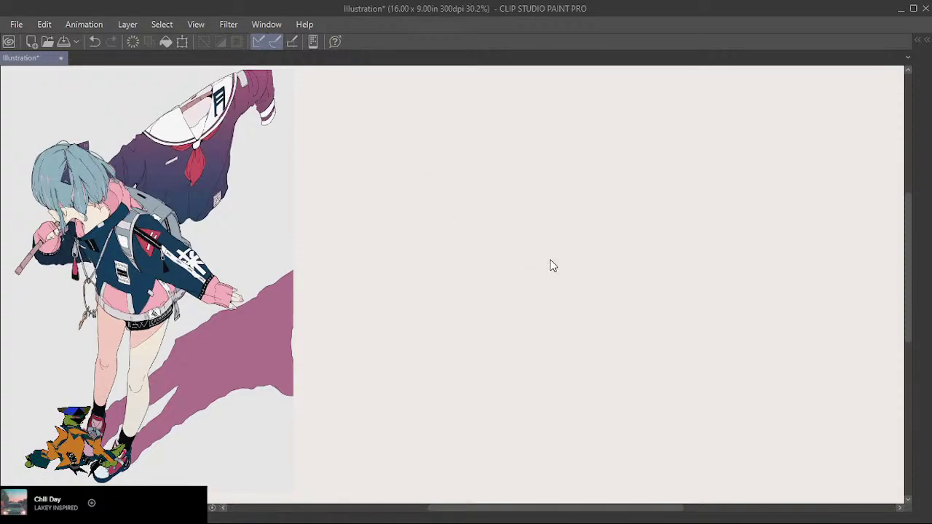
Choose the Mechanical pencil and switch the drawing colour from blue to red for tracing over the reference character.
{"action": "key", "text": "Tab"}
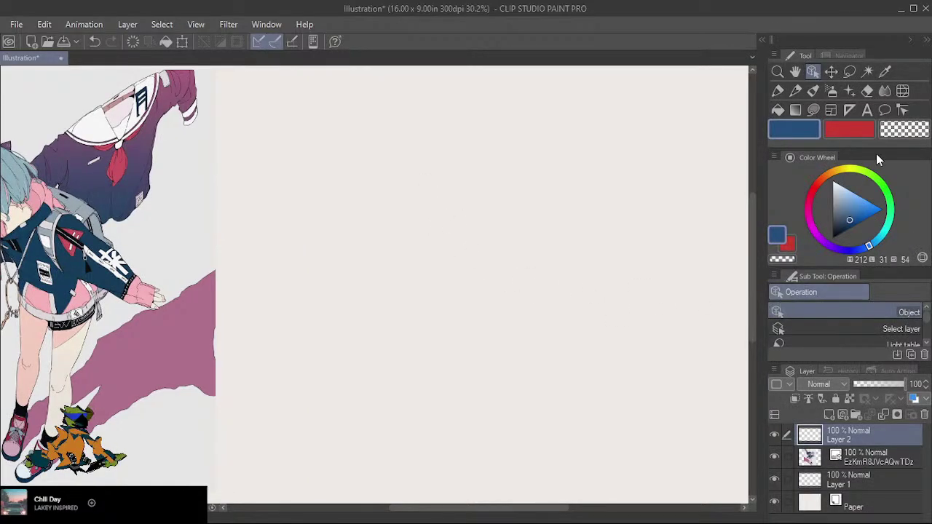
{"action": "left_click", "coordinate": [795, 90]}
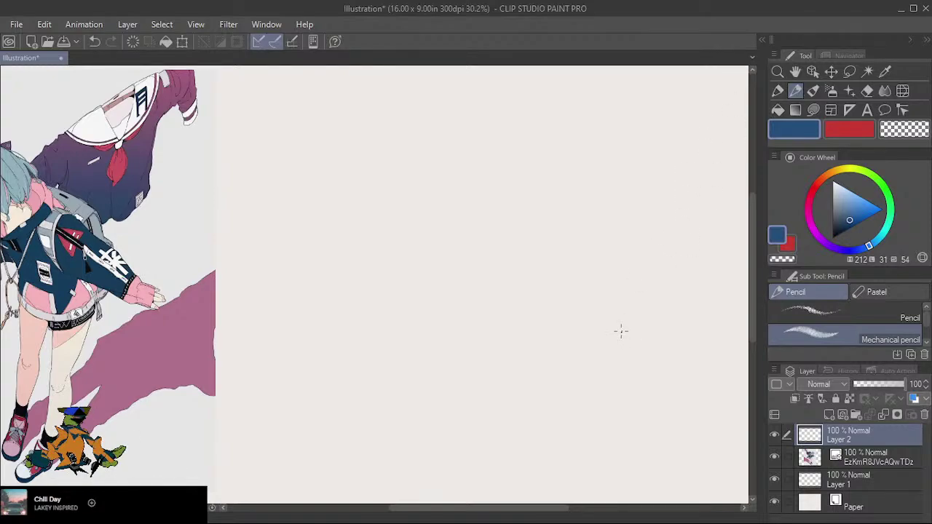
{"action": "key", "text": "Tab"}
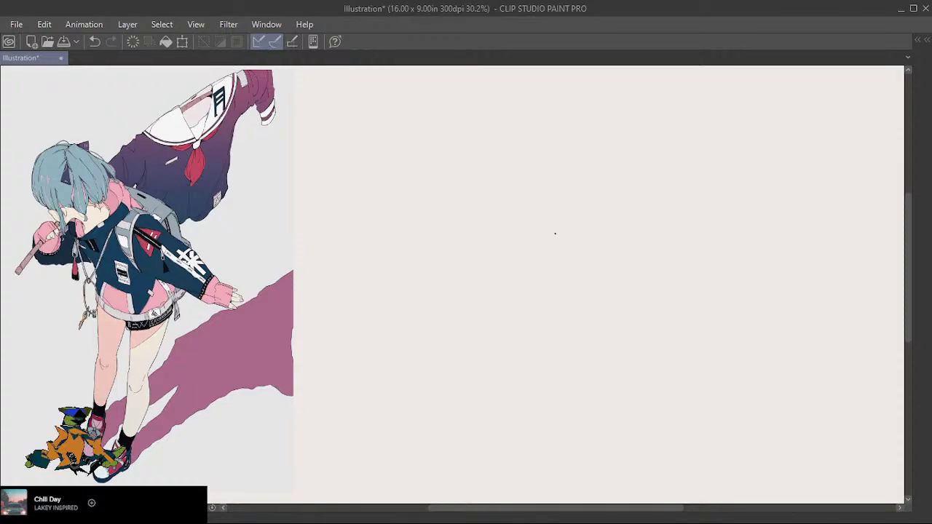
{"action": "left_click_drag", "start_coordinate": [418, 295], "coordinate": [699, 260]}
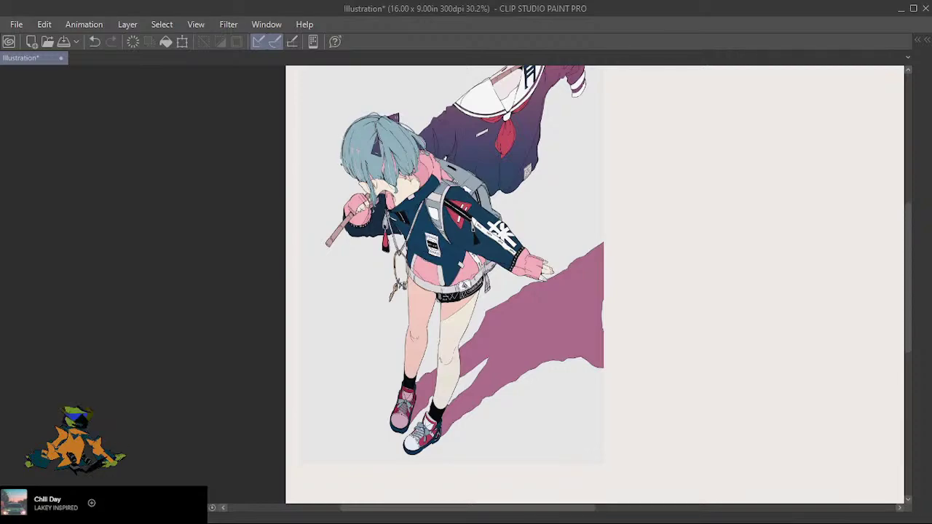
{"action": "mouse_move", "coordinate": [364, 193]}
{"action": "left_mouse_down"}
{"action": "mouse_move", "coordinate": [377, 128]}
{"action": "mouse_move", "coordinate": [360, 127]}
{"action": "left_mouse_up"}
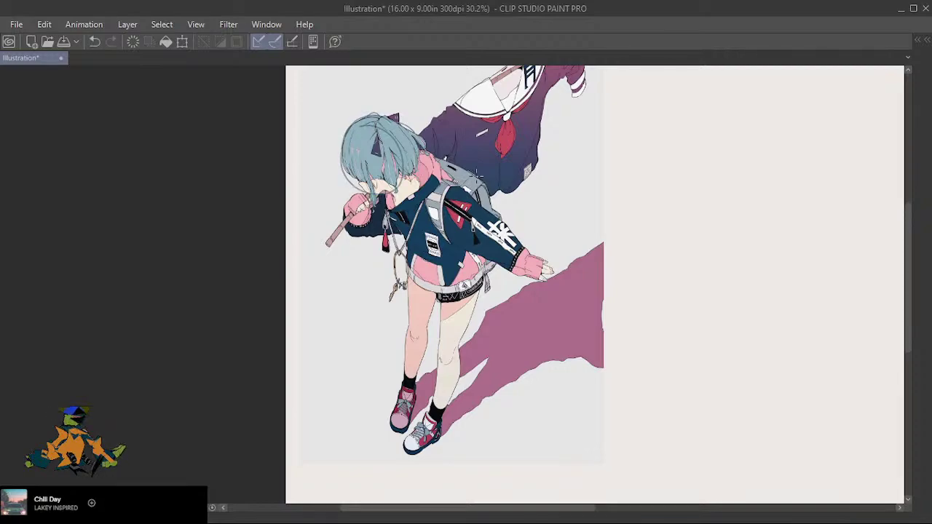
{"action": "key", "text": "ctrl+z"}
{"action": "key", "text": "Tab"}
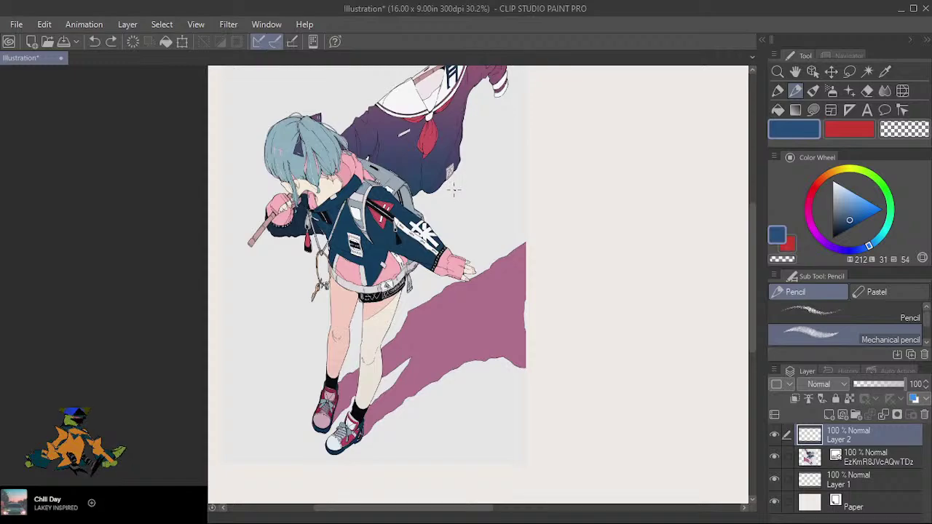
{"action": "key", "text": "x"}
{"action": "key", "text": "Tab"}
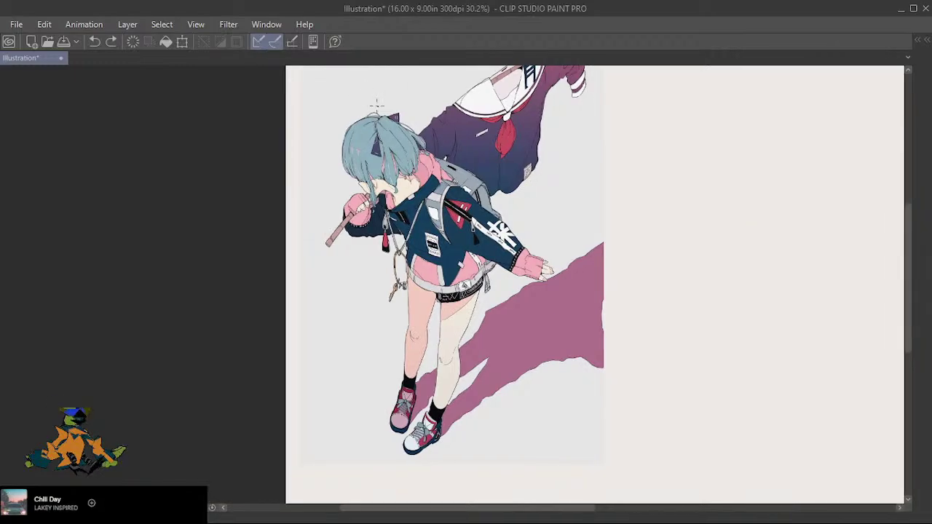
Trace the character's head with a curved centre guideline and block in the torso in red over the reference.
{"action": "mouse_move", "coordinate": [387, 116]}
{"action": "left_mouse_down"}
{"action": "mouse_move", "coordinate": [357, 119]}
{"action": "mouse_move", "coordinate": [343, 145]}
{"action": "mouse_move", "coordinate": [354, 182]}
{"action": "mouse_move", "coordinate": [368, 196]}
{"action": "mouse_move", "coordinate": [355, 124]}
{"action": "mouse_move", "coordinate": [372, 124]}
{"action": "mouse_move", "coordinate": [409, 181]}
{"action": "mouse_move", "coordinate": [426, 187]}
{"action": "left_mouse_up"}
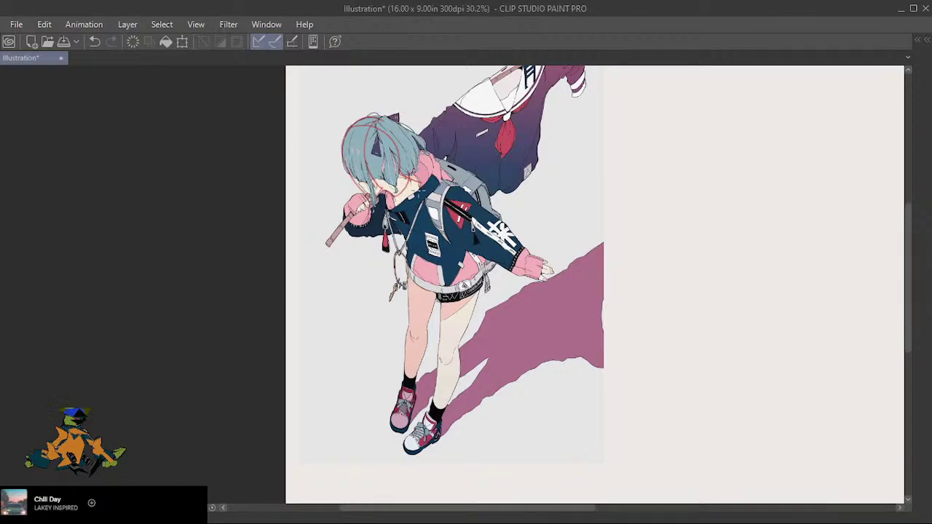
{"action": "key", "text": "ctrl+z"}
{"action": "key", "text": "ctrl+y"}
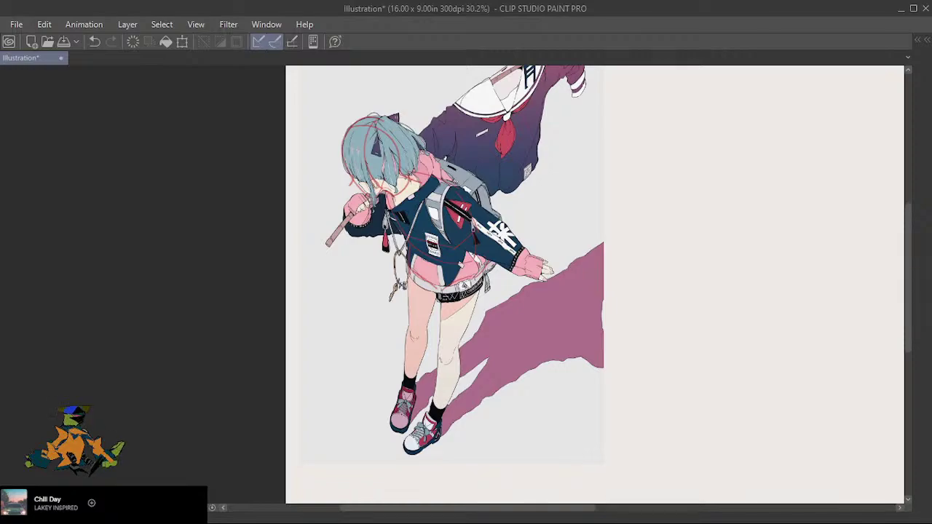
Outline the character's legs as simple red forms with curved knee lines, and block in the shoes and arms.
{"action": "mouse_move", "coordinate": [409, 284]}
{"action": "left_mouse_down"}
{"action": "mouse_move", "coordinate": [412, 327]}
{"action": "mouse_move", "coordinate": [428, 328]}
{"action": "mouse_move", "coordinate": [418, 377]}
{"action": "left_mouse_up"}
{"action": "left_click_drag", "start_coordinate": [411, 322], "coordinate": [404, 370]}
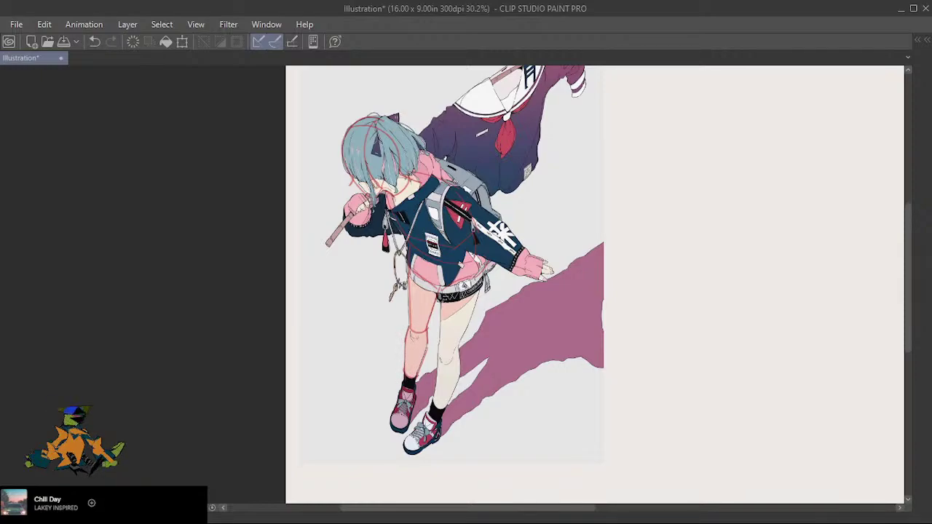
{"action": "mouse_move", "coordinate": [442, 299]}
{"action": "left_mouse_down"}
{"action": "mouse_move", "coordinate": [437, 354]}
{"action": "mouse_move", "coordinate": [458, 345]}
{"action": "left_mouse_up"}
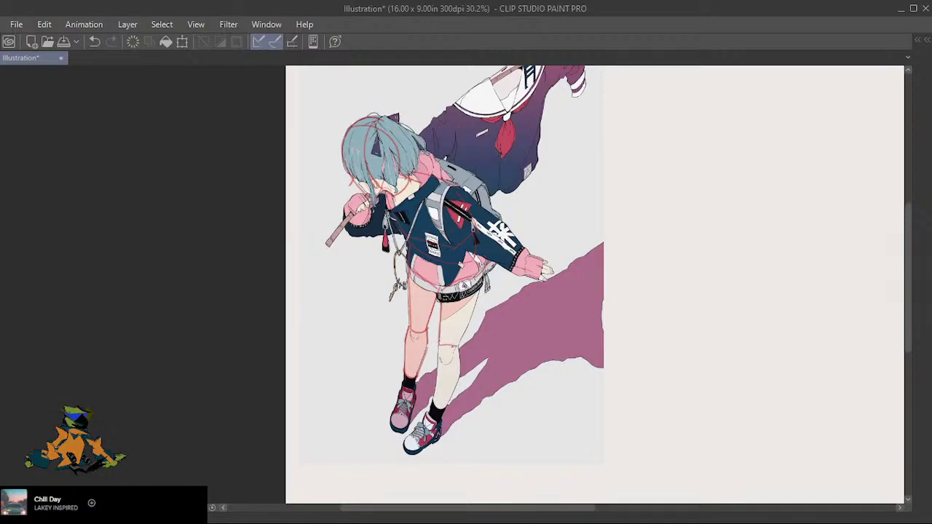
{"action": "key", "text": "ctrl+z"}
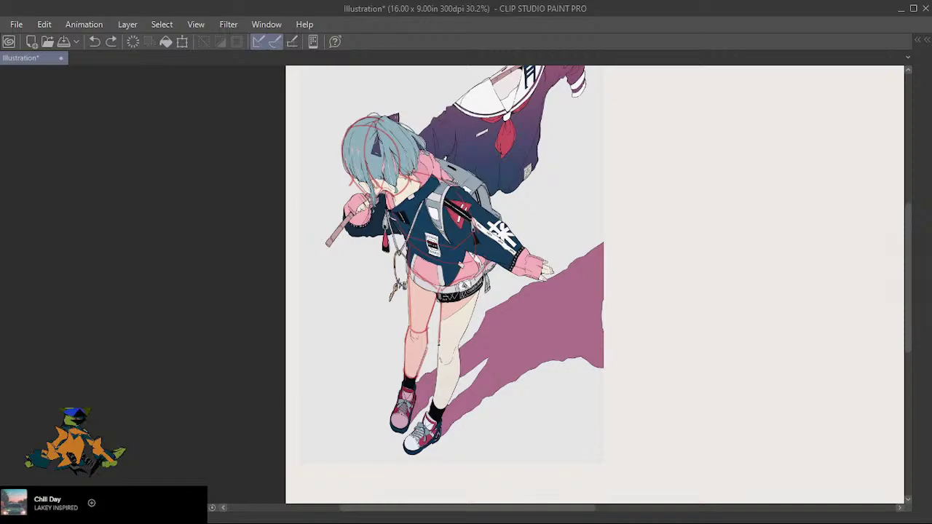
{"action": "left_click_drag", "start_coordinate": [441, 344], "coordinate": [457, 348]}
{"action": "key", "text": "ctrl+z"}
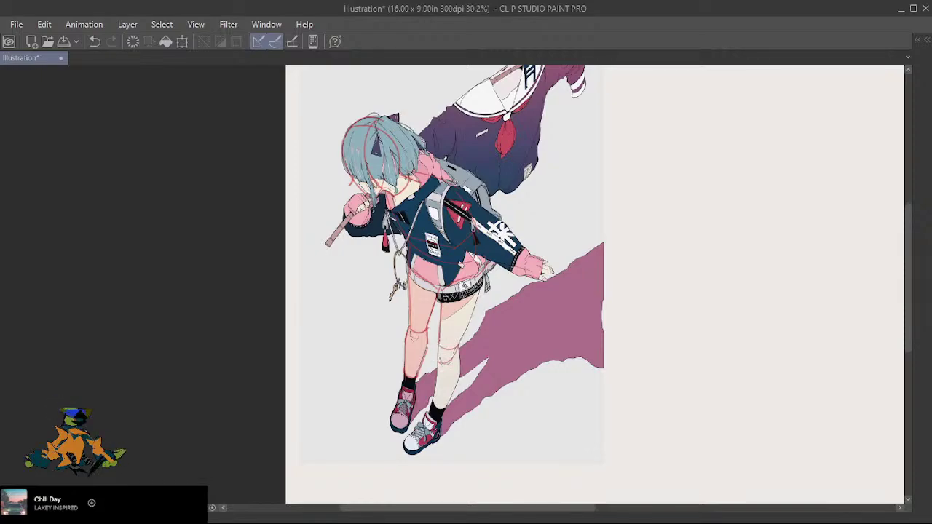
{"action": "key", "text": "ctrl+z"}
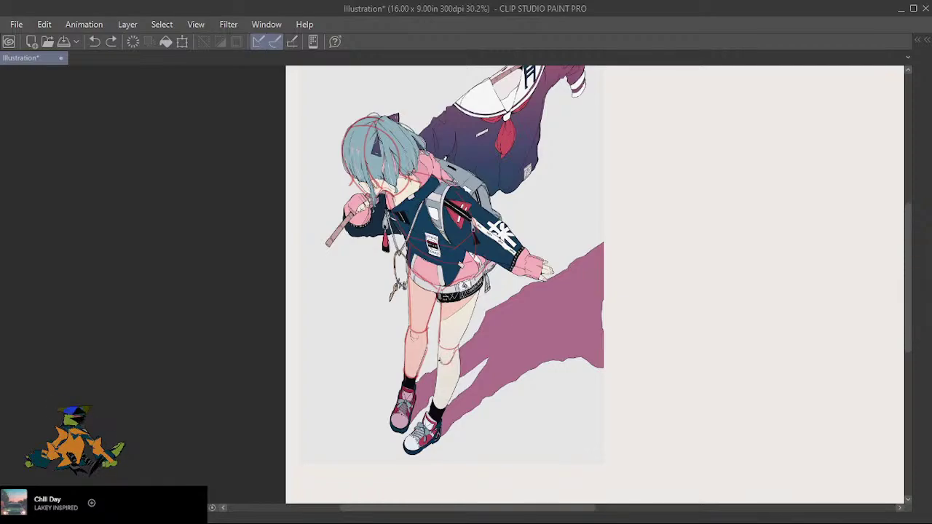
{"action": "key", "text": "ctrl+y"}
{"action": "left_click_drag", "start_coordinate": [459, 374], "coordinate": [442, 413]}
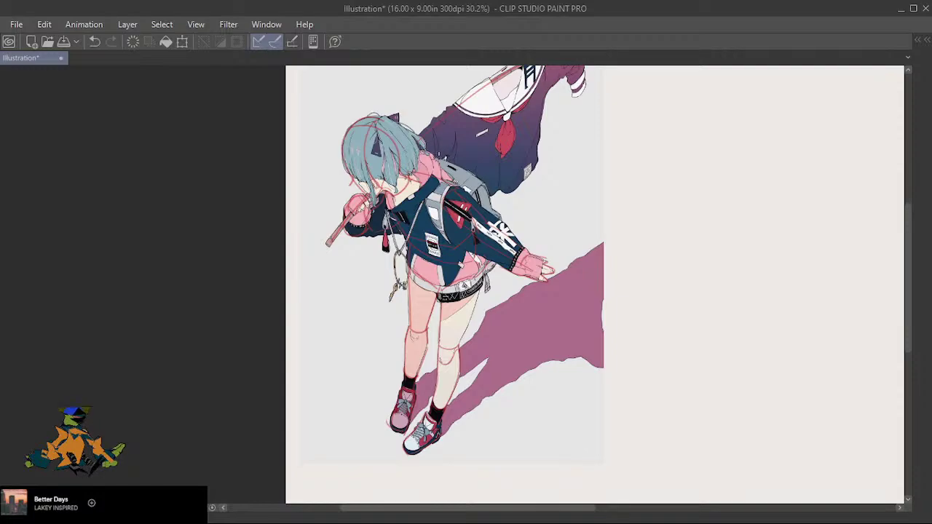
Trace the backpack behind the character's shoulder and add construction lines around the neck and raised arm.
{"action": "left_click_drag", "start_coordinate": [439, 157], "coordinate": [486, 188]}
{"action": "key", "text": "ctrl+z"}
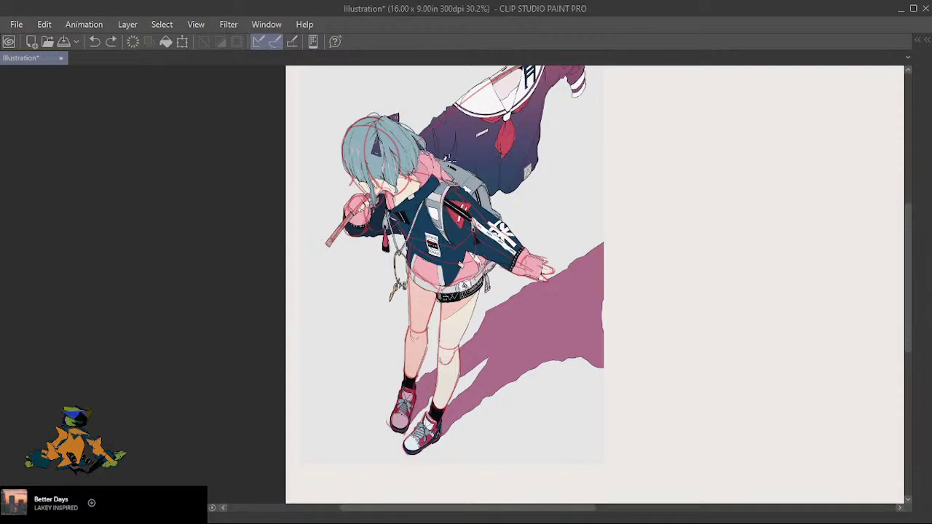
{"action": "left_click_drag", "start_coordinate": [446, 158], "coordinate": [483, 177]}
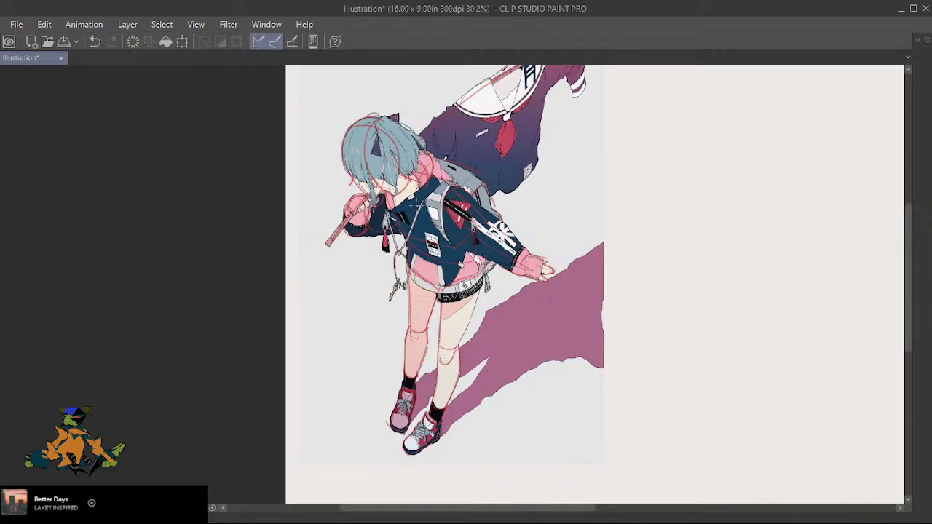
{"action": "key", "text": "ctrl+z"}
{"action": "left_click_drag", "start_coordinate": [381, 188], "coordinate": [390, 209]}
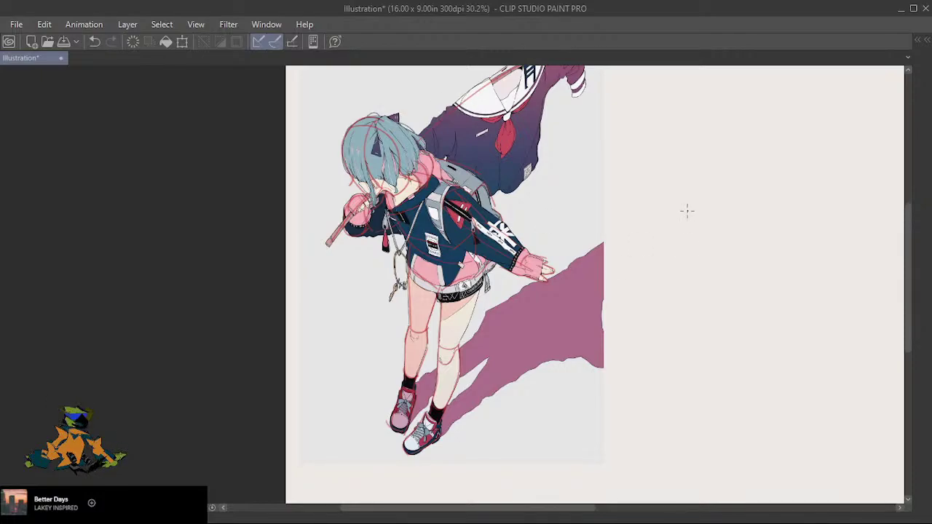
Move the red sketch off the reference to the canvas's right end and handwrite "FORM BREAK DOWN" beside its legs.
{"action": "left_click_drag", "start_coordinate": [678, 304], "coordinate": [423, 296]}
{"action": "scroll", "coordinate": [514, 295], "scroll_direction": "down", "scroll_amount": 2}
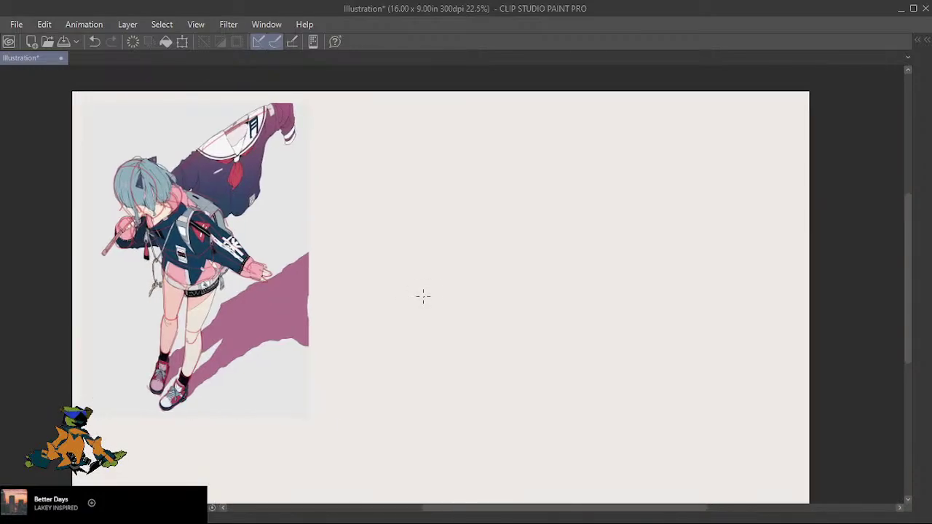
{"action": "key", "text": "ctrl+t"}
{"action": "mouse_move", "coordinate": [210, 296]}
{"action": "left_mouse_down"}
{"action": "mouse_move", "coordinate": [755, 360]}
{"action": "mouse_move", "coordinate": [760, 386]}
{"action": "mouse_move", "coordinate": [739, 387]}
{"action": "left_mouse_up"}
{"action": "key", "text": "Return"}
{"action": "left_click_drag", "start_coordinate": [599, 395], "coordinate": [596, 367]}
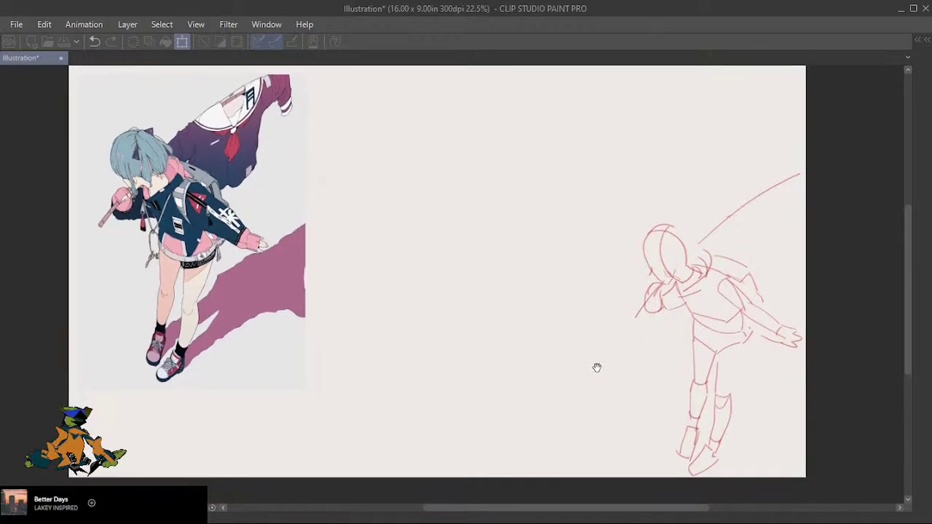
{"action": "key", "text": "ctrl+t"}
{"action": "left_click_drag", "start_coordinate": [701, 350], "coordinate": [702, 355]}
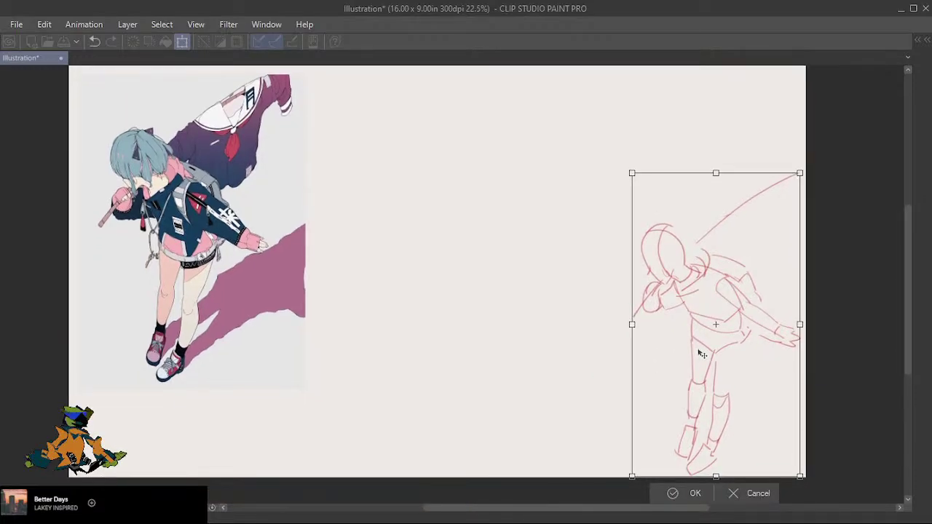
{"action": "left_click", "coordinate": [672, 493]}
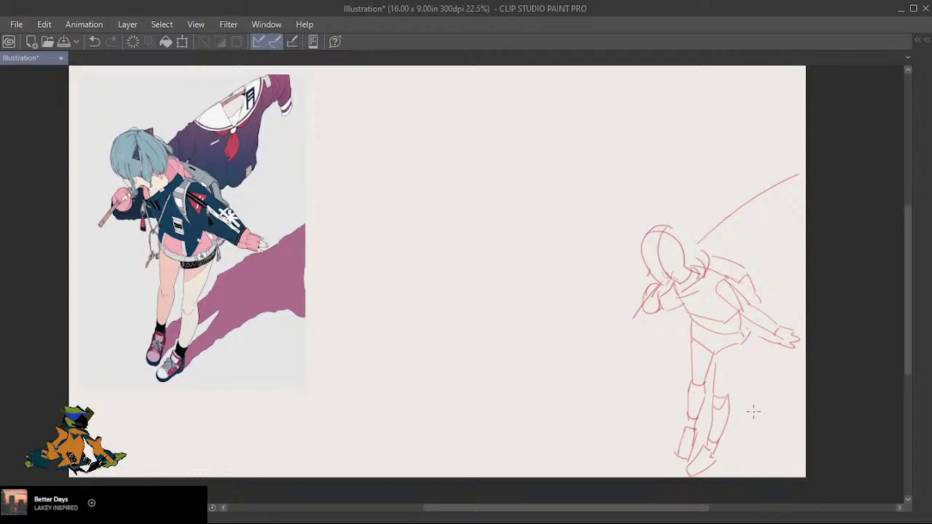
{"action": "mouse_move", "coordinate": [750, 409]}
{"action": "left_mouse_down"}
{"action": "mouse_move", "coordinate": [777, 414]}
{"action": "mouse_move", "coordinate": [749, 428]}
{"action": "mouse_move", "coordinate": [757, 439]}
{"action": "mouse_move", "coordinate": [765, 428]}
{"action": "mouse_move", "coordinate": [764, 435]}
{"action": "mouse_move", "coordinate": [785, 437]}
{"action": "mouse_move", "coordinate": [752, 447]}
{"action": "mouse_move", "coordinate": [784, 443]}
{"action": "left_mouse_up"}
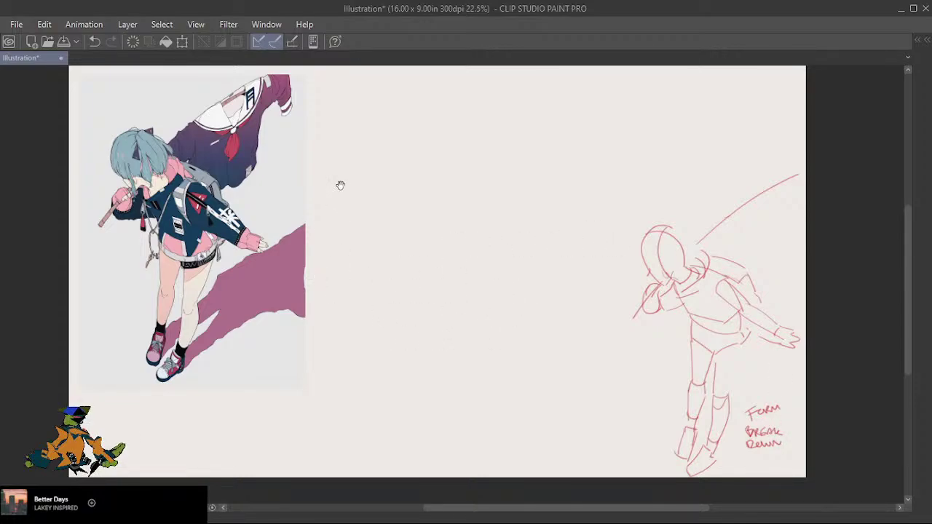
Draw a red rectangle around the reference character from above the head to below the shoes with the Rectangle figure tool.
{"action": "left_click_drag", "start_coordinate": [339, 183], "coordinate": [432, 181]}
{"action": "scroll", "coordinate": [342, 192], "scroll_direction": "up", "scroll_amount": 2}
{"action": "scroll", "coordinate": [395, 184], "scroll_direction": "up", "scroll_amount": 1}
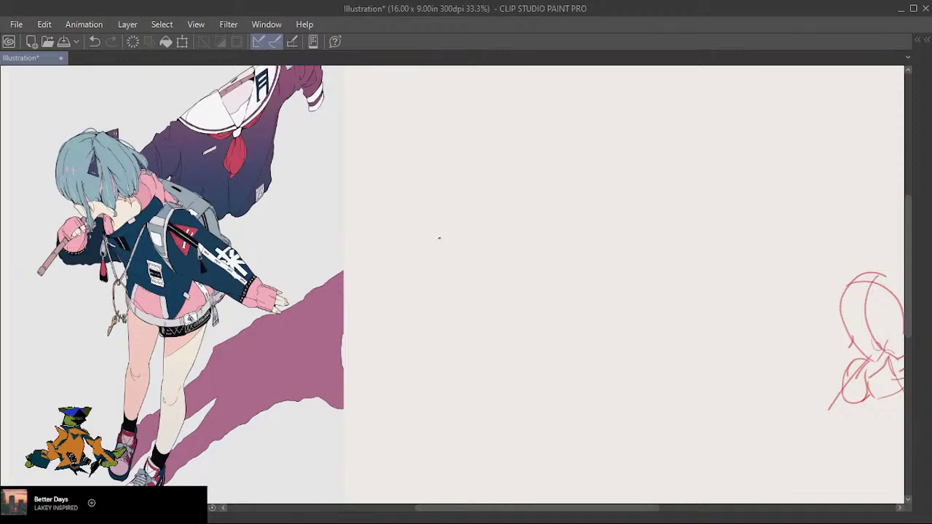
{"action": "key", "text": "Tab"}
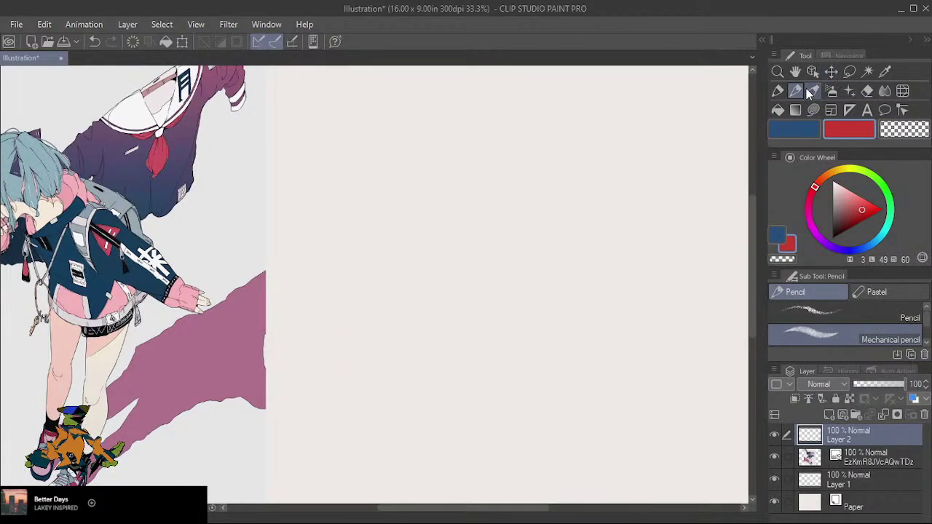
{"action": "left_click", "coordinate": [812, 110]}
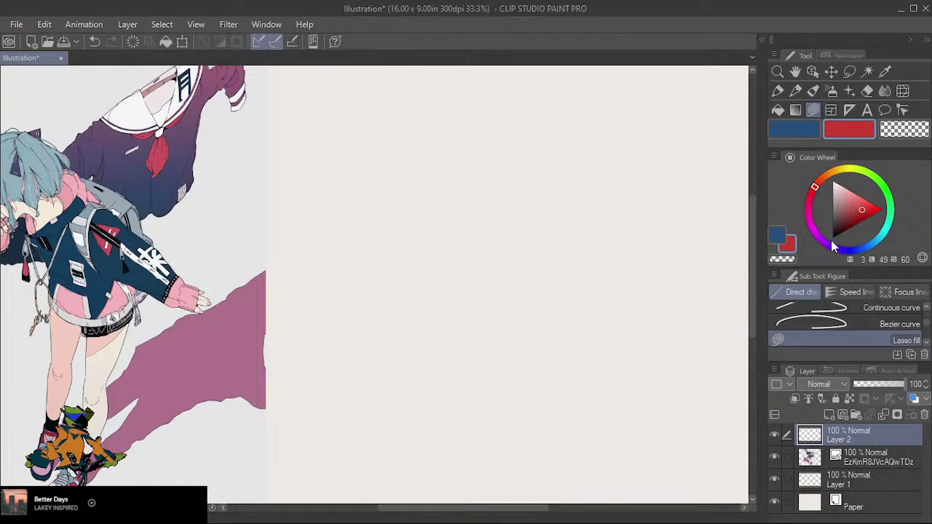
{"action": "scroll", "coordinate": [928, 321], "scroll_direction": "up", "scroll_amount": 2}
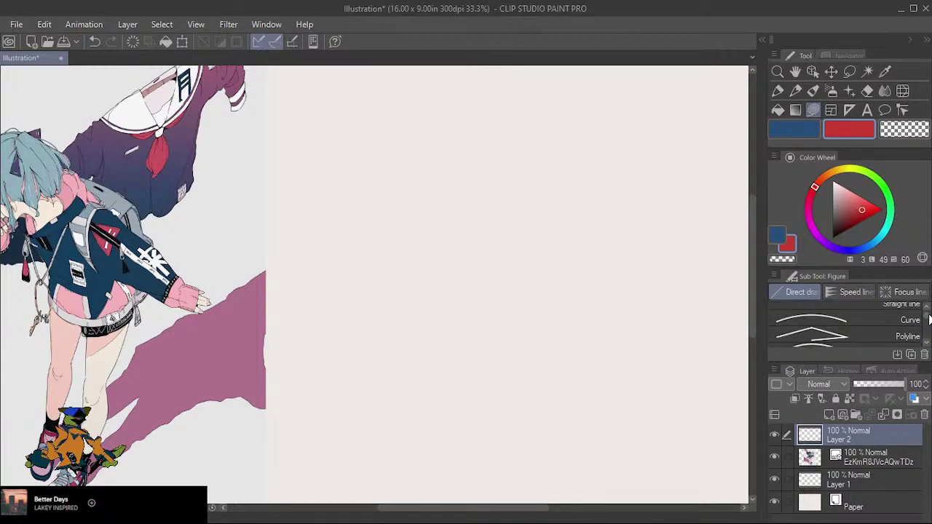
{"action": "scroll", "coordinate": [929, 320], "scroll_direction": "down", "scroll_amount": 3}
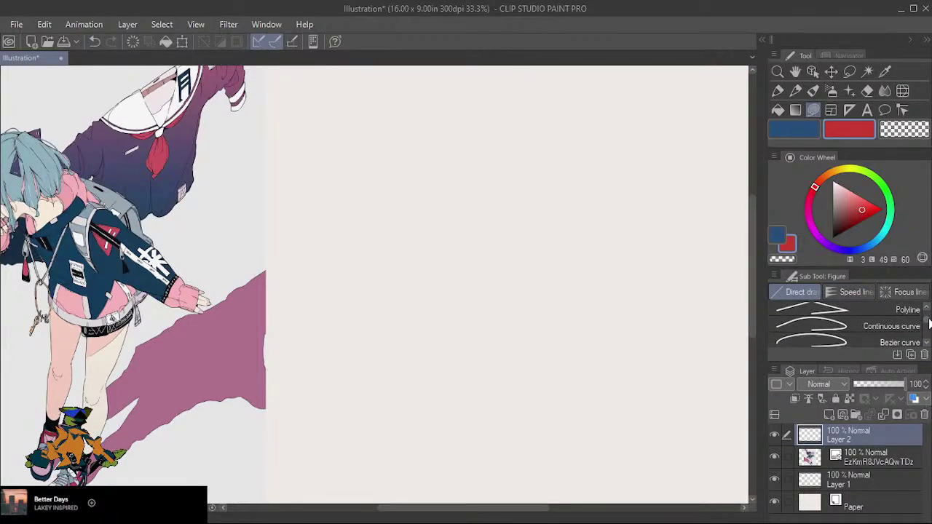
{"action": "scroll", "coordinate": [928, 324], "scroll_direction": "down", "scroll_amount": 2}
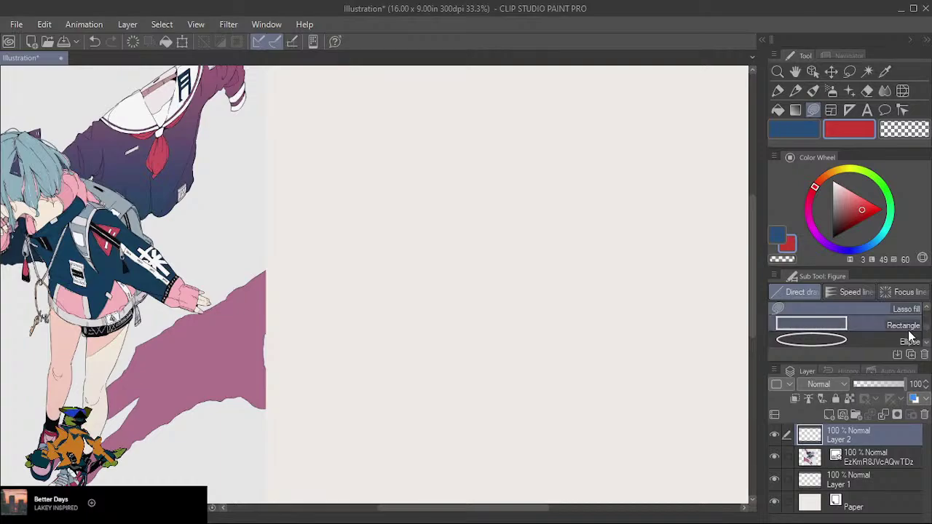
{"action": "left_click", "coordinate": [903, 327]}
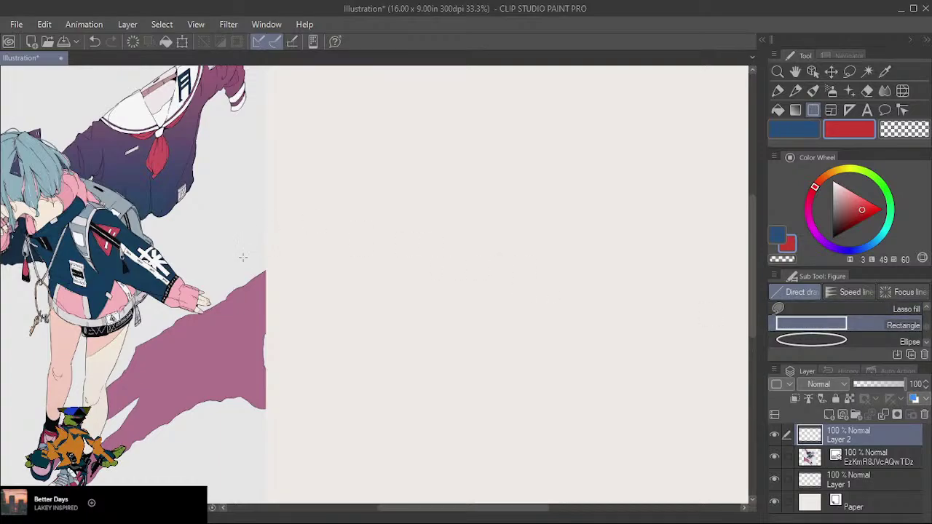
{"action": "left_click_drag", "start_coordinate": [223, 264], "coordinate": [416, 248]}
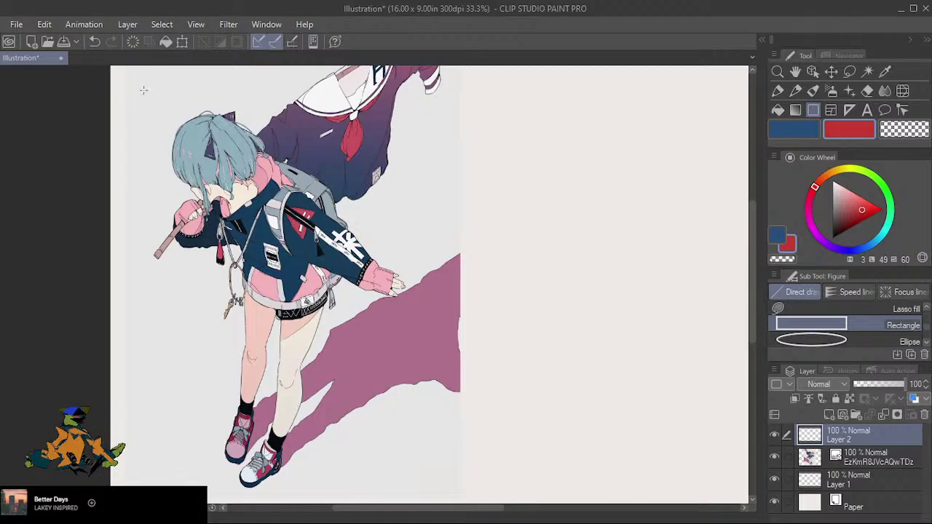
{"action": "left_click_drag", "start_coordinate": [146, 89], "coordinate": [412, 491]}
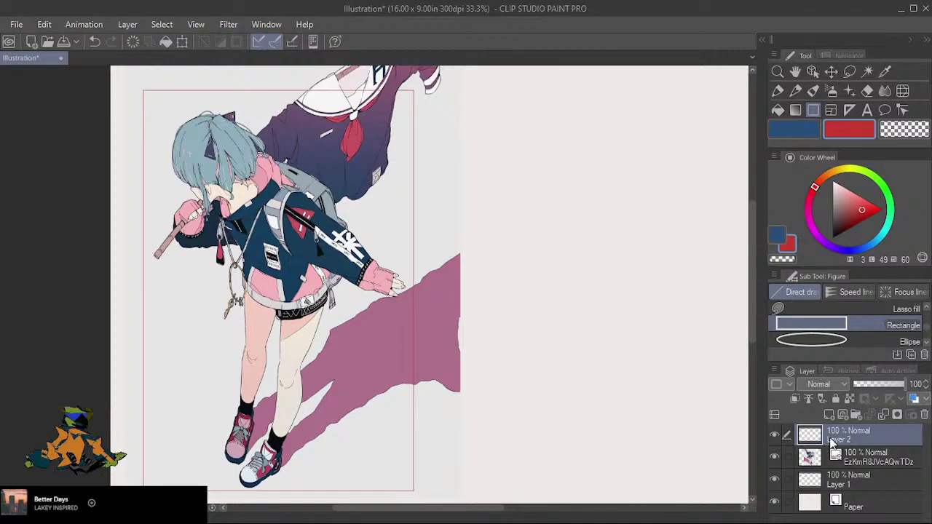
Hide and show Layer 2 again to check which drawings it contains.
{"action": "scroll", "coordinate": [660, 396], "scroll_direction": "down", "scroll_amount": 3}
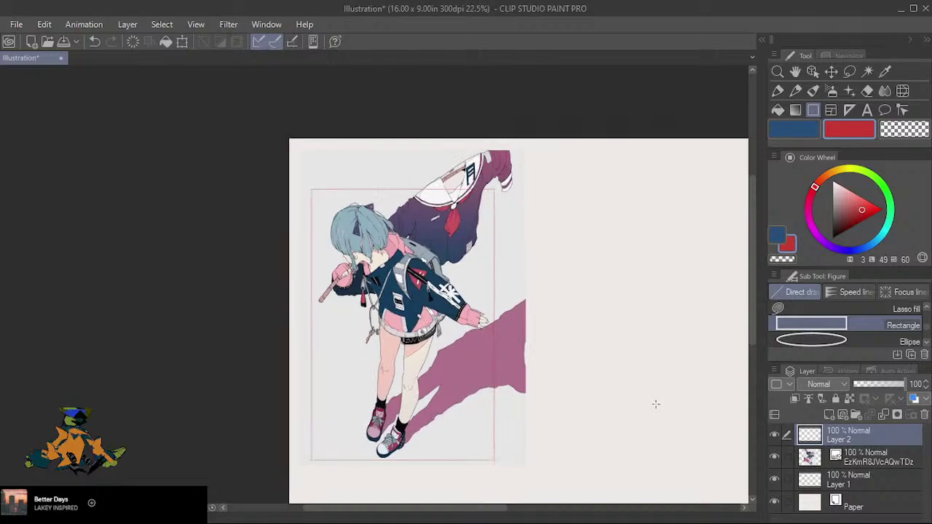
{"action": "mouse_move", "coordinate": [655, 401]}
{"action": "left_mouse_down"}
{"action": "mouse_move", "coordinate": [374, 343]}
{"action": "mouse_move", "coordinate": [516, 340]}
{"action": "left_mouse_up"}
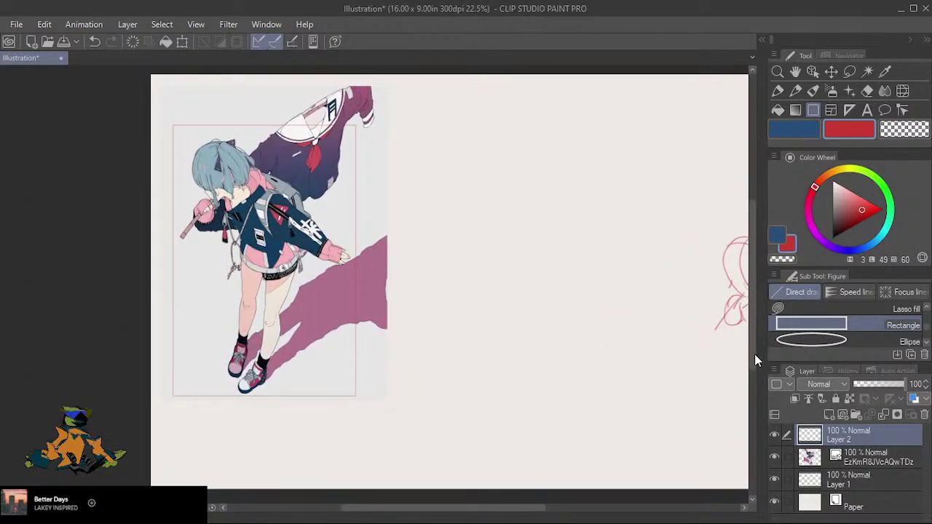
{"action": "left_click", "coordinate": [773, 437]}
{"action": "left_click", "coordinate": [774, 437]}
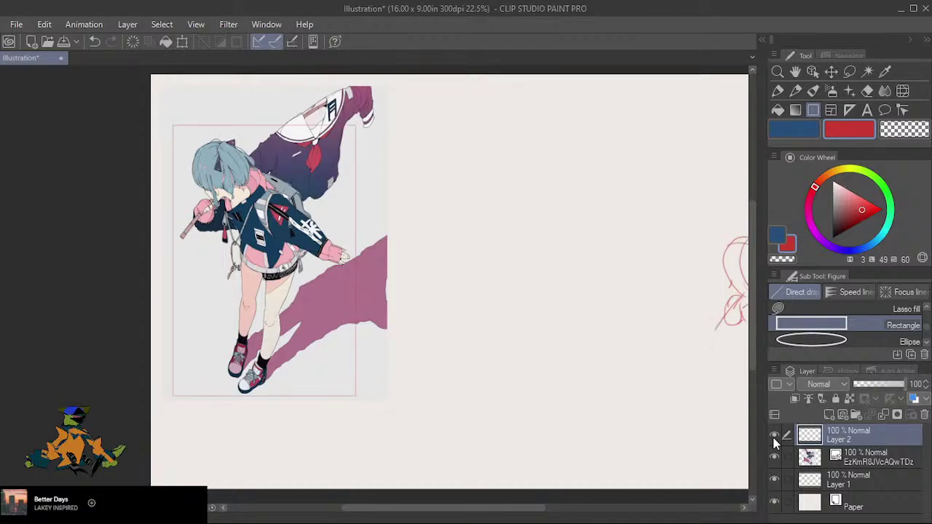
Lasso the red bounding rectangle around the reference character on Layer 2 and copy it to a new layer.
{"action": "left_click_drag", "start_coordinate": [616, 340], "coordinate": [639, 341]}
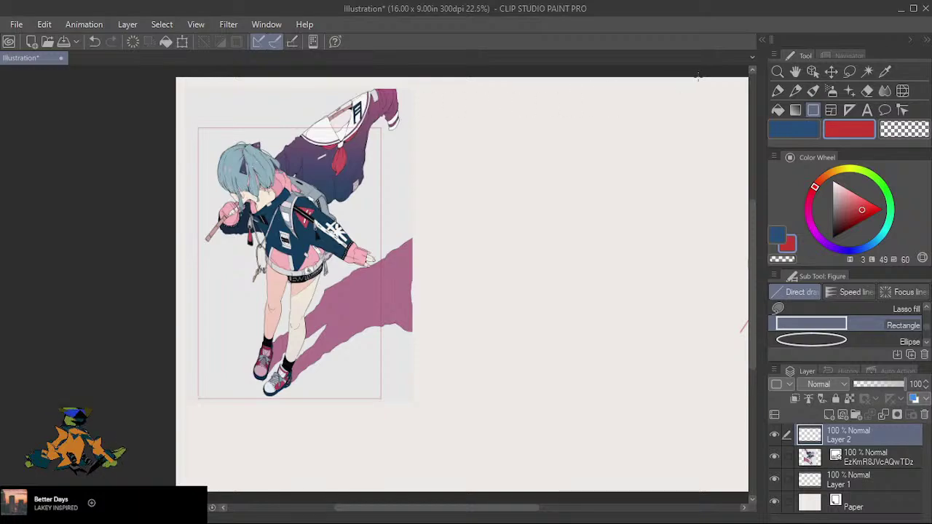
{"action": "key", "text": "m"}
{"action": "left_click", "coordinate": [184, 120]}
{"action": "mouse_move", "coordinate": [183, 121]}
{"action": "left_mouse_down"}
{"action": "mouse_move", "coordinate": [305, 102]}
{"action": "mouse_move", "coordinate": [419, 126]}
{"action": "mouse_move", "coordinate": [442, 170]}
{"action": "mouse_move", "coordinate": [430, 313]}
{"action": "mouse_move", "coordinate": [384, 416]}
{"action": "mouse_move", "coordinate": [349, 444]}
{"action": "mouse_move", "coordinate": [239, 436]}
{"action": "mouse_move", "coordinate": [183, 410]}
{"action": "mouse_move", "coordinate": [182, 378]}
{"action": "left_mouse_up"}
{"action": "key", "text": "u"}
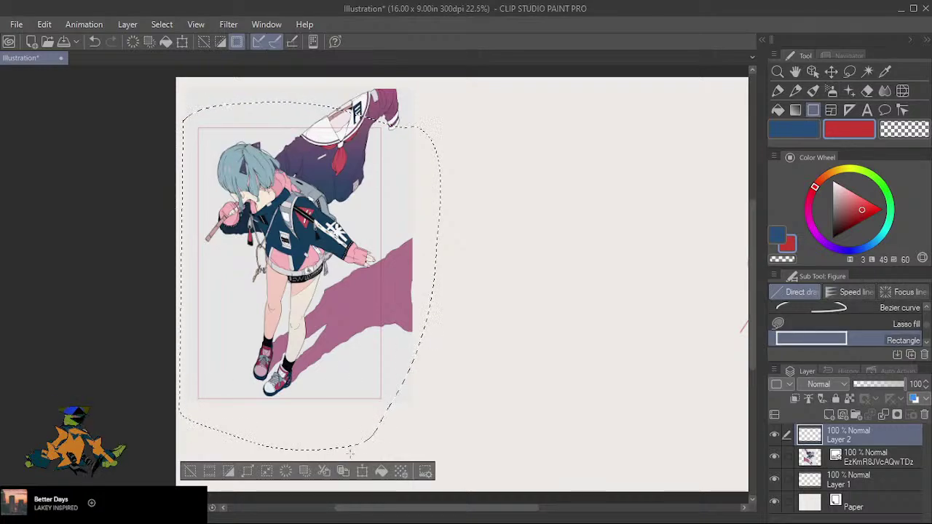
{"action": "left_click", "coordinate": [342, 475]}
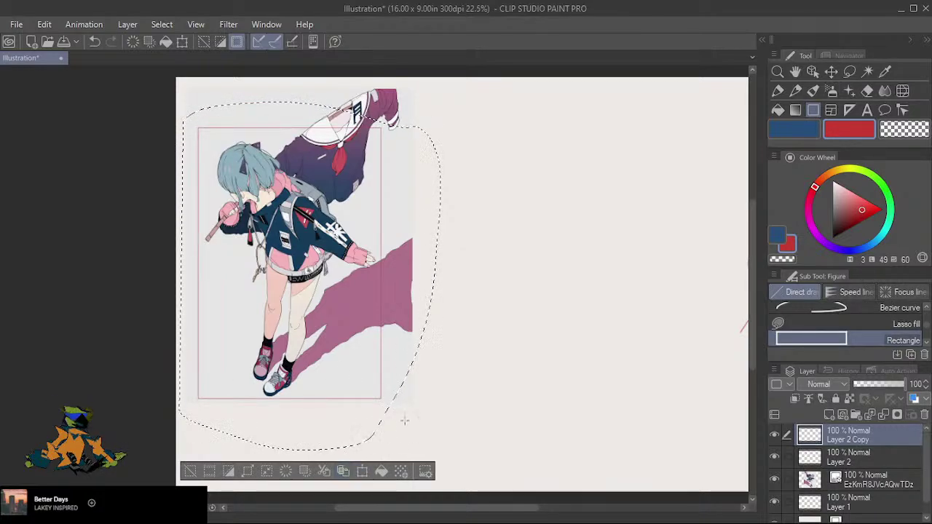
Move the copied rectangle into the empty space beside the reference at the same height, and clear the selection.
{"action": "left_click", "coordinate": [364, 473]}
{"action": "left_click_drag", "start_coordinate": [379, 354], "coordinate": [569, 322]}
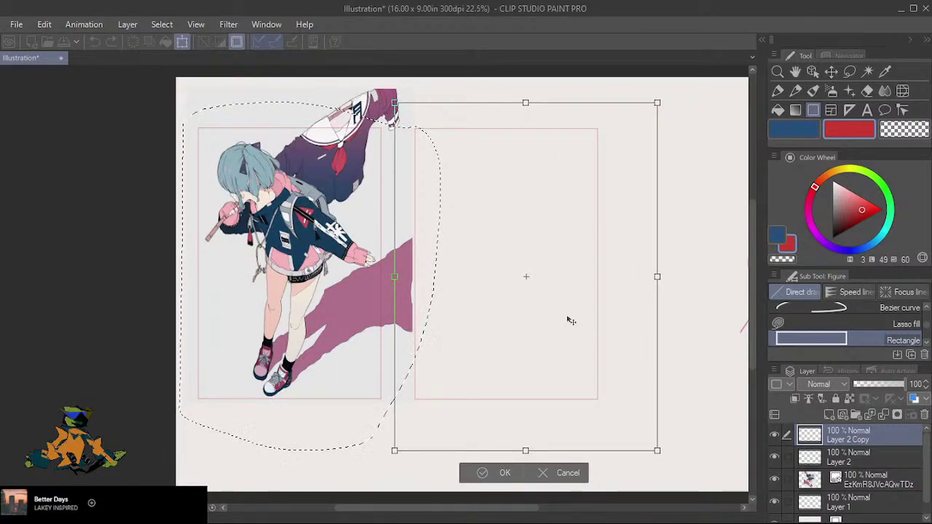
{"action": "left_click", "coordinate": [486, 474]}
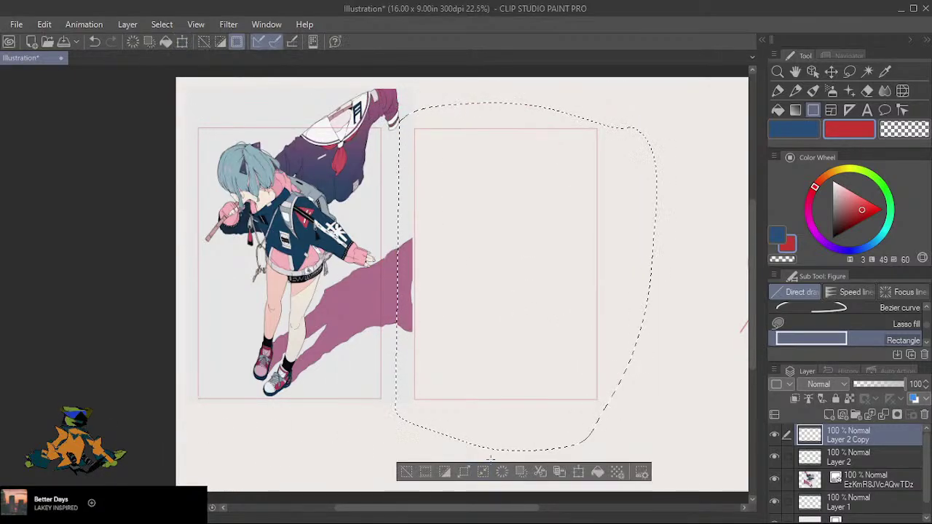
{"action": "left_click", "coordinate": [408, 473]}
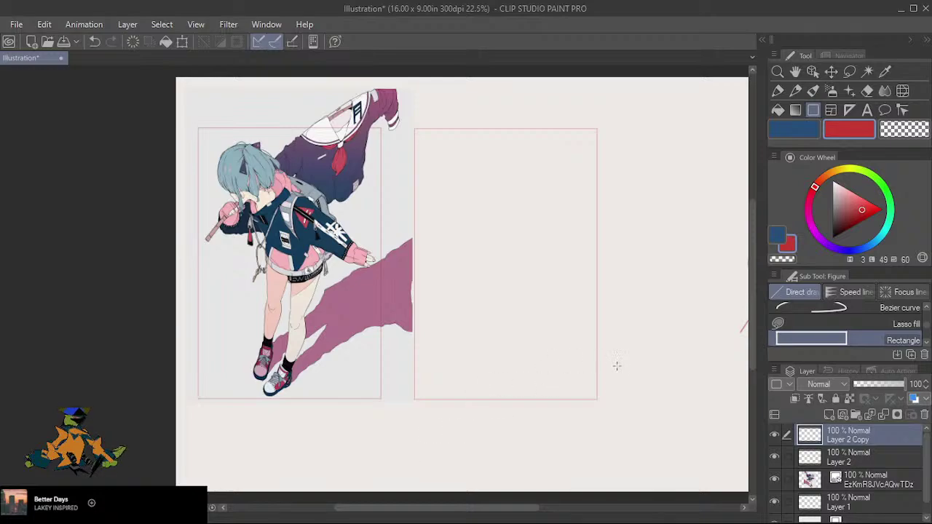
Merge the rectangle copy into Layer 2 and add a new layer above the reference image for Mechanical pencil sketching.
{"action": "mouse_move", "coordinate": [666, 406]}
{"action": "left_mouse_down"}
{"action": "mouse_move", "coordinate": [471, 401]}
{"action": "mouse_move", "coordinate": [639, 395]}
{"action": "left_mouse_up"}
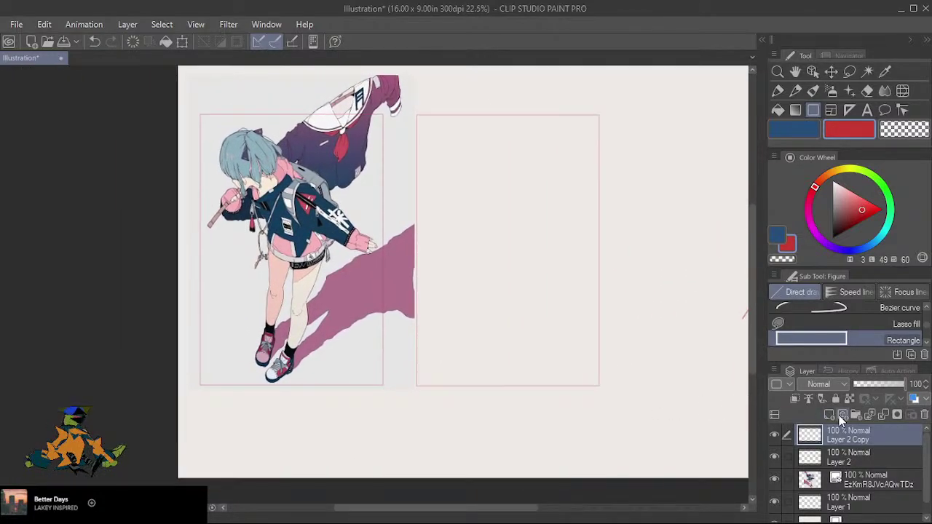
{"action": "left_click", "coordinate": [883, 415]}
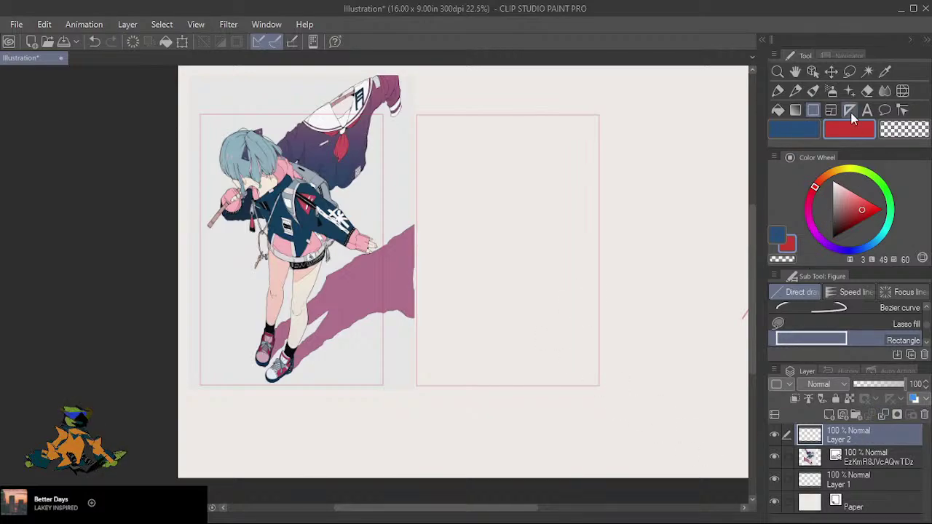
{"action": "left_click", "coordinate": [798, 93]}
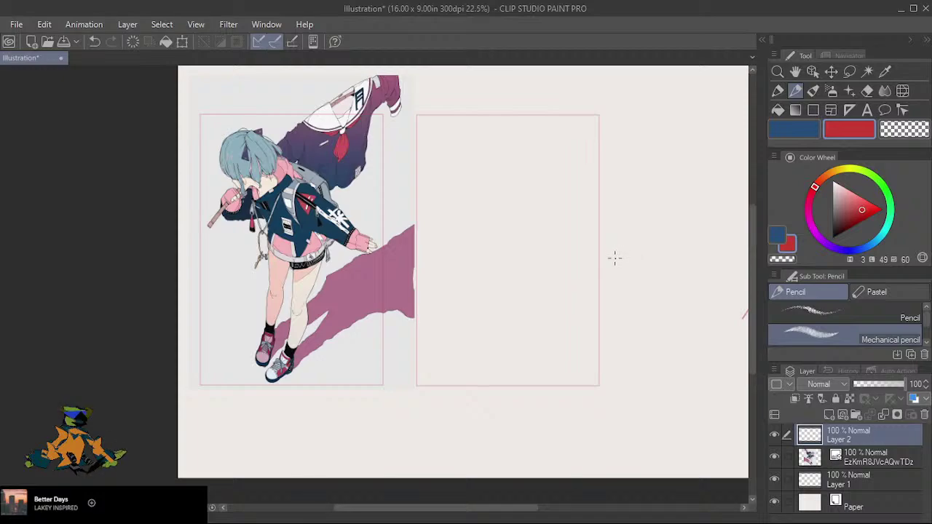
{"action": "left_click_drag", "start_coordinate": [629, 250], "coordinate": [605, 260]}
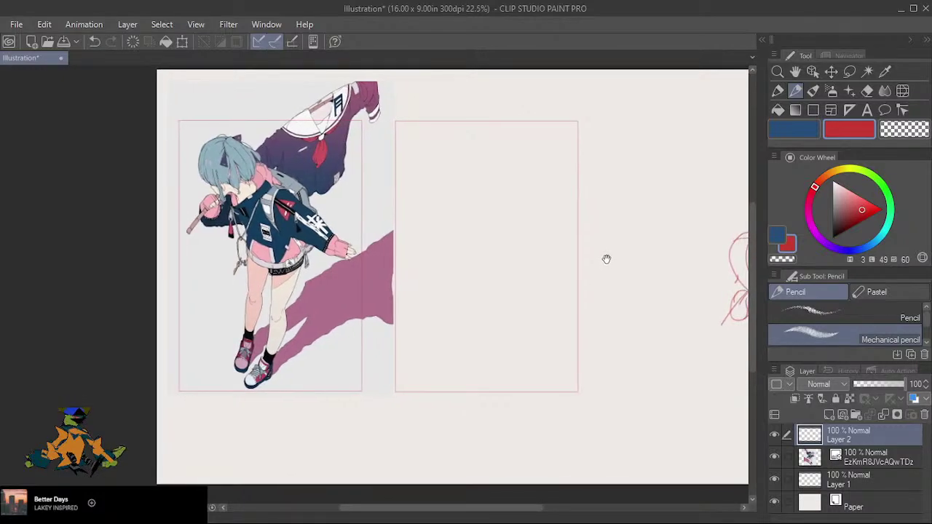
{"action": "left_click", "coordinate": [858, 453]}
{"action": "left_click", "coordinate": [830, 417]}
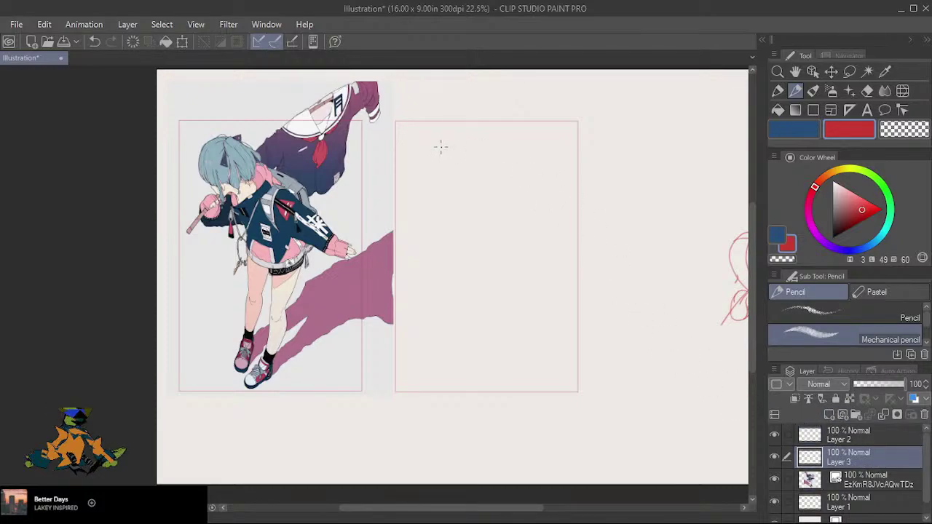
Sketch the head as a circle with a pointed chin in the empty frame's upper-left area, adding short neck and shoulder marks.
{"action": "mouse_move", "coordinate": [462, 146]}
{"action": "left_mouse_down"}
{"action": "mouse_move", "coordinate": [421, 169]}
{"action": "mouse_move", "coordinate": [446, 198]}
{"action": "mouse_move", "coordinate": [477, 183]}
{"action": "mouse_move", "coordinate": [471, 152]}
{"action": "mouse_move", "coordinate": [440, 148]}
{"action": "left_mouse_up"}
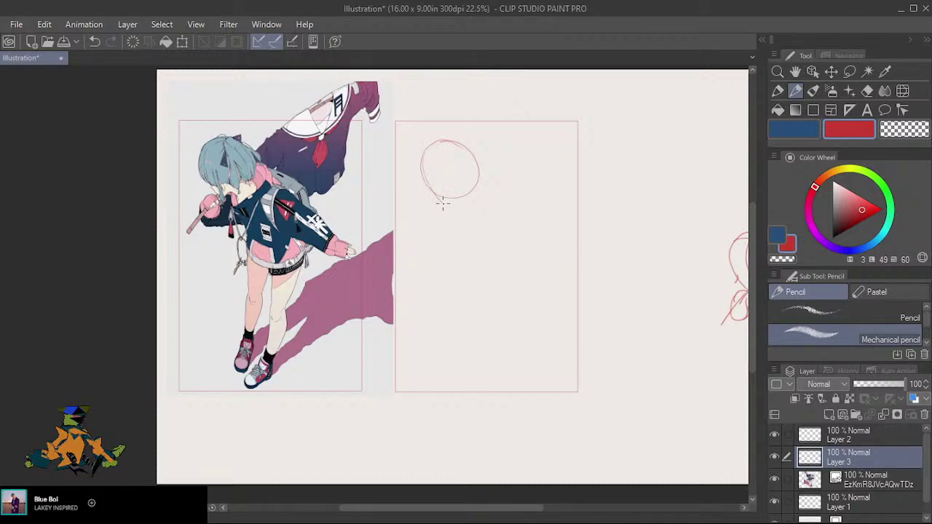
{"action": "mouse_move", "coordinate": [441, 201]}
{"action": "left_mouse_down"}
{"action": "mouse_move", "coordinate": [464, 192]}
{"action": "mouse_move", "coordinate": [474, 156]}
{"action": "mouse_move", "coordinate": [442, 143]}
{"action": "left_mouse_up"}
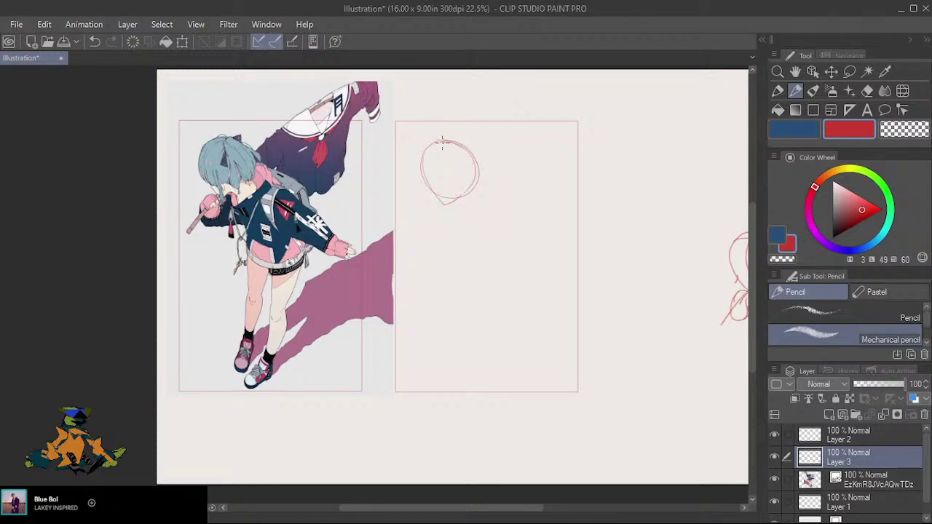
{"action": "mouse_move", "coordinate": [443, 203]}
{"action": "left_mouse_down"}
{"action": "mouse_move", "coordinate": [474, 207]}
{"action": "mouse_move", "coordinate": [465, 209]}
{"action": "left_mouse_up"}
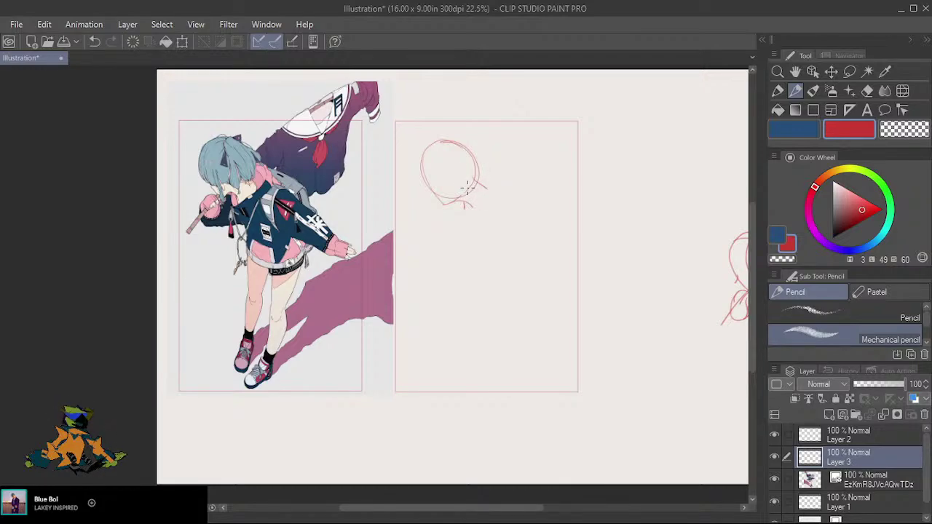
{"action": "left_click_drag", "start_coordinate": [471, 194], "coordinate": [479, 173]}
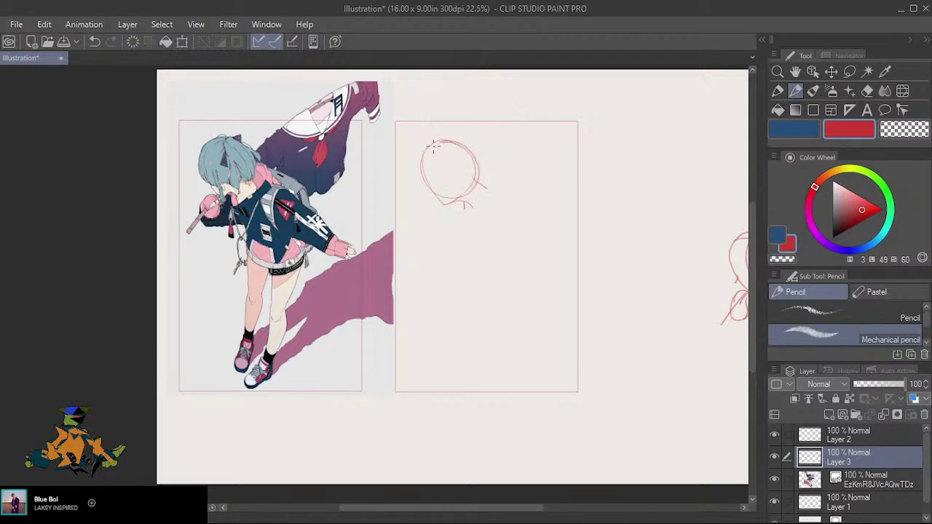
Outline the hair around the head circle, with its lower fringe edge and side contour.
{"action": "mouse_move", "coordinate": [481, 185]}
{"action": "left_mouse_down"}
{"action": "mouse_move", "coordinate": [472, 204]}
{"action": "mouse_move", "coordinate": [491, 185]}
{"action": "mouse_move", "coordinate": [470, 177]}
{"action": "left_mouse_up"}
{"action": "key", "text": "ctrl+z"}
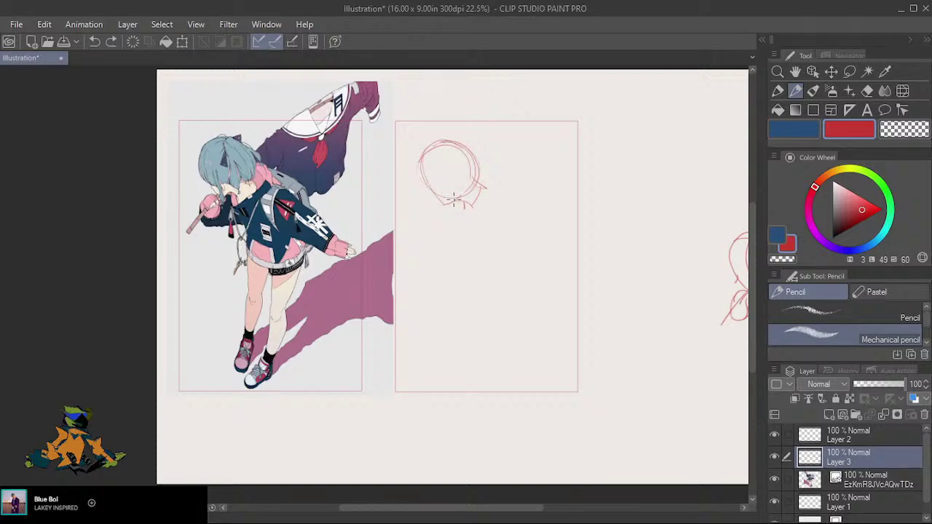
{"action": "left_click_drag", "start_coordinate": [447, 197], "coordinate": [427, 193]}
{"action": "left_click_drag", "start_coordinate": [425, 148], "coordinate": [427, 191]}
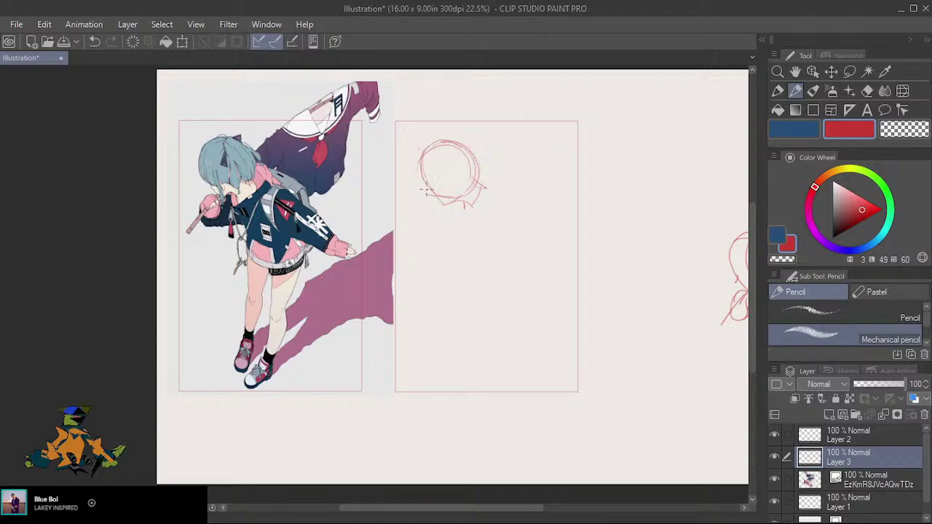
{"action": "key", "text": "ctrl+z"}
{"action": "mouse_move", "coordinate": [420, 156]}
{"action": "left_mouse_down"}
{"action": "mouse_move", "coordinate": [423, 194]}
{"action": "mouse_move", "coordinate": [442, 195]}
{"action": "left_mouse_up"}
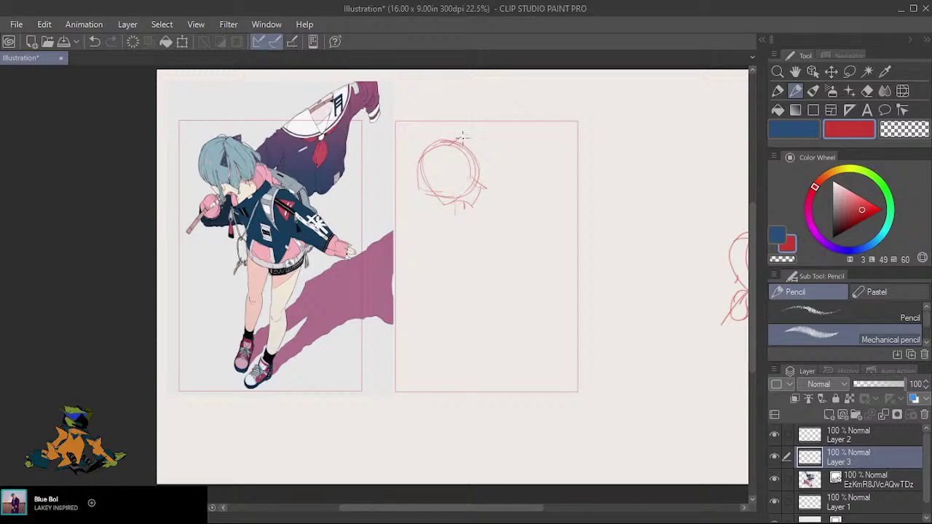
Sketch the hood and upper-back curve behind the head, and draw a curved contour line inside the head.
{"action": "mouse_move", "coordinate": [459, 138]}
{"action": "left_mouse_down"}
{"action": "mouse_move", "coordinate": [503, 164]}
{"action": "mouse_move", "coordinate": [481, 188]}
{"action": "mouse_move", "coordinate": [456, 154]}
{"action": "mouse_move", "coordinate": [467, 212]}
{"action": "left_mouse_up"}
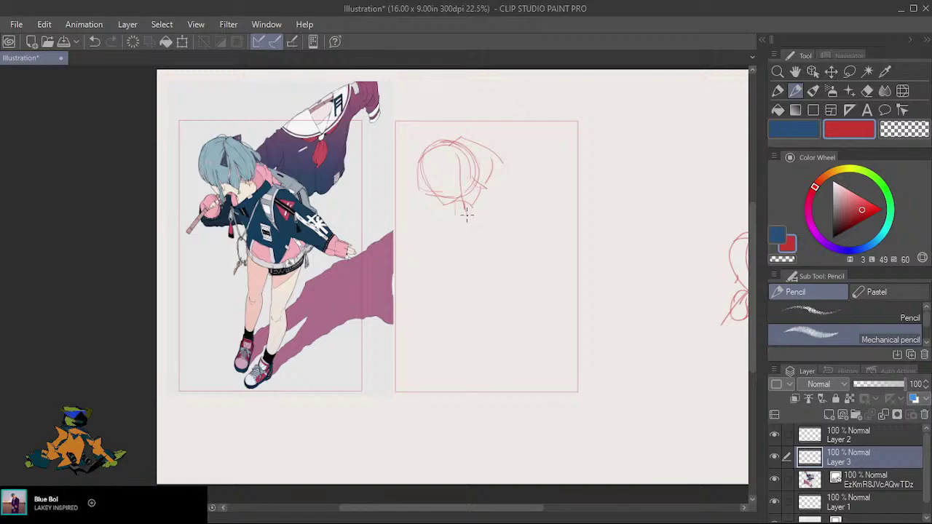
{"action": "key", "text": "ctrl+z"}
{"action": "left_click_drag", "start_coordinate": [448, 153], "coordinate": [472, 196]}
{"action": "left_click_drag", "start_coordinate": [487, 164], "coordinate": [488, 180]}
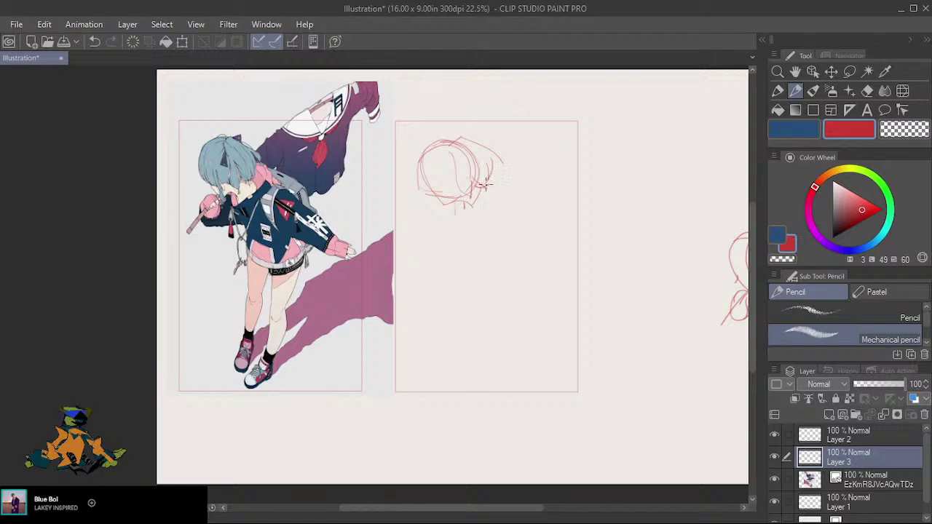
Sketch the outstretched arm from shoulder to the frame's right edge, and shift the whole sketch slightly to the left.
{"action": "left_click_drag", "start_coordinate": [485, 187], "coordinate": [566, 237]}
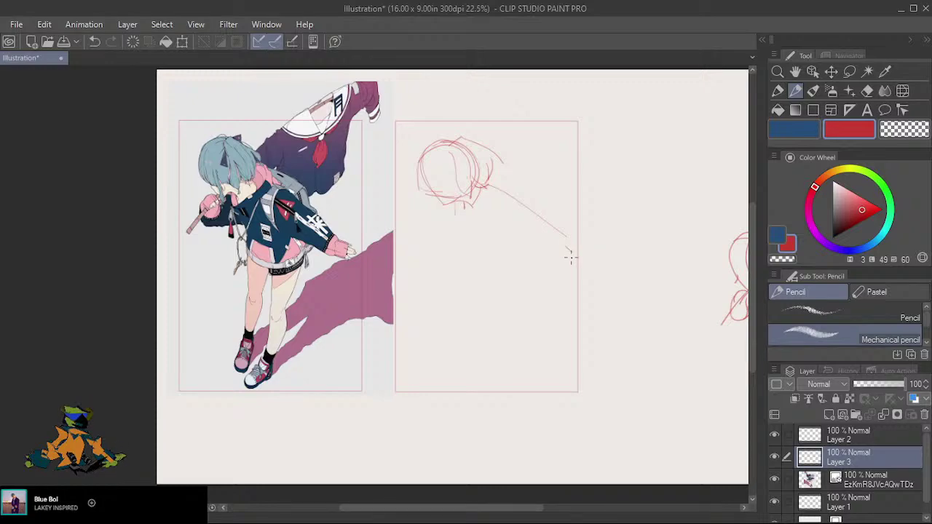
{"action": "mouse_move", "coordinate": [573, 253]}
{"action": "left_mouse_down"}
{"action": "mouse_move", "coordinate": [557, 255]}
{"action": "mouse_move", "coordinate": [517, 227]}
{"action": "left_mouse_up"}
{"action": "key", "text": "ctrl+t"}
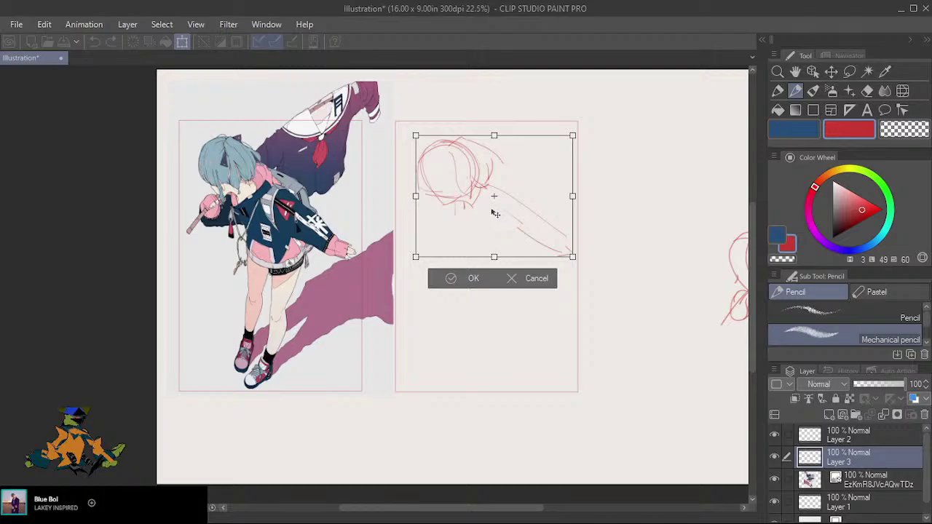
{"action": "mouse_move", "coordinate": [524, 196]}
{"action": "left_mouse_down"}
{"action": "mouse_move", "coordinate": [514, 190]}
{"action": "mouse_move", "coordinate": [523, 196]}
{"action": "left_mouse_up"}
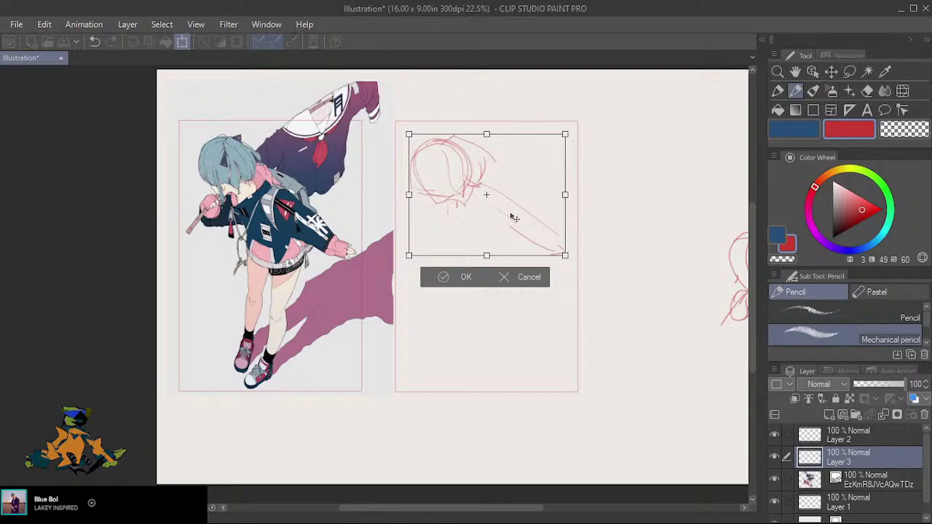
{"action": "left_click", "coordinate": [442, 278]}
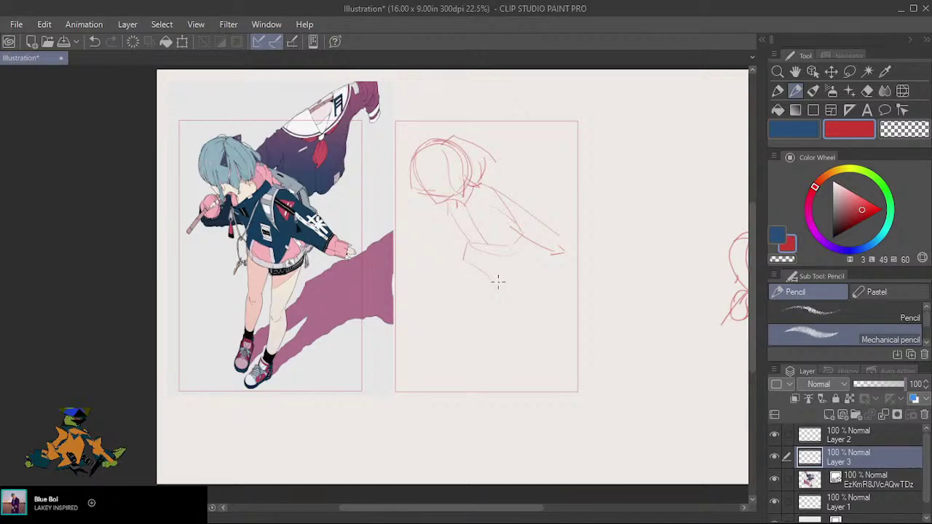
Block in the pelvis below the torso and sketch both legs down to the ankles, including the bend at the knees.
{"action": "mouse_move", "coordinate": [497, 282]}
{"action": "left_mouse_down"}
{"action": "mouse_move", "coordinate": [528, 272]}
{"action": "mouse_move", "coordinate": [536, 252]}
{"action": "left_mouse_up"}
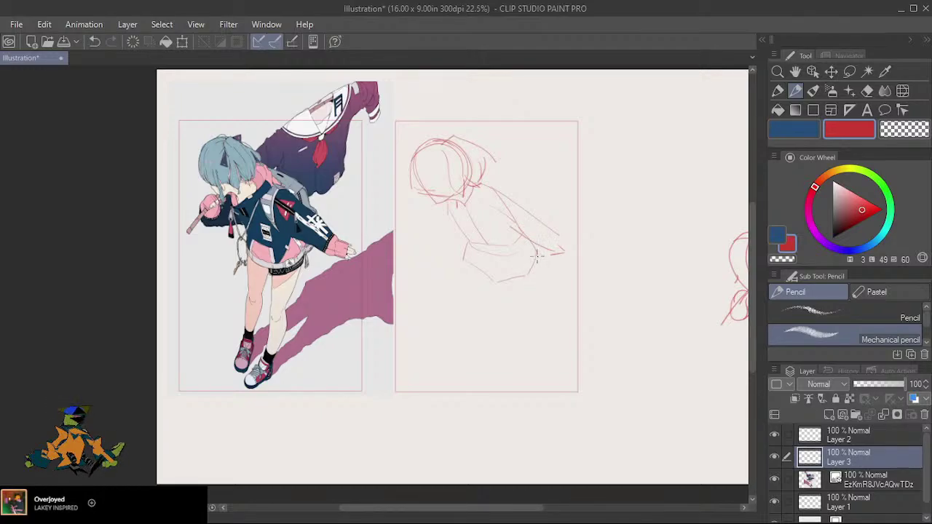
{"action": "mouse_move", "coordinate": [537, 257]}
{"action": "left_mouse_down"}
{"action": "mouse_move", "coordinate": [499, 383]}
{"action": "mouse_move", "coordinate": [479, 388]}
{"action": "left_mouse_up"}
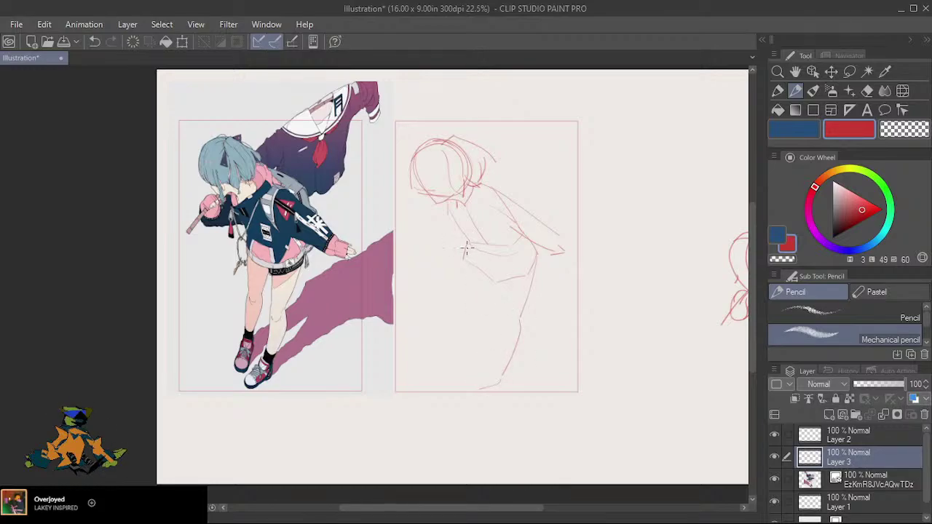
{"action": "mouse_move", "coordinate": [461, 248]}
{"action": "left_mouse_down"}
{"action": "mouse_move", "coordinate": [469, 309]}
{"action": "mouse_move", "coordinate": [485, 316]}
{"action": "left_mouse_up"}
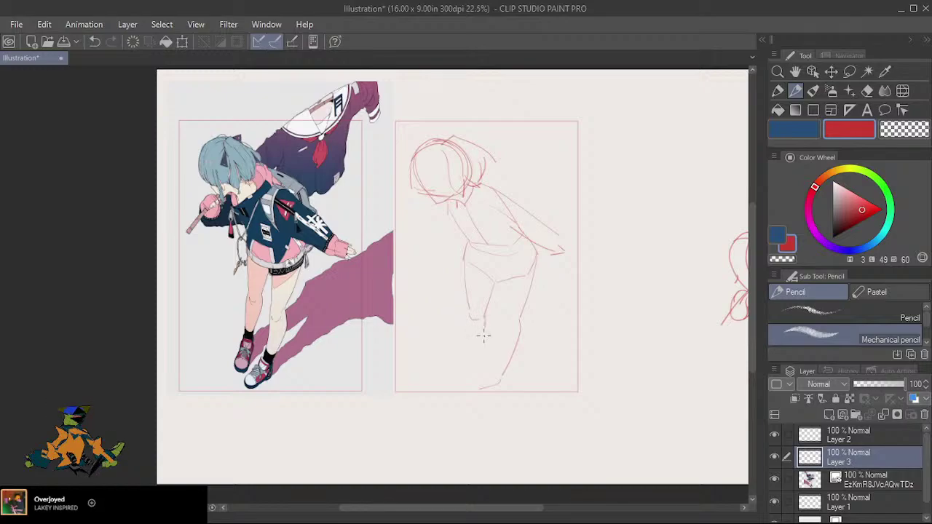
{"action": "left_click_drag", "start_coordinate": [477, 345], "coordinate": [471, 361]}
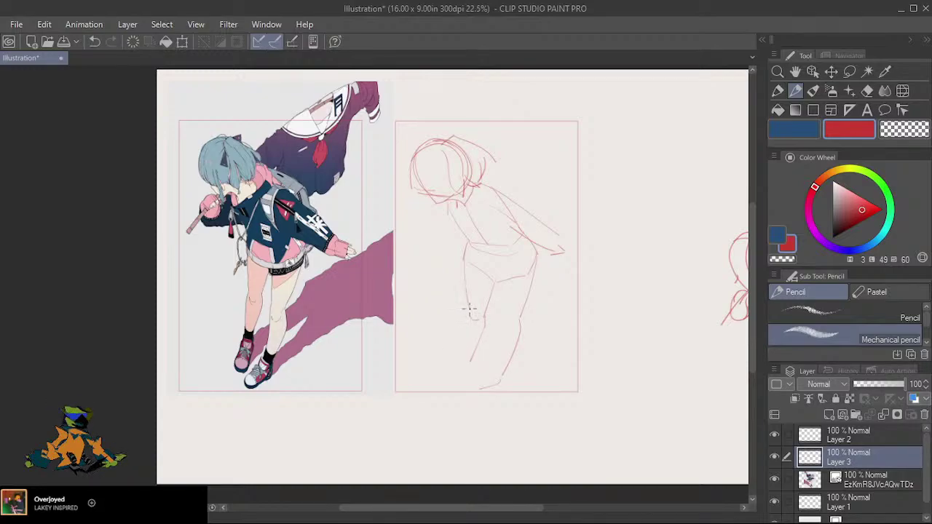
{"action": "left_click_drag", "start_coordinate": [471, 308], "coordinate": [467, 318]}
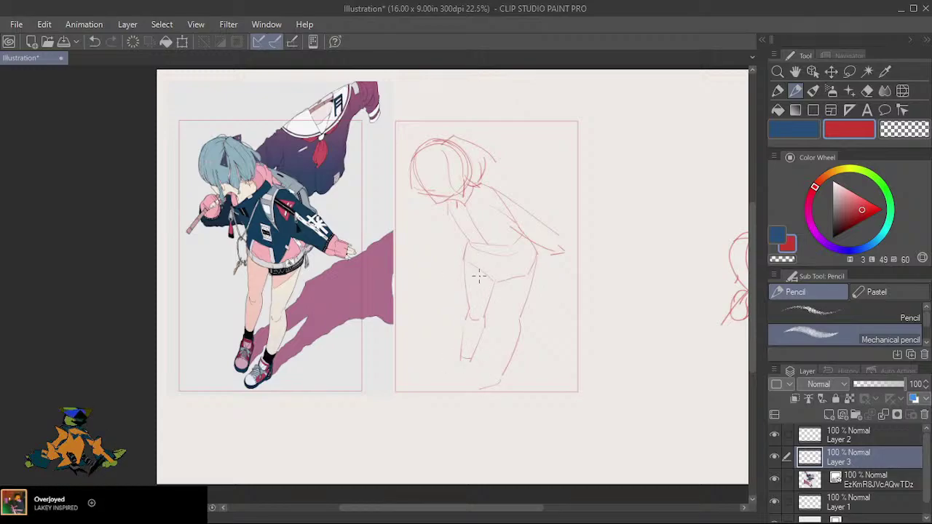
Add a curved hem across the hips, the right leg's inner line, and simple ankle and shoe shapes on both feet.
{"action": "mouse_move", "coordinate": [463, 259]}
{"action": "left_mouse_down"}
{"action": "mouse_move", "coordinate": [519, 282]}
{"action": "mouse_move", "coordinate": [541, 273]}
{"action": "left_mouse_up"}
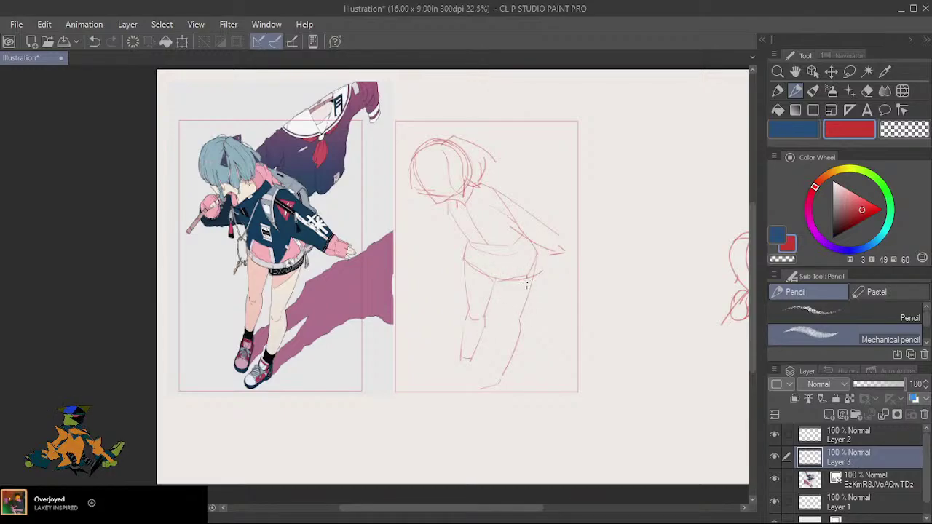
{"action": "left_click_drag", "start_coordinate": [496, 281], "coordinate": [502, 326]}
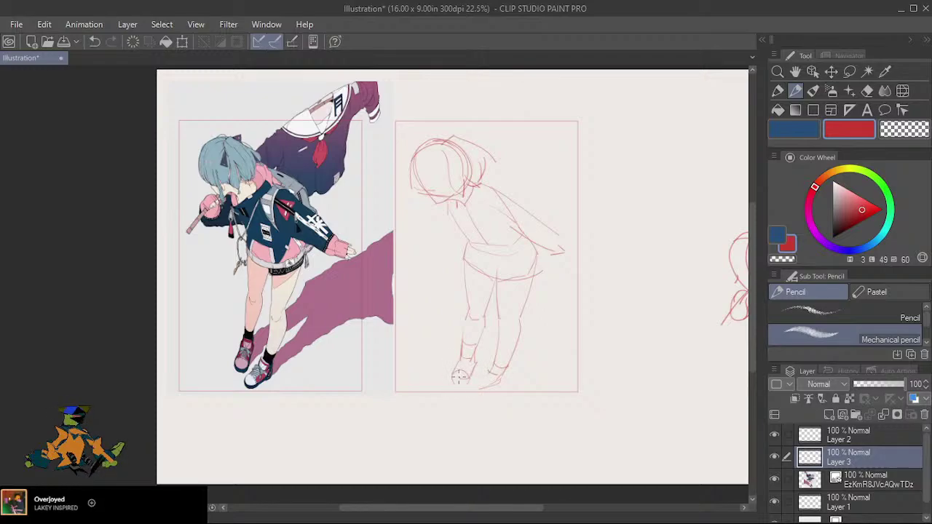
{"action": "mouse_move", "coordinate": [452, 378]}
{"action": "left_mouse_down"}
{"action": "mouse_move", "coordinate": [494, 378]}
{"action": "mouse_move", "coordinate": [492, 364]}
{"action": "mouse_move", "coordinate": [500, 372]}
{"action": "mouse_move", "coordinate": [491, 367]}
{"action": "mouse_move", "coordinate": [473, 388]}
{"action": "mouse_move", "coordinate": [501, 384]}
{"action": "left_mouse_up"}
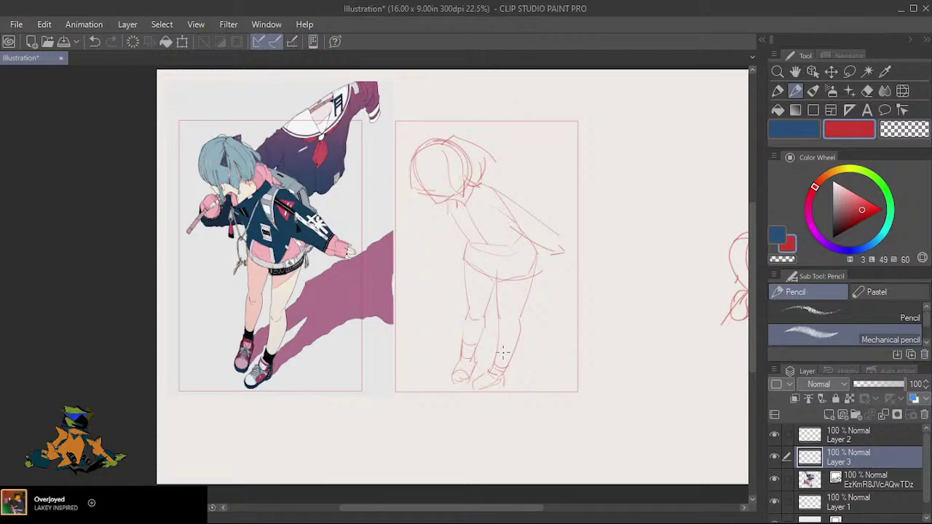
Undo the front foot and shin strokes, redraw the lower leg, ankle and shoe, and shift the whole sketch slightly up.
{"action": "key", "text": "ctrl+z"}
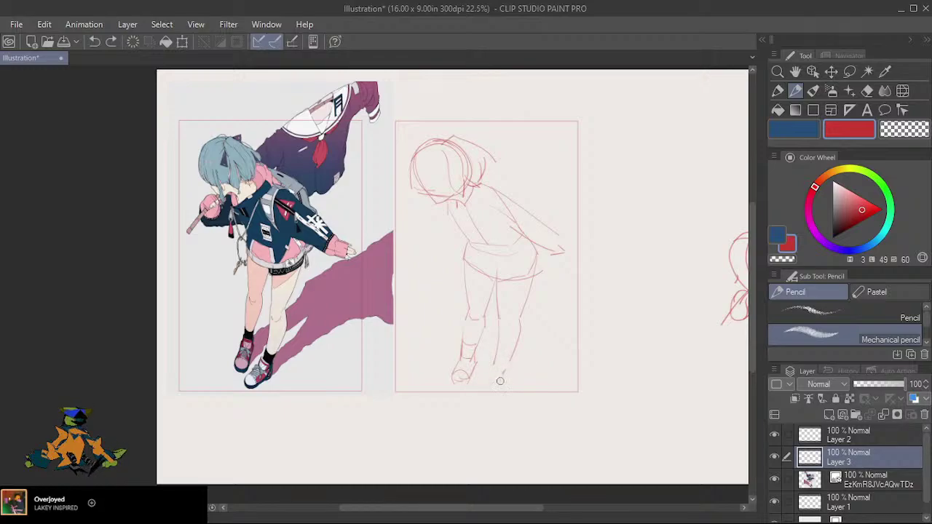
{"action": "key", "text": "ctrl+z"}
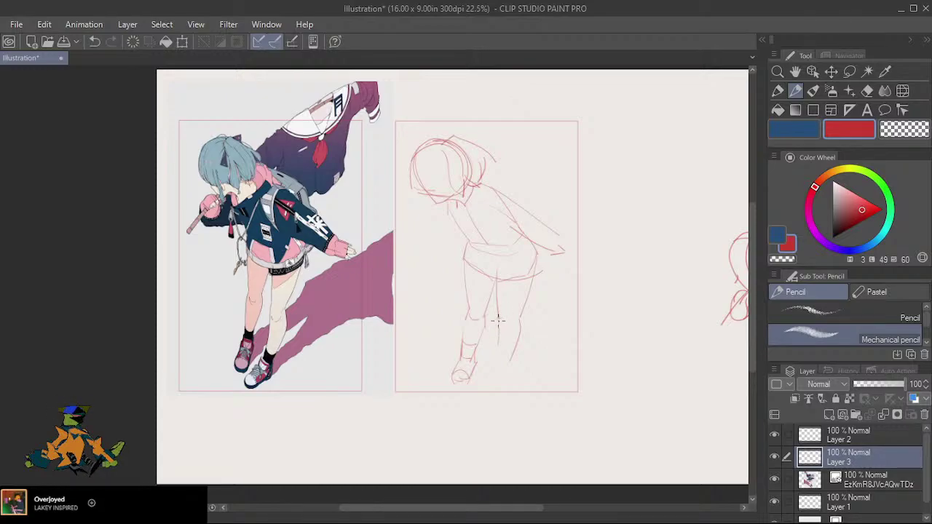
{"action": "key", "text": "ctrl+z"}
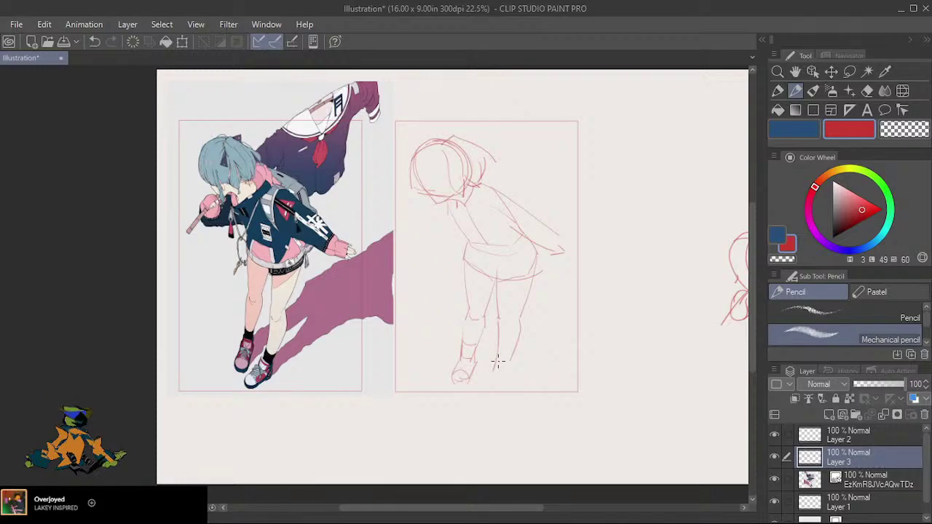
{"action": "left_click_drag", "start_coordinate": [498, 356], "coordinate": [512, 358]}
{"action": "key", "text": "ctrl+z"}
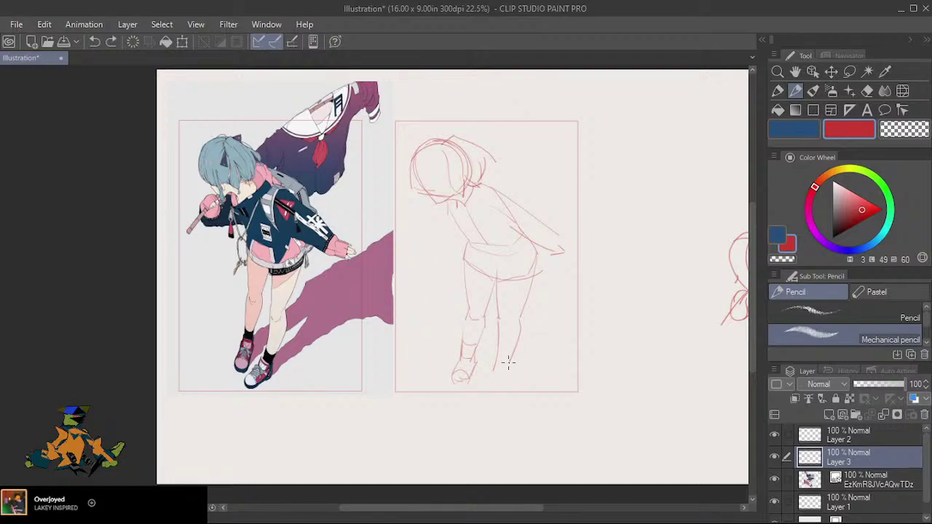
{"action": "mouse_move", "coordinate": [508, 362]}
{"action": "left_mouse_down"}
{"action": "mouse_move", "coordinate": [497, 362]}
{"action": "mouse_move", "coordinate": [508, 361]}
{"action": "left_mouse_up"}
{"action": "key", "text": "ctrl+z"}
{"action": "left_click_drag", "start_coordinate": [504, 371], "coordinate": [495, 365]}
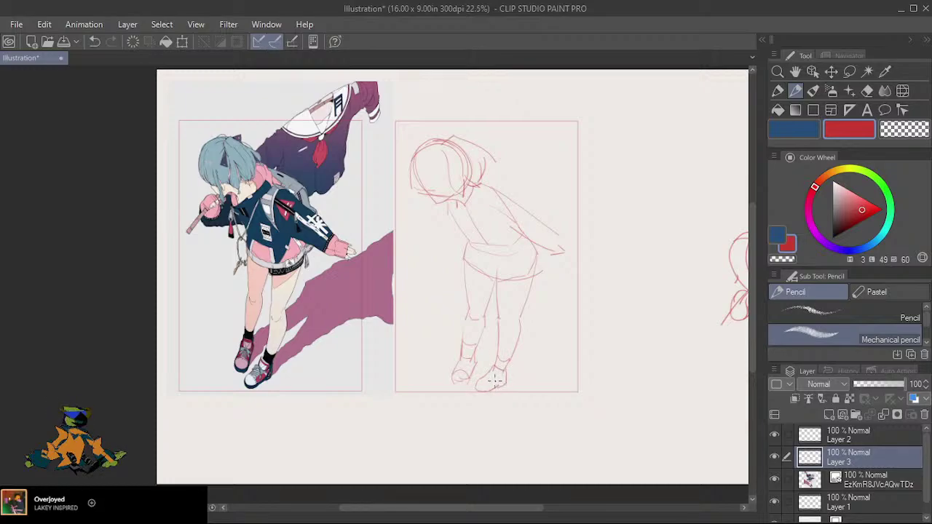
{"action": "key", "text": "ctrl+t"}
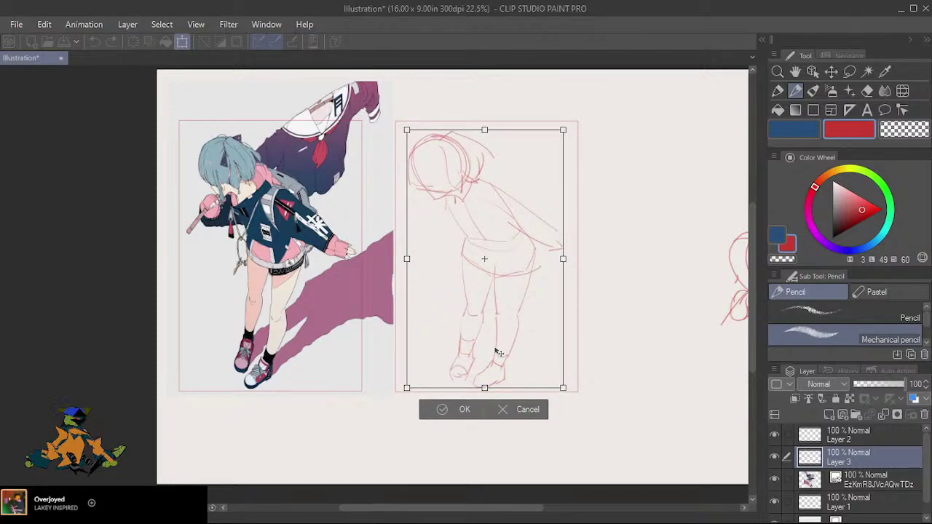
{"action": "left_click", "coordinate": [450, 409]}
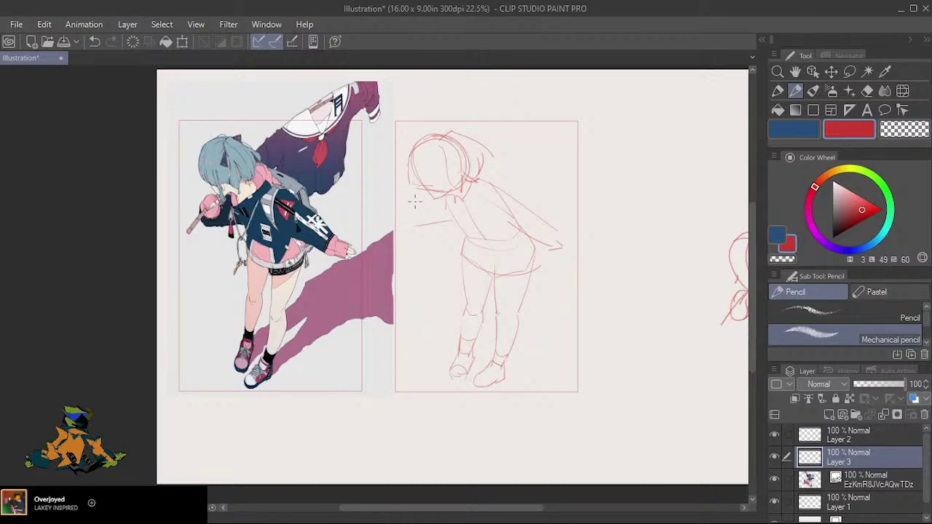
Sketch the bent arm with its raised fist under the head, and add the sleeve, cuff and hand to the outstretched arm.
{"action": "mouse_move", "coordinate": [416, 188]}
{"action": "left_mouse_down"}
{"action": "mouse_move", "coordinate": [416, 225]}
{"action": "mouse_move", "coordinate": [414, 201]}
{"action": "mouse_move", "coordinate": [423, 199]}
{"action": "mouse_move", "coordinate": [430, 224]}
{"action": "mouse_move", "coordinate": [441, 200]}
{"action": "mouse_move", "coordinate": [446, 218]}
{"action": "mouse_move", "coordinate": [459, 215]}
{"action": "mouse_move", "coordinate": [461, 224]}
{"action": "mouse_move", "coordinate": [447, 198]}
{"action": "left_mouse_up"}
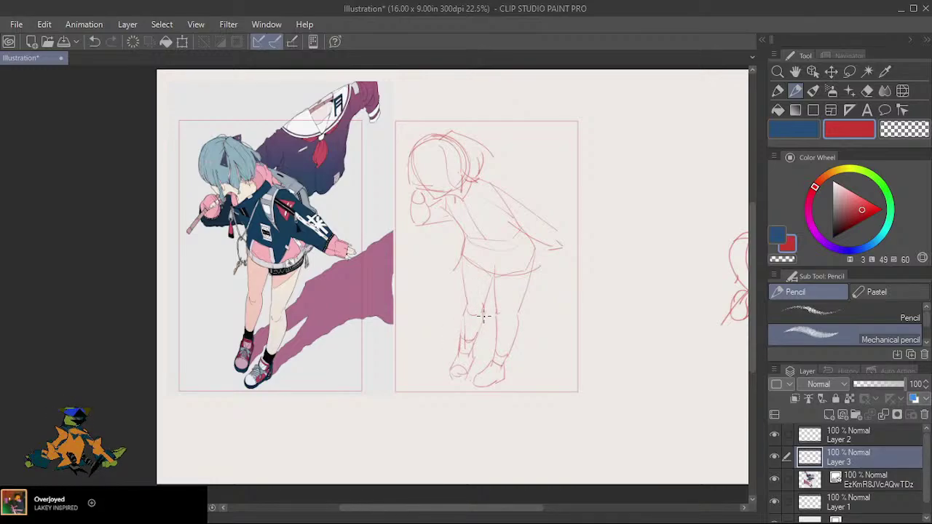
{"action": "mouse_move", "coordinate": [483, 315]}
{"action": "left_mouse_down"}
{"action": "mouse_move", "coordinate": [472, 343]}
{"action": "mouse_move", "coordinate": [487, 291]}
{"action": "mouse_move", "coordinate": [473, 342]}
{"action": "left_mouse_up"}
{"action": "key", "text": "ctrl+z"}
{"action": "key", "text": "ctrl+z"}
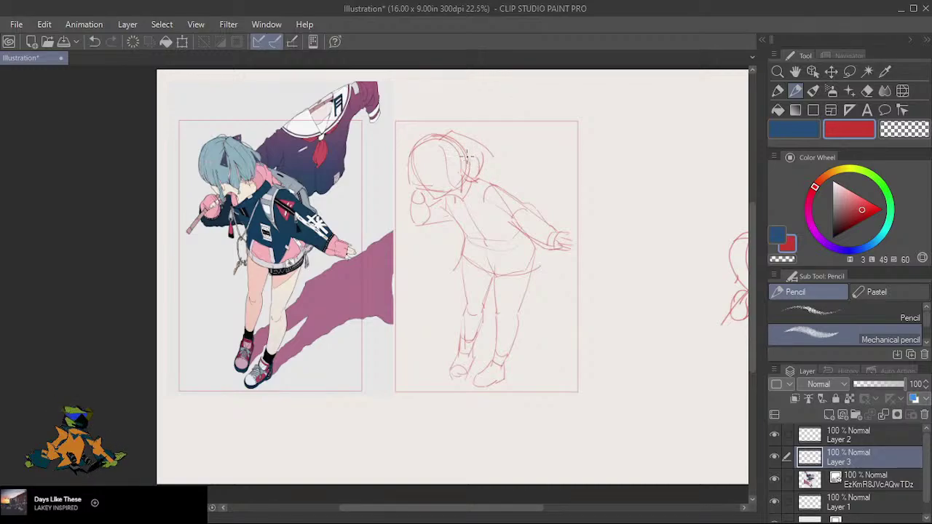
{"action": "mouse_move", "coordinate": [467, 155]}
{"action": "left_mouse_down"}
{"action": "mouse_move", "coordinate": [485, 171]}
{"action": "mouse_move", "coordinate": [461, 201]}
{"action": "left_mouse_up"}
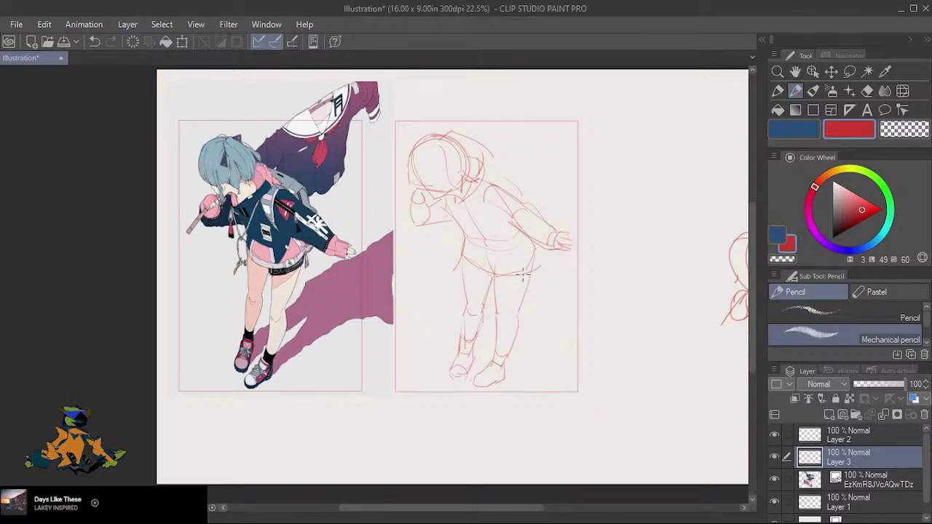
Switch to the blue drawing colour and outline the hair's crown, its front edge and the pointed tuft behind the head.
{"action": "key", "text": "x"}
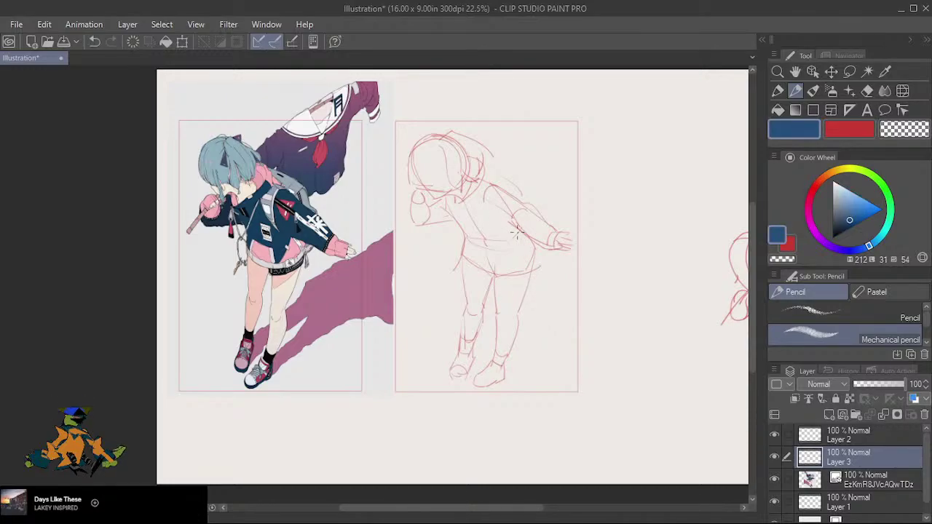
{"action": "scroll", "coordinate": [446, 153], "scroll_direction": "up", "scroll_amount": 2}
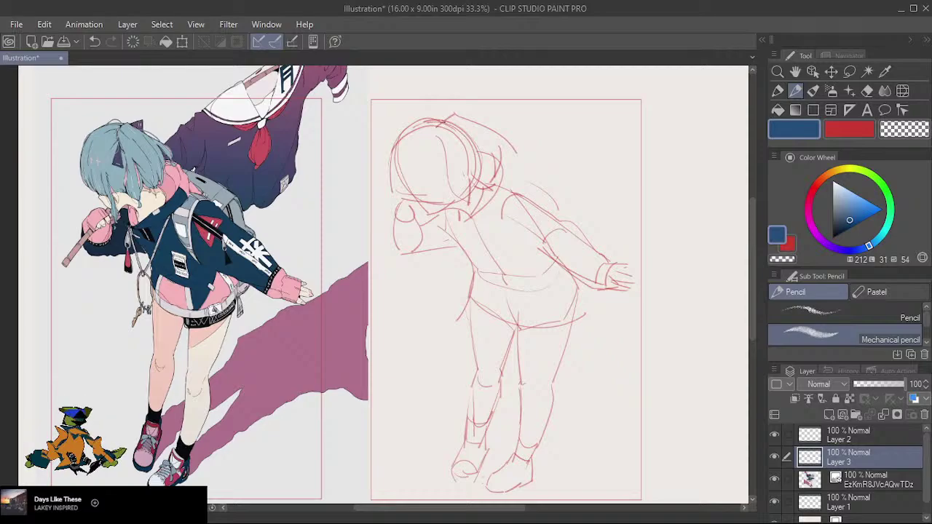
{"action": "mouse_move", "coordinate": [435, 120]}
{"action": "left_mouse_down"}
{"action": "mouse_move", "coordinate": [398, 143]}
{"action": "mouse_move", "coordinate": [401, 184]}
{"action": "left_mouse_up"}
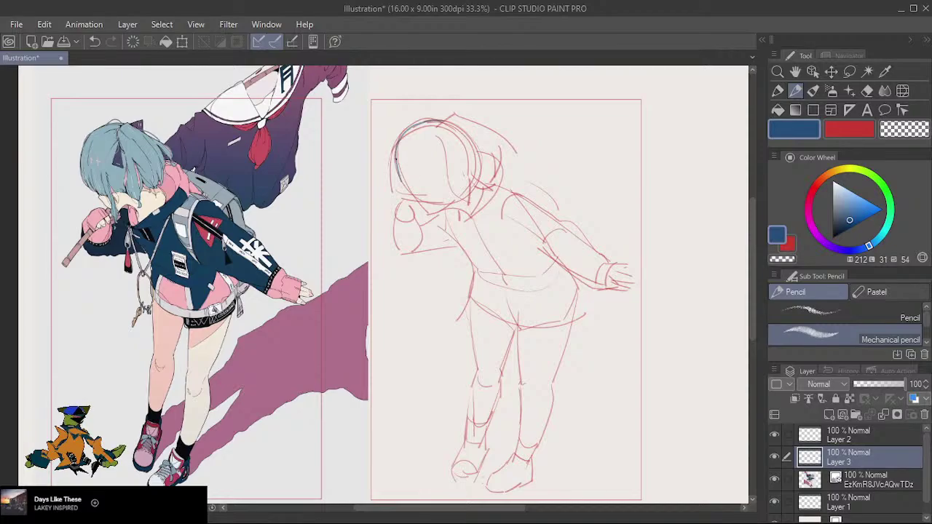
{"action": "mouse_move", "coordinate": [396, 150]}
{"action": "left_mouse_down"}
{"action": "mouse_move", "coordinate": [400, 182]}
{"action": "mouse_move", "coordinate": [406, 190]}
{"action": "mouse_move", "coordinate": [413, 173]}
{"action": "mouse_move", "coordinate": [425, 200]}
{"action": "left_mouse_up"}
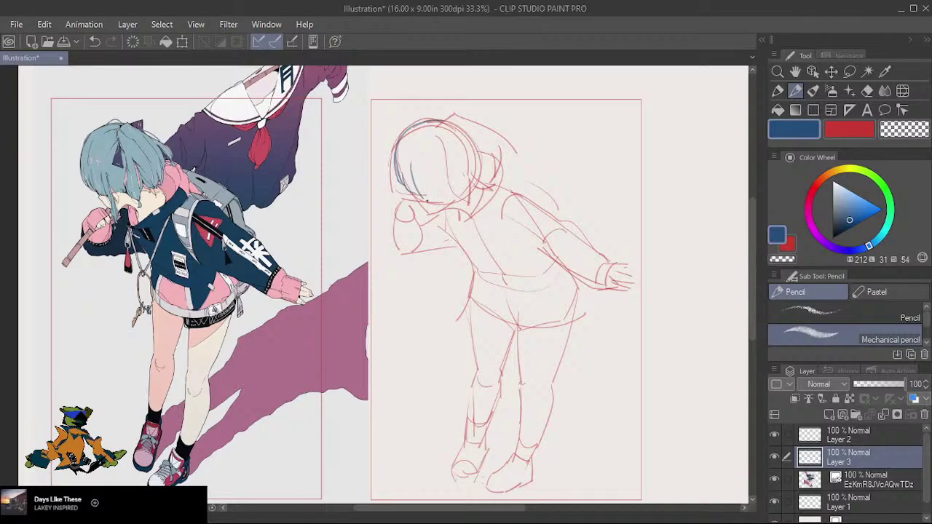
{"action": "left_click_drag", "start_coordinate": [424, 198], "coordinate": [432, 201]}
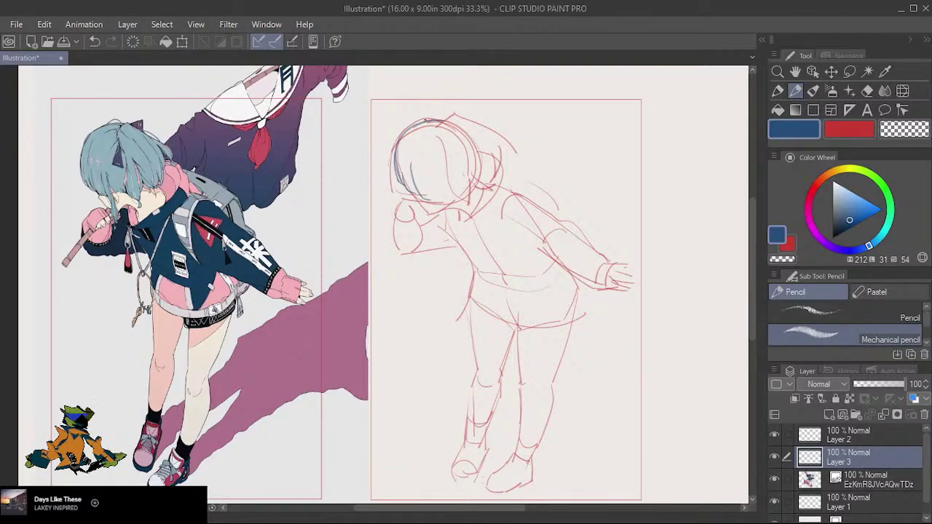
{"action": "mouse_move", "coordinate": [425, 121]}
{"action": "left_mouse_down"}
{"action": "mouse_move", "coordinate": [460, 117]}
{"action": "mouse_move", "coordinate": [516, 158]}
{"action": "left_mouse_up"}
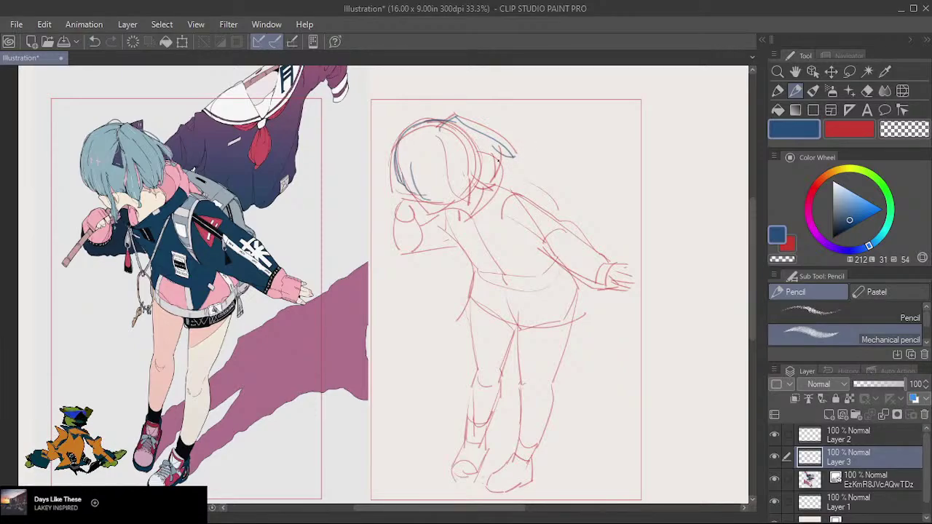
{"action": "left_click_drag", "start_coordinate": [498, 150], "coordinate": [501, 169]}
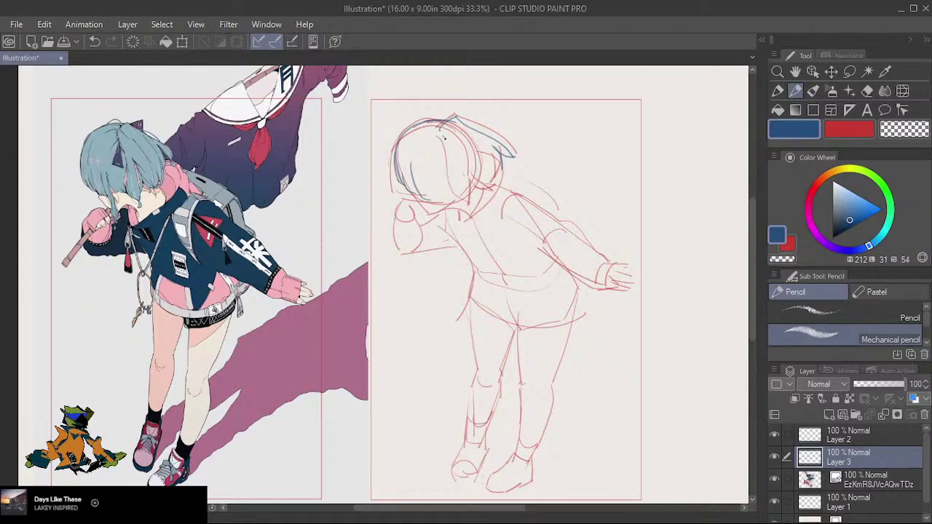
Draw the long pointed side lock from the parting past the cheek, with a shorter strand behind it.
{"action": "left_click_drag", "start_coordinate": [447, 142], "coordinate": [469, 209]}
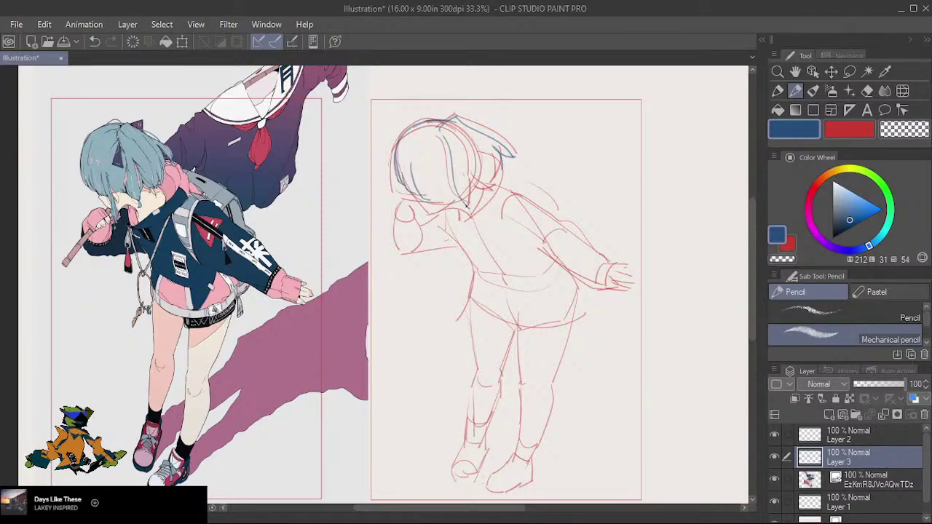
{"action": "left_click_drag", "start_coordinate": [464, 204], "coordinate": [469, 206]}
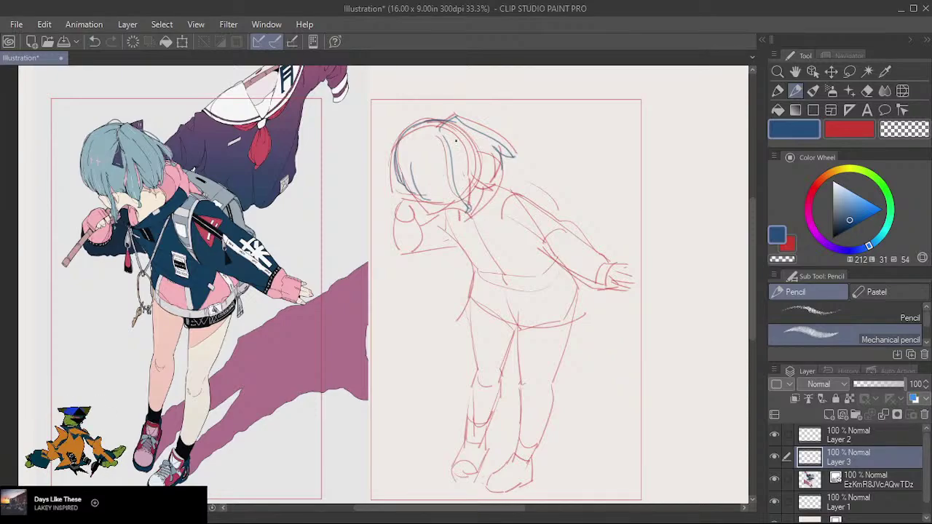
{"action": "left_click_drag", "start_coordinate": [456, 145], "coordinate": [471, 206]}
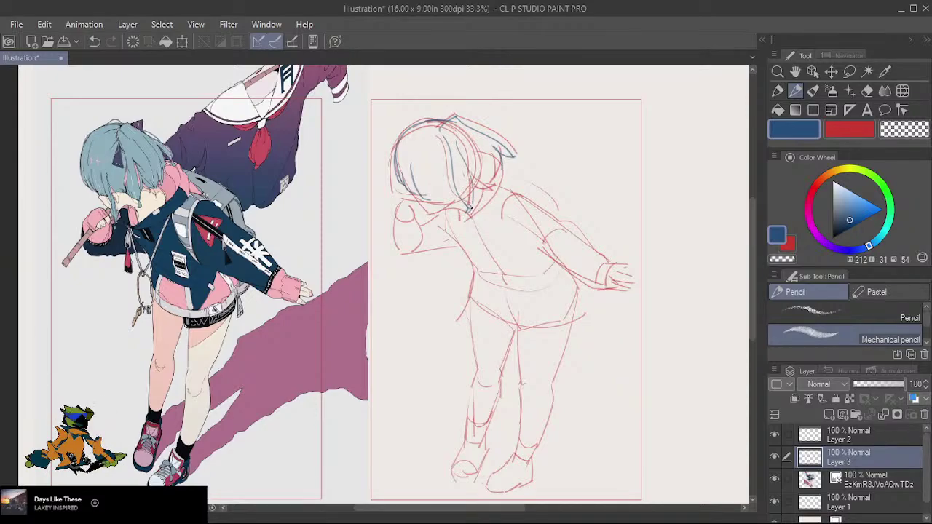
{"action": "key", "text": "ctrl+z"}
{"action": "left_click_drag", "start_coordinate": [460, 159], "coordinate": [472, 206]}
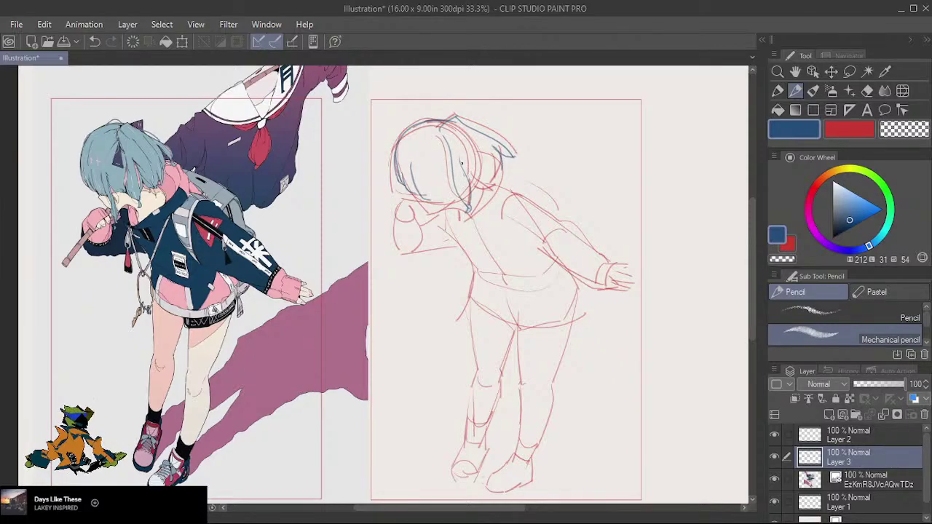
{"action": "left_click_drag", "start_coordinate": [461, 163], "coordinate": [472, 197]}
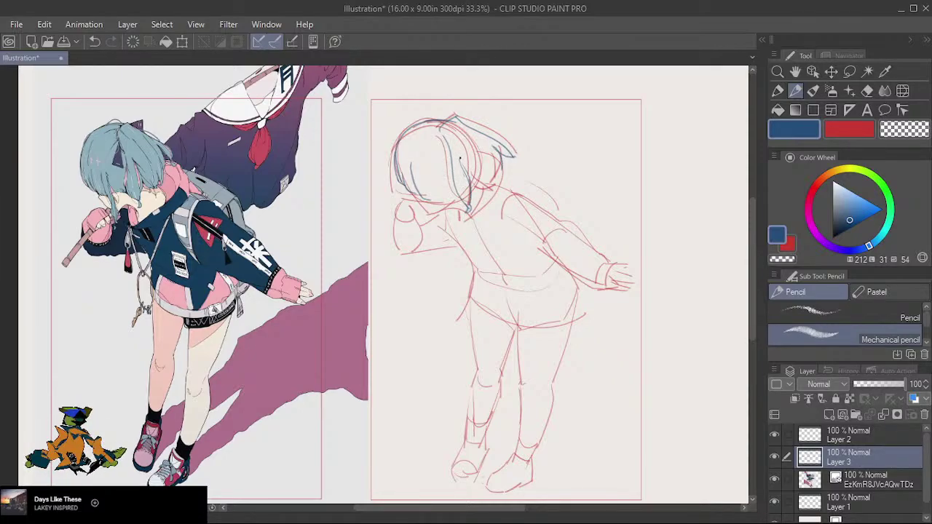
{"action": "left_click_drag", "start_coordinate": [460, 159], "coordinate": [492, 186]}
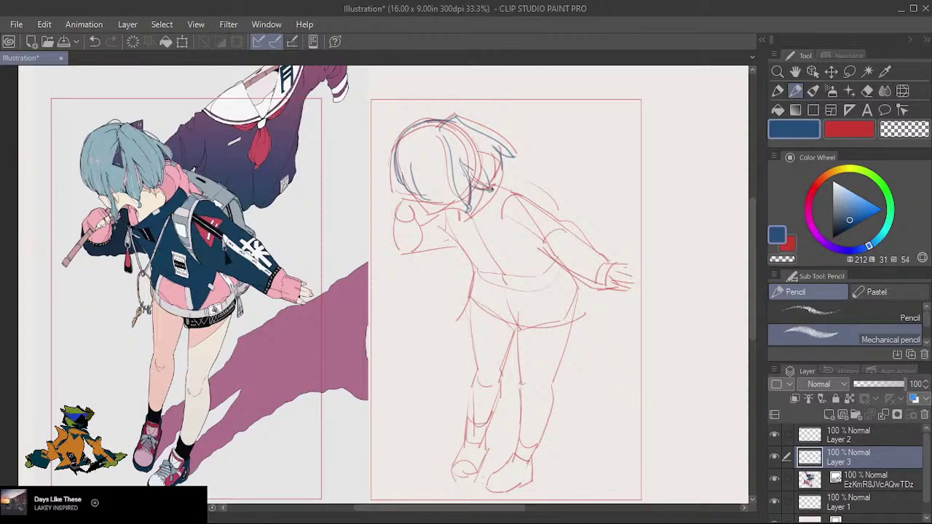
Fill in the back of the hair with overlapping pointed strands from behind the side lock up to the rear tuft.
{"action": "left_click_drag", "start_coordinate": [478, 150], "coordinate": [490, 190]}
{"action": "key", "text": "ctrl+z"}
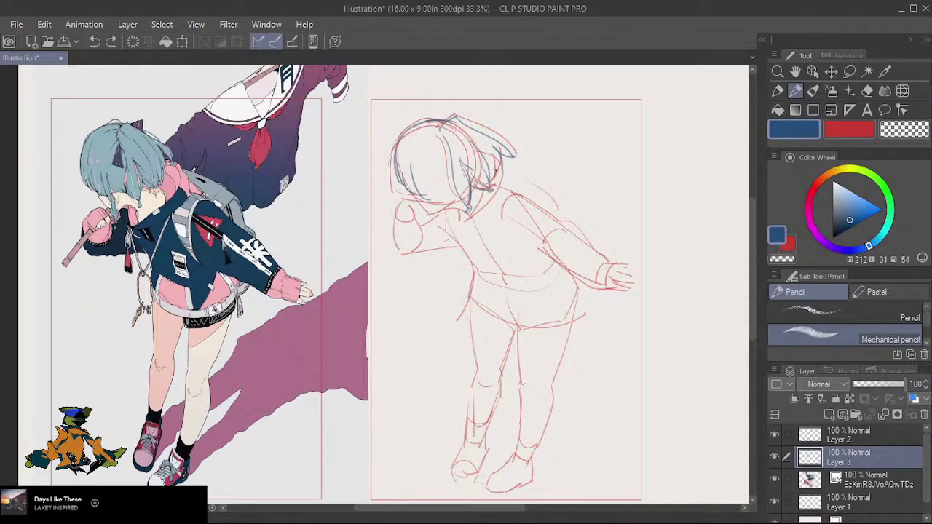
{"action": "key", "text": "ctrl+y"}
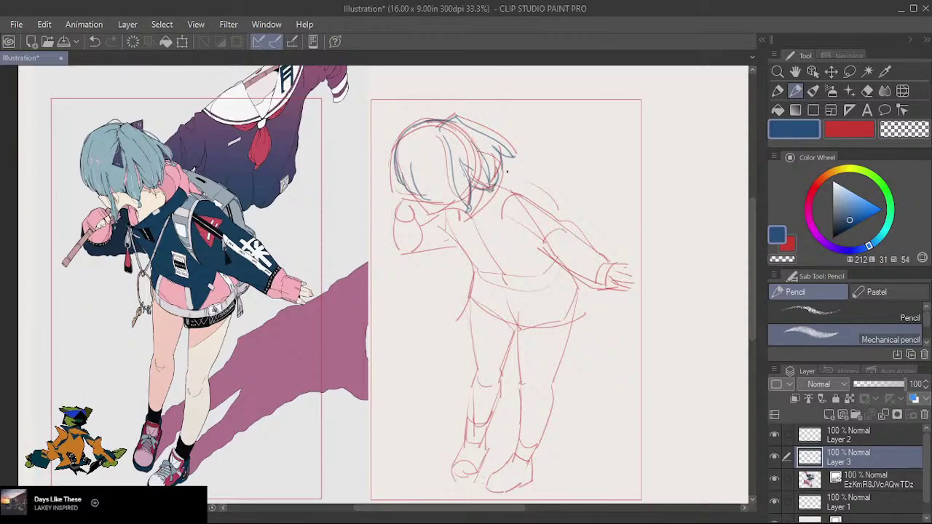
{"action": "left_click_drag", "start_coordinate": [498, 165], "coordinate": [498, 175]}
{"action": "key", "text": "ctrl+z"}
{"action": "key", "text": "ctrl+z"}
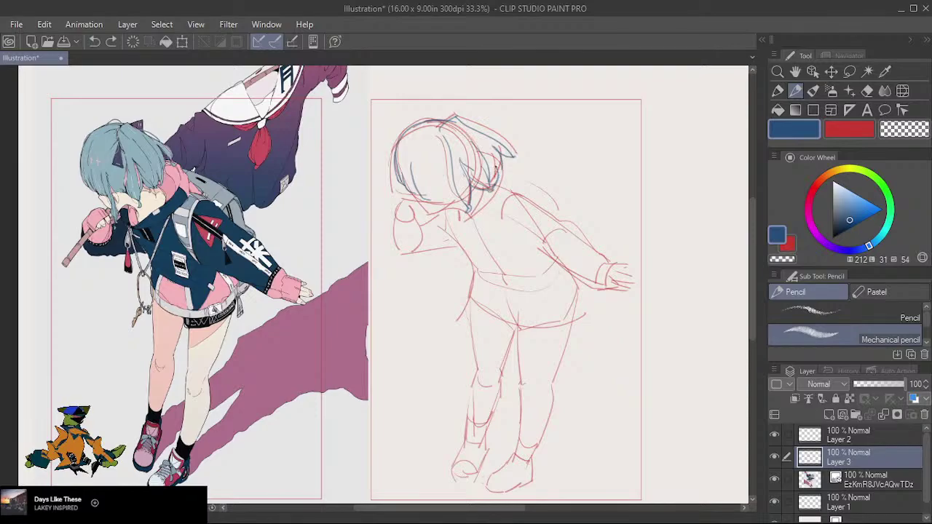
{"action": "key", "text": "ctrl+y"}
{"action": "key", "text": "ctrl+y"}
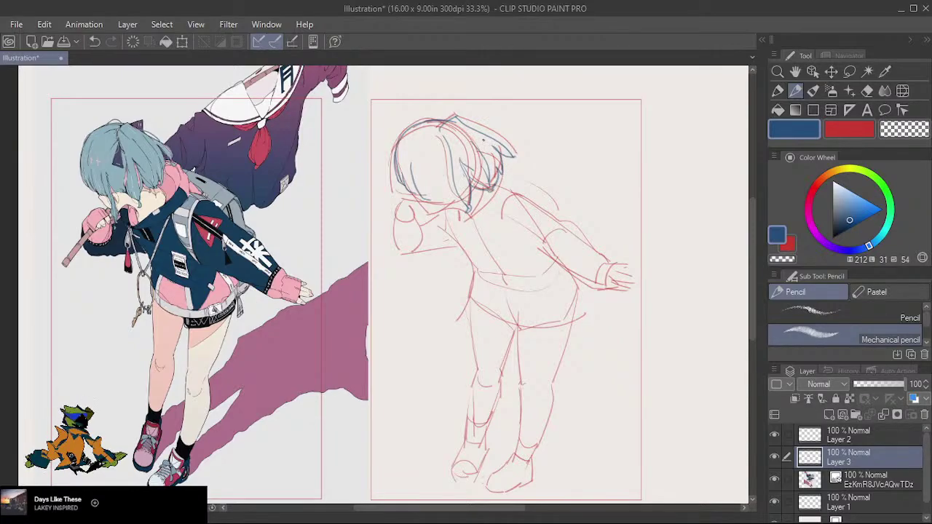
{"action": "left_click_drag", "start_coordinate": [476, 135], "coordinate": [493, 153]}
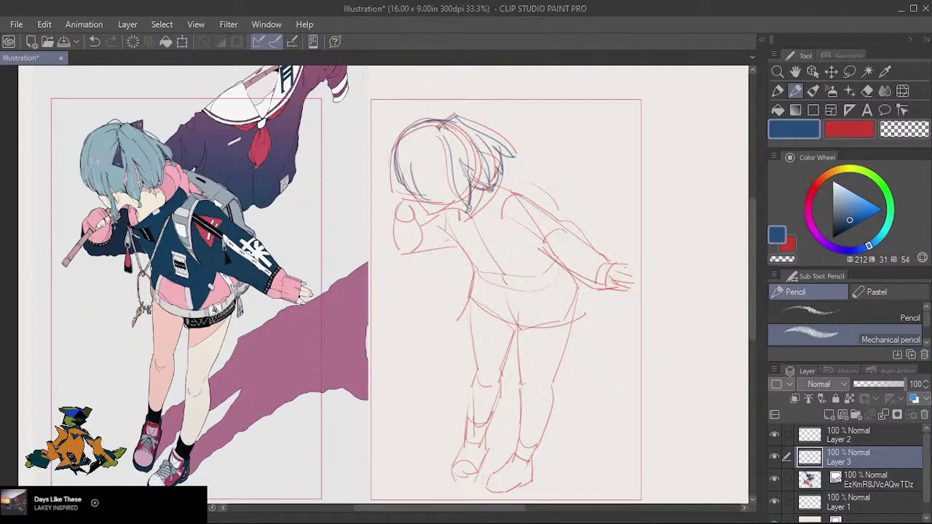
Draw the hair clip at the parting and add the fringe strands across the lower face.
{"action": "mouse_move", "coordinate": [439, 128]}
{"action": "left_mouse_down"}
{"action": "mouse_move", "coordinate": [446, 149]}
{"action": "mouse_move", "coordinate": [425, 134]}
{"action": "left_mouse_up"}
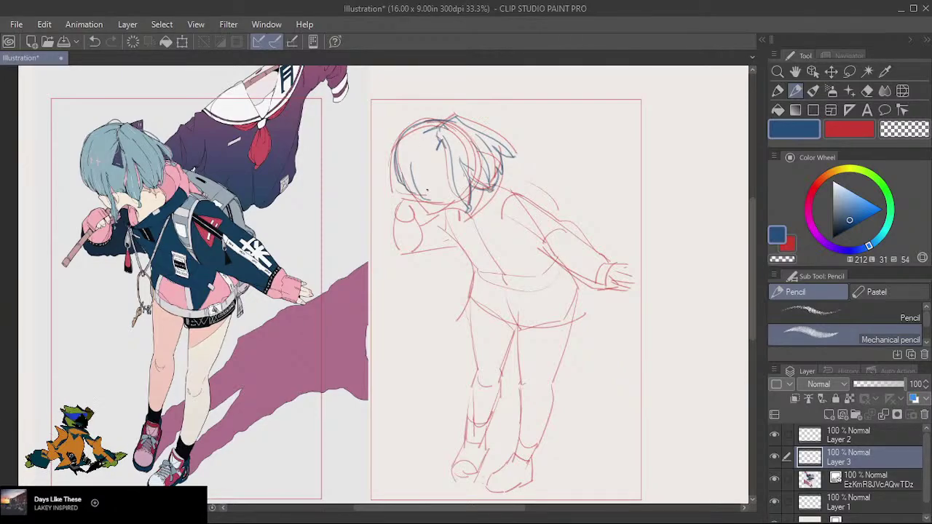
{"action": "left_click_drag", "start_coordinate": [421, 177], "coordinate": [437, 206]}
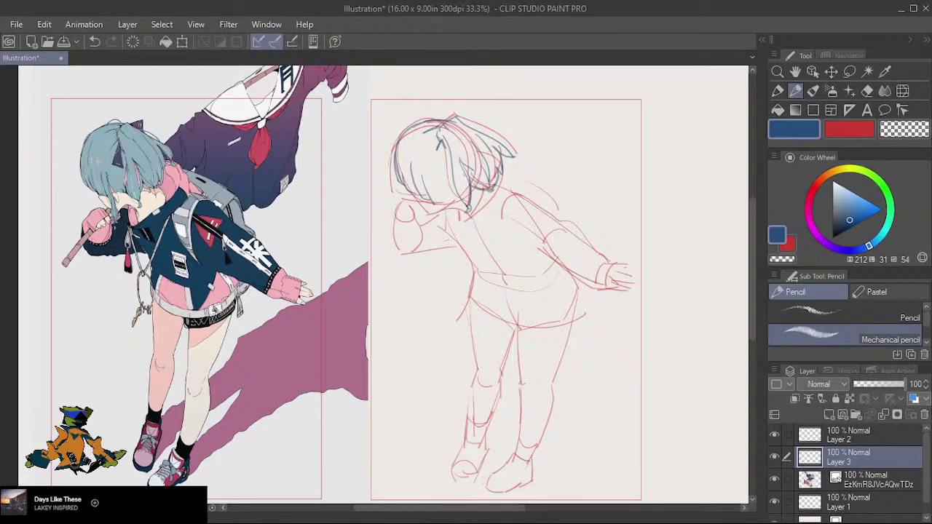
{"action": "left_click_drag", "start_coordinate": [466, 207], "coordinate": [441, 194]}
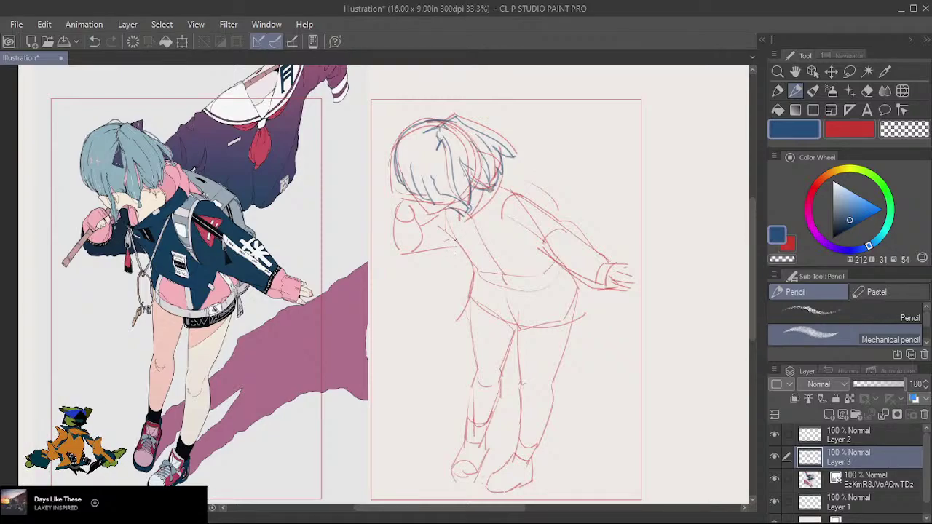
{"action": "key", "text": "ctrl+z"}
Draw the chin and the hood collar curving behind the neck, and add a long front lock hanging below the face.
{"action": "left_click_drag", "start_coordinate": [457, 208], "coordinate": [462, 217]}
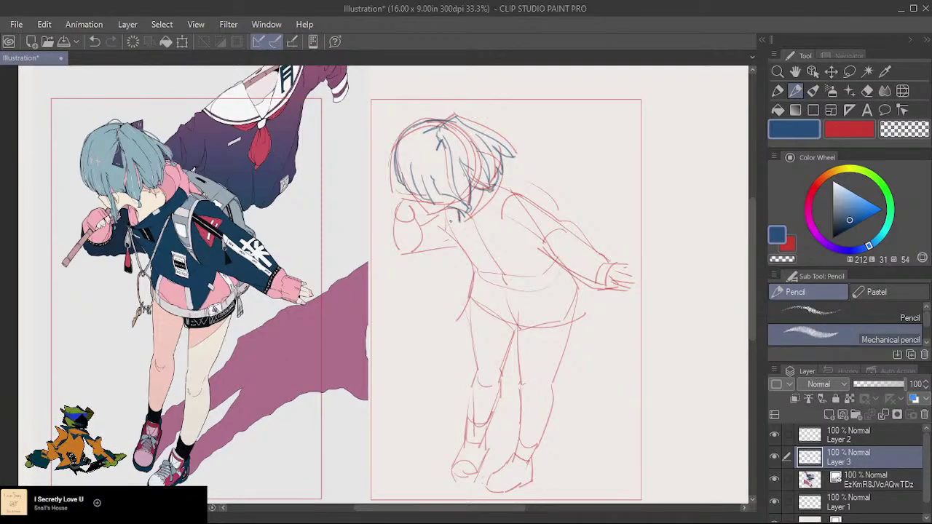
{"action": "mouse_move", "coordinate": [449, 223]}
{"action": "left_mouse_down"}
{"action": "mouse_move", "coordinate": [504, 193]}
{"action": "mouse_move", "coordinate": [509, 173]}
{"action": "left_mouse_up"}
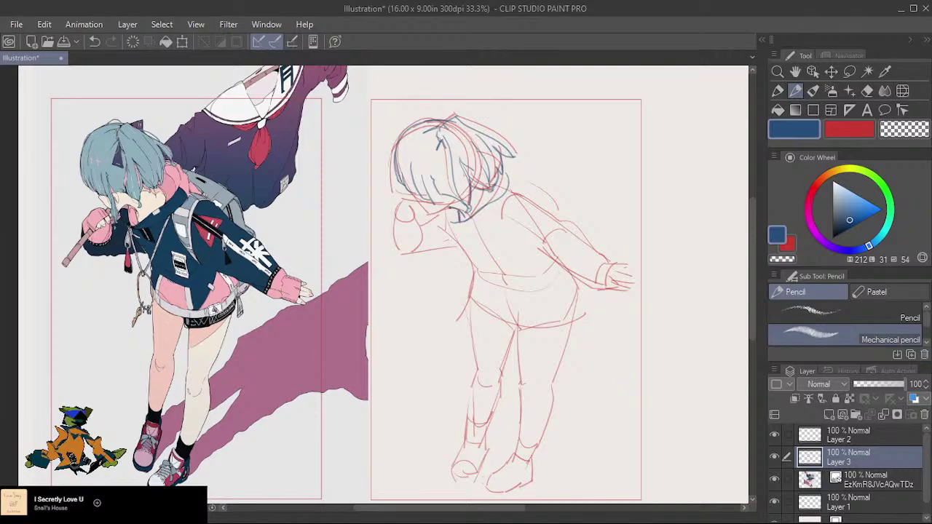
{"action": "left_click_drag", "start_coordinate": [439, 214], "coordinate": [450, 207]}
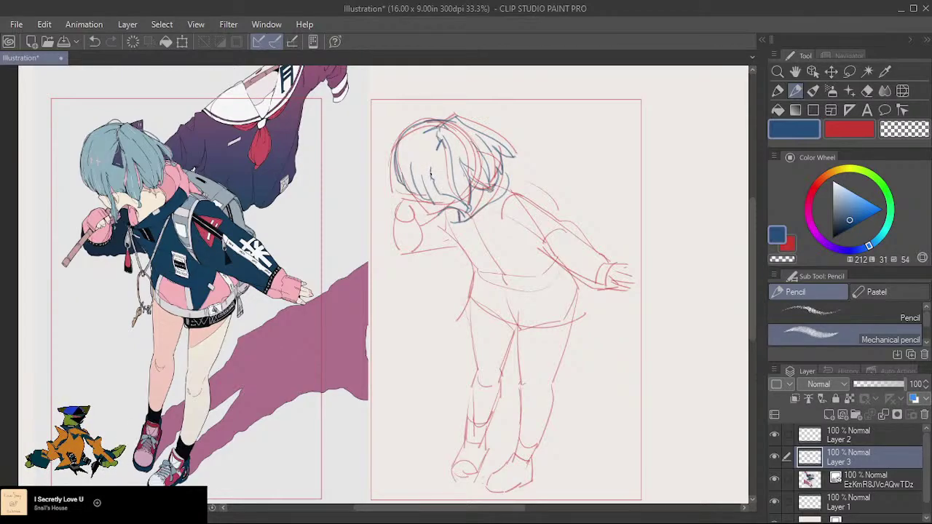
{"action": "mouse_move", "coordinate": [430, 172]}
{"action": "left_mouse_down"}
{"action": "mouse_move", "coordinate": [439, 229]}
{"action": "mouse_move", "coordinate": [433, 208]}
{"action": "left_mouse_up"}
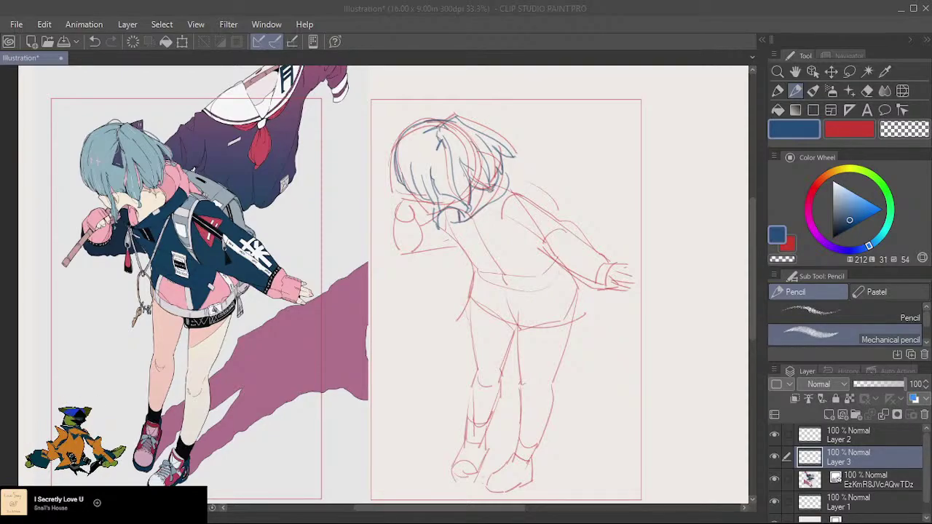
Refine the tip of the long front hair lock hanging below the face with short strokes.
{"action": "left_click", "coordinate": [460, 232]}
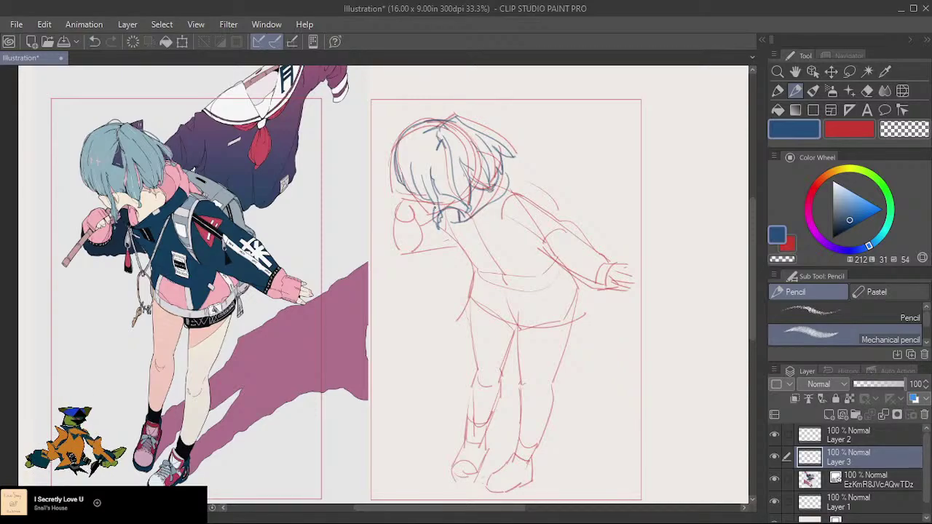
{"action": "left_click_drag", "start_coordinate": [435, 203], "coordinate": [436, 220]}
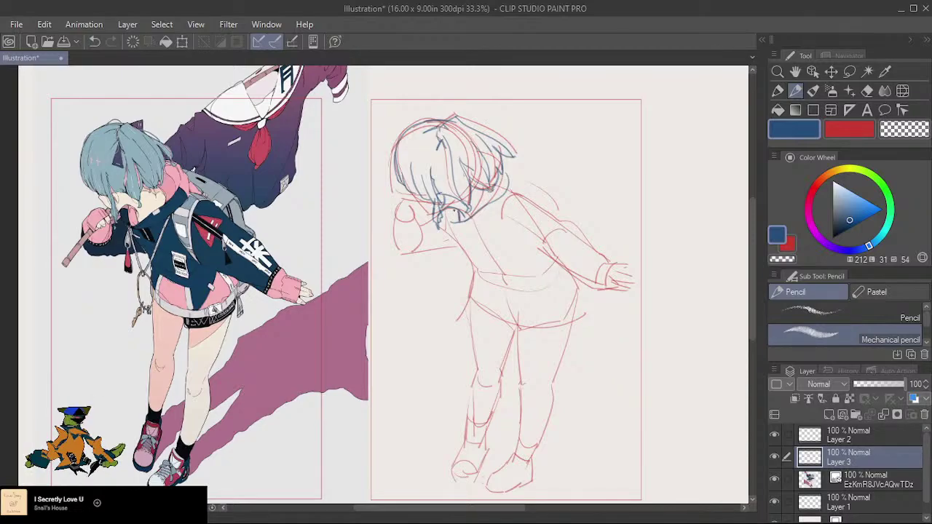
{"action": "key", "text": "ctrl+z"}
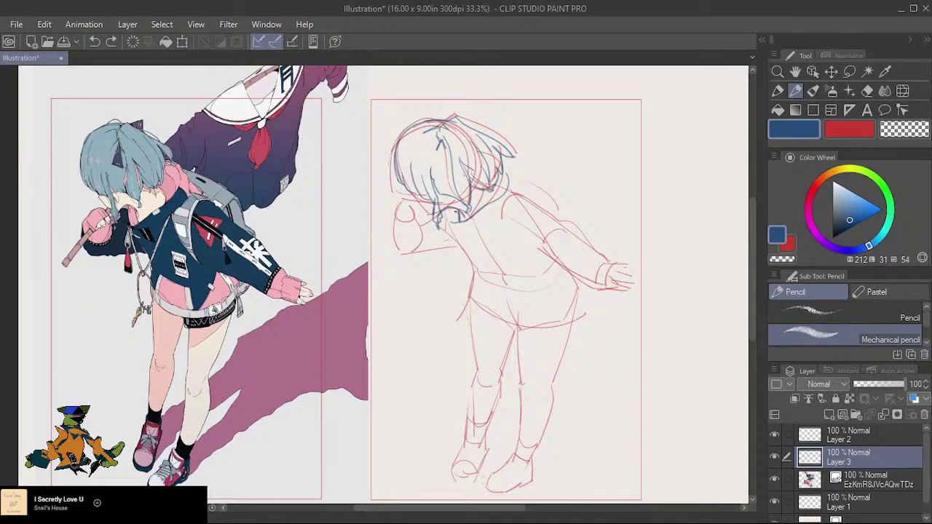
{"action": "key", "text": "ctrl+y"}
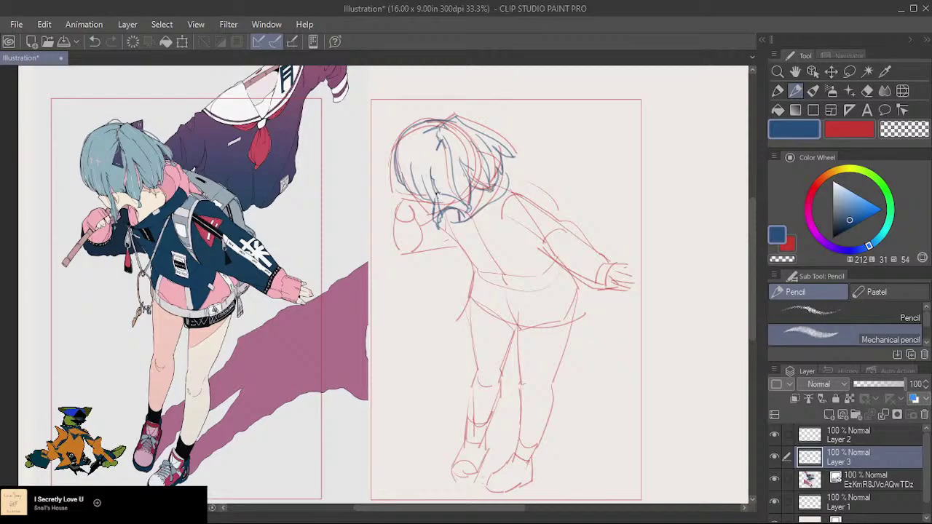
{"action": "left_click_drag", "start_coordinate": [436, 193], "coordinate": [439, 209]}
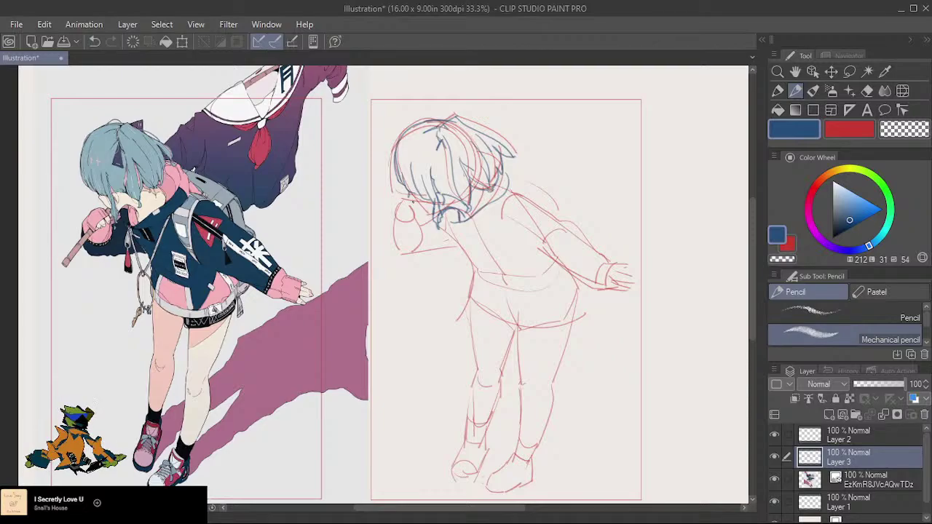
Sketch the lower face contour beneath the fringe and add thin strands to the front hair.
{"action": "key", "text": "ctrl+z"}
{"action": "left_click_drag", "start_coordinate": [410, 196], "coordinate": [413, 201]}
{"action": "key", "text": "ctrl+z"}
{"action": "key", "text": "ctrl+z"}
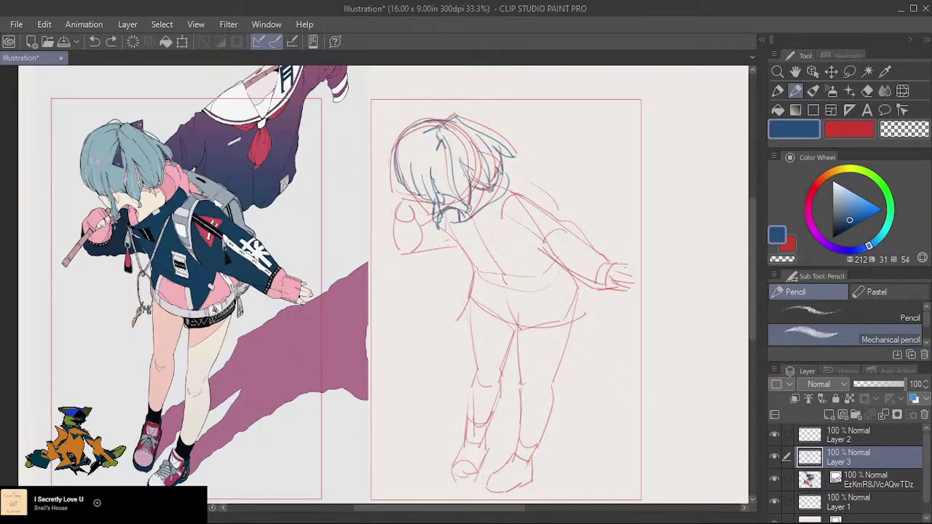
{"action": "key", "text": "ctrl+y"}
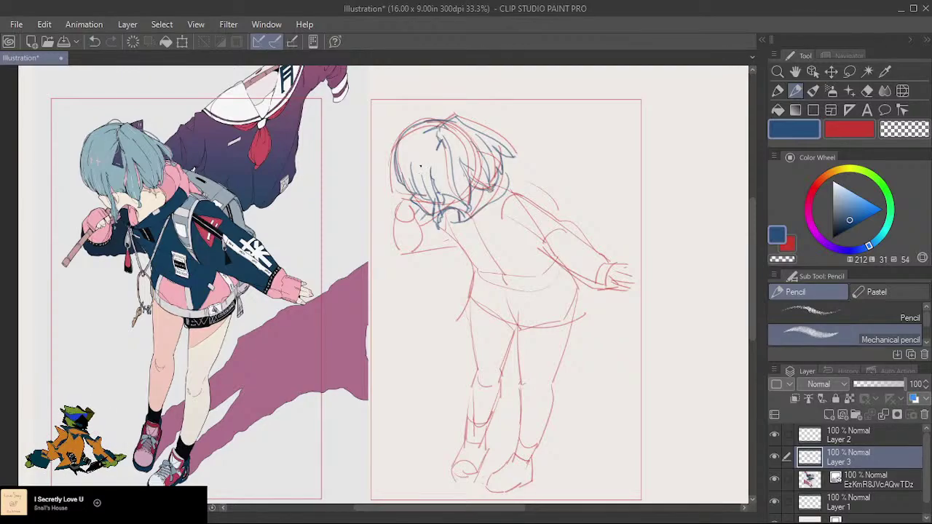
{"action": "left_click_drag", "start_coordinate": [421, 166], "coordinate": [428, 195]}
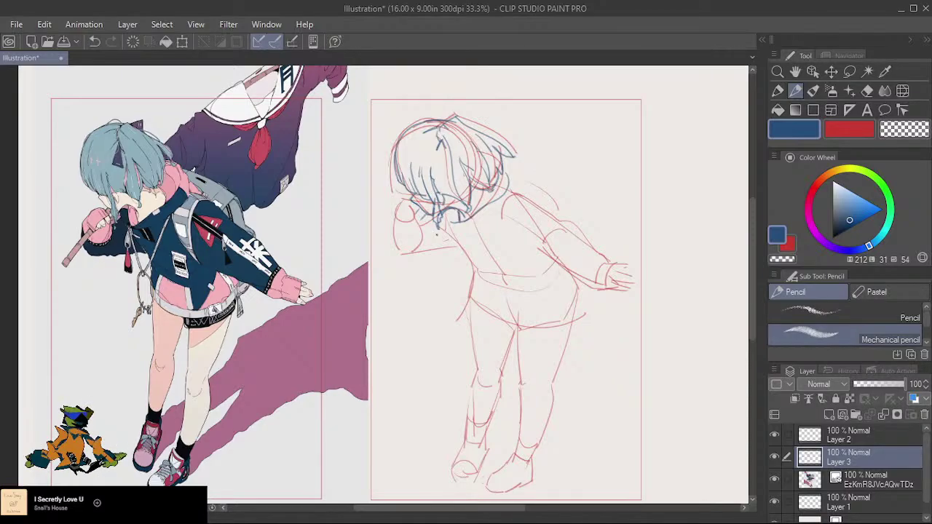
{"action": "left_click_drag", "start_coordinate": [432, 205], "coordinate": [430, 227]}
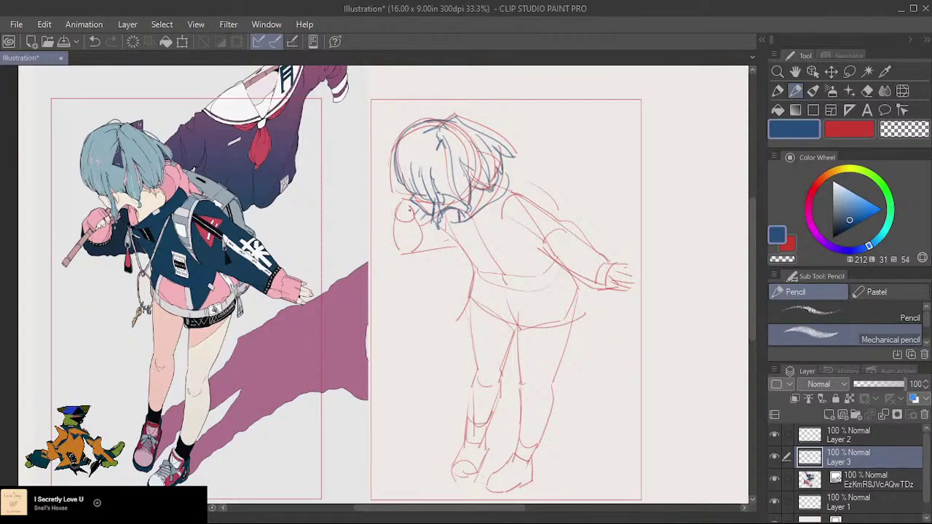
Sketch the fingers of the raised hand gripping the stick just below the face.
{"action": "left_click_drag", "start_coordinate": [410, 210], "coordinate": [426, 223]}
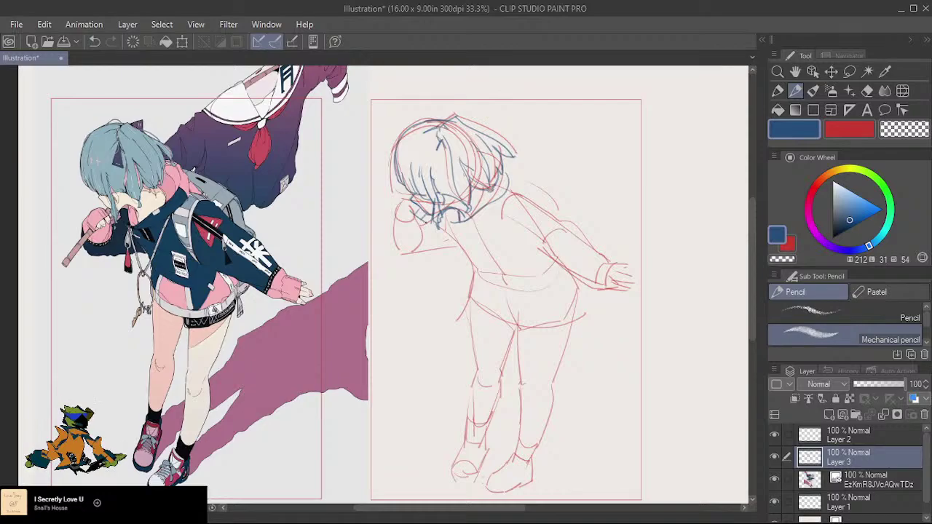
{"action": "key", "text": "ctrl+z"}
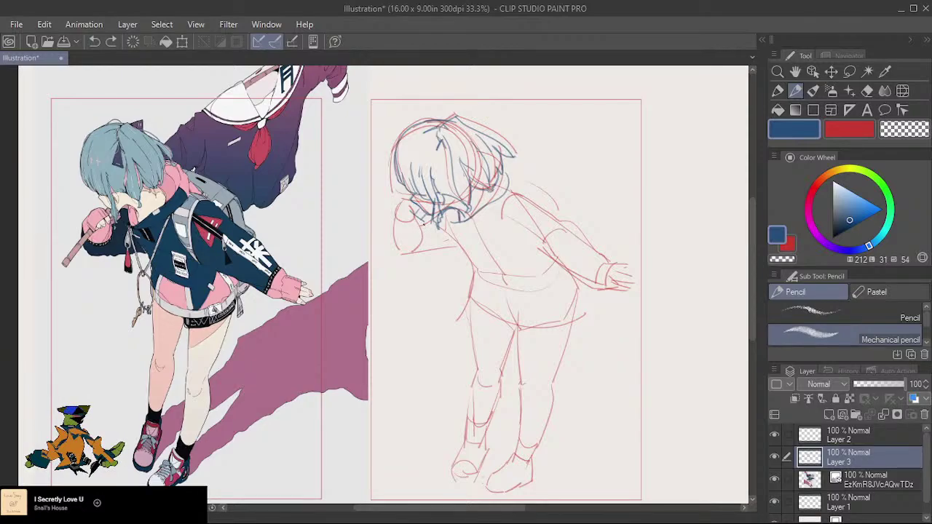
{"action": "key", "text": "ctrl+y"}
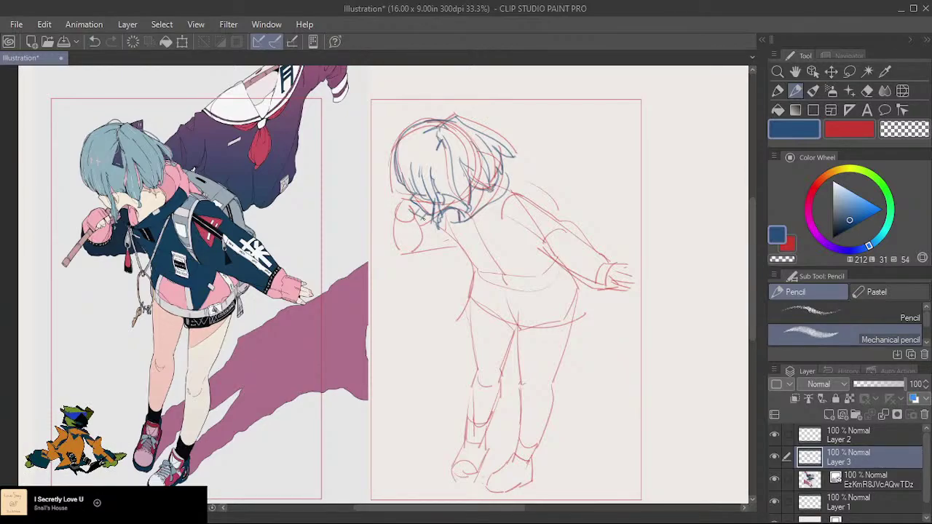
{"action": "left_click_drag", "start_coordinate": [423, 218], "coordinate": [422, 222]}
{"action": "key", "text": "ctrl+z"}
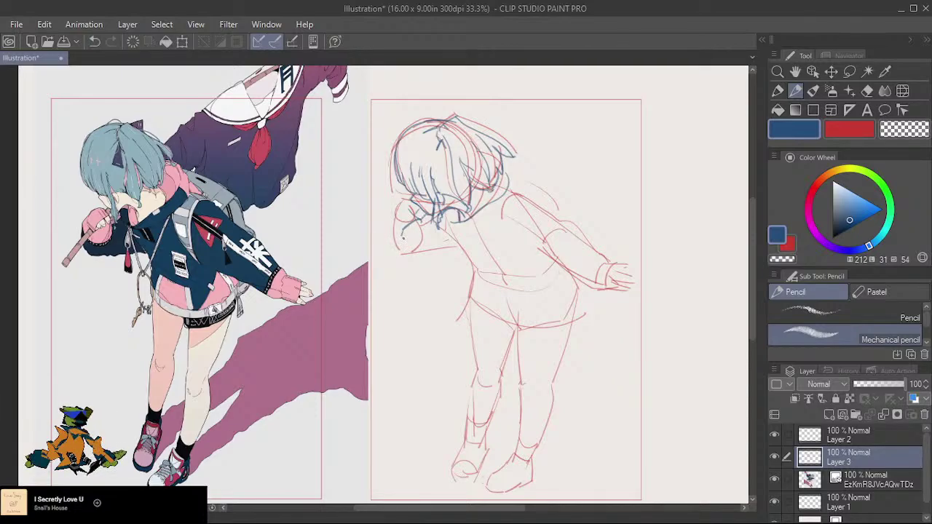
Outline the raised fist and the outer edge of its sleeve cuff over the red circles.
{"action": "mouse_move", "coordinate": [406, 234]}
{"action": "left_mouse_down"}
{"action": "mouse_move", "coordinate": [421, 224]}
{"action": "mouse_move", "coordinate": [404, 225]}
{"action": "mouse_move", "coordinate": [417, 215]}
{"action": "mouse_move", "coordinate": [390, 224]}
{"action": "left_mouse_up"}
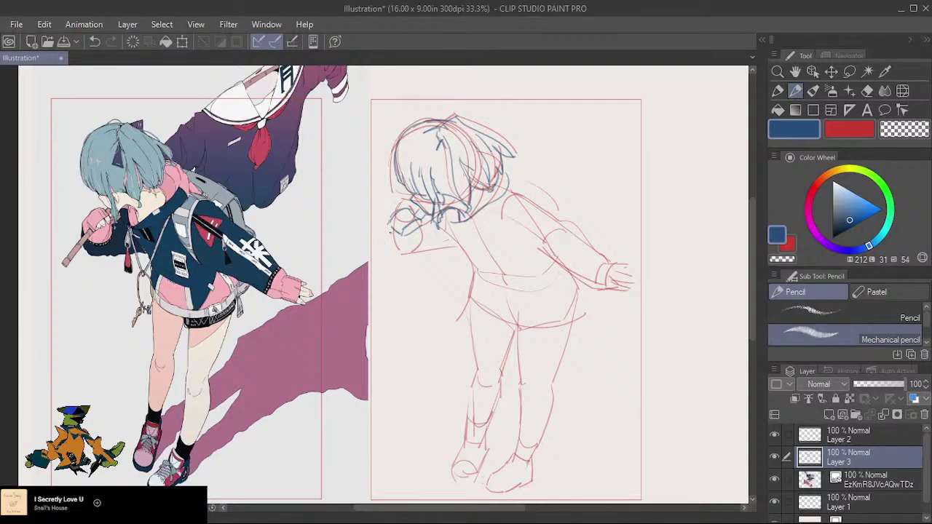
{"action": "mouse_move", "coordinate": [391, 219]}
{"action": "left_mouse_down"}
{"action": "mouse_move", "coordinate": [389, 247]}
{"action": "mouse_move", "coordinate": [400, 255]}
{"action": "left_mouse_up"}
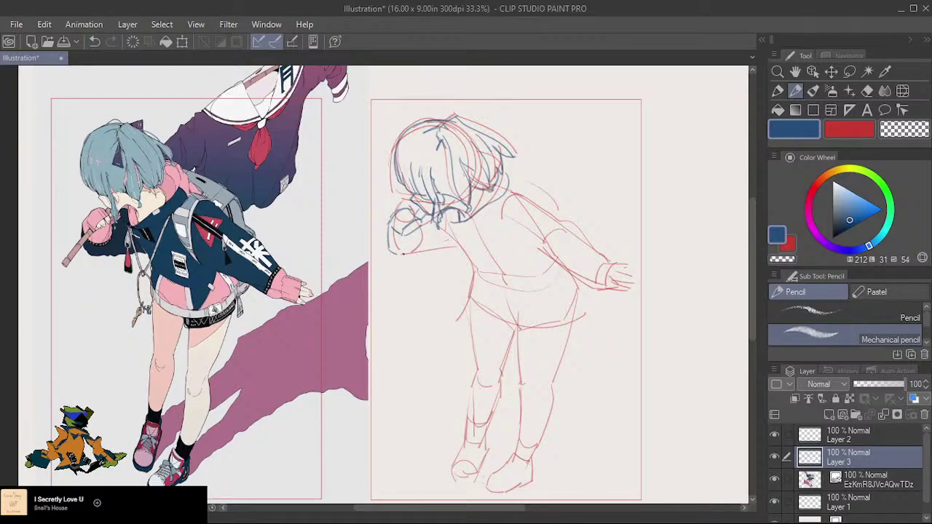
{"action": "key", "text": "ctrl+z"}
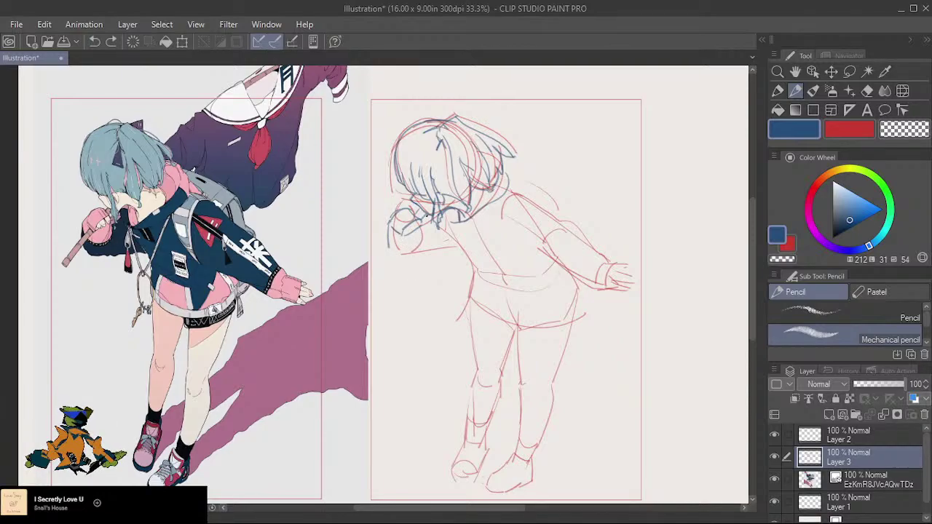
Draw the edges of the short stick protruding diagonally down from the raised fist.
{"action": "left_click_drag", "start_coordinate": [425, 217], "coordinate": [372, 254]}
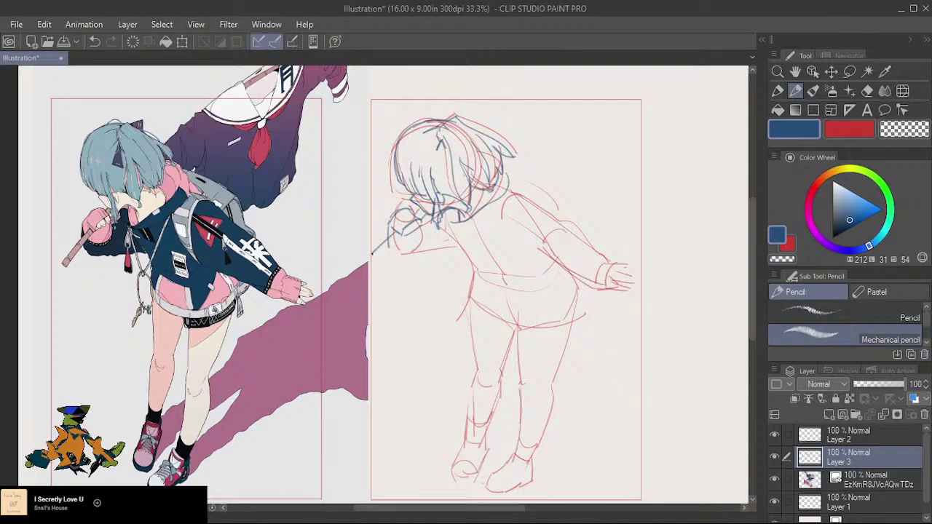
{"action": "key", "text": "ctrl+z"}
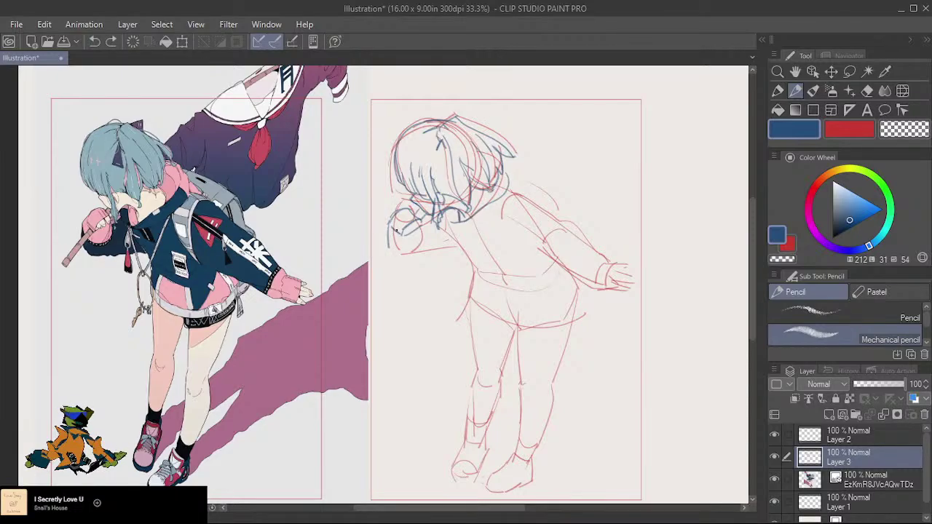
{"action": "left_click_drag", "start_coordinate": [397, 230], "coordinate": [382, 246]}
{"action": "left_click_drag", "start_coordinate": [399, 235], "coordinate": [380, 255]}
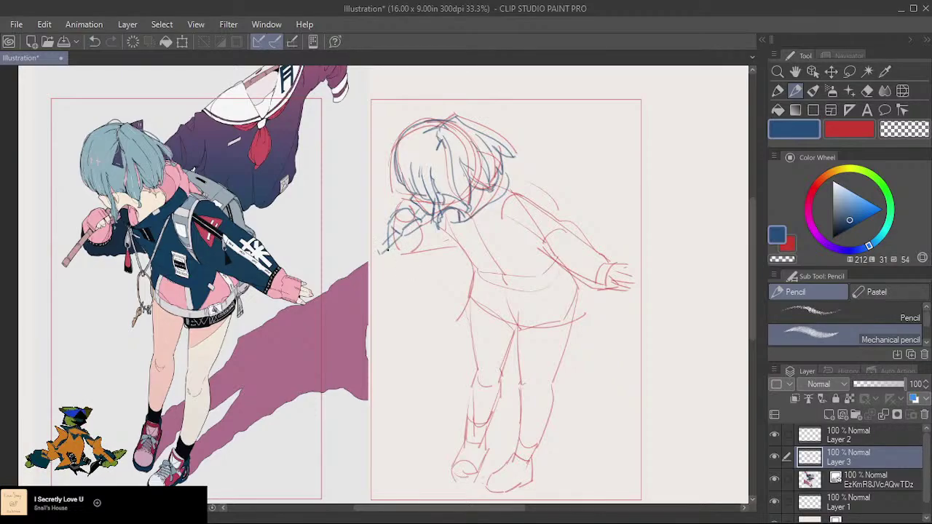
Draw the underside of the raised arm's sleeve toward the torso and round off the inner cuff below the fist.
{"action": "left_click_drag", "start_coordinate": [391, 257], "coordinate": [407, 261]}
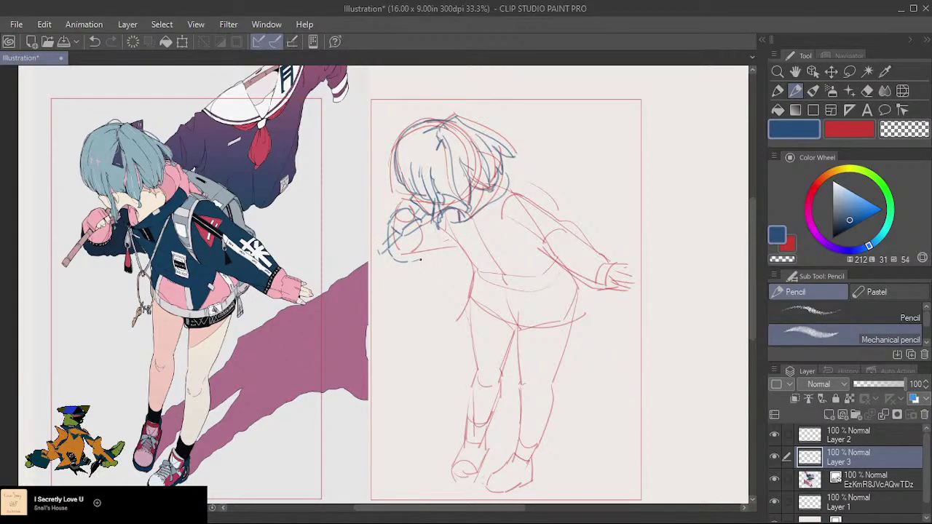
{"action": "left_click_drag", "start_coordinate": [428, 258], "coordinate": [460, 257]}
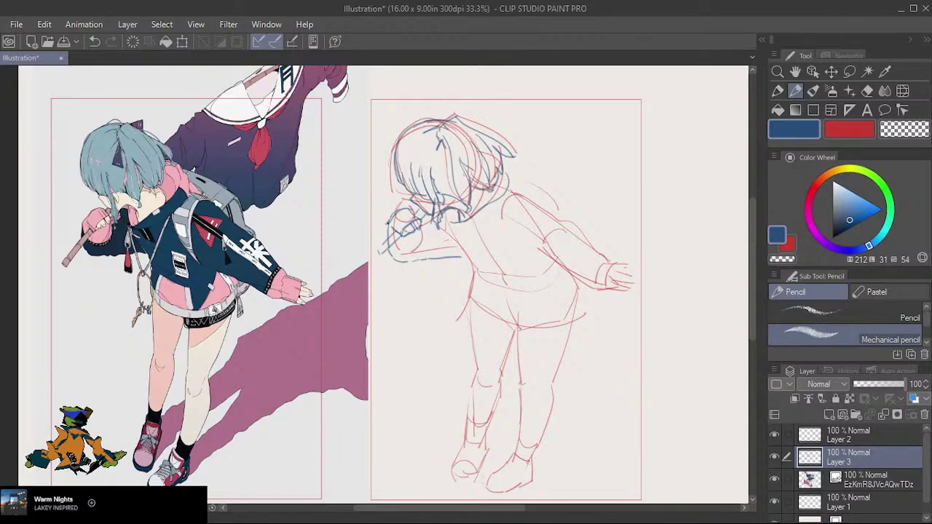
{"action": "left_click_drag", "start_coordinate": [401, 243], "coordinate": [419, 239]}
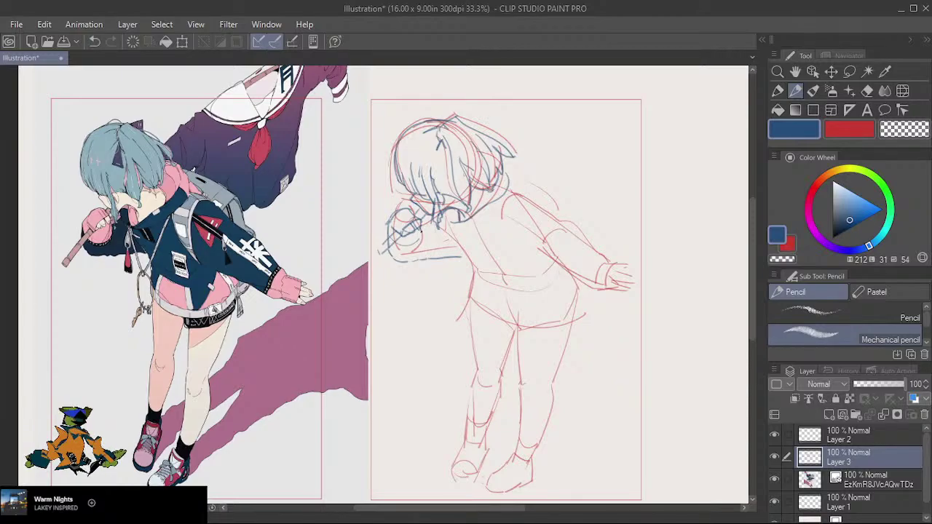
{"action": "mouse_move", "coordinate": [420, 225]}
{"action": "left_mouse_down"}
{"action": "mouse_move", "coordinate": [414, 245]}
{"action": "mouse_move", "coordinate": [465, 252]}
{"action": "left_mouse_up"}
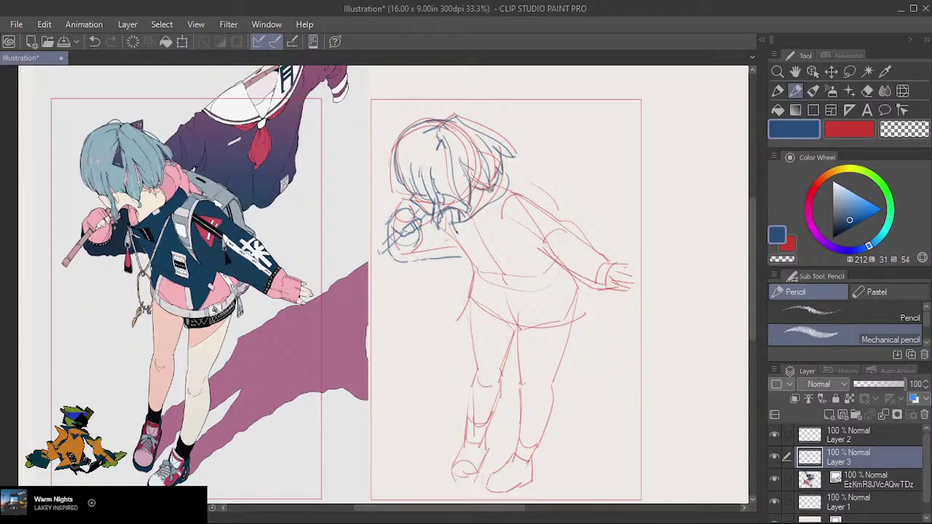
Redraw the hood collar from below the chin up around the neck to the back hair.
{"action": "key", "text": "ctrl+z"}
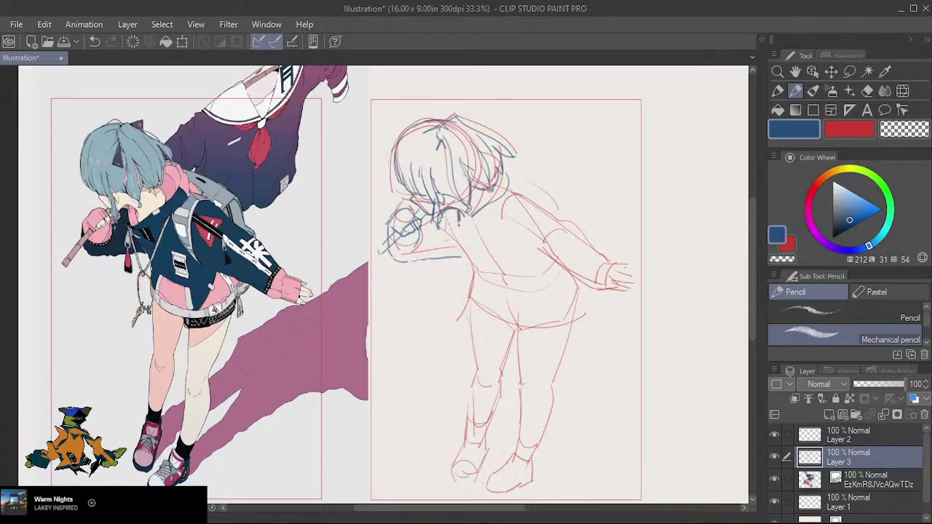
{"action": "mouse_move", "coordinate": [452, 229]}
{"action": "left_mouse_down"}
{"action": "mouse_move", "coordinate": [494, 206]}
{"action": "mouse_move", "coordinate": [509, 185]}
{"action": "mouse_move", "coordinate": [492, 188]}
{"action": "left_mouse_up"}
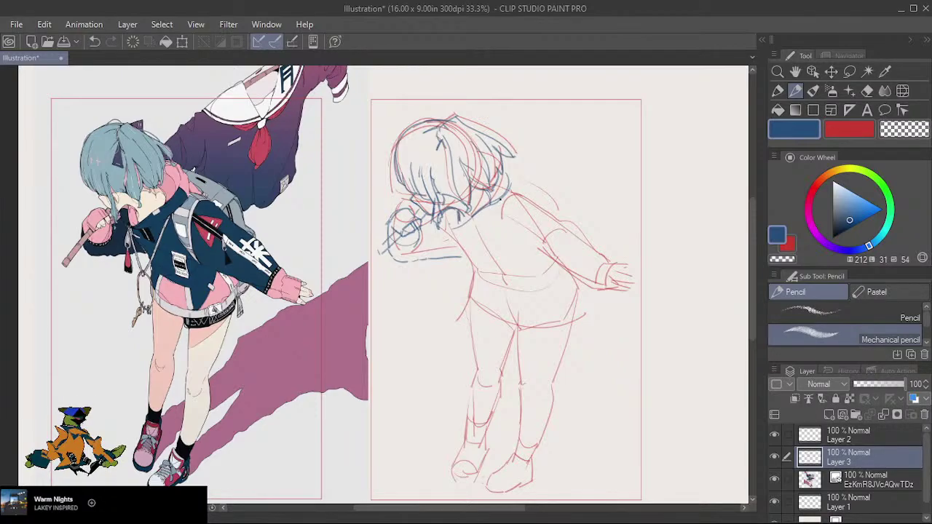
{"action": "left_click_drag", "start_coordinate": [501, 196], "coordinate": [480, 196]}
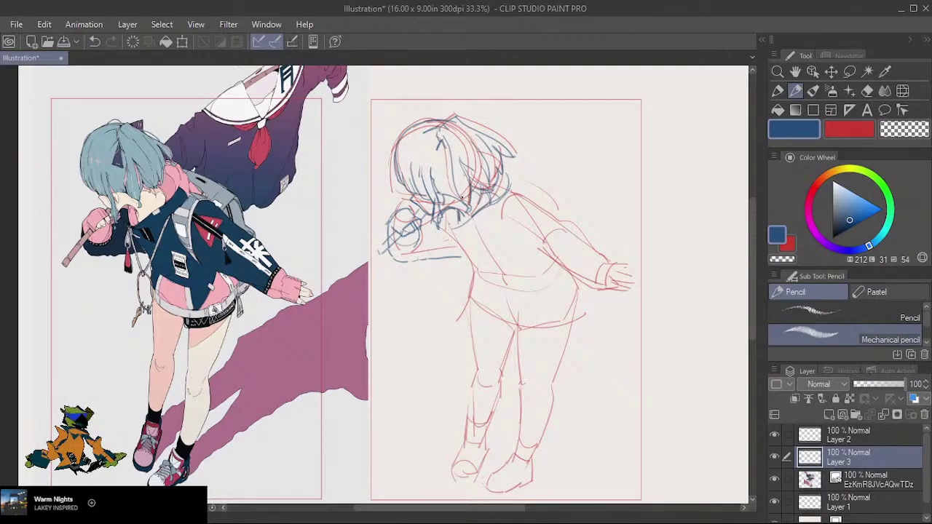
Add short strands along the lower hair edge and try different tips for the front lock below the chin.
{"action": "left_click_drag", "start_coordinate": [451, 179], "coordinate": [467, 204]}
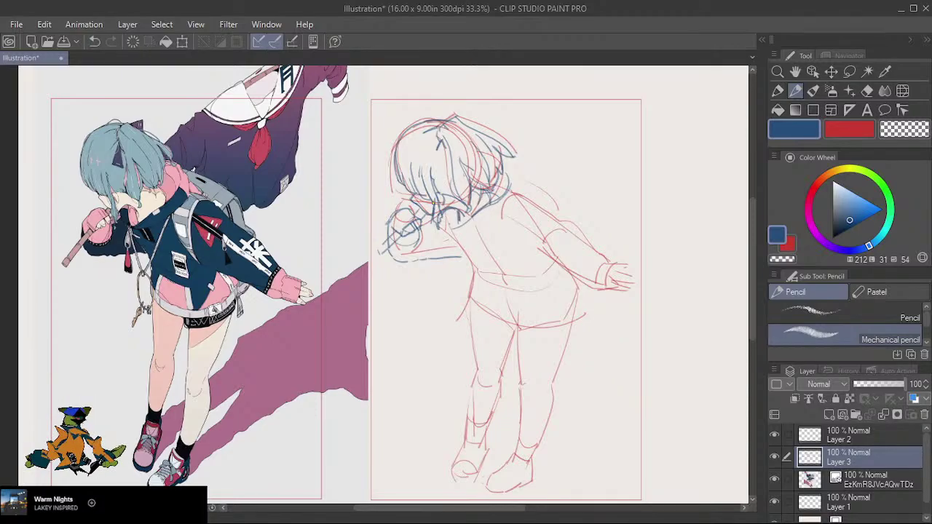
{"action": "left_click_drag", "start_coordinate": [428, 187], "coordinate": [430, 196]}
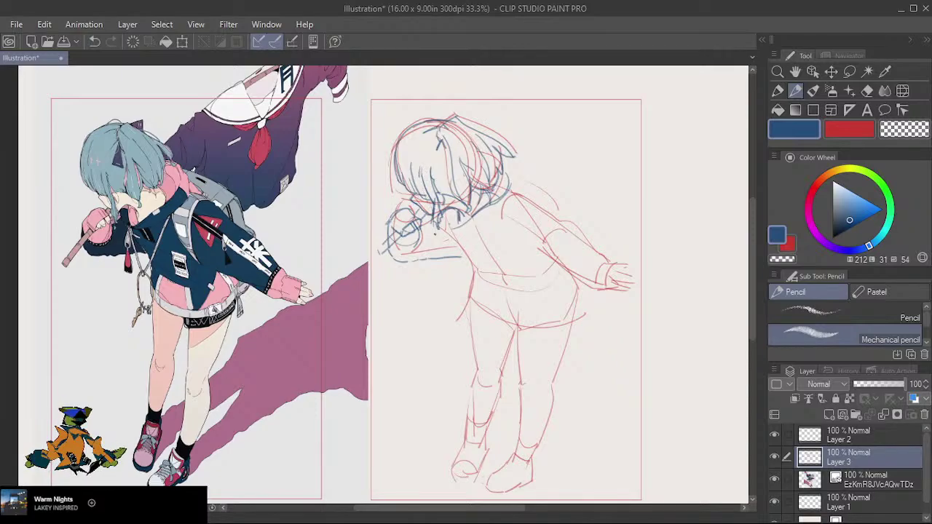
{"action": "left_click_drag", "start_coordinate": [430, 205], "coordinate": [435, 240]}
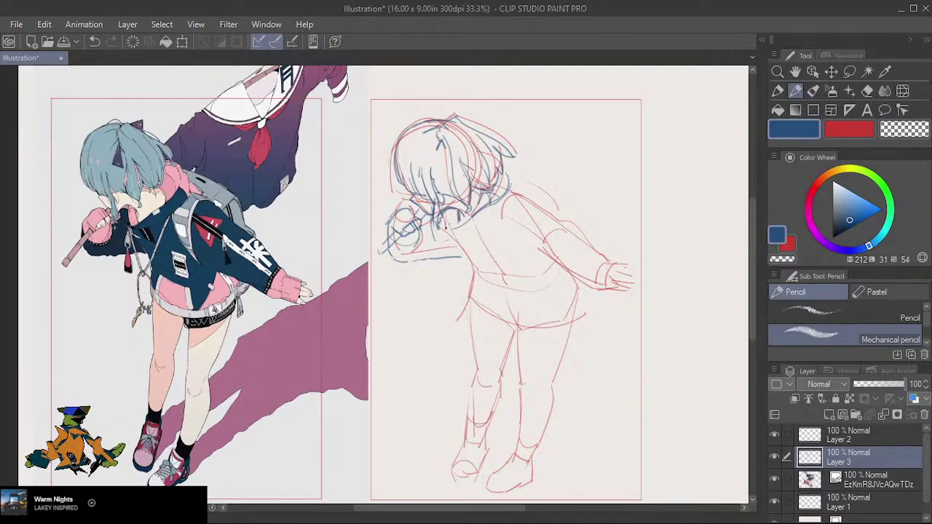
{"action": "key", "text": "ctrl+z"}
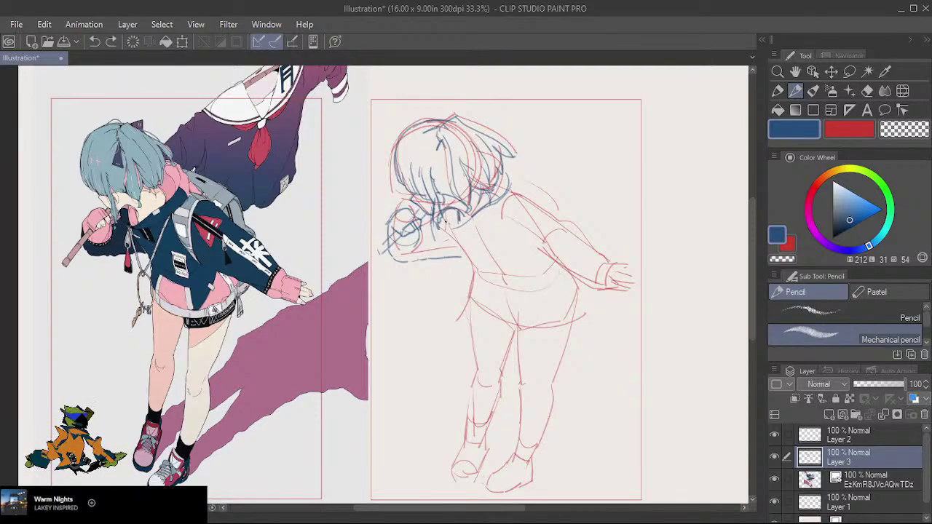
{"action": "left_click_drag", "start_coordinate": [440, 225], "coordinate": [444, 238]}
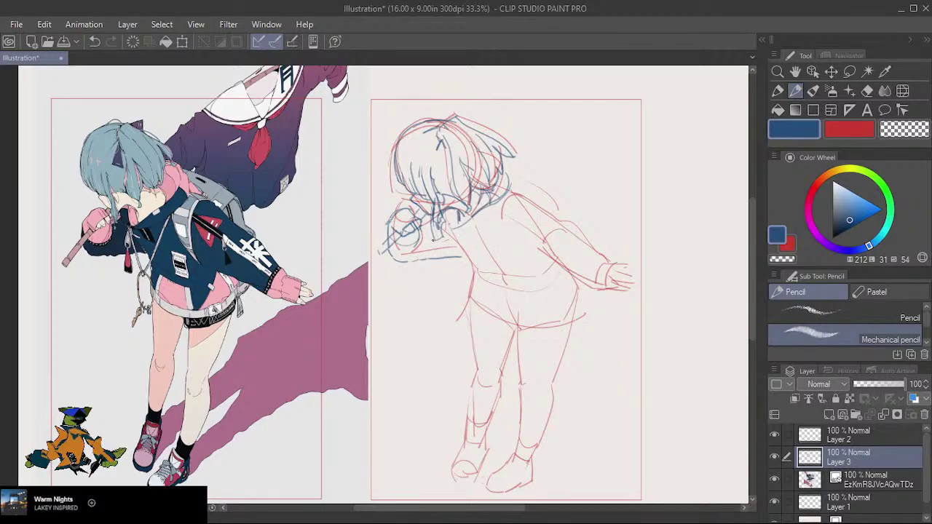
{"action": "key", "text": "ctrl+z"}
{"action": "left_click_drag", "start_coordinate": [441, 225], "coordinate": [435, 238]}
{"action": "key", "text": "ctrl+z"}
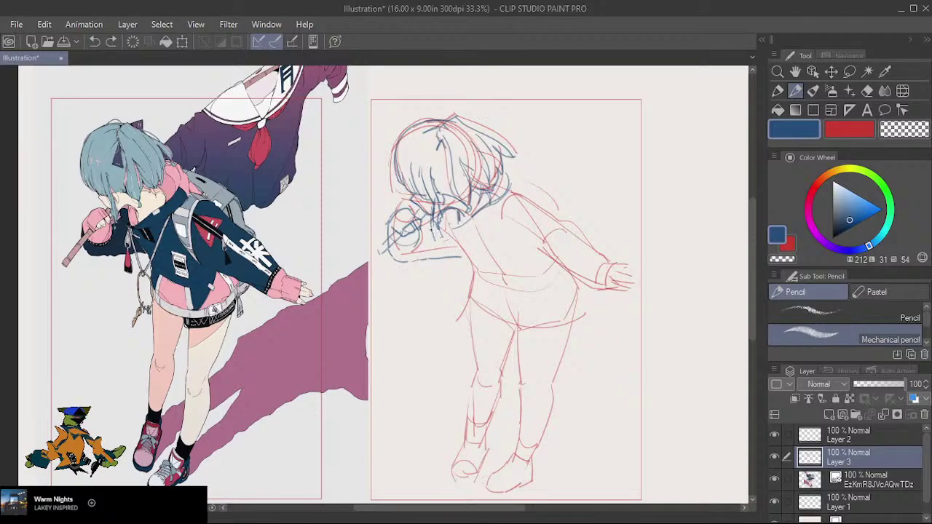
Sketch the hood opening and folds below the chin and extend the collar's lower edge around the neck to the far shoulder.
{"action": "left_click_drag", "start_coordinate": [432, 225], "coordinate": [449, 239]}
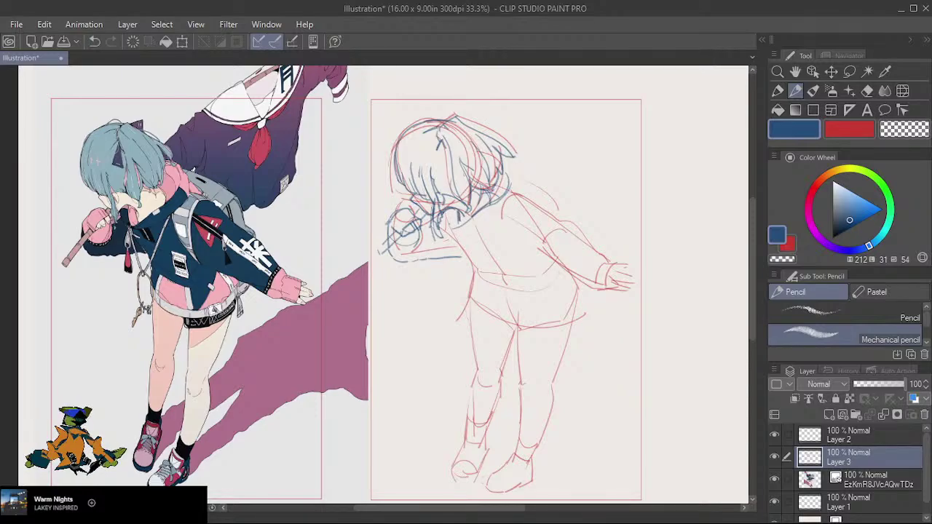
{"action": "left_click_drag", "start_coordinate": [444, 209], "coordinate": [447, 232]}
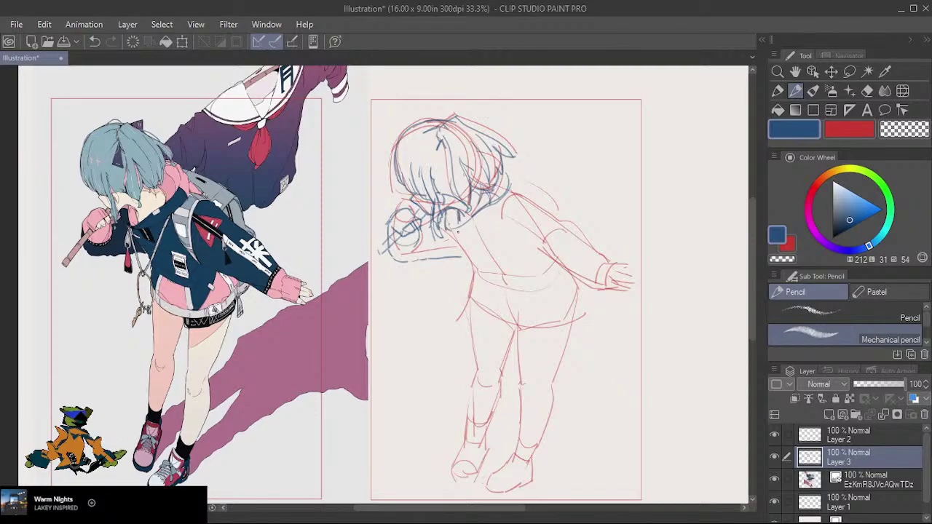
{"action": "mouse_move", "coordinate": [451, 229]}
{"action": "left_mouse_down"}
{"action": "mouse_move", "coordinate": [462, 232]}
{"action": "mouse_move", "coordinate": [445, 230]}
{"action": "left_mouse_up"}
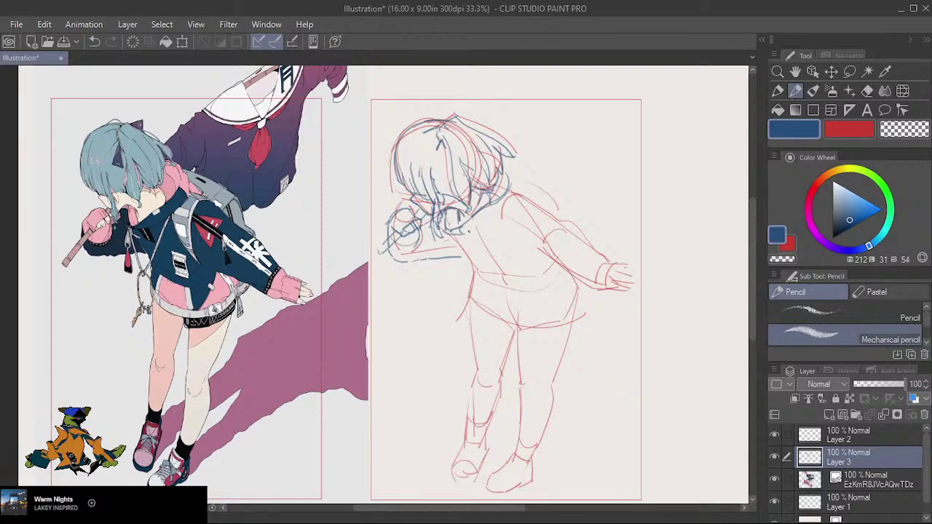
{"action": "left_click_drag", "start_coordinate": [463, 234], "coordinate": [502, 216]}
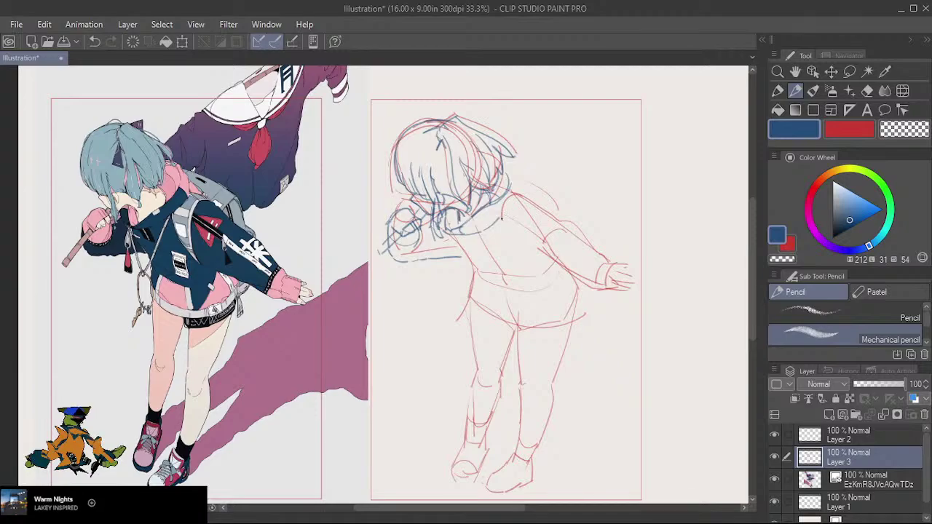
{"action": "left_click_drag", "start_coordinate": [499, 220], "coordinate": [520, 195]}
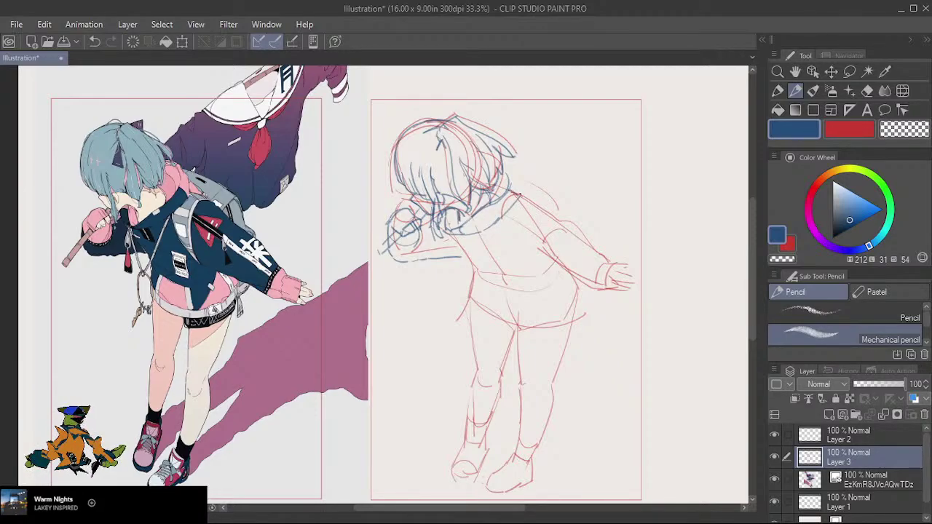
{"action": "left_click_drag", "start_coordinate": [521, 186], "coordinate": [521, 195]}
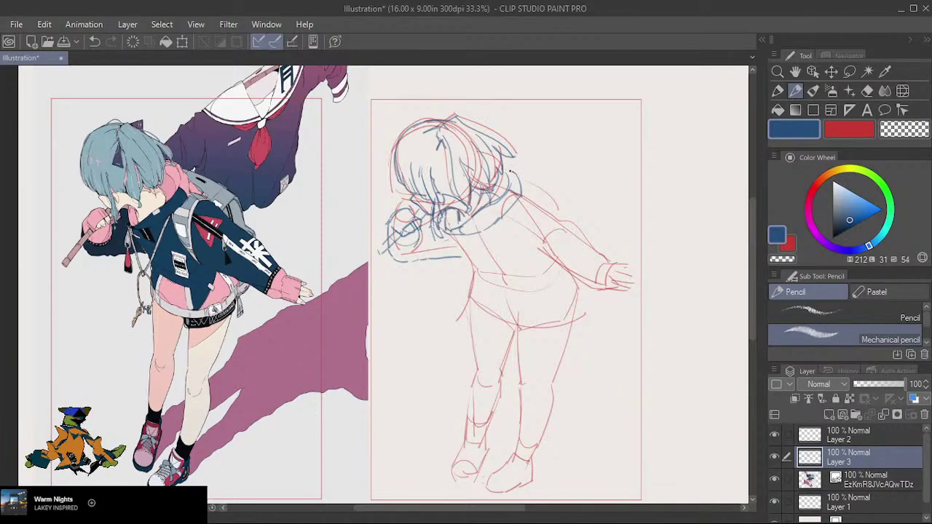
Outline the hood bulging behind the back hair and add its inner folds and rim around the neck.
{"action": "mouse_move", "coordinate": [508, 166]}
{"action": "left_mouse_down"}
{"action": "mouse_move", "coordinate": [503, 157]}
{"action": "mouse_move", "coordinate": [505, 178]}
{"action": "left_mouse_up"}
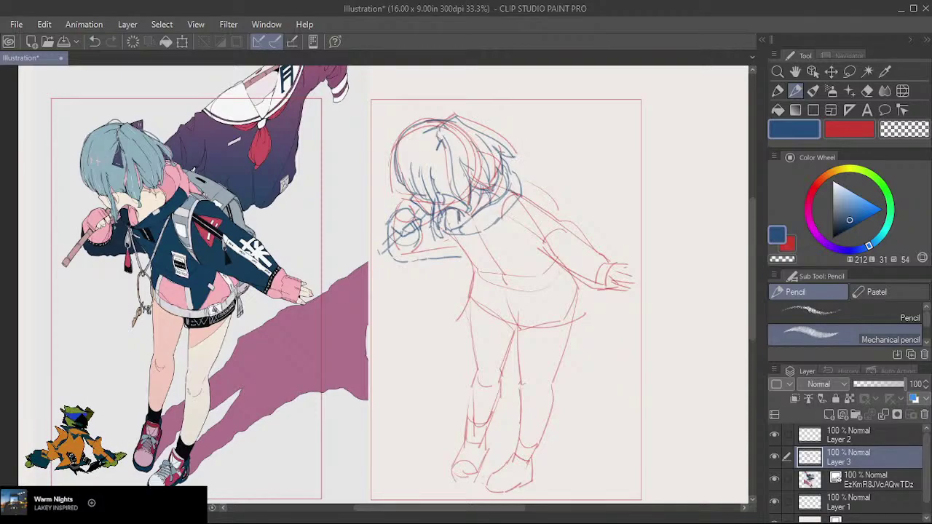
{"action": "mouse_move", "coordinate": [503, 153]}
{"action": "left_mouse_down"}
{"action": "mouse_move", "coordinate": [522, 161]}
{"action": "mouse_move", "coordinate": [533, 201]}
{"action": "left_mouse_up"}
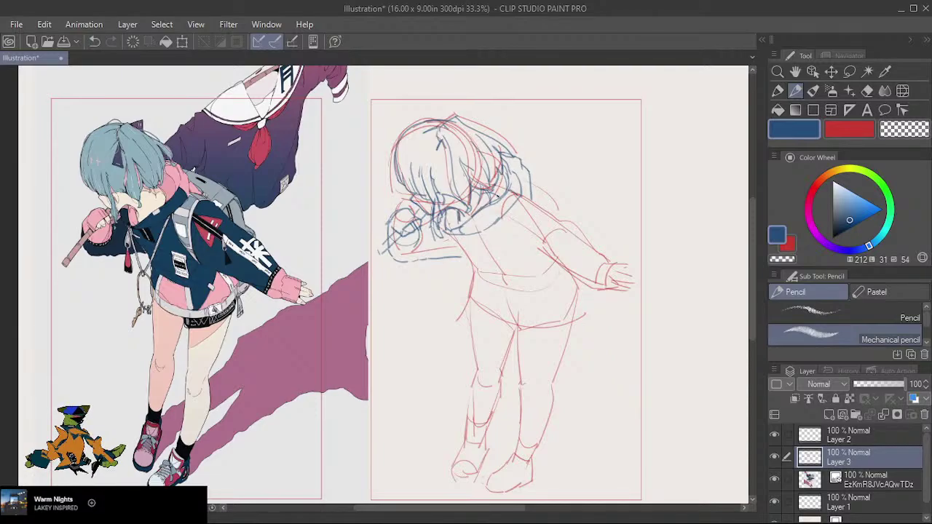
{"action": "mouse_move", "coordinate": [492, 185]}
{"action": "left_mouse_down"}
{"action": "mouse_move", "coordinate": [499, 206]}
{"action": "mouse_move", "coordinate": [449, 230]}
{"action": "left_mouse_up"}
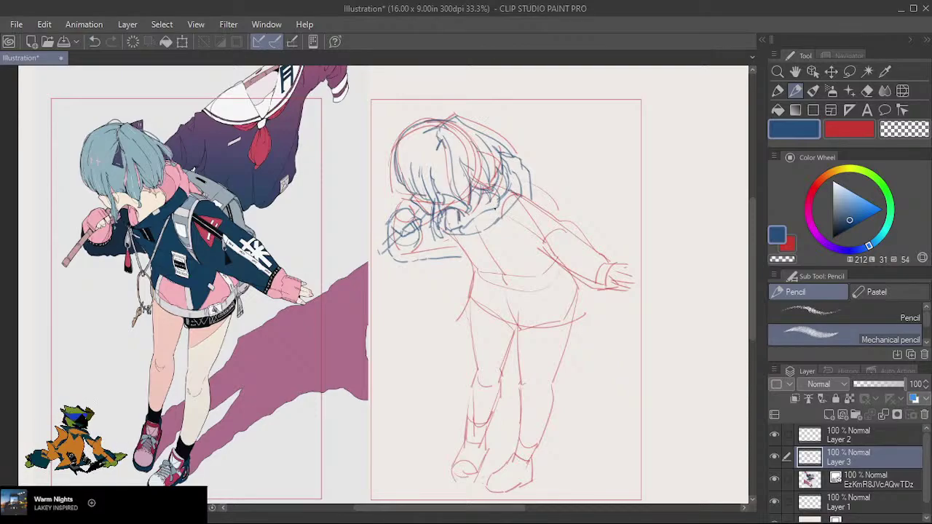
{"action": "left_click_drag", "start_coordinate": [495, 210], "coordinate": [520, 180]}
{"action": "key", "text": "ctrl+z"}
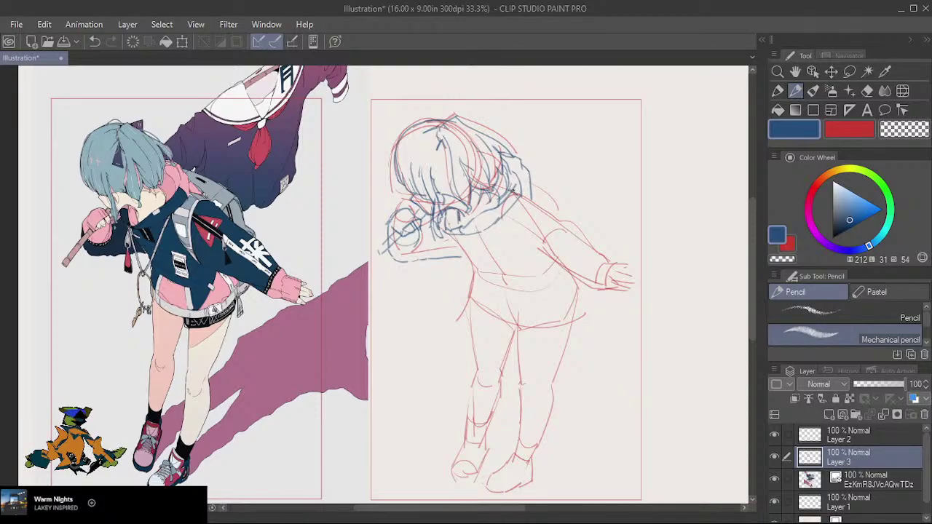
{"action": "mouse_move", "coordinate": [517, 191]}
{"action": "left_mouse_down"}
{"action": "mouse_move", "coordinate": [529, 172]}
{"action": "mouse_move", "coordinate": [526, 205]}
{"action": "mouse_move", "coordinate": [491, 225]}
{"action": "left_mouse_up"}
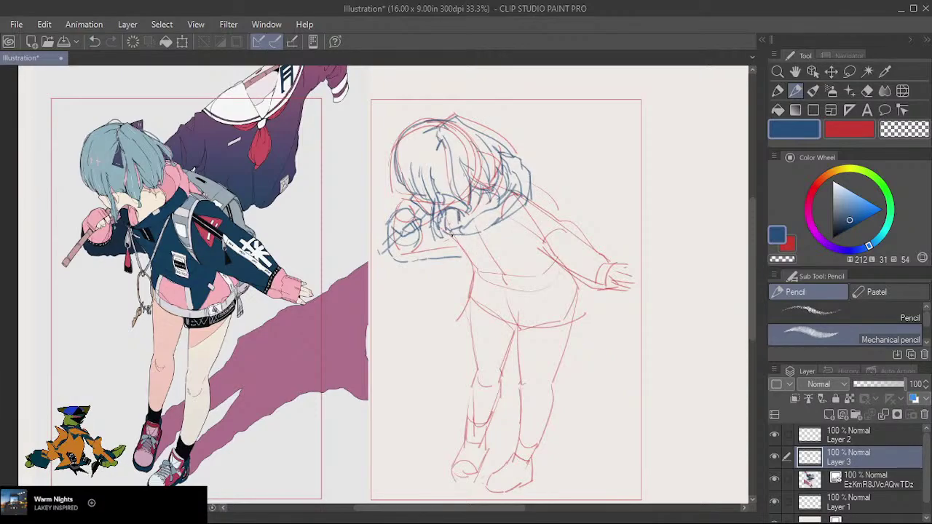
Draw the jacket's front edge down the torso and curve its hem across the waist.
{"action": "mouse_move", "coordinate": [473, 251]}
{"action": "left_mouse_down"}
{"action": "mouse_move", "coordinate": [511, 259]}
{"action": "mouse_move", "coordinate": [467, 255]}
{"action": "mouse_move", "coordinate": [472, 263]}
{"action": "left_mouse_up"}
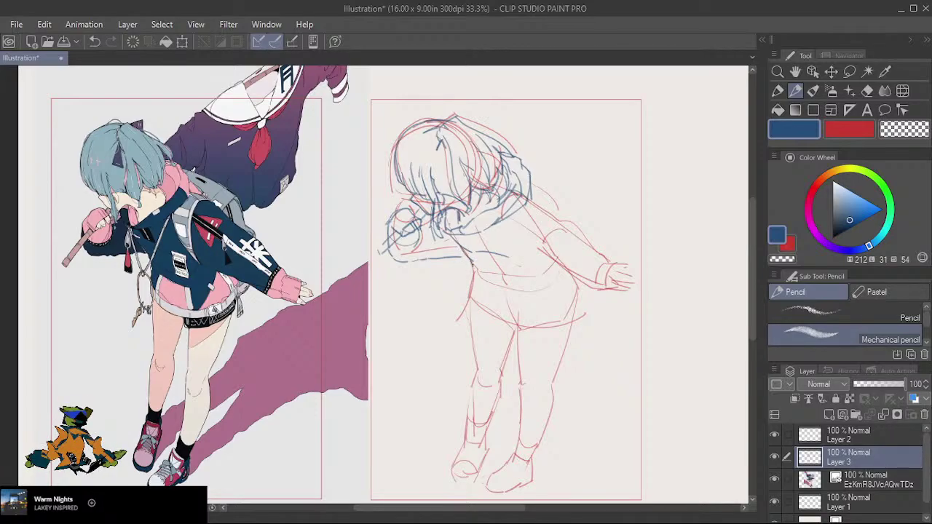
{"action": "left_click_drag", "start_coordinate": [473, 267], "coordinate": [537, 275]}
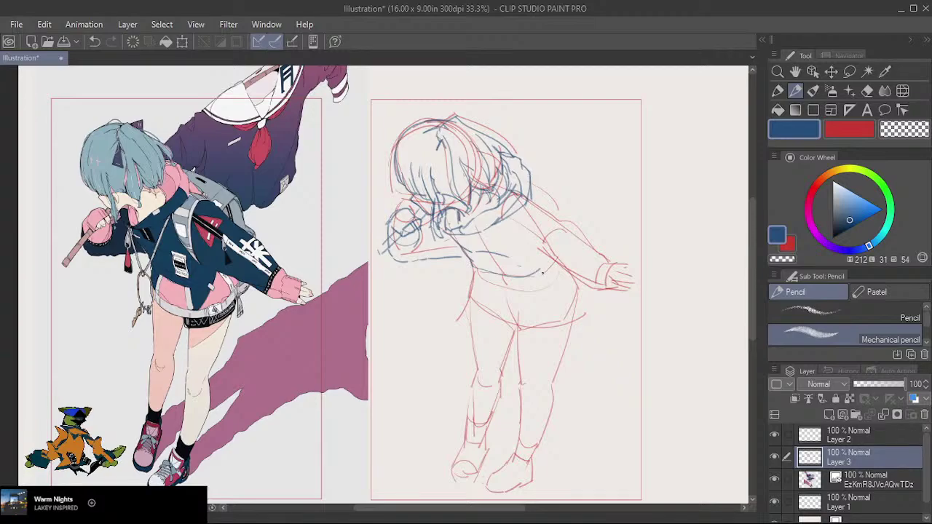
{"action": "key", "text": "ctrl+z"}
{"action": "left_click_drag", "start_coordinate": [476, 271], "coordinate": [544, 279]}
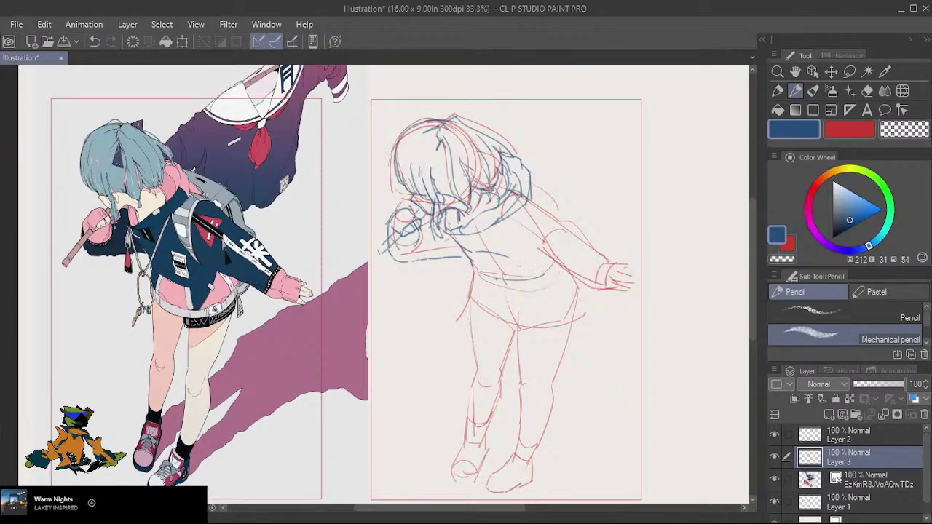
Draw the pink shirt's sides and curved lower hem with a parallel band line, and add the shorts' hem below it.
{"action": "mouse_move", "coordinate": [469, 256]}
{"action": "left_mouse_down"}
{"action": "mouse_move", "coordinate": [472, 293]}
{"action": "mouse_move", "coordinate": [538, 321]}
{"action": "mouse_move", "coordinate": [572, 312]}
{"action": "left_mouse_up"}
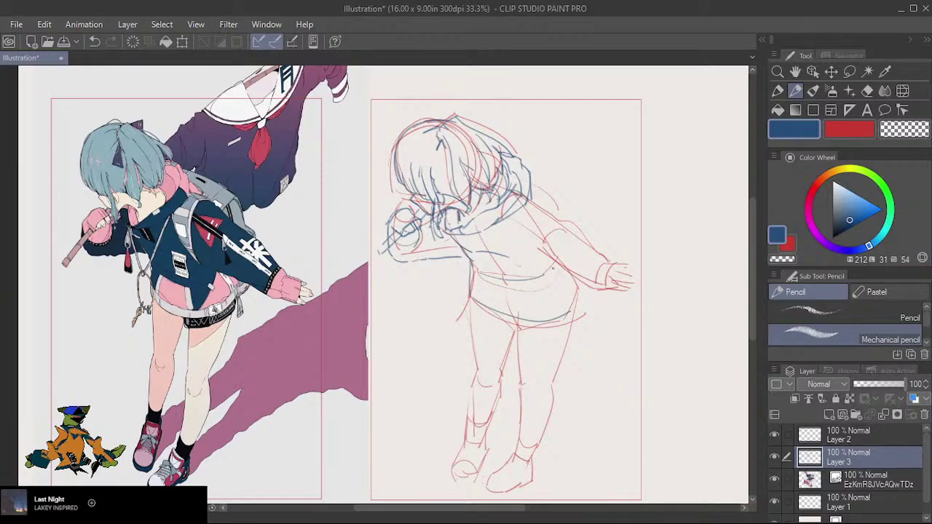
{"action": "mouse_move", "coordinate": [556, 273]}
{"action": "left_mouse_down"}
{"action": "mouse_move", "coordinate": [572, 308]}
{"action": "mouse_move", "coordinate": [579, 292]}
{"action": "mouse_move", "coordinate": [572, 276]}
{"action": "mouse_move", "coordinate": [580, 292]}
{"action": "mouse_move", "coordinate": [568, 311]}
{"action": "left_mouse_up"}
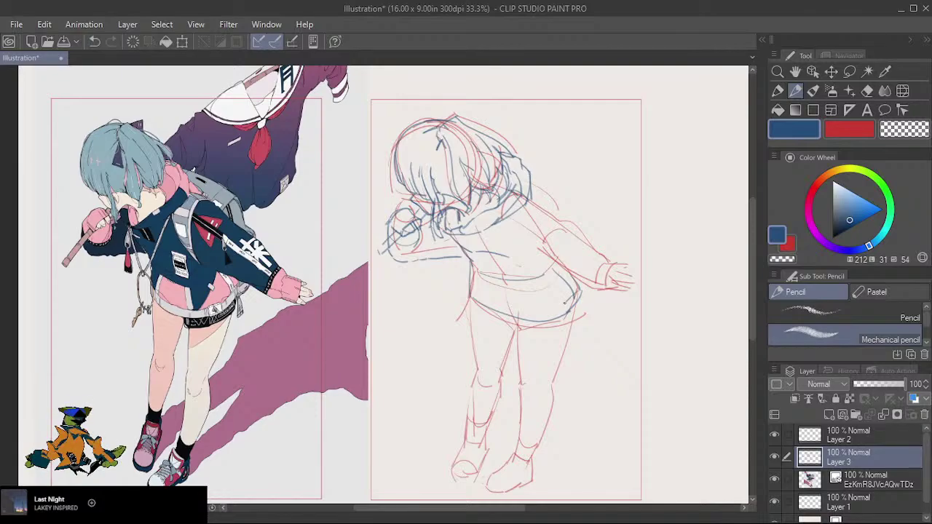
{"action": "left_click_drag", "start_coordinate": [566, 301], "coordinate": [530, 309]}
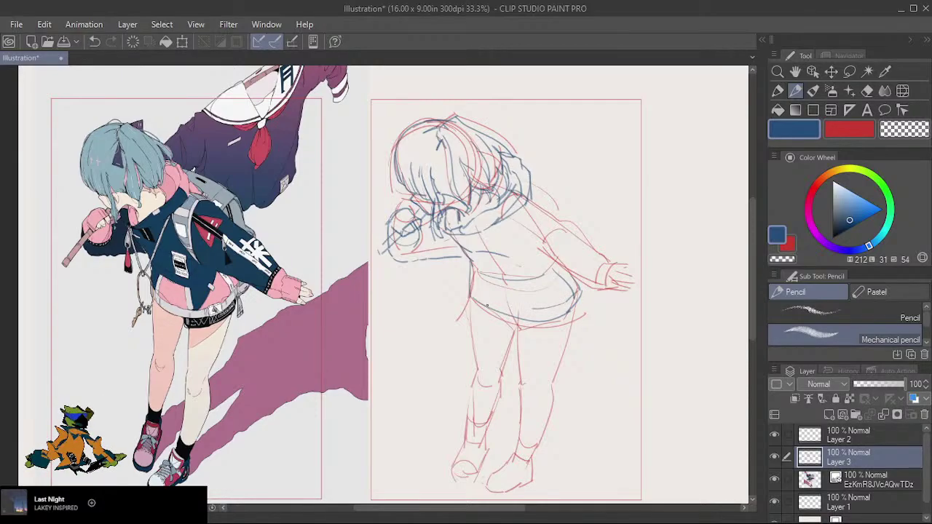
{"action": "mouse_move", "coordinate": [469, 286]}
{"action": "left_mouse_down"}
{"action": "mouse_move", "coordinate": [510, 305]}
{"action": "mouse_move", "coordinate": [550, 308]}
{"action": "left_mouse_up"}
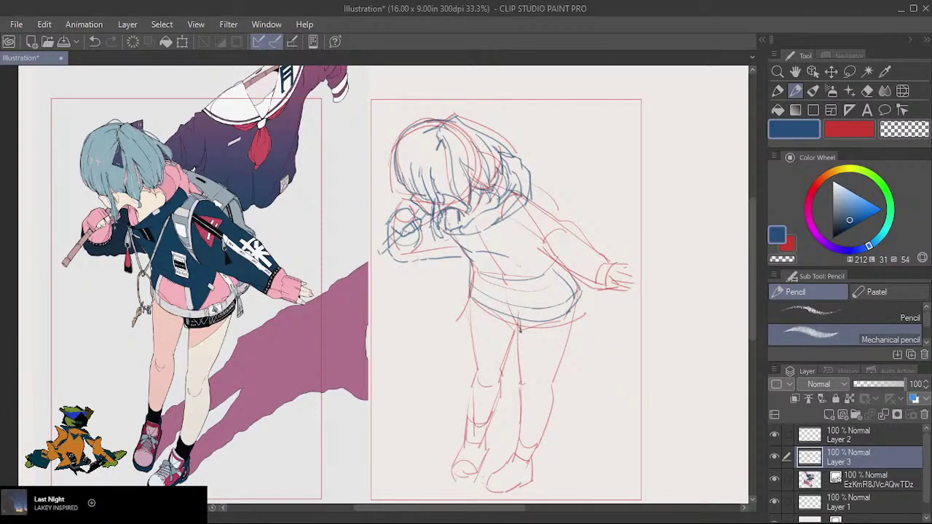
{"action": "mouse_move", "coordinate": [520, 331]}
{"action": "left_mouse_down"}
{"action": "mouse_move", "coordinate": [583, 314]}
{"action": "mouse_move", "coordinate": [573, 308]}
{"action": "mouse_move", "coordinate": [579, 295]}
{"action": "mouse_move", "coordinate": [595, 311]}
{"action": "left_mouse_up"}
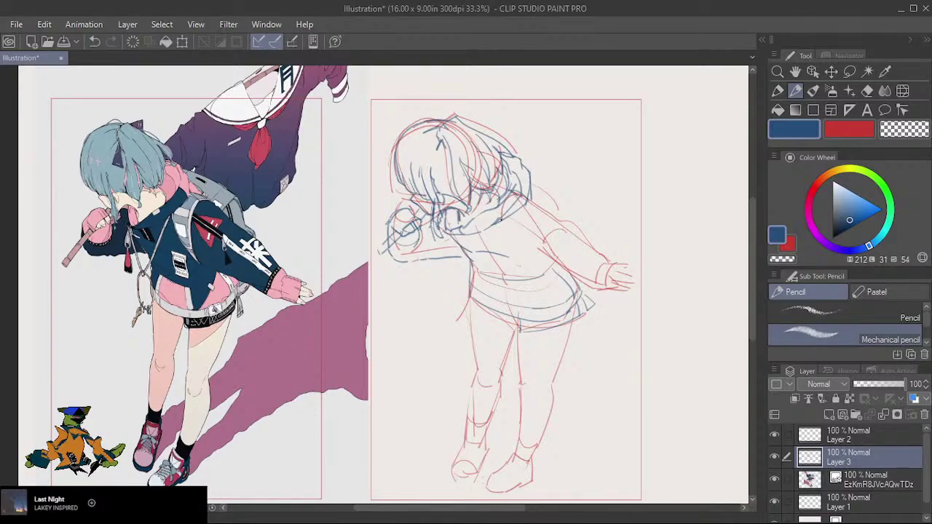
Draw the shoulder and upper sleeve edge of the outstretched arm down to the wrist and rough in the hand.
{"action": "mouse_move", "coordinate": [503, 204]}
{"action": "left_mouse_down"}
{"action": "mouse_move", "coordinate": [504, 235]}
{"action": "mouse_move", "coordinate": [523, 258]}
{"action": "mouse_move", "coordinate": [540, 255]}
{"action": "mouse_move", "coordinate": [521, 233]}
{"action": "mouse_move", "coordinate": [525, 192]}
{"action": "left_mouse_up"}
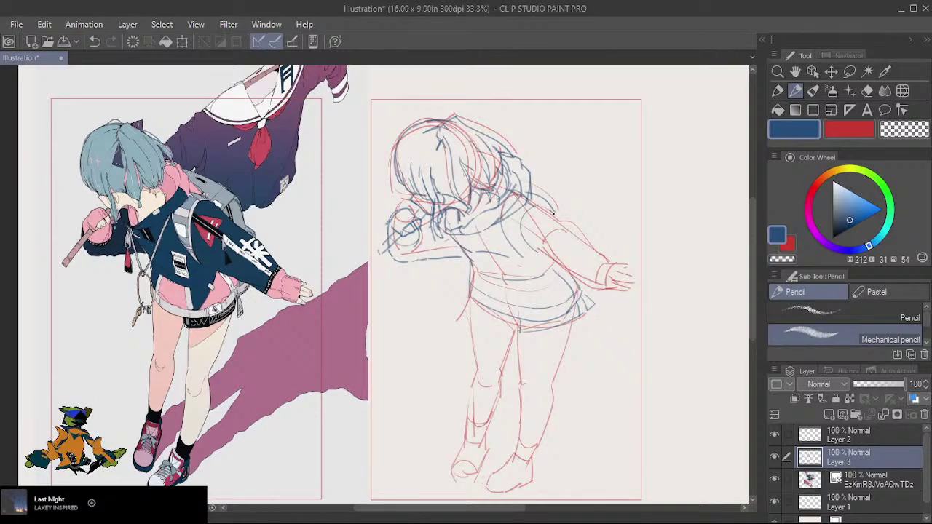
{"action": "left_click_drag", "start_coordinate": [554, 212], "coordinate": [629, 273]}
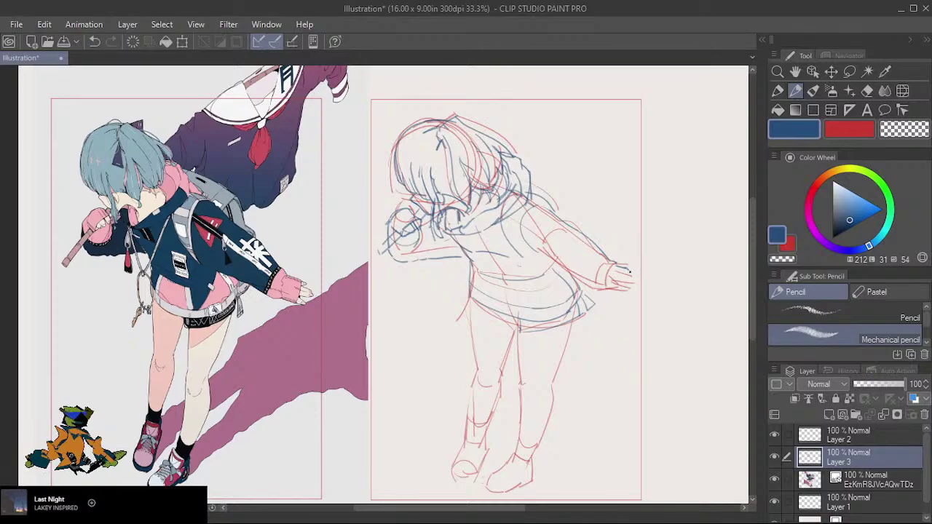
{"action": "mouse_move", "coordinate": [630, 271]}
{"action": "left_mouse_down"}
{"action": "mouse_move", "coordinate": [621, 296]}
{"action": "mouse_move", "coordinate": [572, 274]}
{"action": "left_mouse_up"}
{"action": "key", "text": "ctrl+z"}
{"action": "key", "text": "ctrl+z"}
{"action": "key", "text": "ctrl+z"}
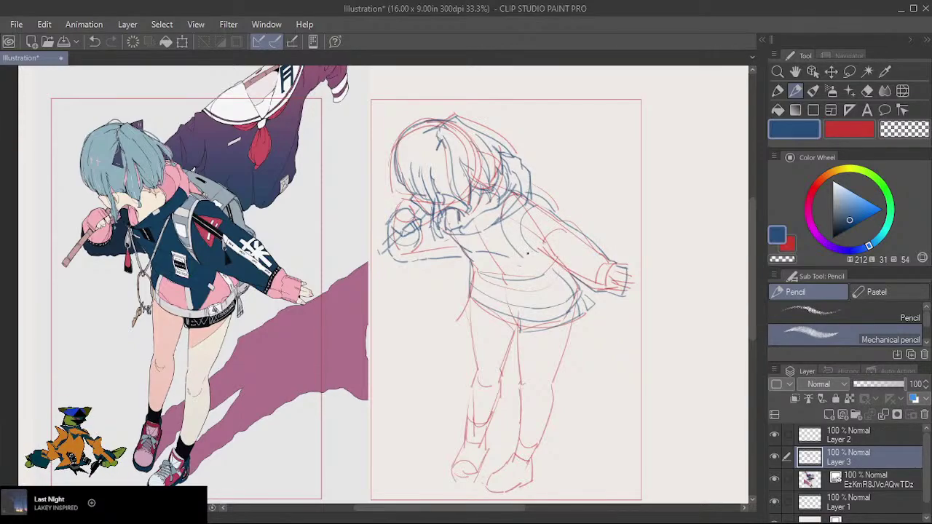
Draw the underside of the outstretched sleeve, its wrist cuff, and the fingers of the open hand.
{"action": "left_click_drag", "start_coordinate": [528, 253], "coordinate": [609, 286]}
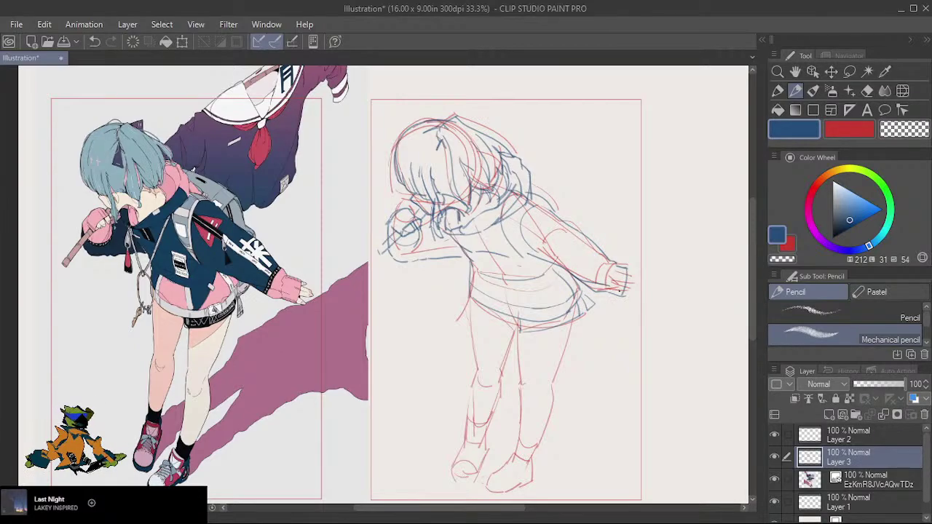
{"action": "mouse_move", "coordinate": [607, 276]}
{"action": "left_mouse_down"}
{"action": "mouse_move", "coordinate": [604, 291]}
{"action": "mouse_move", "coordinate": [614, 263]}
{"action": "left_mouse_up"}
{"action": "key", "text": "ctrl+z"}
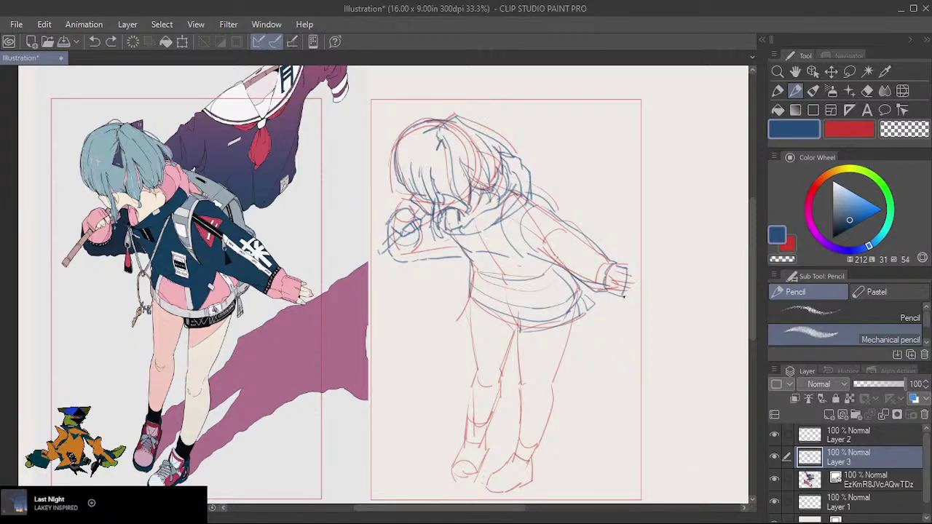
{"action": "mouse_move", "coordinate": [632, 295]}
{"action": "left_mouse_down"}
{"action": "mouse_move", "coordinate": [625, 289]}
{"action": "mouse_move", "coordinate": [640, 285]}
{"action": "left_mouse_up"}
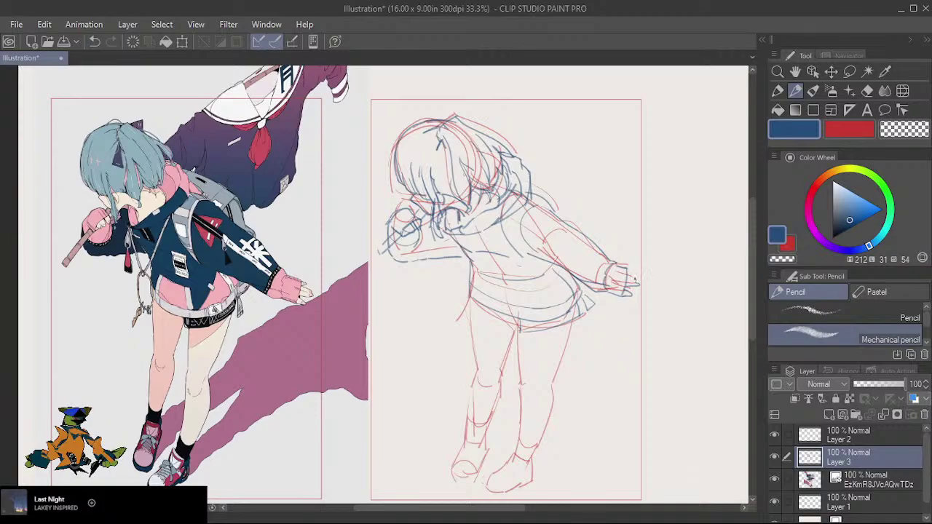
{"action": "key", "text": "ctrl+z"}
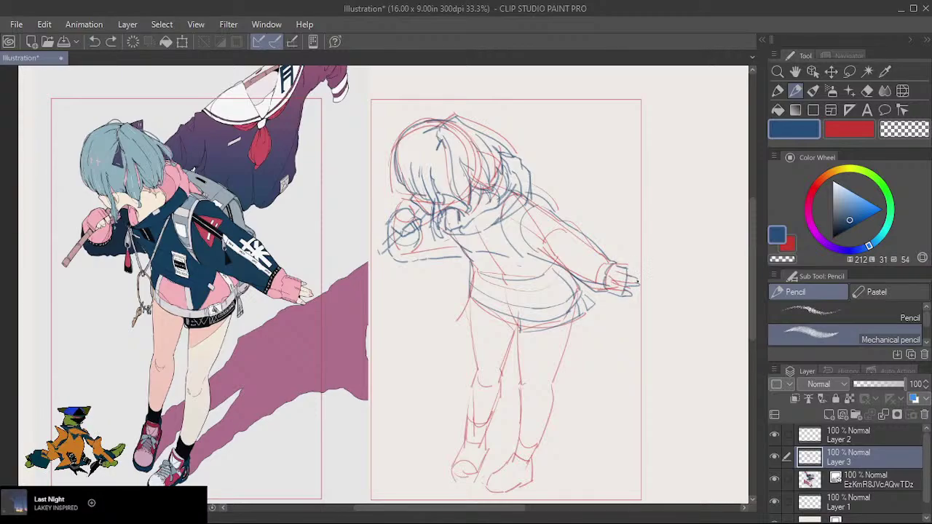
{"action": "left_click_drag", "start_coordinate": [639, 284], "coordinate": [638, 276]}
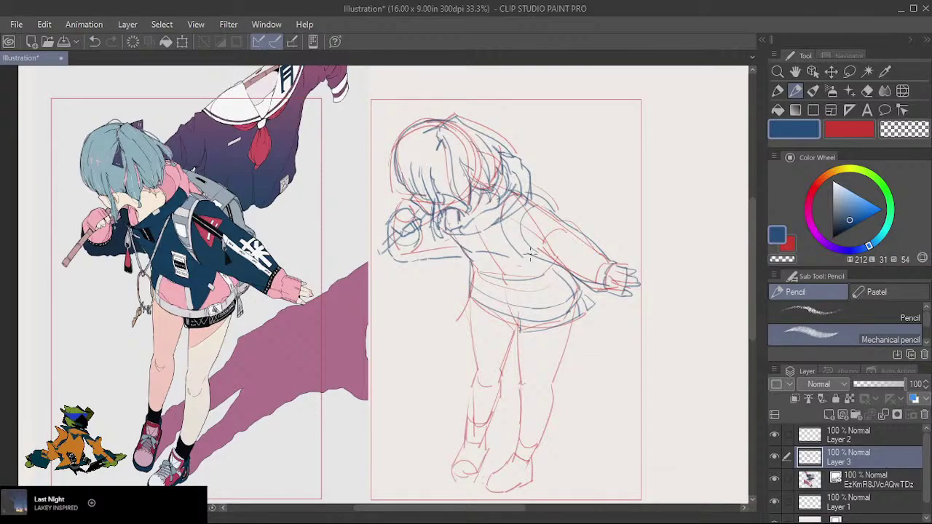
Draw the backpack strap over the shoulder and outline the backpack behind the outstretched arm.
{"action": "mouse_move", "coordinate": [526, 254]}
{"action": "left_mouse_down"}
{"action": "mouse_move", "coordinate": [517, 239]}
{"action": "mouse_move", "coordinate": [529, 208]}
{"action": "left_mouse_up"}
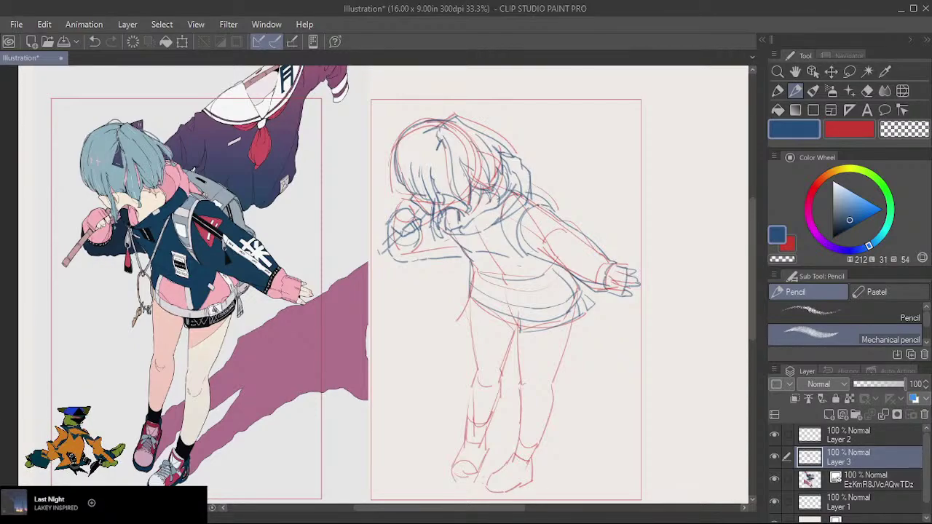
{"action": "left_click_drag", "start_coordinate": [529, 197], "coordinate": [537, 206]}
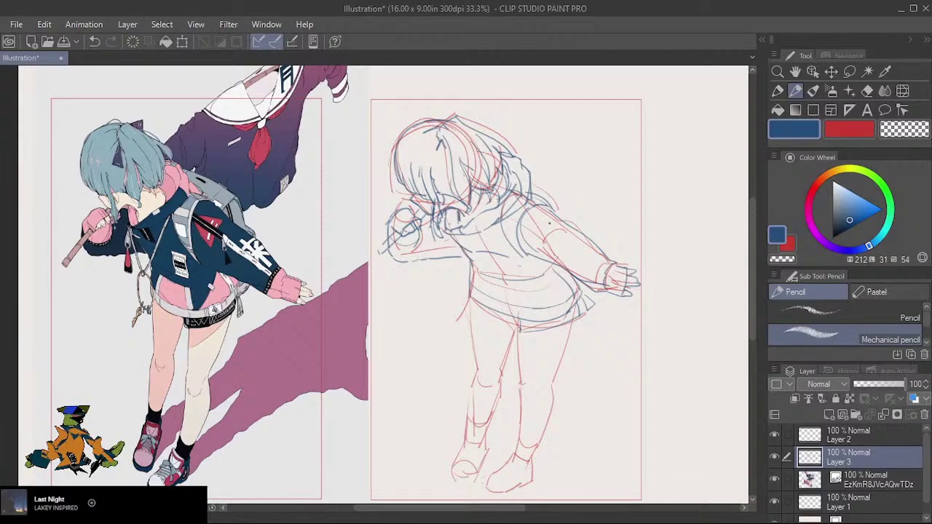
{"action": "left_click_drag", "start_coordinate": [520, 161], "coordinate": [566, 194]}
{"action": "key", "text": "ctrl+z"}
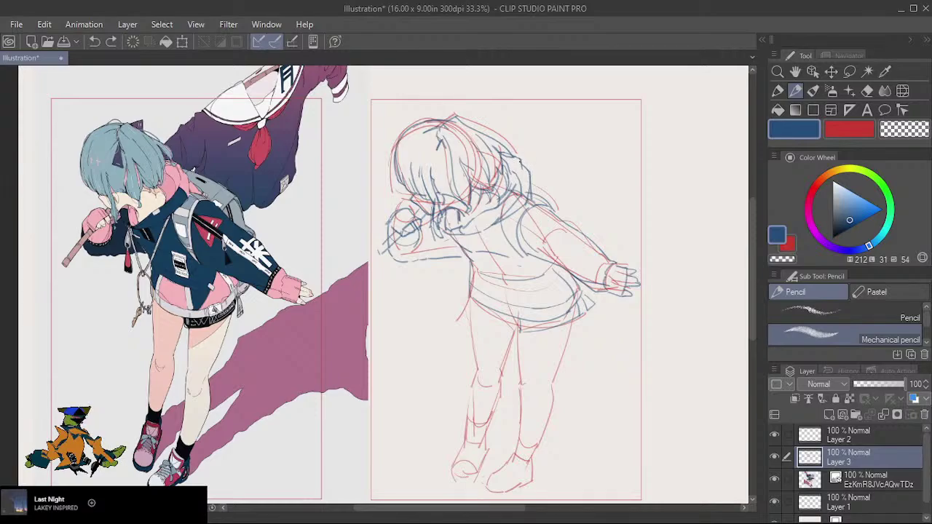
{"action": "mouse_move", "coordinate": [520, 159]}
{"action": "left_mouse_down"}
{"action": "mouse_move", "coordinate": [571, 183]}
{"action": "mouse_move", "coordinate": [593, 236]}
{"action": "left_mouse_up"}
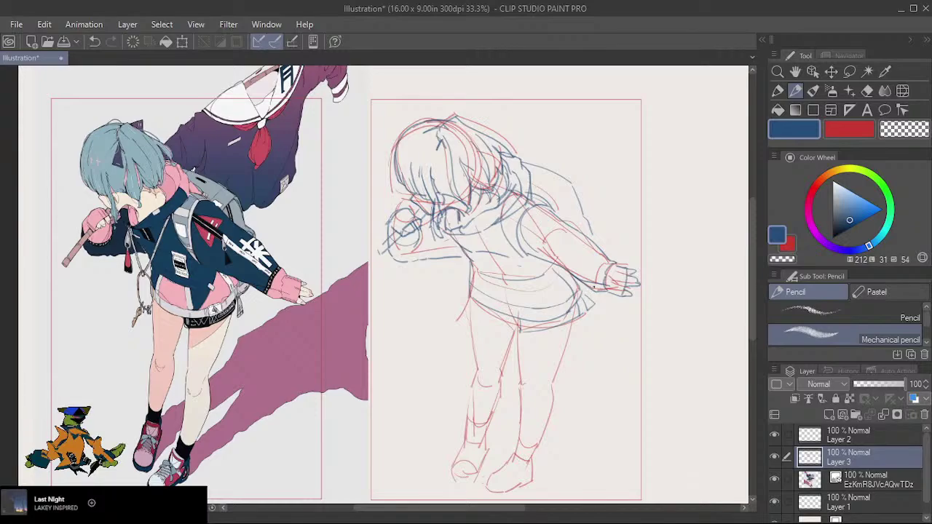
Add a short fold at the rear hem, redraw the torso's front side, and draw the diagonal cord from chest to hip.
{"action": "left_click_drag", "start_coordinate": [594, 287], "coordinate": [583, 297]}
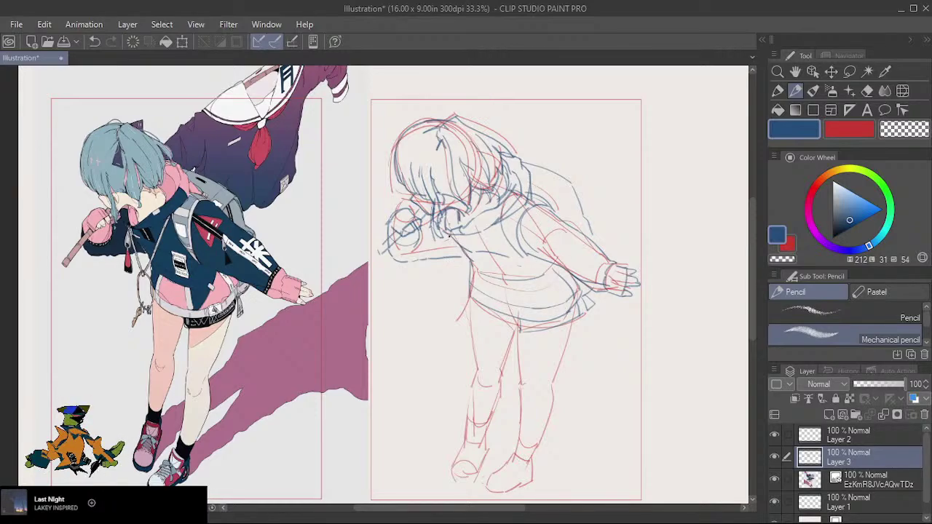
{"action": "mouse_move", "coordinate": [447, 234]}
{"action": "left_mouse_down"}
{"action": "mouse_move", "coordinate": [444, 246]}
{"action": "mouse_move", "coordinate": [453, 239]}
{"action": "mouse_move", "coordinate": [468, 280]}
{"action": "left_mouse_up"}
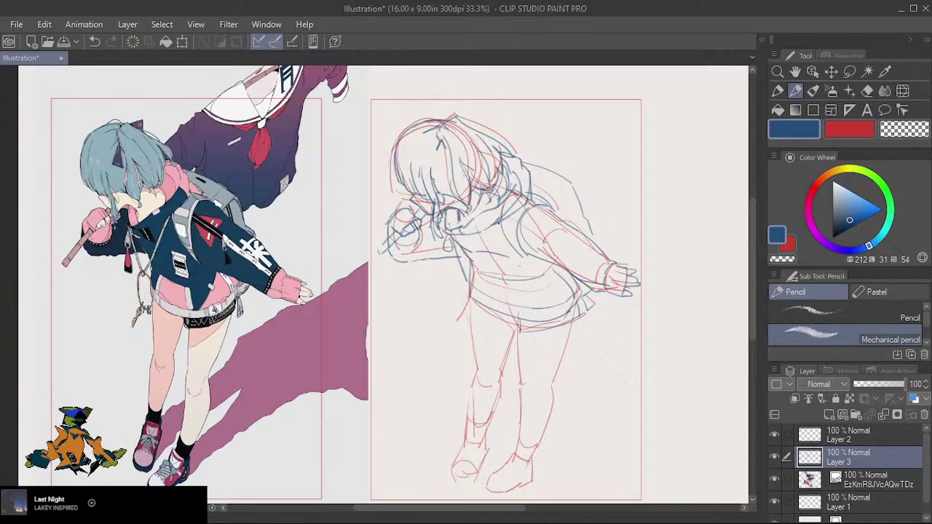
{"action": "left_click_drag", "start_coordinate": [494, 228], "coordinate": [467, 262]}
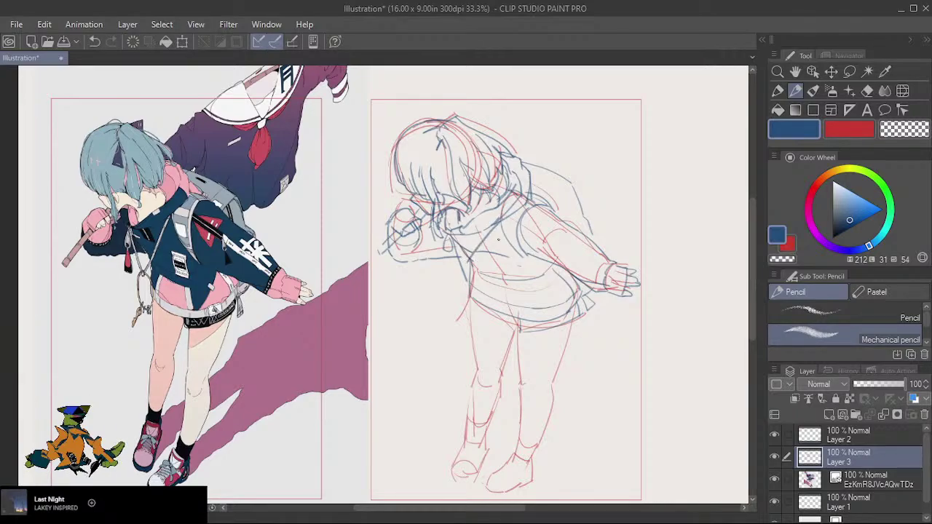
{"action": "key", "text": "ctrl+z"}
{"action": "mouse_move", "coordinate": [500, 226]}
{"action": "left_mouse_down"}
{"action": "mouse_move", "coordinate": [465, 287]}
{"action": "mouse_move", "coordinate": [466, 319]}
{"action": "mouse_move", "coordinate": [471, 282]}
{"action": "left_mouse_up"}
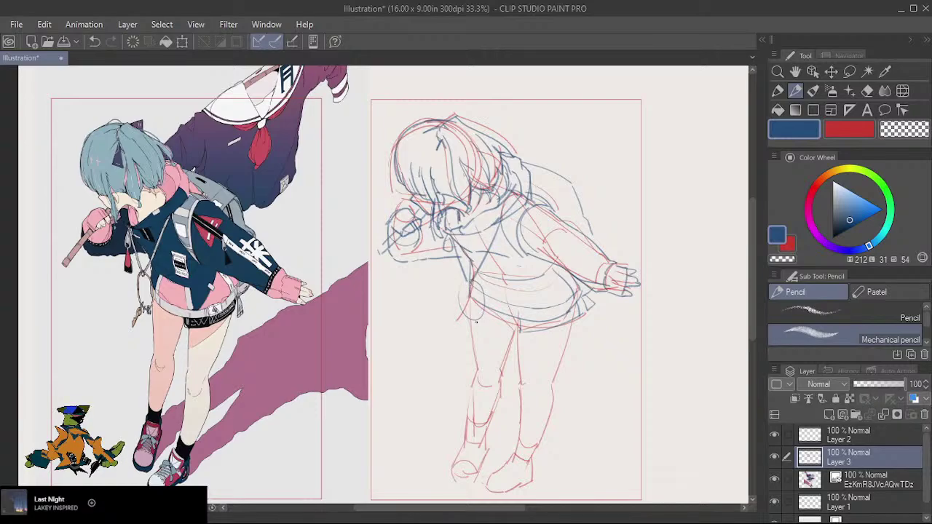
Draw the small hanging detail at the front hip and outline the front leg from the hem to the ankle, including the sock.
{"action": "mouse_move", "coordinate": [470, 316]}
{"action": "left_mouse_down"}
{"action": "mouse_move", "coordinate": [464, 327]}
{"action": "mouse_move", "coordinate": [475, 325]}
{"action": "left_mouse_up"}
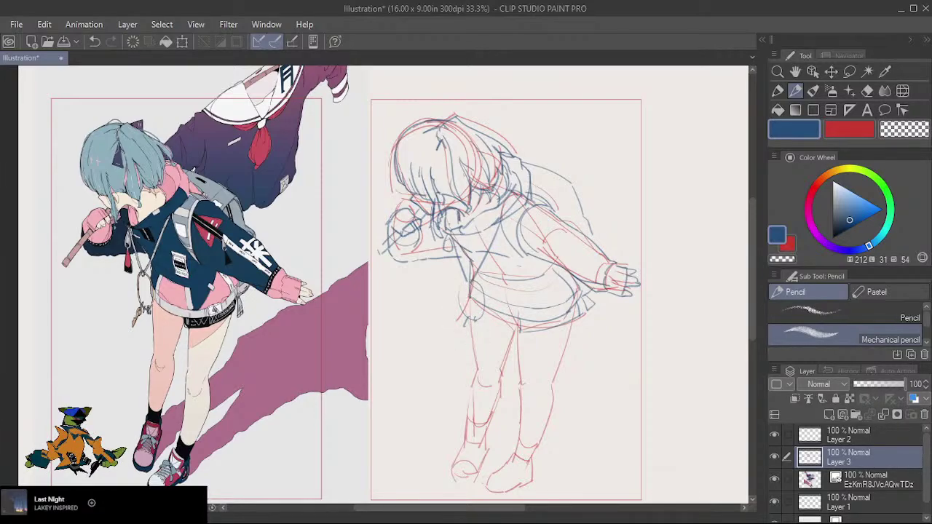
{"action": "mouse_move", "coordinate": [467, 315]}
{"action": "left_mouse_down"}
{"action": "mouse_move", "coordinate": [479, 336]}
{"action": "mouse_move", "coordinate": [477, 369]}
{"action": "left_mouse_up"}
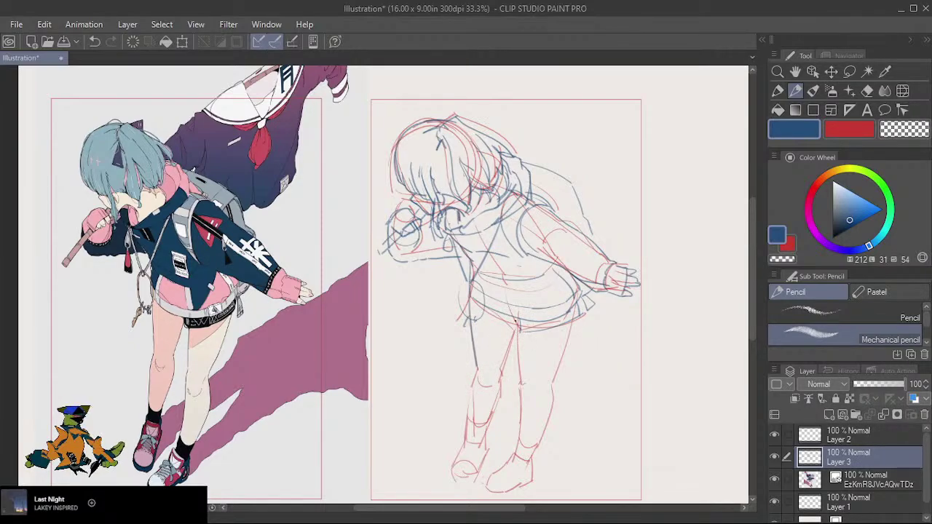
{"action": "mouse_move", "coordinate": [516, 320]}
{"action": "left_mouse_down"}
{"action": "mouse_move", "coordinate": [500, 369]}
{"action": "mouse_move", "coordinate": [504, 397]}
{"action": "mouse_move", "coordinate": [503, 389]}
{"action": "mouse_move", "coordinate": [465, 434]}
{"action": "left_mouse_up"}
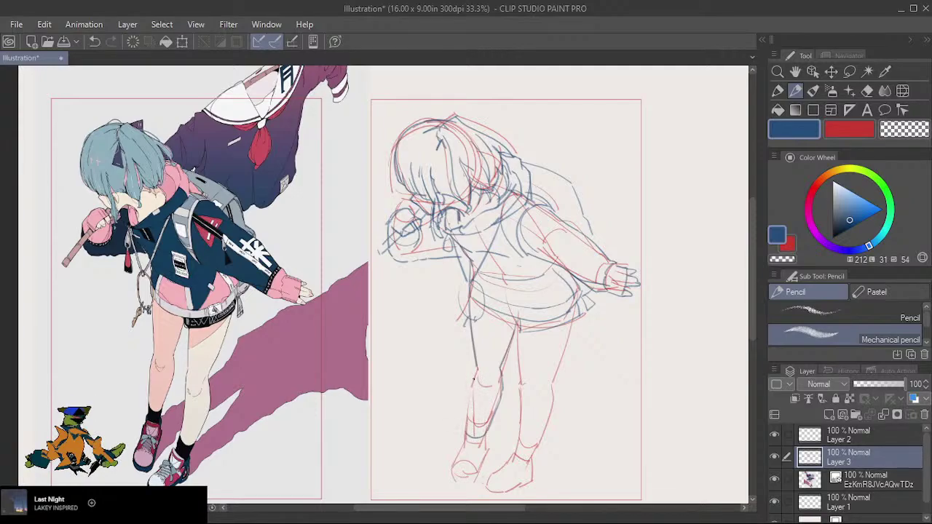
{"action": "left_click_drag", "start_coordinate": [477, 368], "coordinate": [466, 453]}
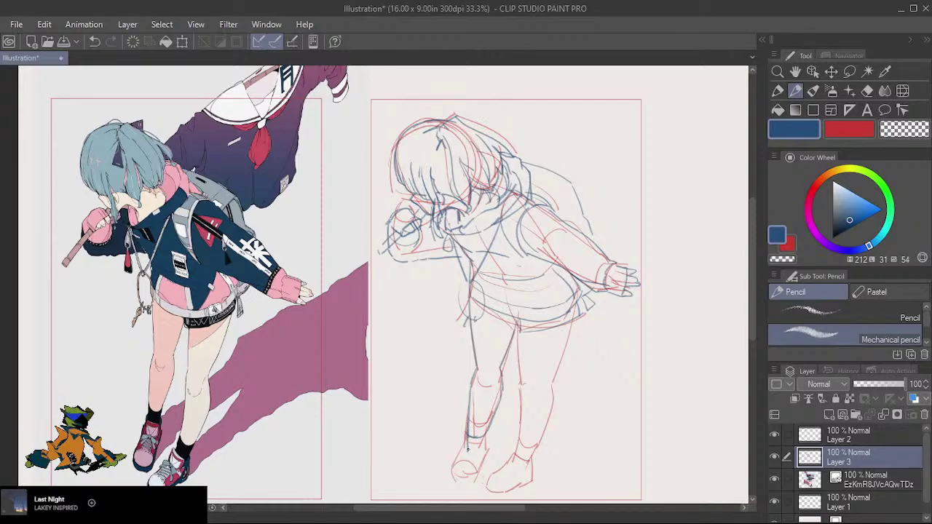
{"action": "key", "text": "ctrl+z"}
{"action": "mouse_move", "coordinate": [470, 421]}
{"action": "left_mouse_down"}
{"action": "mouse_move", "coordinate": [467, 441]}
{"action": "mouse_move", "coordinate": [482, 450]}
{"action": "left_mouse_up"}
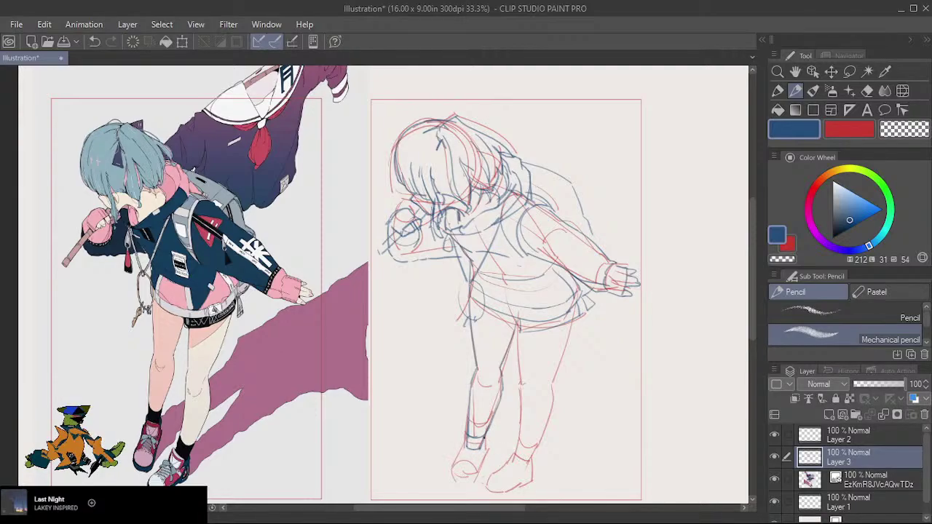
Outline the front foot's shoe and add its tongue, laces and toe cap.
{"action": "mouse_move", "coordinate": [480, 438]}
{"action": "left_mouse_down"}
{"action": "mouse_move", "coordinate": [485, 456]}
{"action": "mouse_move", "coordinate": [475, 482]}
{"action": "mouse_move", "coordinate": [460, 489]}
{"action": "mouse_move", "coordinate": [451, 481]}
{"action": "left_mouse_up"}
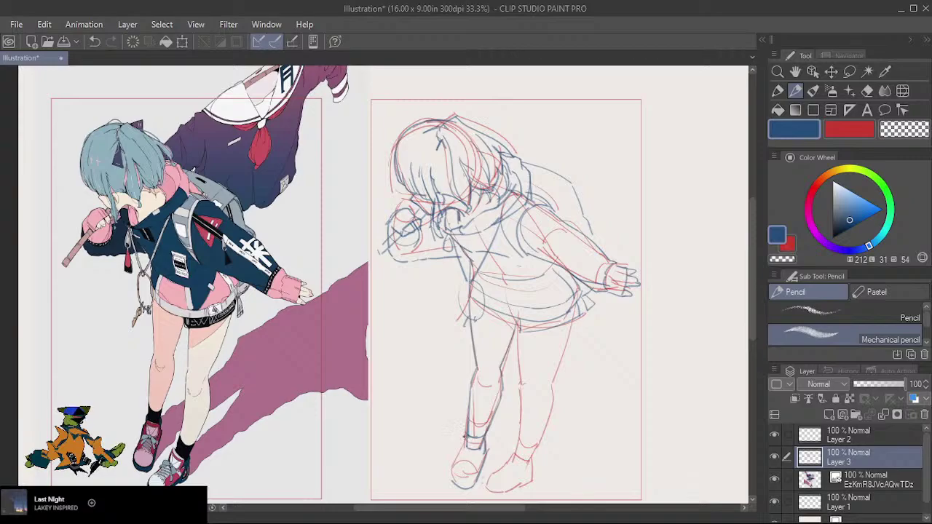
{"action": "left_click_drag", "start_coordinate": [465, 437], "coordinate": [464, 446]}
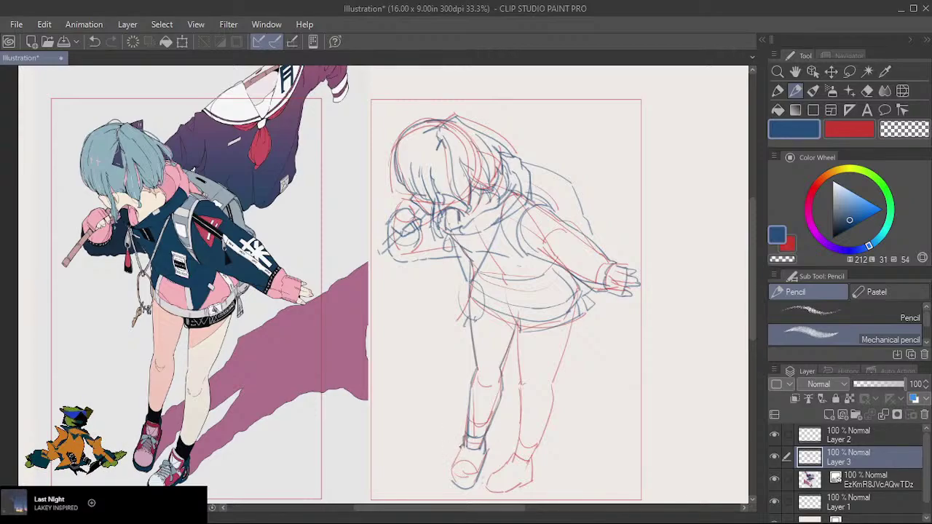
{"action": "mouse_move", "coordinate": [462, 453]}
{"action": "left_mouse_down"}
{"action": "mouse_move", "coordinate": [450, 484]}
{"action": "mouse_move", "coordinate": [459, 488]}
{"action": "left_mouse_up"}
{"action": "mouse_move", "coordinate": [461, 479]}
{"action": "left_mouse_down"}
{"action": "mouse_move", "coordinate": [471, 488]}
{"action": "mouse_move", "coordinate": [465, 469]}
{"action": "mouse_move", "coordinate": [477, 476]}
{"action": "mouse_move", "coordinate": [457, 482]}
{"action": "left_mouse_up"}
{"action": "mouse_move", "coordinate": [452, 470]}
{"action": "left_mouse_down"}
{"action": "mouse_move", "coordinate": [461, 482]}
{"action": "mouse_move", "coordinate": [475, 449]}
{"action": "mouse_move", "coordinate": [481, 457]}
{"action": "mouse_move", "coordinate": [460, 457]}
{"action": "left_mouse_up"}
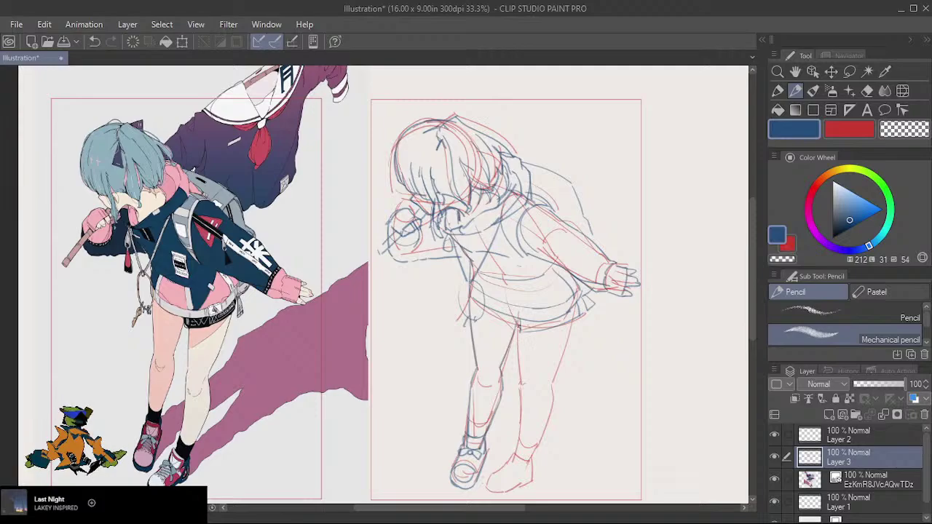
Redraw both sides of the rear leg from the hem past the knee to the ankle, undoing unsatisfactory strokes.
{"action": "mouse_move", "coordinate": [521, 346]}
{"action": "left_mouse_down"}
{"action": "mouse_move", "coordinate": [526, 387]}
{"action": "mouse_move", "coordinate": [530, 376]}
{"action": "left_mouse_up"}
{"action": "key", "text": "ctrl+z"}
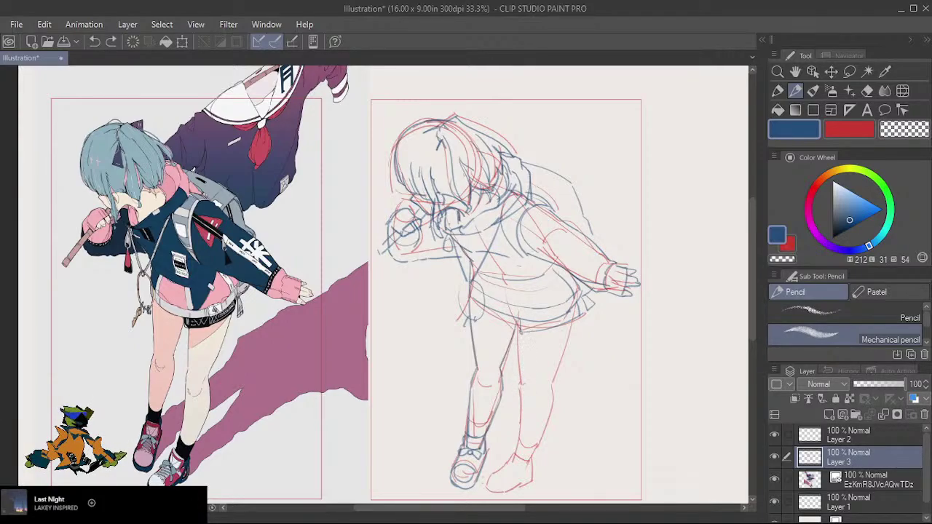
{"action": "left_click_drag", "start_coordinate": [520, 331], "coordinate": [522, 382]}
{"action": "mouse_move", "coordinate": [553, 381]}
{"action": "left_mouse_down"}
{"action": "mouse_move", "coordinate": [579, 312]}
{"action": "mouse_move", "coordinate": [555, 381]}
{"action": "left_mouse_up"}
{"action": "key", "text": "ctrl+z"}
{"action": "key", "text": "ctrl+z"}
{"action": "mouse_move", "coordinate": [581, 315]}
{"action": "left_mouse_down"}
{"action": "mouse_move", "coordinate": [552, 384]}
{"action": "mouse_move", "coordinate": [542, 387]}
{"action": "mouse_move", "coordinate": [552, 384]}
{"action": "mouse_move", "coordinate": [552, 413]}
{"action": "mouse_move", "coordinate": [531, 454]}
{"action": "left_mouse_up"}
{"action": "key", "text": "ctrl+z"}
{"action": "key", "text": "ctrl+z"}
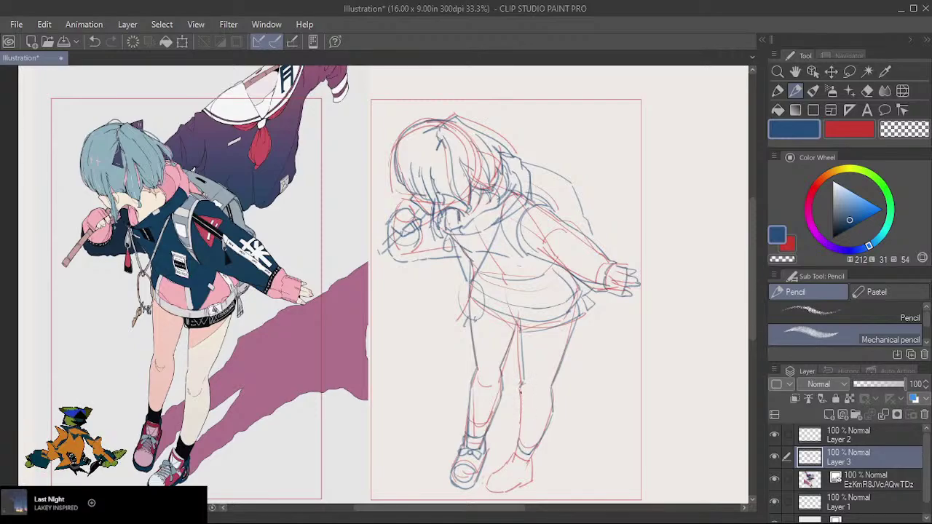
{"action": "left_click_drag", "start_coordinate": [520, 393], "coordinate": [517, 452]}
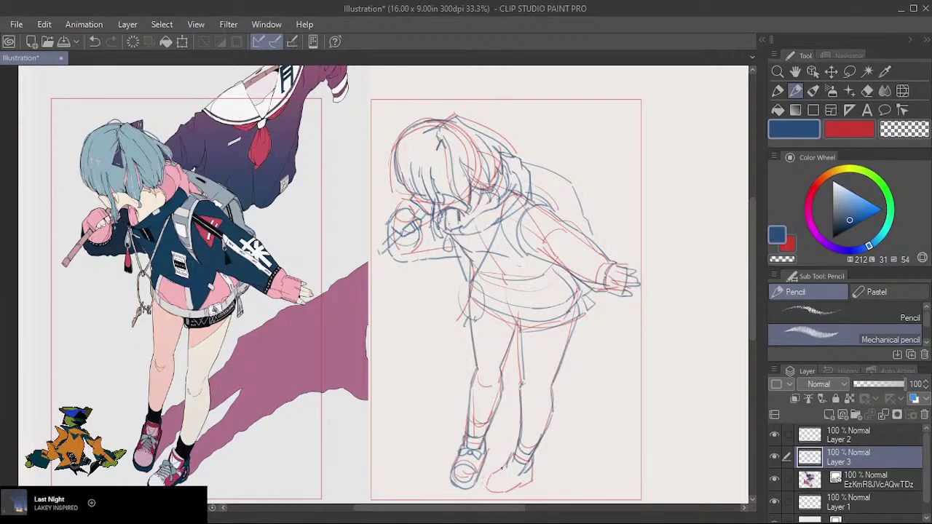
Outline the rear foot's shoe with its sole and heel, and add the tongue and laces.
{"action": "mouse_move", "coordinate": [504, 467]}
{"action": "left_mouse_down"}
{"action": "mouse_move", "coordinate": [489, 498]}
{"action": "mouse_move", "coordinate": [536, 481]}
{"action": "mouse_move", "coordinate": [533, 469]}
{"action": "mouse_move", "coordinate": [493, 487]}
{"action": "left_mouse_up"}
{"action": "mouse_move", "coordinate": [485, 481]}
{"action": "left_mouse_down"}
{"action": "mouse_move", "coordinate": [486, 492]}
{"action": "mouse_move", "coordinate": [505, 495]}
{"action": "mouse_move", "coordinate": [487, 482]}
{"action": "mouse_move", "coordinate": [502, 495]}
{"action": "left_mouse_up"}
{"action": "key", "text": "ctrl+z"}
{"action": "key", "text": "ctrl+z"}
{"action": "key", "text": "ctrl+z"}
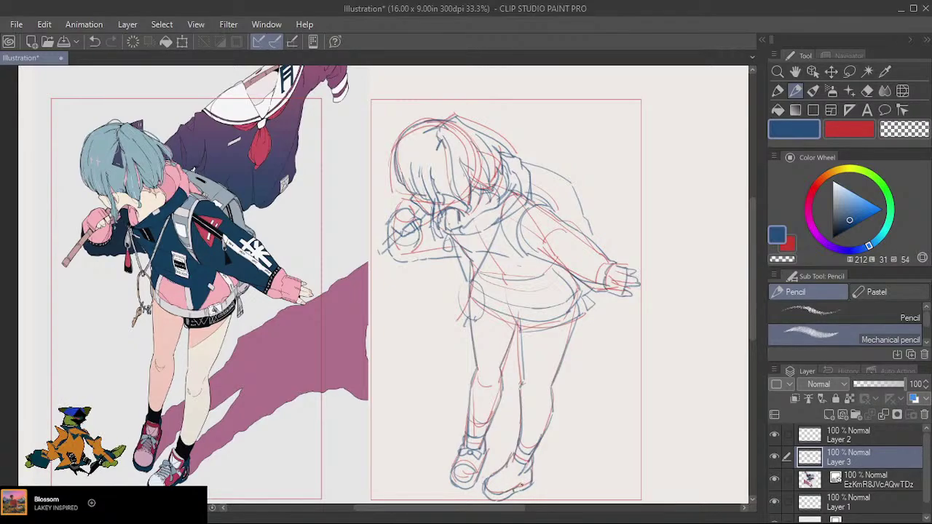
{"action": "left_click_drag", "start_coordinate": [523, 485], "coordinate": [533, 471]}
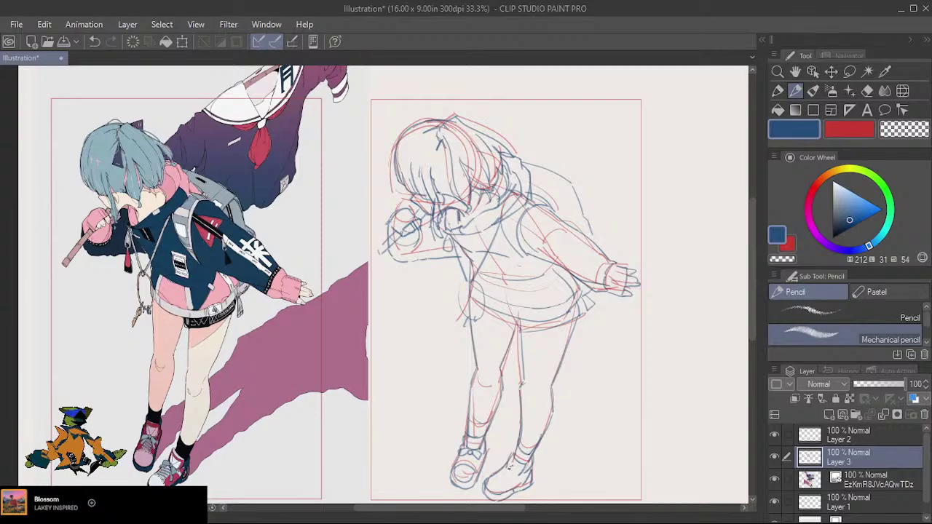
{"action": "mouse_move", "coordinate": [511, 481]}
{"action": "left_mouse_down"}
{"action": "mouse_move", "coordinate": [520, 472]}
{"action": "mouse_move", "coordinate": [510, 464]}
{"action": "left_mouse_up"}
{"action": "left_click_drag", "start_coordinate": [505, 469], "coordinate": [512, 463]}
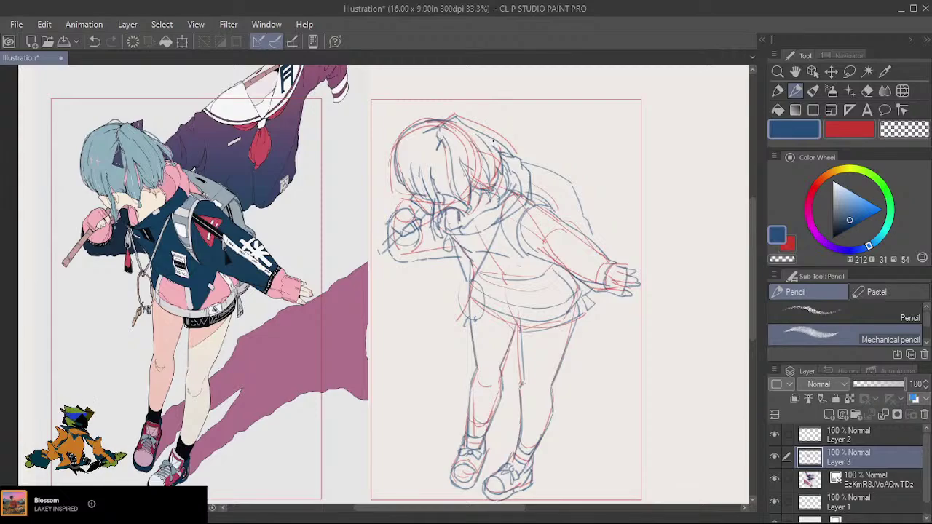
Sketch short curves behind the head, a jagged diagonal line rising past the rectangle's upper edge, and a seam across the backpack.
{"action": "mouse_move", "coordinate": [493, 141]}
{"action": "left_mouse_down"}
{"action": "mouse_move", "coordinate": [522, 135]}
{"action": "mouse_move", "coordinate": [530, 161]}
{"action": "left_mouse_up"}
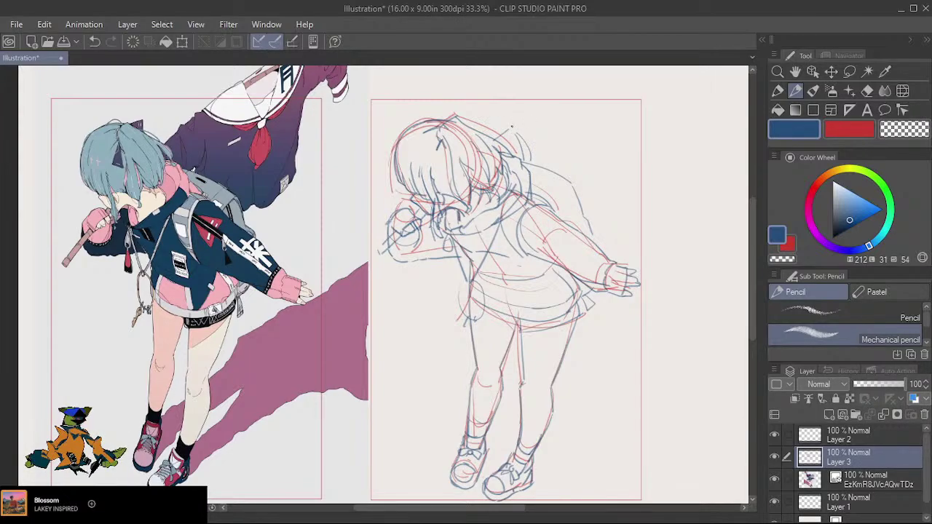
{"action": "left_click_drag", "start_coordinate": [516, 123], "coordinate": [534, 127]}
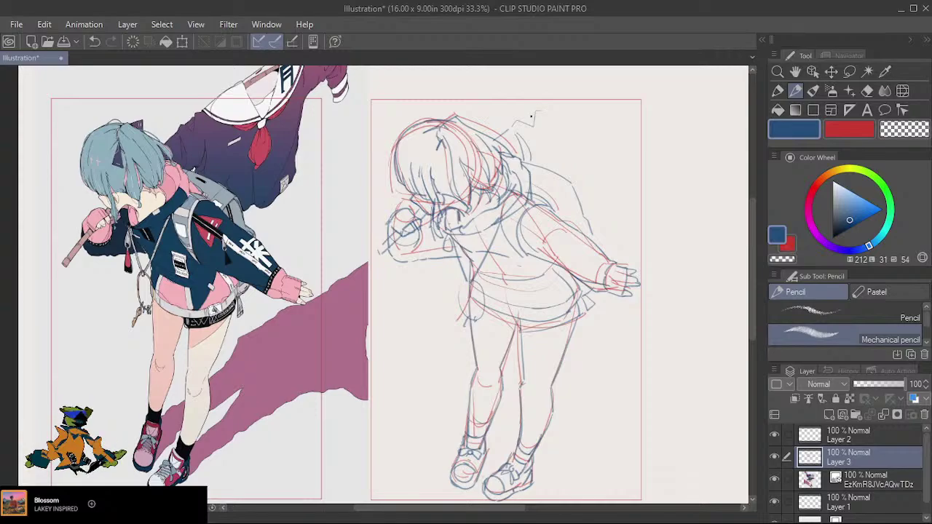
{"action": "left_click_drag", "start_coordinate": [541, 109], "coordinate": [562, 96]}
{"action": "mouse_move", "coordinate": [552, 200]}
{"action": "left_mouse_down"}
{"action": "mouse_move", "coordinate": [567, 186]}
{"action": "mouse_move", "coordinate": [582, 214]}
{"action": "left_mouse_up"}
Lower the reference image layer's opacity to 72% and make Layer 3 active again.
{"action": "scroll", "coordinate": [521, 329], "scroll_direction": "down", "scroll_amount": 1}
{"action": "scroll", "coordinate": [521, 330], "scroll_direction": "down", "scroll_amount": 1}
{"action": "left_click_drag", "start_coordinate": [516, 341], "coordinate": [551, 337]}
{"action": "left_click", "coordinate": [880, 477]}
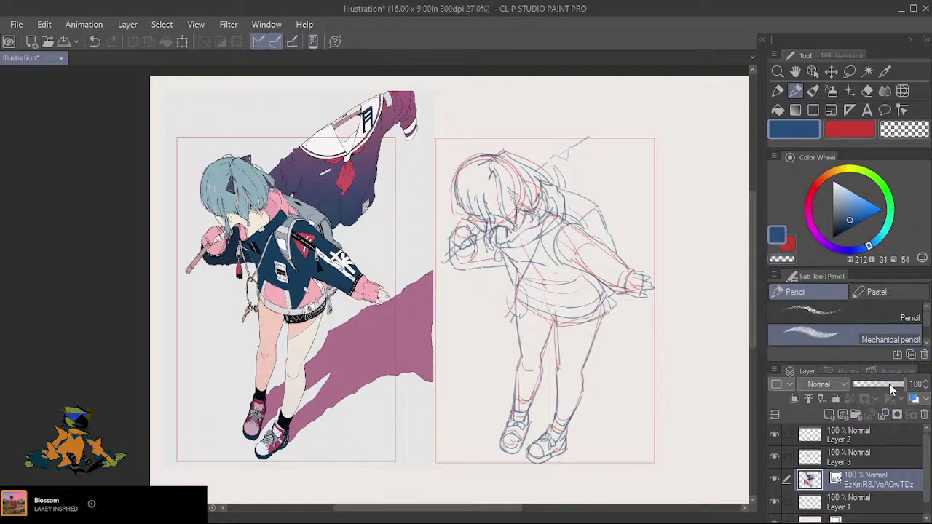
{"action": "left_click", "coordinate": [890, 383]}
{"action": "left_click", "coordinate": [869, 456]}
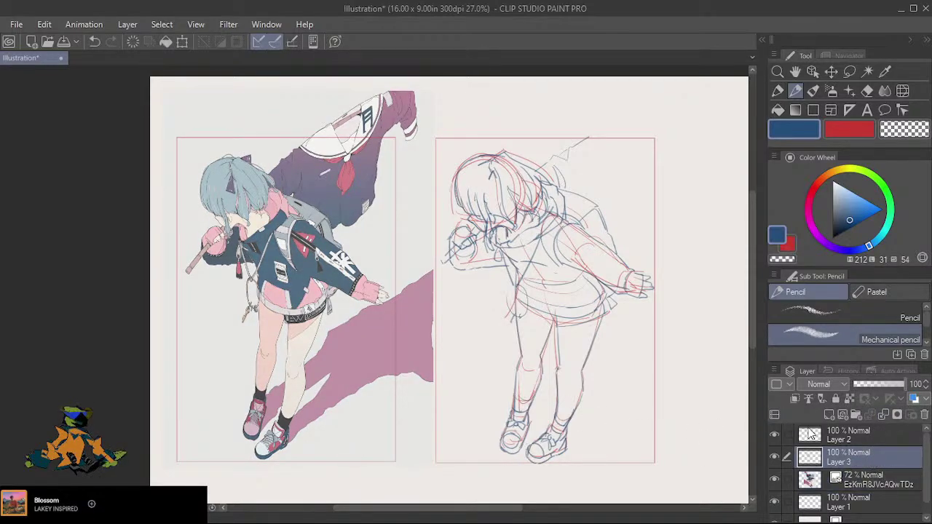
Check Layer 3's visibility and try overlaying its sketch on the reference with a transform to compare the poses.
{"action": "left_click", "coordinate": [776, 457]}
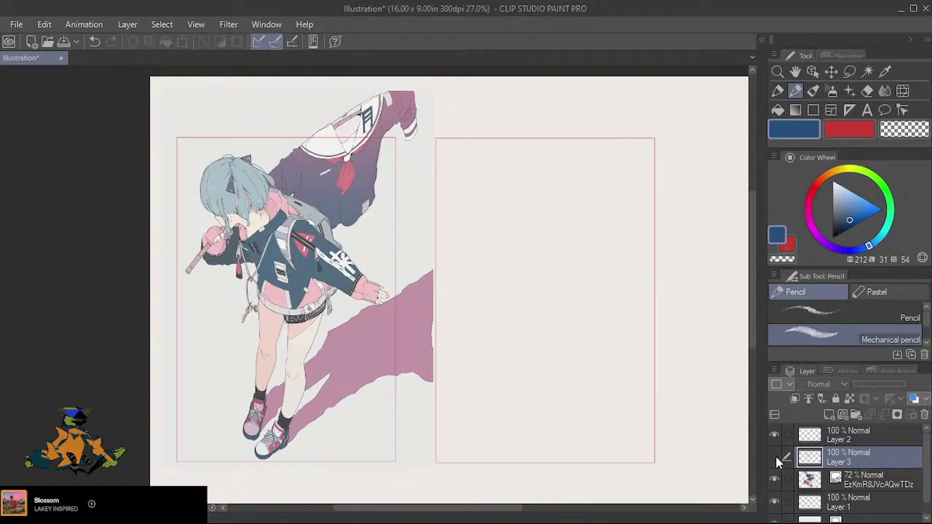
{"action": "left_click", "coordinate": [776, 458]}
{"action": "key", "text": "ctrl+t"}
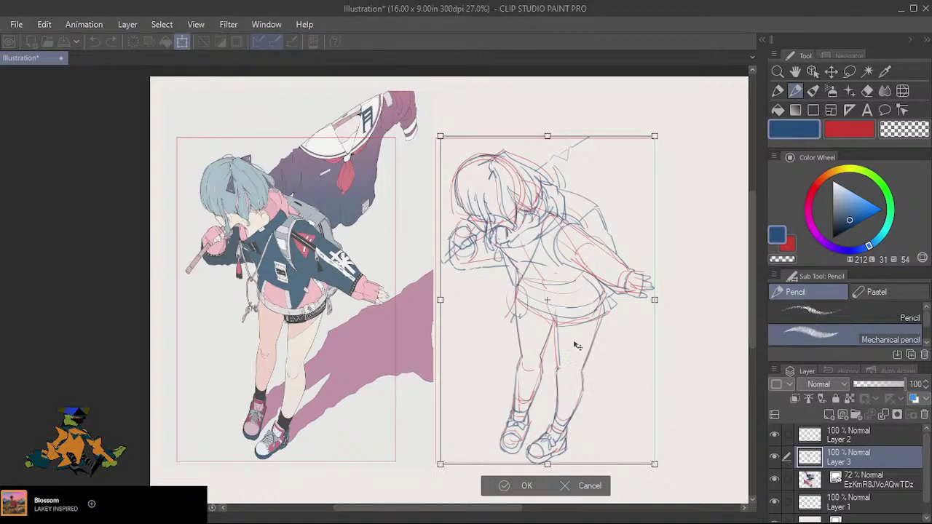
{"action": "mouse_move", "coordinate": [513, 353]}
{"action": "left_mouse_down"}
{"action": "mouse_move", "coordinate": [298, 349]}
{"action": "mouse_move", "coordinate": [318, 344]}
{"action": "left_mouse_up"}
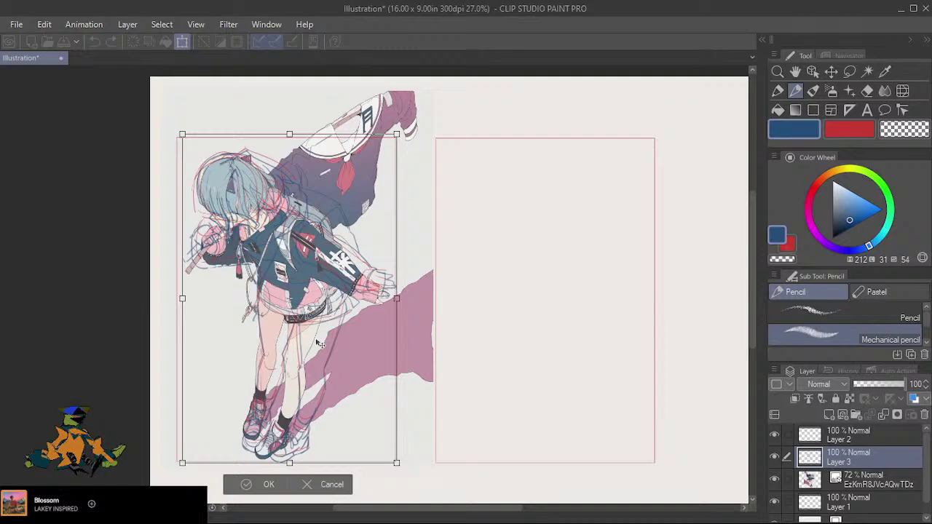
{"action": "left_click_drag", "start_coordinate": [318, 344], "coordinate": [318, 342]}
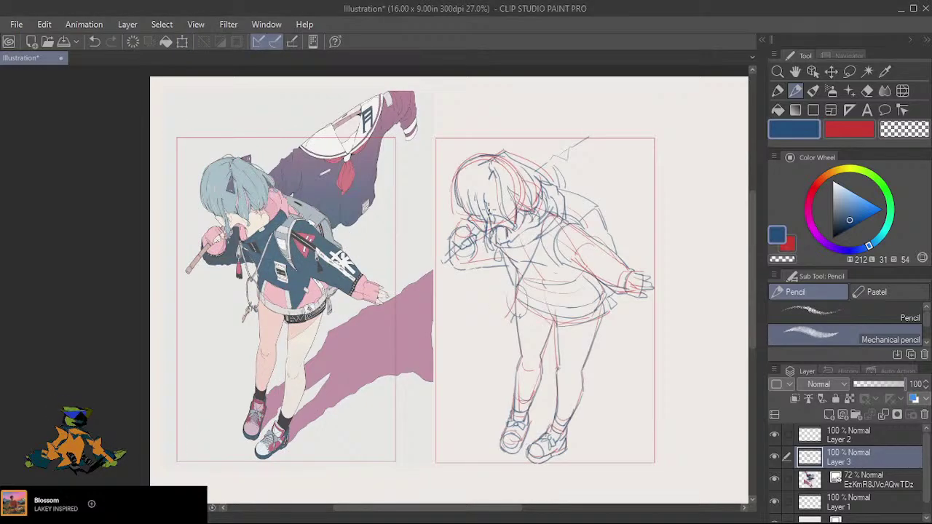
Lower the reference image layer's opacity to 43% and return to Layer 3.
{"action": "left_click", "coordinate": [873, 482]}
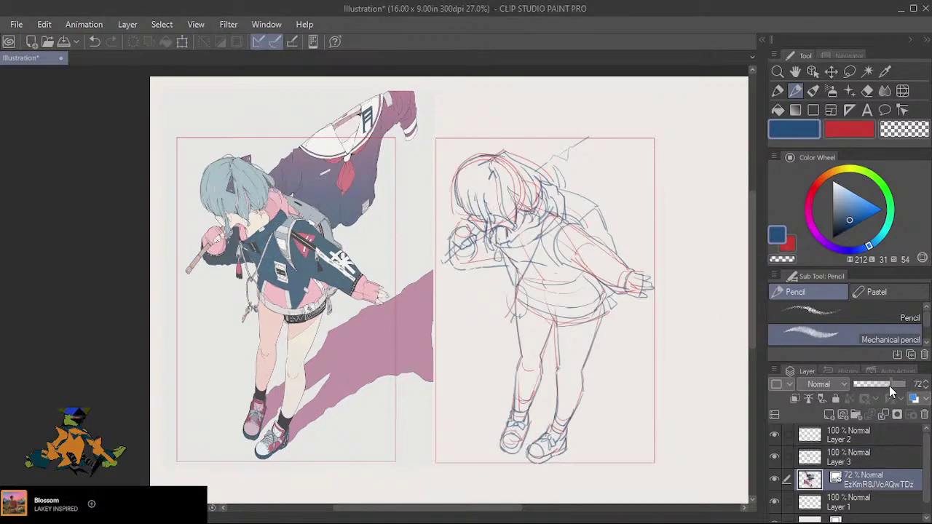
{"action": "left_click_drag", "start_coordinate": [889, 386], "coordinate": [876, 381]}
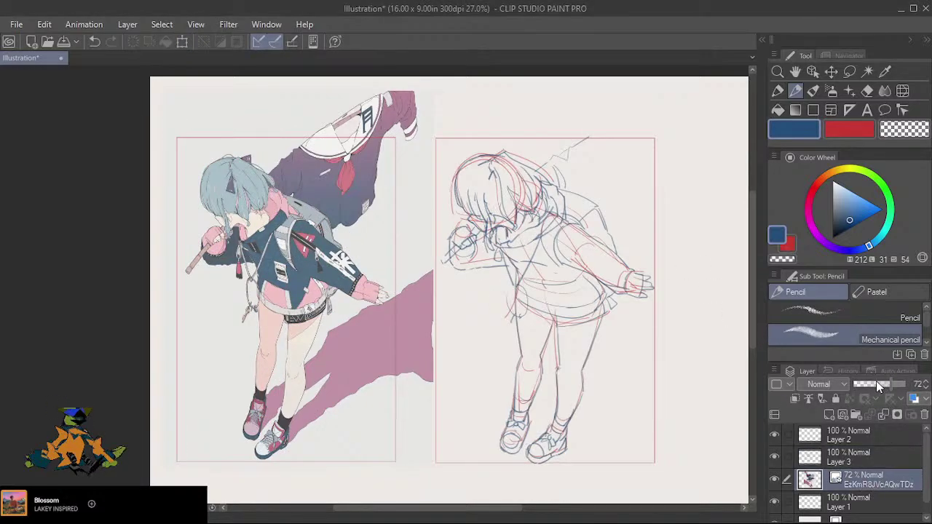
{"action": "left_click", "coordinate": [874, 456]}
Move the Layer 3 sketch over the faded reference to compare proportions, and cancel the transform.
{"action": "key", "text": "ctrl+t"}
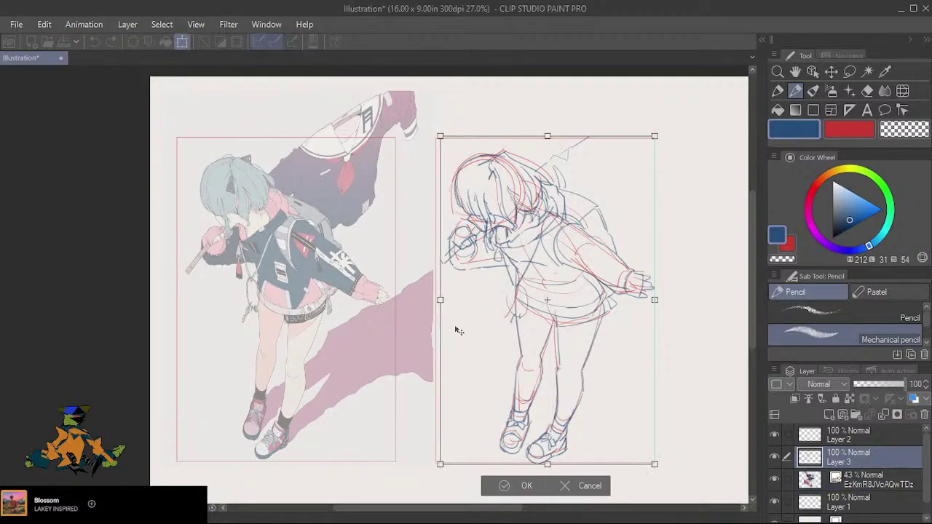
{"action": "mouse_move", "coordinate": [458, 332]}
{"action": "left_mouse_down"}
{"action": "mouse_move", "coordinate": [468, 340]}
{"action": "mouse_move", "coordinate": [225, 333]}
{"action": "mouse_move", "coordinate": [247, 339]}
{"action": "left_mouse_up"}
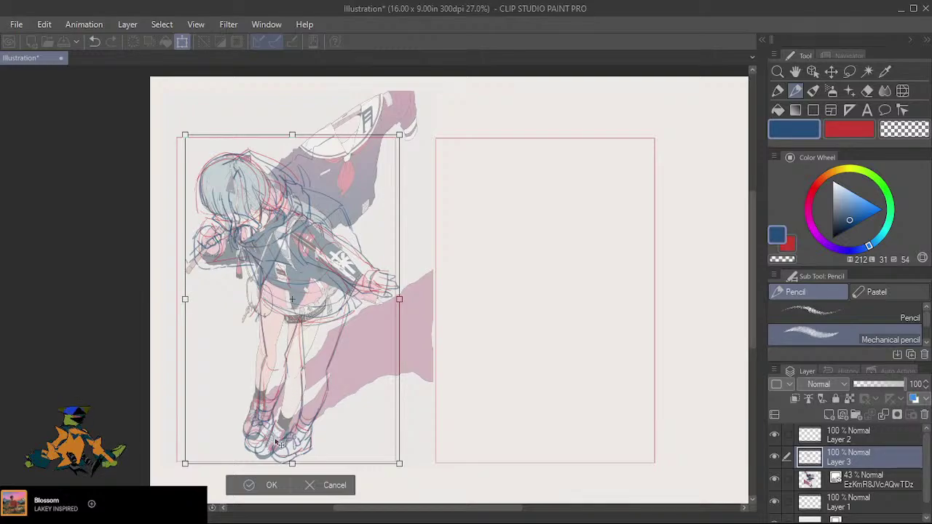
{"action": "left_click", "coordinate": [326, 491]}
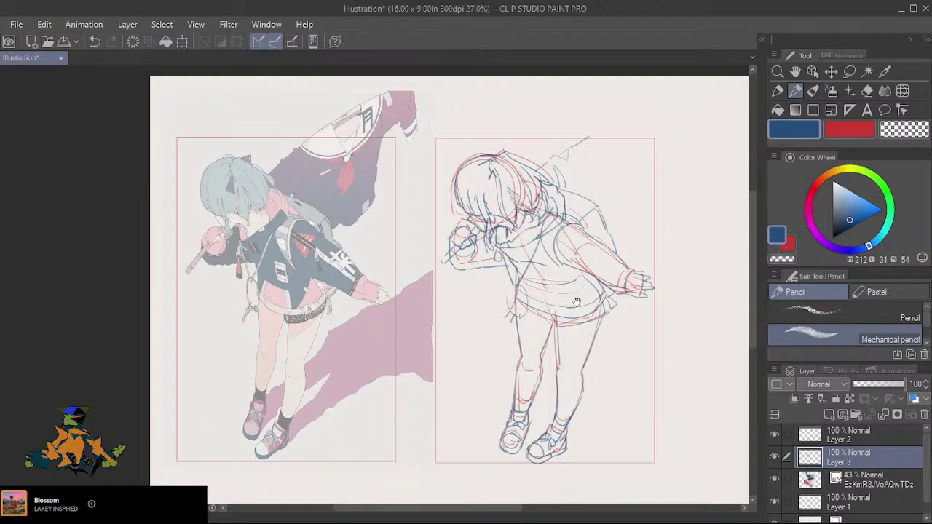
Hide and show Layer 2 to check that it holds the form breakdown sketch and frames, and make it the active layer.
{"action": "mouse_move", "coordinate": [577, 326]}
{"action": "left_mouse_down"}
{"action": "mouse_move", "coordinate": [450, 286]}
{"action": "mouse_move", "coordinate": [250, 277]}
{"action": "left_mouse_up"}
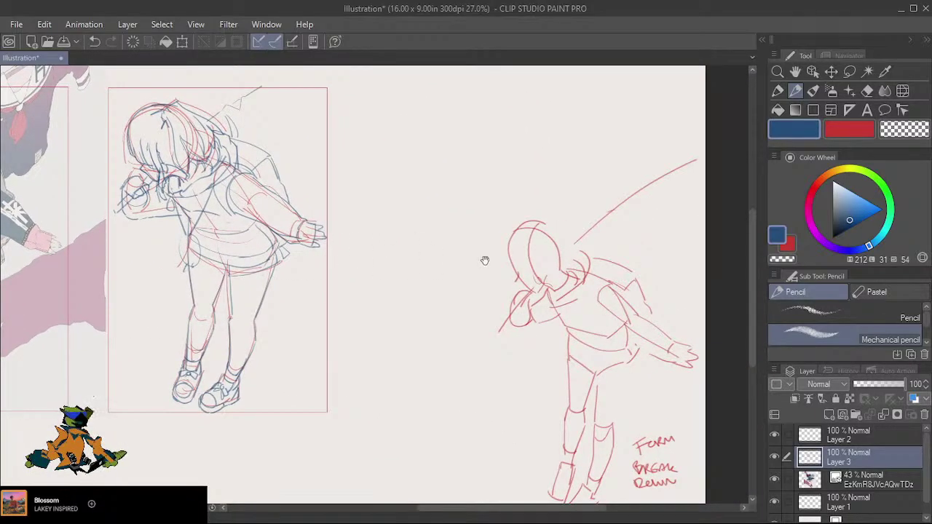
{"action": "left_click_drag", "start_coordinate": [485, 261], "coordinate": [440, 243]}
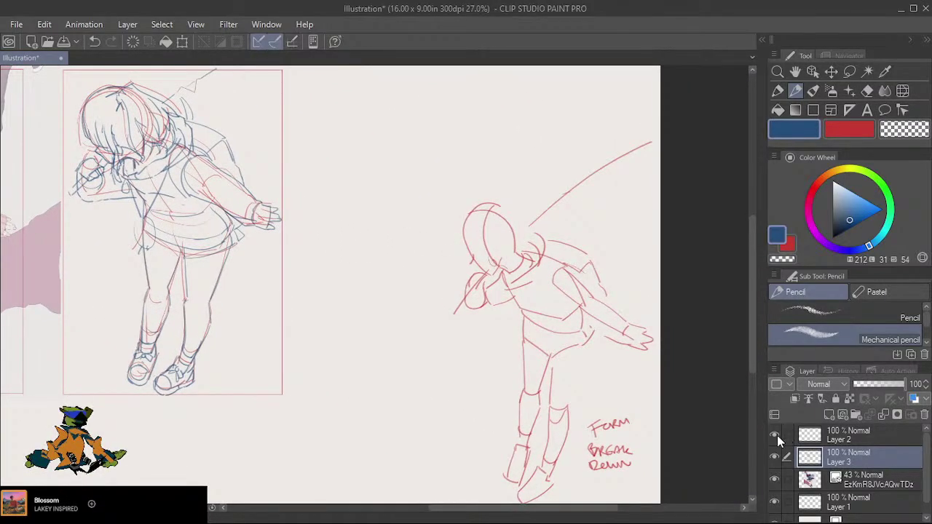
{"action": "left_click", "coordinate": [777, 435]}
{"action": "left_click", "coordinate": [777, 435]}
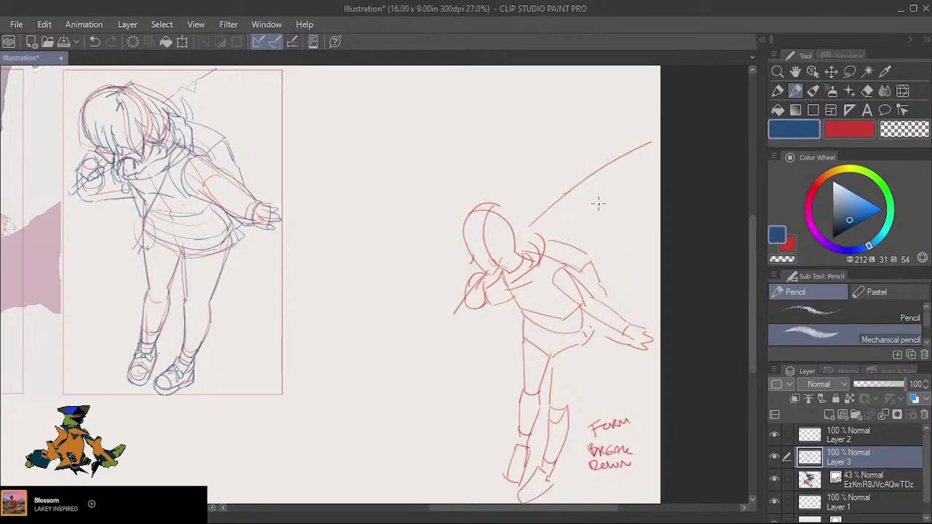
{"action": "left_click", "coordinate": [847, 440]}
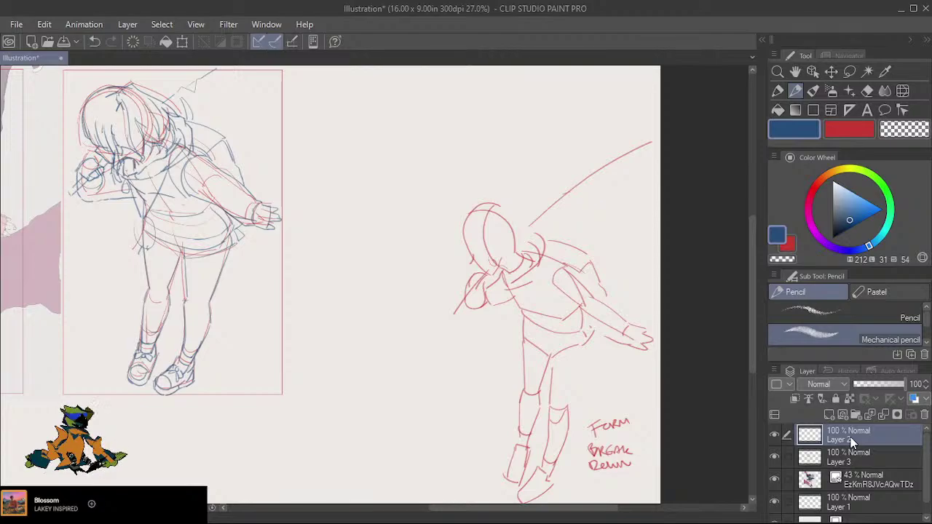
{"action": "scroll", "coordinate": [625, 432], "scroll_direction": "down", "scroll_amount": 1}
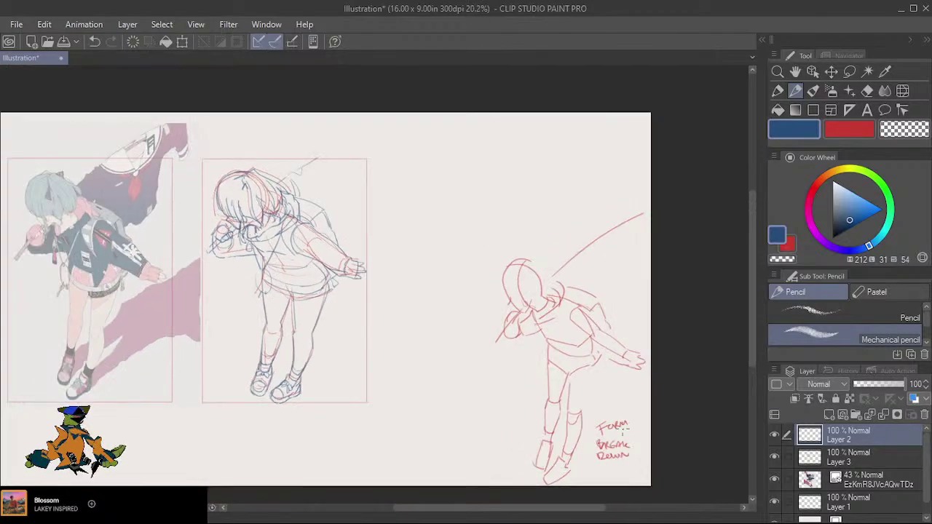
{"action": "left_click", "coordinate": [775, 434]}
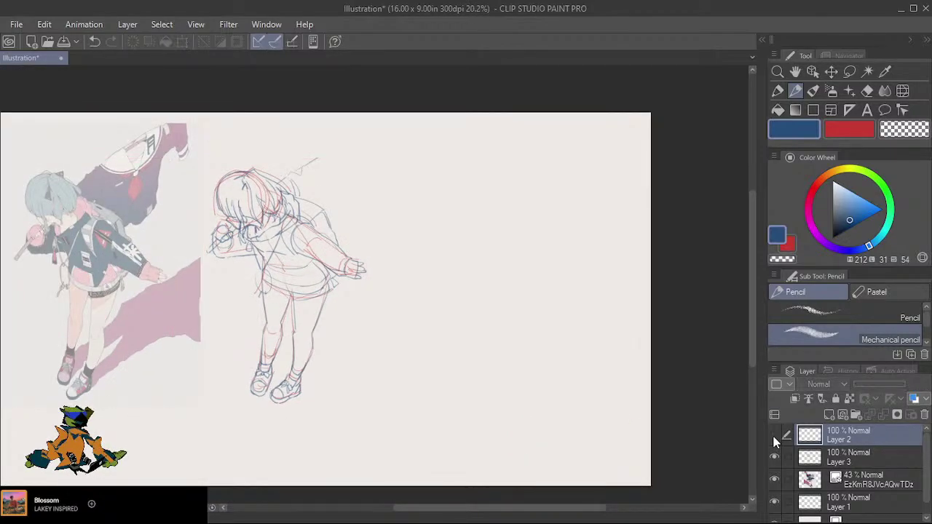
{"action": "left_click", "coordinate": [774, 435]}
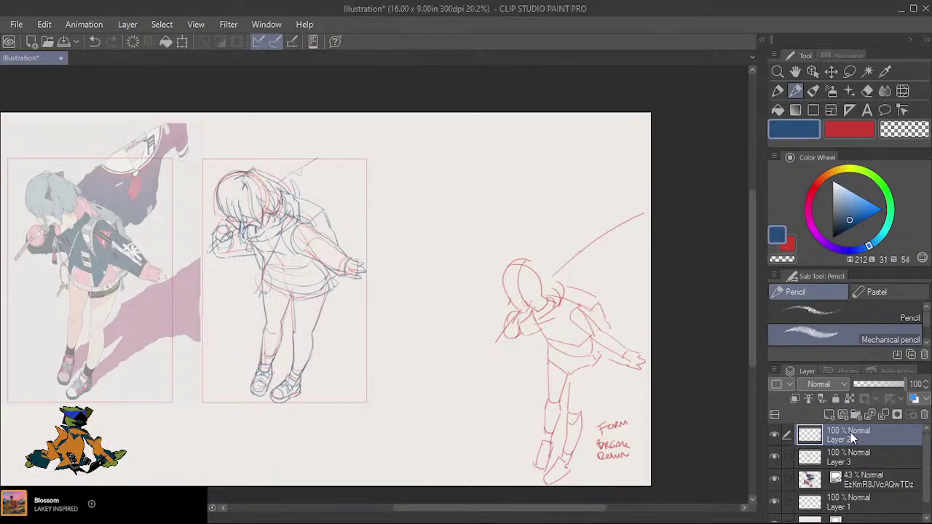
{"action": "scroll", "coordinate": [579, 273], "scroll_direction": "up", "scroll_amount": 1}
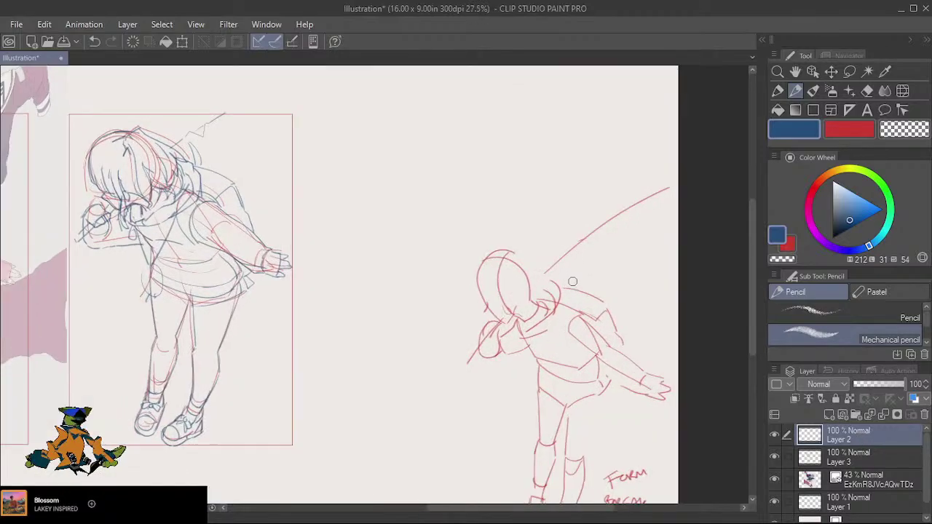
Erase the red form breakdown sketch and its handwritten label from Layer 2, keeping the two frames.
{"action": "scroll", "coordinate": [582, 286], "scroll_direction": "down", "scroll_amount": 2}
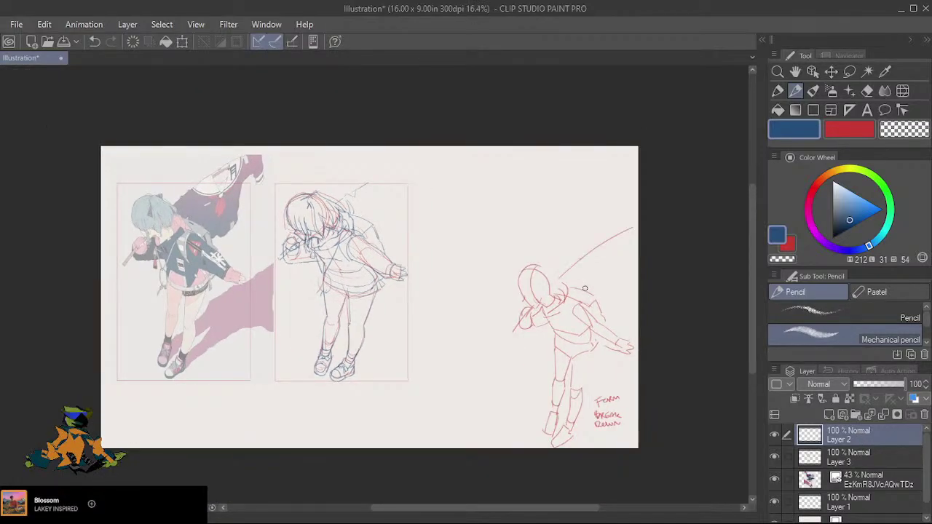
{"action": "left_click_drag", "start_coordinate": [585, 287], "coordinate": [623, 238]}
{"action": "mouse_move", "coordinate": [569, 259]}
{"action": "left_mouse_down"}
{"action": "mouse_move", "coordinate": [545, 370]}
{"action": "mouse_move", "coordinate": [578, 432]}
{"action": "mouse_move", "coordinate": [546, 225]}
{"action": "left_mouse_up"}
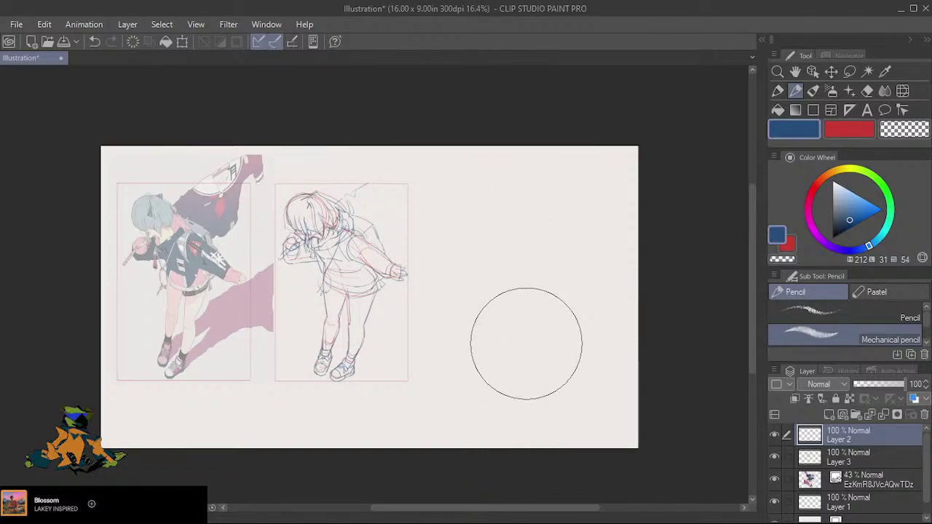
Move the Layer 3 character sketch out of its frame to the canvas's lower-right corner and apply the transform.
{"action": "left_click", "coordinate": [851, 457]}
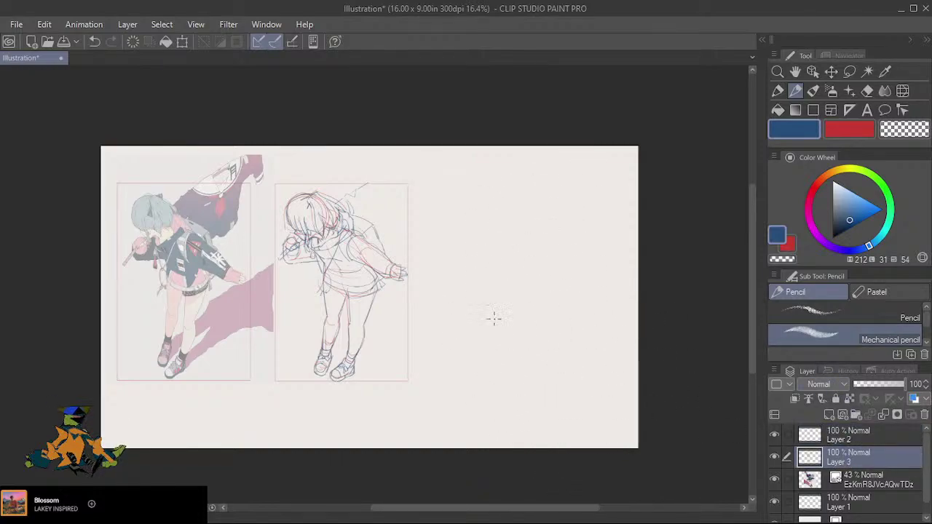
{"action": "key", "text": "ctrl+t"}
{"action": "left_click_drag", "start_coordinate": [371, 315], "coordinate": [597, 381]}
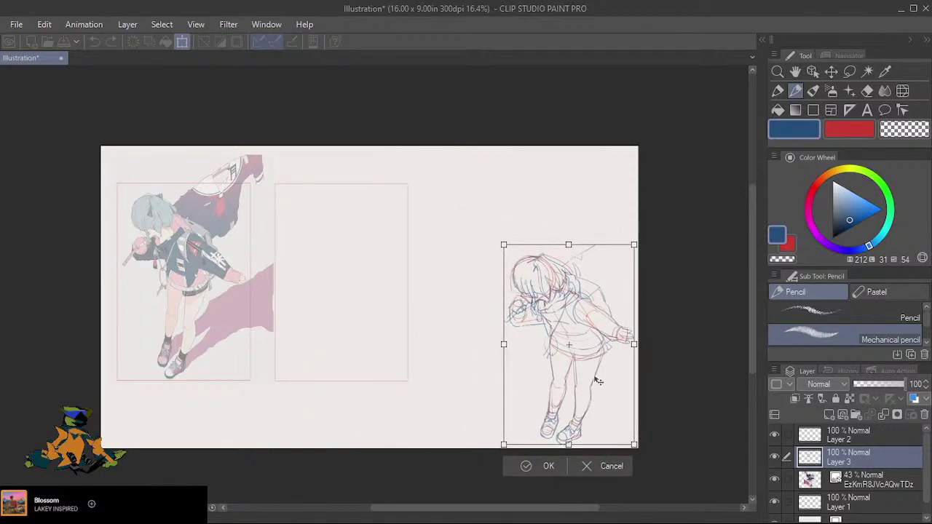
{"action": "left_click", "coordinate": [530, 468]}
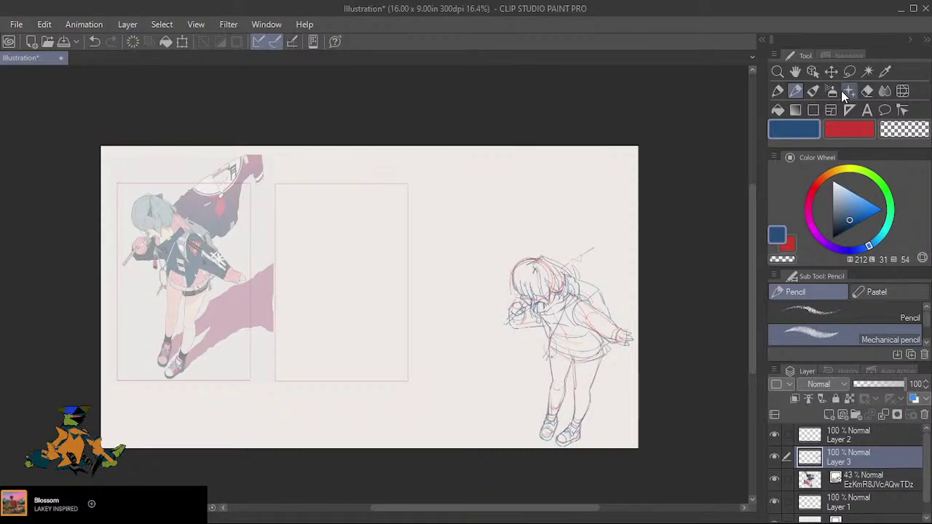
Handwrite the note "1ST TRY PERSPECTIVE OFF" in blue with the Milli pen beside the moved sketch's legs.
{"action": "left_click", "coordinate": [813, 91]}
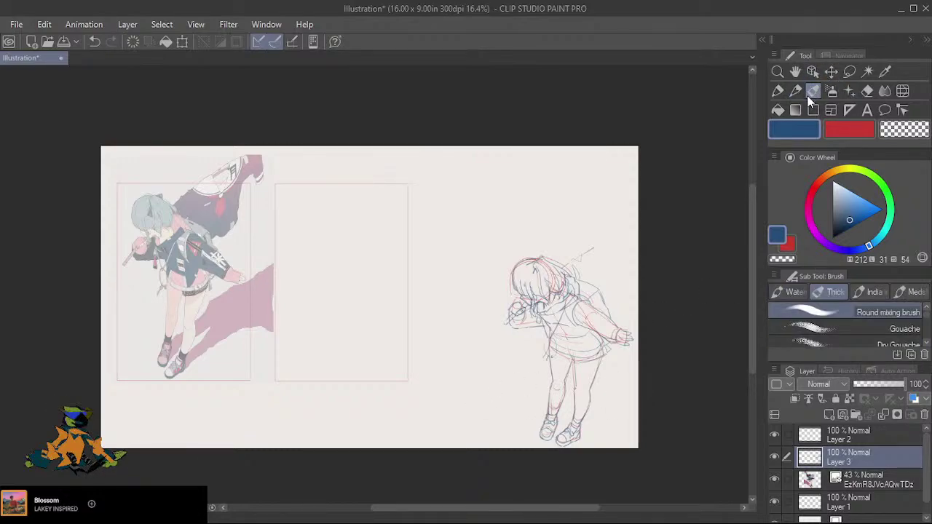
{"action": "left_click", "coordinate": [780, 91]}
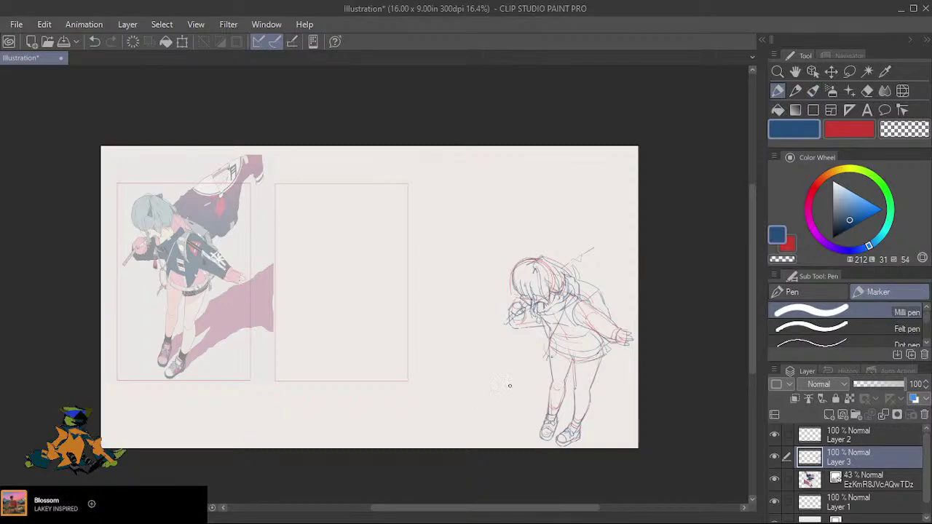
{"action": "mouse_move", "coordinate": [509, 383]}
{"action": "left_mouse_down"}
{"action": "mouse_move", "coordinate": [510, 394]}
{"action": "mouse_move", "coordinate": [530, 383]}
{"action": "left_mouse_up"}
{"action": "mouse_move", "coordinate": [525, 384]}
{"action": "left_mouse_down"}
{"action": "mouse_move", "coordinate": [506, 400]}
{"action": "mouse_move", "coordinate": [522, 405]}
{"action": "mouse_move", "coordinate": [495, 416]}
{"action": "mouse_move", "coordinate": [533, 416]}
{"action": "mouse_move", "coordinate": [533, 409]}
{"action": "mouse_move", "coordinate": [528, 421]}
{"action": "mouse_move", "coordinate": [500, 426]}
{"action": "mouse_move", "coordinate": [529, 425]}
{"action": "mouse_move", "coordinate": [541, 411]}
{"action": "mouse_move", "coordinate": [528, 430]}
{"action": "left_mouse_up"}
{"action": "left_click_drag", "start_coordinate": [529, 422], "coordinate": [533, 426]}
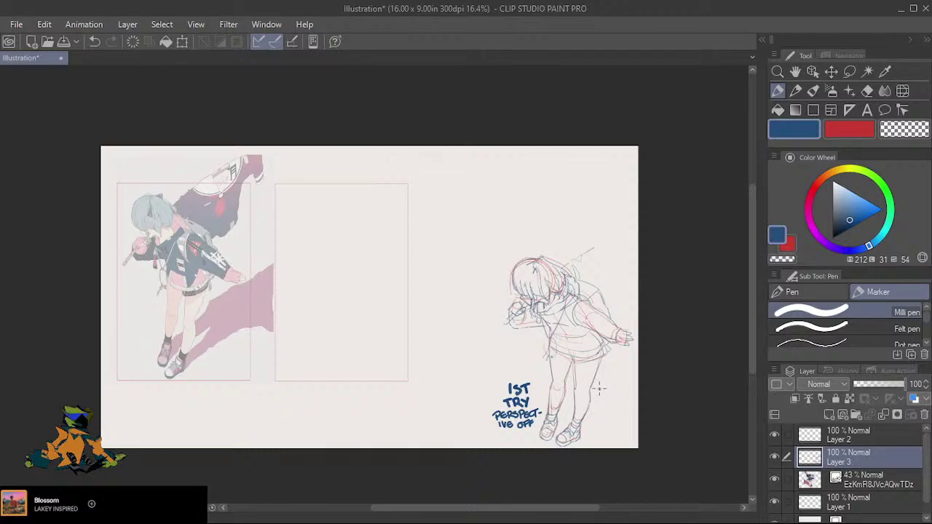
Handwrite a second blue note, "LOWER TORSO + LEGS TOO BIG.", on the other side of the sketch's legs.
{"action": "mouse_move", "coordinate": [600, 389]}
{"action": "left_mouse_down"}
{"action": "mouse_move", "coordinate": [629, 392]}
{"action": "mouse_move", "coordinate": [604, 401]}
{"action": "mouse_move", "coordinate": [632, 397]}
{"action": "left_mouse_up"}
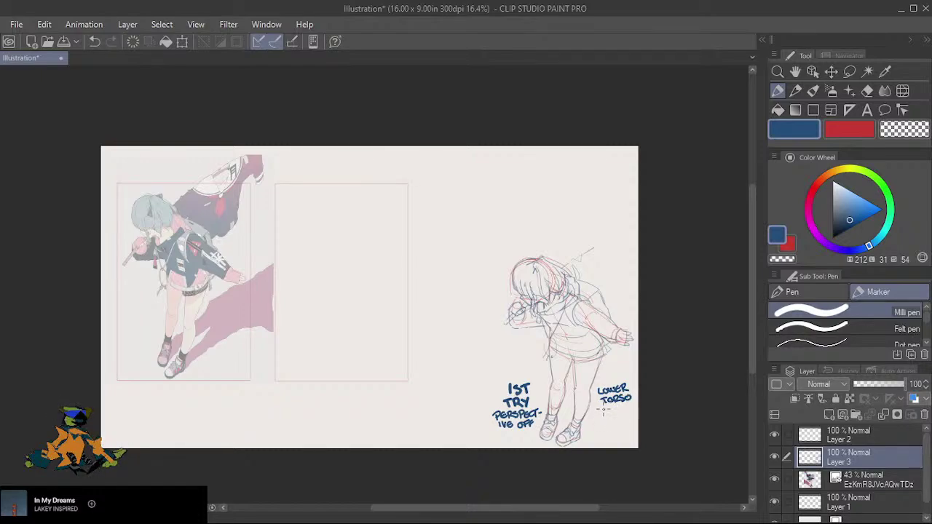
{"action": "left_click_drag", "start_coordinate": [604, 407], "coordinate": [610, 412]}
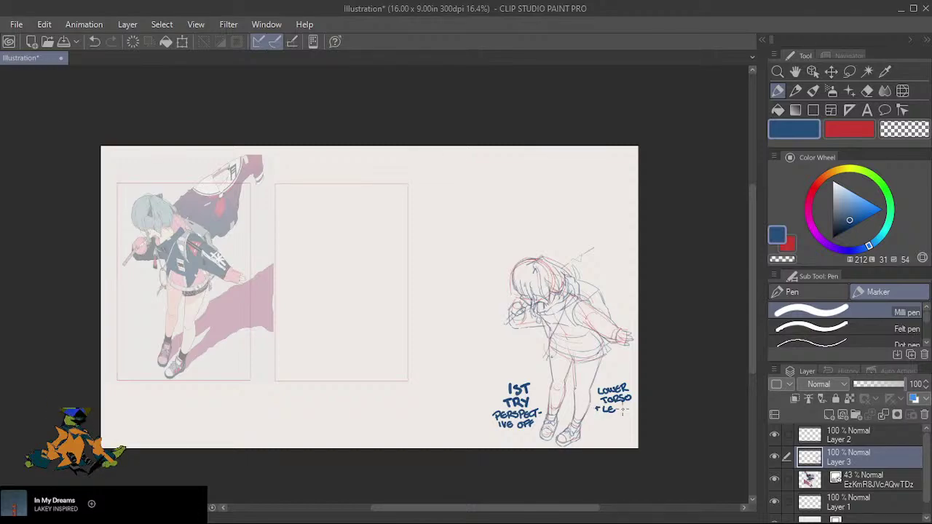
{"action": "mouse_move", "coordinate": [597, 416]}
{"action": "left_mouse_down"}
{"action": "mouse_move", "coordinate": [611, 421]}
{"action": "mouse_move", "coordinate": [599, 430]}
{"action": "mouse_move", "coordinate": [613, 432]}
{"action": "left_mouse_up"}
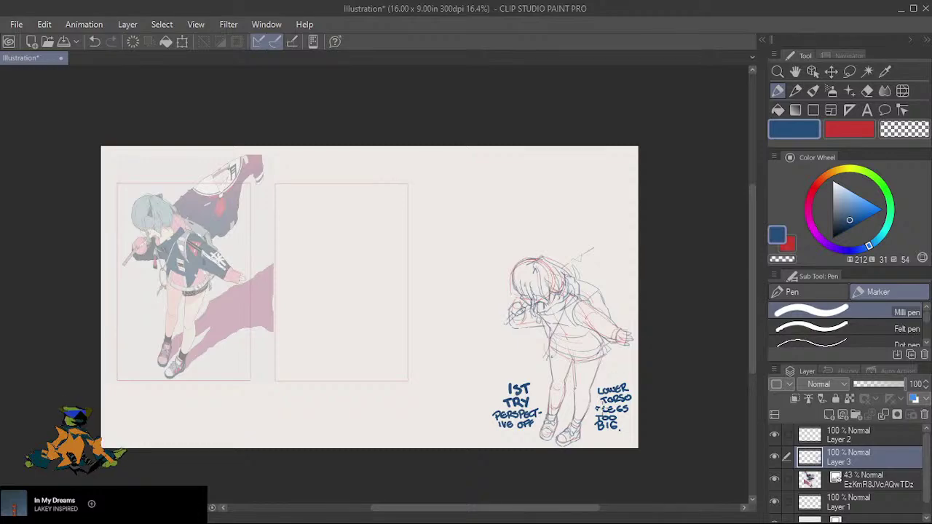
Switch to the Mechanical pencil, restore the reference image layer's opacity to 100%, and make Layer 3 active again.
{"action": "mouse_move", "coordinate": [582, 376]}
{"action": "left_mouse_down"}
{"action": "mouse_move", "coordinate": [597, 398]}
{"action": "mouse_move", "coordinate": [688, 372]}
{"action": "left_mouse_up"}
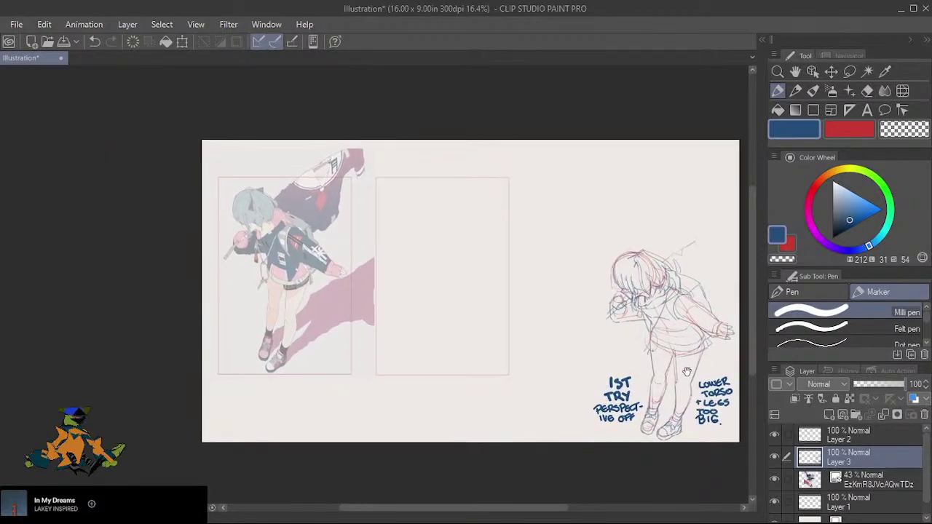
{"action": "scroll", "coordinate": [387, 251], "scroll_direction": "up", "scroll_amount": 4}
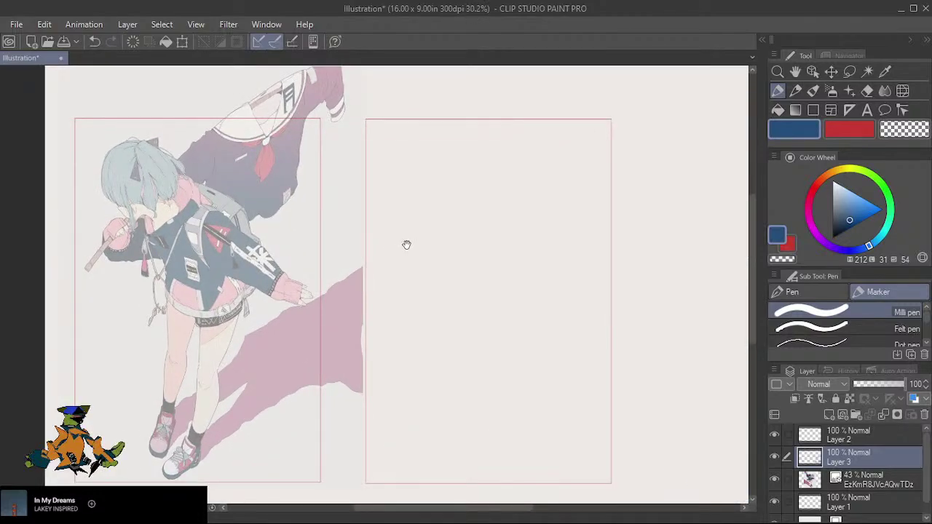
{"action": "left_click", "coordinate": [847, 56]}
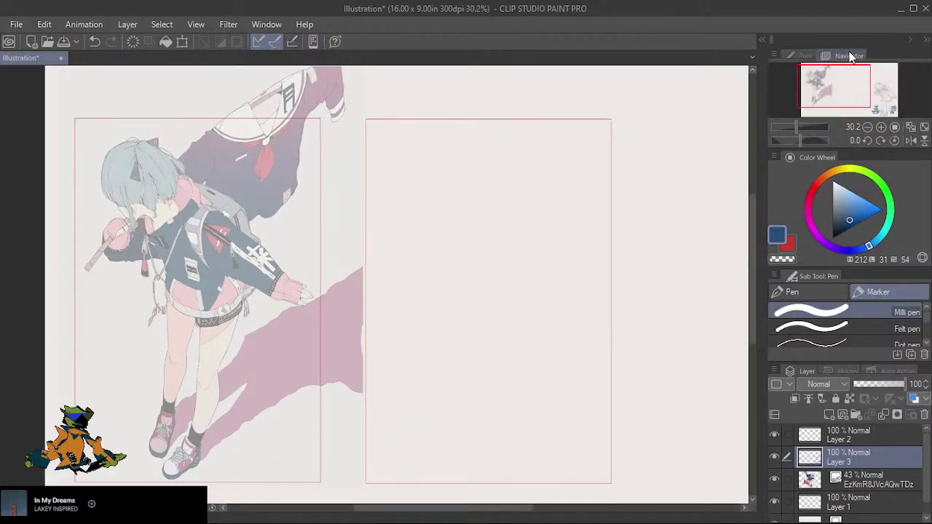
{"action": "left_click", "coordinate": [791, 54]}
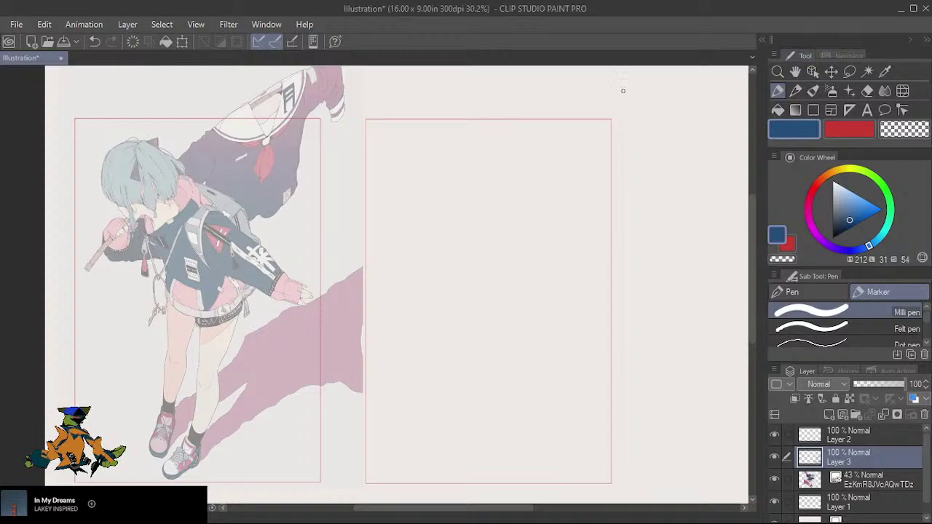
{"action": "left_click_drag", "start_coordinate": [490, 213], "coordinate": [497, 195]}
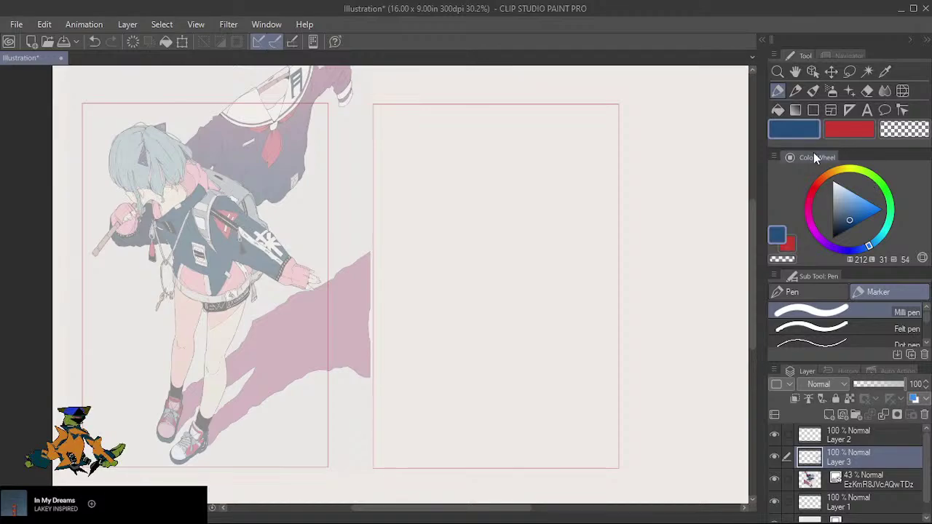
{"action": "left_click", "coordinate": [796, 92]}
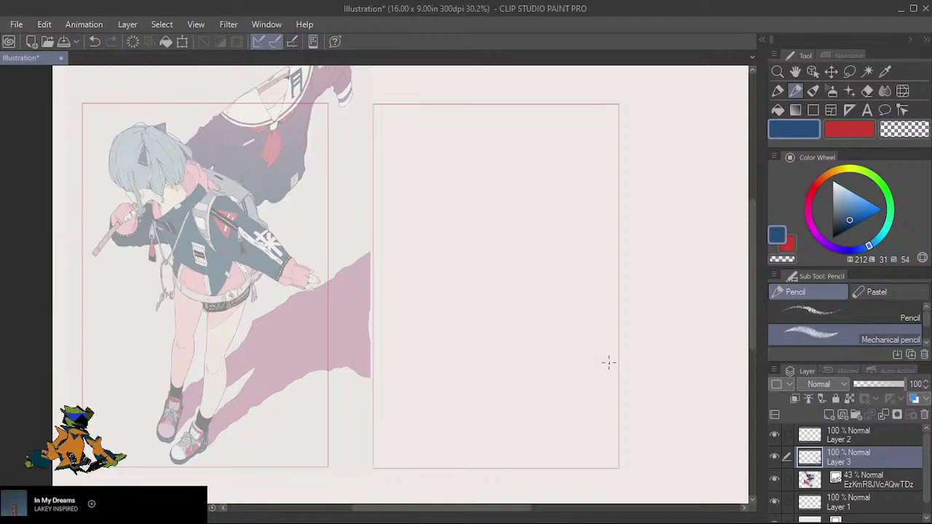
{"action": "mouse_move", "coordinate": [658, 371]}
{"action": "left_mouse_down"}
{"action": "mouse_move", "coordinate": [497, 347]}
{"action": "mouse_move", "coordinate": [440, 312]}
{"action": "mouse_move", "coordinate": [470, 265]}
{"action": "mouse_move", "coordinate": [520, 318]}
{"action": "mouse_move", "coordinate": [603, 364]}
{"action": "mouse_move", "coordinate": [627, 362]}
{"action": "left_mouse_up"}
{"action": "left_click", "coordinate": [867, 480]}
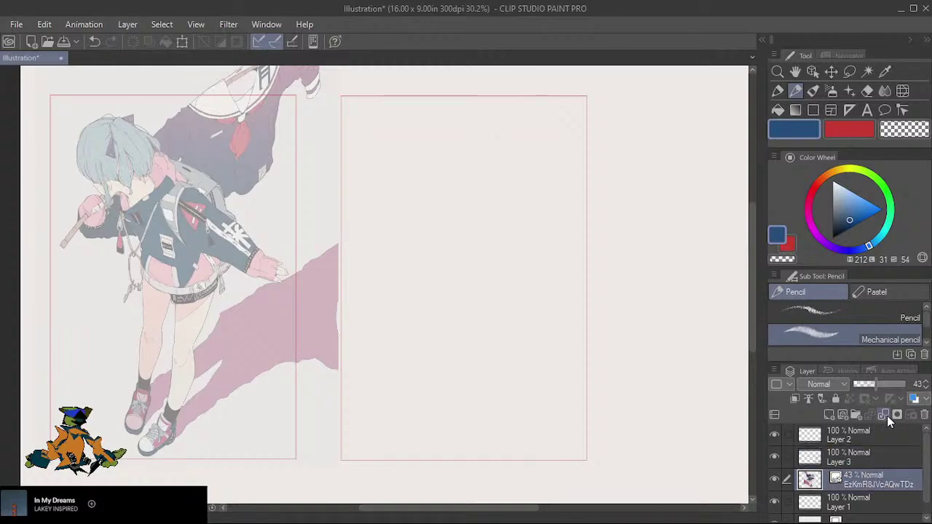
{"action": "left_click_drag", "start_coordinate": [874, 383], "coordinate": [908, 384]}
{"action": "left_click", "coordinate": [884, 453]}
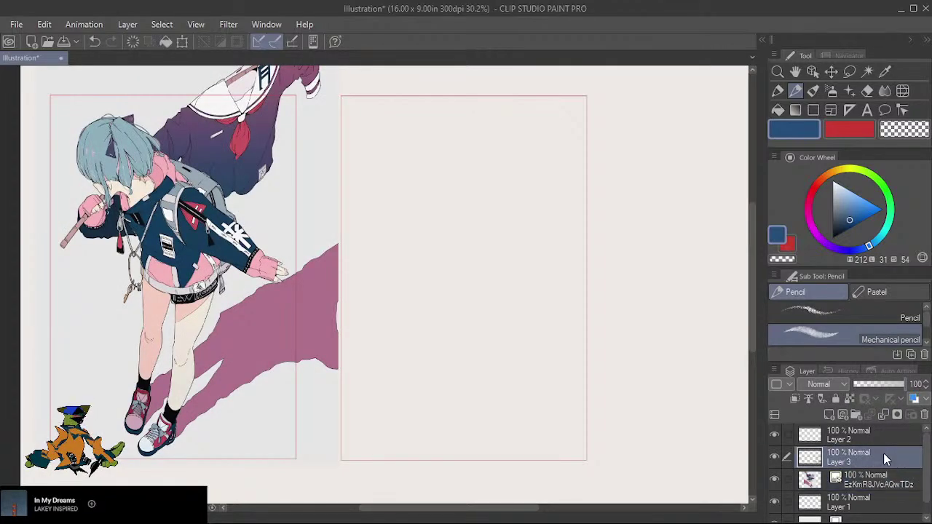
{"action": "scroll", "coordinate": [583, 315], "scroll_direction": "down", "scroll_amount": 2}
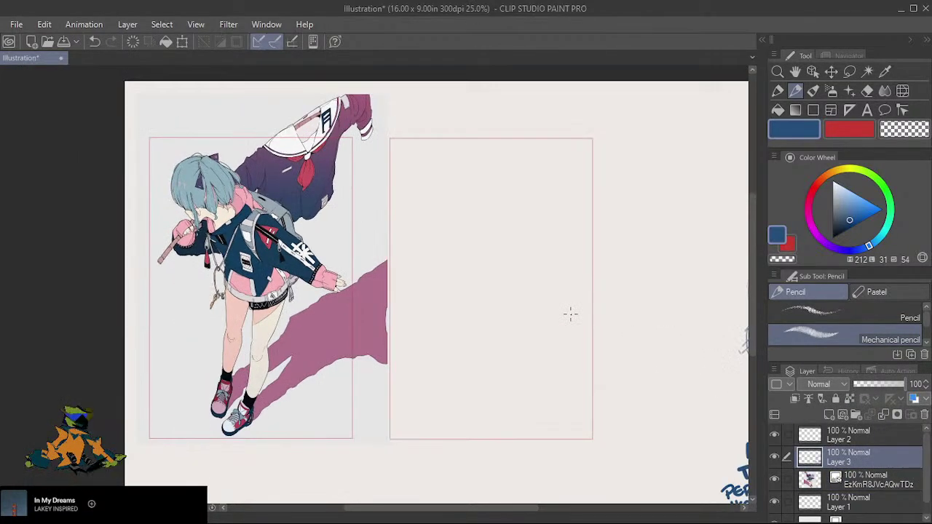
{"action": "scroll", "coordinate": [571, 312], "scroll_direction": "right", "scroll_amount": 1}
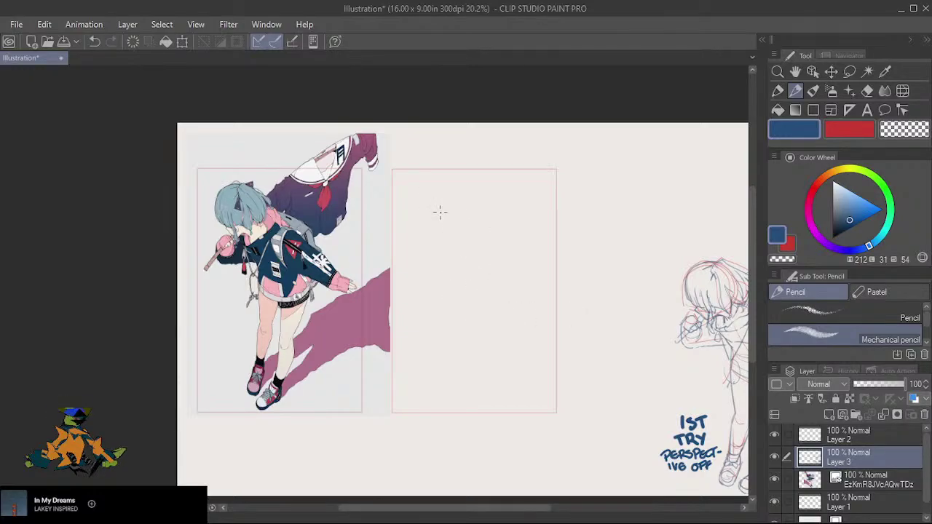
{"action": "key", "text": "ctrl+z"}
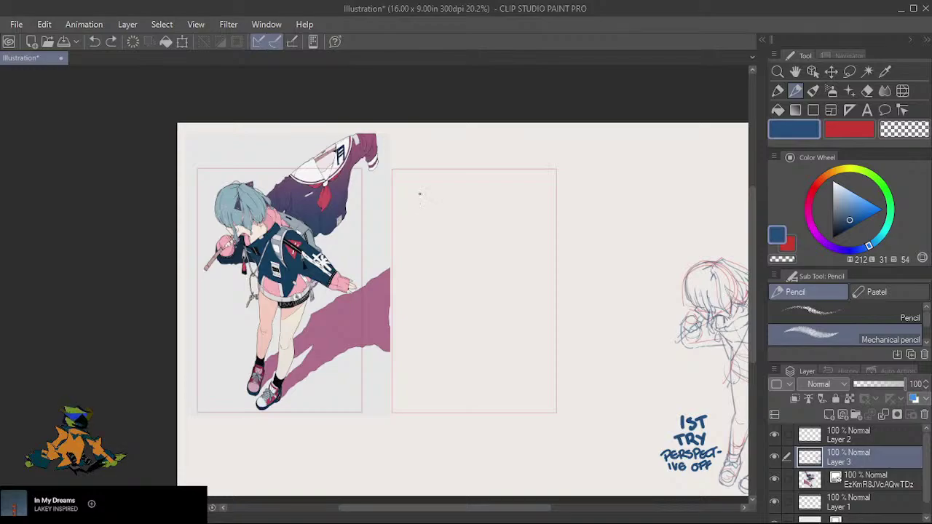
{"action": "left_click", "coordinate": [420, 193]}
{"action": "left_click_drag", "start_coordinate": [417, 194], "coordinate": [421, 220]}
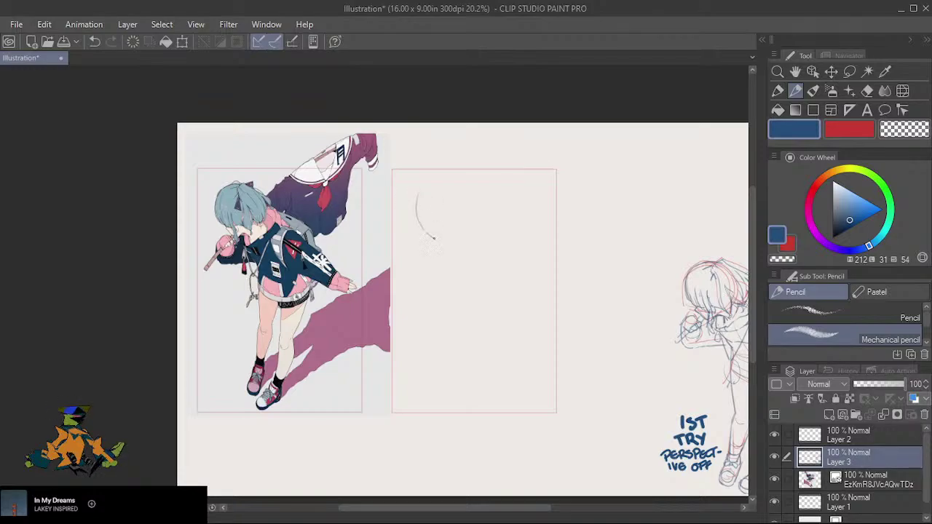
{"action": "key", "text": "ctrl+z"}
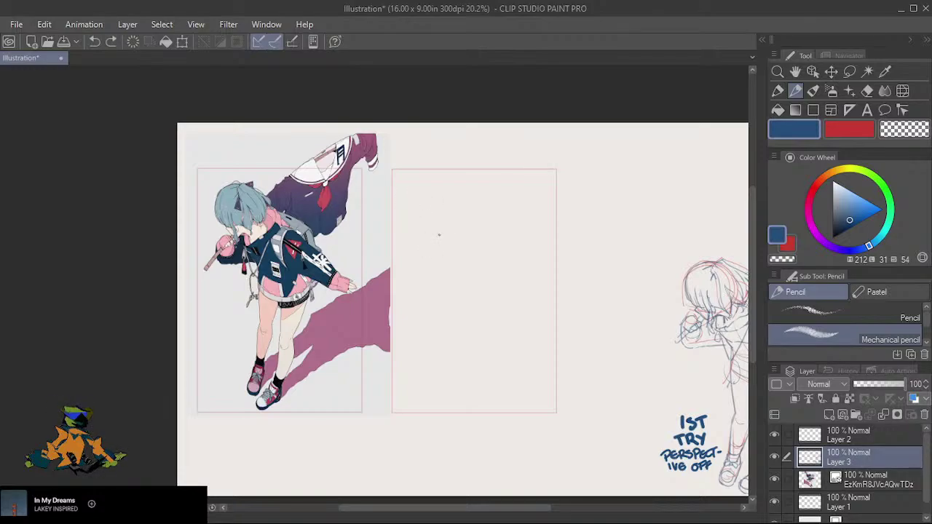
Sketch the head oval, upper torso and outstretched arm in red inside the empty frame, following the reference pose.
{"action": "key", "text": "x"}
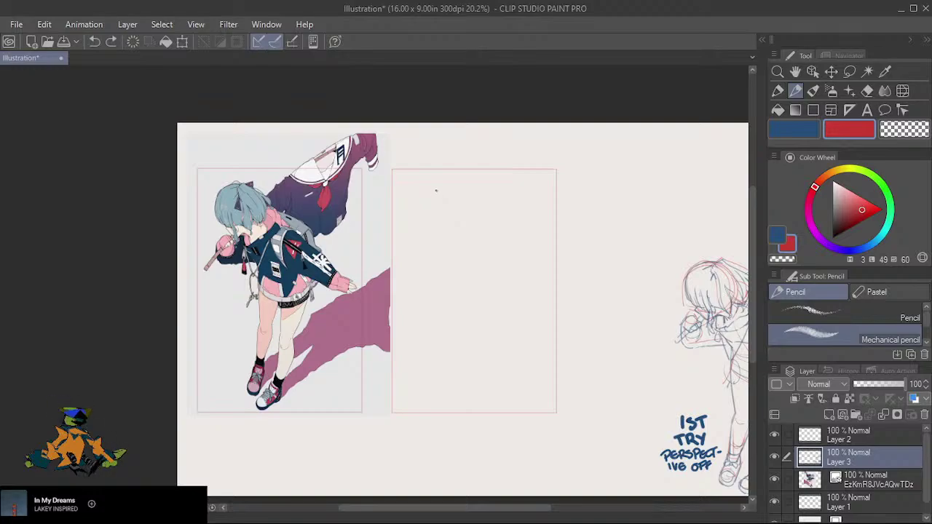
{"action": "left_click_drag", "start_coordinate": [418, 211], "coordinate": [432, 238]}
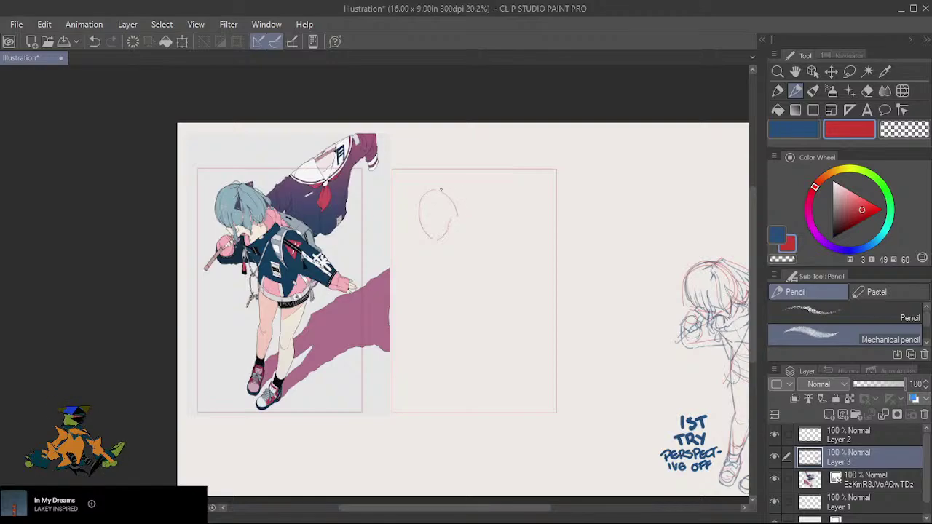
{"action": "left_click_drag", "start_coordinate": [440, 189], "coordinate": [455, 218]}
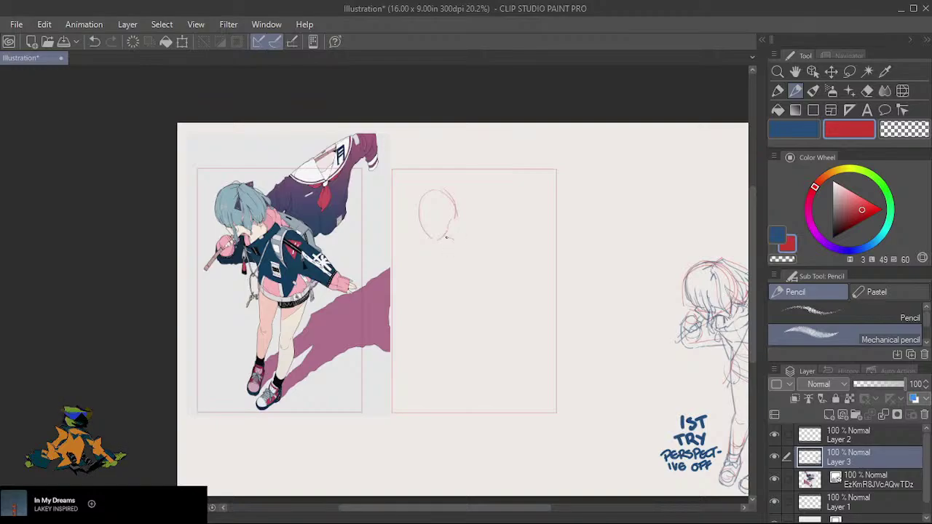
{"action": "mouse_move", "coordinate": [446, 236]}
{"action": "left_mouse_down"}
{"action": "mouse_move", "coordinate": [452, 260]}
{"action": "mouse_move", "coordinate": [496, 261]}
{"action": "left_mouse_up"}
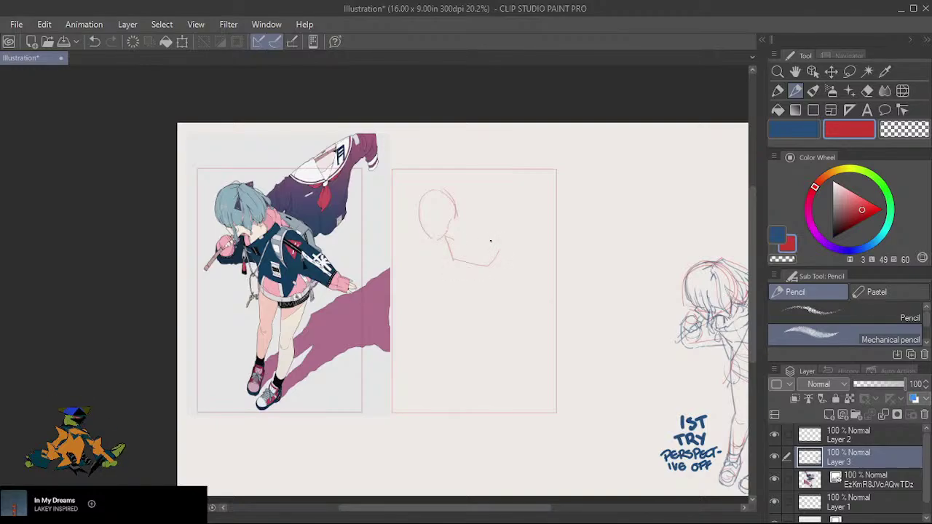
{"action": "mouse_move", "coordinate": [455, 211]}
{"action": "left_mouse_down"}
{"action": "mouse_move", "coordinate": [508, 240]}
{"action": "mouse_move", "coordinate": [542, 275]}
{"action": "left_mouse_up"}
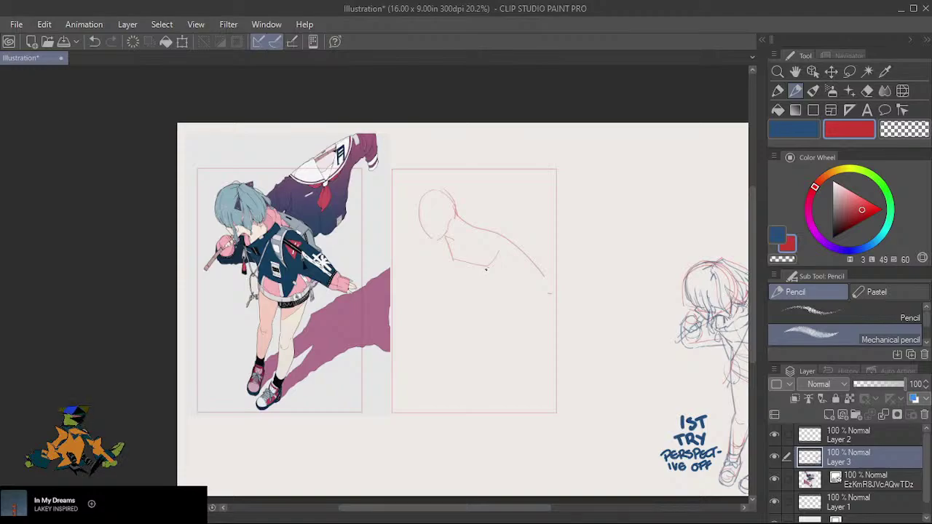
{"action": "left_click_drag", "start_coordinate": [486, 269], "coordinate": [539, 293]}
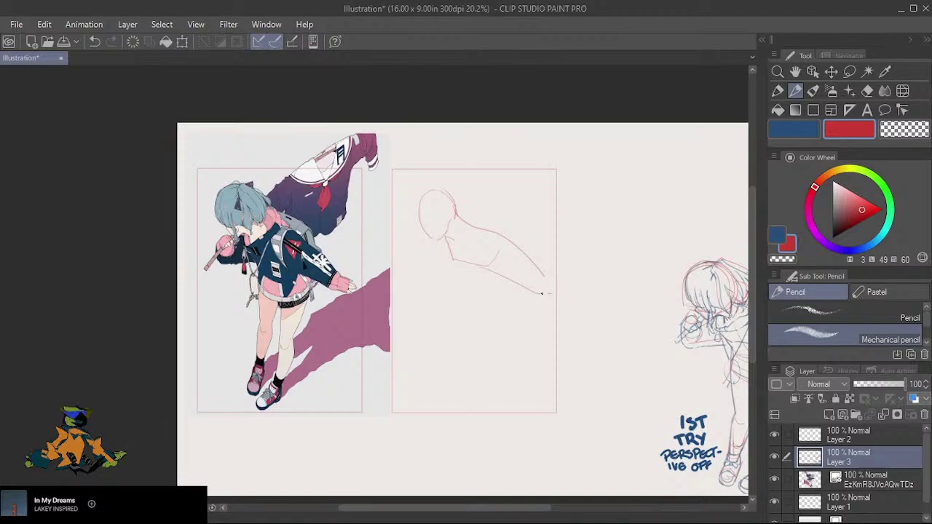
Lasso the red head, torso and arm sketch, shift it slightly toward the frame's reference-side edge, and clear the selection.
{"action": "key", "text": "ctrl+t"}
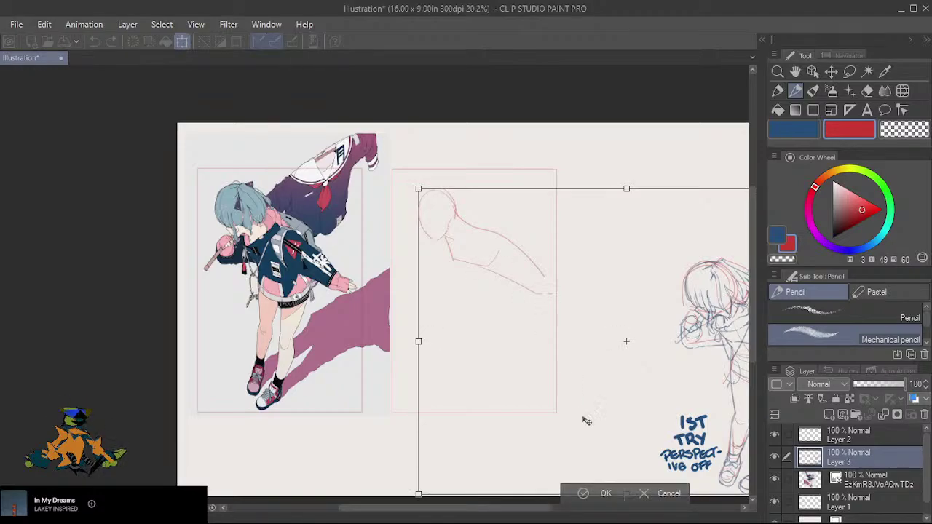
{"action": "left_click", "coordinate": [647, 490]}
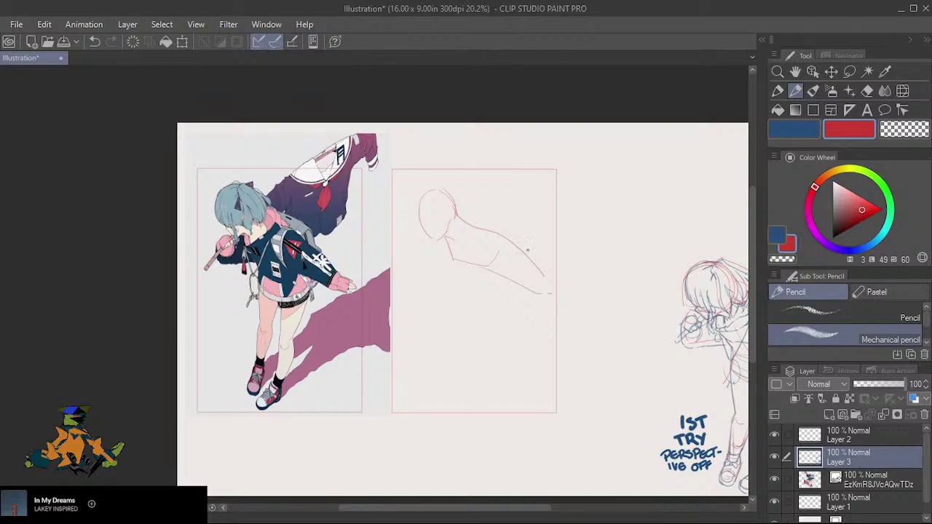
{"action": "key", "text": "m"}
{"action": "mouse_move", "coordinate": [523, 217]}
{"action": "left_mouse_down"}
{"action": "mouse_move", "coordinate": [450, 179]}
{"action": "mouse_move", "coordinate": [431, 181]}
{"action": "mouse_move", "coordinate": [410, 199]}
{"action": "mouse_move", "coordinate": [432, 264]}
{"action": "mouse_move", "coordinate": [522, 340]}
{"action": "mouse_move", "coordinate": [604, 295]}
{"action": "mouse_move", "coordinate": [536, 212]}
{"action": "left_mouse_up"}
{"action": "key", "text": "p"}
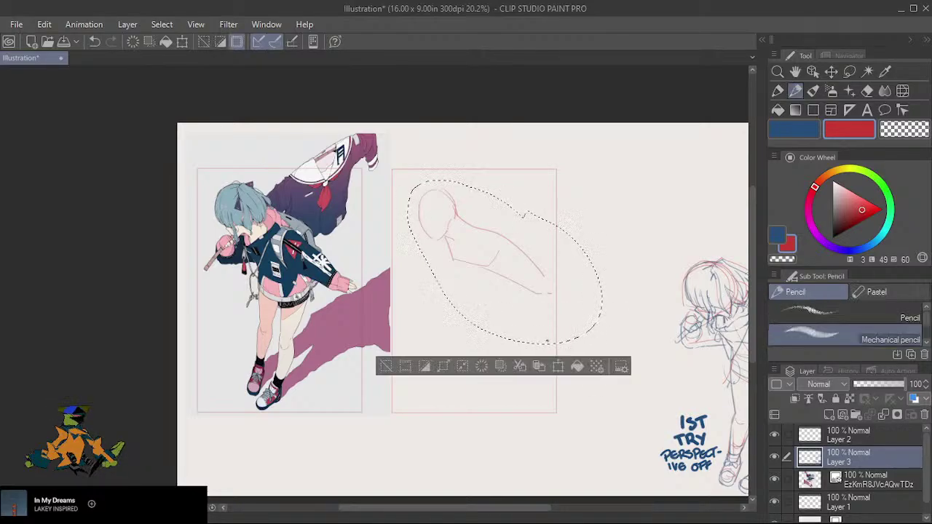
{"action": "left_click", "coordinate": [558, 366]}
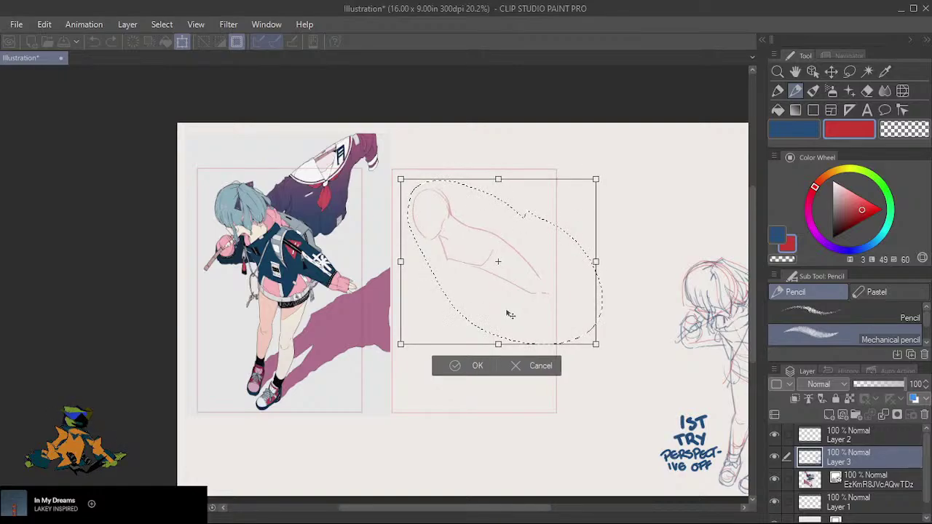
{"action": "left_click_drag", "start_coordinate": [507, 310], "coordinate": [510, 315]}
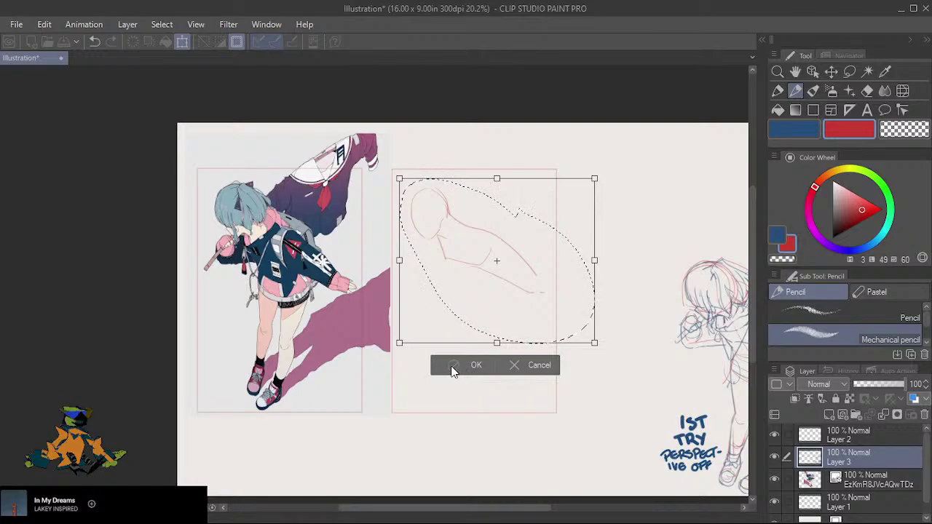
{"action": "left_click", "coordinate": [472, 366]}
{"action": "left_click", "coordinate": [377, 364]}
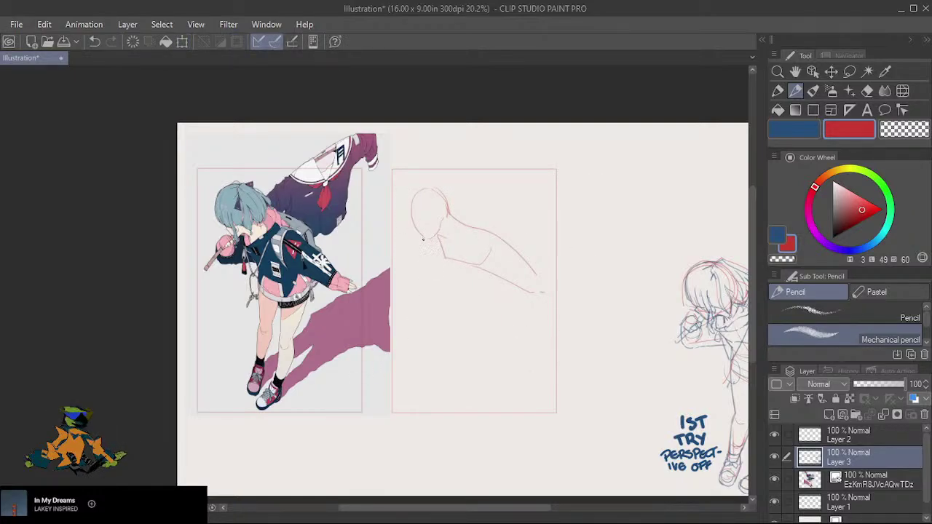
Sketch the raised bent arm with its held stick, plus the upper edge of the billowing garment behind the neck.
{"action": "mouse_move", "coordinate": [420, 237]}
{"action": "left_mouse_down"}
{"action": "mouse_move", "coordinate": [413, 247]}
{"action": "mouse_move", "coordinate": [424, 269]}
{"action": "mouse_move", "coordinate": [444, 260]}
{"action": "left_mouse_up"}
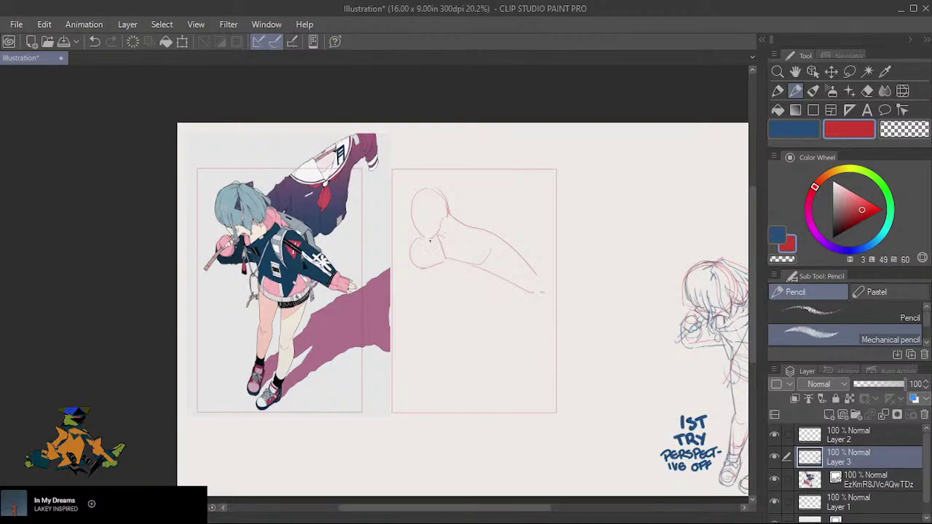
{"action": "mouse_move", "coordinate": [419, 237]}
{"action": "left_mouse_down"}
{"action": "mouse_move", "coordinate": [426, 243]}
{"action": "mouse_move", "coordinate": [404, 269]}
{"action": "left_mouse_up"}
{"action": "left_click_drag", "start_coordinate": [451, 210], "coordinate": [511, 169]}
Outline the hair around the head oval, with its fringe line and the edge falling behind the neck.
{"action": "mouse_move", "coordinate": [447, 198]}
{"action": "left_mouse_down"}
{"action": "mouse_move", "coordinate": [424, 191]}
{"action": "mouse_move", "coordinate": [415, 202]}
{"action": "mouse_move", "coordinate": [423, 191]}
{"action": "mouse_move", "coordinate": [409, 208]}
{"action": "left_mouse_up"}
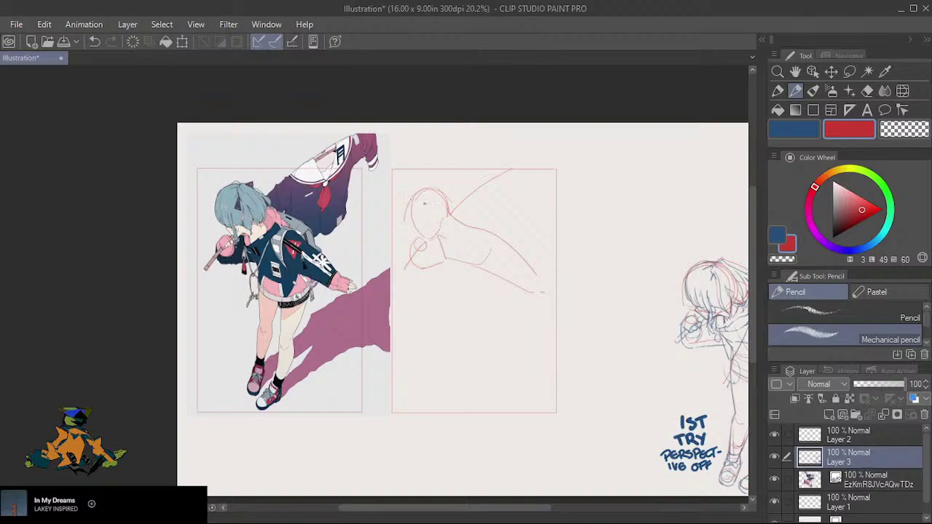
{"action": "key", "text": "ctrl+z"}
{"action": "mouse_move", "coordinate": [412, 192]}
{"action": "left_mouse_down"}
{"action": "mouse_move", "coordinate": [412, 229]}
{"action": "mouse_move", "coordinate": [403, 216]}
{"action": "mouse_move", "coordinate": [418, 231]}
{"action": "mouse_move", "coordinate": [449, 229]}
{"action": "mouse_move", "coordinate": [463, 212]}
{"action": "mouse_move", "coordinate": [429, 187]}
{"action": "left_mouse_up"}
{"action": "key", "text": "ctrl+z"}
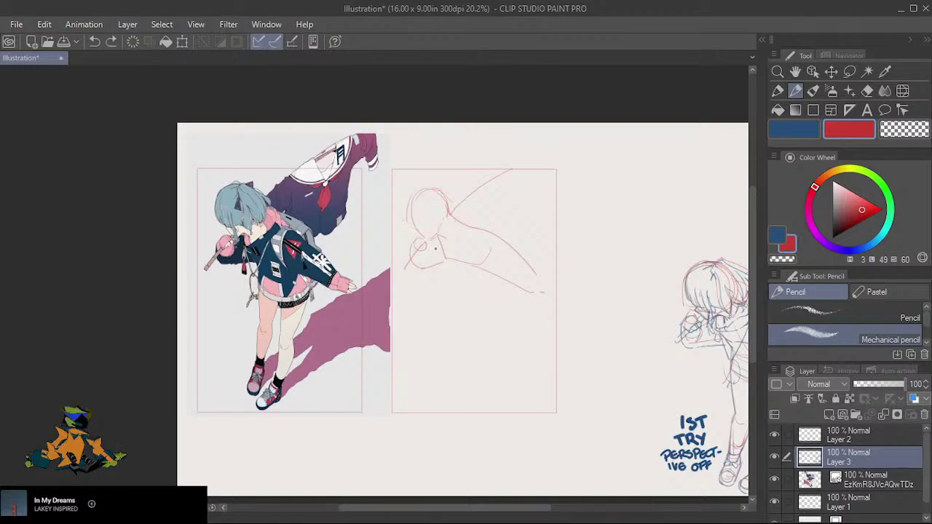
{"action": "left_click_drag", "start_coordinate": [411, 227], "coordinate": [441, 231]}
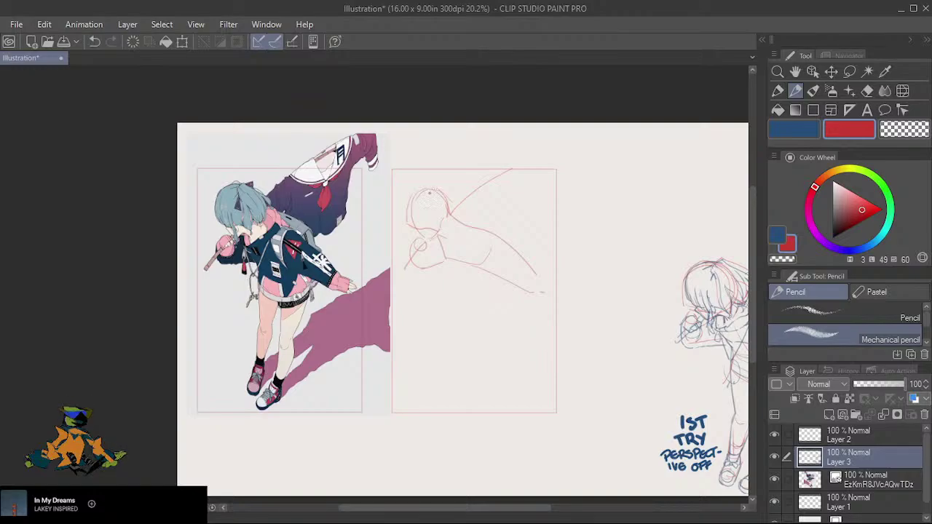
{"action": "left_click_drag", "start_coordinate": [429, 194], "coordinate": [462, 209]}
Block in the combined mass of the legs and add curved contours for the waist and jacket hem.
{"action": "left_click_drag", "start_coordinate": [442, 244], "coordinate": [451, 279]}
{"action": "left_click_drag", "start_coordinate": [450, 317], "coordinate": [444, 369]}
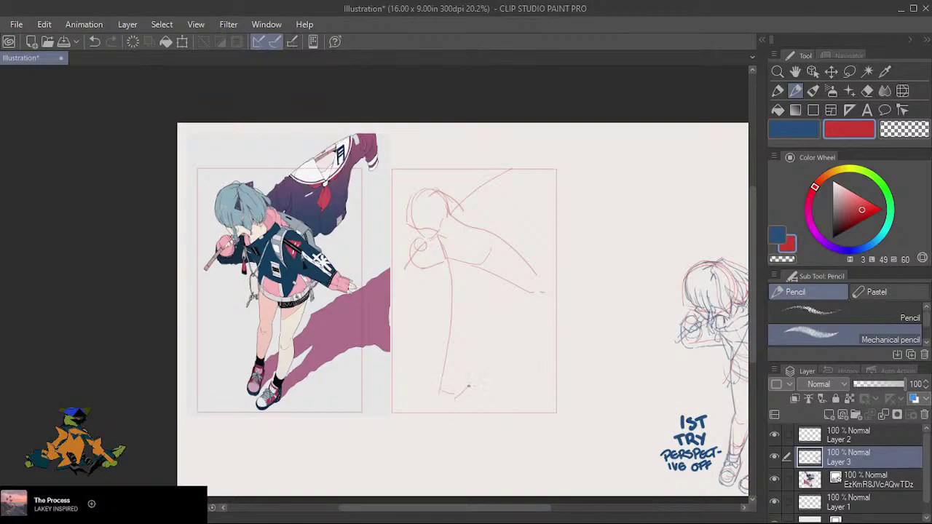
{"action": "left_click_drag", "start_coordinate": [470, 384], "coordinate": [481, 286]}
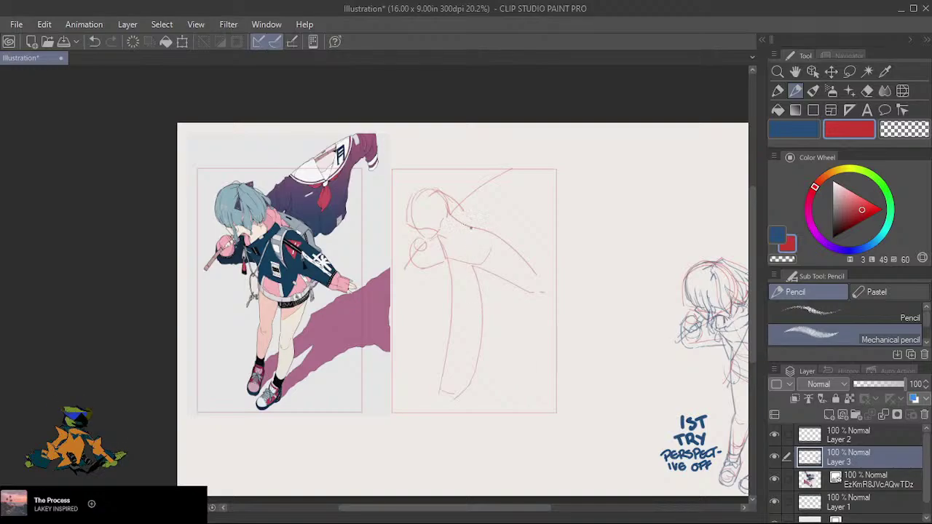
{"action": "mouse_move", "coordinate": [478, 242]}
{"action": "left_mouse_down"}
{"action": "mouse_move", "coordinate": [495, 287]}
{"action": "mouse_move", "coordinate": [503, 277]}
{"action": "mouse_move", "coordinate": [488, 294]}
{"action": "mouse_move", "coordinate": [454, 295]}
{"action": "mouse_move", "coordinate": [441, 283]}
{"action": "mouse_move", "coordinate": [444, 265]}
{"action": "mouse_move", "coordinate": [462, 271]}
{"action": "mouse_move", "coordinate": [494, 263]}
{"action": "mouse_move", "coordinate": [471, 274]}
{"action": "mouse_move", "coordinate": [446, 268]}
{"action": "mouse_move", "coordinate": [483, 284]}
{"action": "left_mouse_up"}
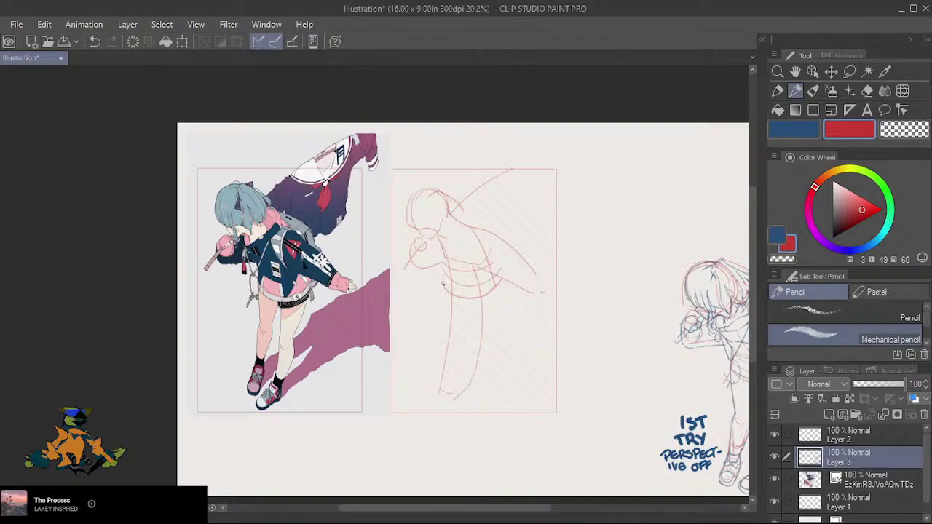
{"action": "left_click_drag", "start_coordinate": [508, 283], "coordinate": [451, 295]}
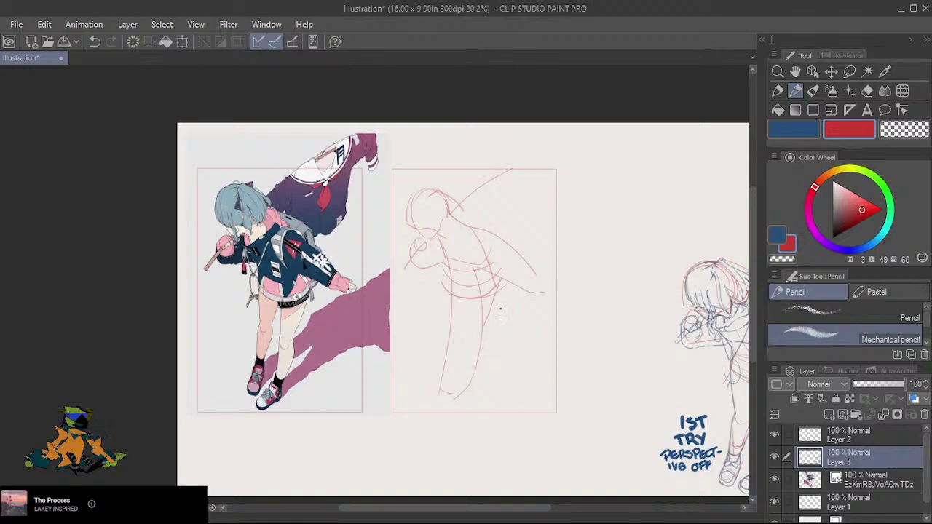
Sketch both legs separately from the hem down to the ankles, redrawing strokes that miss the reference pose.
{"action": "key", "text": "ctrl+z"}
{"action": "left_click_drag", "start_coordinate": [498, 294], "coordinate": [474, 389]}
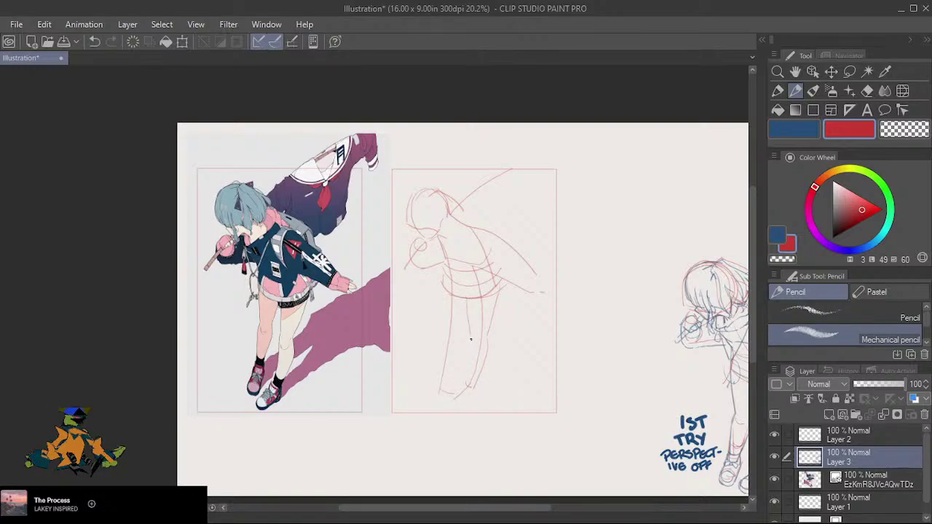
{"action": "key", "text": "ctrl+z"}
{"action": "left_click_drag", "start_coordinate": [445, 331], "coordinate": [446, 332]}
{"action": "left_click_drag", "start_coordinate": [459, 338], "coordinate": [448, 373]}
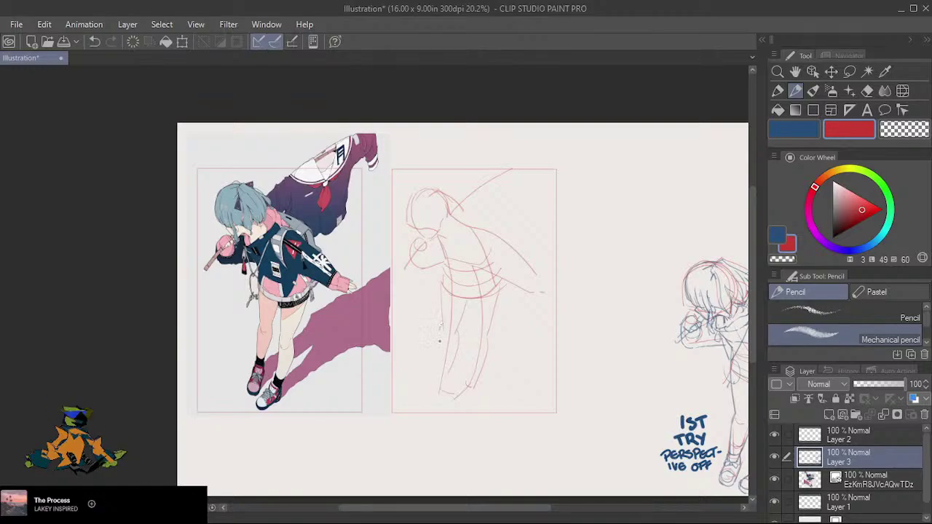
{"action": "key", "text": "ctrl+z"}
{"action": "left_click_drag", "start_coordinate": [440, 328], "coordinate": [450, 370]}
{"action": "key", "text": "ctrl+z"}
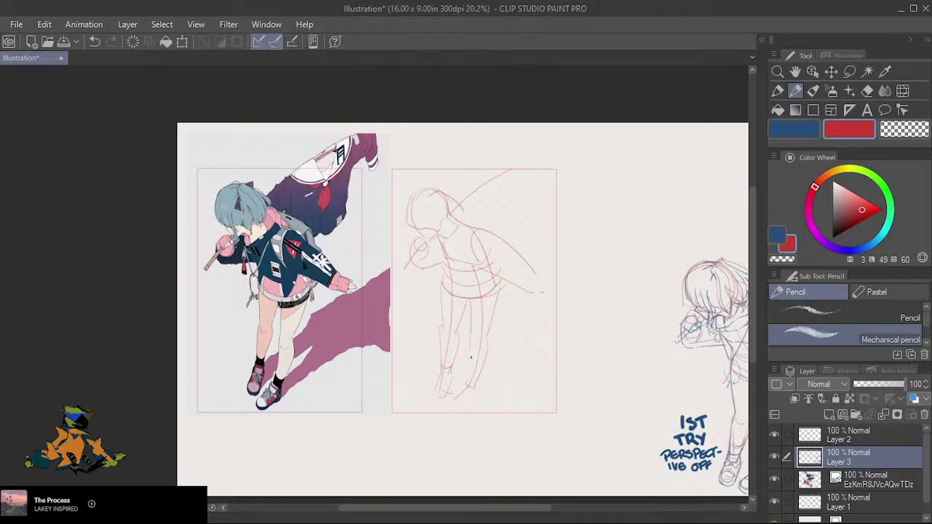
Draw the forward leg's shin and shoe, and strengthen the other leg's outer edge and the front of the torso.
{"action": "left_click_drag", "start_coordinate": [470, 344], "coordinate": [466, 382]}
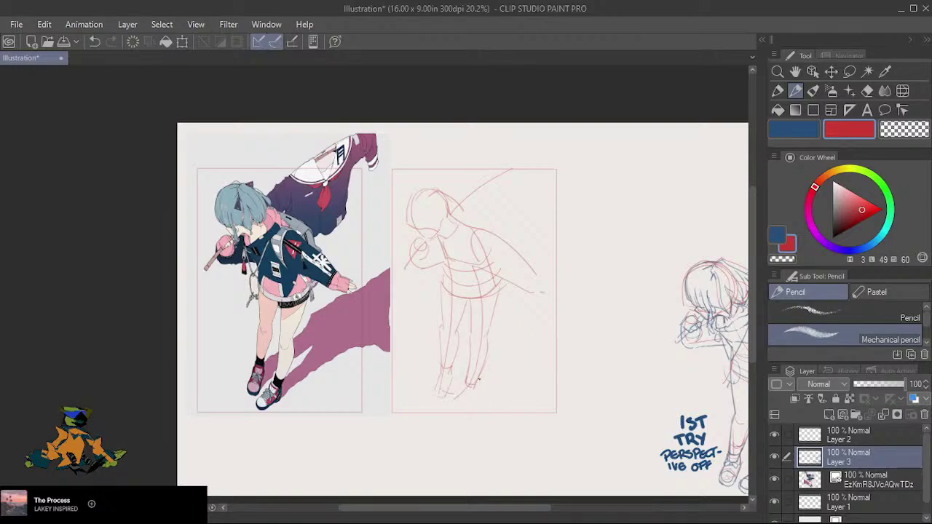
{"action": "mouse_move", "coordinate": [473, 387]}
{"action": "left_mouse_down"}
{"action": "mouse_move", "coordinate": [475, 400]}
{"action": "mouse_move", "coordinate": [458, 410]}
{"action": "left_mouse_up"}
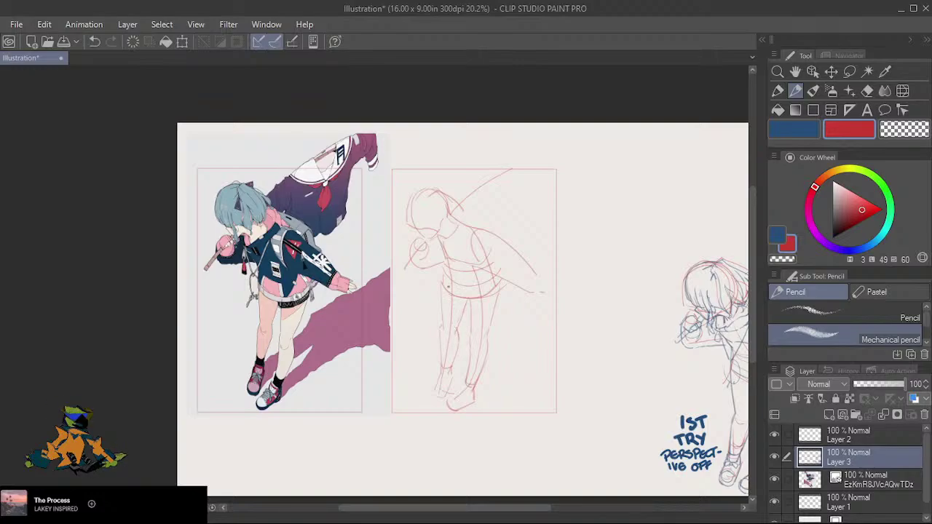
{"action": "left_click_drag", "start_coordinate": [443, 295], "coordinate": [445, 333]}
{"action": "left_click_drag", "start_coordinate": [443, 291], "coordinate": [445, 332]}
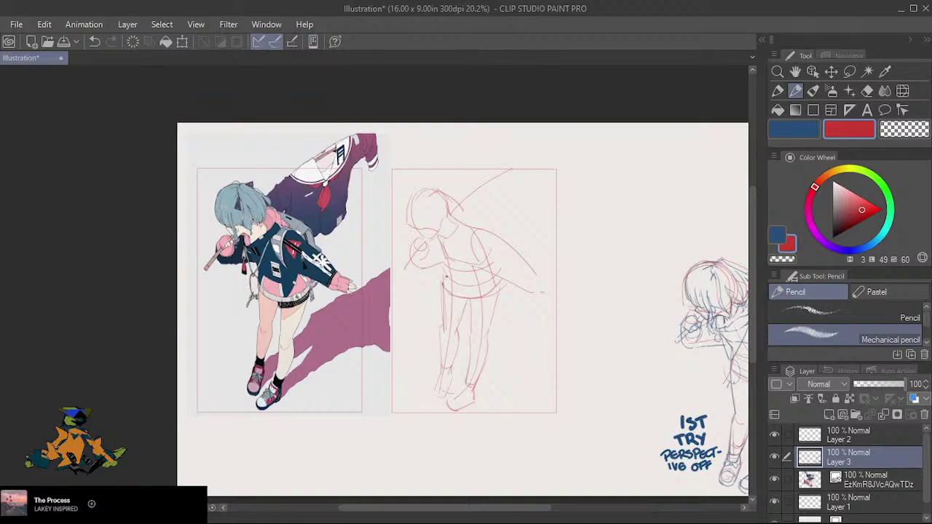
{"action": "key", "text": "ctrl+z"}
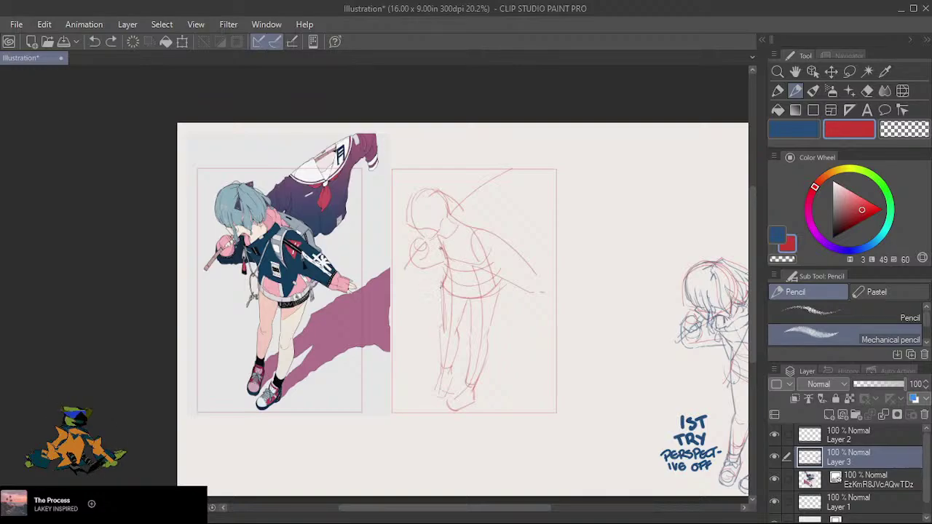
{"action": "left_click_drag", "start_coordinate": [440, 248], "coordinate": [441, 255]}
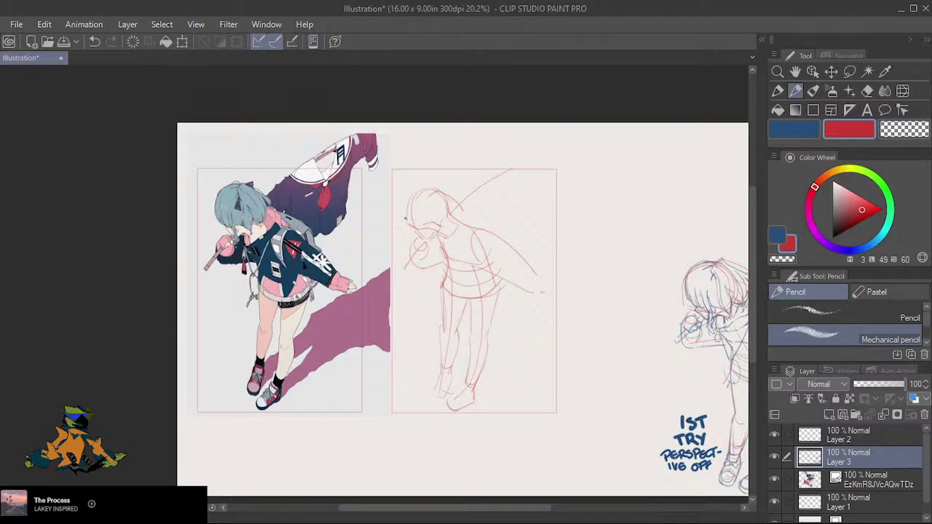
Reinforce the hair outline over the crown and face side, and mark the cuff and hand of the outstretched arm.
{"action": "left_click_drag", "start_coordinate": [418, 191], "coordinate": [403, 222]}
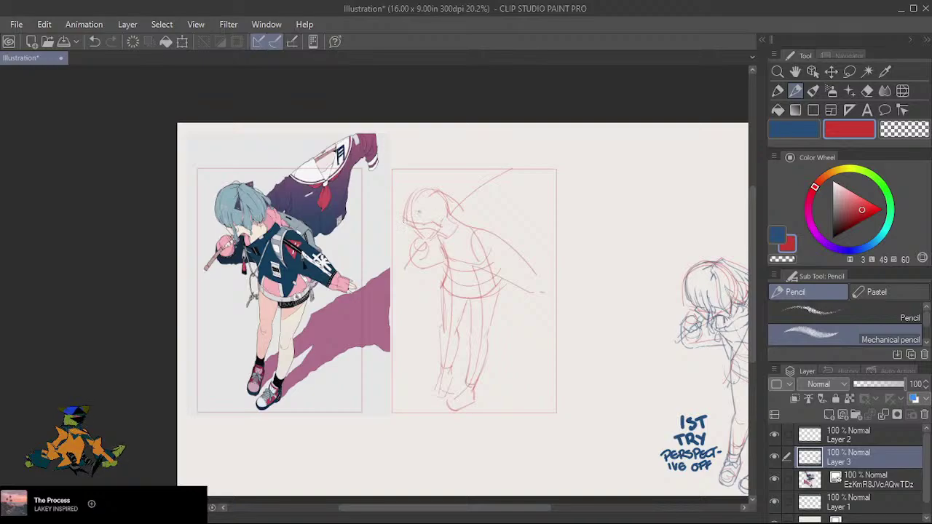
{"action": "left_click_drag", "start_coordinate": [417, 191], "coordinate": [437, 187]}
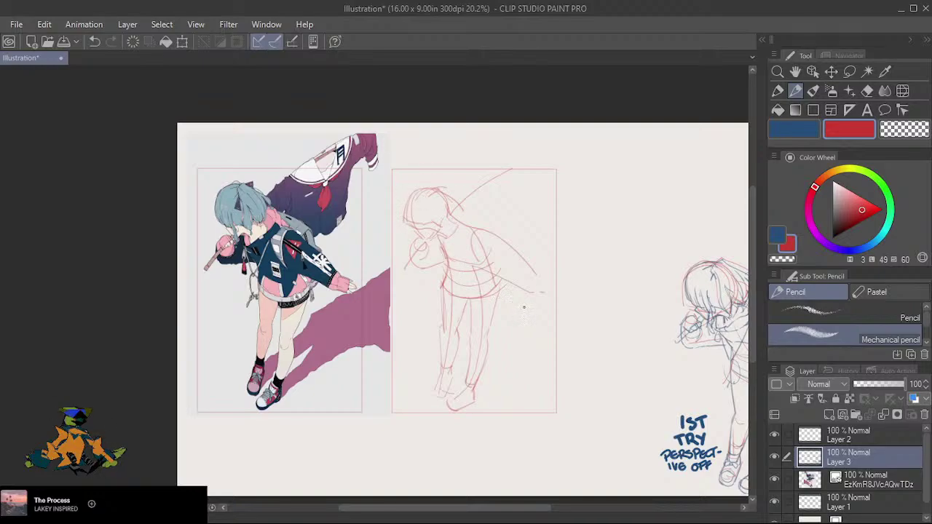
{"action": "mouse_move", "coordinate": [522, 275]}
{"action": "left_mouse_down"}
{"action": "mouse_move", "coordinate": [543, 293]}
{"action": "mouse_move", "coordinate": [549, 282]}
{"action": "left_mouse_up"}
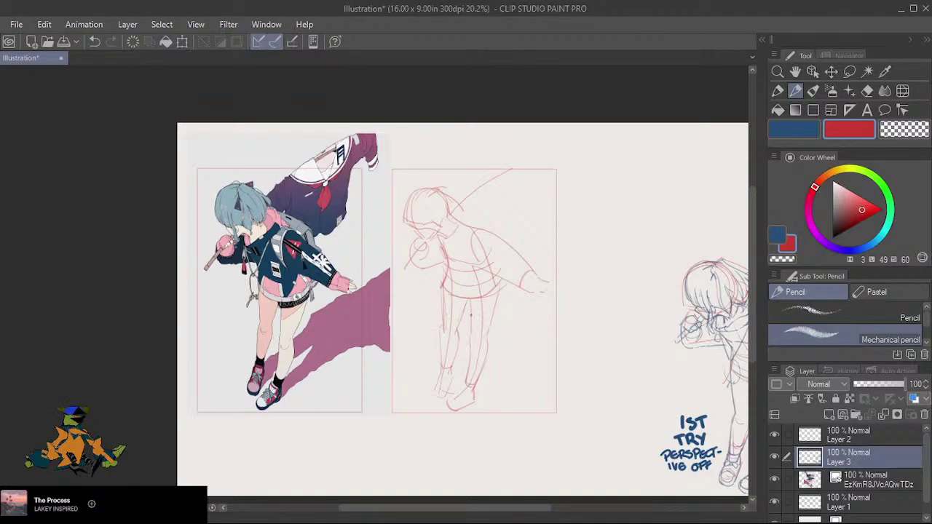
Sketch the outline of the cast shadow on the ground, running diagonally from the feet past the outstretched hand.
{"action": "scroll", "coordinate": [470, 314], "scroll_direction": "up", "scroll_amount": 1}
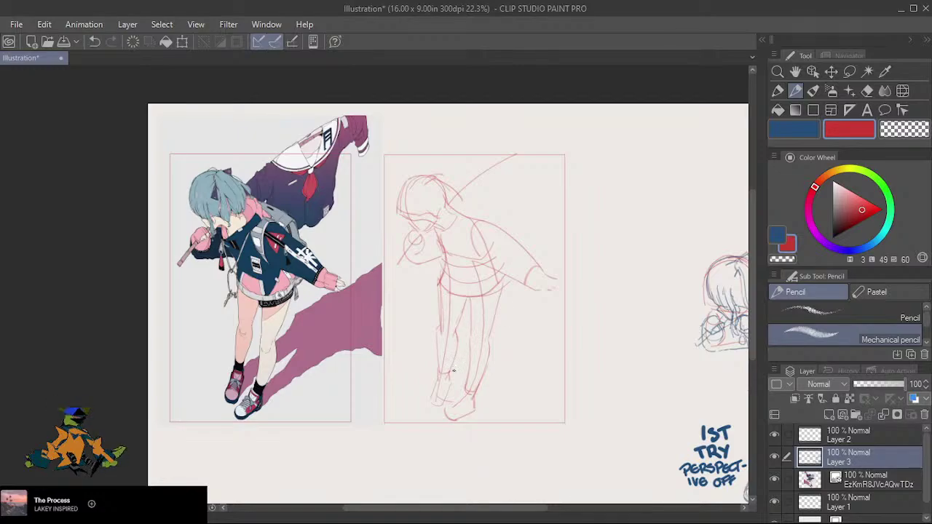
{"action": "mouse_move", "coordinate": [448, 378]}
{"action": "left_mouse_down"}
{"action": "mouse_move", "coordinate": [501, 338]}
{"action": "mouse_move", "coordinate": [511, 315]}
{"action": "mouse_move", "coordinate": [578, 277]}
{"action": "left_mouse_up"}
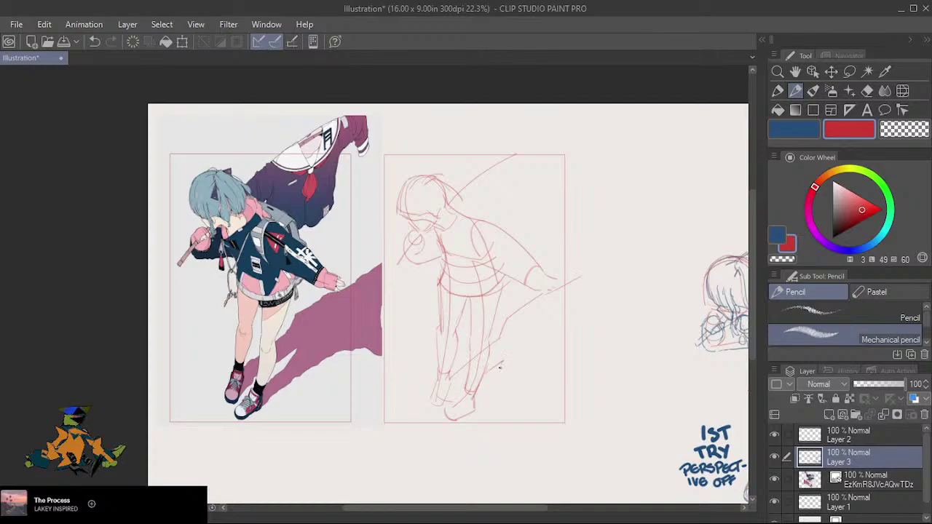
{"action": "left_click_drag", "start_coordinate": [496, 376], "coordinate": [477, 392]}
{"action": "left_click_drag", "start_coordinate": [493, 400], "coordinate": [556, 356]}
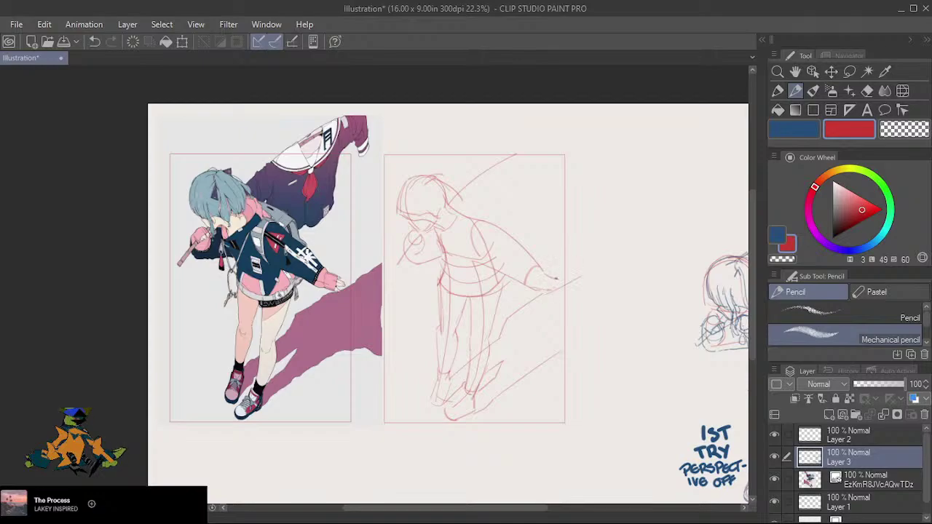
Refine the outstretched hand, firm up the sleeve's upper contour, and add a strap line across the chest.
{"action": "left_click_drag", "start_coordinate": [553, 274], "coordinate": [549, 291]}
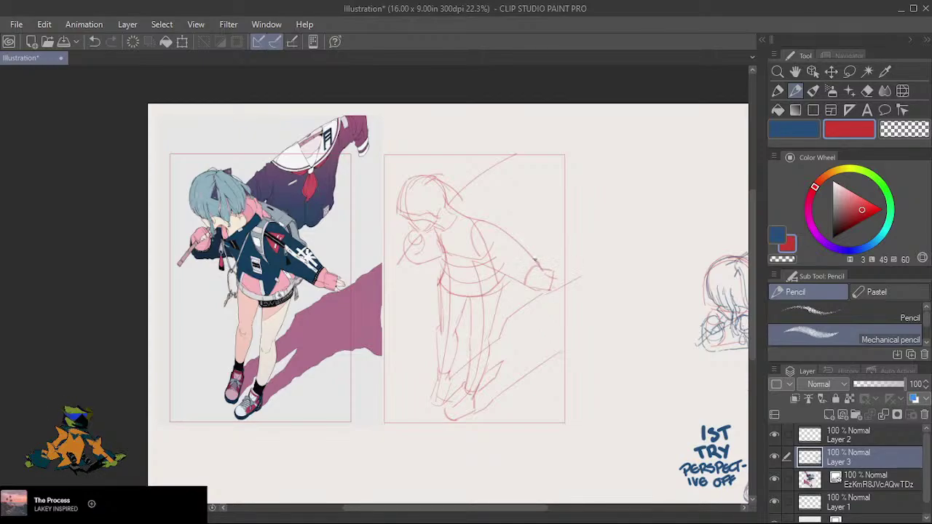
{"action": "mouse_move", "coordinate": [535, 259]}
{"action": "left_mouse_down"}
{"action": "mouse_move", "coordinate": [487, 220]}
{"action": "mouse_move", "coordinate": [475, 225]}
{"action": "mouse_move", "coordinate": [480, 268]}
{"action": "mouse_move", "coordinate": [460, 228]}
{"action": "left_mouse_up"}
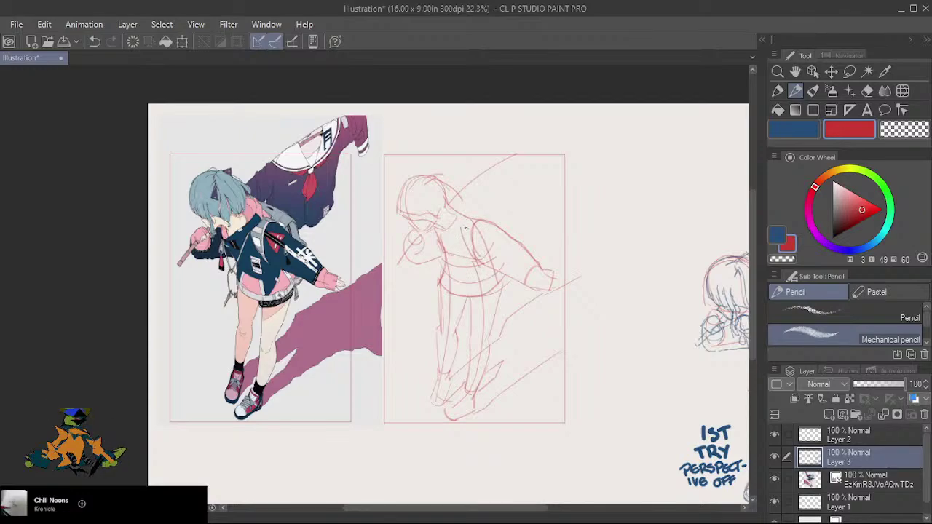
{"action": "left_click_drag", "start_coordinate": [469, 221], "coordinate": [447, 238]}
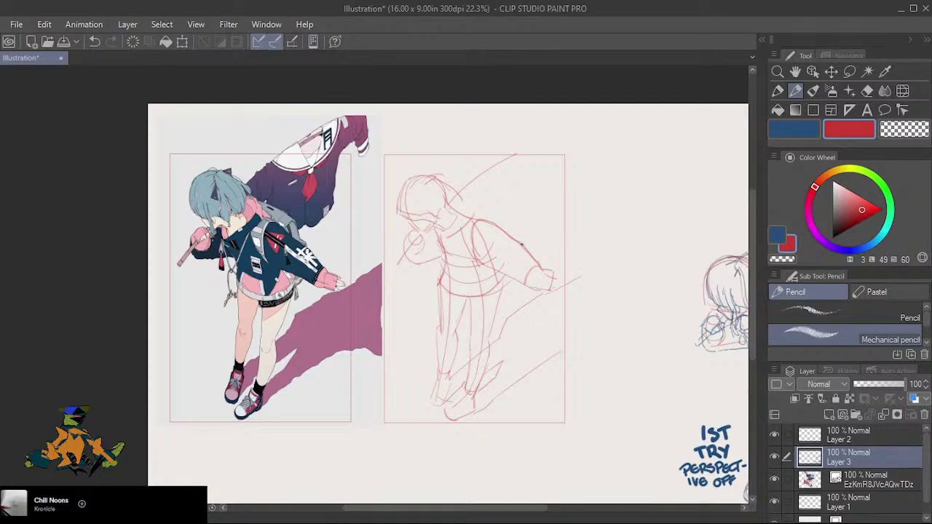
Sketch the hood and backpack edge behind the shoulder and the billowing garment's far contour, undoing misplaced strokes.
{"action": "mouse_move", "coordinate": [522, 245]}
{"action": "left_mouse_down"}
{"action": "mouse_move", "coordinate": [499, 208]}
{"action": "mouse_move", "coordinate": [463, 195]}
{"action": "left_mouse_up"}
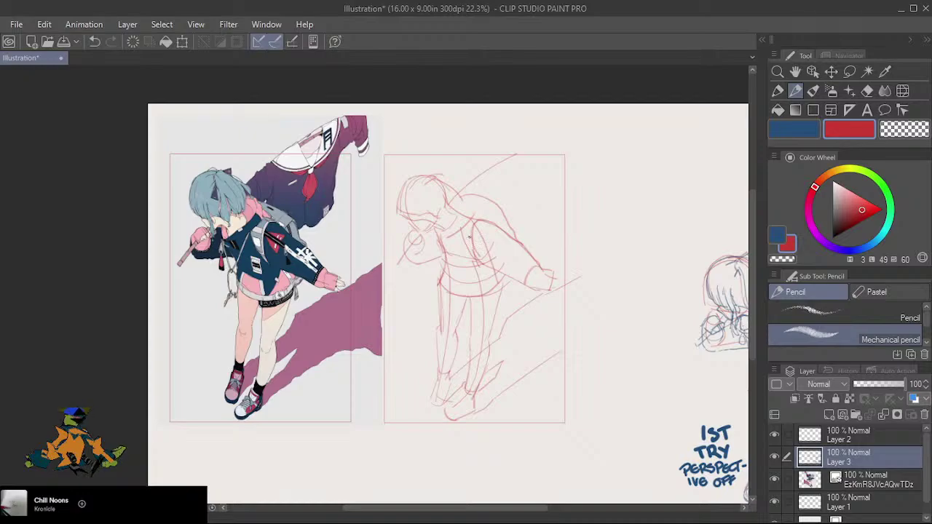
{"action": "key", "text": "ctrl+z"}
{"action": "left_click_drag", "start_coordinate": [517, 242], "coordinate": [498, 212]}
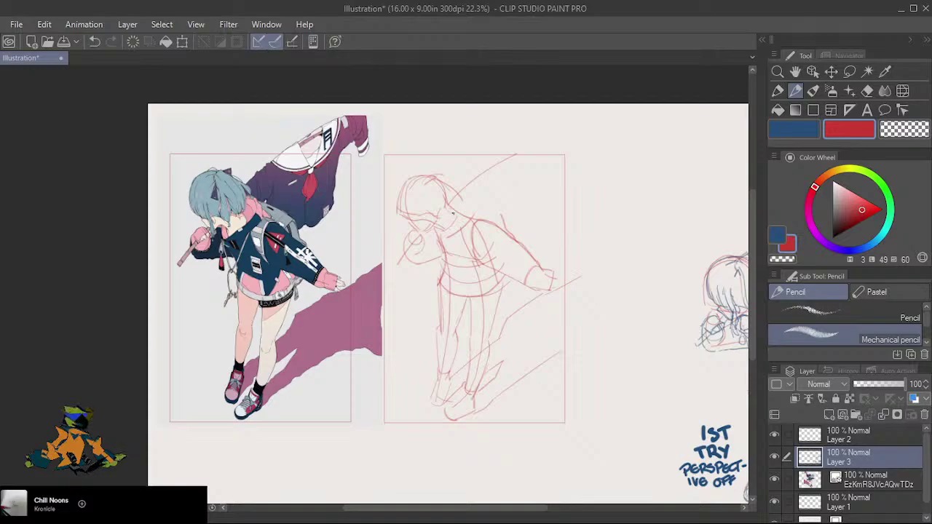
{"action": "mouse_move", "coordinate": [445, 200]}
{"action": "left_mouse_down"}
{"action": "mouse_move", "coordinate": [474, 198]}
{"action": "mouse_move", "coordinate": [452, 233]}
{"action": "left_mouse_up"}
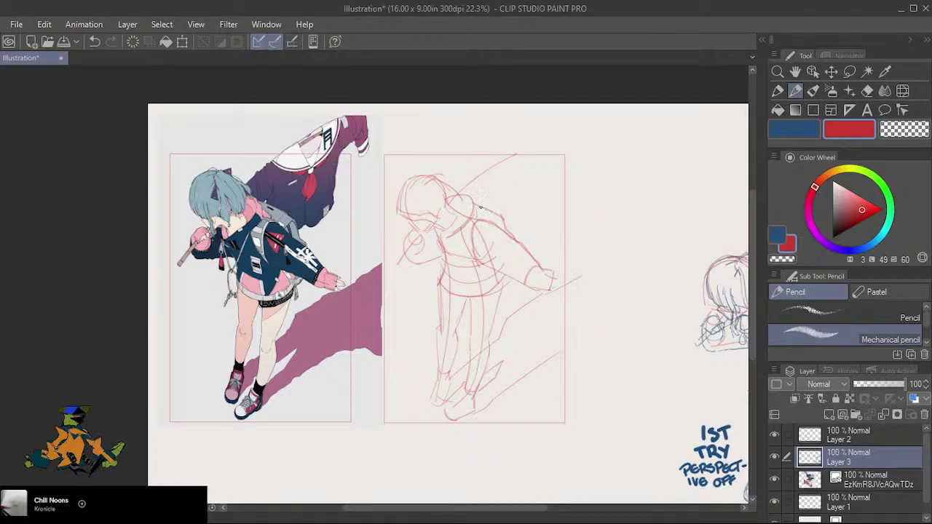
{"action": "key", "text": "ctrl+z"}
{"action": "mouse_move", "coordinate": [469, 201]}
{"action": "left_mouse_down"}
{"action": "mouse_move", "coordinate": [506, 216]}
{"action": "mouse_move", "coordinate": [514, 236]}
{"action": "mouse_move", "coordinate": [557, 155]}
{"action": "mouse_move", "coordinate": [550, 206]}
{"action": "mouse_move", "coordinate": [511, 224]}
{"action": "left_mouse_up"}
{"action": "key", "text": "ctrl+z"}
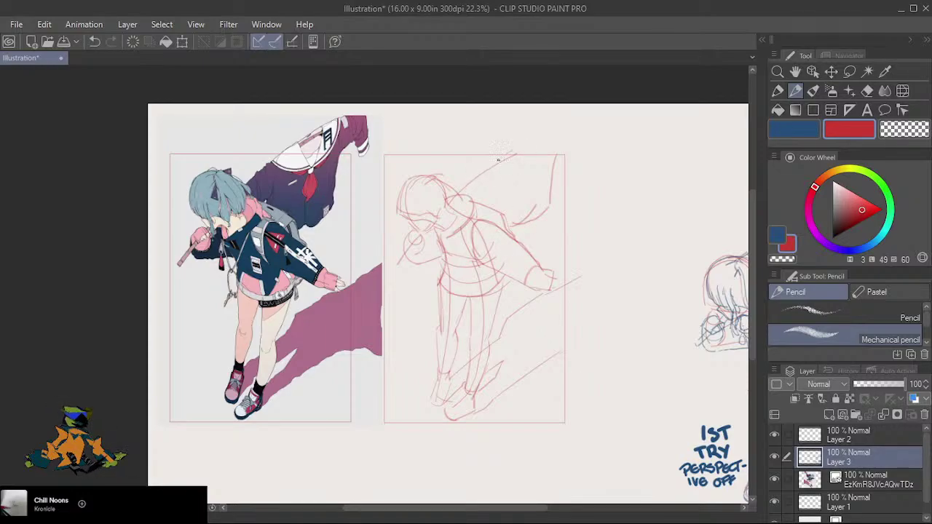
Reinforce the upper contour of the billowing garment, from above the frame down to the shoulder.
{"action": "left_click_drag", "start_coordinate": [498, 159], "coordinate": [460, 192]}
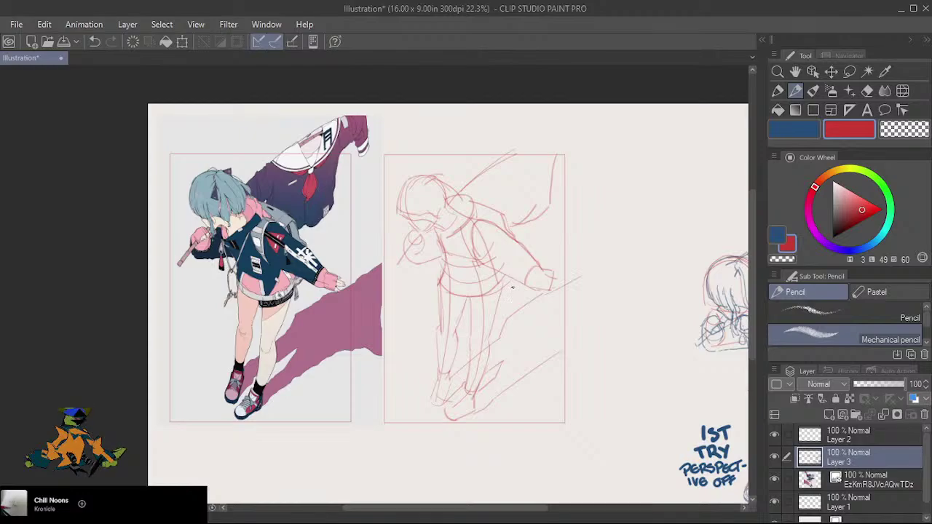
{"action": "key", "text": "ctrl+t"}
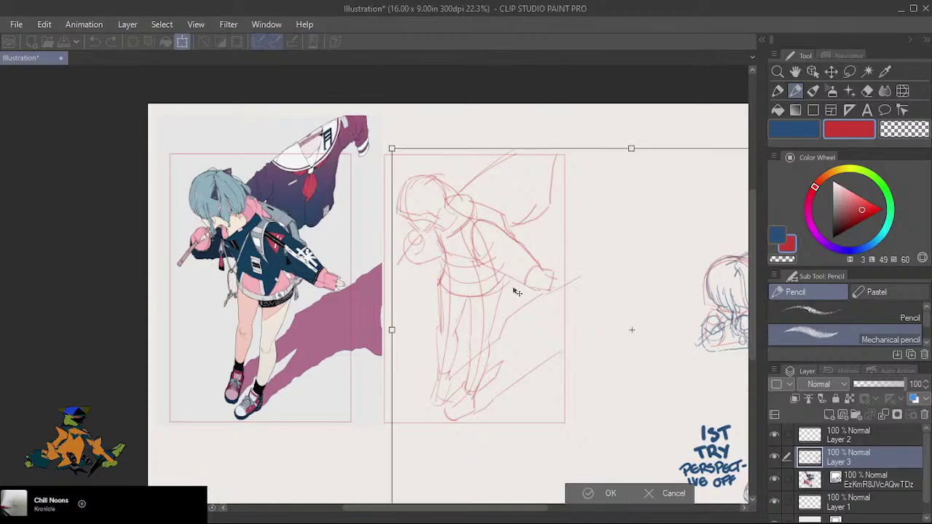
{"action": "left_click", "coordinate": [663, 494]}
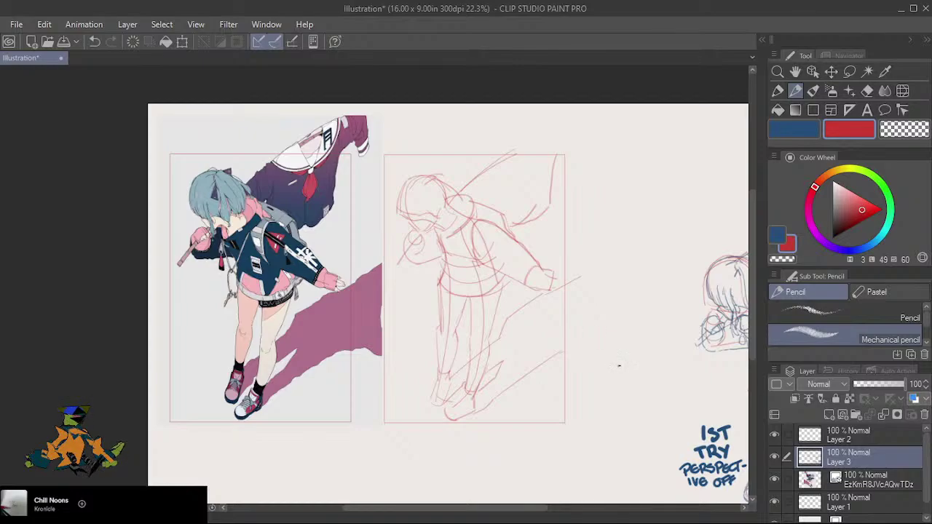
Lower the reference image layer's opacity to 43% and make Layer 3 active again.
{"action": "left_click", "coordinate": [887, 482]}
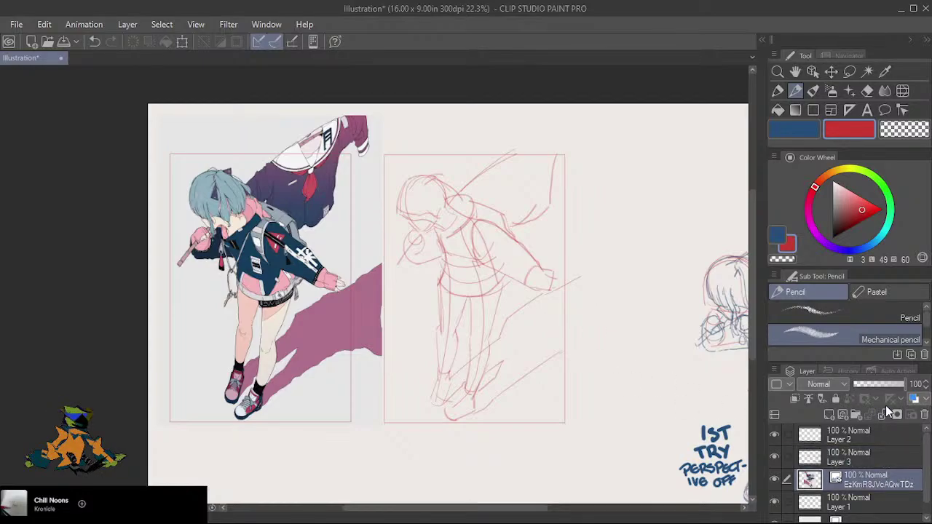
{"action": "left_click", "coordinate": [876, 384]}
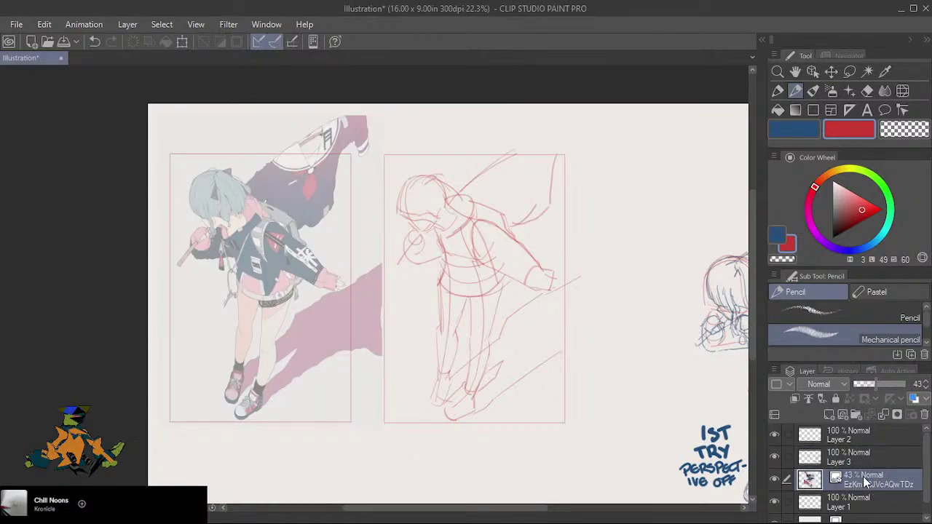
{"action": "left_click", "coordinate": [865, 458]}
Lasso the red sketch and overlay it temporarily on the faded reference figure to compare proportions, then cancel the transform.
{"action": "key", "text": "m"}
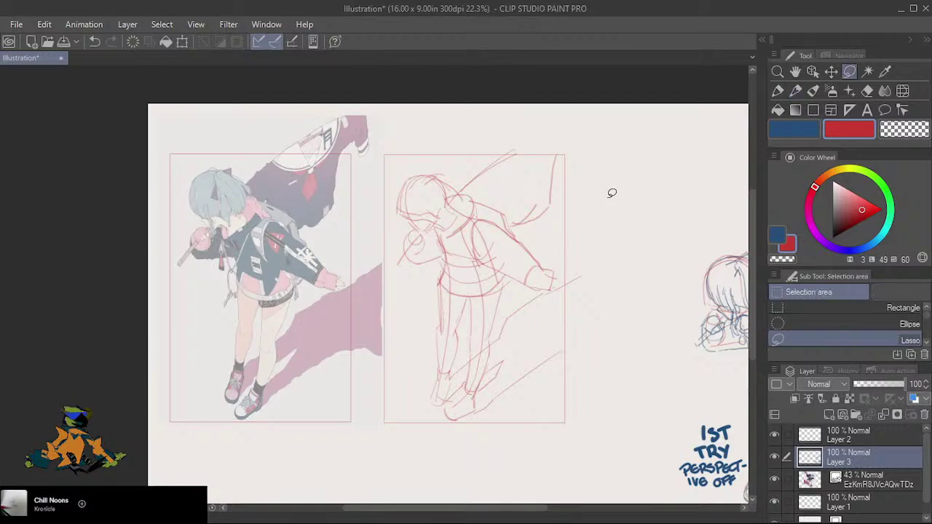
{"action": "mouse_move", "coordinate": [612, 193]}
{"action": "left_mouse_down"}
{"action": "mouse_move", "coordinate": [556, 134]}
{"action": "mouse_move", "coordinate": [463, 133]}
{"action": "mouse_move", "coordinate": [415, 153]}
{"action": "mouse_move", "coordinate": [375, 206]}
{"action": "mouse_move", "coordinate": [371, 281]}
{"action": "mouse_move", "coordinate": [388, 378]}
{"action": "mouse_move", "coordinate": [451, 444]}
{"action": "mouse_move", "coordinate": [572, 462]}
{"action": "mouse_move", "coordinate": [635, 353]}
{"action": "mouse_move", "coordinate": [634, 277]}
{"action": "left_mouse_up"}
{"action": "key", "text": "p"}
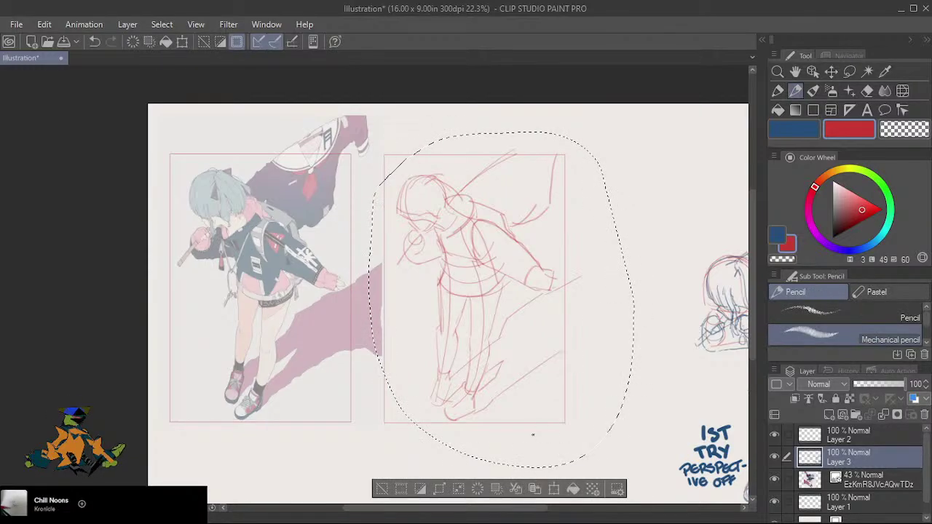
{"action": "left_click", "coordinate": [554, 490]}
{"action": "mouse_move", "coordinate": [545, 347]}
{"action": "left_mouse_down"}
{"action": "mouse_move", "coordinate": [347, 347]}
{"action": "mouse_move", "coordinate": [335, 338]}
{"action": "left_mouse_up"}
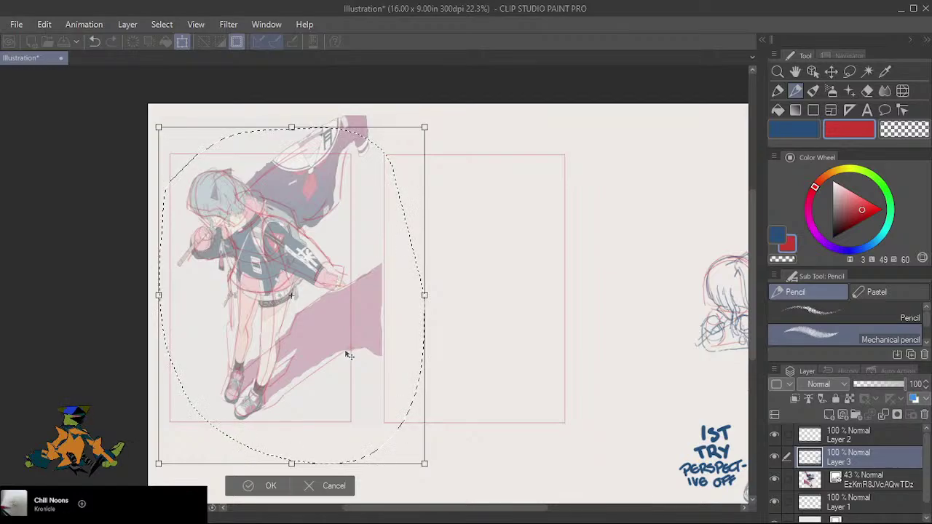
{"action": "left_click_drag", "start_coordinate": [341, 344], "coordinate": [346, 347]}
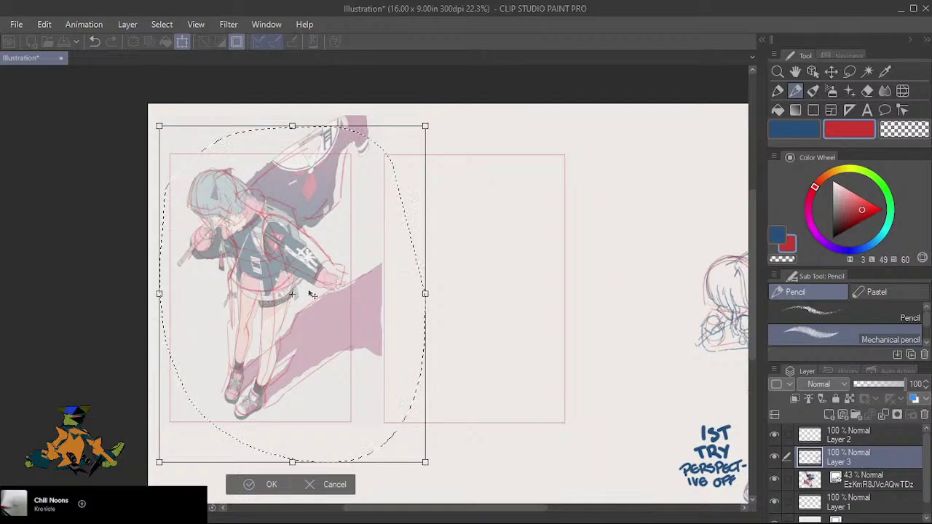
{"action": "left_click_drag", "start_coordinate": [327, 316], "coordinate": [327, 317]}
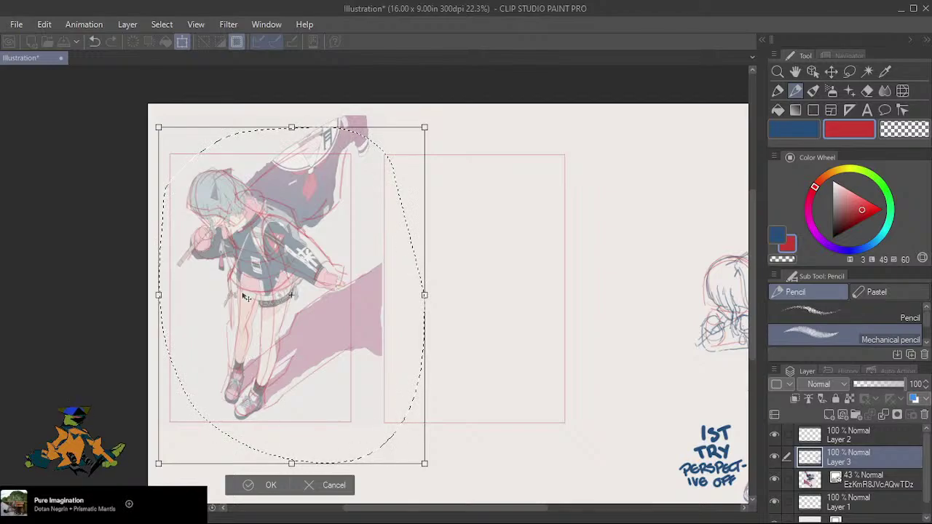
{"action": "left_click", "coordinate": [316, 485]}
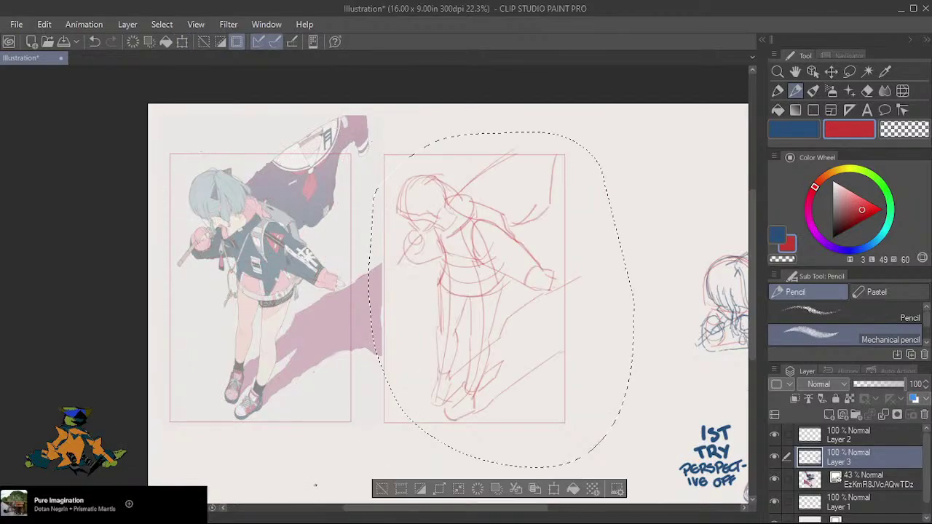
Clear the selection, restore the reference image layer to 100% opacity, and return to Layer 3.
{"action": "left_click", "coordinate": [381, 488]}
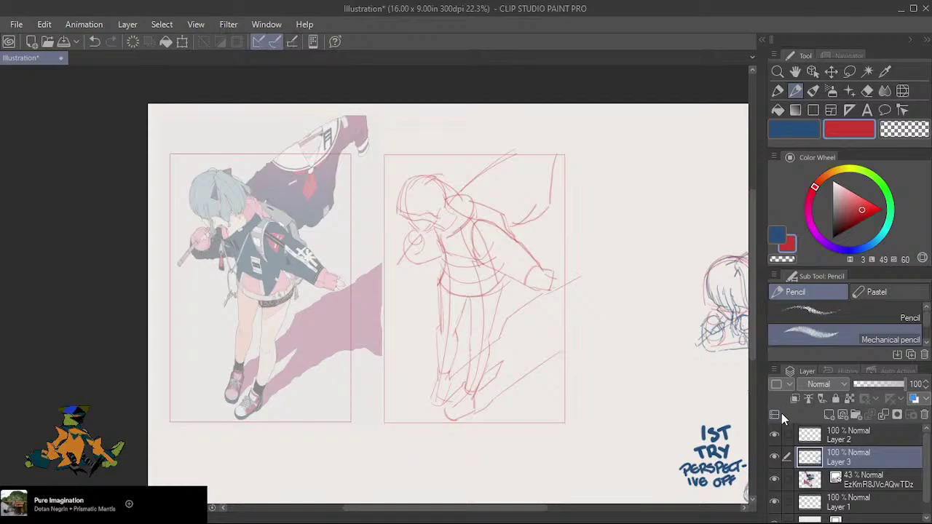
{"action": "left_click", "coordinate": [853, 477]}
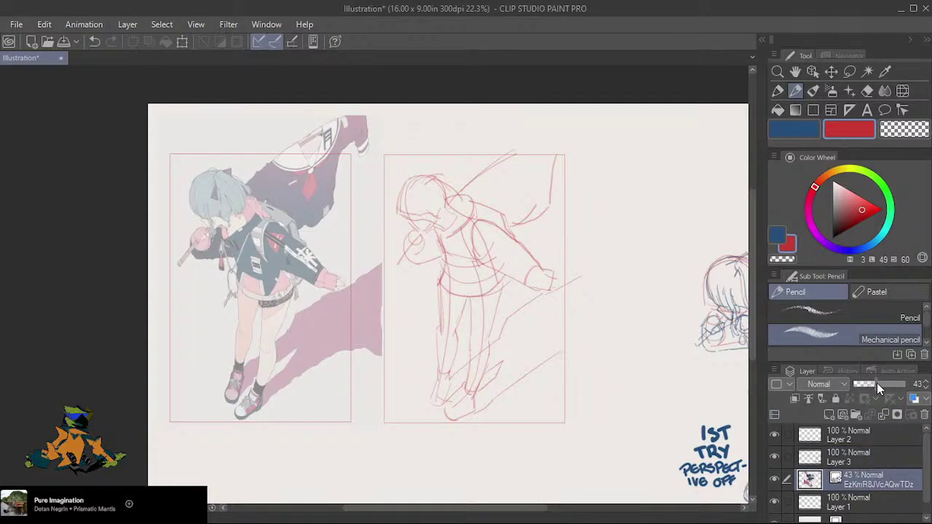
{"action": "left_click_drag", "start_coordinate": [877, 386], "coordinate": [920, 386]}
{"action": "left_click", "coordinate": [851, 456]}
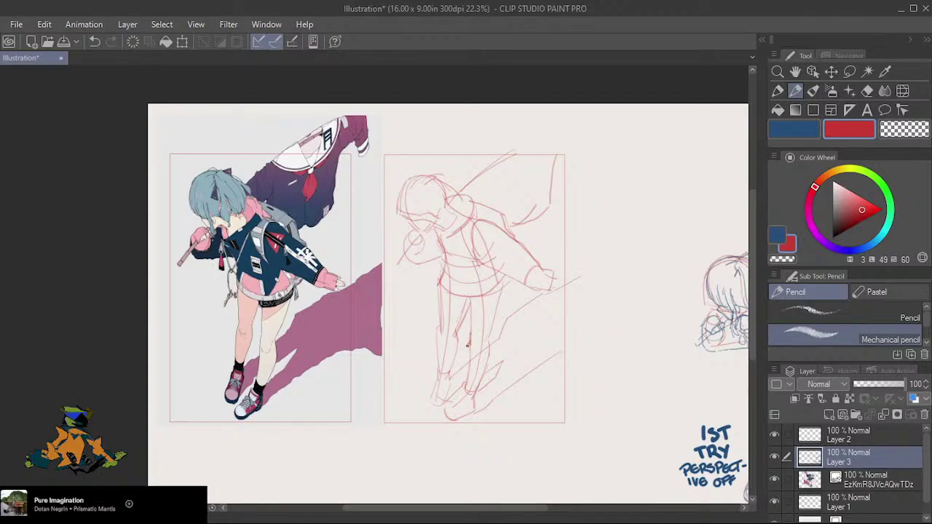
Firm up the inner and outer contours of the leg nearer the cast shadow and its shoe, undoing misplaced strokes.
{"action": "left_click_drag", "start_coordinate": [469, 359], "coordinate": [467, 390]}
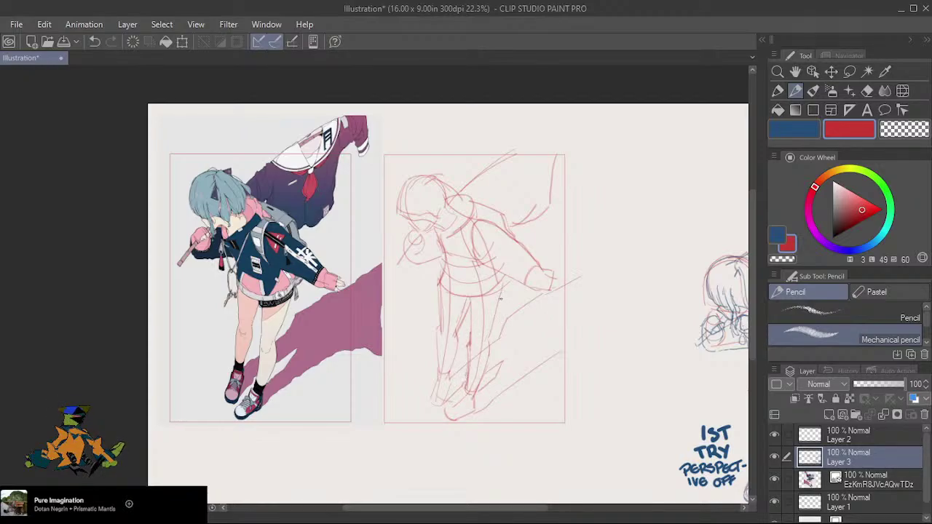
{"action": "left_click_drag", "start_coordinate": [506, 292], "coordinate": [491, 359]}
{"action": "key", "text": "ctrl+z"}
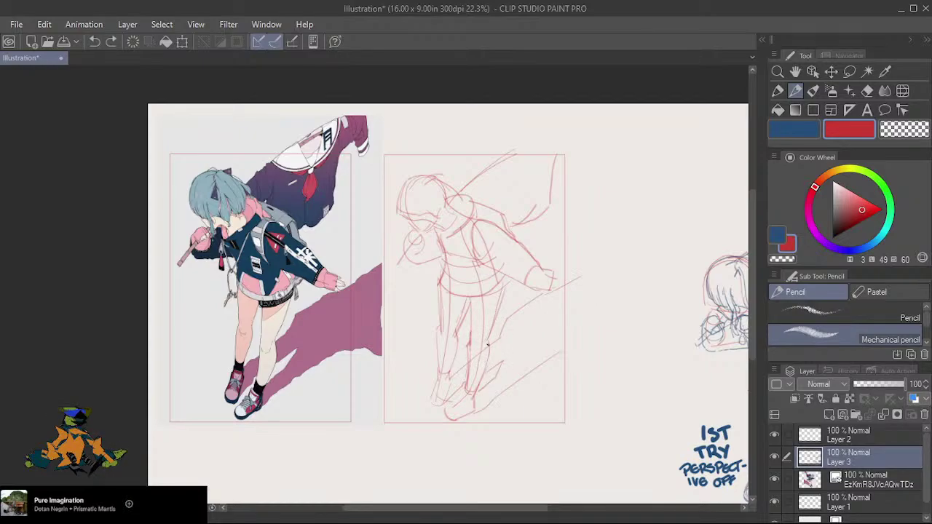
{"action": "key", "text": "ctrl+y"}
{"action": "key", "text": "ctrl+z"}
{"action": "key", "text": "ctrl+z"}
{"action": "left_click_drag", "start_coordinate": [488, 345], "coordinate": [492, 362]}
{"action": "key", "text": "ctrl+z"}
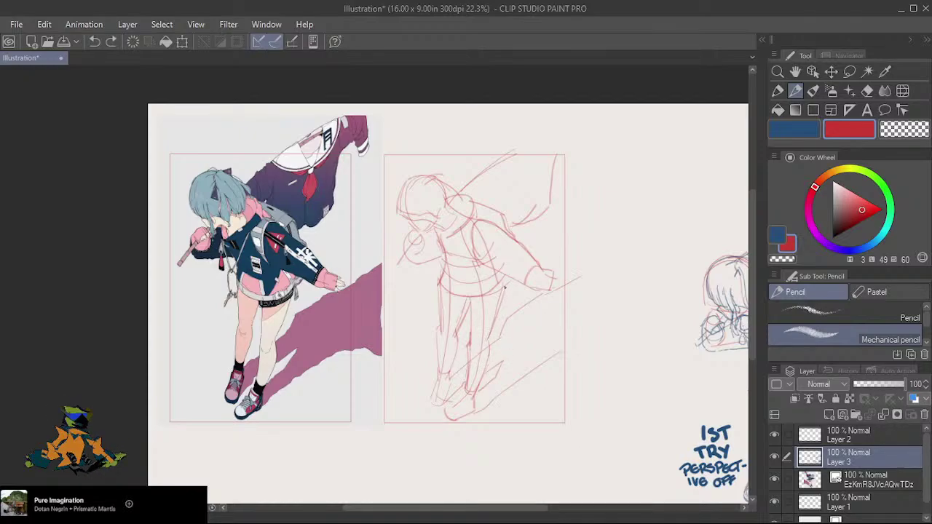
{"action": "left_click_drag", "start_coordinate": [505, 288], "coordinate": [499, 303]}
{"action": "key", "text": "ctrl+z"}
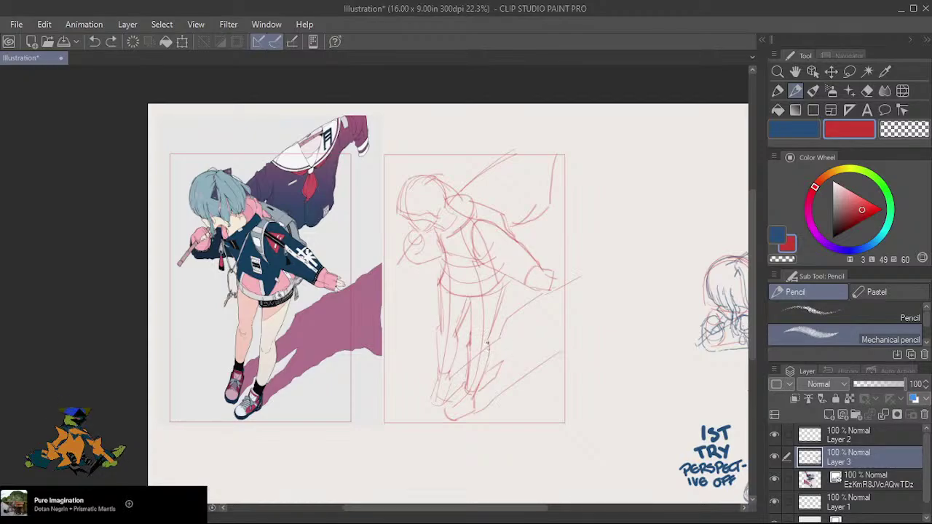
{"action": "left_click_drag", "start_coordinate": [490, 351], "coordinate": [491, 367]}
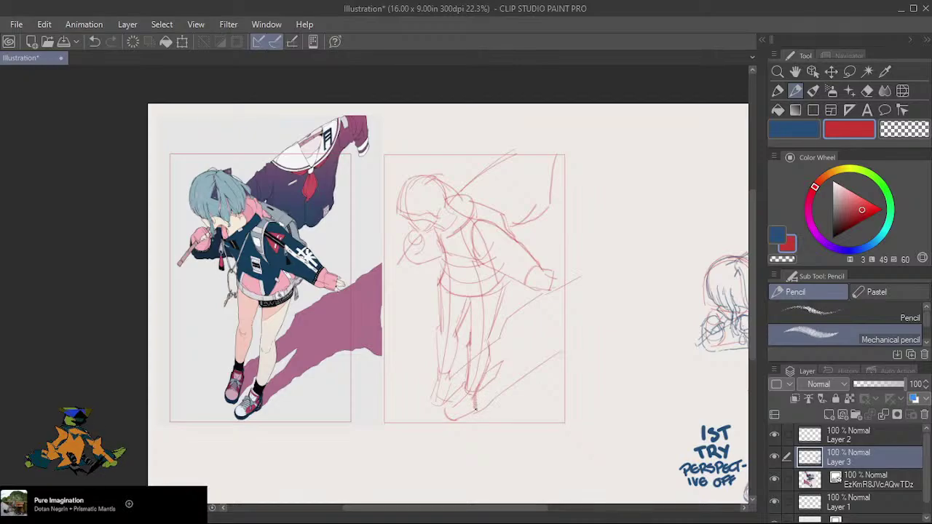
{"action": "key", "text": "ctrl+z"}
{"action": "mouse_move", "coordinate": [477, 408]}
{"action": "left_mouse_down"}
{"action": "mouse_move", "coordinate": [482, 415]}
{"action": "mouse_move", "coordinate": [464, 419]}
{"action": "left_mouse_up"}
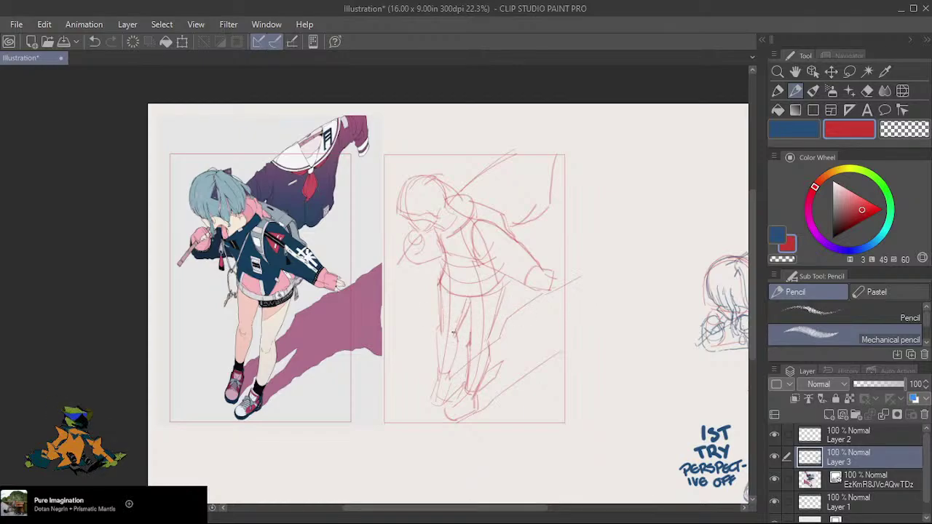
Redefine the other leg's thigh, knee and calf contours down to the ankle and shoe.
{"action": "left_click_drag", "start_coordinate": [443, 290], "coordinate": [447, 338]}
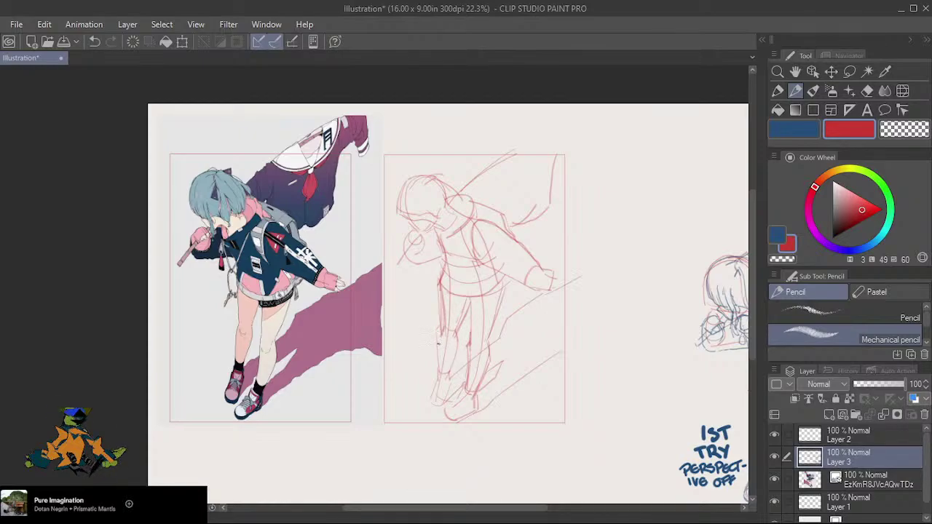
{"action": "left_click_drag", "start_coordinate": [440, 334], "coordinate": [442, 374]}
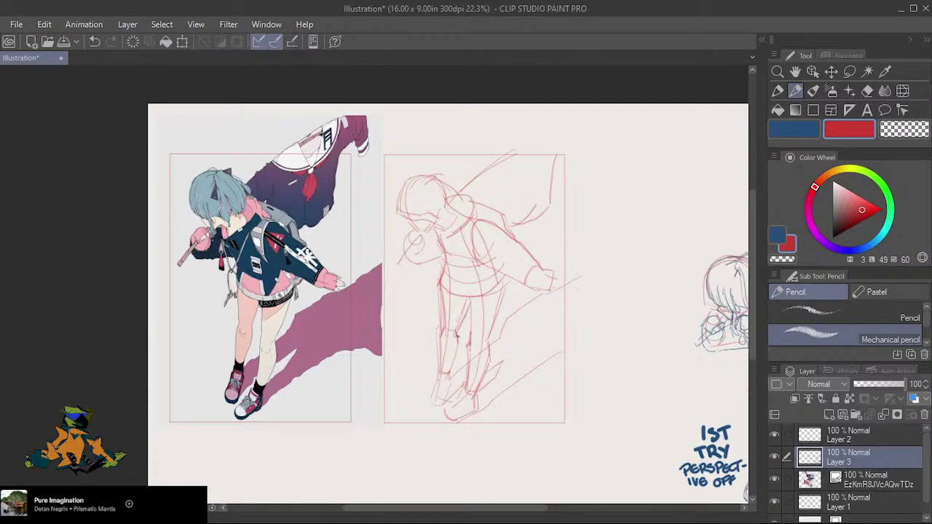
{"action": "left_click_drag", "start_coordinate": [459, 343], "coordinate": [448, 371]}
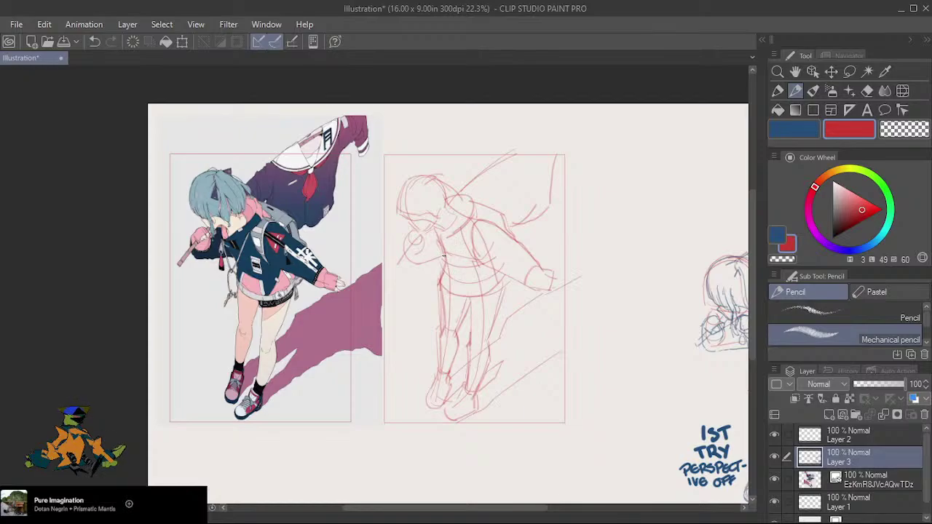
Refine the raised arm's underside and hand, and sketch the hood and backpack edge behind the neck.
{"action": "left_click_drag", "start_coordinate": [443, 256], "coordinate": [418, 262]}
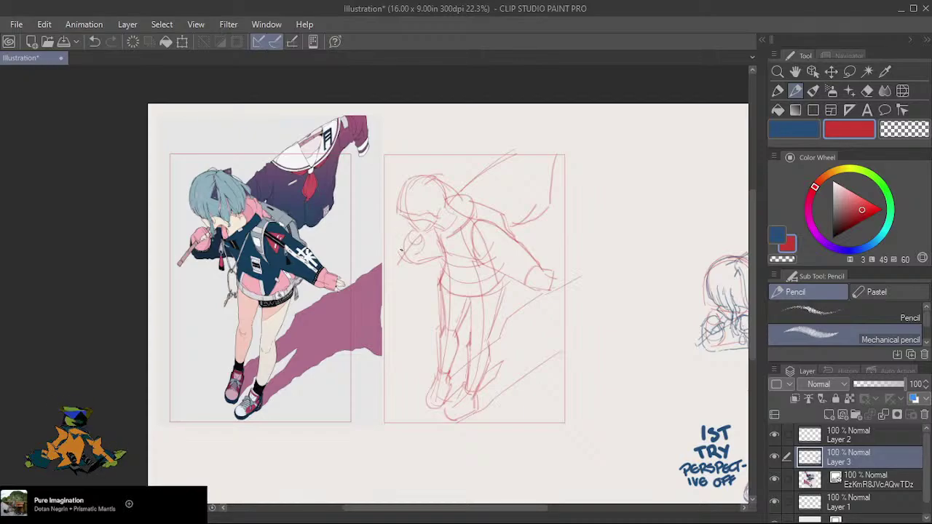
{"action": "left_click_drag", "start_coordinate": [398, 252], "coordinate": [404, 238]}
{"action": "mouse_move", "coordinate": [456, 201]}
{"action": "left_mouse_down"}
{"action": "mouse_move", "coordinate": [471, 208]}
{"action": "mouse_move", "coordinate": [466, 226]}
{"action": "mouse_move", "coordinate": [458, 206]}
{"action": "mouse_move", "coordinate": [459, 234]}
{"action": "mouse_move", "coordinate": [480, 219]}
{"action": "mouse_move", "coordinate": [500, 218]}
{"action": "mouse_move", "coordinate": [508, 229]}
{"action": "left_mouse_up"}
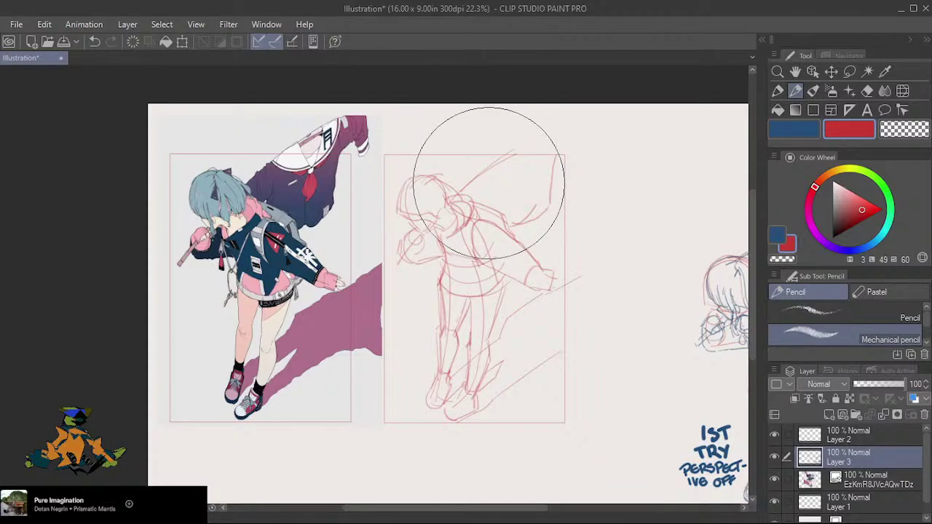
Reduce the brush to a fine size, undo the stray mark on the jacket, and redraw the outstretched sleeve's lower contour.
{"action": "key", "text": "["}
{"action": "key", "text": "["}
{"action": "key", "text": "["}
{"action": "key", "text": "["}
{"action": "key", "text": "["}
{"action": "key", "text": "["}
{"action": "key", "text": "["}
{"action": "key", "text": "["}
{"action": "key", "text": "["}
{"action": "key", "text": "["}
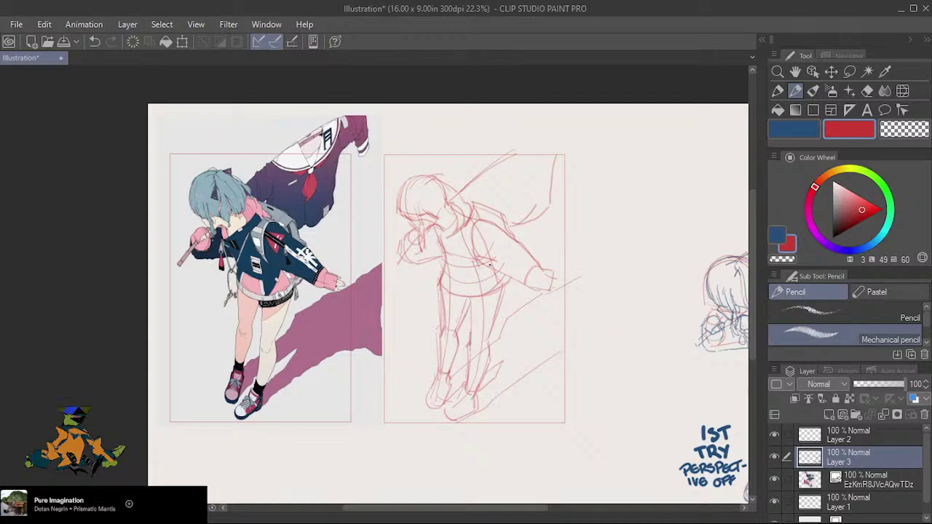
{"action": "key", "text": "ctrl+z"}
{"action": "mouse_move", "coordinate": [478, 259]}
{"action": "left_mouse_down"}
{"action": "mouse_move", "coordinate": [550, 286]}
{"action": "mouse_move", "coordinate": [543, 269]}
{"action": "left_mouse_up"}
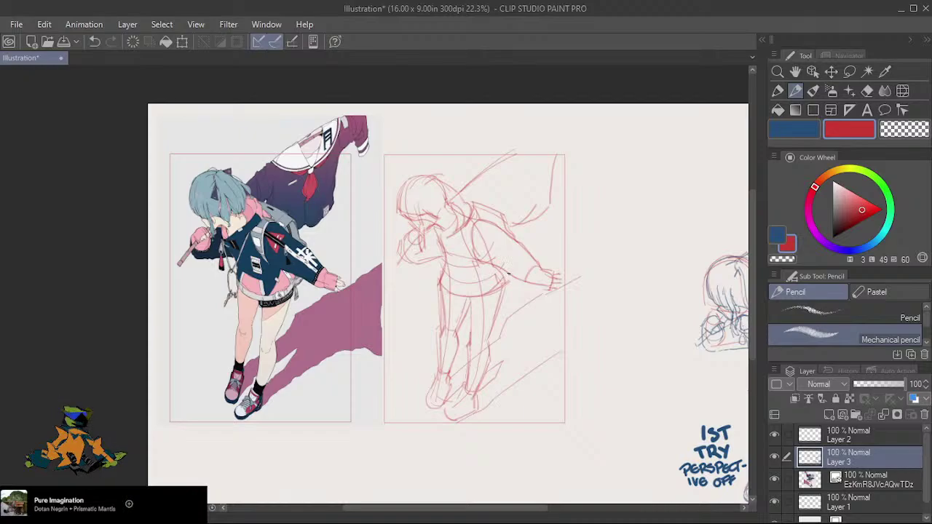
Sketch the clothing hem around the hips and the band around the upper thigh.
{"action": "left_click_drag", "start_coordinate": [509, 274], "coordinate": [480, 294]}
{"action": "mouse_move", "coordinate": [509, 285]}
{"action": "left_mouse_down"}
{"action": "mouse_move", "coordinate": [508, 295]}
{"action": "mouse_move", "coordinate": [449, 294]}
{"action": "left_mouse_up"}
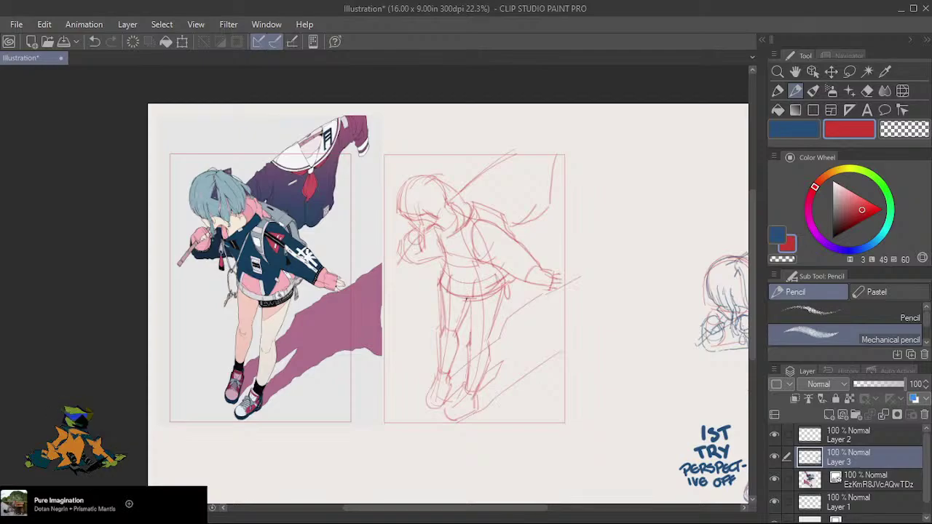
{"action": "left_click_drag", "start_coordinate": [467, 307], "coordinate": [496, 299]}
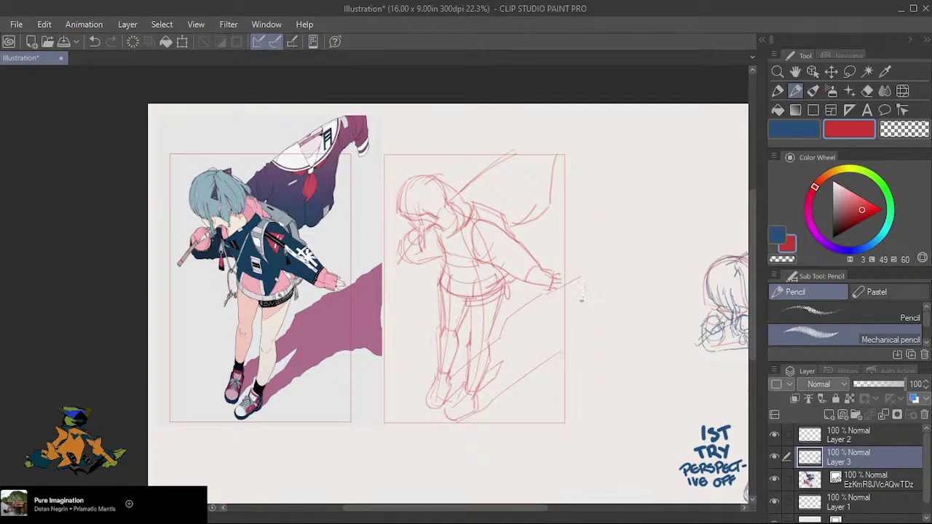
Lower the reference image layer's opacity to 38% and make Layer 3 active.
{"action": "left_click", "coordinate": [879, 477]}
{"action": "left_click", "coordinate": [874, 383]}
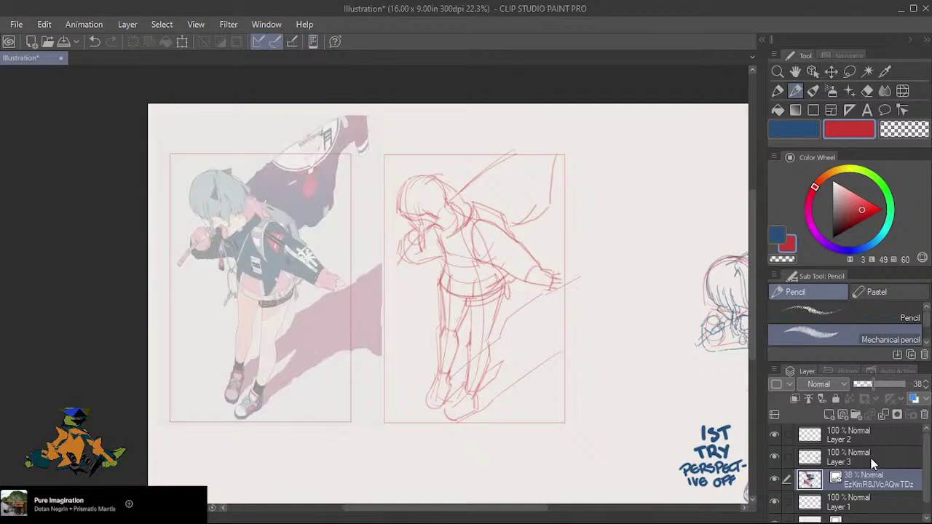
{"action": "left_click", "coordinate": [873, 464]}
Lasso the complete red figure sketch, move it onto the faded reference figure, and apply the transform.
{"action": "key", "text": "ctrl+t"}
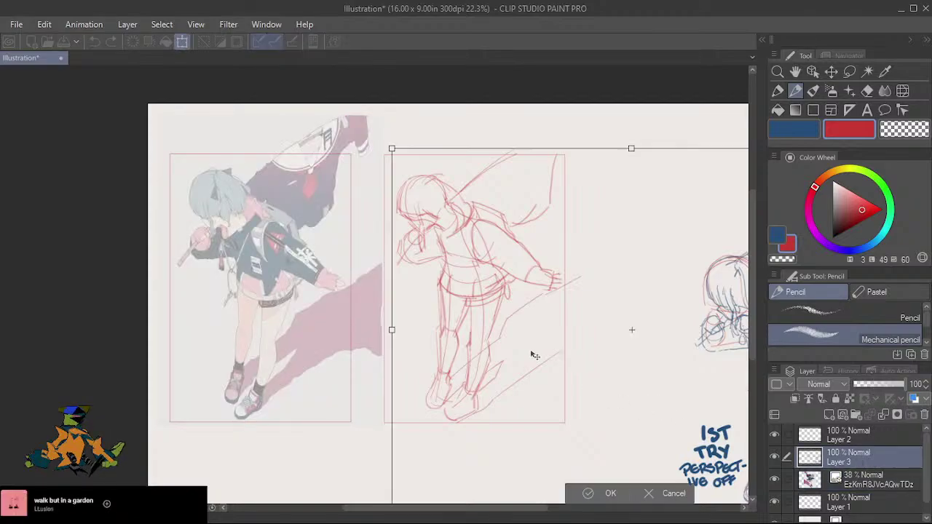
{"action": "left_click", "coordinate": [646, 489]}
{"action": "key", "text": "m"}
{"action": "mouse_move", "coordinate": [605, 226]}
{"action": "left_mouse_down"}
{"action": "mouse_move", "coordinate": [589, 152]}
{"action": "mouse_move", "coordinate": [441, 128]}
{"action": "mouse_move", "coordinate": [358, 197]}
{"action": "mouse_move", "coordinate": [354, 377]}
{"action": "left_mouse_up"}
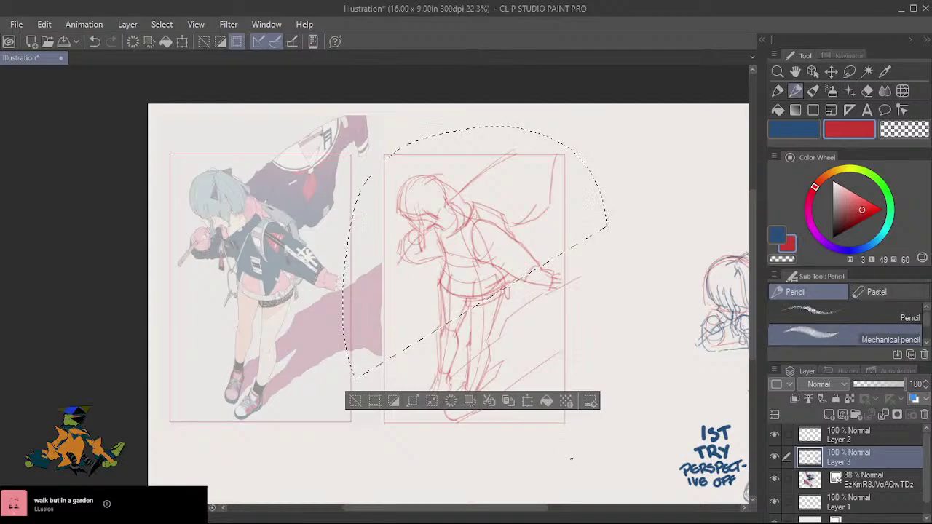
{"action": "mouse_move", "coordinate": [556, 457]}
{"action": "left_mouse_down"}
{"action": "mouse_move", "coordinate": [627, 399]}
{"action": "mouse_move", "coordinate": [652, 298]}
{"action": "mouse_move", "coordinate": [645, 177]}
{"action": "mouse_move", "coordinate": [529, 111]}
{"action": "mouse_move", "coordinate": [385, 143]}
{"action": "mouse_move", "coordinate": [353, 199]}
{"action": "mouse_move", "coordinate": [360, 393]}
{"action": "mouse_move", "coordinate": [392, 451]}
{"action": "mouse_move", "coordinate": [521, 459]}
{"action": "left_mouse_up"}
{"action": "key", "text": "p"}
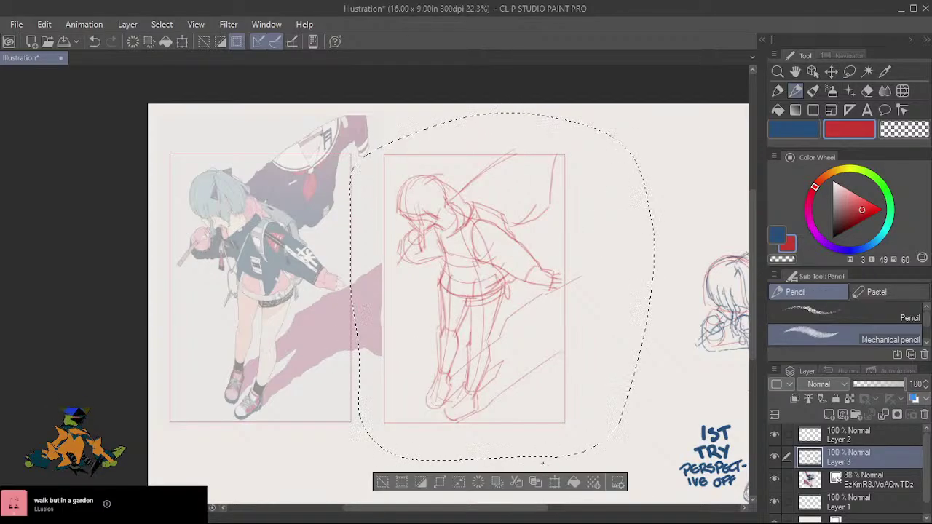
{"action": "left_click", "coordinate": [552, 481]}
{"action": "mouse_move", "coordinate": [530, 364]}
{"action": "left_mouse_down"}
{"action": "mouse_move", "coordinate": [316, 349]}
{"action": "mouse_move", "coordinate": [329, 366]}
{"action": "left_mouse_up"}
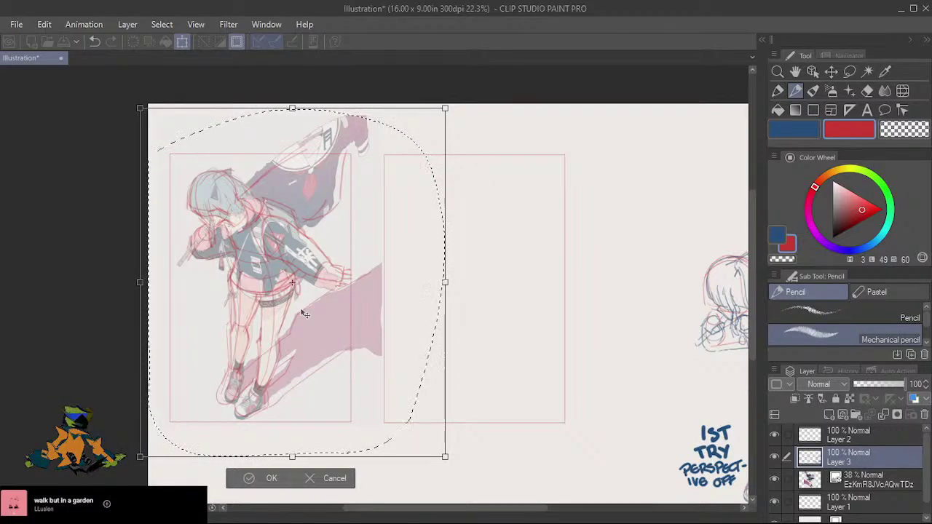
{"action": "left_click", "coordinate": [251, 479]}
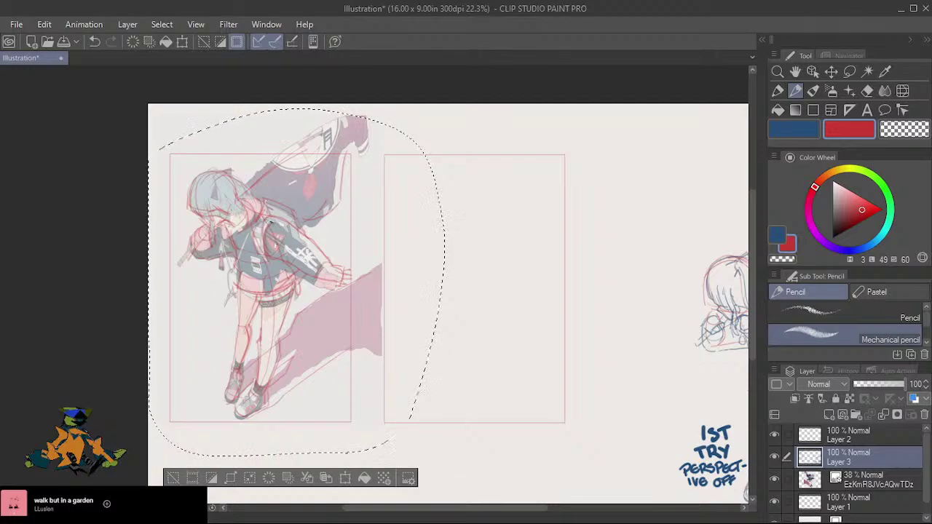
Adjust the outstretched sleeve's contour over the reference, then move the whole red sketch back into the empty frame and deselect it.
{"action": "mouse_move", "coordinate": [290, 231]}
{"action": "left_mouse_down"}
{"action": "mouse_move", "coordinate": [329, 269]}
{"action": "mouse_move", "coordinate": [307, 284]}
{"action": "mouse_move", "coordinate": [269, 263]}
{"action": "mouse_move", "coordinate": [338, 291]}
{"action": "left_mouse_up"}
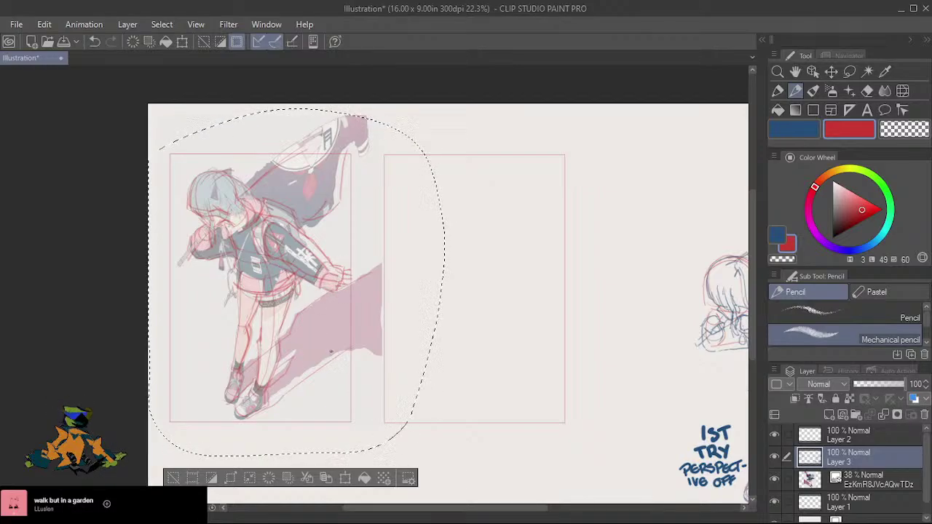
{"action": "left_click", "coordinate": [345, 478]}
{"action": "mouse_move", "coordinate": [316, 368]}
{"action": "left_mouse_down"}
{"action": "mouse_move", "coordinate": [512, 359]}
{"action": "mouse_move", "coordinate": [536, 372]}
{"action": "left_mouse_up"}
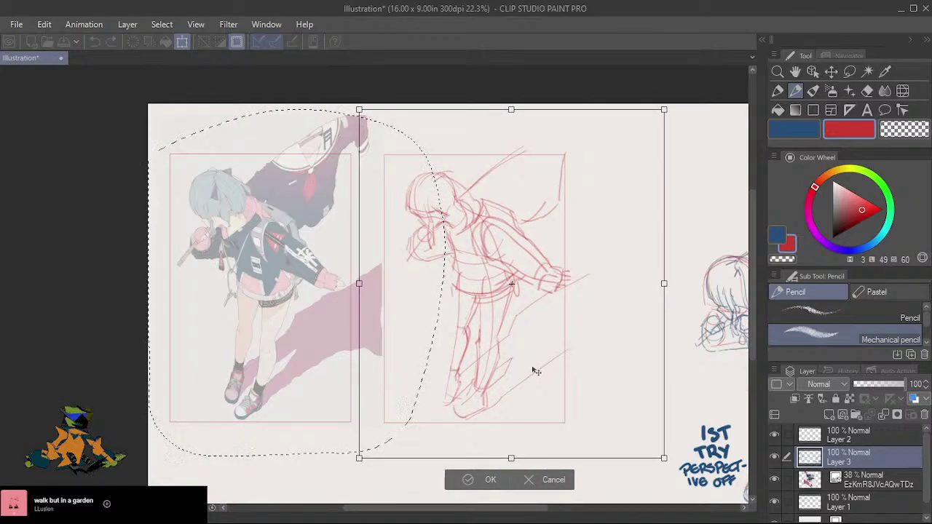
{"action": "left_click_drag", "start_coordinate": [536, 372], "coordinate": [525, 374]}
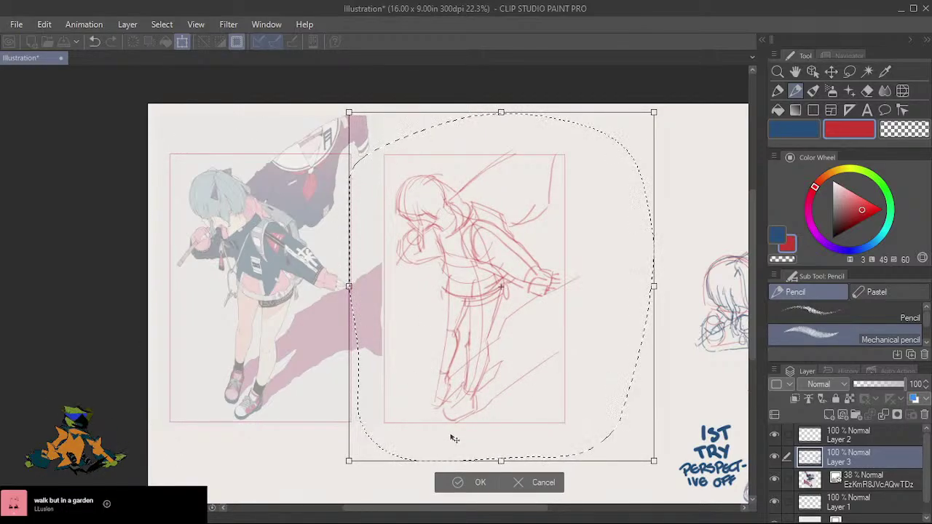
{"action": "left_click", "coordinate": [463, 490]}
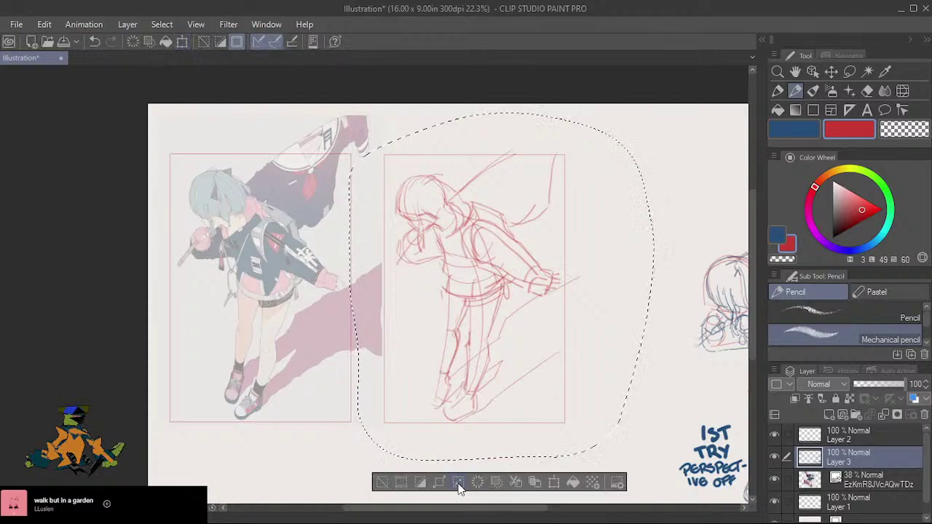
{"action": "key", "text": "ctrl+d"}
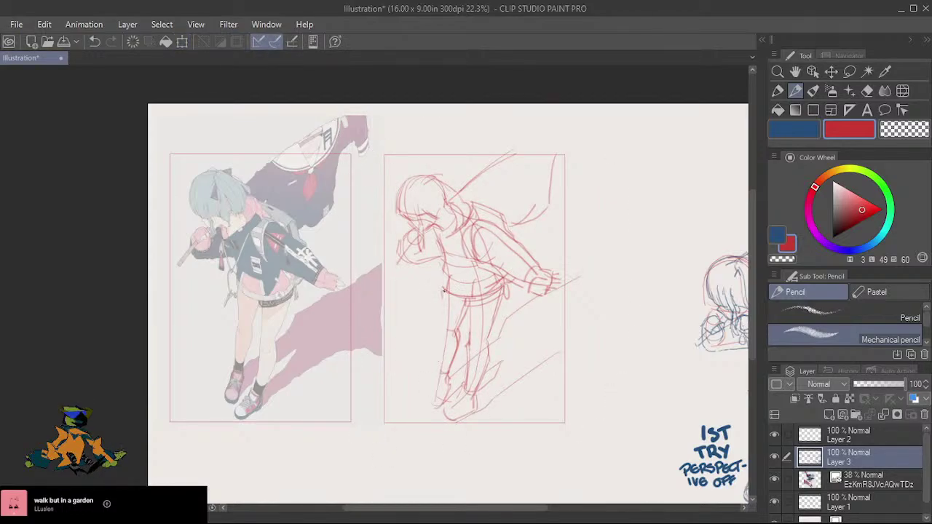
Strengthen the red contours of the figure's left-hand leg, the side of the torso and the underside of the raised sleeve.
{"action": "left_click_drag", "start_coordinate": [445, 283], "coordinate": [447, 332]}
{"action": "mouse_move", "coordinate": [445, 327]}
{"action": "left_mouse_down"}
{"action": "mouse_move", "coordinate": [438, 385]}
{"action": "mouse_move", "coordinate": [439, 372]}
{"action": "mouse_move", "coordinate": [431, 406]}
{"action": "left_mouse_up"}
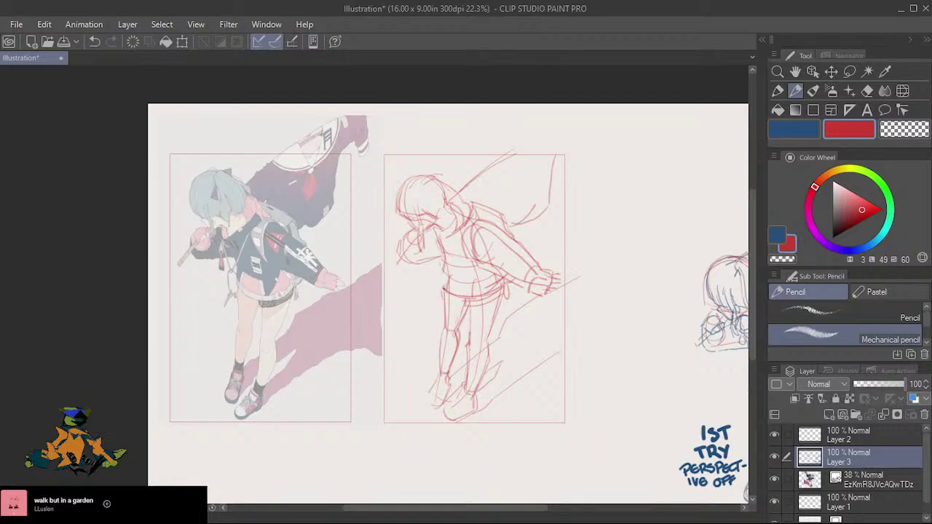
{"action": "left_click_drag", "start_coordinate": [446, 267], "coordinate": [443, 291]}
{"action": "mouse_move", "coordinate": [441, 254]}
{"action": "left_mouse_down"}
{"action": "mouse_move", "coordinate": [448, 276]}
{"action": "mouse_move", "coordinate": [408, 261]}
{"action": "left_mouse_up"}
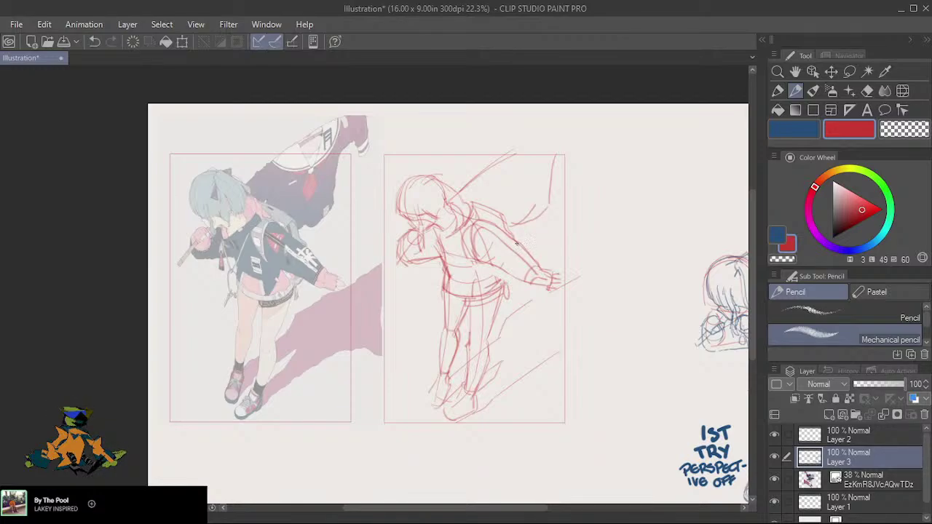
Reinforce the backpack edge behind the outstretched arm, mark the right-hand knee, and refine the shoes' rounded toes.
{"action": "mouse_move", "coordinate": [505, 230]}
{"action": "left_mouse_down"}
{"action": "mouse_move", "coordinate": [492, 214]}
{"action": "mouse_move", "coordinate": [491, 225]}
{"action": "left_mouse_up"}
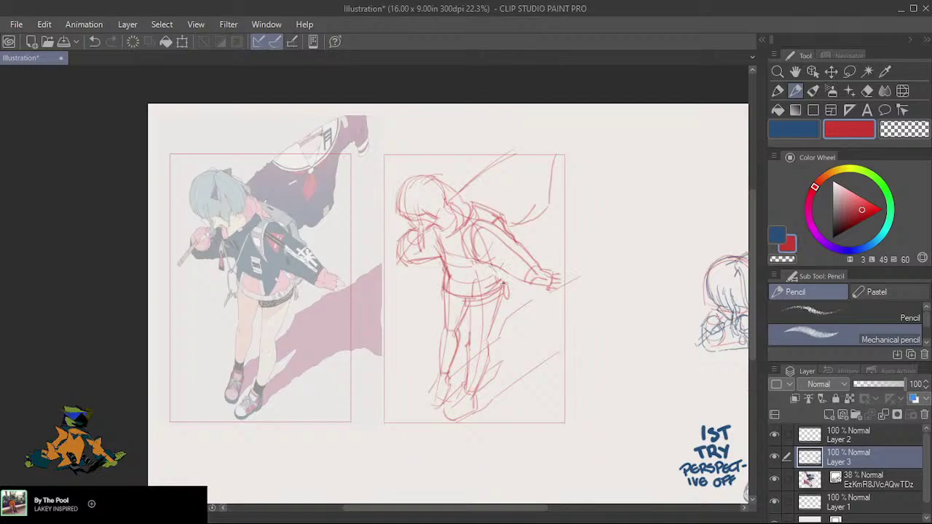
{"action": "left_click_drag", "start_coordinate": [472, 336], "coordinate": [486, 343]}
{"action": "mouse_move", "coordinate": [464, 389]}
{"action": "left_mouse_down"}
{"action": "mouse_move", "coordinate": [447, 410]}
{"action": "mouse_move", "coordinate": [456, 409]}
{"action": "mouse_move", "coordinate": [431, 397]}
{"action": "left_mouse_up"}
Restore the reference image layer to 100% opacity and make Layer 3 active.
{"action": "left_click", "coordinate": [880, 479]}
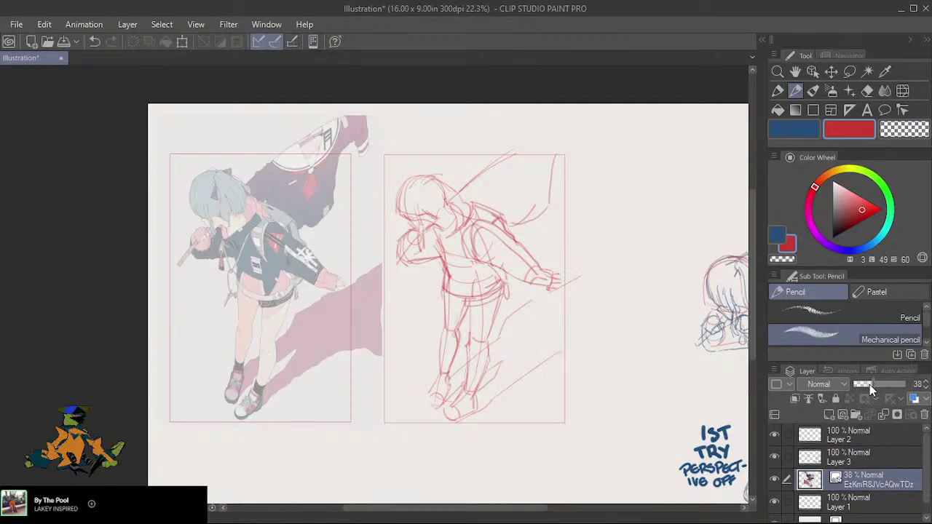
{"action": "left_click_drag", "start_coordinate": [873, 386], "coordinate": [914, 386]}
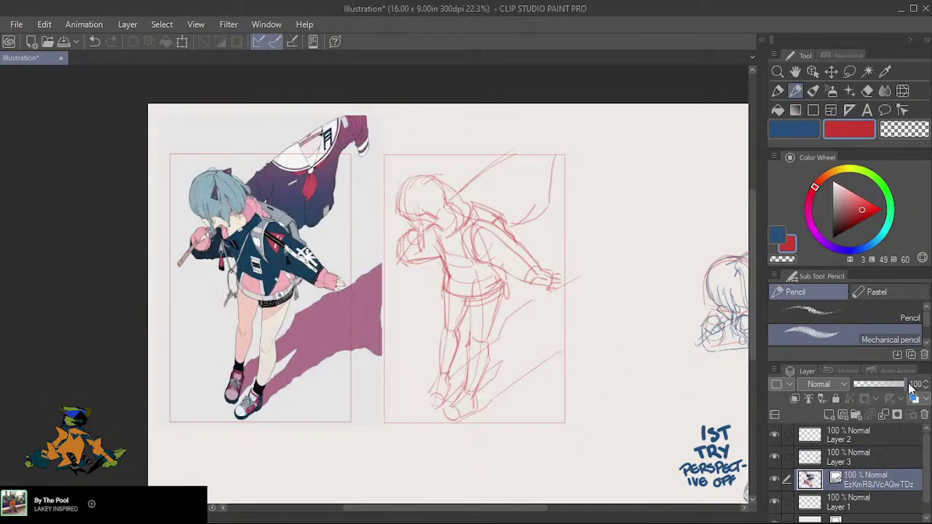
{"action": "left_click", "coordinate": [872, 459]}
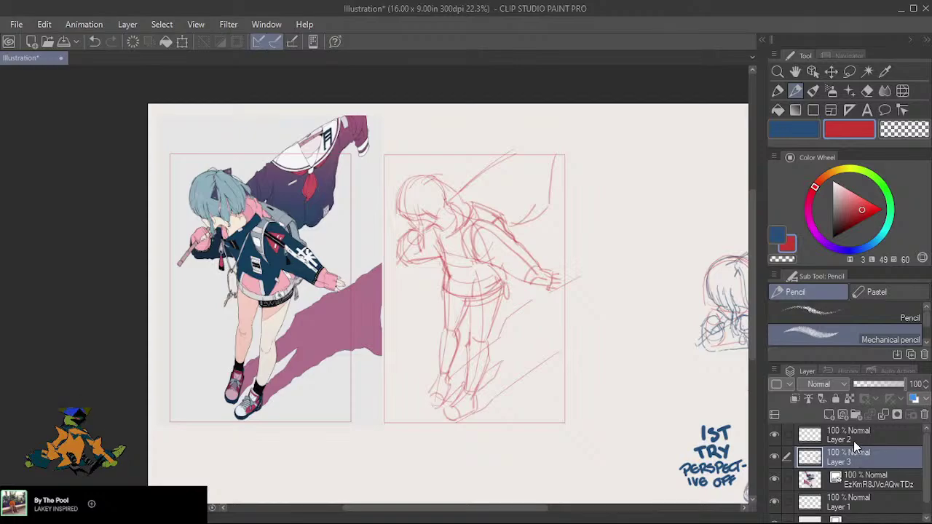
Identify the sketch layers by toggling their visibility, and move Layer 1 directly above Layer 3.
{"action": "left_click", "coordinate": [775, 457]}
{"action": "left_click", "coordinate": [775, 457]}
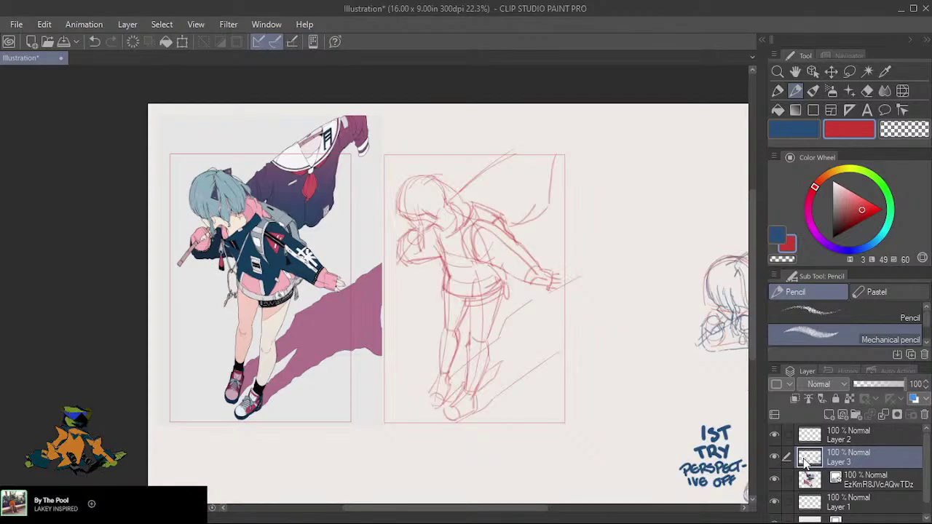
{"action": "left_click", "coordinate": [775, 435]}
{"action": "left_click", "coordinate": [775, 436]}
{"action": "left_click_drag", "start_coordinate": [866, 508], "coordinate": [858, 447]}
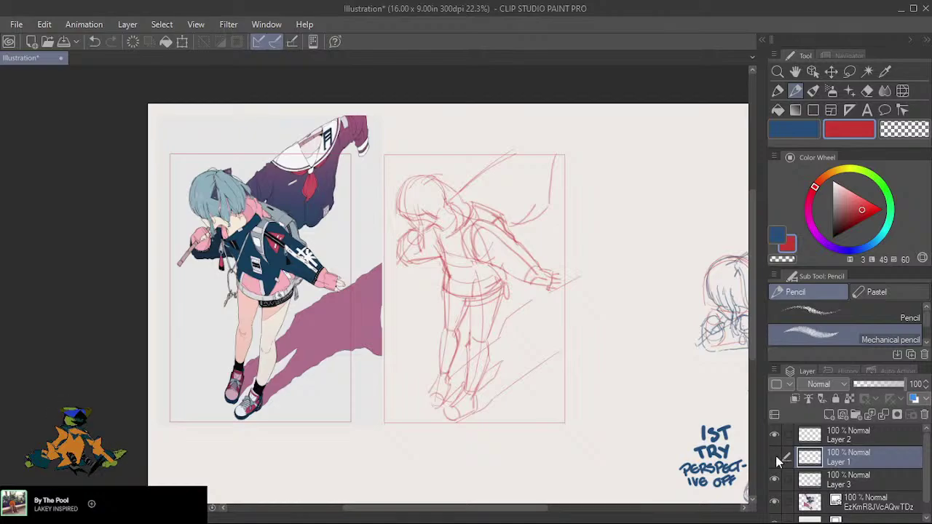
Lower Layer 3's opacity to 53% and make Layer 1 the active drawing layer.
{"action": "left_click", "coordinate": [852, 481]}
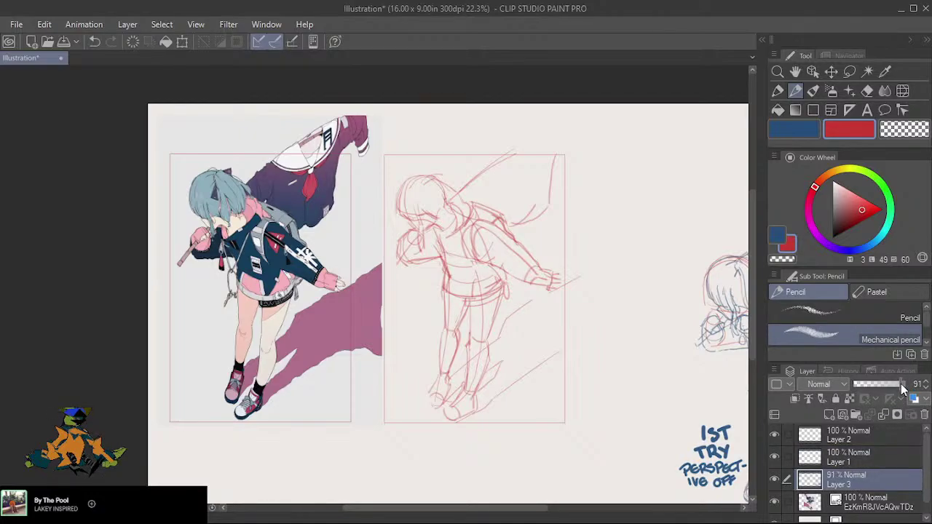
{"action": "left_click_drag", "start_coordinate": [903, 384], "coordinate": [881, 383]}
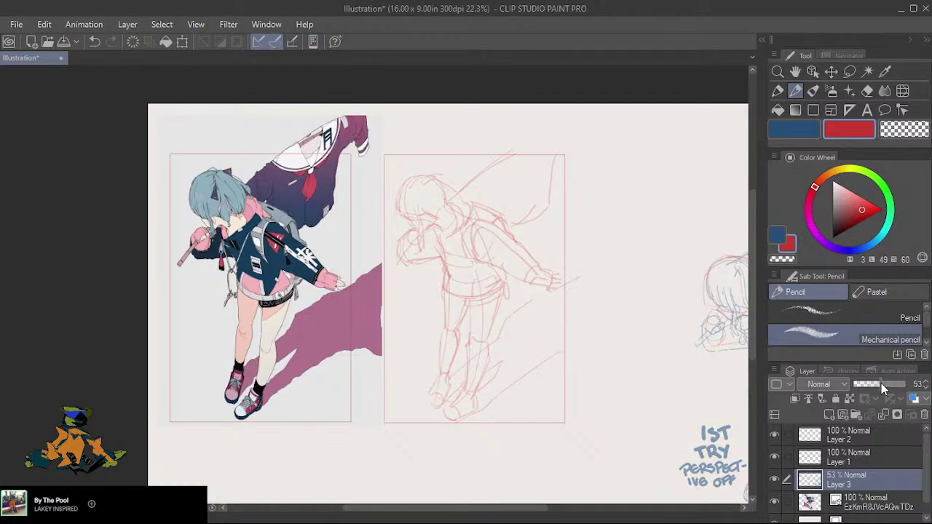
{"action": "left_click", "coordinate": [850, 461]}
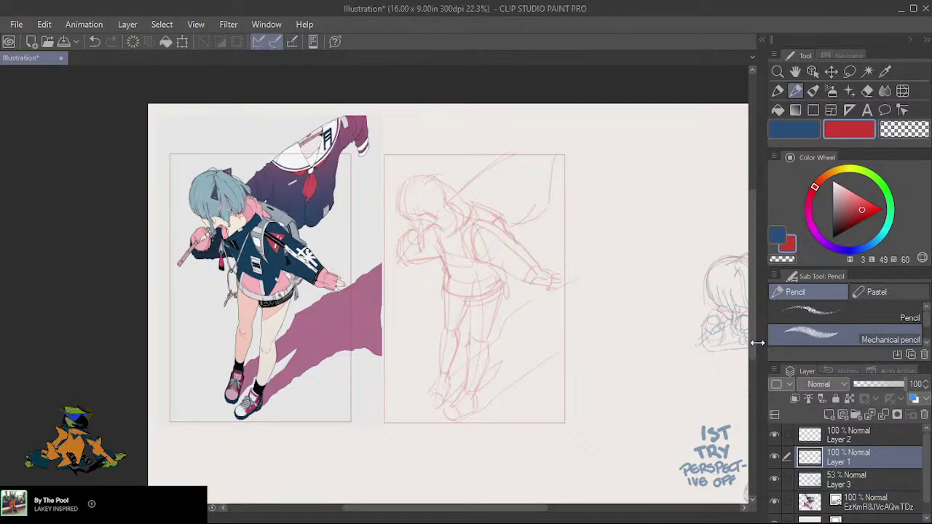
Compare the faded red figure sketch with the full-colour reference figure, keeping both in view side by side.
{"action": "scroll", "coordinate": [368, 231], "scroll_direction": "up", "scroll_amount": 1}
{"action": "scroll", "coordinate": [442, 279], "scroll_direction": "up", "scroll_amount": 2}
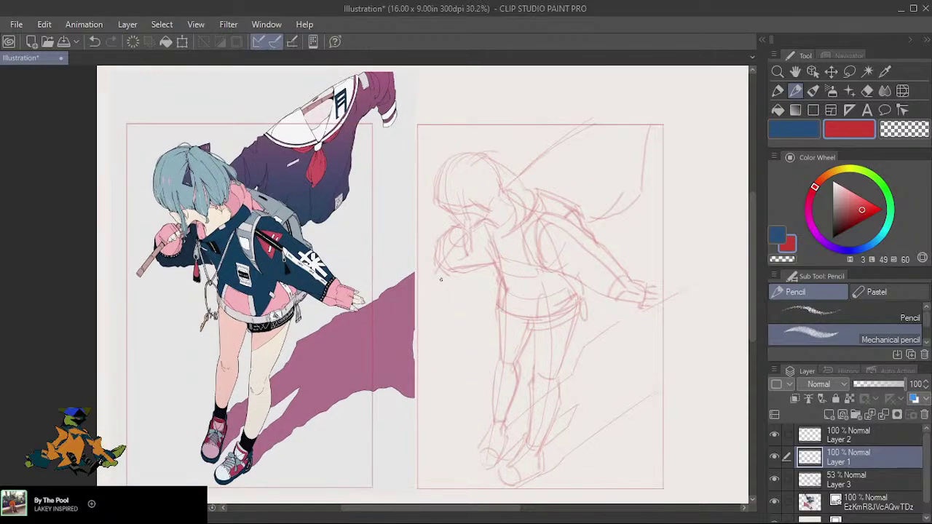
{"action": "left_click_drag", "start_coordinate": [471, 266], "coordinate": [398, 254]}
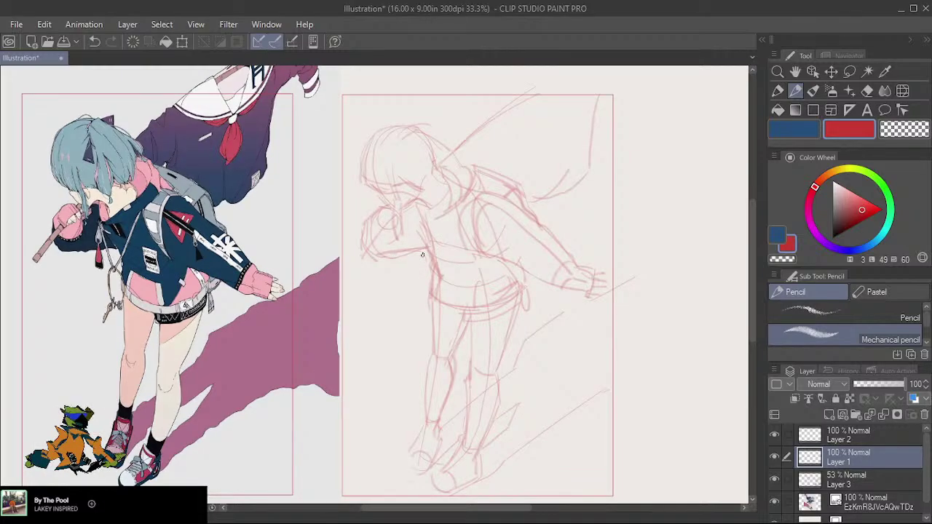
{"action": "scroll", "coordinate": [422, 254], "scroll_direction": "up", "scroll_amount": 1}
{"action": "scroll", "coordinate": [421, 254], "scroll_direction": "down", "scroll_amount": 1}
{"action": "scroll", "coordinate": [394, 259], "scroll_direction": "down", "scroll_amount": 1}
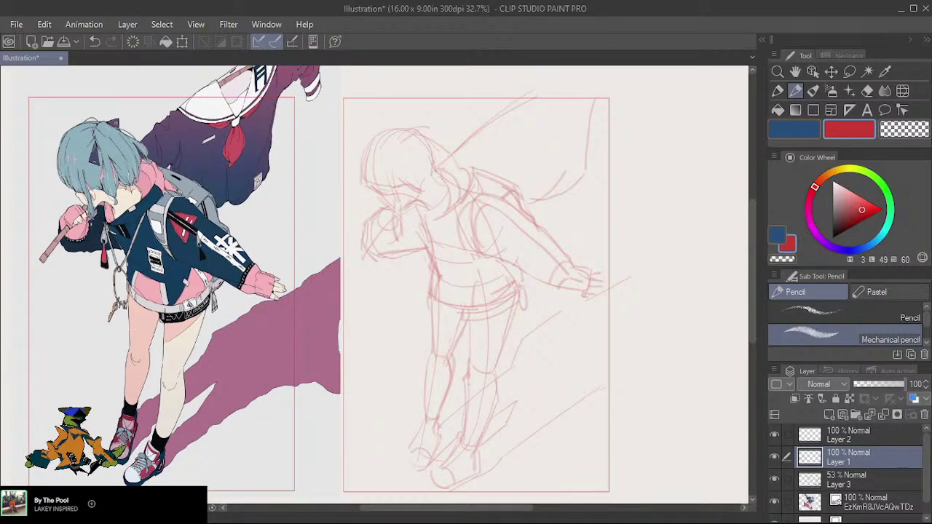
{"action": "scroll", "coordinate": [374, 284], "scroll_direction": "up", "scroll_amount": 2}
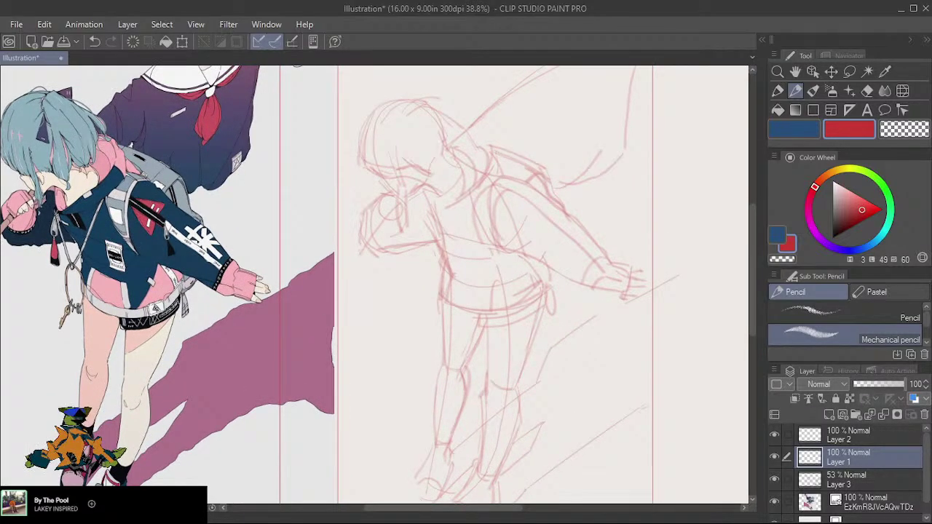
{"action": "scroll", "coordinate": [372, 281], "scroll_direction": "down", "scroll_amount": 2}
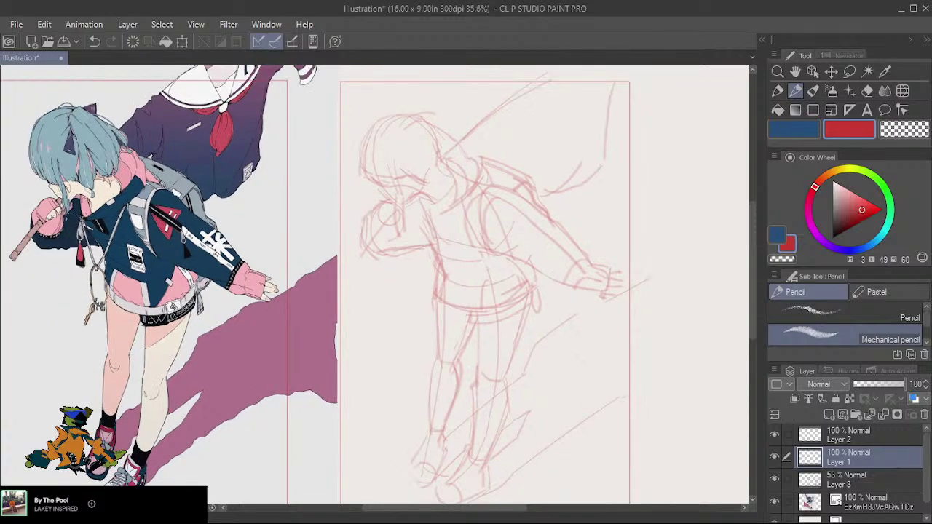
{"action": "scroll", "coordinate": [372, 280], "scroll_direction": "up", "scroll_amount": 3}
{"action": "scroll", "coordinate": [378, 292], "scroll_direction": "down", "scroll_amount": 1}
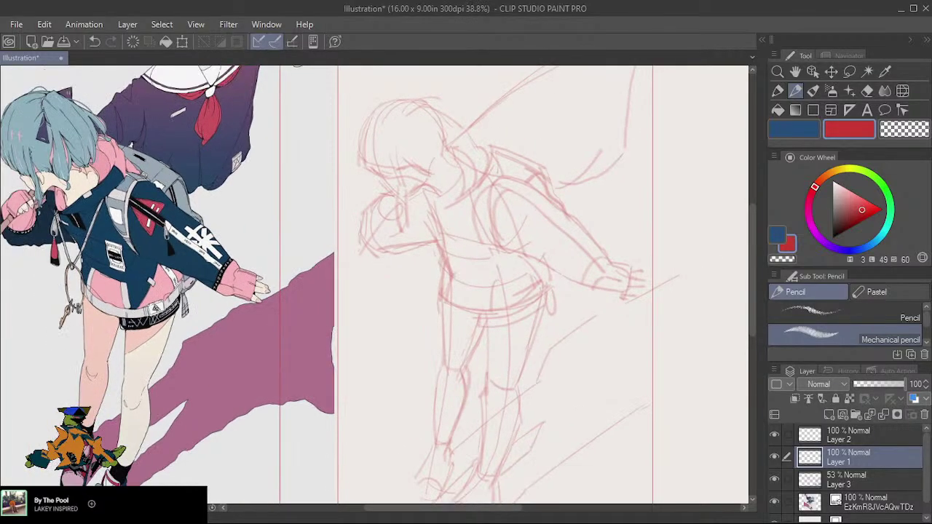
{"action": "scroll", "coordinate": [378, 291], "scroll_direction": "down", "scroll_amount": 1}
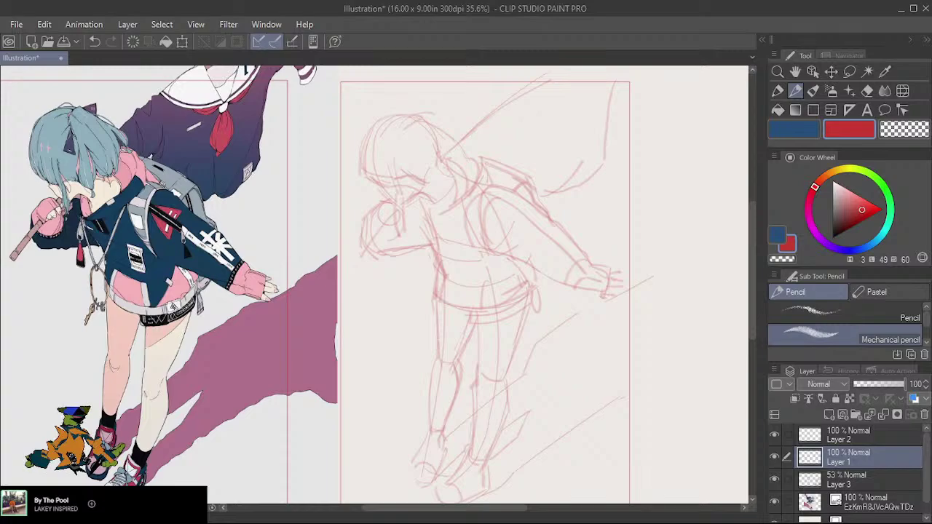
{"action": "scroll", "coordinate": [375, 288], "scroll_direction": "down", "scroll_amount": 1}
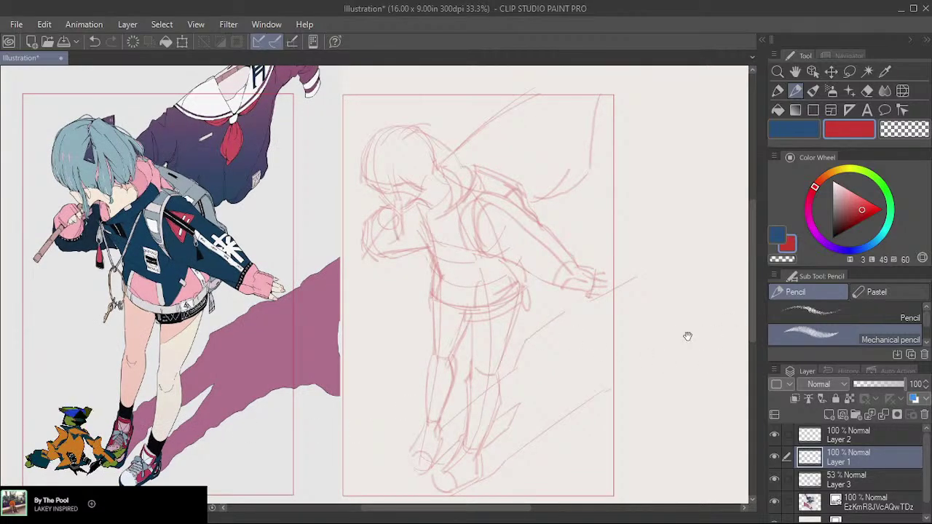
{"action": "left_click_drag", "start_coordinate": [687, 335], "coordinate": [677, 325]}
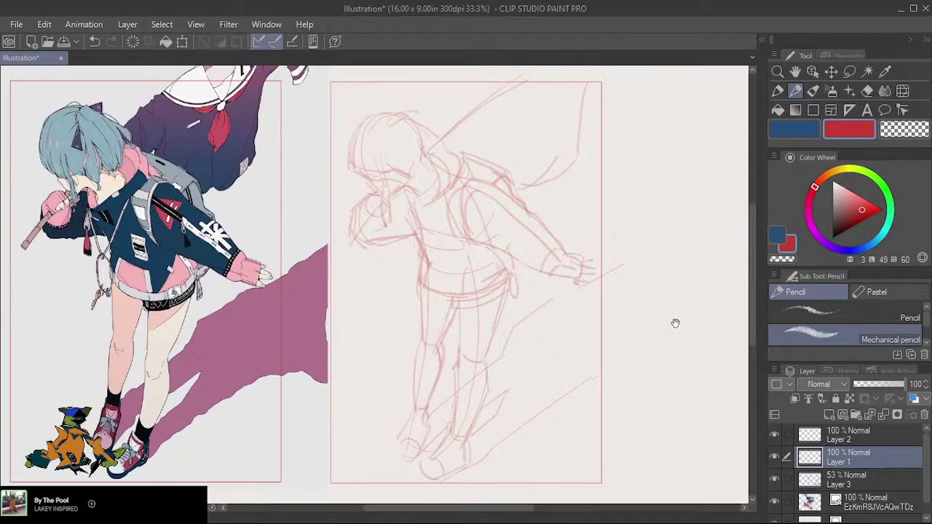
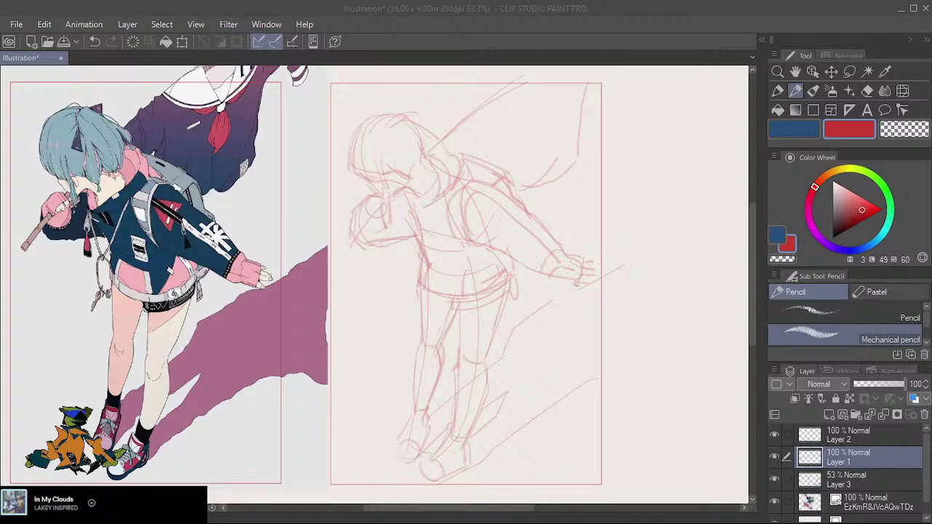
{"action": "left_click_drag", "start_coordinate": [666, 244], "coordinate": [653, 289]}
{"action": "key", "text": "ctrl+z"}
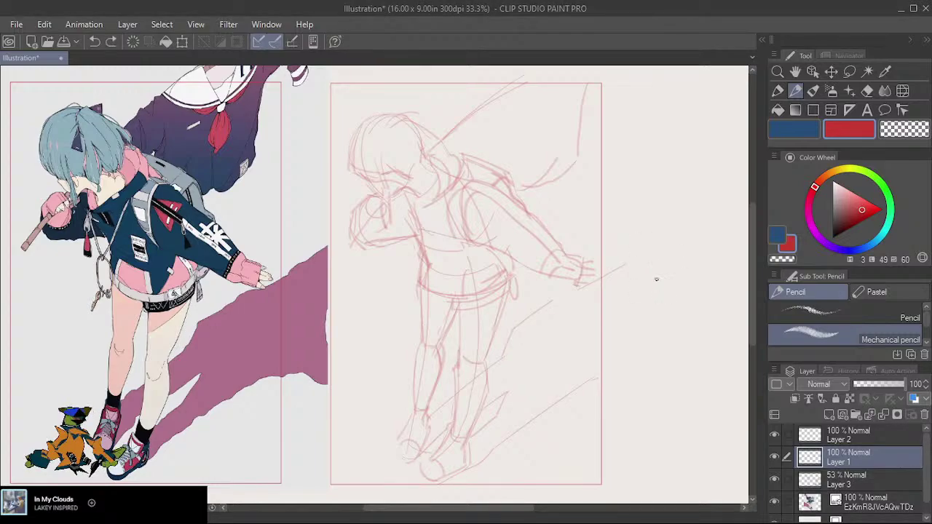
{"action": "mouse_move", "coordinate": [660, 183]}
{"action": "left_mouse_down"}
{"action": "mouse_move", "coordinate": [682, 209]}
{"action": "mouse_move", "coordinate": [647, 231]}
{"action": "left_mouse_up"}
{"action": "key", "text": "ctrl+z"}
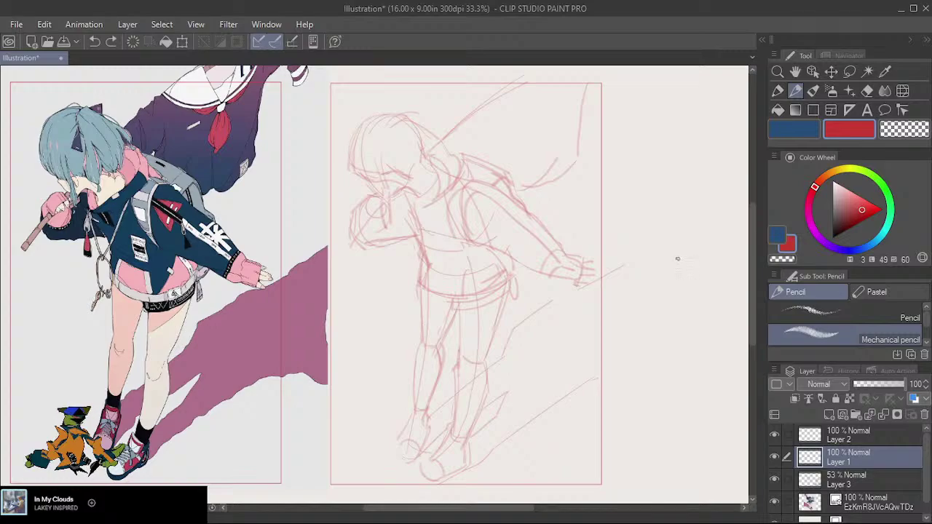
Switch the drawing colour to blue, check the visibility of Layers 1 and 3, and undo the test stroke beside the sketch.
{"action": "key", "text": "x"}
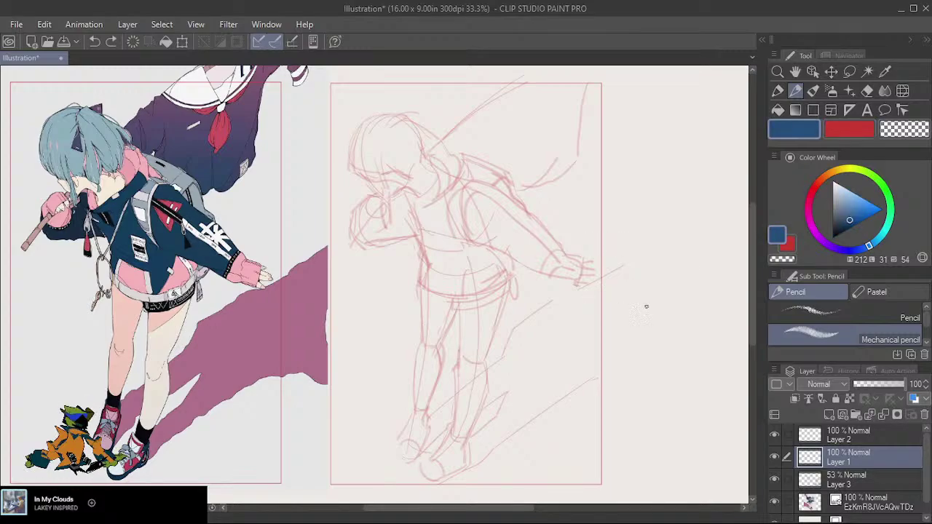
{"action": "left_click", "coordinate": [775, 457]}
{"action": "left_click", "coordinate": [774, 479]}
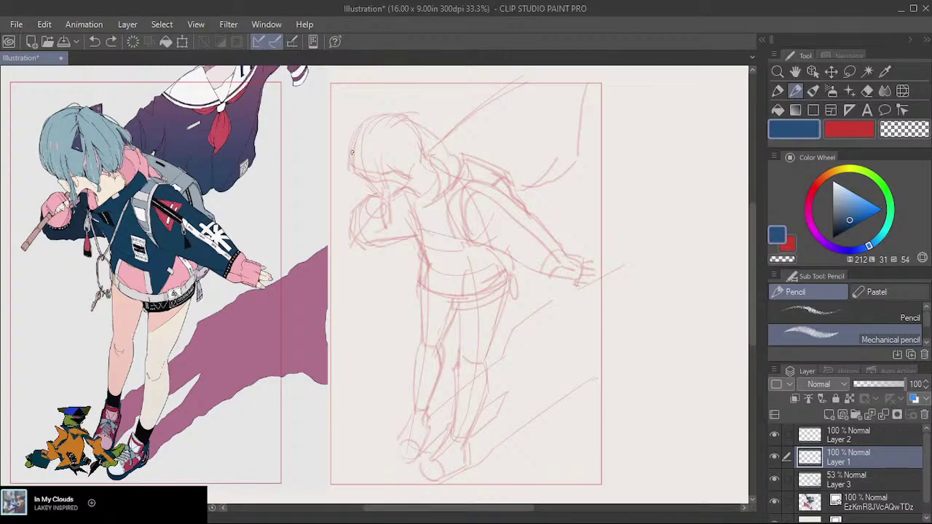
{"action": "mouse_move", "coordinate": [651, 136]}
{"action": "left_mouse_down"}
{"action": "mouse_move", "coordinate": [633, 166]}
{"action": "mouse_move", "coordinate": [637, 182]}
{"action": "left_mouse_up"}
{"action": "key", "text": "ctrl+z"}
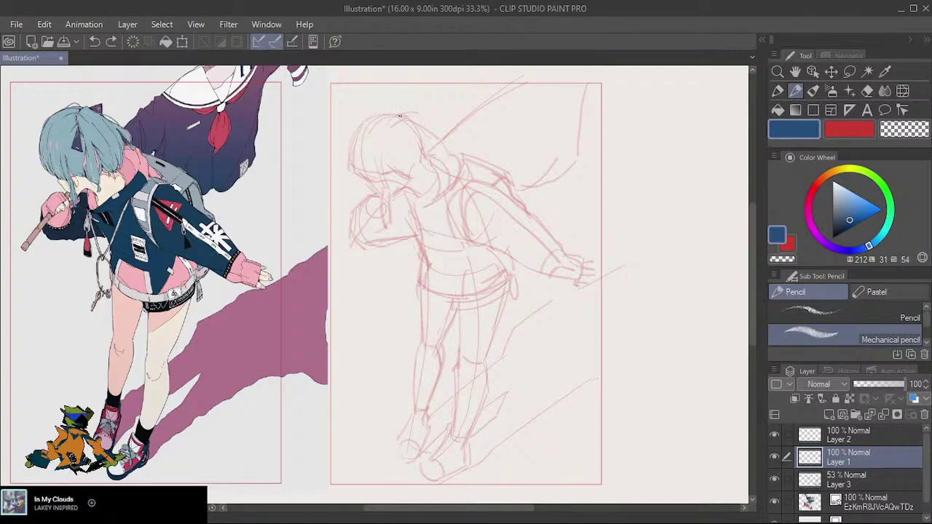
Draw the blue outline of the hair over the red sketch, from the crown down the head's left side, undoing unsatisfactory strokes.
{"action": "mouse_move", "coordinate": [400, 115]}
{"action": "left_mouse_down"}
{"action": "mouse_move", "coordinate": [359, 125]}
{"action": "mouse_move", "coordinate": [406, 116]}
{"action": "mouse_move", "coordinate": [379, 110]}
{"action": "mouse_move", "coordinate": [354, 132]}
{"action": "left_mouse_up"}
{"action": "key", "text": "ctrl+z"}
{"action": "key", "text": "ctrl+z"}
{"action": "key", "text": "ctrl+z"}
{"action": "mouse_move", "coordinate": [406, 117]}
{"action": "left_mouse_down"}
{"action": "mouse_move", "coordinate": [382, 113]}
{"action": "mouse_move", "coordinate": [355, 127]}
{"action": "mouse_move", "coordinate": [343, 170]}
{"action": "left_mouse_up"}
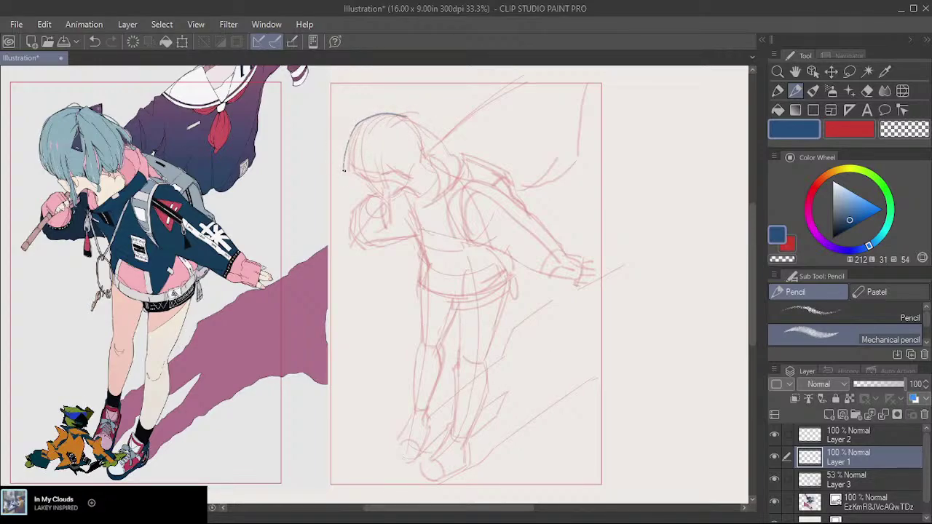
{"action": "key", "text": "ctrl+z"}
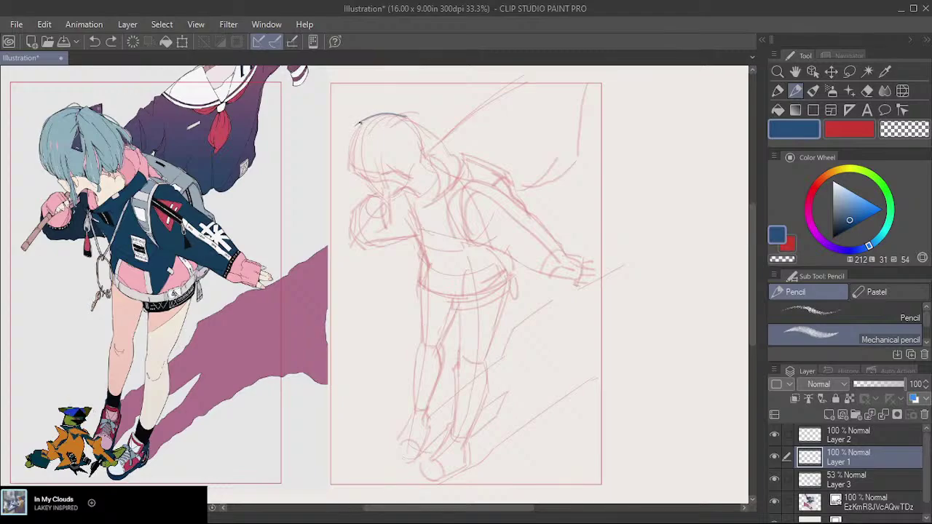
{"action": "left_click_drag", "start_coordinate": [358, 122], "coordinate": [344, 177]}
{"action": "key", "text": "ctrl+z"}
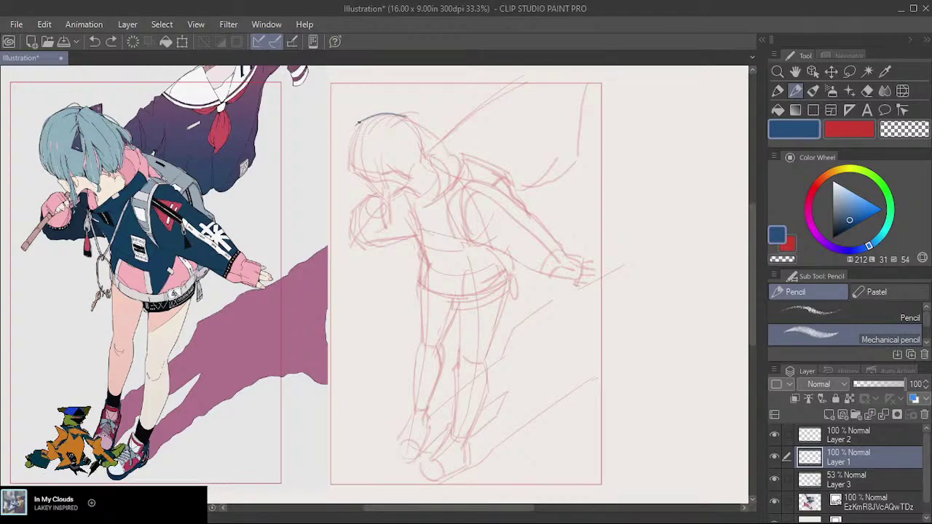
{"action": "mouse_move", "coordinate": [358, 122]}
{"action": "left_mouse_down"}
{"action": "mouse_move", "coordinate": [349, 162]}
{"action": "mouse_move", "coordinate": [357, 177]}
{"action": "left_mouse_up"}
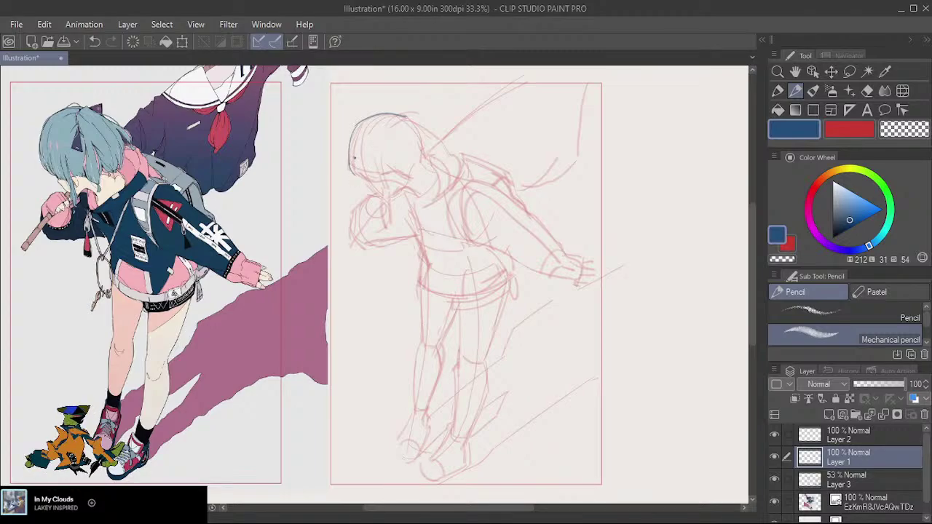
Draw blue strands down the left side of the hair, plus the centre parting and the triangular clip on the fringe.
{"action": "left_click_drag", "start_coordinate": [352, 162], "coordinate": [377, 185]}
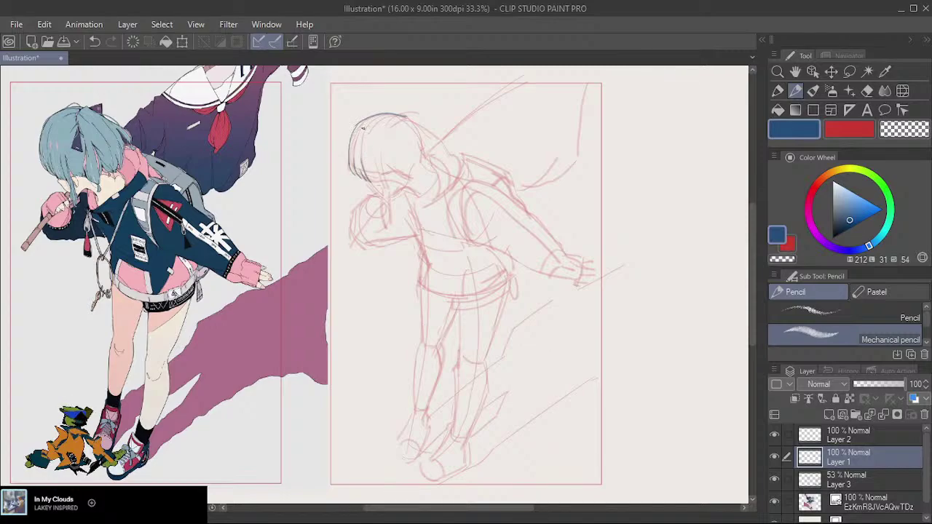
{"action": "left_click_drag", "start_coordinate": [363, 128], "coordinate": [358, 155]}
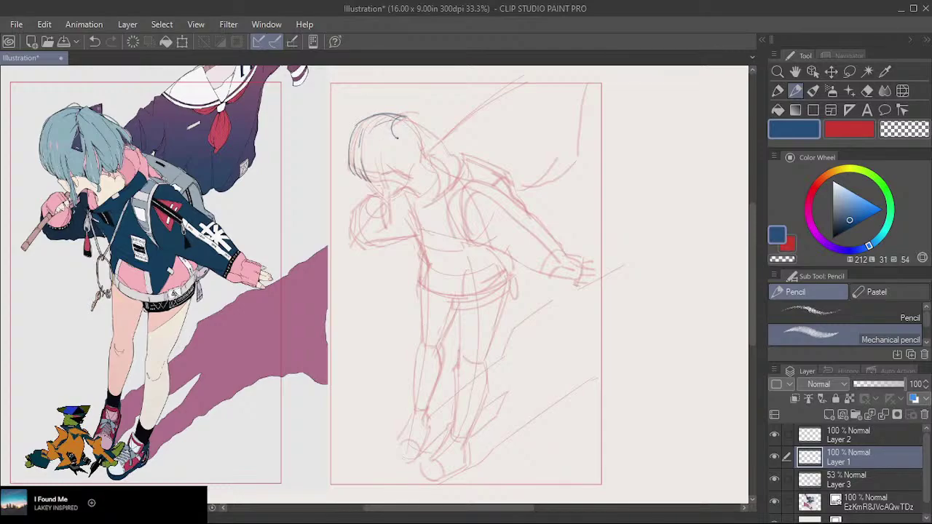
{"action": "mouse_move", "coordinate": [397, 137]}
{"action": "left_mouse_down"}
{"action": "mouse_move", "coordinate": [401, 157]}
{"action": "mouse_move", "coordinate": [390, 152]}
{"action": "mouse_move", "coordinate": [398, 137]}
{"action": "left_mouse_up"}
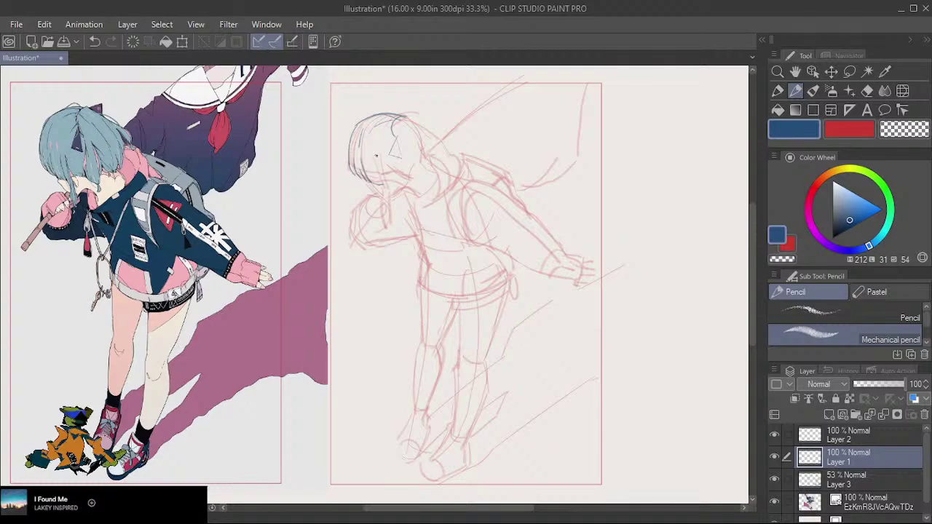
{"action": "left_click_drag", "start_coordinate": [376, 159], "coordinate": [384, 192]}
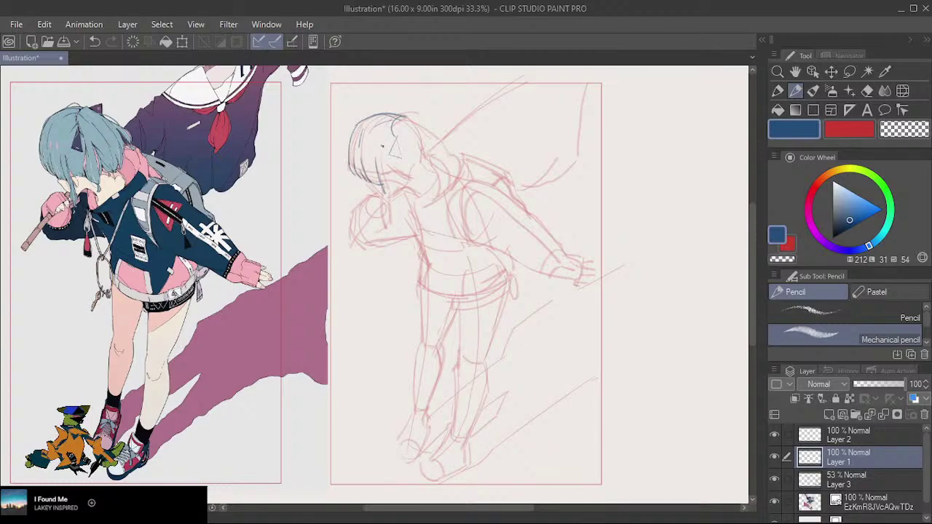
{"action": "left_click_drag", "start_coordinate": [382, 148], "coordinate": [396, 133]}
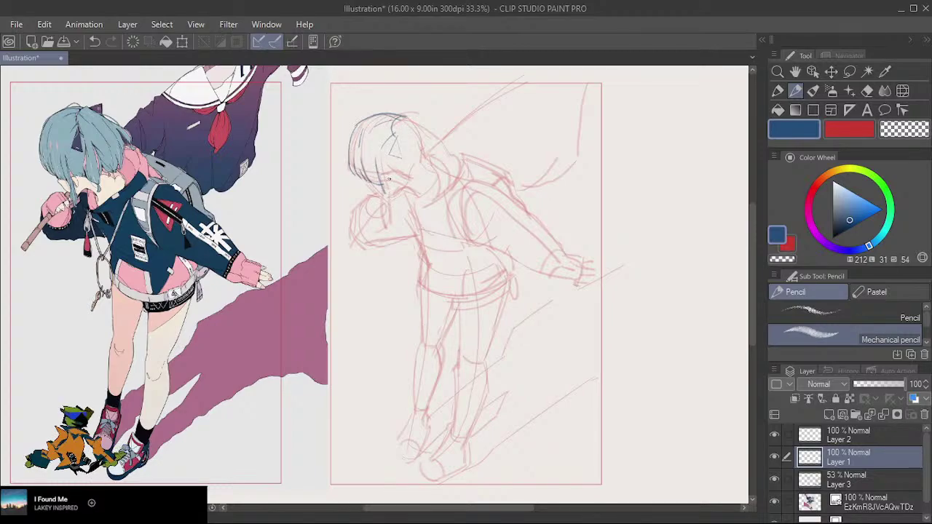
Draw the fringe strands over the face and the fringe's lower edge, ending in a small curl, and undo the poor stroke.
{"action": "left_click_drag", "start_coordinate": [384, 162], "coordinate": [390, 191]}
{"action": "mouse_move", "coordinate": [384, 167]}
{"action": "left_mouse_down"}
{"action": "mouse_move", "coordinate": [392, 184]}
{"action": "mouse_move", "coordinate": [403, 177]}
{"action": "left_mouse_up"}
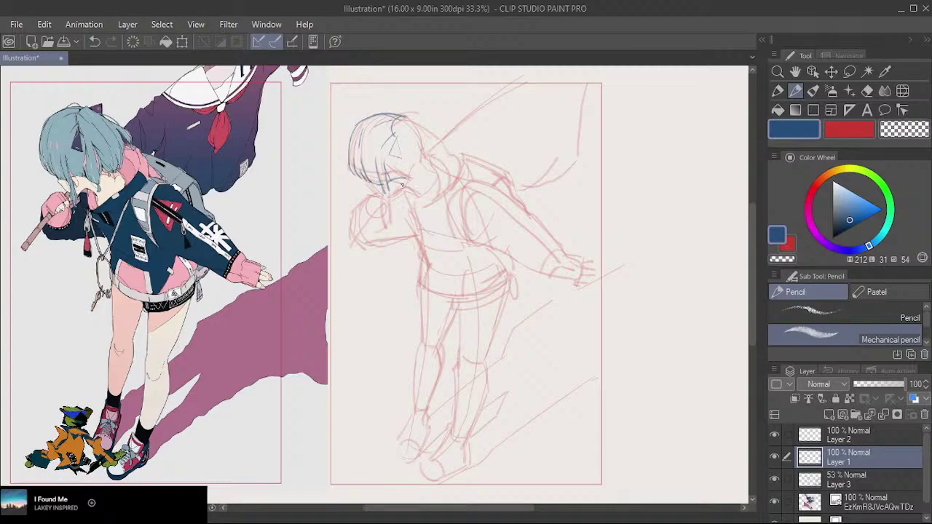
{"action": "key", "text": "ctrl+z"}
{"action": "left_click_drag", "start_coordinate": [387, 181], "coordinate": [421, 190]}
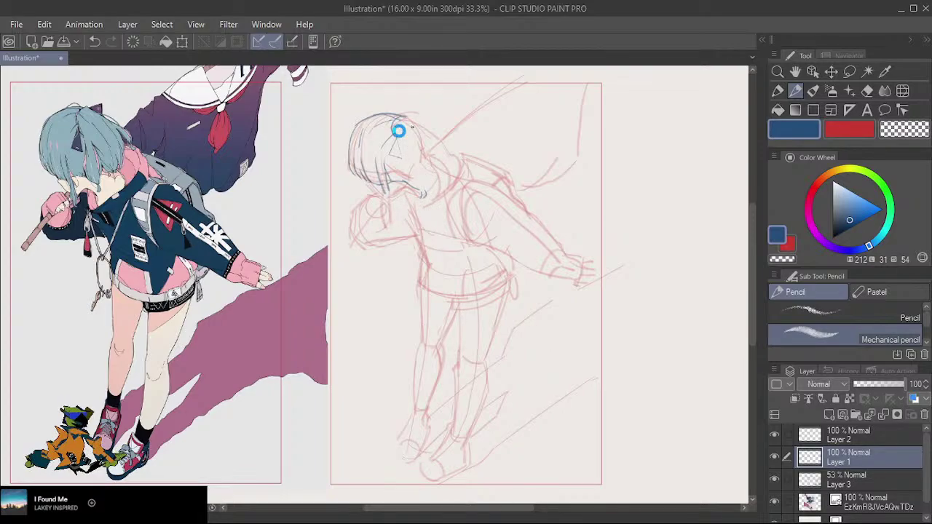
{"action": "left_click_drag", "start_coordinate": [398, 126], "coordinate": [394, 135]}
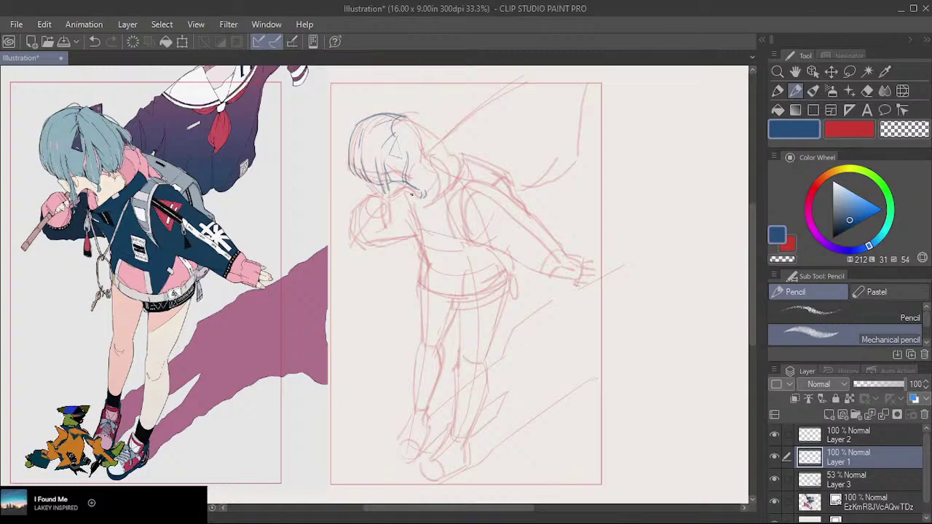
{"action": "left_click_drag", "start_coordinate": [400, 194], "coordinate": [407, 188]}
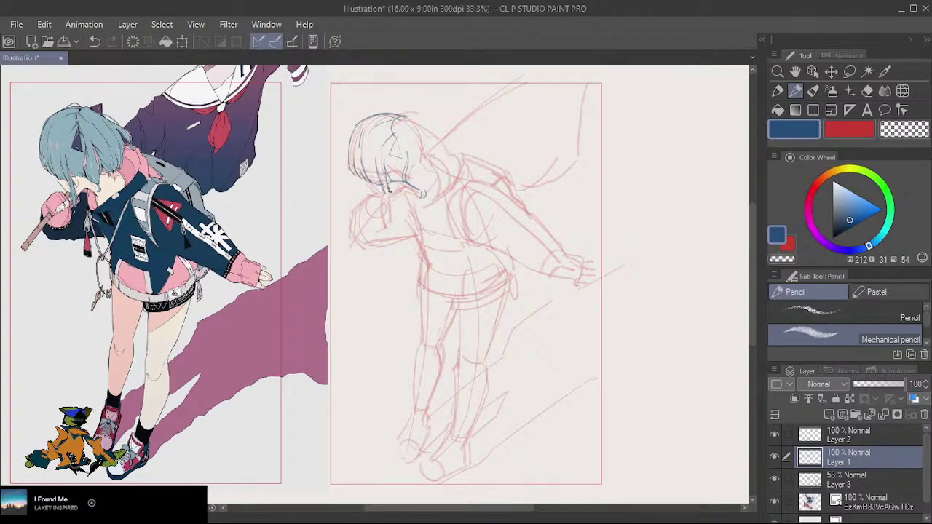
Draw the long pointed hair lock hanging below the fringe in front of the raised arm, and undo the stray stroke beside it.
{"action": "left_click_drag", "start_coordinate": [386, 193], "coordinate": [390, 232]}
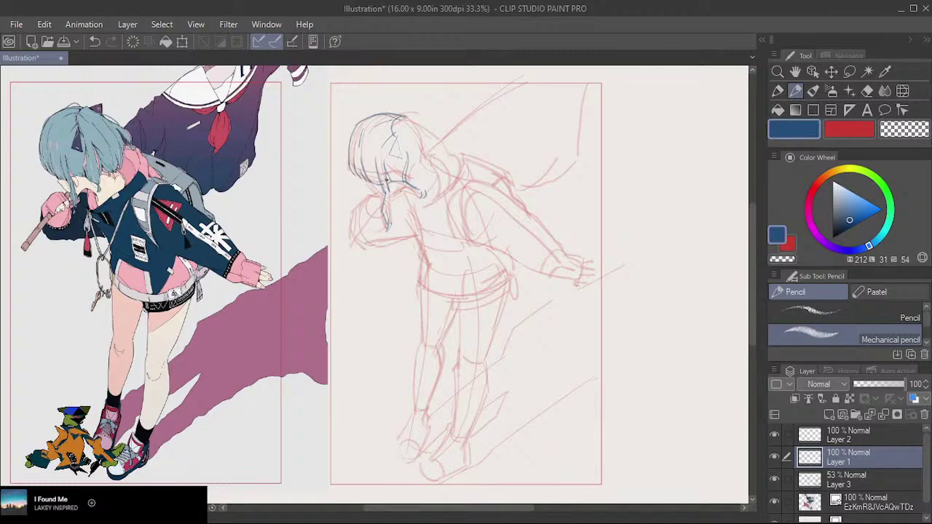
{"action": "mouse_move", "coordinate": [386, 210]}
{"action": "left_mouse_down"}
{"action": "mouse_move", "coordinate": [389, 186]}
{"action": "mouse_move", "coordinate": [390, 224]}
{"action": "left_mouse_up"}
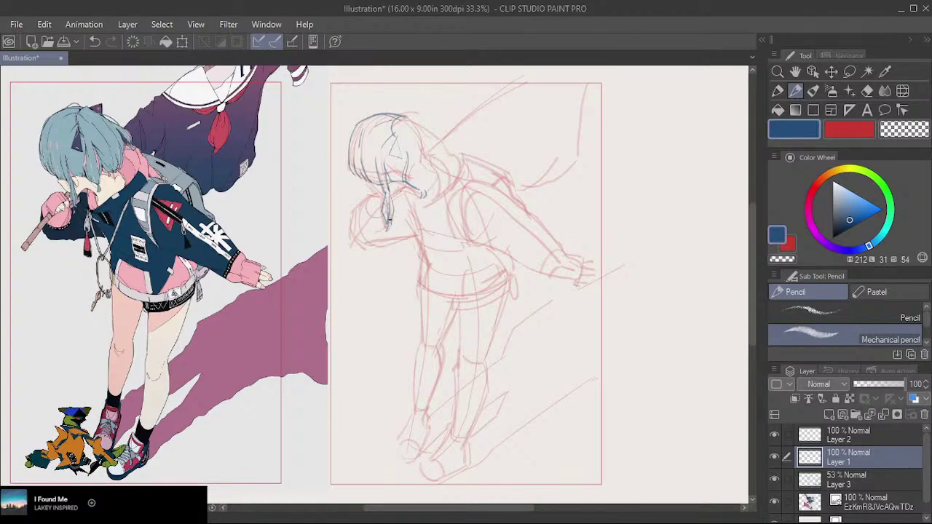
{"action": "left_click_drag", "start_coordinate": [412, 193], "coordinate": [421, 199]}
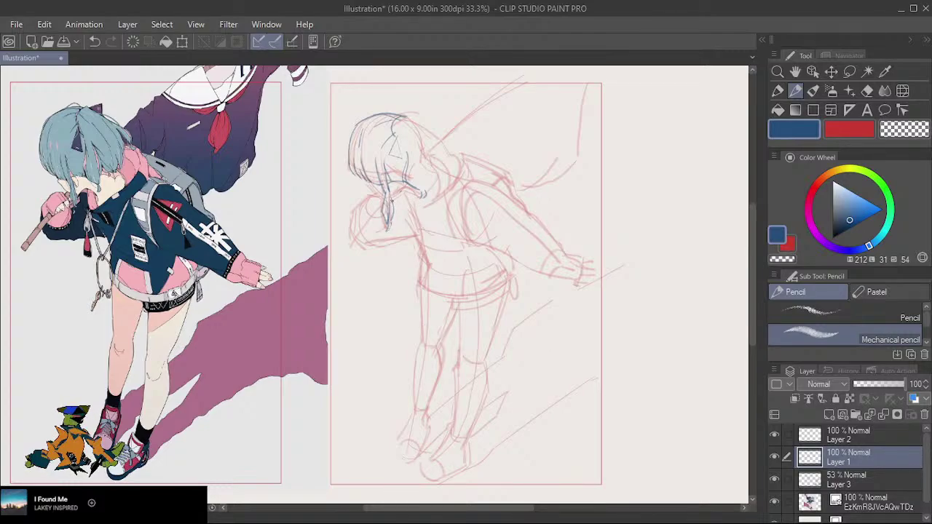
{"action": "key", "text": "ctrl+z"}
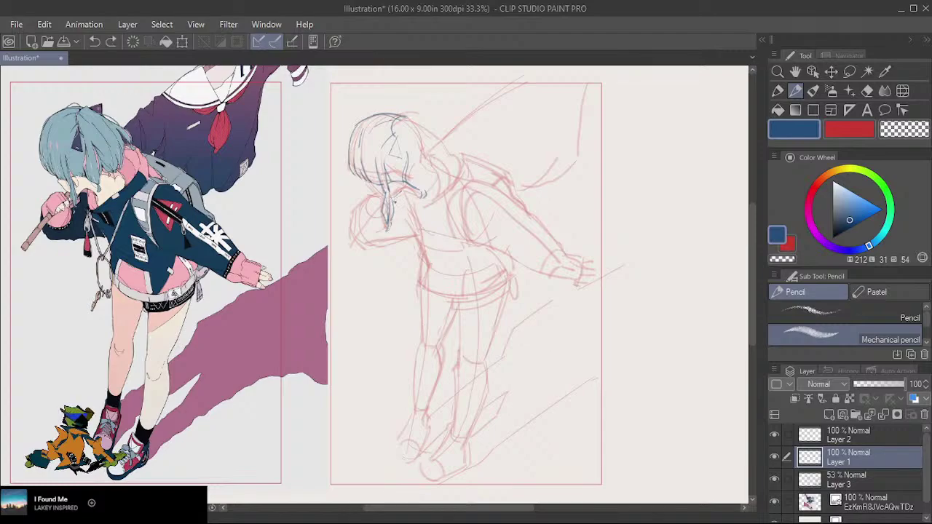
Sketch the short curved lines under the face, between the hanging lock and the chest, undoing and redrawing unsatisfactory strokes.
{"action": "left_click_drag", "start_coordinate": [401, 194], "coordinate": [395, 199]}
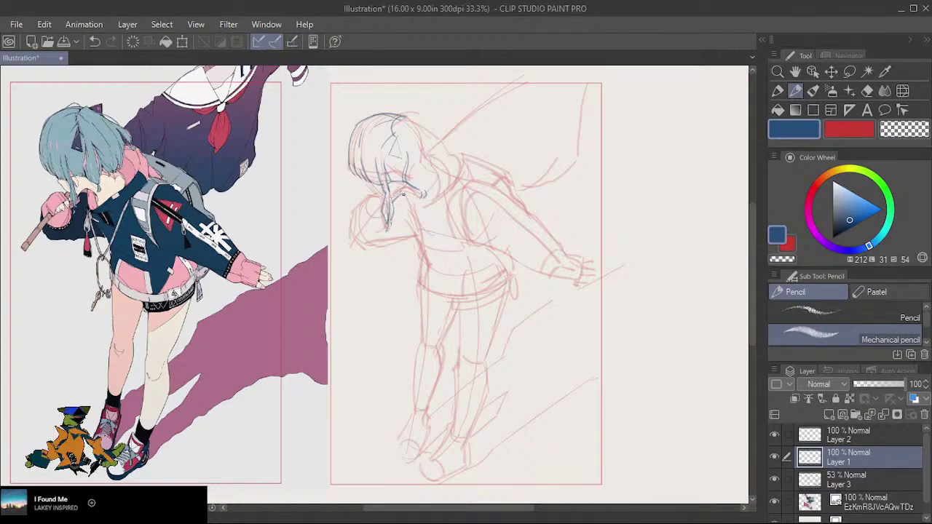
{"action": "key", "text": "ctrl+z"}
{"action": "left_click_drag", "start_coordinate": [405, 195], "coordinate": [417, 197]}
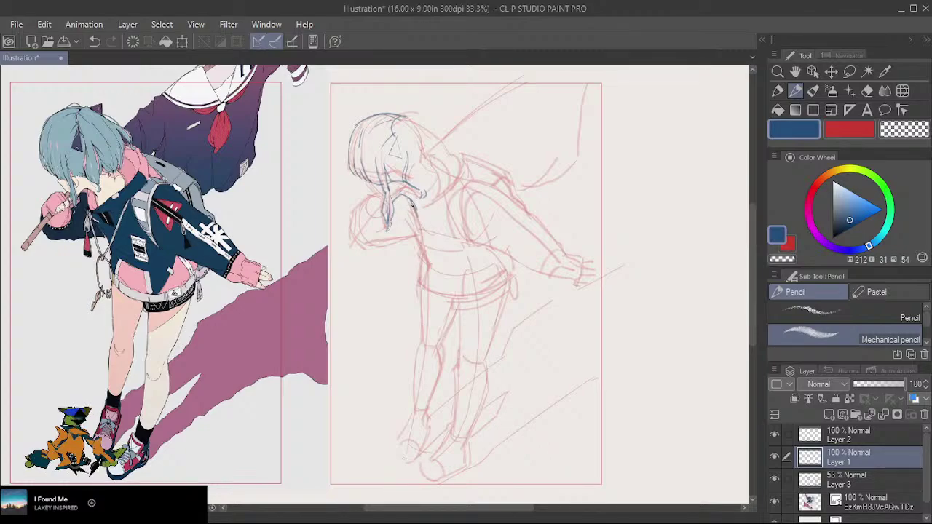
{"action": "key", "text": "ctrl+z"}
{"action": "left_click_drag", "start_coordinate": [412, 207], "coordinate": [416, 219]}
{"action": "key", "text": "ctrl+z"}
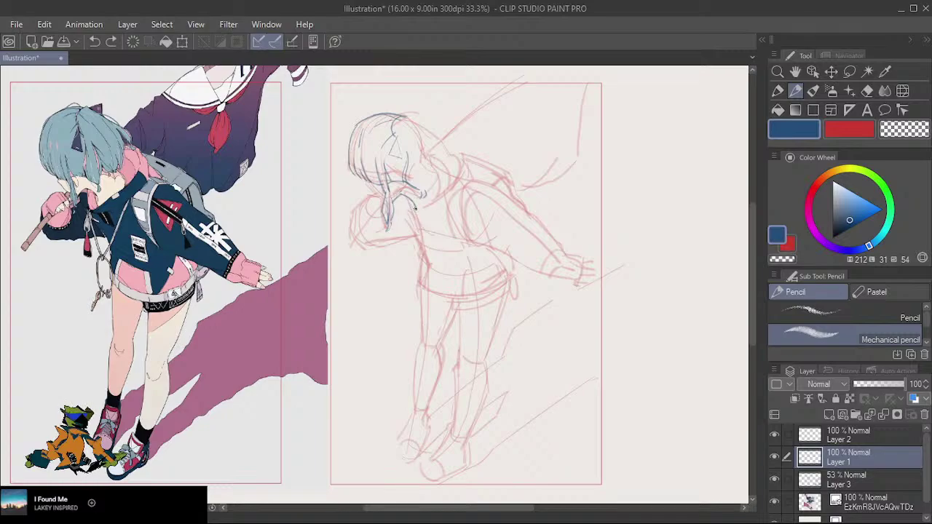
{"action": "left_click_drag", "start_coordinate": [418, 219], "coordinate": [404, 210]}
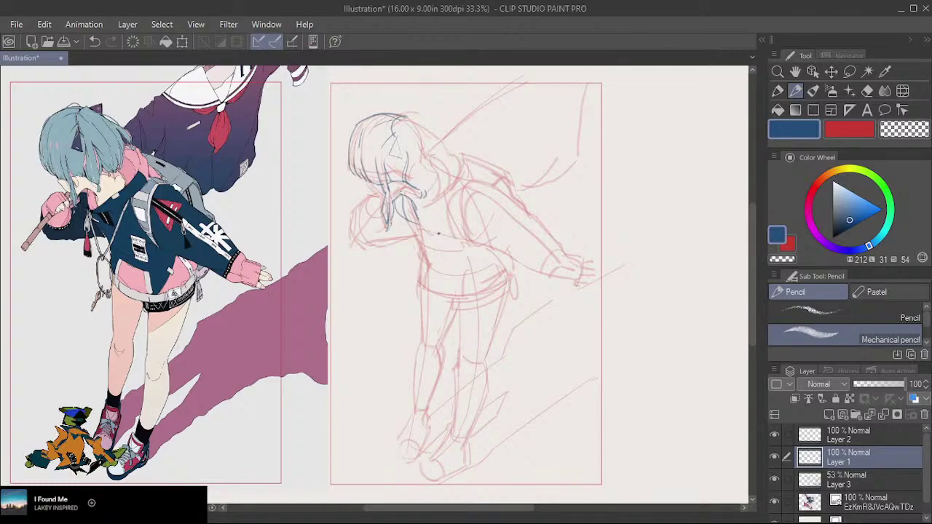
{"action": "key", "text": "ctrl+z"}
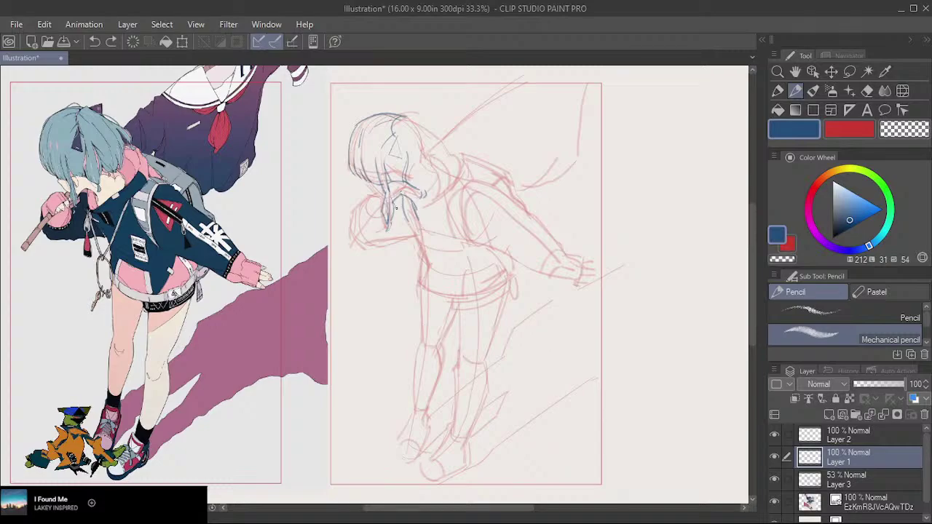
{"action": "key", "text": "ctrl+y"}
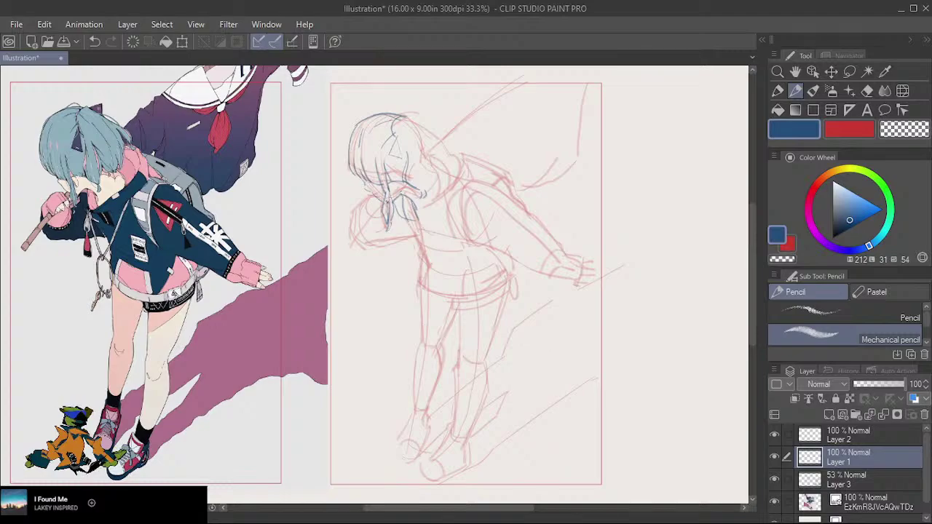
{"action": "key", "text": "ctrl+z"}
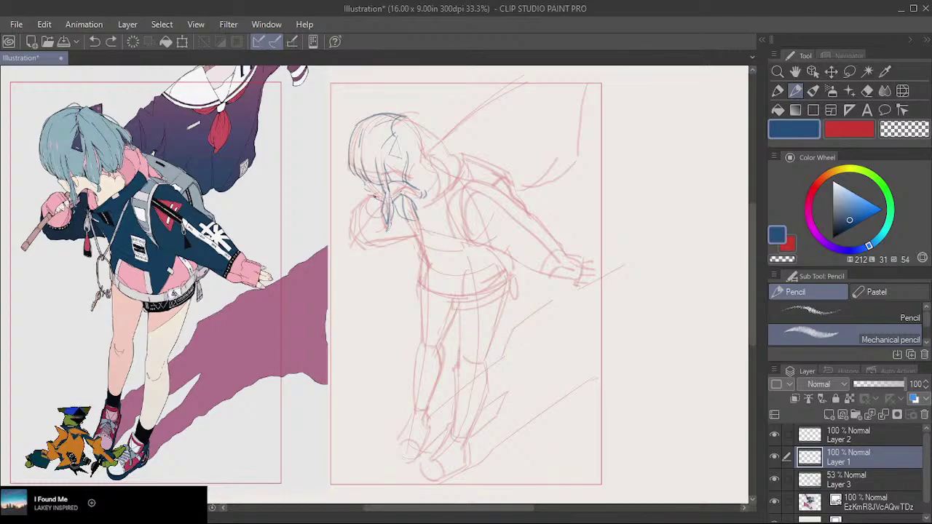
Add strand tips along the lower-left edge of the hair above the raised hand, undoing the unsatisfactory strokes.
{"action": "left_click_drag", "start_coordinate": [375, 195], "coordinate": [366, 189]}
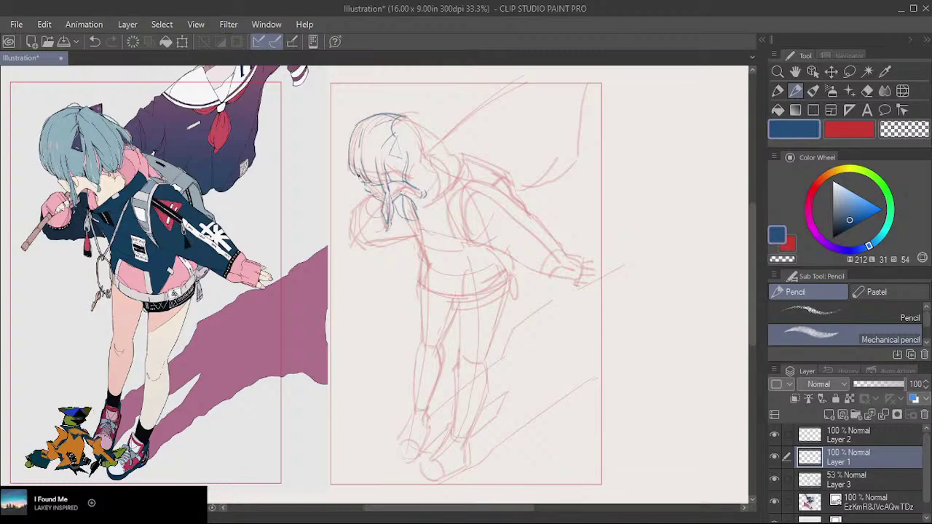
{"action": "left_click_drag", "start_coordinate": [357, 177], "coordinate": [350, 172]}
{"action": "key", "text": "ctrl+z"}
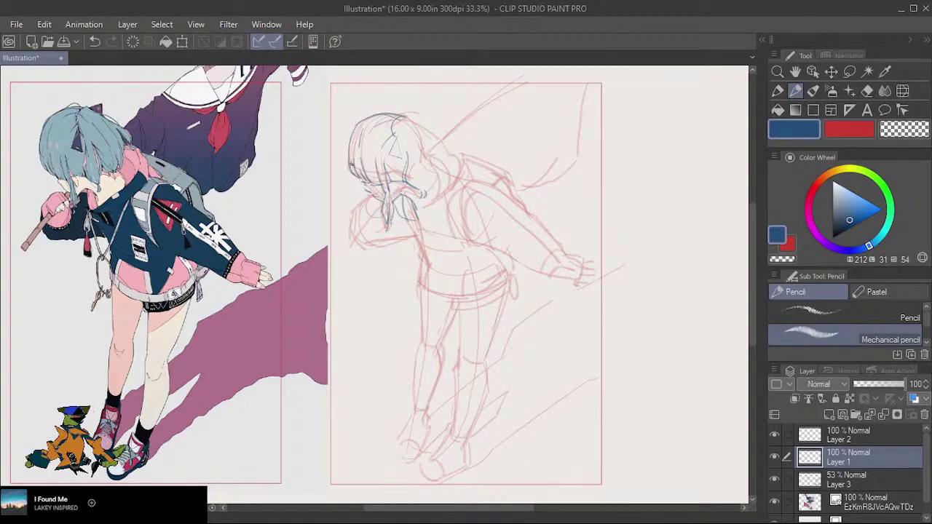
{"action": "key", "text": "ctrl+z"}
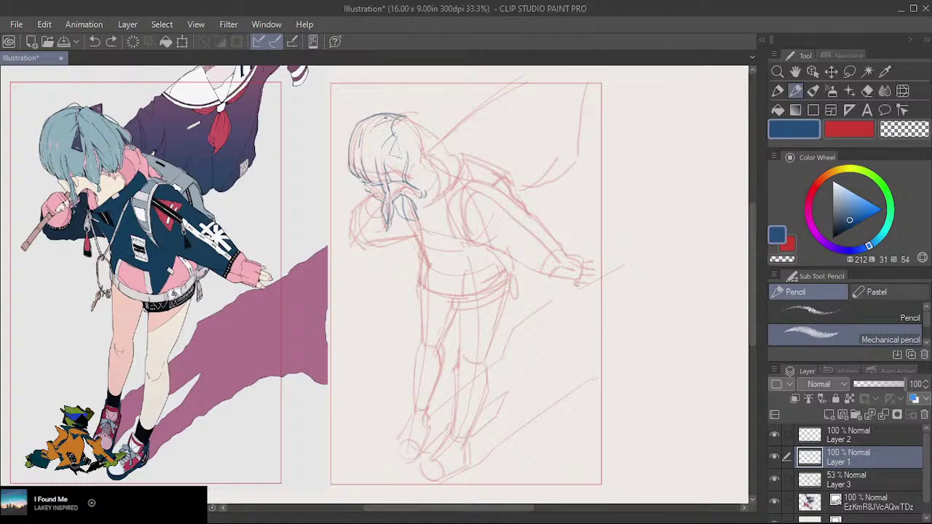
Draw the outline of the back of the hair from the crown toward the shoulder, and undo the last stroke.
{"action": "mouse_move", "coordinate": [386, 118]}
{"action": "left_mouse_down"}
{"action": "mouse_move", "coordinate": [406, 117]}
{"action": "mouse_move", "coordinate": [467, 159]}
{"action": "left_mouse_up"}
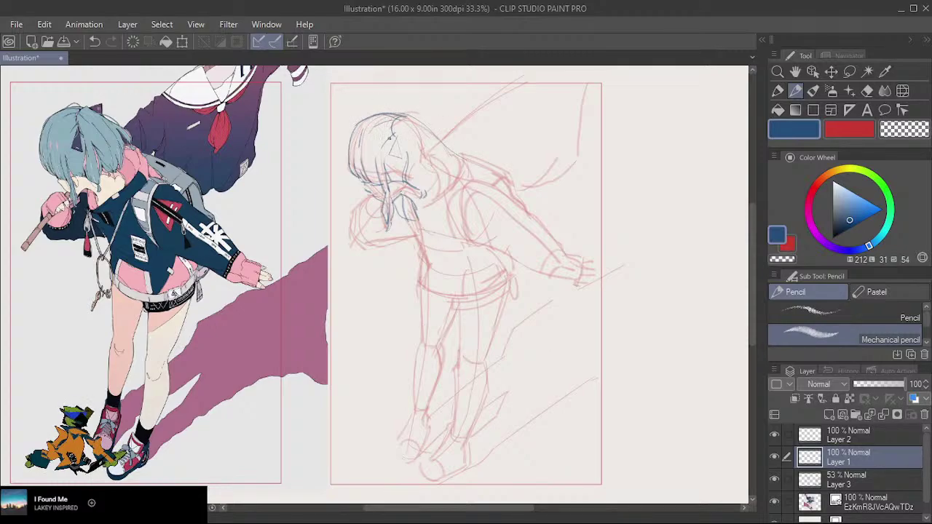
{"action": "mouse_move", "coordinate": [400, 116]}
{"action": "left_mouse_down"}
{"action": "mouse_move", "coordinate": [426, 130]}
{"action": "mouse_move", "coordinate": [413, 112]}
{"action": "mouse_move", "coordinate": [436, 148]}
{"action": "mouse_move", "coordinate": [420, 123]}
{"action": "mouse_move", "coordinate": [457, 147]}
{"action": "left_mouse_up"}
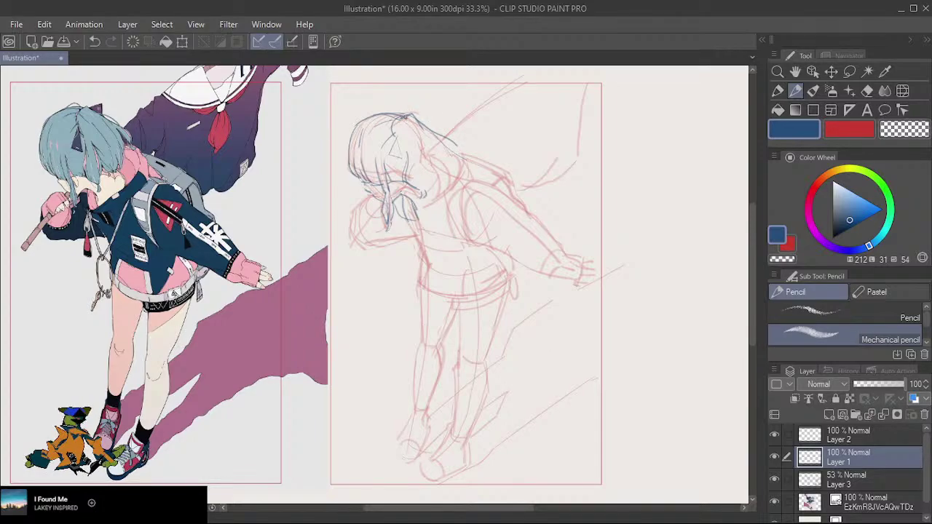
{"action": "key", "text": "ctrl+z"}
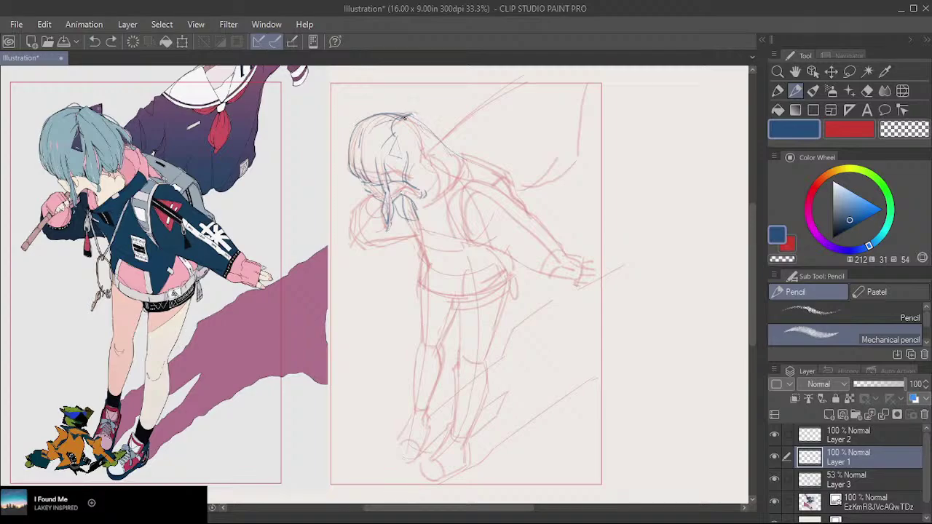
Draw the pointed dark hair ornament sticking up at the crown, undoing the first attempt.
{"action": "left_click_drag", "start_coordinate": [405, 115], "coordinate": [410, 114]}
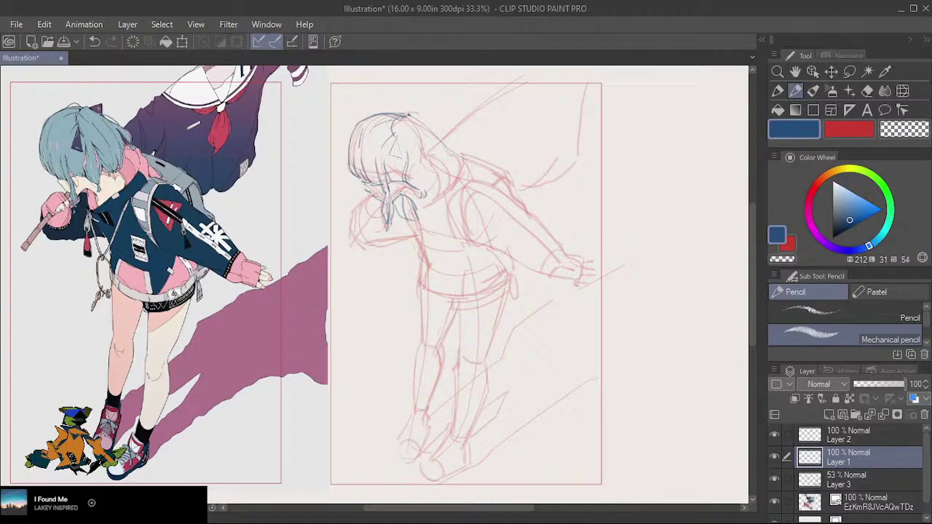
{"action": "key", "text": "ctrl+z"}
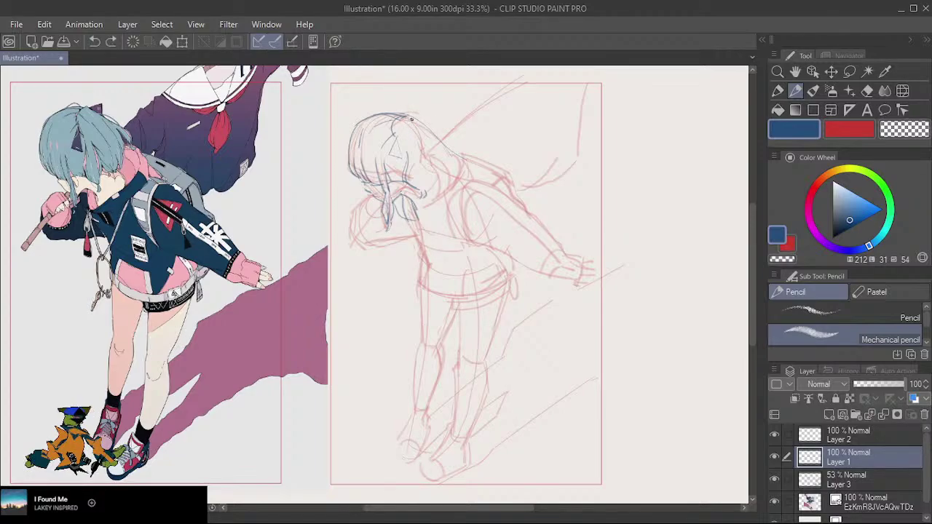
{"action": "left_click_drag", "start_coordinate": [408, 115], "coordinate": [424, 132]}
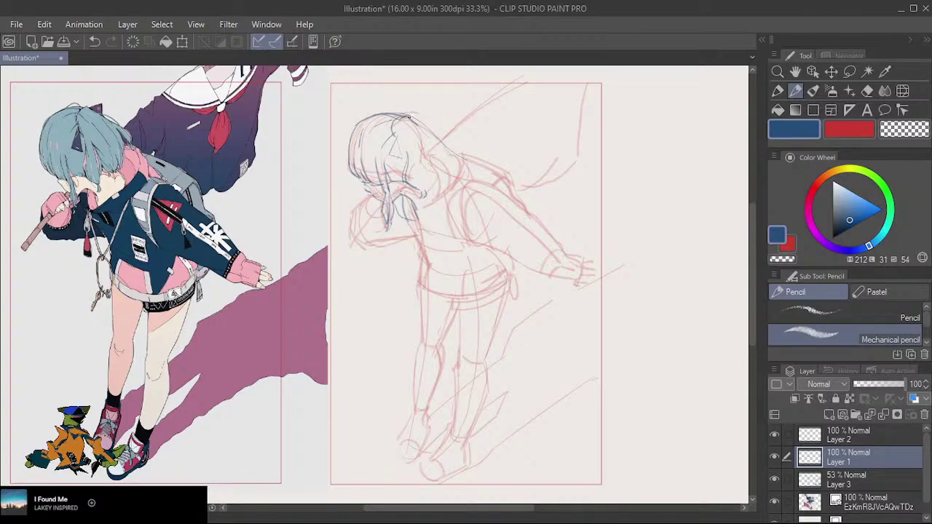
{"action": "mouse_move", "coordinate": [409, 117]}
{"action": "left_mouse_down"}
{"action": "mouse_move", "coordinate": [421, 111]}
{"action": "mouse_move", "coordinate": [422, 128]}
{"action": "left_mouse_up"}
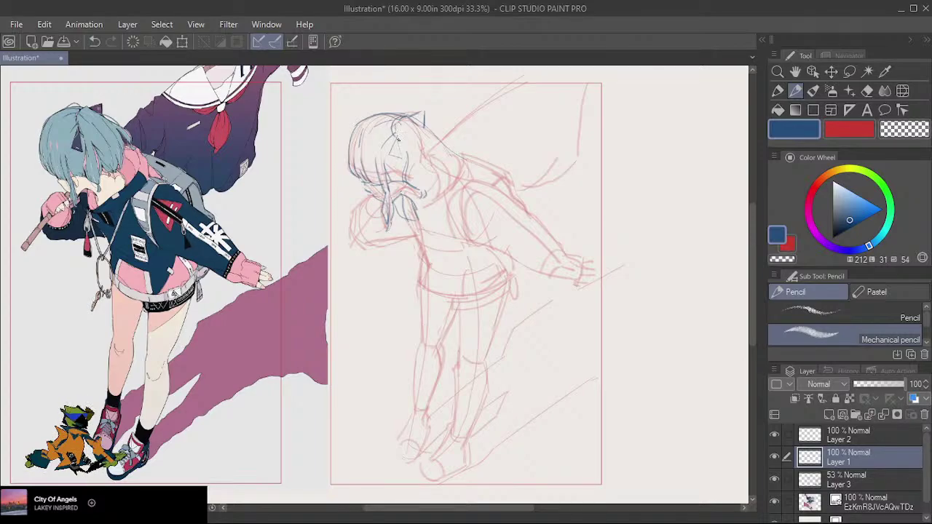
Draw the strands below the hair ornament and the back hair outline down to the nape, undoing the unsatisfactory strokes.
{"action": "left_click_drag", "start_coordinate": [396, 132], "coordinate": [407, 151]}
{"action": "left_click_drag", "start_coordinate": [419, 144], "coordinate": [428, 159]}
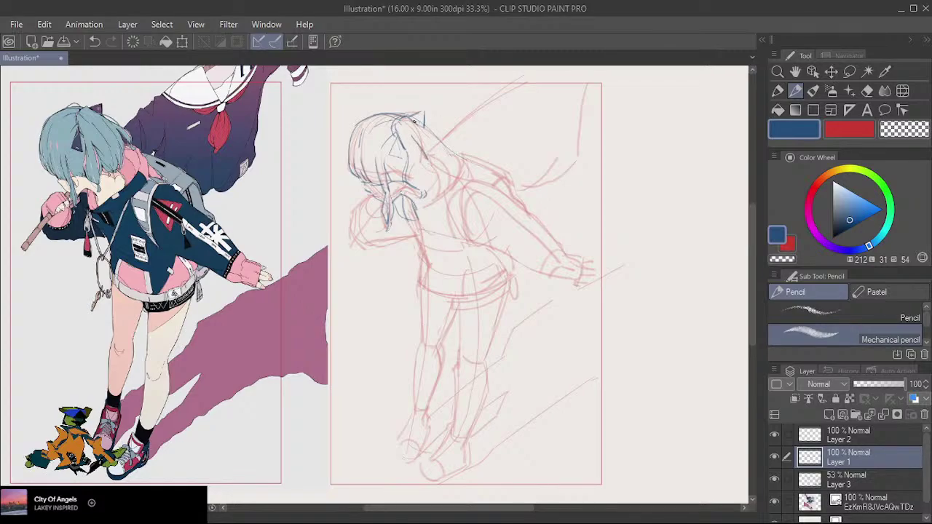
{"action": "left_click_drag", "start_coordinate": [411, 119], "coordinate": [462, 151]}
{"action": "key", "text": "ctrl+z"}
{"action": "key", "text": "ctrl+z"}
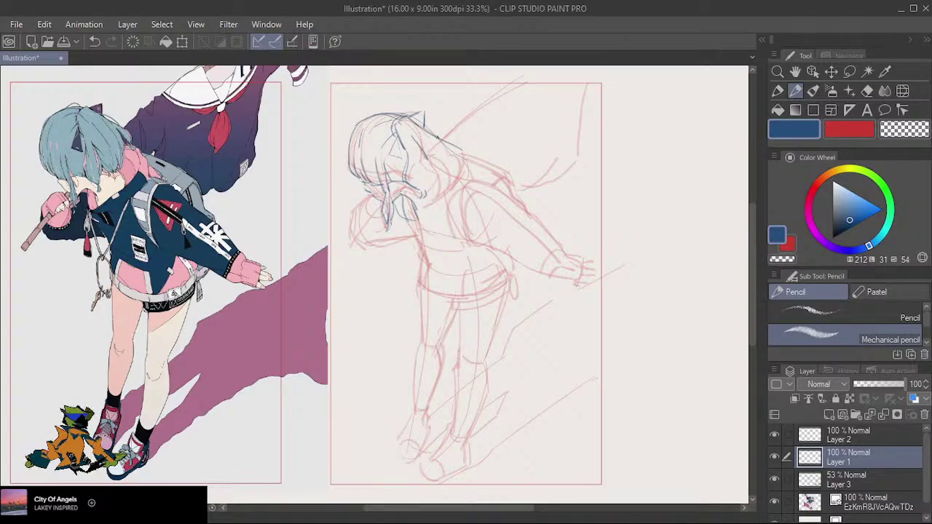
{"action": "key", "text": "ctrl+z"}
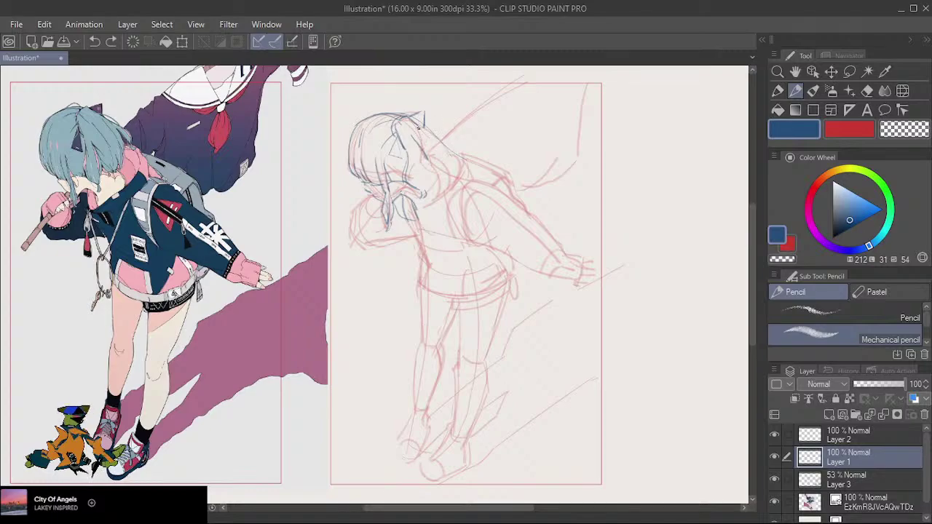
{"action": "mouse_move", "coordinate": [418, 124]}
{"action": "left_mouse_down"}
{"action": "mouse_move", "coordinate": [464, 162]}
{"action": "mouse_move", "coordinate": [455, 164]}
{"action": "mouse_move", "coordinate": [453, 149]}
{"action": "mouse_move", "coordinate": [428, 135]}
{"action": "mouse_move", "coordinate": [457, 154]}
{"action": "mouse_move", "coordinate": [438, 140]}
{"action": "mouse_move", "coordinate": [451, 169]}
{"action": "left_mouse_up"}
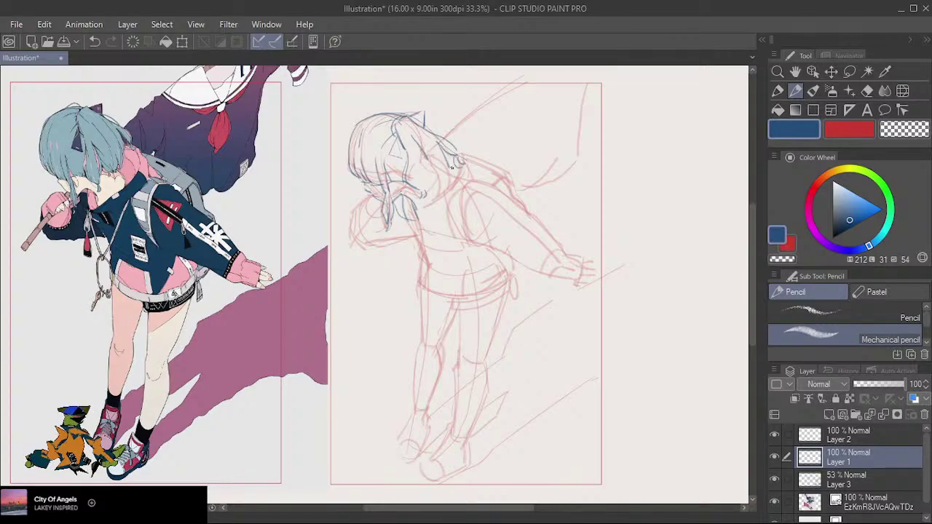
{"action": "key", "text": "ctrl+z"}
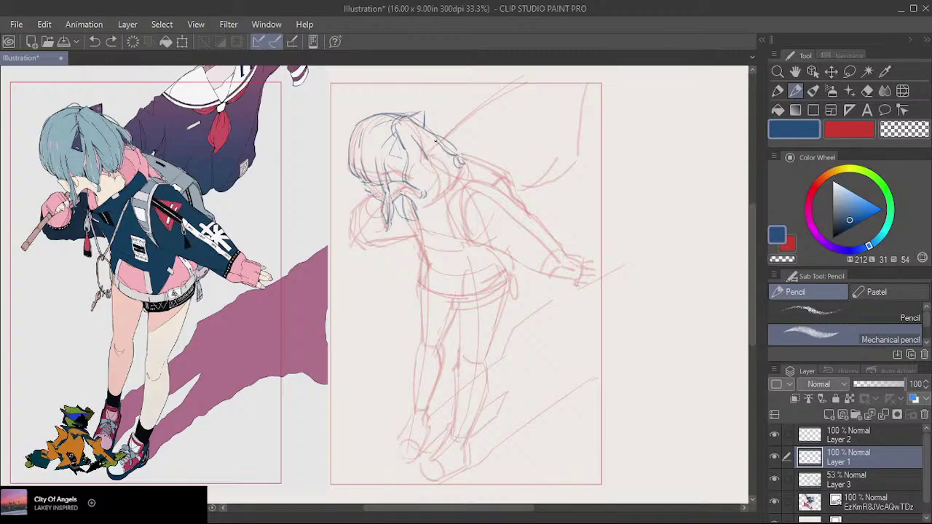
{"action": "left_click_drag", "start_coordinate": [452, 169], "coordinate": [444, 186]}
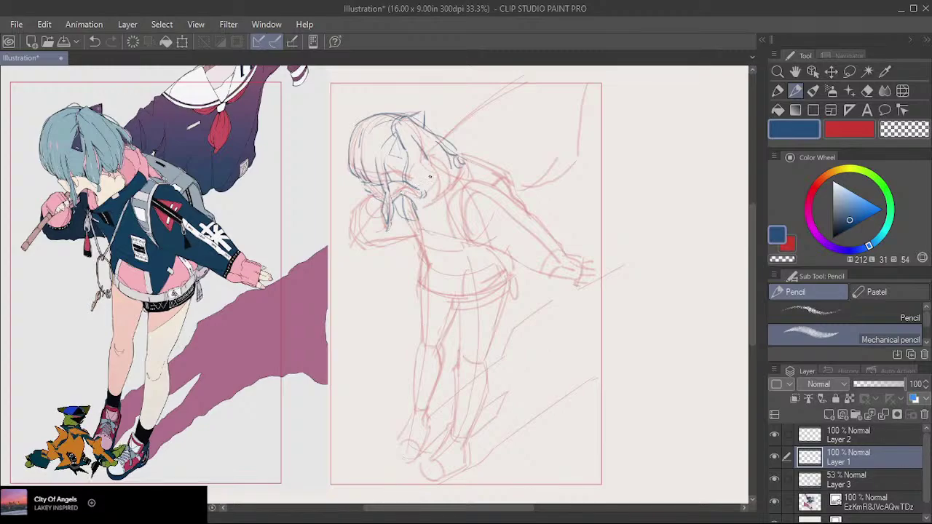
Sketch the locks of hair beside and behind the face, redrawing the long lock that hangs from the crown.
{"action": "left_click_drag", "start_coordinate": [424, 165], "coordinate": [421, 194]}
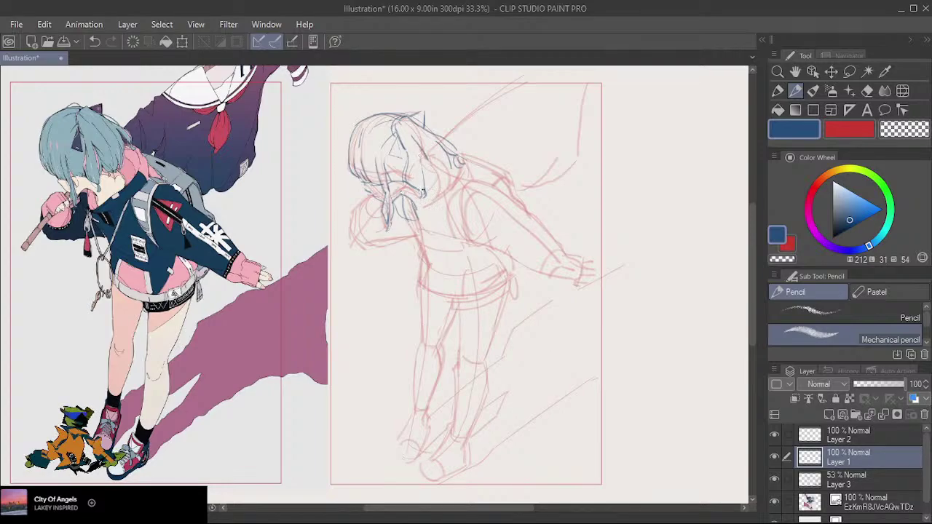
{"action": "mouse_move", "coordinate": [431, 167]}
{"action": "left_mouse_down"}
{"action": "mouse_move", "coordinate": [425, 186]}
{"action": "mouse_move", "coordinate": [446, 183]}
{"action": "left_mouse_up"}
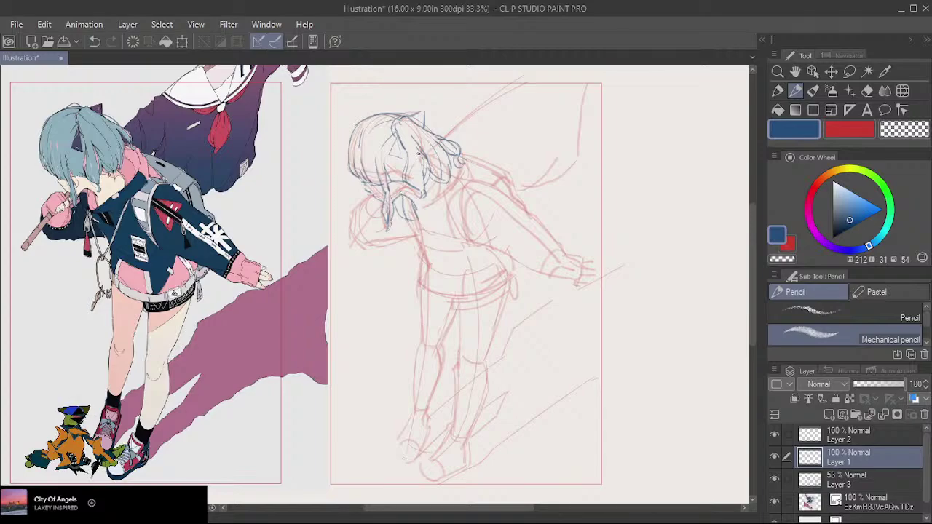
{"action": "left_click_drag", "start_coordinate": [419, 149], "coordinate": [428, 189]}
{"action": "key", "text": "ctrl+z"}
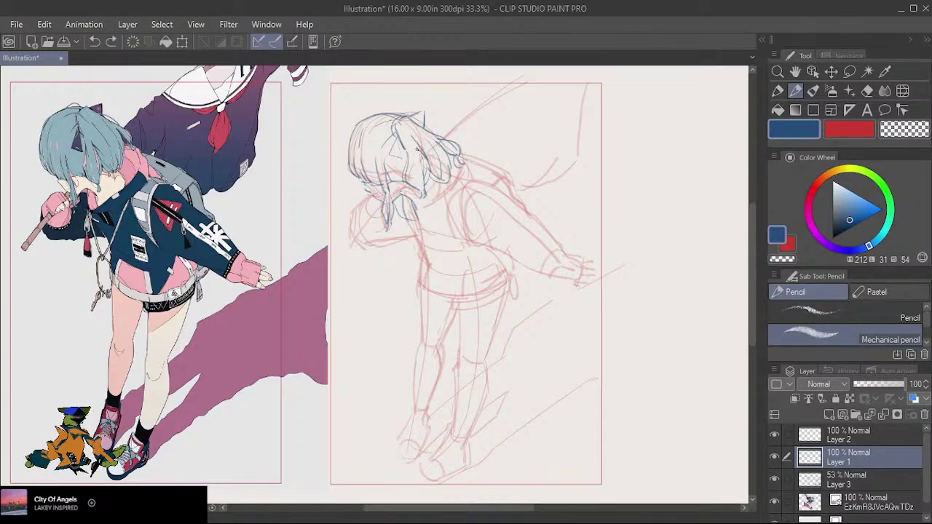
{"action": "left_click_drag", "start_coordinate": [418, 147], "coordinate": [429, 196]}
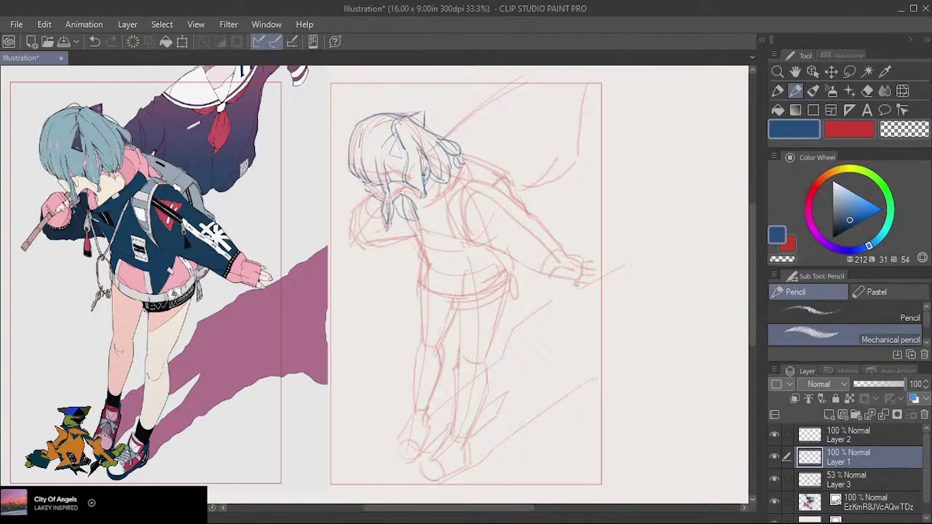
{"action": "left_click_drag", "start_coordinate": [408, 169], "coordinate": [410, 188]}
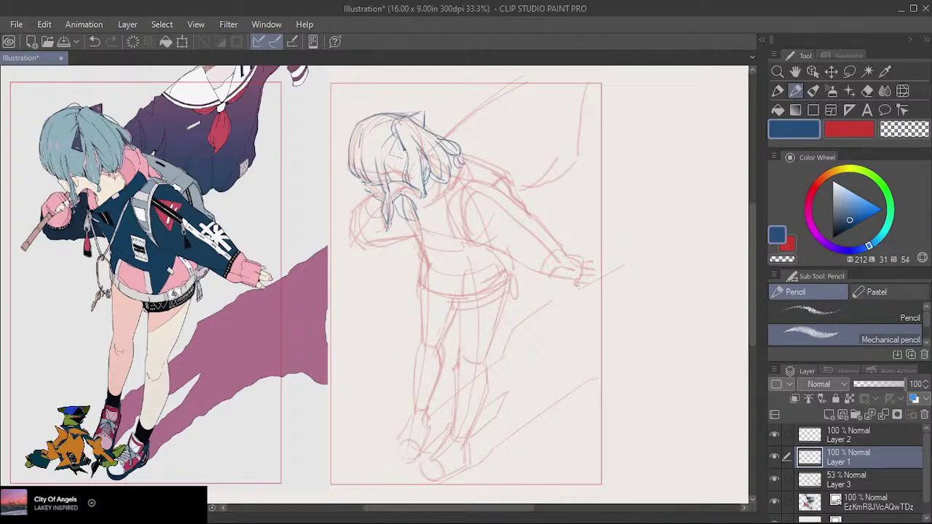
{"action": "left_click_drag", "start_coordinate": [404, 152], "coordinate": [406, 174]}
Draw the curved collar edge across the upper chest with a small rectangular tab near the shoulder, undoing the unsatisfactory strokes.
{"action": "left_click_drag", "start_coordinate": [415, 222], "coordinate": [452, 202]}
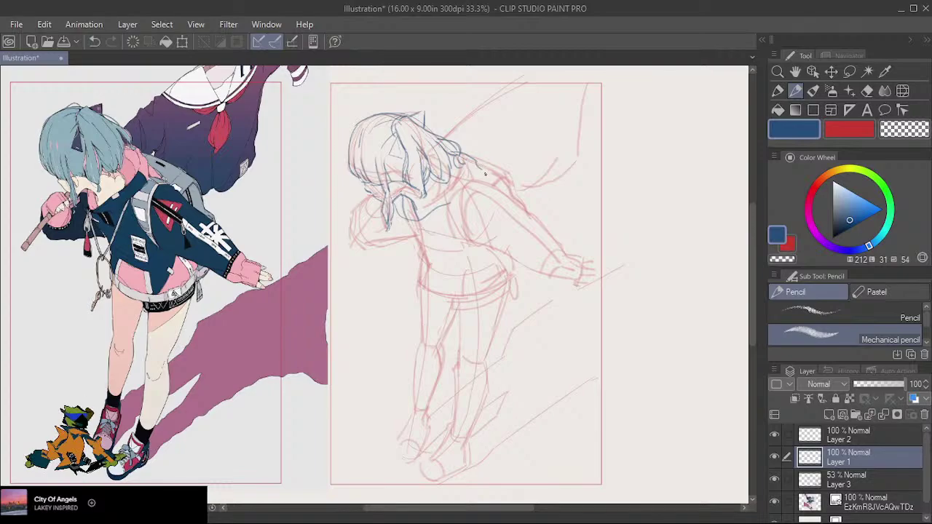
{"action": "key", "text": "ctrl+z"}
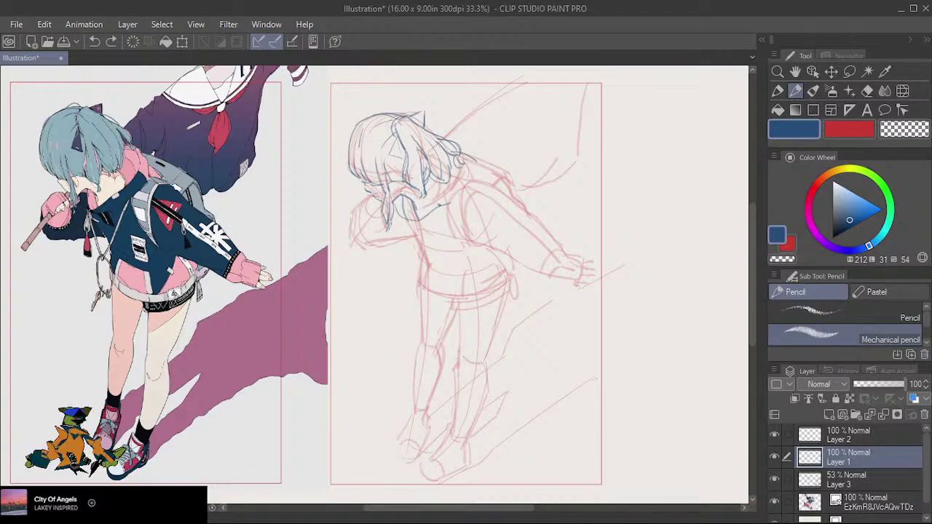
{"action": "left_click_drag", "start_coordinate": [439, 206], "coordinate": [450, 202]}
{"action": "left_click_drag", "start_coordinate": [405, 223], "coordinate": [458, 223]}
{"action": "key", "text": "ctrl+z"}
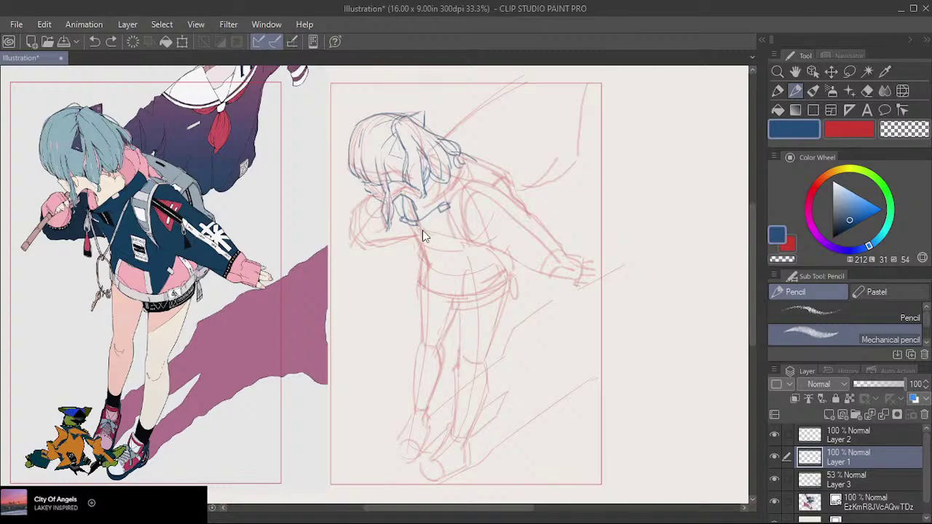
{"action": "left_click_drag", "start_coordinate": [402, 222], "coordinate": [439, 226]}
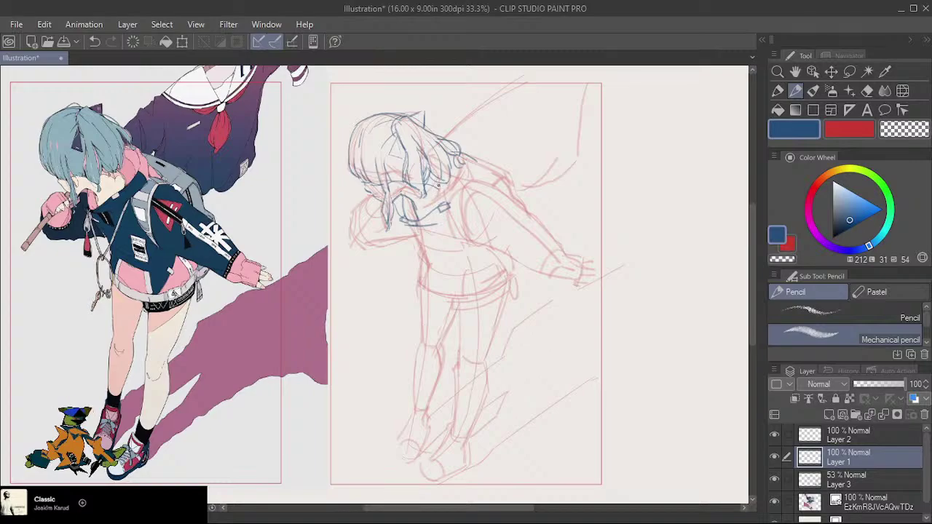
Sketch the collar side between the rectangular tab and the back hair, undoing the unsatisfactory strokes.
{"action": "key", "text": "ctrl+z"}
{"action": "mouse_move", "coordinate": [423, 187]}
{"action": "left_mouse_down"}
{"action": "mouse_move", "coordinate": [443, 184]}
{"action": "mouse_move", "coordinate": [440, 191]}
{"action": "mouse_move", "coordinate": [442, 179]}
{"action": "mouse_move", "coordinate": [448, 194]}
{"action": "left_mouse_up"}
{"action": "key", "text": "ctrl+z"}
{"action": "key", "text": "ctrl+z"}
{"action": "key", "text": "ctrl+z"}
{"action": "key", "text": "ctrl+z"}
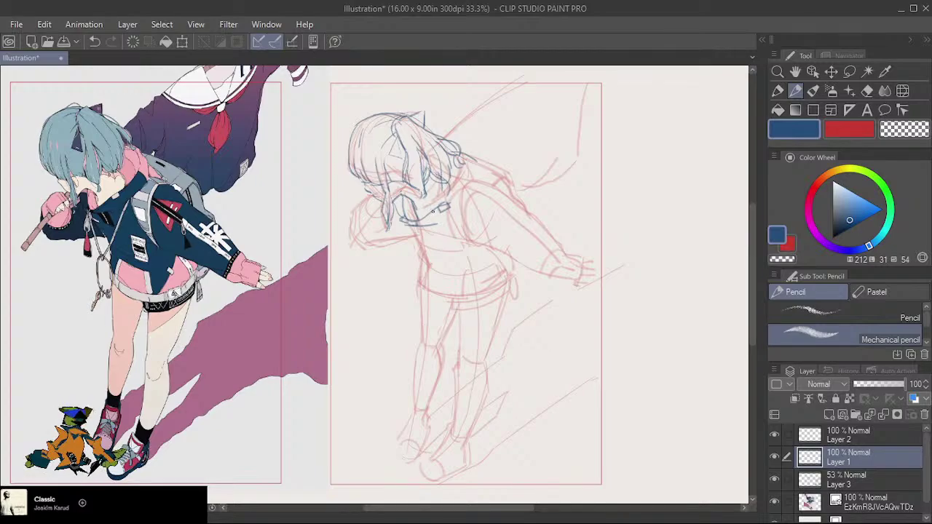
{"action": "key", "text": "ctrl+z"}
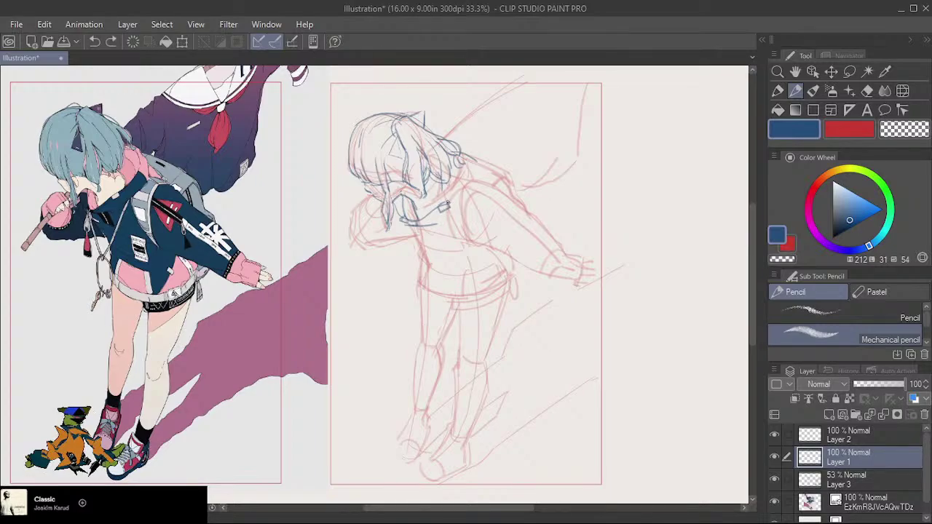
{"action": "left_click_drag", "start_coordinate": [447, 202], "coordinate": [451, 186]}
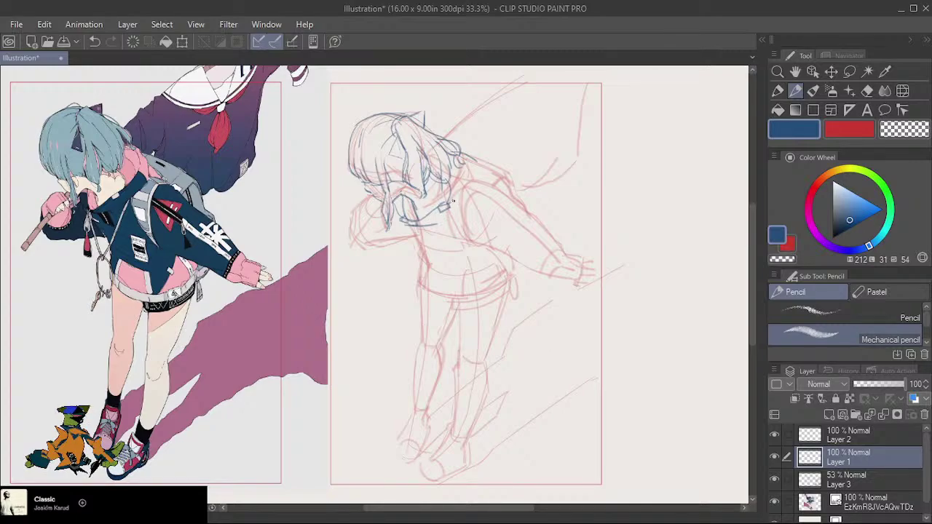
Sketch the blue collar and neckline folds below the hair on the shoulder side, redrawing the strokes that miss.
{"action": "left_click_drag", "start_coordinate": [450, 203], "coordinate": [461, 176]}
{"action": "mouse_move", "coordinate": [461, 154]}
{"action": "left_mouse_down"}
{"action": "mouse_move", "coordinate": [464, 163]}
{"action": "mouse_move", "coordinate": [474, 158]}
{"action": "mouse_move", "coordinate": [471, 176]}
{"action": "left_mouse_up"}
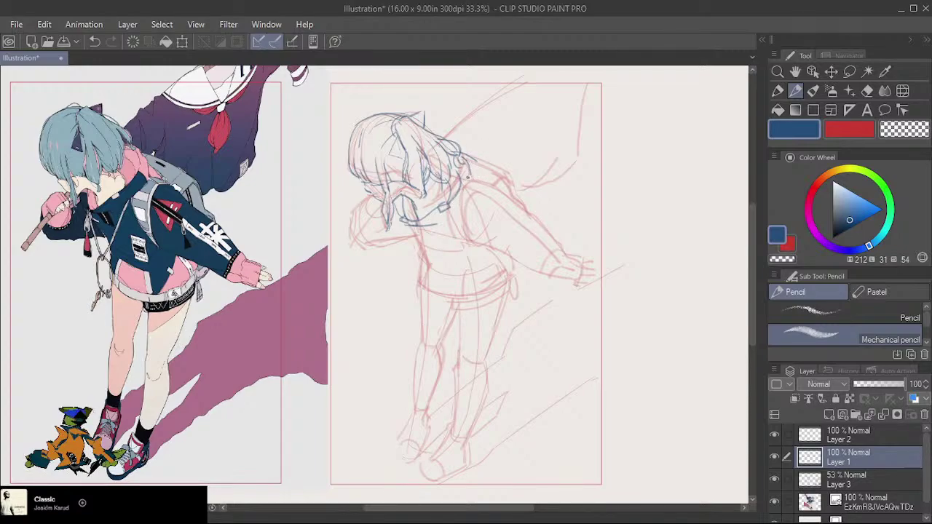
{"action": "left_click_drag", "start_coordinate": [467, 176], "coordinate": [449, 201]}
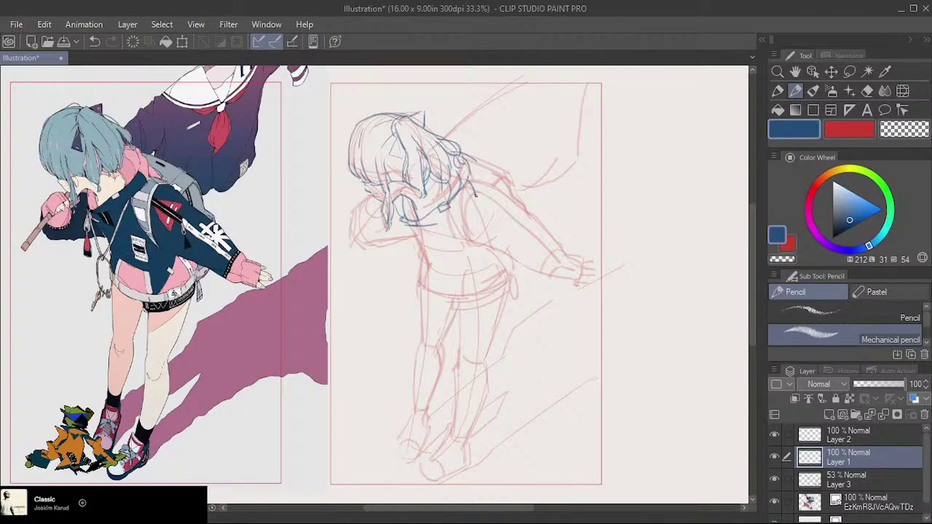
{"action": "key", "text": "ctrl+z"}
{"action": "left_click_drag", "start_coordinate": [467, 182], "coordinate": [477, 192]}
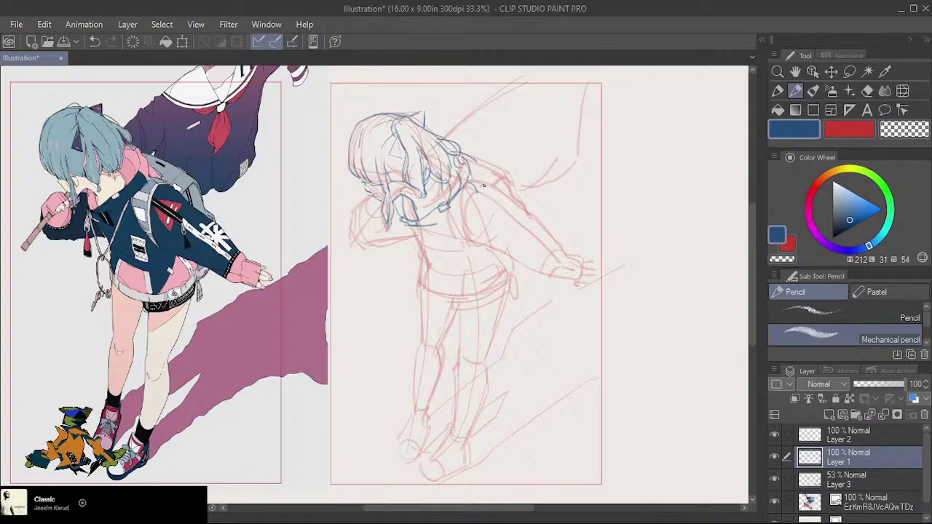
{"action": "mouse_move", "coordinate": [482, 188]}
{"action": "left_mouse_down"}
{"action": "mouse_move", "coordinate": [445, 218]}
{"action": "mouse_move", "coordinate": [461, 208]}
{"action": "mouse_move", "coordinate": [408, 278]}
{"action": "left_mouse_up"}
{"action": "key", "text": "ctrl+z"}
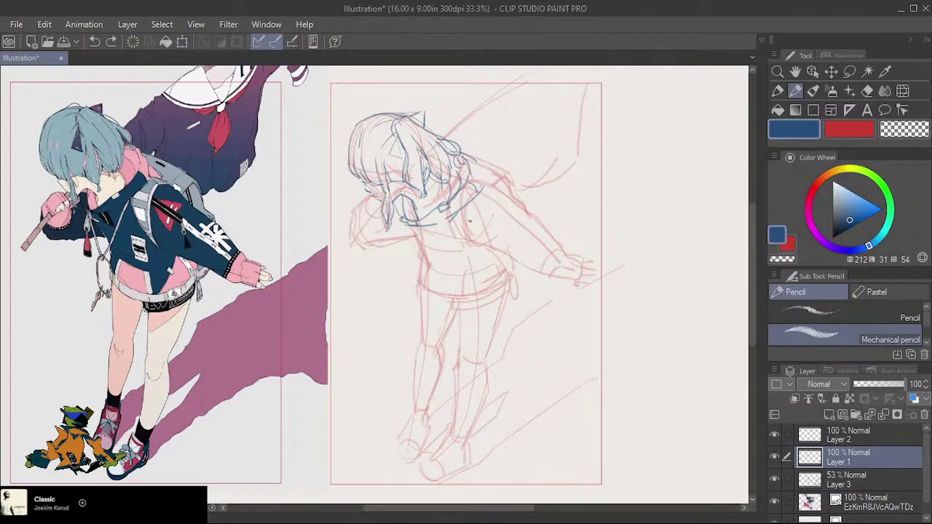
Sketch the jacket's front edges tapering from the collar to the waist, with short chest details and a curved lower edge.
{"action": "left_click_drag", "start_coordinate": [463, 209], "coordinate": [421, 268]}
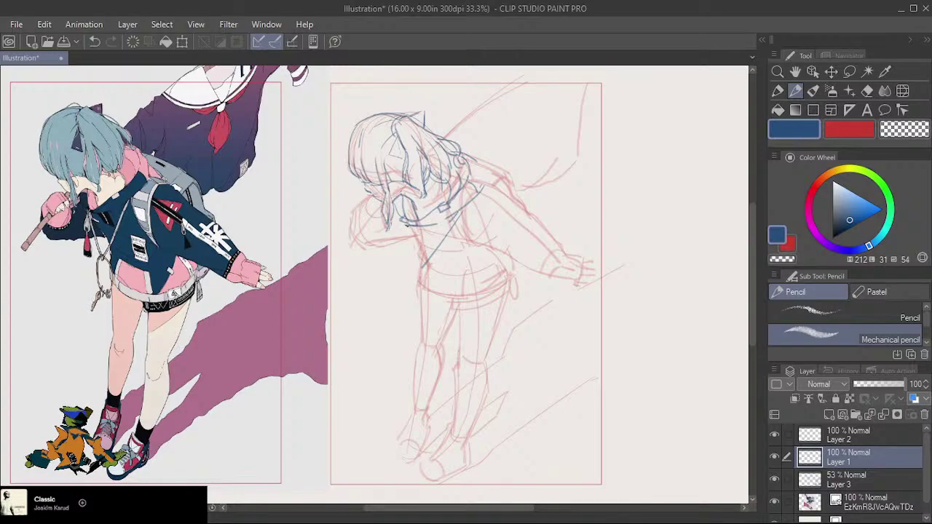
{"action": "left_click_drag", "start_coordinate": [406, 224], "coordinate": [421, 266]}
{"action": "mouse_move", "coordinate": [405, 223]}
{"action": "left_mouse_down"}
{"action": "mouse_move", "coordinate": [437, 249]}
{"action": "mouse_move", "coordinate": [418, 241]}
{"action": "mouse_move", "coordinate": [427, 267]}
{"action": "left_mouse_up"}
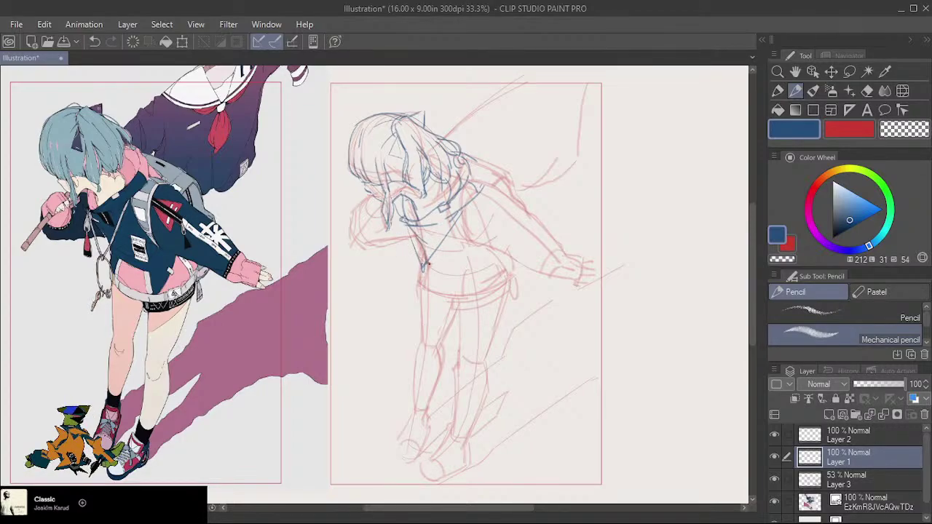
{"action": "key", "text": "ctrl+z"}
{"action": "left_click_drag", "start_coordinate": [413, 232], "coordinate": [426, 252]}
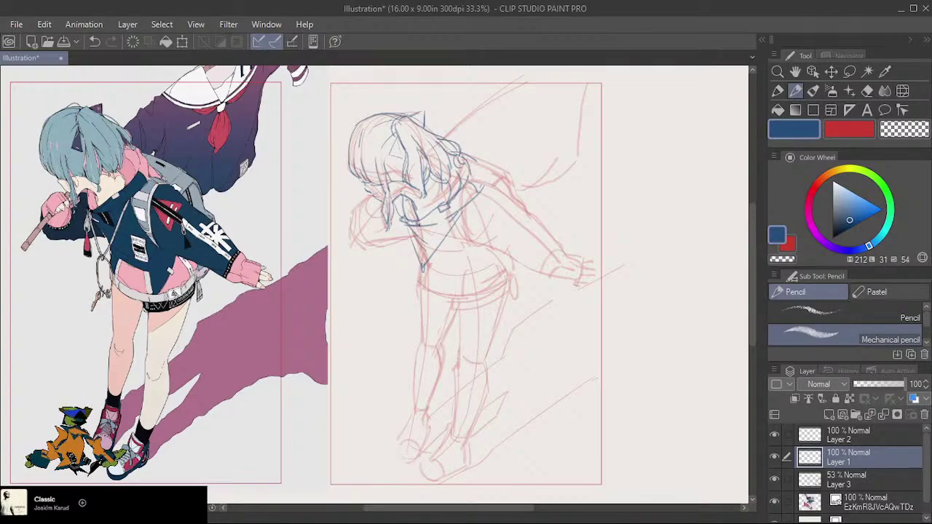
{"action": "mouse_move", "coordinate": [414, 227]}
{"action": "left_mouse_down"}
{"action": "mouse_move", "coordinate": [443, 222]}
{"action": "mouse_move", "coordinate": [440, 241]}
{"action": "mouse_move", "coordinate": [420, 244]}
{"action": "left_mouse_up"}
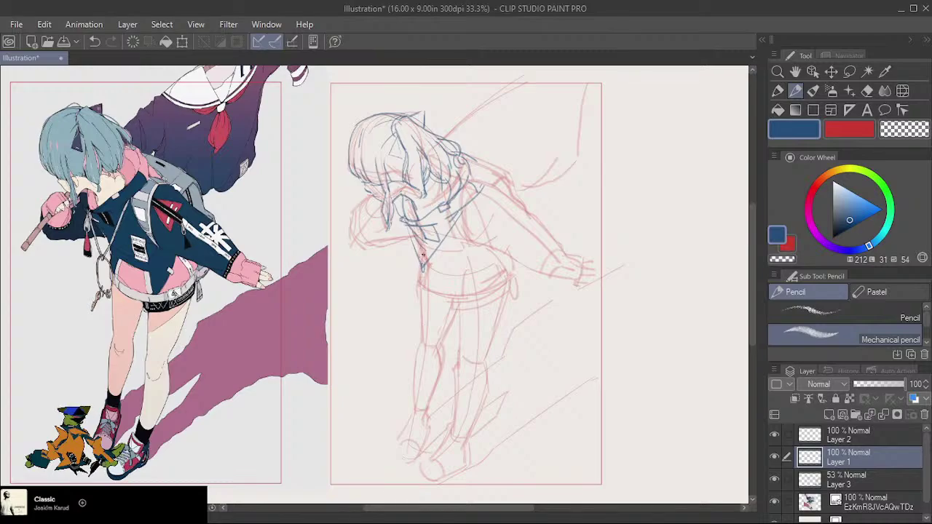
{"action": "key", "text": "ctrl+z"}
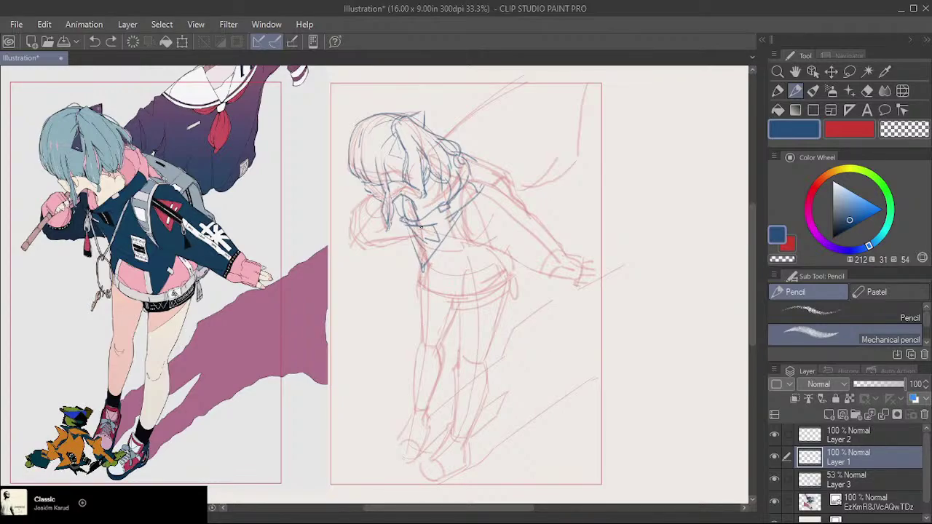
{"action": "left_click_drag", "start_coordinate": [428, 226], "coordinate": [421, 242]}
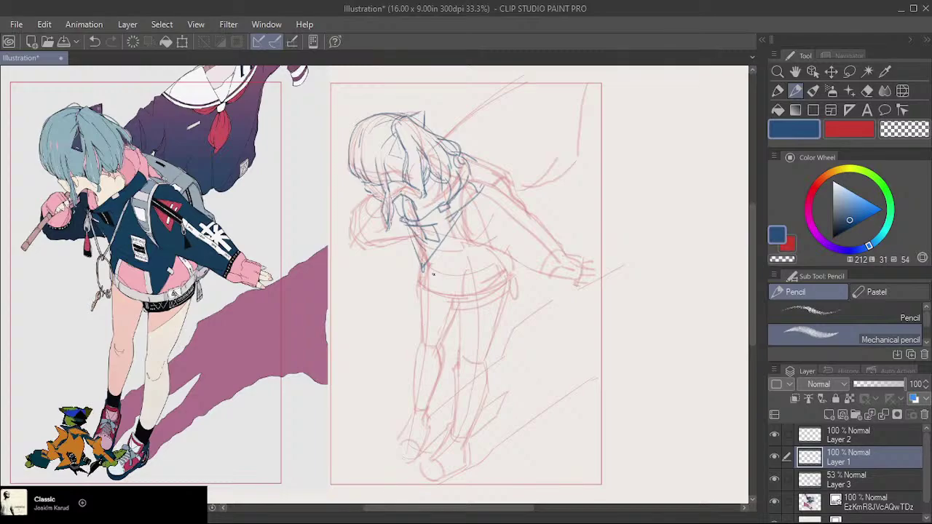
{"action": "left_click_drag", "start_coordinate": [426, 266], "coordinate": [467, 280]}
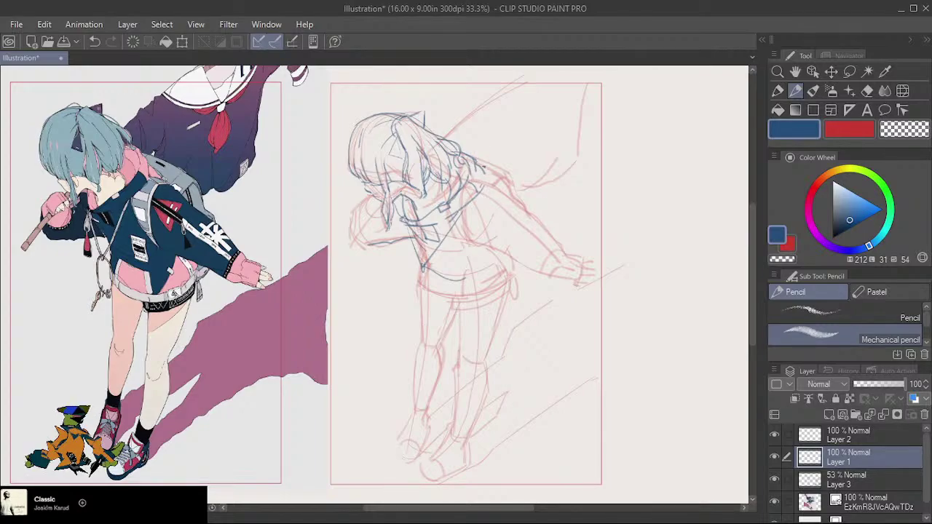
Draw the shoulder contour and the curved backpack strap and armhole lines of the outstretched arm, meeting at the side of the torso.
{"action": "left_click_drag", "start_coordinate": [484, 167], "coordinate": [484, 190]}
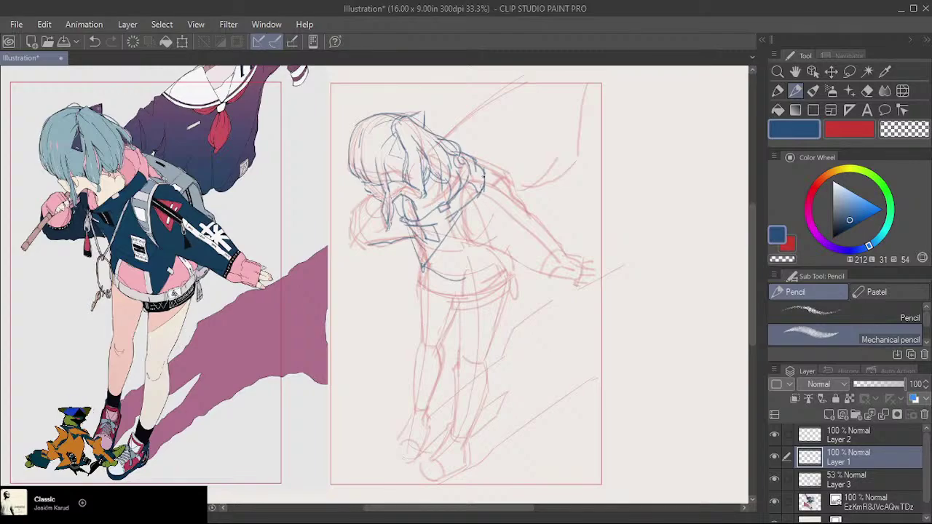
{"action": "mouse_move", "coordinate": [486, 172]}
{"action": "left_mouse_down"}
{"action": "mouse_move", "coordinate": [504, 192]}
{"action": "mouse_move", "coordinate": [482, 187]}
{"action": "mouse_move", "coordinate": [494, 213]}
{"action": "mouse_move", "coordinate": [482, 206]}
{"action": "mouse_move", "coordinate": [495, 212]}
{"action": "mouse_move", "coordinate": [492, 202]}
{"action": "mouse_move", "coordinate": [493, 250]}
{"action": "left_mouse_up"}
{"action": "mouse_move", "coordinate": [486, 243]}
{"action": "left_mouse_down"}
{"action": "mouse_move", "coordinate": [498, 256]}
{"action": "mouse_move", "coordinate": [464, 206]}
{"action": "left_mouse_up"}
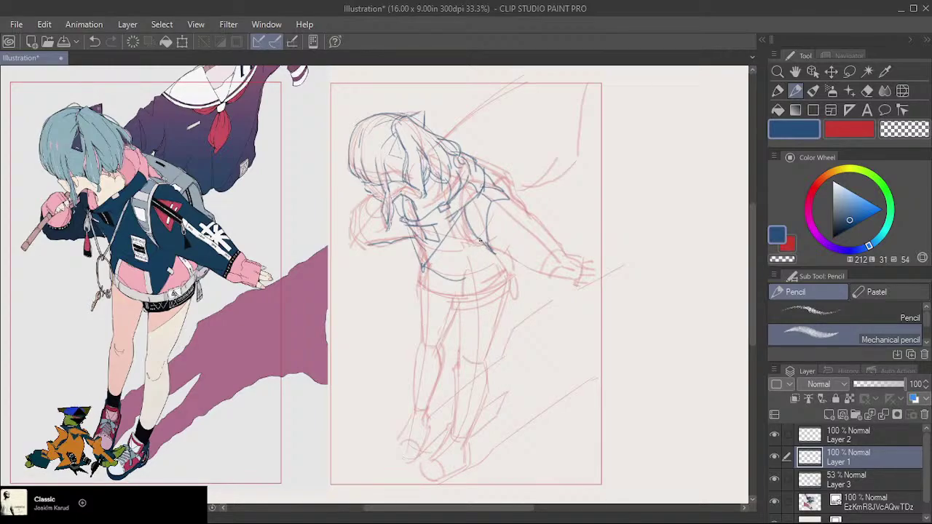
{"action": "left_click_drag", "start_coordinate": [480, 240], "coordinate": [493, 251]}
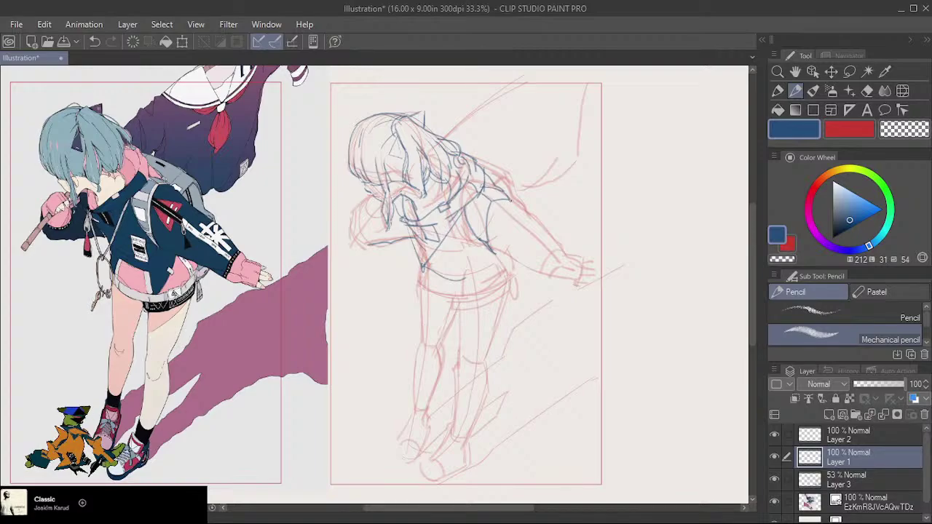
Draw the upper edge of the outstretched sleeve from the shoulder to the forearm, comparing the sketch with and without it.
{"action": "left_click_drag", "start_coordinate": [508, 198], "coordinate": [550, 231]}
{"action": "key", "text": "ctrl+z"}
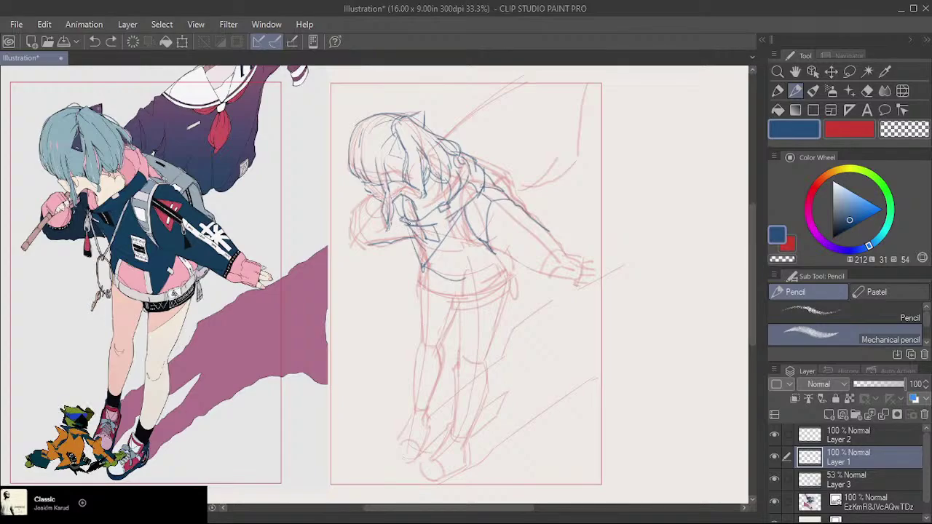
{"action": "key", "text": "ctrl+y"}
{"action": "key", "text": "ctrl+z"}
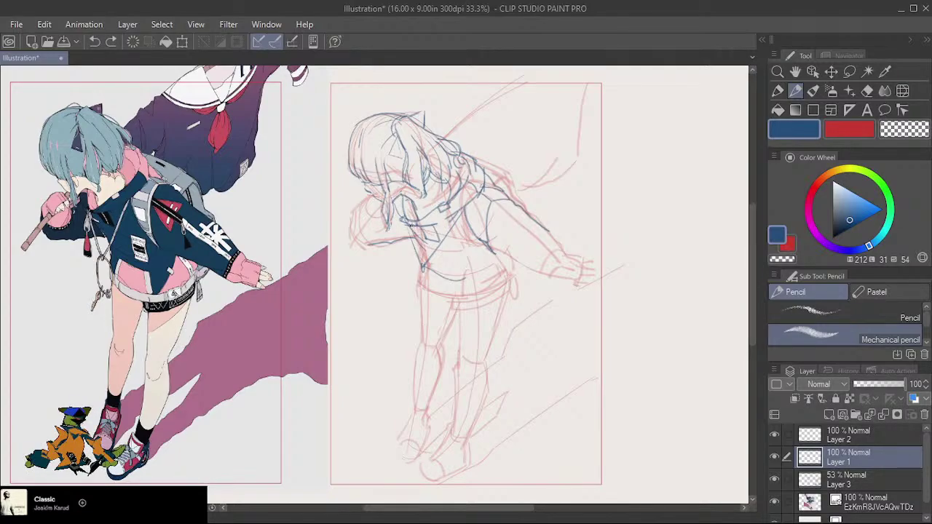
{"action": "key", "text": "ctrl+y"}
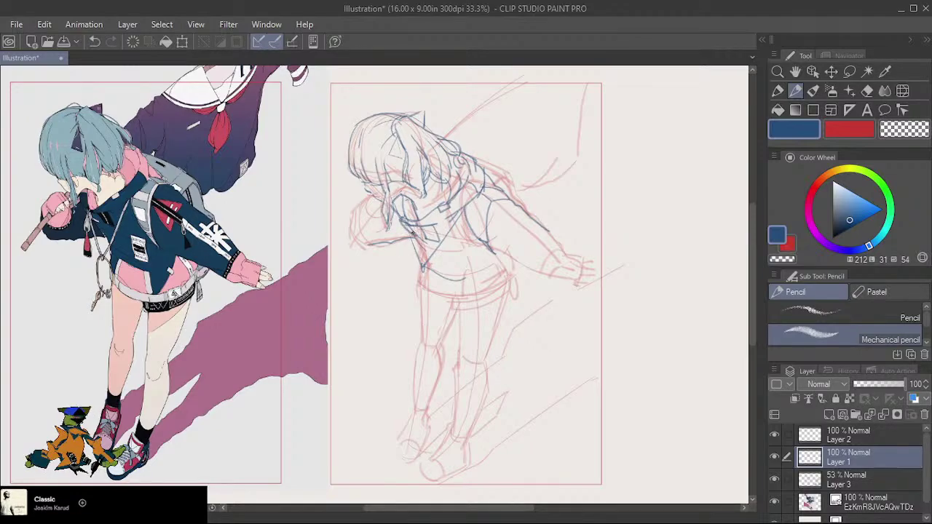
{"action": "key", "text": "ctrl+z"}
{"action": "key", "text": "ctrl+y"}
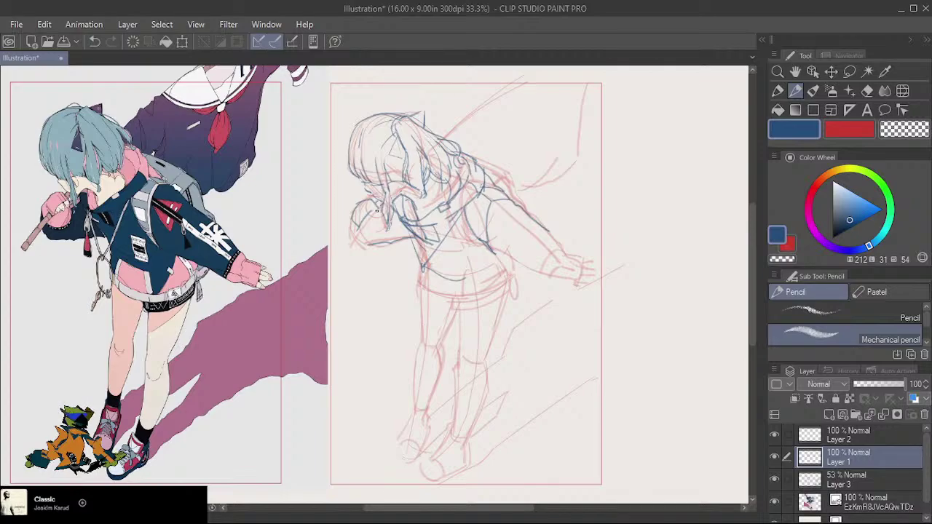
Sketch the raised hand, its rounded cuff and the bent elbow of the sleeve beside the face.
{"action": "key", "text": "ctrl+z"}
{"action": "mouse_move", "coordinate": [370, 211]}
{"action": "left_mouse_down"}
{"action": "mouse_move", "coordinate": [358, 226]}
{"action": "mouse_move", "coordinate": [365, 223]}
{"action": "left_mouse_up"}
{"action": "key", "text": "ctrl+z"}
{"action": "left_click_drag", "start_coordinate": [375, 220], "coordinate": [377, 218]}
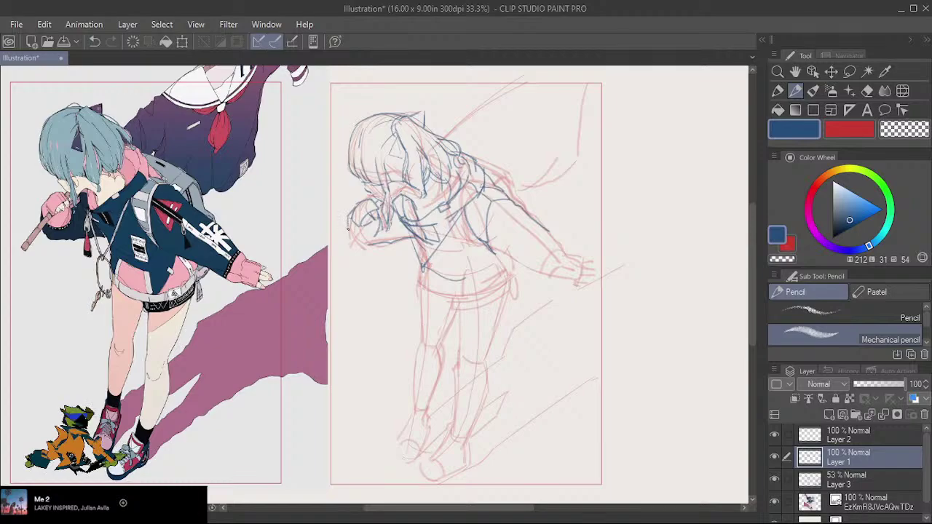
{"action": "left_click_drag", "start_coordinate": [352, 238], "coordinate": [377, 233]}
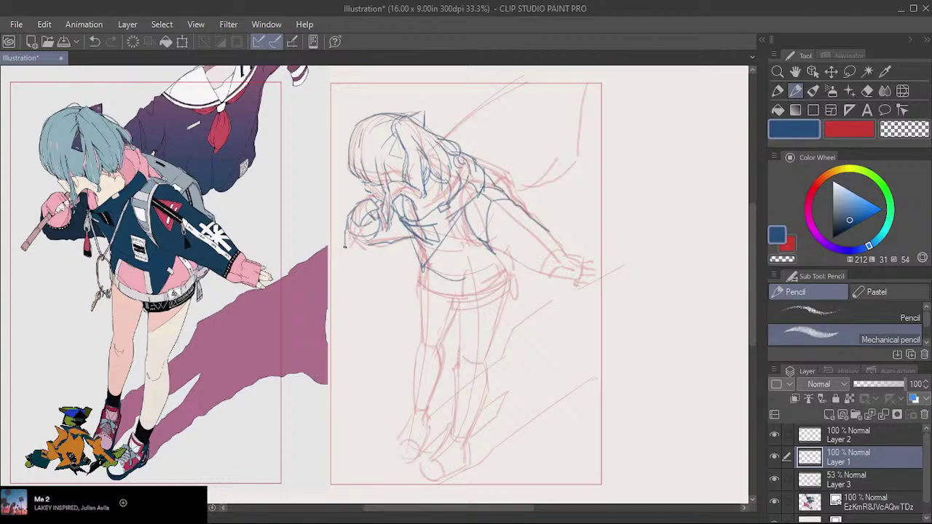
{"action": "left_click_drag", "start_coordinate": [345, 247], "coordinate": [415, 244]}
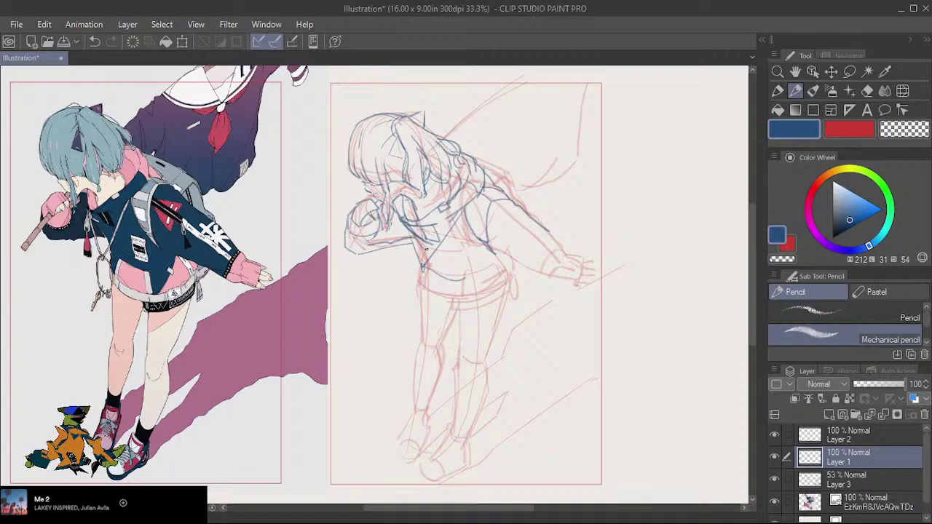
{"action": "key", "text": "ctrl+z"}
{"action": "left_click_drag", "start_coordinate": [419, 248], "coordinate": [421, 247]}
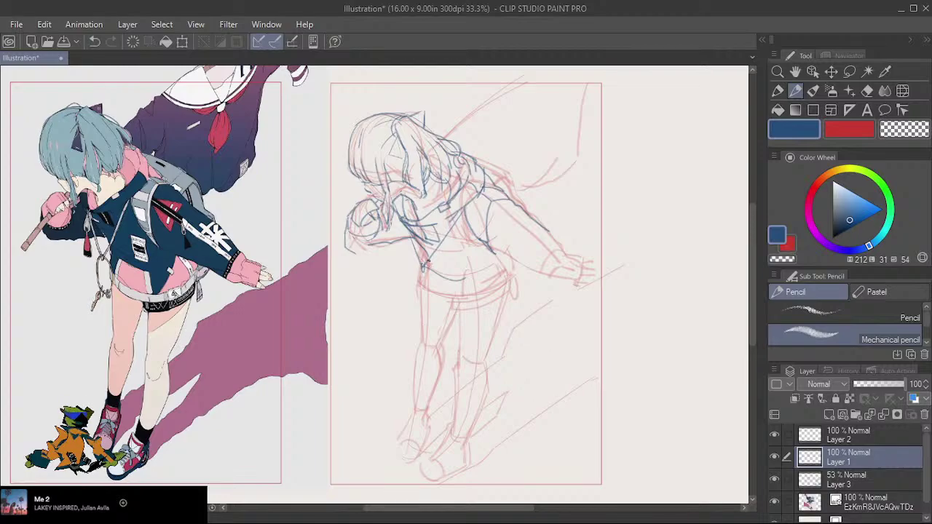
Sketch the curved waist lines, the panel across the lower torso and the jacket's bottom hem above the legs.
{"action": "mouse_move", "coordinate": [429, 257]}
{"action": "left_mouse_down"}
{"action": "mouse_move", "coordinate": [459, 267]}
{"action": "mouse_move", "coordinate": [485, 252]}
{"action": "left_mouse_up"}
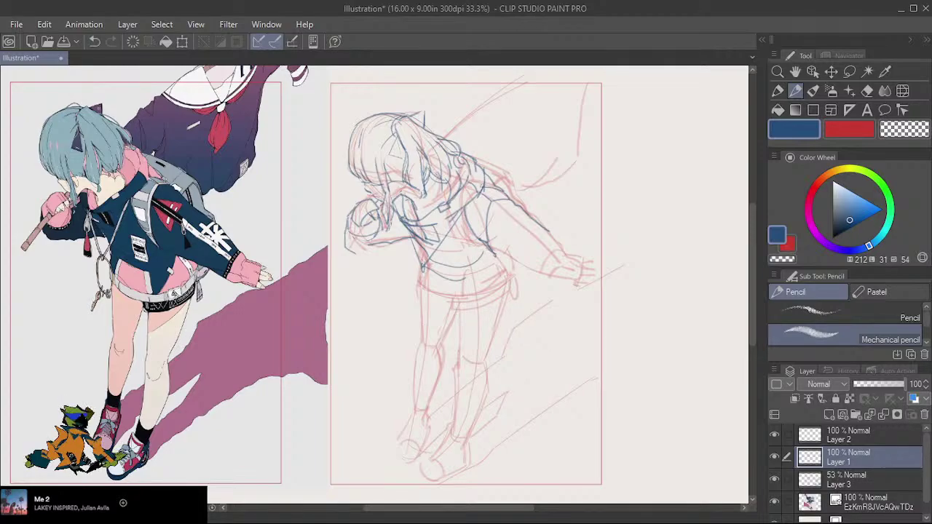
{"action": "key", "text": "ctrl+z"}
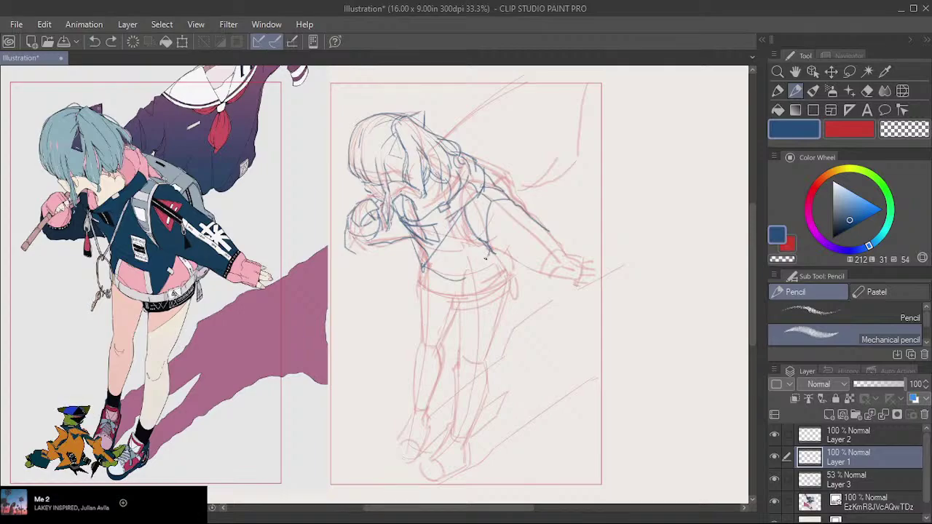
{"action": "mouse_move", "coordinate": [485, 257]}
{"action": "left_mouse_down"}
{"action": "mouse_move", "coordinate": [464, 267]}
{"action": "mouse_move", "coordinate": [424, 258]}
{"action": "left_mouse_up"}
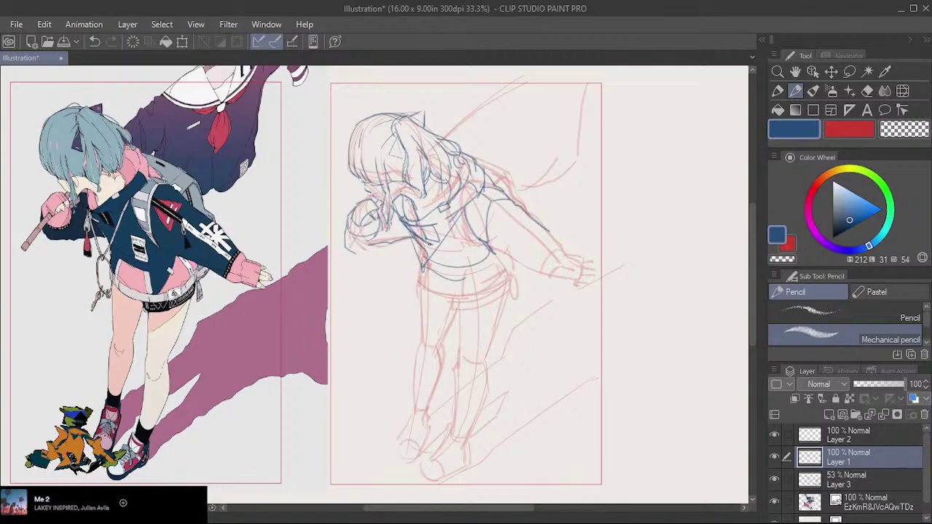
{"action": "left_click_drag", "start_coordinate": [431, 242], "coordinate": [474, 246]}
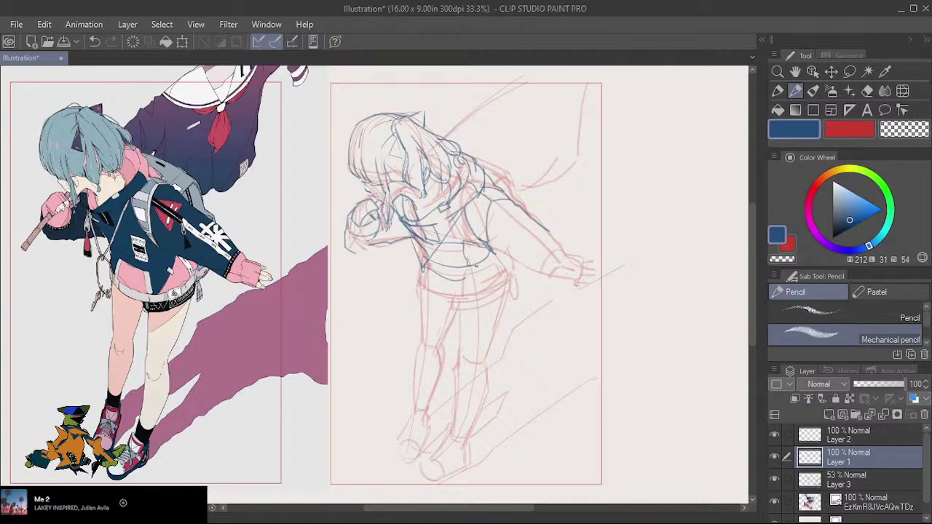
{"action": "left_click_drag", "start_coordinate": [478, 248], "coordinate": [479, 263]}
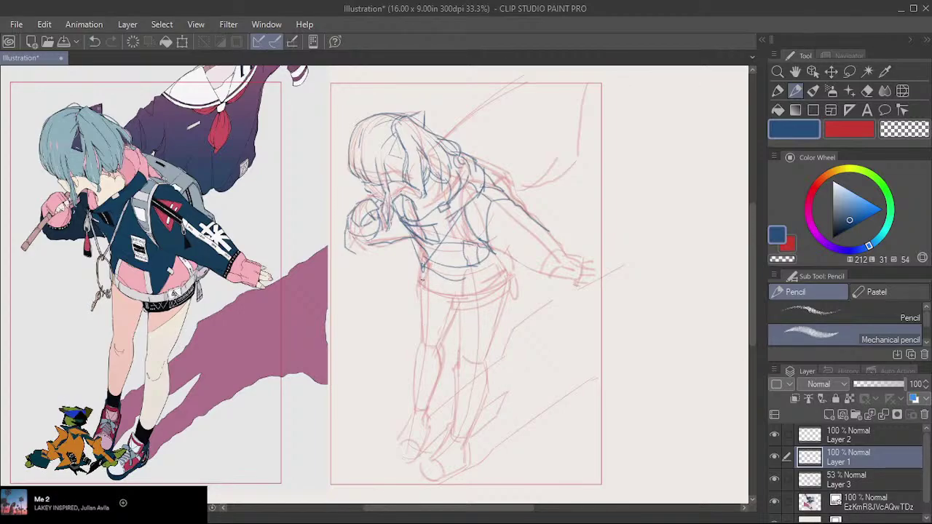
{"action": "left_click_drag", "start_coordinate": [423, 267], "coordinate": [426, 290]}
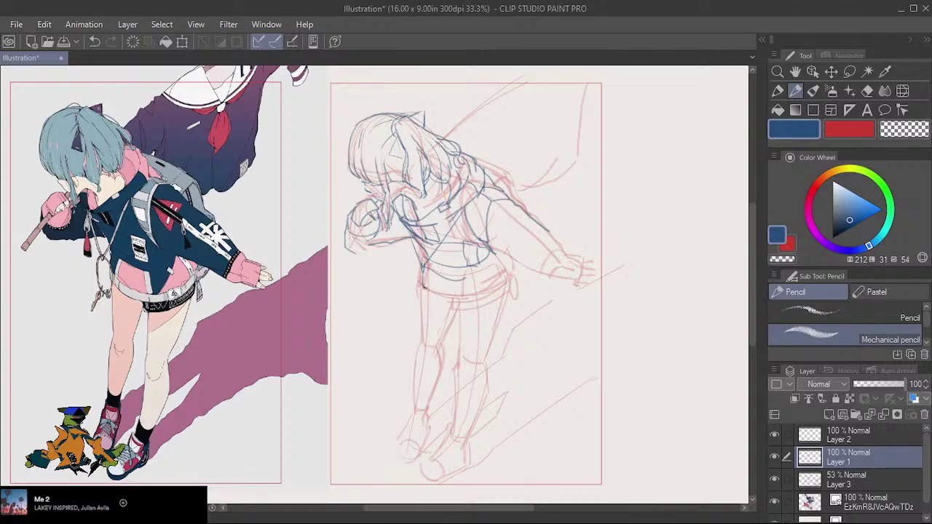
{"action": "mouse_move", "coordinate": [424, 288]}
{"action": "left_mouse_down"}
{"action": "mouse_move", "coordinate": [466, 297]}
{"action": "mouse_move", "coordinate": [500, 280]}
{"action": "left_mouse_up"}
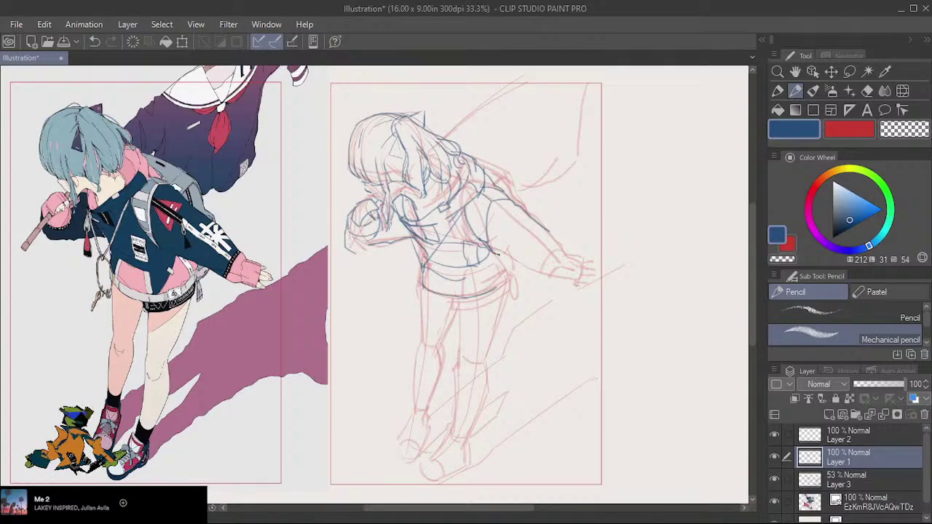
Draw the outstretched sleeve's lower edge from the torso to the wrist and extend its upper edge down to the cuff.
{"action": "left_click_drag", "start_coordinate": [508, 256], "coordinate": [583, 285]}
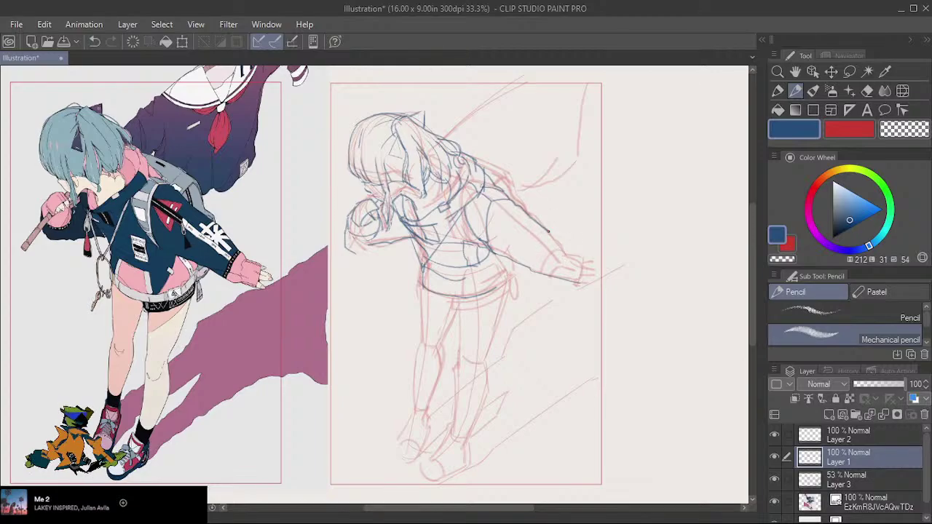
{"action": "left_click_drag", "start_coordinate": [550, 231], "coordinate": [575, 256]}
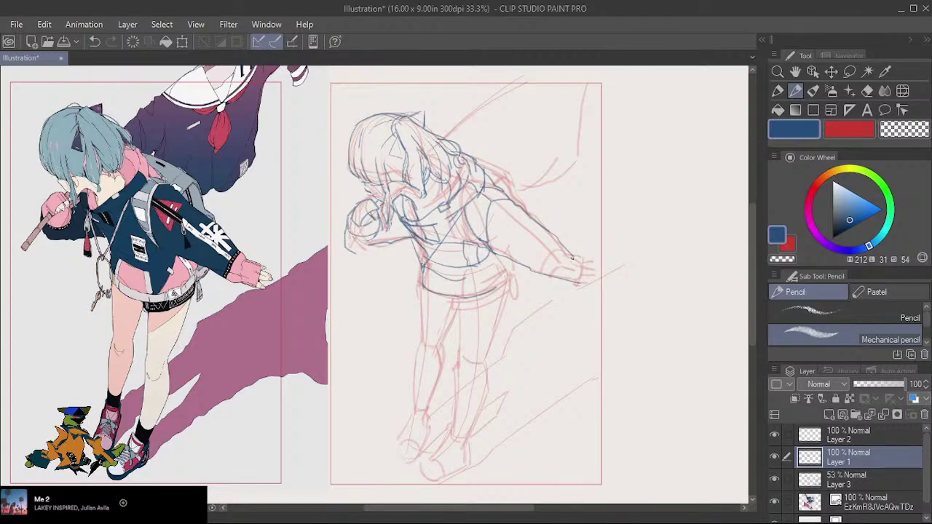
{"action": "key", "text": "ctrl+z"}
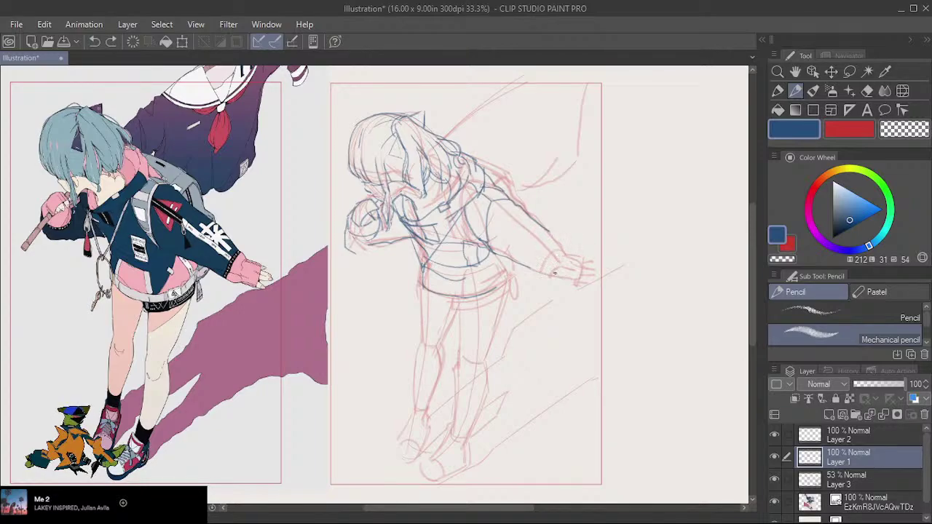
{"action": "left_click_drag", "start_coordinate": [510, 260], "coordinate": [529, 268]}
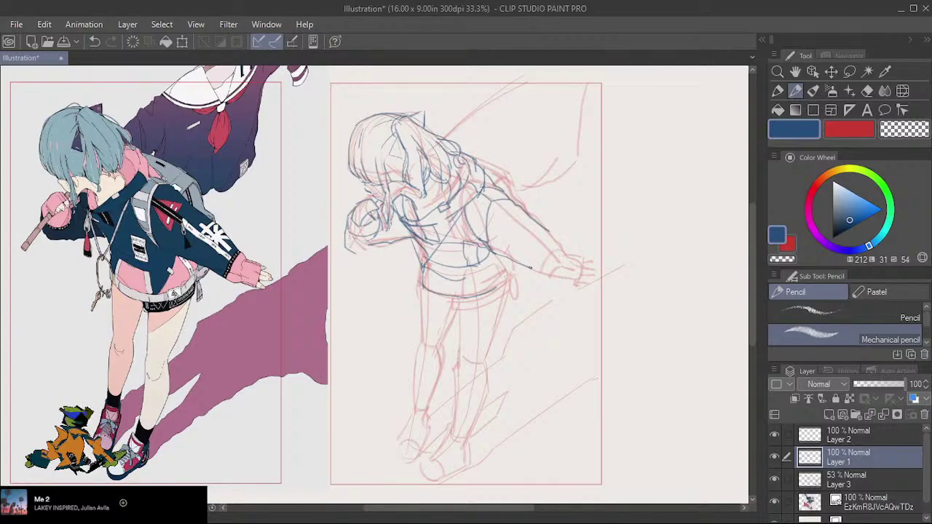
{"action": "mouse_move", "coordinate": [543, 274]}
{"action": "left_mouse_down"}
{"action": "mouse_move", "coordinate": [578, 282]}
{"action": "mouse_move", "coordinate": [560, 285]}
{"action": "left_mouse_up"}
{"action": "key", "text": "ctrl+z"}
{"action": "left_click_drag", "start_coordinate": [529, 272], "coordinate": [523, 266]}
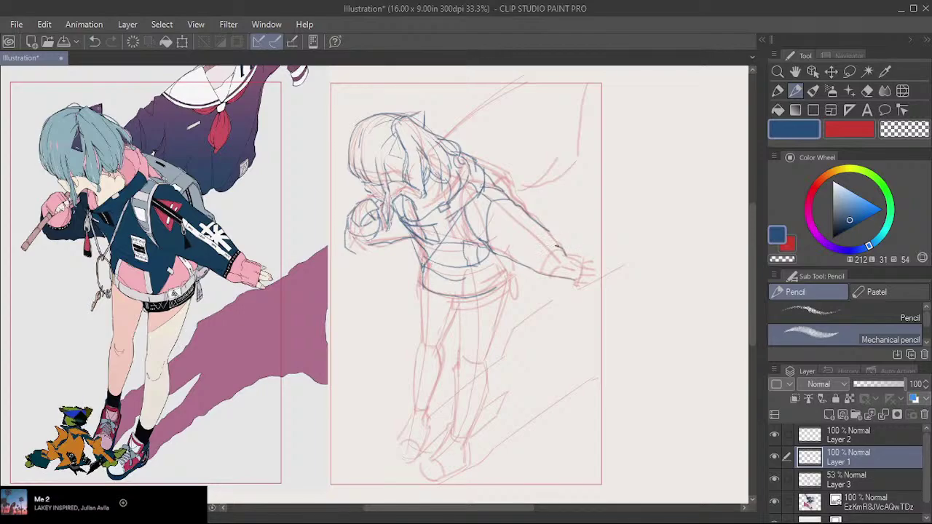
{"action": "left_click_drag", "start_coordinate": [558, 248], "coordinate": [529, 215]}
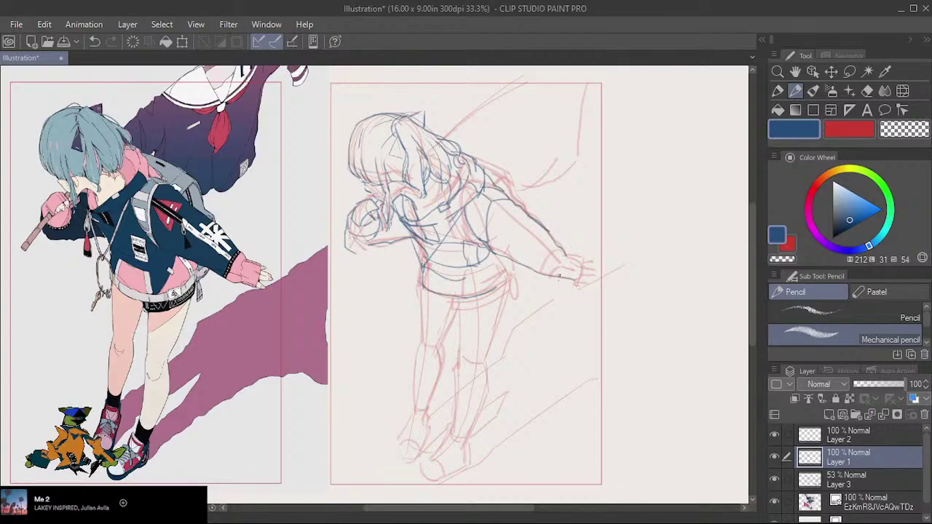
Sketch the wrist cuff and the pointed fingers of the outstretched hand at the end of the sleeve.
{"action": "mouse_move", "coordinate": [560, 249]}
{"action": "left_mouse_down"}
{"action": "mouse_move", "coordinate": [545, 280]}
{"action": "mouse_move", "coordinate": [584, 284]}
{"action": "mouse_move", "coordinate": [589, 260]}
{"action": "mouse_move", "coordinate": [585, 285]}
{"action": "left_mouse_up"}
{"action": "key", "text": "ctrl+z"}
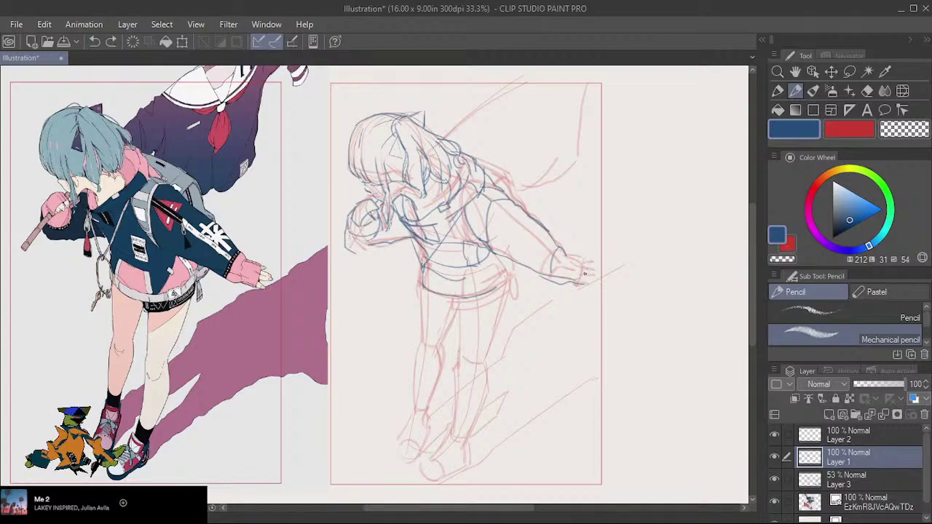
{"action": "mouse_move", "coordinate": [584, 259]}
{"action": "left_mouse_down"}
{"action": "mouse_move", "coordinate": [583, 284]}
{"action": "mouse_move", "coordinate": [563, 271]}
{"action": "left_mouse_up"}
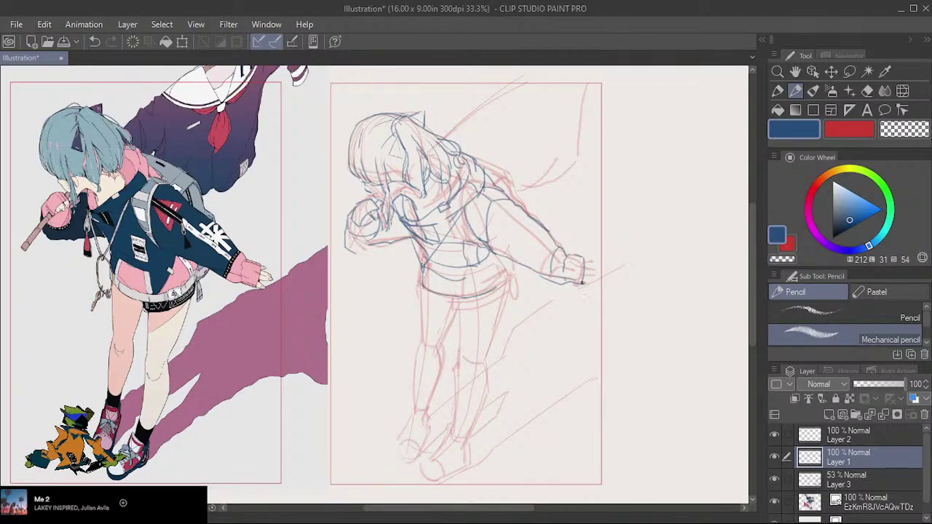
{"action": "left_click_drag", "start_coordinate": [564, 282], "coordinate": [579, 286]}
{"action": "left_click_drag", "start_coordinate": [583, 277], "coordinate": [595, 286]}
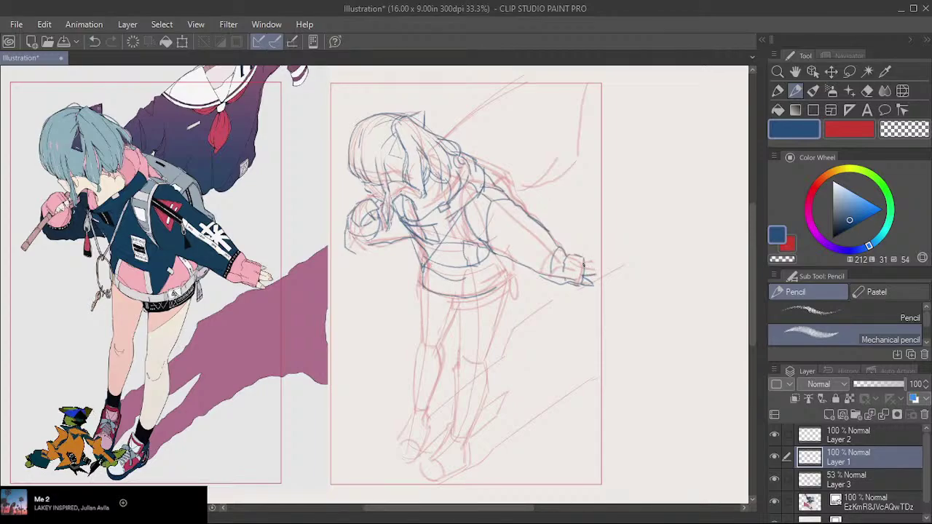
{"action": "left_click_drag", "start_coordinate": [583, 265], "coordinate": [596, 274]}
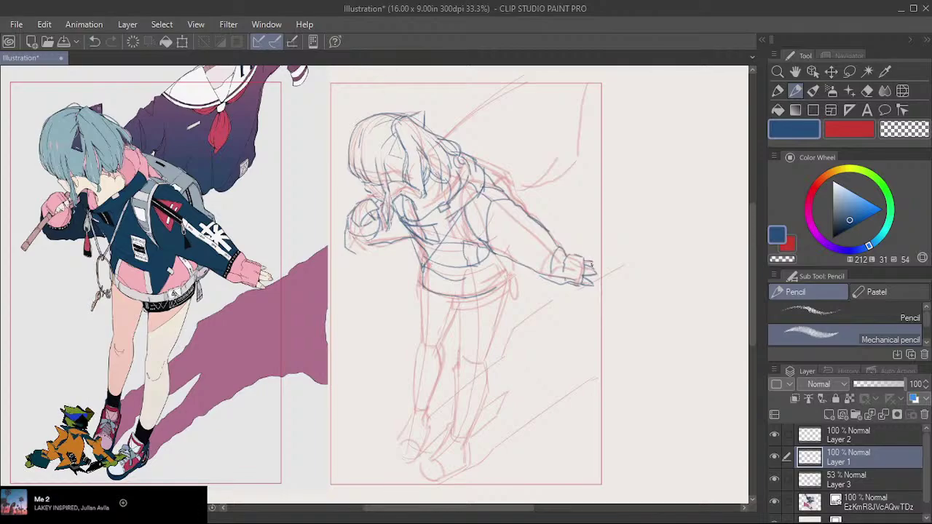
{"action": "key", "text": "ctrl+z"}
{"action": "left_click_drag", "start_coordinate": [585, 260], "coordinate": [590, 263]}
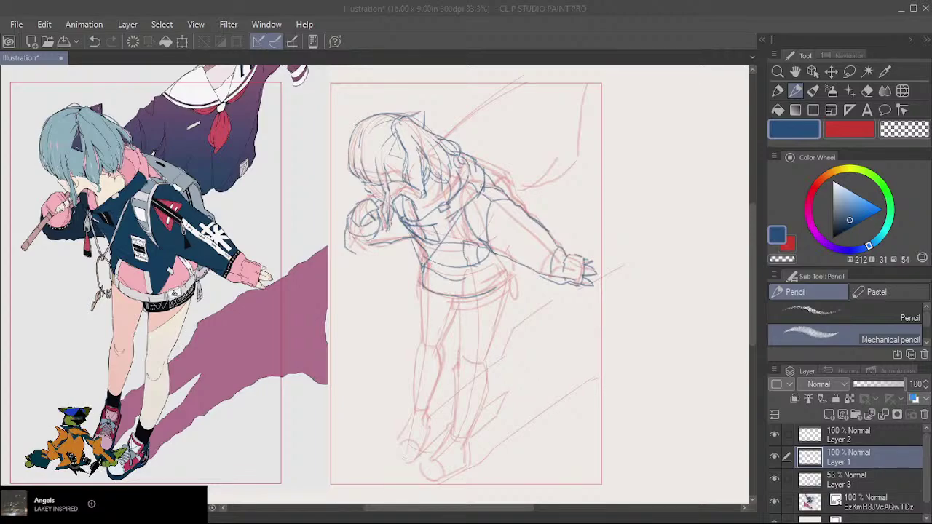
Draw the belt band around the hips below the jacket, adding its side edge, lower curve and small buckle details.
{"action": "left_click", "coordinate": [660, 159]}
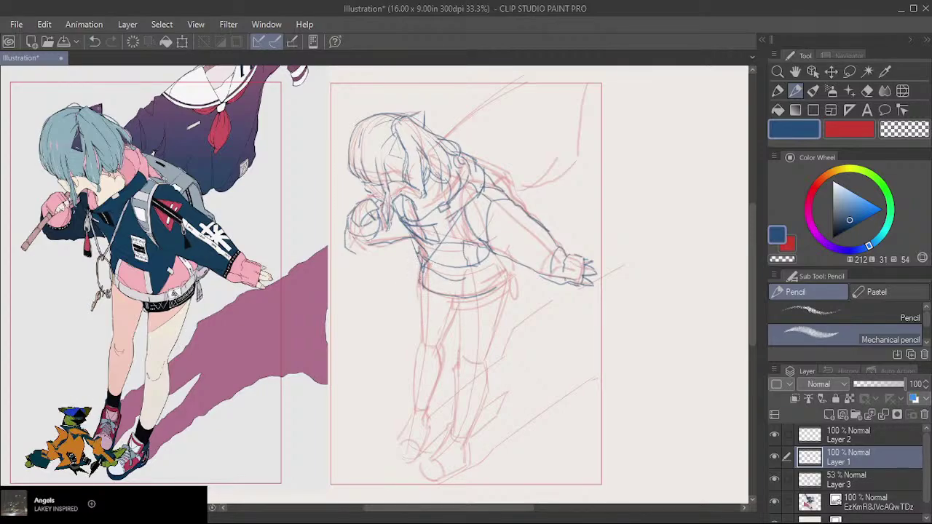
{"action": "mouse_move", "coordinate": [419, 257]}
{"action": "left_mouse_down"}
{"action": "mouse_move", "coordinate": [421, 285]}
{"action": "mouse_move", "coordinate": [428, 267]}
{"action": "mouse_move", "coordinate": [428, 277]}
{"action": "mouse_move", "coordinate": [429, 267]}
{"action": "mouse_move", "coordinate": [425, 292]}
{"action": "mouse_move", "coordinate": [419, 264]}
{"action": "mouse_move", "coordinate": [416, 294]}
{"action": "mouse_move", "coordinate": [426, 302]}
{"action": "mouse_move", "coordinate": [453, 310]}
{"action": "mouse_move", "coordinate": [493, 300]}
{"action": "left_mouse_up"}
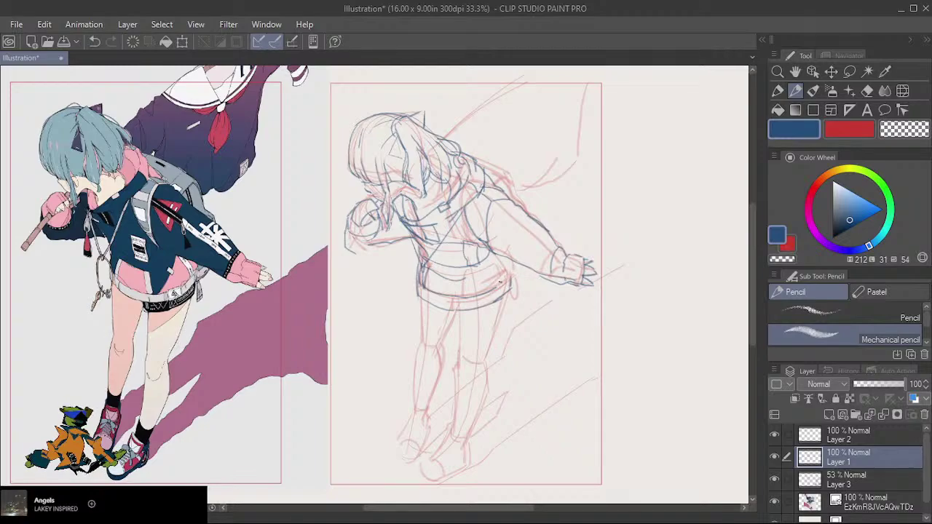
{"action": "left_click_drag", "start_coordinate": [512, 275], "coordinate": [486, 292]}
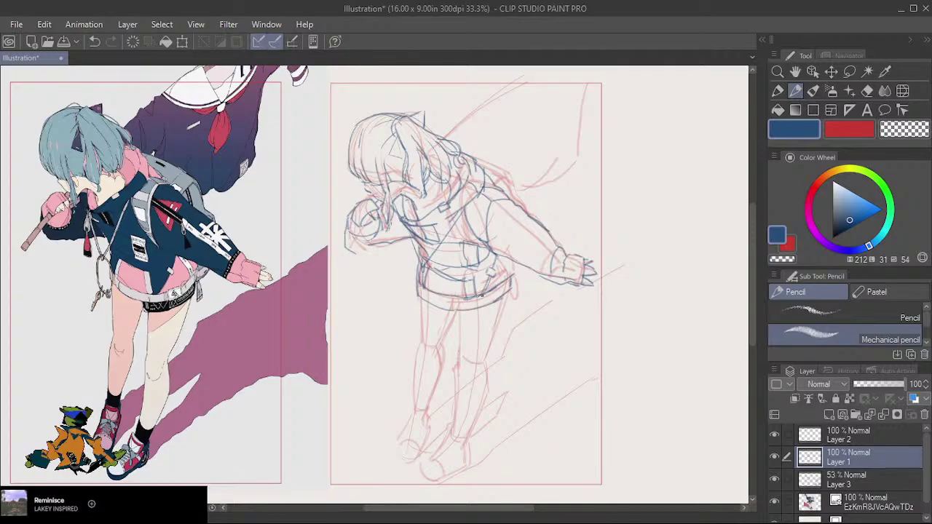
{"action": "left_click_drag", "start_coordinate": [472, 296], "coordinate": [473, 287]}
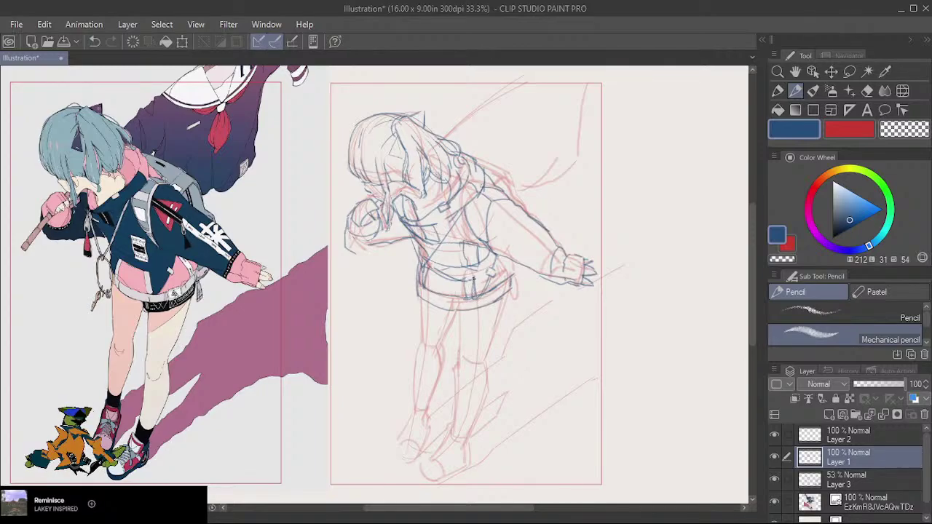
{"action": "key", "text": "ctrl+z"}
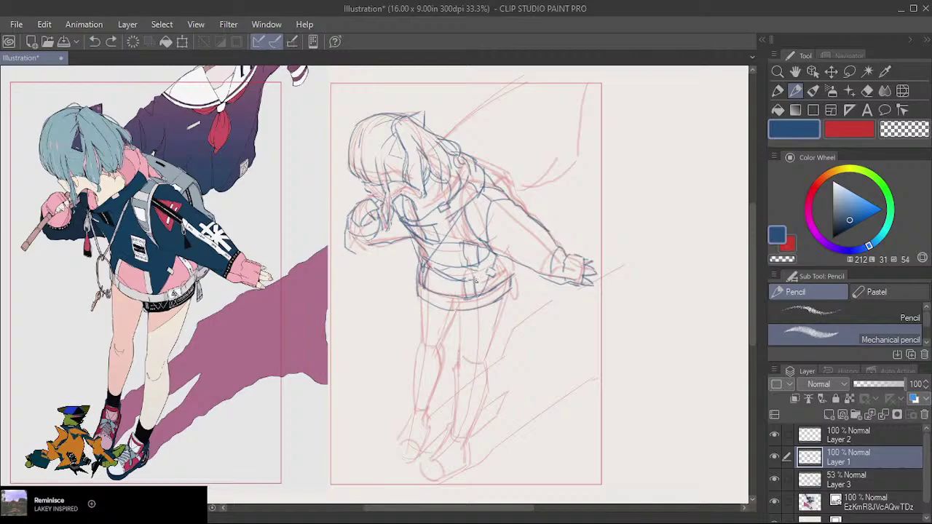
{"action": "left_click_drag", "start_coordinate": [477, 281], "coordinate": [476, 280]}
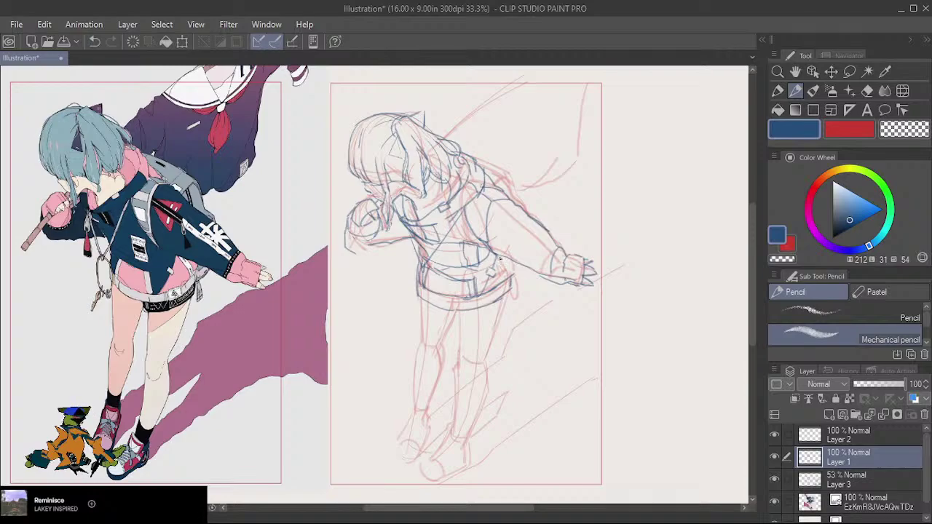
Sketch the hanging strap at the hip under the outstretched arm and the curved shorts hem below the belt.
{"action": "left_click_drag", "start_coordinate": [497, 257], "coordinate": [512, 277]}
{"action": "left_click_drag", "start_coordinate": [518, 273], "coordinate": [507, 291]}
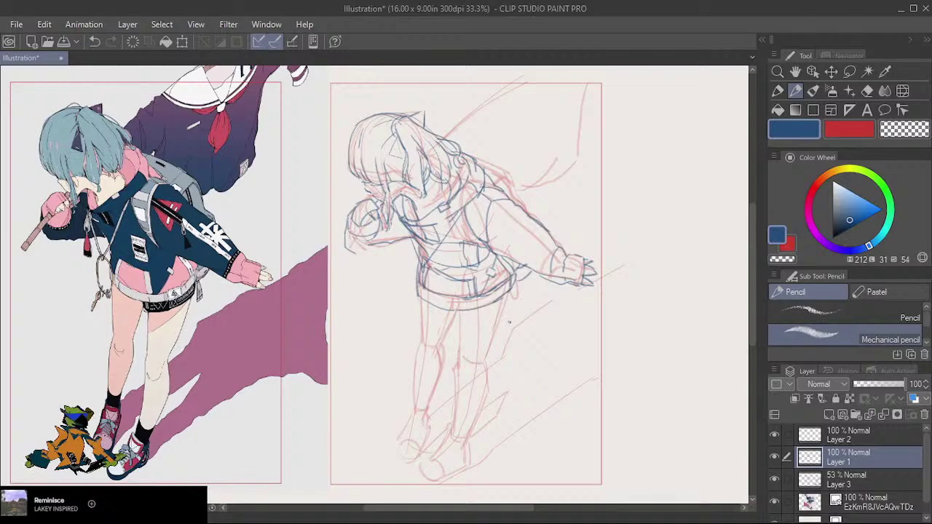
{"action": "left_click_drag", "start_coordinate": [517, 281], "coordinate": [515, 306]}
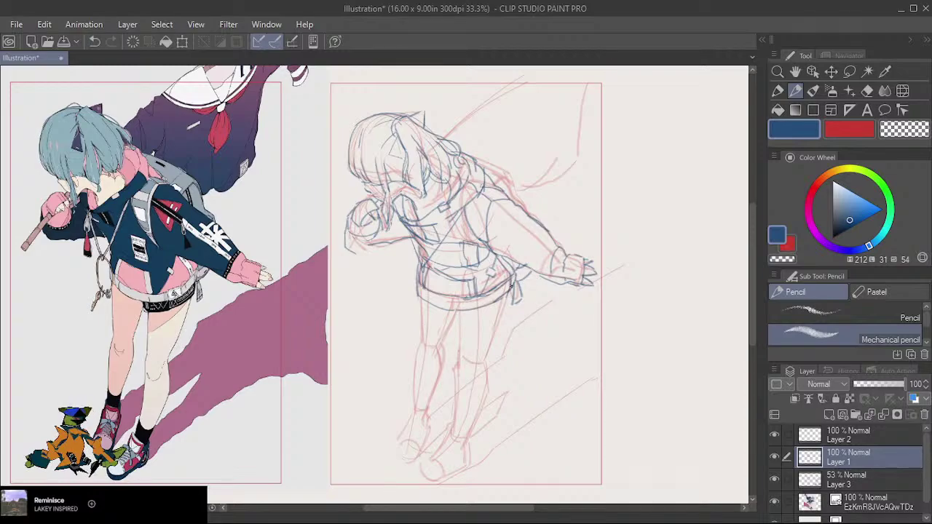
{"action": "mouse_move", "coordinate": [512, 287]}
{"action": "left_mouse_down"}
{"action": "mouse_move", "coordinate": [510, 301]}
{"action": "mouse_move", "coordinate": [484, 314]}
{"action": "left_mouse_up"}
{"action": "left_click_drag", "start_coordinate": [459, 312], "coordinate": [485, 316]}
{"action": "key", "text": "ctrl+z"}
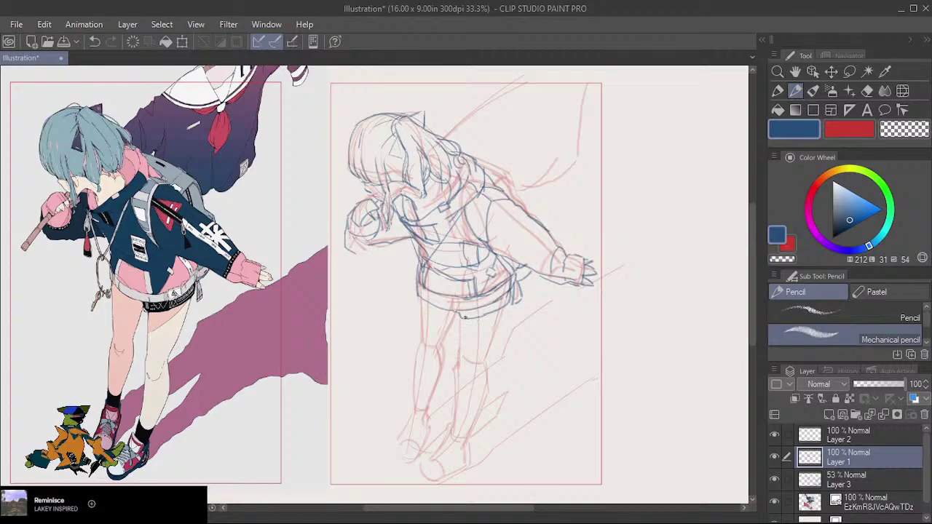
Draw both edges of the far thigh and the inner edge of the leg nearer the outstretched arm down to the ankle.
{"action": "left_click_drag", "start_coordinate": [461, 317], "coordinate": [463, 360]}
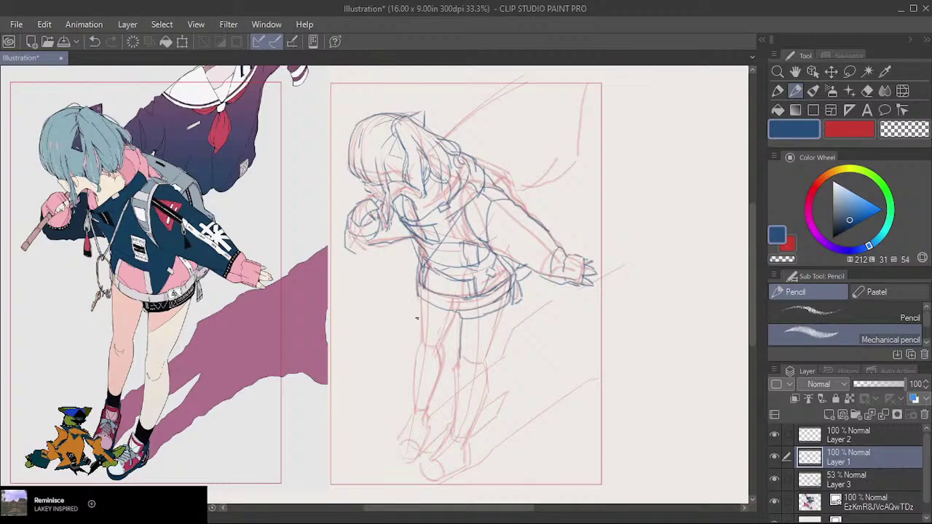
{"action": "left_click_drag", "start_coordinate": [417, 288], "coordinate": [421, 351]}
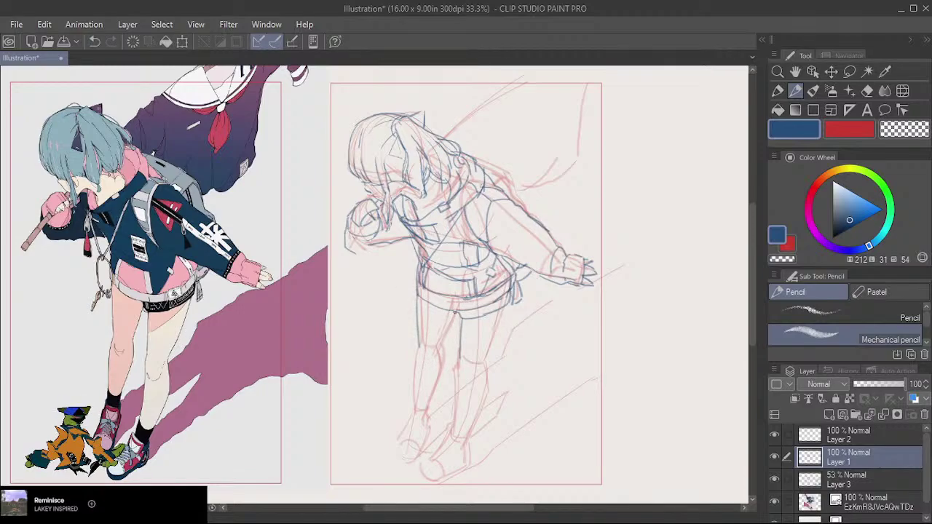
{"action": "left_click_drag", "start_coordinate": [455, 311], "coordinate": [439, 347]}
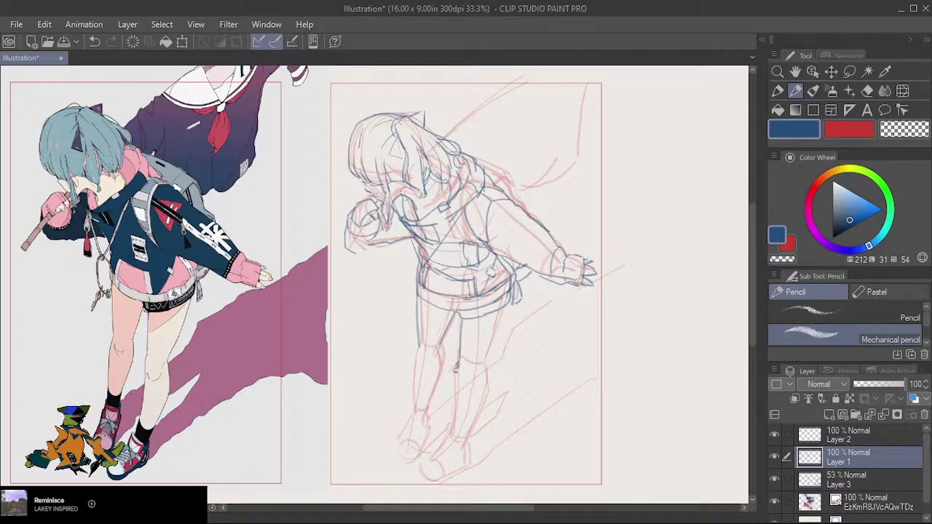
{"action": "key", "text": "ctrl+z"}
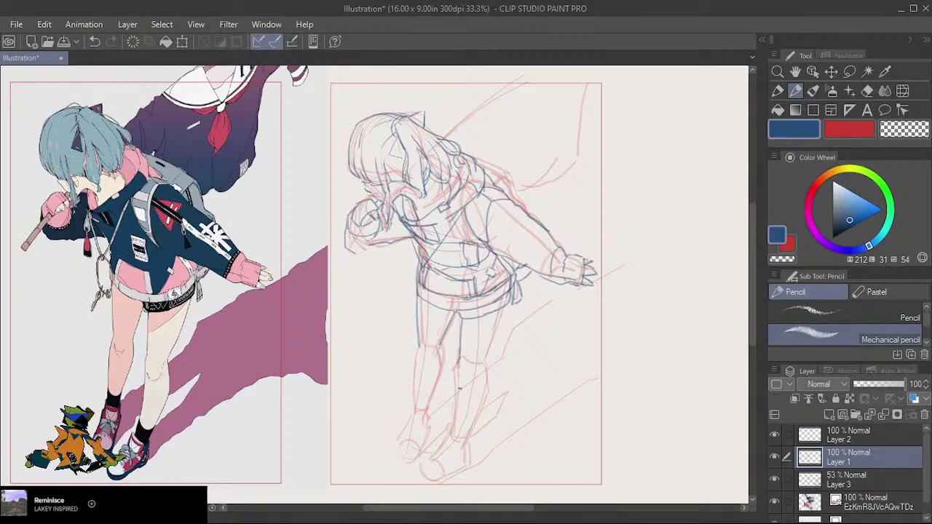
{"action": "left_click_drag", "start_coordinate": [458, 364], "coordinate": [451, 426]}
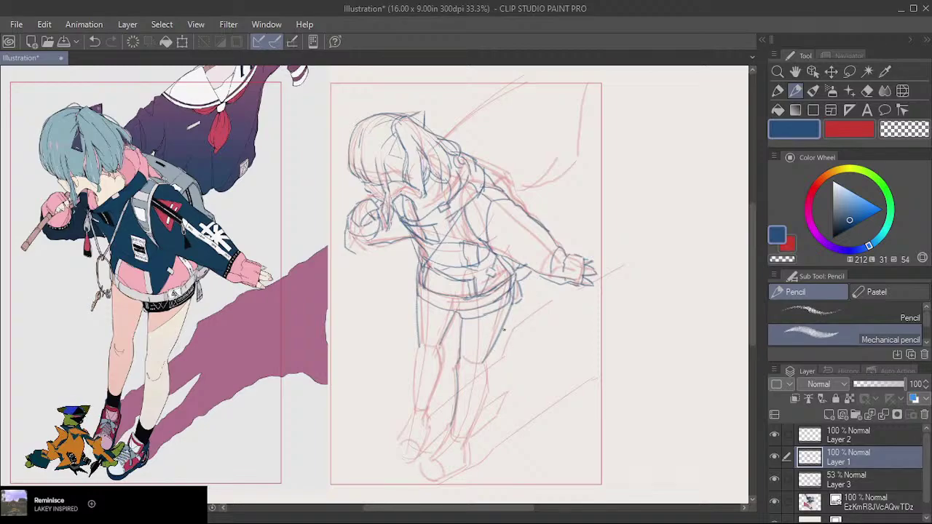
Redraw the outer thigh line from the shorts hem to the knee on the leg nearer the outstretched arm.
{"action": "key", "text": "ctrl+z"}
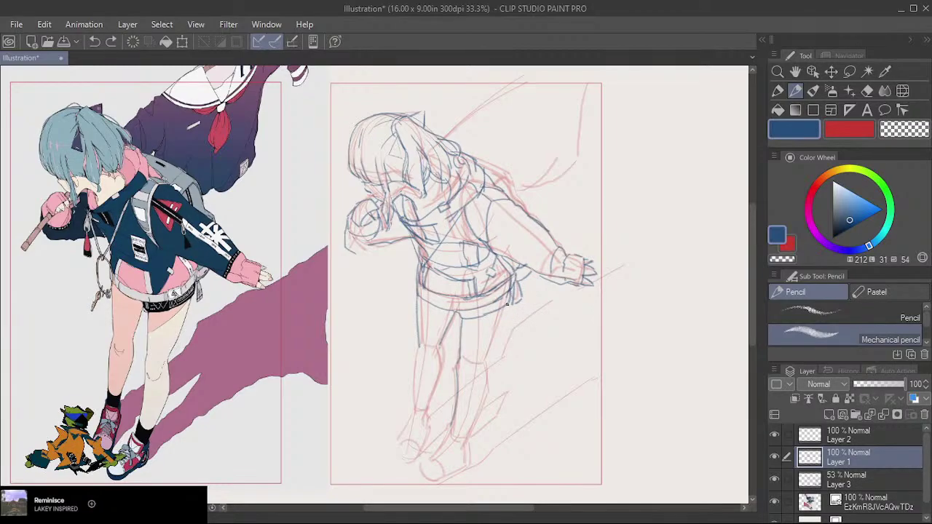
{"action": "left_click_drag", "start_coordinate": [508, 304], "coordinate": [478, 367]}
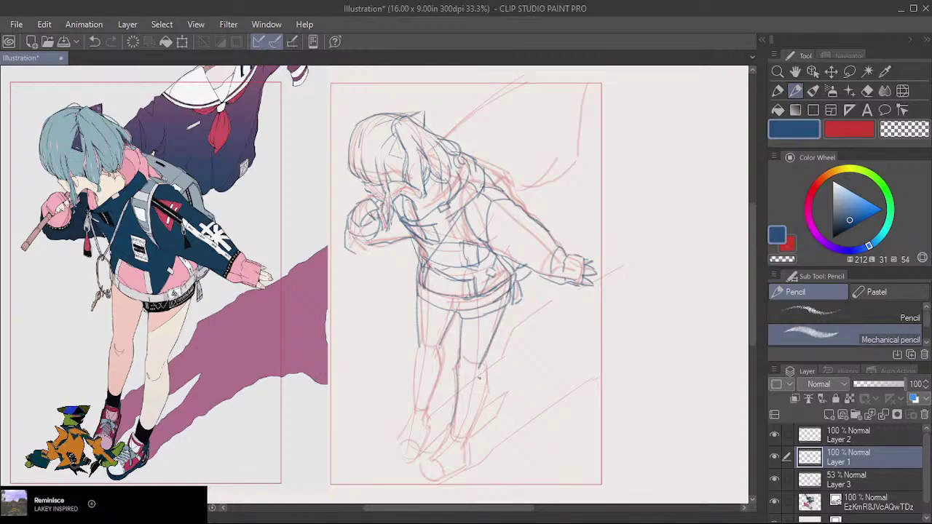
{"action": "key", "text": "ctrl+z"}
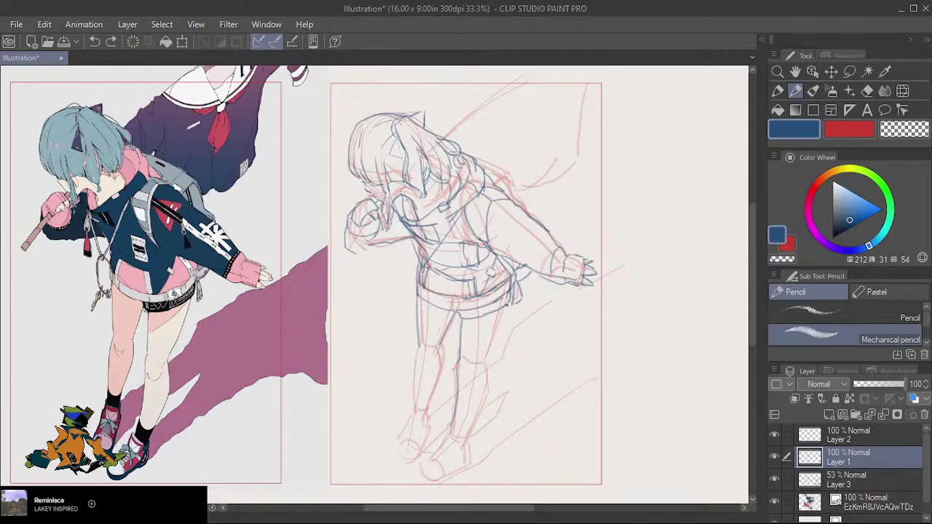
{"action": "left_click_drag", "start_coordinate": [507, 305], "coordinate": [481, 367]}
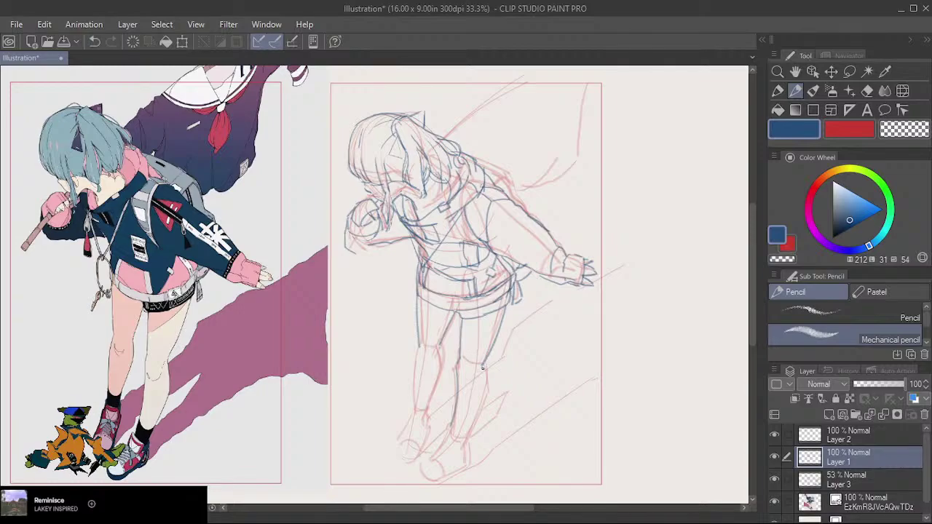
Rework the outer calf line of the leg nearer the outstretched arm down to the ankle, and mark its sock top and kneecap.
{"action": "mouse_move", "coordinate": [482, 369]}
{"action": "left_mouse_down"}
{"action": "mouse_move", "coordinate": [482, 364]}
{"action": "mouse_move", "coordinate": [488, 394]}
{"action": "mouse_move", "coordinate": [468, 436]}
{"action": "left_mouse_up"}
{"action": "key", "text": "ctrl+z"}
{"action": "key", "text": "ctrl+z"}
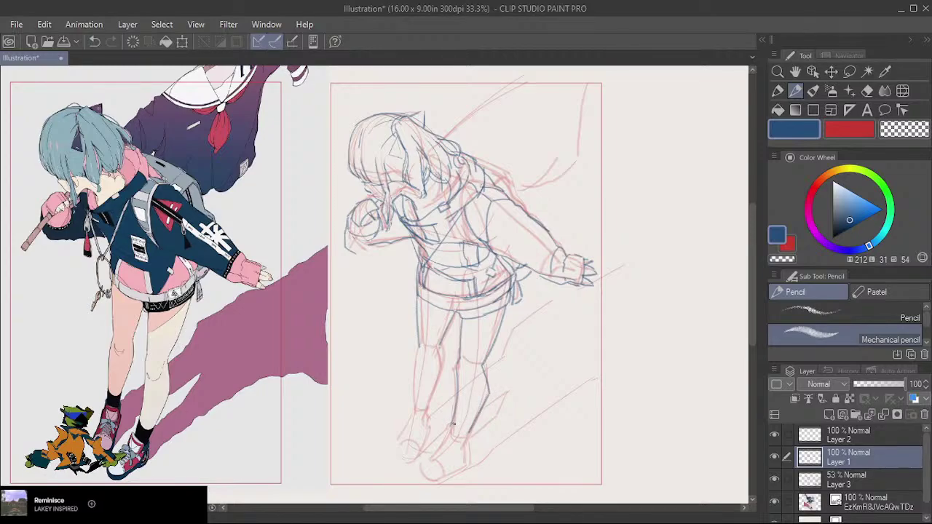
{"action": "key", "text": "ctrl+z"}
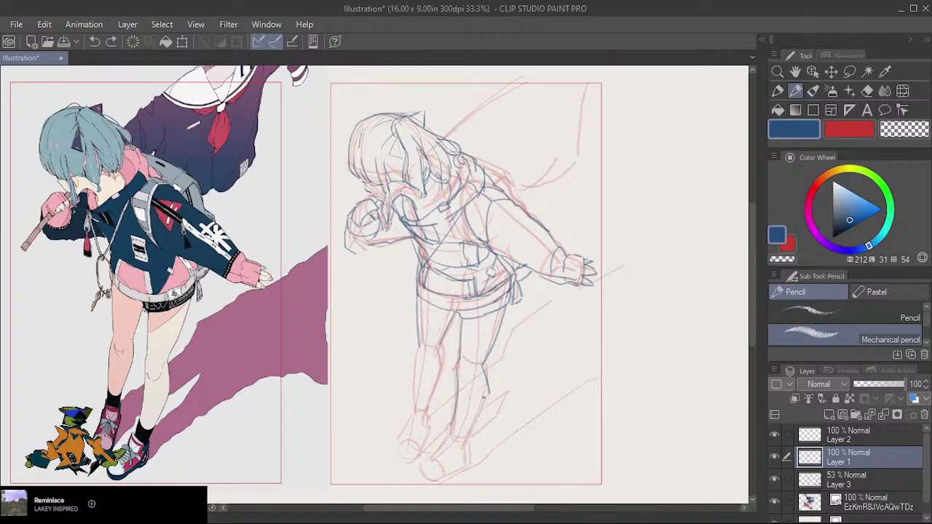
{"action": "left_click_drag", "start_coordinate": [483, 365], "coordinate": [483, 366]}
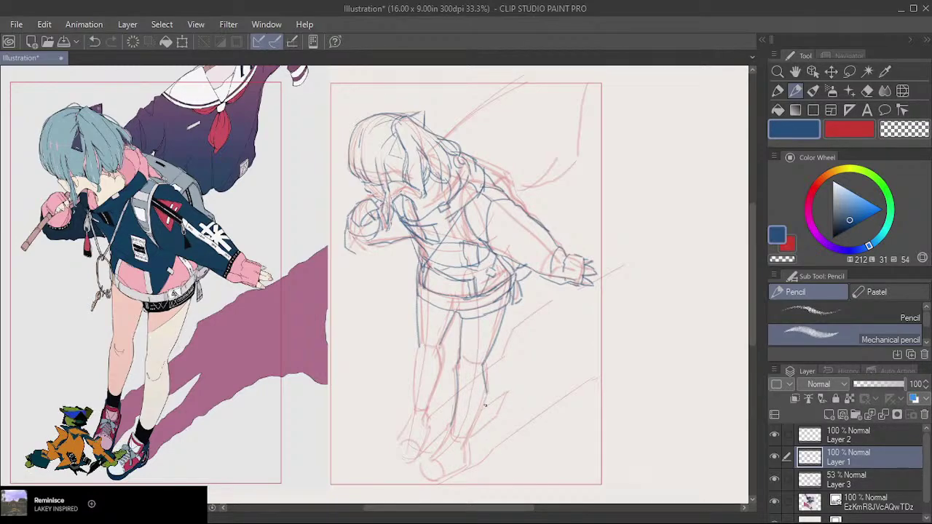
{"action": "key", "text": "ctrl+z"}
{"action": "left_click_drag", "start_coordinate": [483, 364], "coordinate": [487, 401]}
{"action": "key", "text": "ctrl+z"}
{"action": "key", "text": "ctrl+z"}
{"action": "mouse_move", "coordinate": [482, 365]}
{"action": "left_mouse_down"}
{"action": "mouse_move", "coordinate": [475, 423]}
{"action": "mouse_move", "coordinate": [452, 423]}
{"action": "mouse_move", "coordinate": [474, 425]}
{"action": "mouse_move", "coordinate": [450, 435]}
{"action": "left_mouse_up"}
{"action": "key", "text": "ctrl+z"}
{"action": "key", "text": "ctrl+z"}
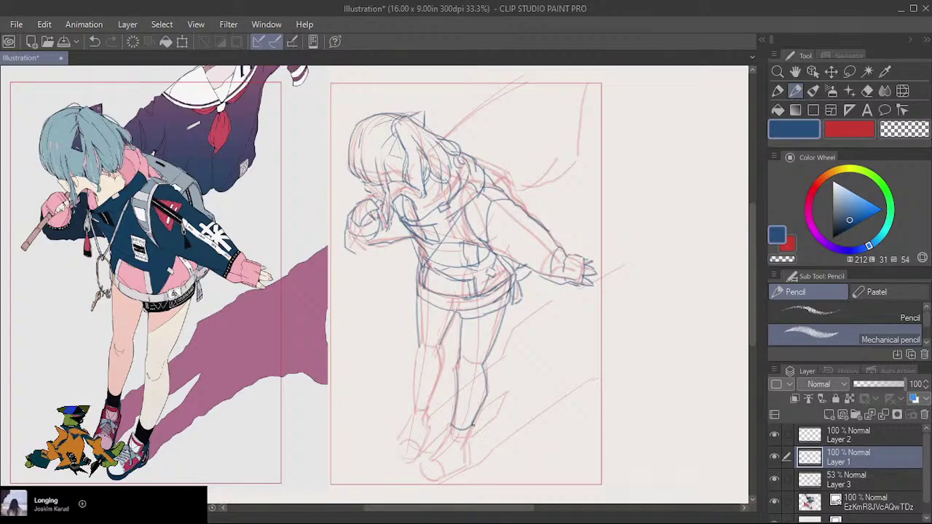
{"action": "left_click_drag", "start_coordinate": [483, 405], "coordinate": [462, 447]}
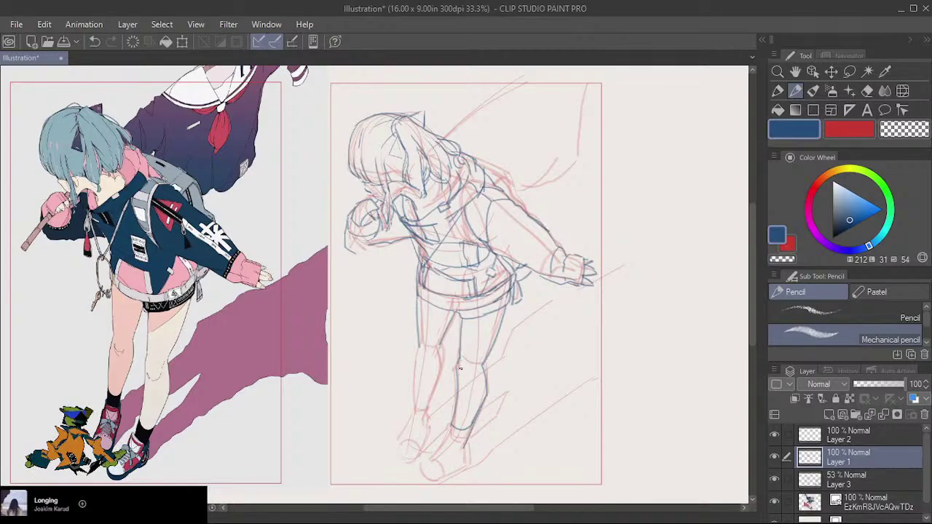
{"action": "left_click_drag", "start_coordinate": [461, 379], "coordinate": [477, 378]}
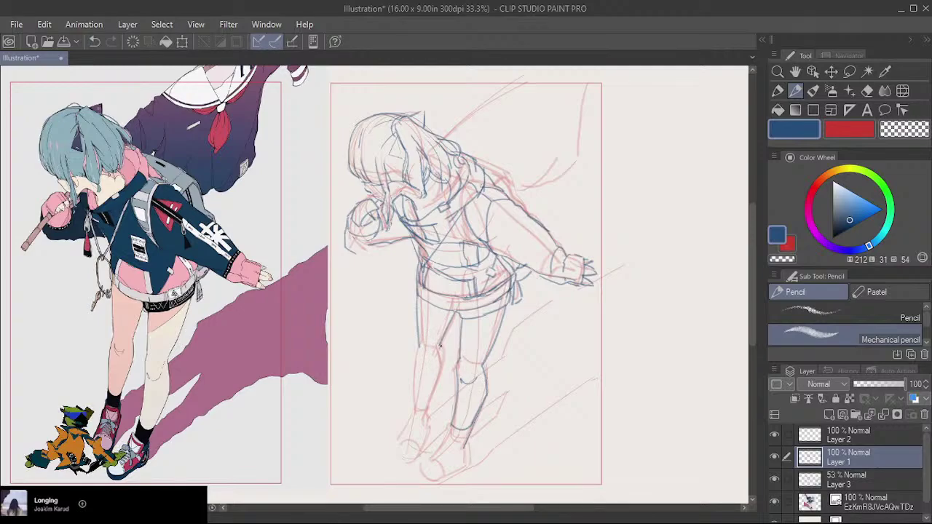
Draw the inner and outer edges of the other leg from the knee to the ankle.
{"action": "left_click_drag", "start_coordinate": [441, 349], "coordinate": [444, 368]}
{"action": "left_click_drag", "start_coordinate": [444, 364], "coordinate": [428, 409]}
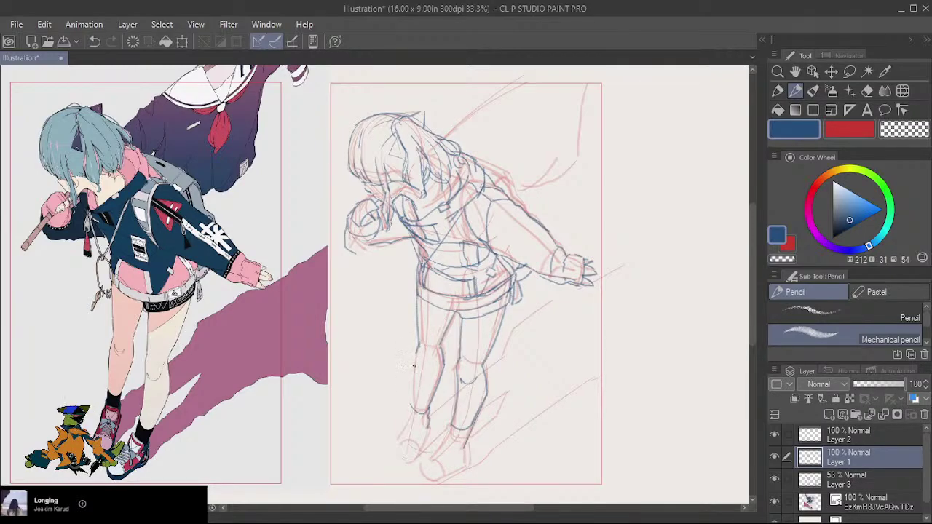
{"action": "key", "text": "ctrl+z"}
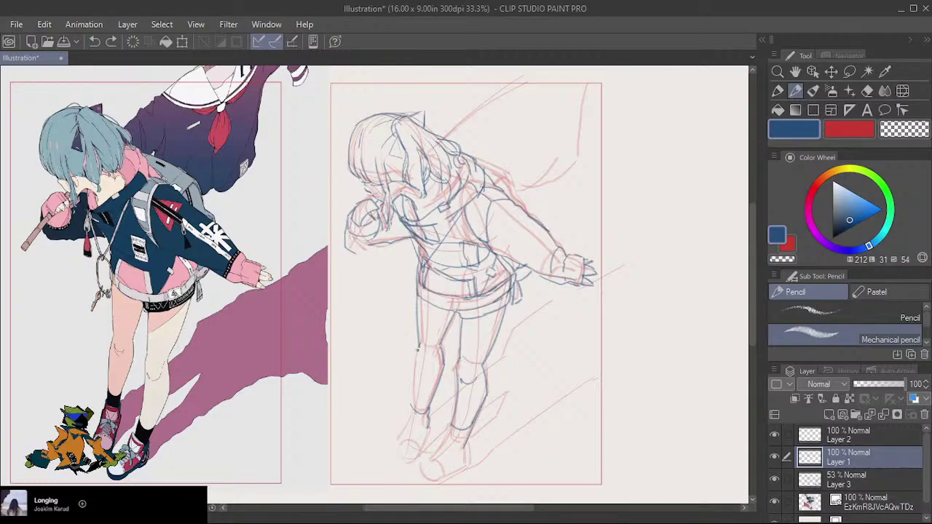
{"action": "mouse_move", "coordinate": [414, 358]}
{"action": "left_mouse_down"}
{"action": "mouse_move", "coordinate": [415, 355]}
{"action": "mouse_move", "coordinate": [416, 408]}
{"action": "left_mouse_up"}
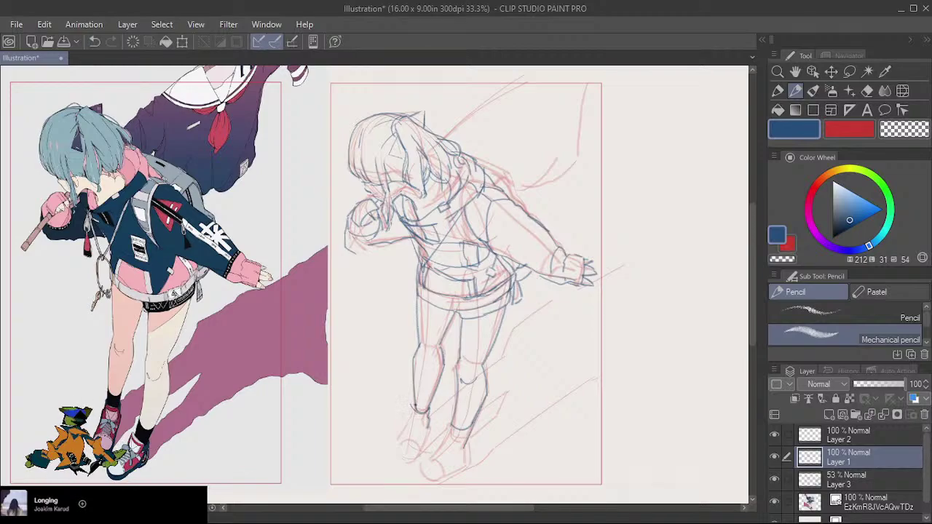
Sketch the ankle and shoe with its rounded toe cap on the leg below the raised hand.
{"action": "left_click_drag", "start_coordinate": [413, 405], "coordinate": [414, 420]}
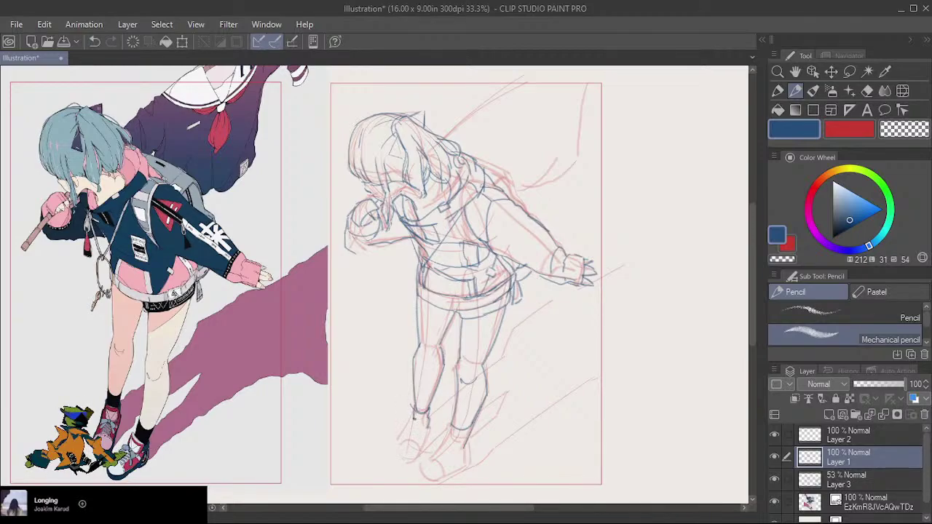
{"action": "mouse_move", "coordinate": [413, 414]}
{"action": "left_mouse_down"}
{"action": "mouse_move", "coordinate": [428, 420]}
{"action": "mouse_move", "coordinate": [424, 433]}
{"action": "mouse_move", "coordinate": [410, 429]}
{"action": "left_mouse_up"}
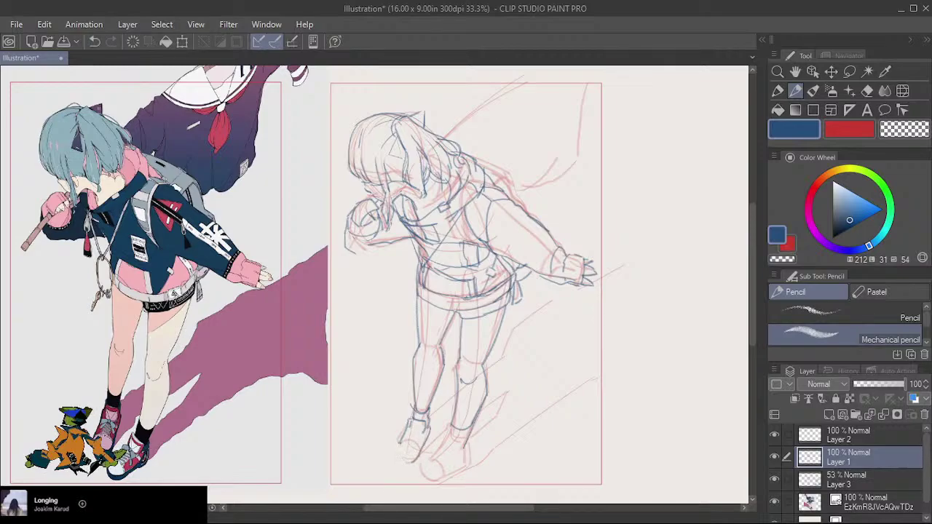
{"action": "left_click_drag", "start_coordinate": [398, 454], "coordinate": [413, 461]}
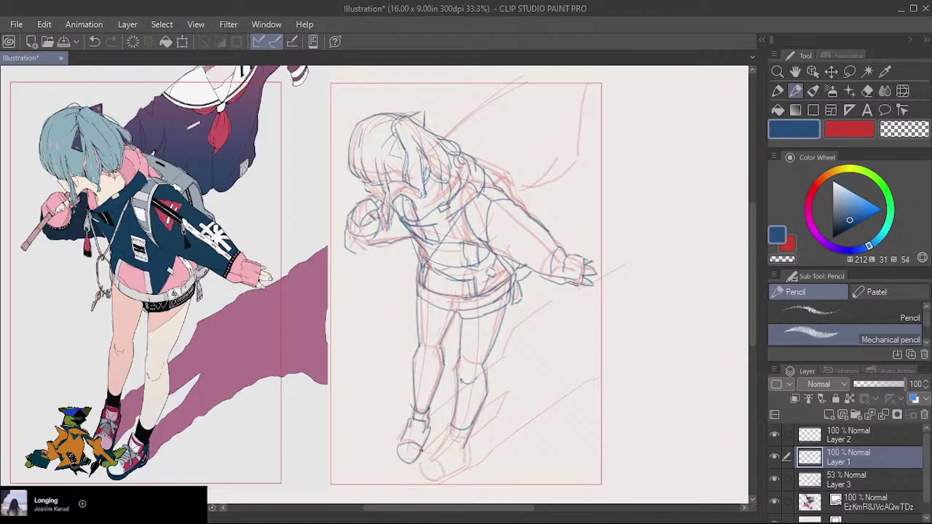
Refine the rounded toe cap and add the tongue and crossed laces on the shoe below the raised hand.
{"action": "key", "text": "ctrl+z"}
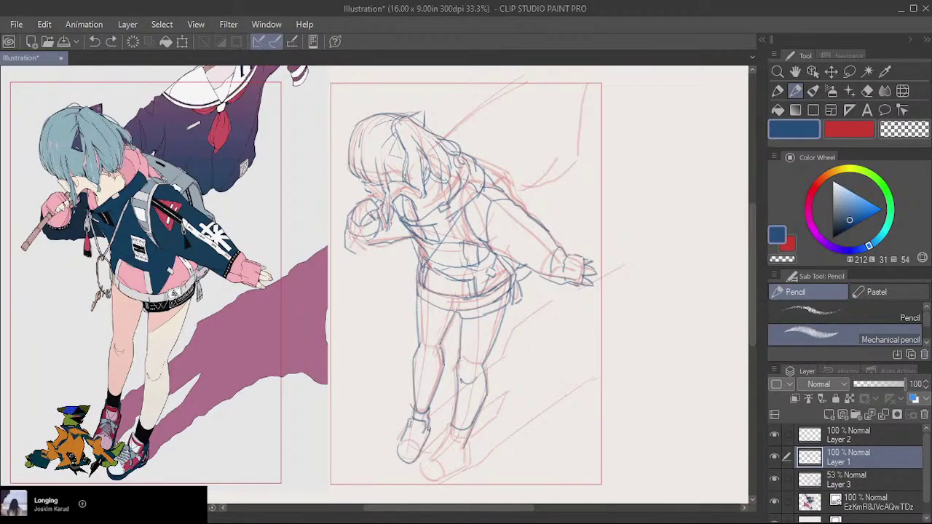
{"action": "left_click_drag", "start_coordinate": [425, 429], "coordinate": [428, 432]}
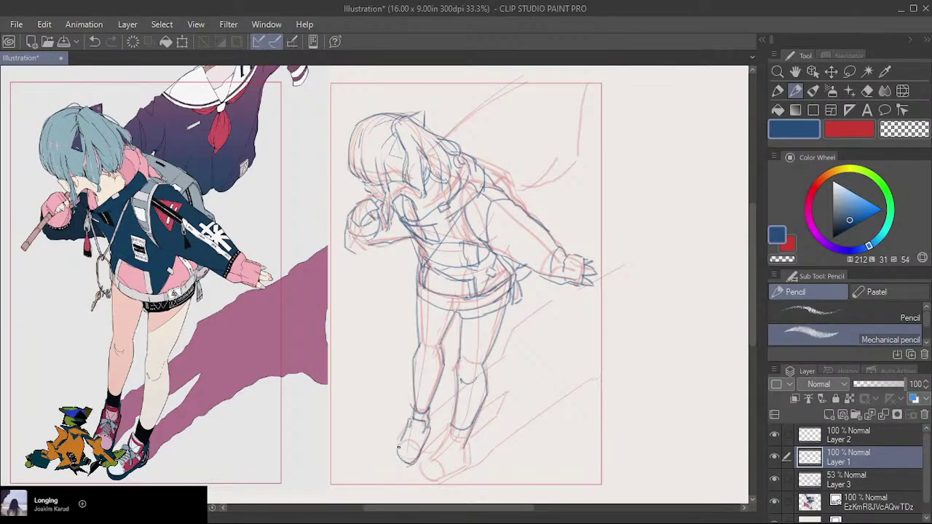
{"action": "mouse_move", "coordinate": [398, 446]}
{"action": "left_mouse_down"}
{"action": "mouse_move", "coordinate": [410, 441]}
{"action": "mouse_move", "coordinate": [409, 459]}
{"action": "left_mouse_up"}
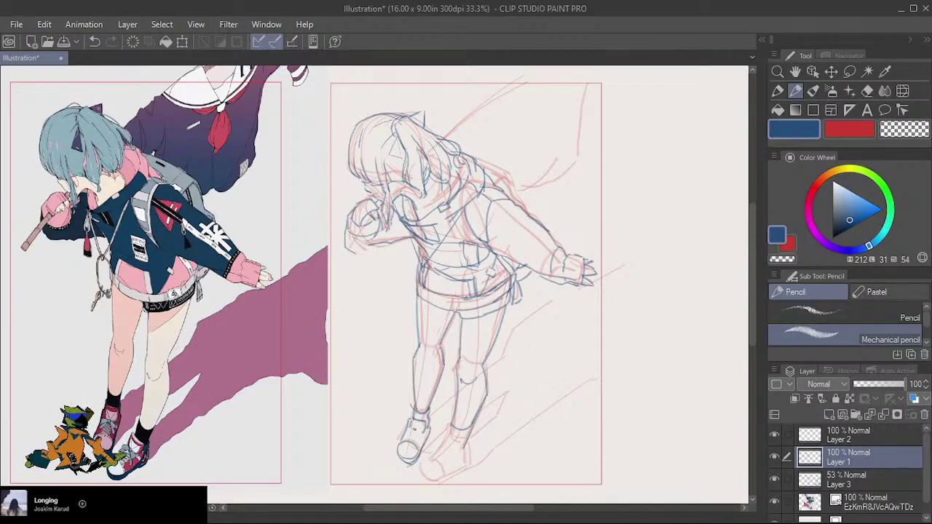
{"action": "mouse_move", "coordinate": [412, 429]}
{"action": "left_mouse_down"}
{"action": "mouse_move", "coordinate": [420, 439]}
{"action": "mouse_move", "coordinate": [426, 429]}
{"action": "left_mouse_up"}
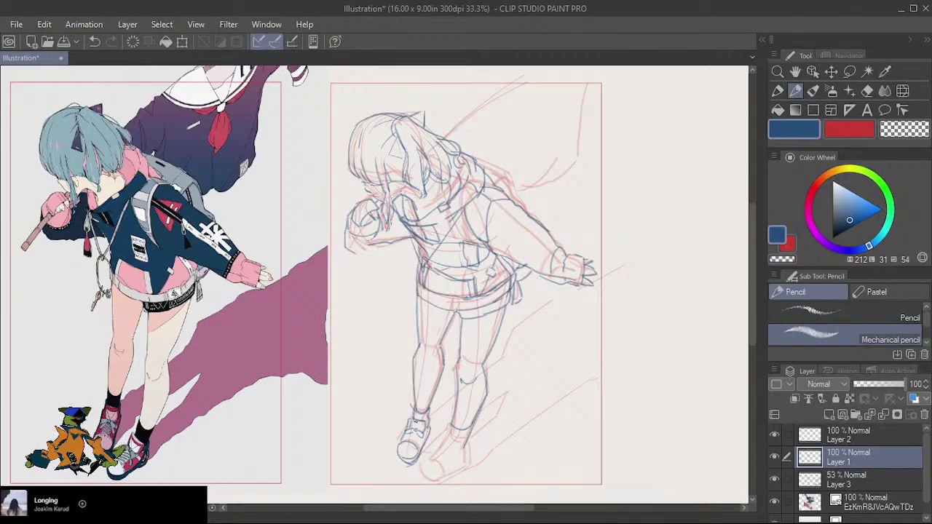
{"action": "left_click_drag", "start_coordinate": [425, 422], "coordinate": [417, 428]}
Rework the ankle of the leg nearer the outstretched arm, erasing the old sock line and extending the calf edge downward.
{"action": "left_click_drag", "start_coordinate": [453, 429], "coordinate": [462, 436]}
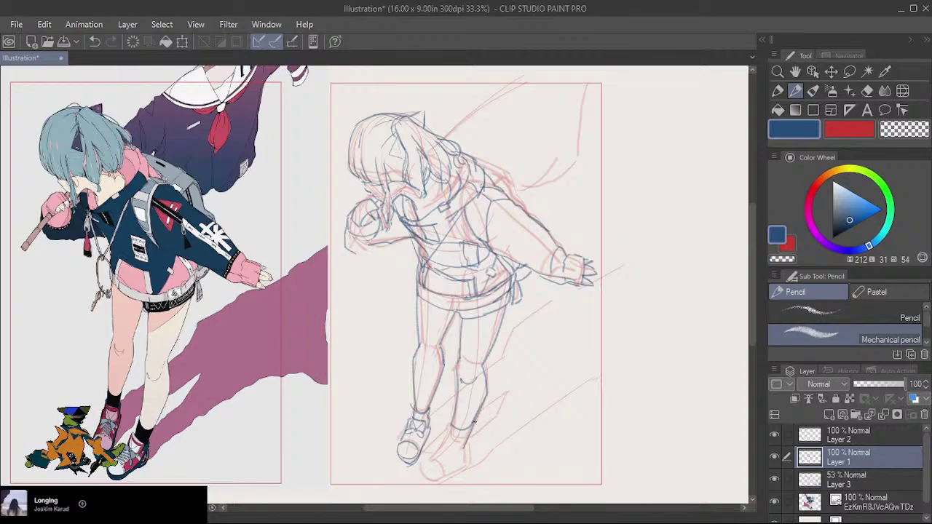
{"action": "mouse_move", "coordinate": [473, 427]}
{"action": "left_mouse_down"}
{"action": "mouse_move", "coordinate": [461, 435]}
{"action": "mouse_move", "coordinate": [453, 422]}
{"action": "left_mouse_up"}
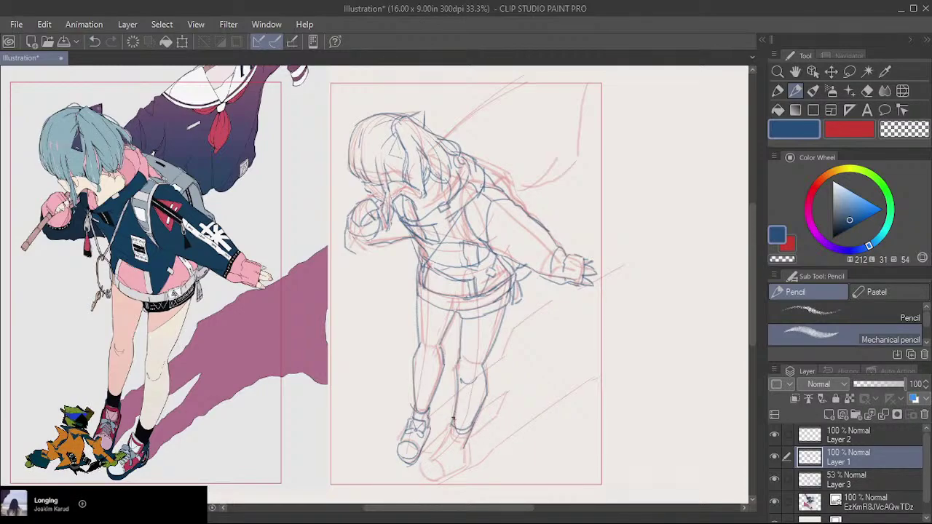
{"action": "key", "text": "ctrl+z"}
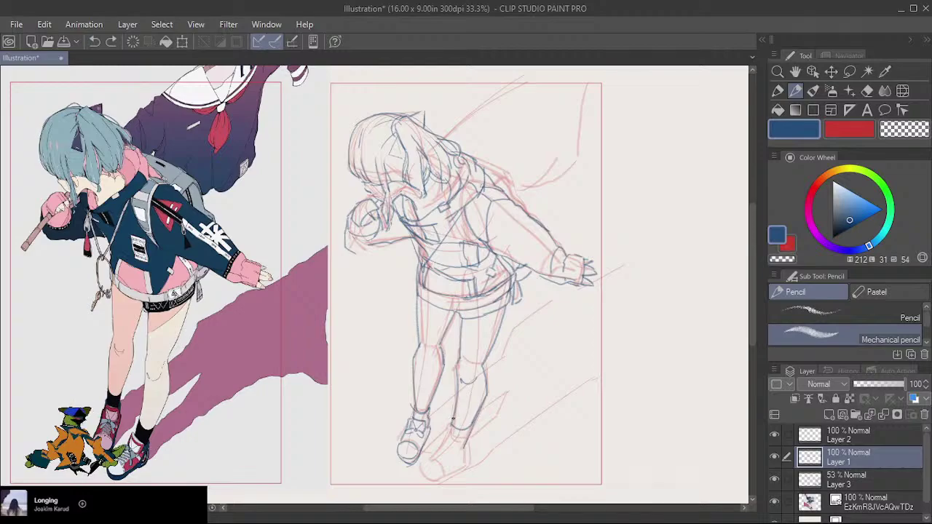
{"action": "left_click_drag", "start_coordinate": [453, 420], "coordinate": [454, 421]}
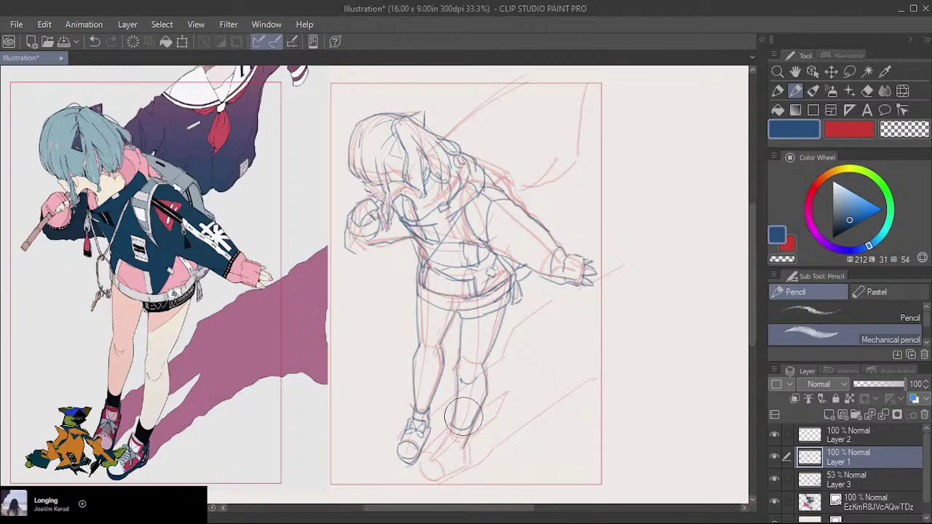
{"action": "key", "text": "ctrl+z"}
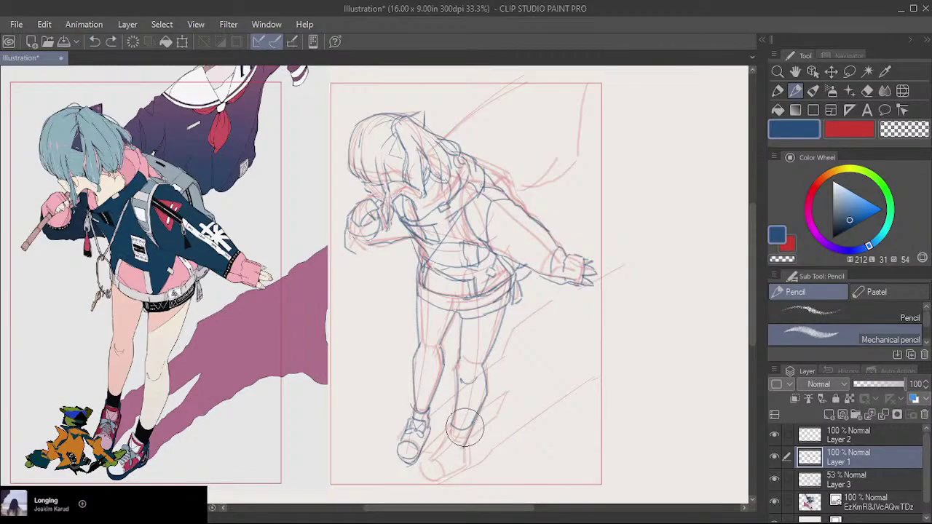
{"action": "left_click_drag", "start_coordinate": [469, 424], "coordinate": [460, 433]}
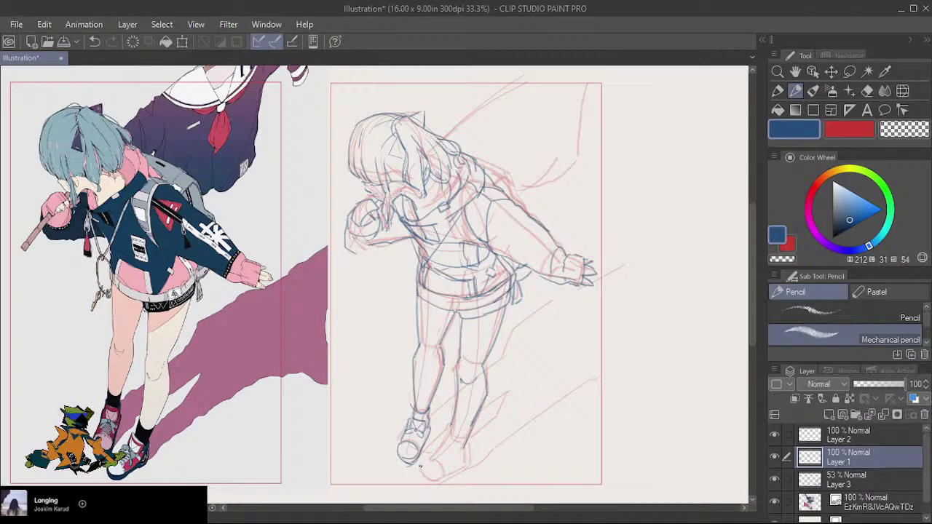
Sketch the shoe on the leg nearer the outstretched arm, with its toe-cap arc, upper edge, ankle opening and heel.
{"action": "mouse_move", "coordinate": [420, 467]}
{"action": "left_mouse_down"}
{"action": "mouse_move", "coordinate": [434, 462]}
{"action": "mouse_move", "coordinate": [445, 478]}
{"action": "mouse_move", "coordinate": [434, 460]}
{"action": "mouse_move", "coordinate": [444, 478]}
{"action": "left_mouse_up"}
{"action": "key", "text": "ctrl+z"}
{"action": "key", "text": "ctrl+z"}
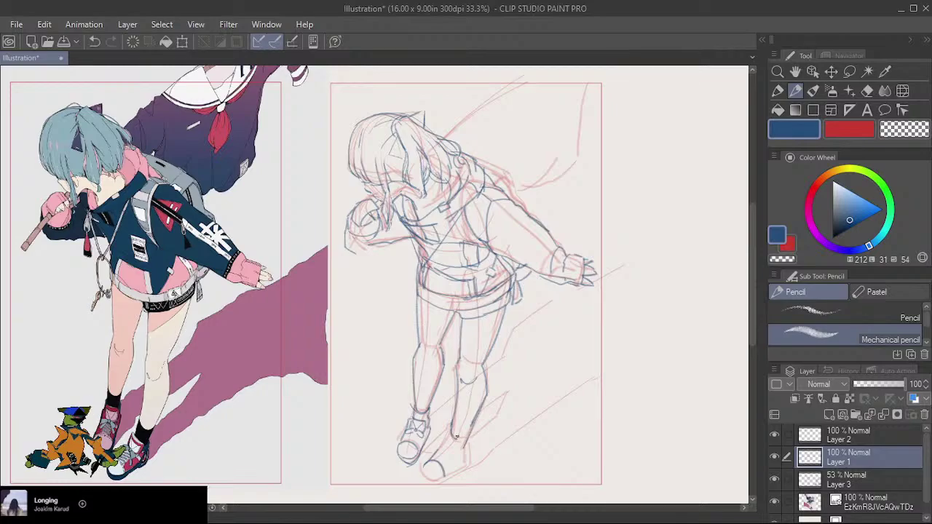
{"action": "key", "text": "ctrl+z"}
{"action": "mouse_move", "coordinate": [475, 424]}
{"action": "left_mouse_down"}
{"action": "mouse_move", "coordinate": [462, 437]}
{"action": "mouse_move", "coordinate": [474, 428]}
{"action": "left_mouse_up"}
{"action": "key", "text": "ctrl+z"}
{"action": "key", "text": "ctrl+z"}
{"action": "key", "text": "ctrl+z"}
{"action": "key", "text": "ctrl+z"}
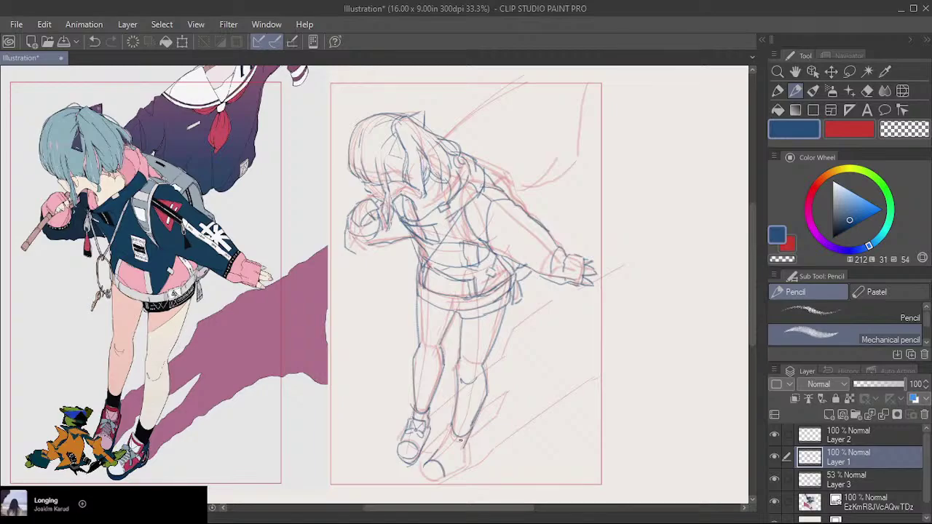
{"action": "key", "text": "ctrl+z"}
{"action": "left_click_drag", "start_coordinate": [463, 437], "coordinate": [453, 424]}
{"action": "key", "text": "ctrl+z"}
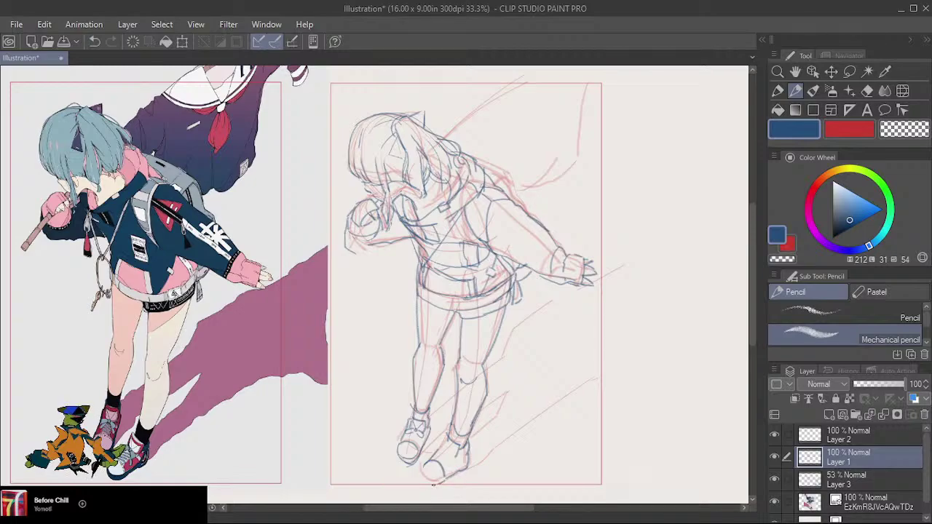
Outline the rounded toe and sole edge of the shoe on the leg nearer the outstretched arm.
{"action": "mouse_move", "coordinate": [421, 481]}
{"action": "left_mouse_down"}
{"action": "mouse_move", "coordinate": [424, 462]}
{"action": "mouse_move", "coordinate": [429, 484]}
{"action": "left_mouse_up"}
{"action": "key", "text": "ctrl+z"}
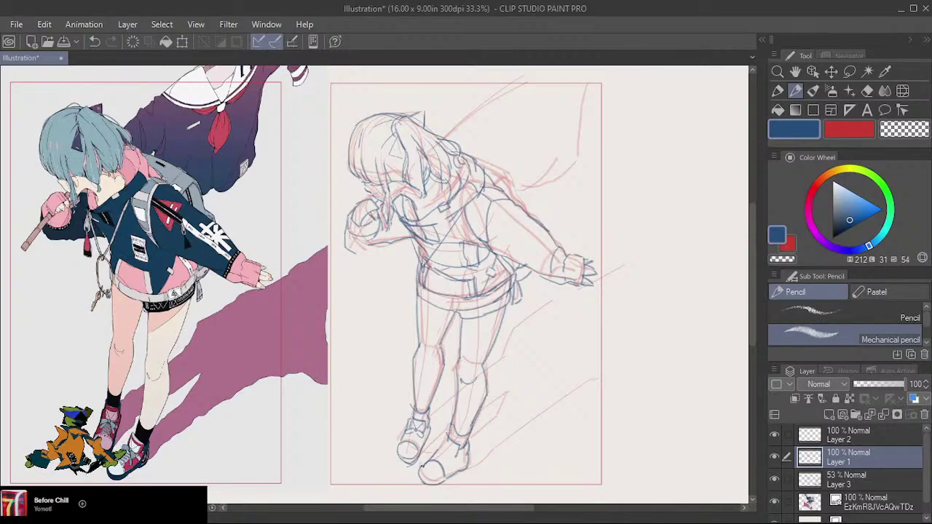
{"action": "mouse_move", "coordinate": [422, 464]}
{"action": "left_mouse_down"}
{"action": "mouse_move", "coordinate": [425, 479]}
{"action": "mouse_move", "coordinate": [447, 480]}
{"action": "left_mouse_up"}
{"action": "key", "text": "ctrl+z"}
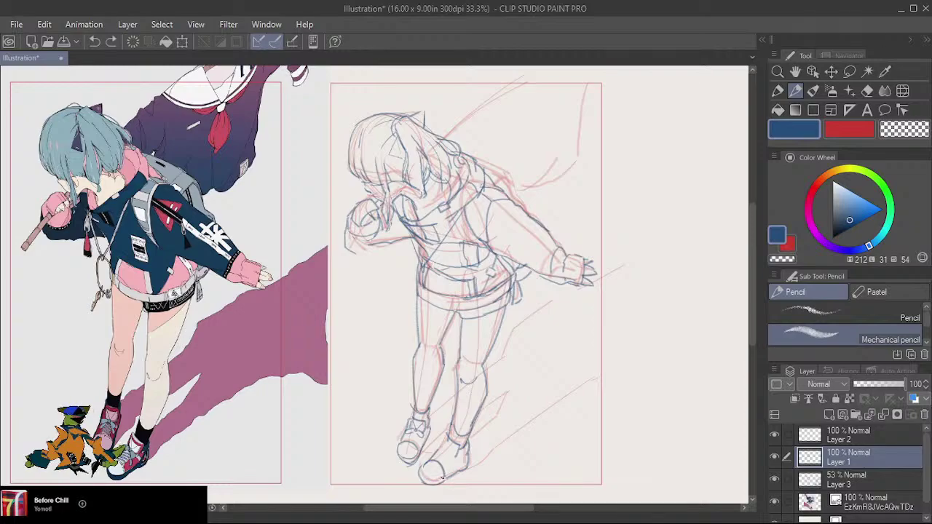
{"action": "mouse_move", "coordinate": [423, 475]}
{"action": "left_mouse_down"}
{"action": "mouse_move", "coordinate": [424, 466]}
{"action": "mouse_move", "coordinate": [459, 466]}
{"action": "left_mouse_up"}
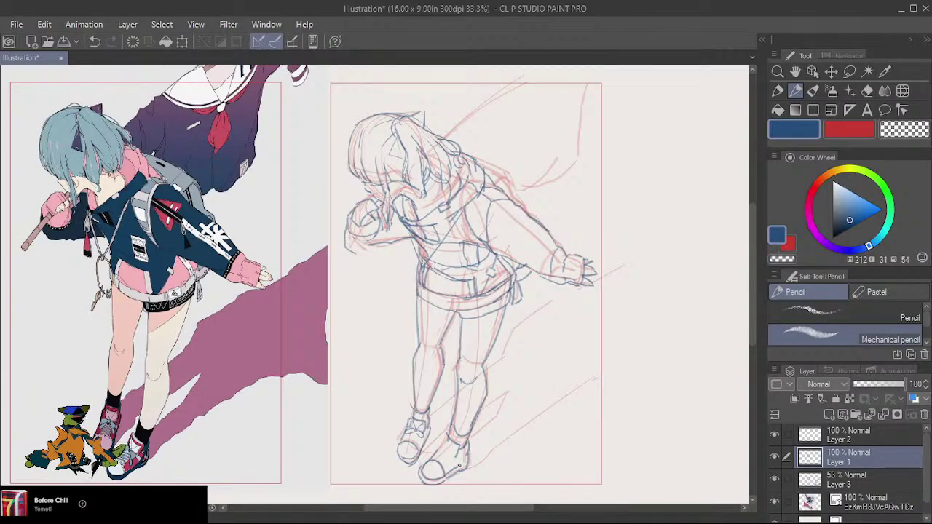
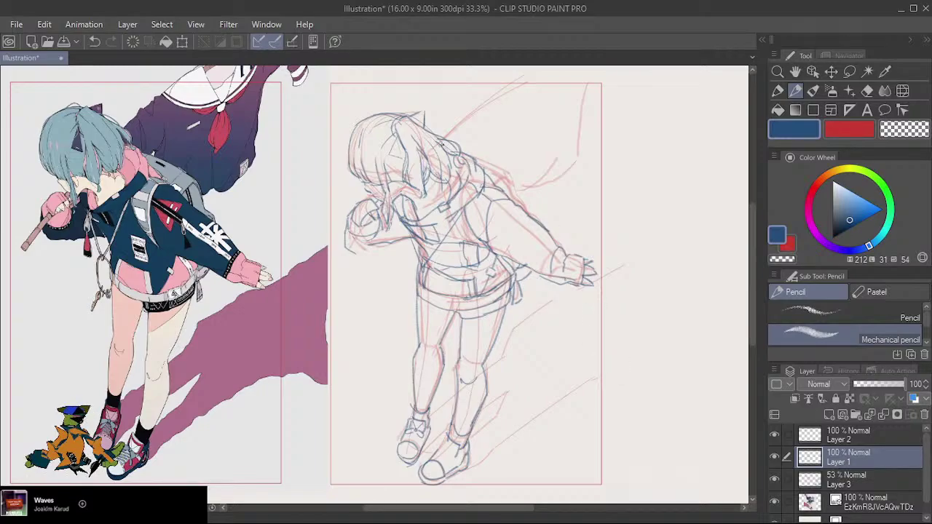
Draw the upper edge of the sailor top behind the girl, rising from her back to a small pointed notch.
{"action": "mouse_move", "coordinate": [435, 141]}
{"action": "left_mouse_down"}
{"action": "mouse_move", "coordinate": [438, 139]}
{"action": "mouse_move", "coordinate": [458, 153]}
{"action": "mouse_move", "coordinate": [438, 139]}
{"action": "mouse_move", "coordinate": [450, 171]}
{"action": "mouse_move", "coordinate": [448, 154]}
{"action": "mouse_move", "coordinate": [475, 159]}
{"action": "mouse_move", "coordinate": [456, 127]}
{"action": "mouse_move", "coordinate": [485, 106]}
{"action": "left_mouse_up"}
{"action": "key", "text": "ctrl+z"}
{"action": "key", "text": "ctrl+z"}
{"action": "key", "text": "ctrl+z"}
{"action": "mouse_move", "coordinate": [444, 139]}
{"action": "left_mouse_down"}
{"action": "mouse_move", "coordinate": [464, 114]}
{"action": "mouse_move", "coordinate": [484, 127]}
{"action": "mouse_move", "coordinate": [491, 102]}
{"action": "left_mouse_up"}
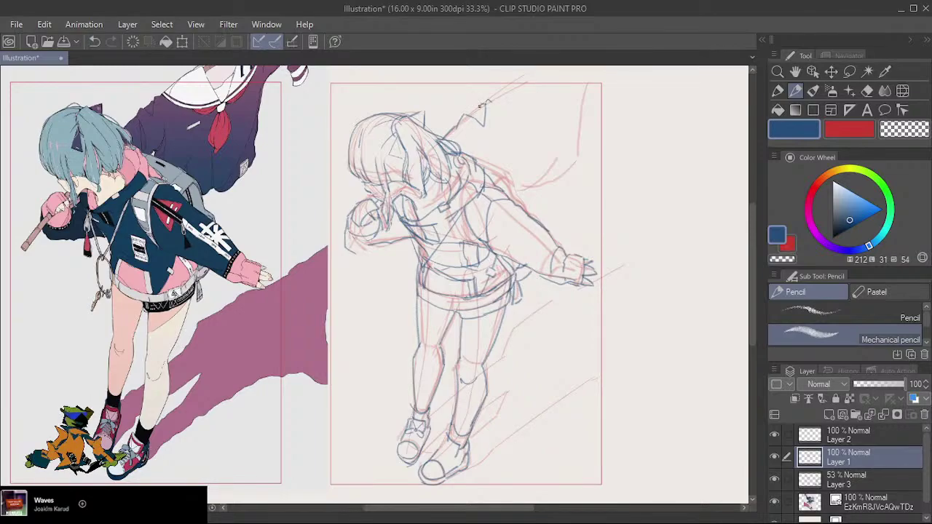
Extend the sailor top's upper edge to the canvas border and draw the curved lower edge of its collar.
{"action": "mouse_move", "coordinate": [471, 114]}
{"action": "left_mouse_down"}
{"action": "mouse_move", "coordinate": [489, 98]}
{"action": "mouse_move", "coordinate": [513, 112]}
{"action": "mouse_move", "coordinate": [548, 102]}
{"action": "left_mouse_up"}
{"action": "key", "text": "ctrl+z"}
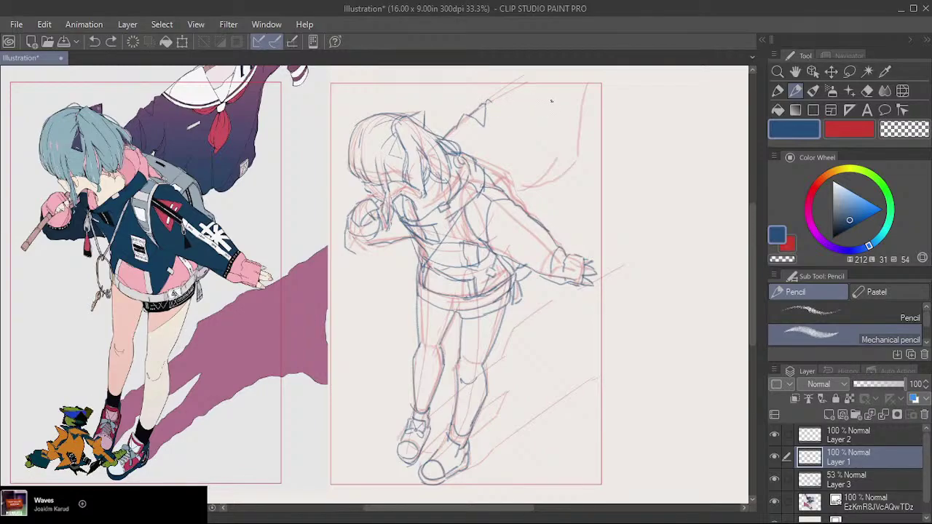
{"action": "left_click_drag", "start_coordinate": [491, 102], "coordinate": [527, 85]}
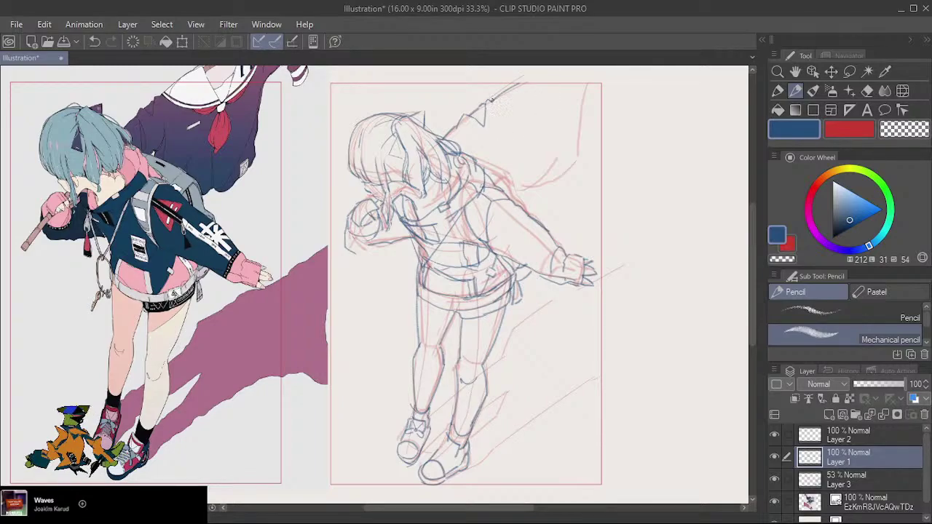
{"action": "left_click_drag", "start_coordinate": [493, 101], "coordinate": [536, 115]}
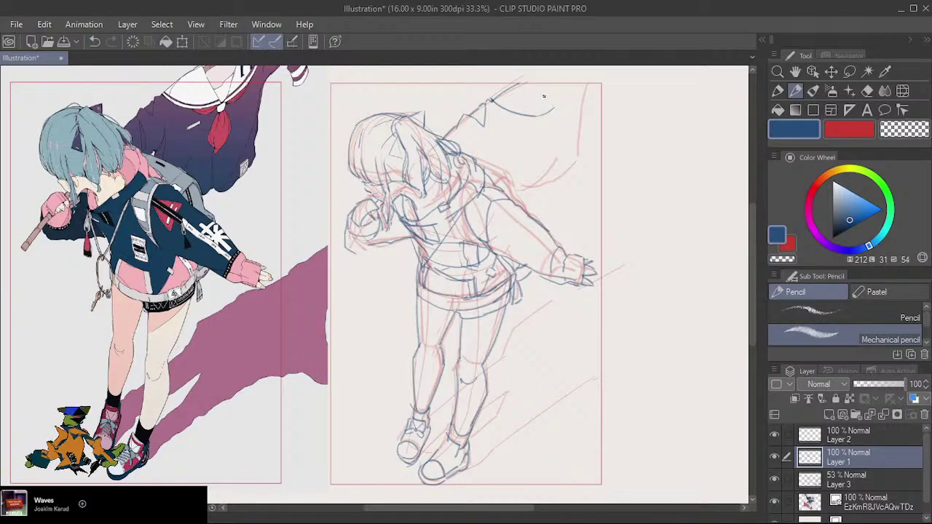
Sketch the sailor top's neckline, neckerchief knot and hanging tail, and the collar line on the knot's far side.
{"action": "mouse_move", "coordinate": [539, 86]}
{"action": "left_mouse_down"}
{"action": "mouse_move", "coordinate": [556, 115]}
{"action": "mouse_move", "coordinate": [564, 112]}
{"action": "mouse_move", "coordinate": [549, 127]}
{"action": "mouse_move", "coordinate": [554, 149]}
{"action": "mouse_move", "coordinate": [547, 142]}
{"action": "mouse_move", "coordinate": [560, 136]}
{"action": "mouse_move", "coordinate": [551, 133]}
{"action": "mouse_move", "coordinate": [566, 153]}
{"action": "left_mouse_up"}
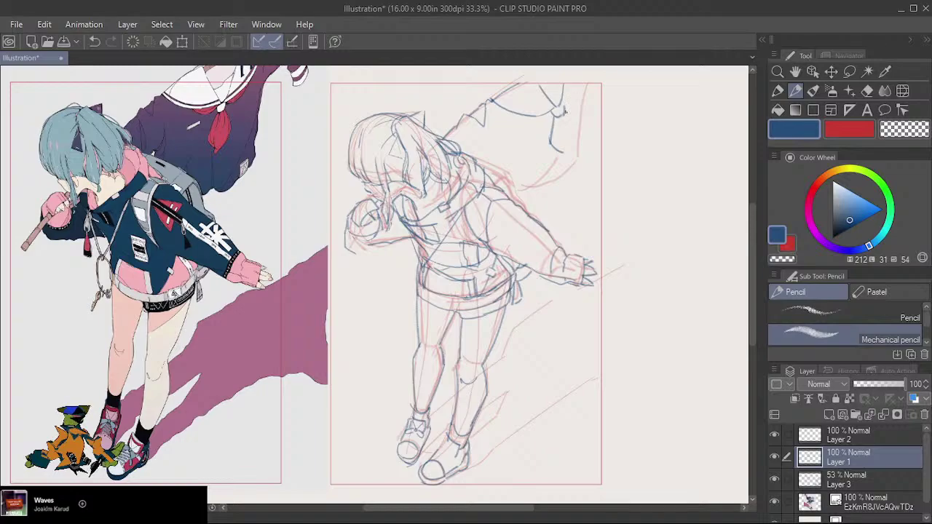
{"action": "mouse_move", "coordinate": [564, 110]}
{"action": "left_mouse_down"}
{"action": "mouse_move", "coordinate": [576, 149]}
{"action": "mouse_move", "coordinate": [560, 161]}
{"action": "left_mouse_up"}
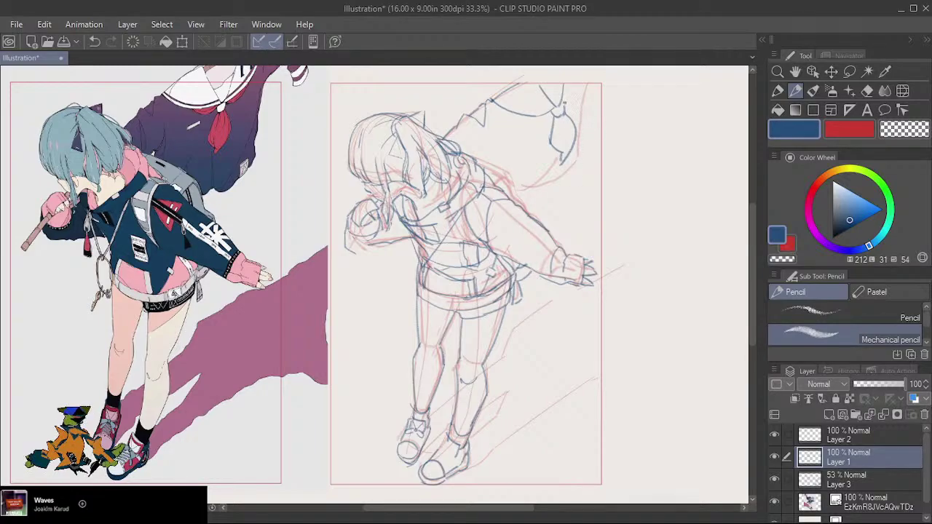
{"action": "left_click_drag", "start_coordinate": [566, 103], "coordinate": [588, 88]}
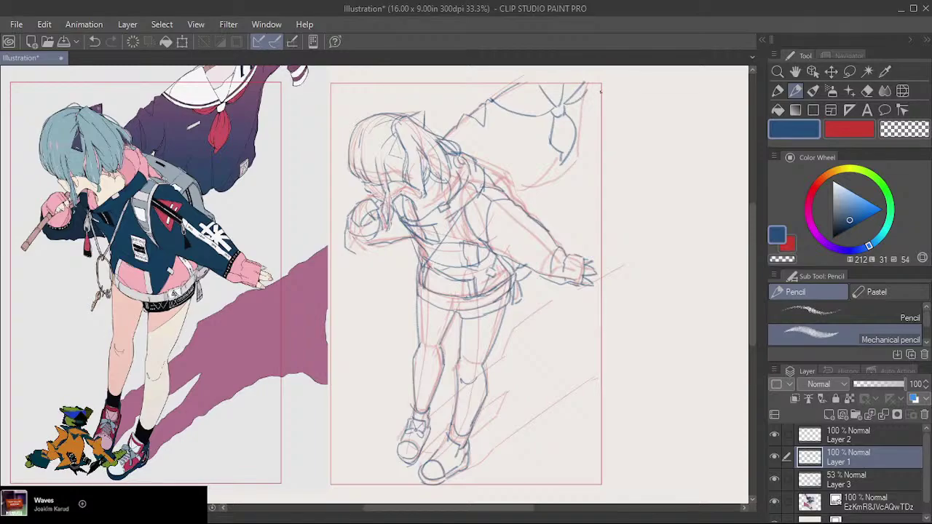
{"action": "key", "text": "ctrl+z"}
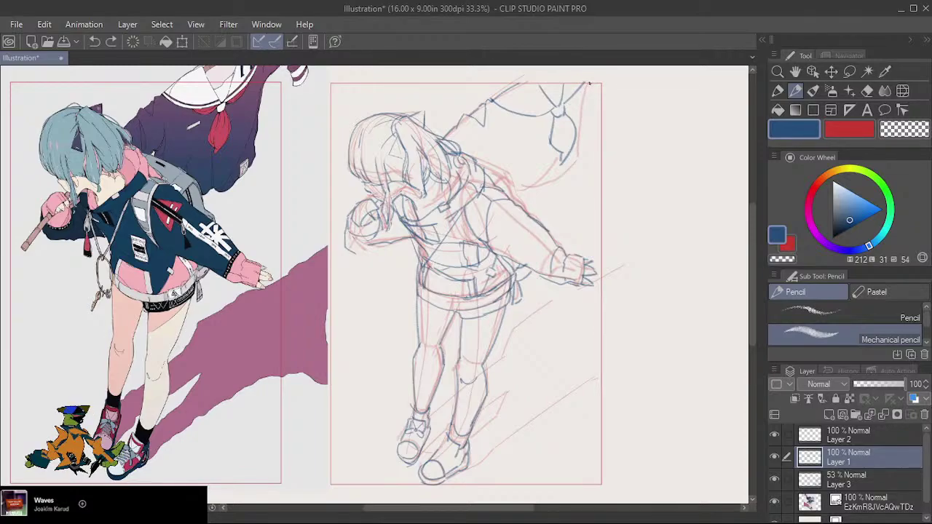
Draw the sailor top's far side edge and lower corner with its small patch, and add fold lines below the collar.
{"action": "mouse_move", "coordinate": [587, 85]}
{"action": "left_mouse_down"}
{"action": "mouse_move", "coordinate": [587, 165]}
{"action": "mouse_move", "coordinate": [549, 188]}
{"action": "left_mouse_up"}
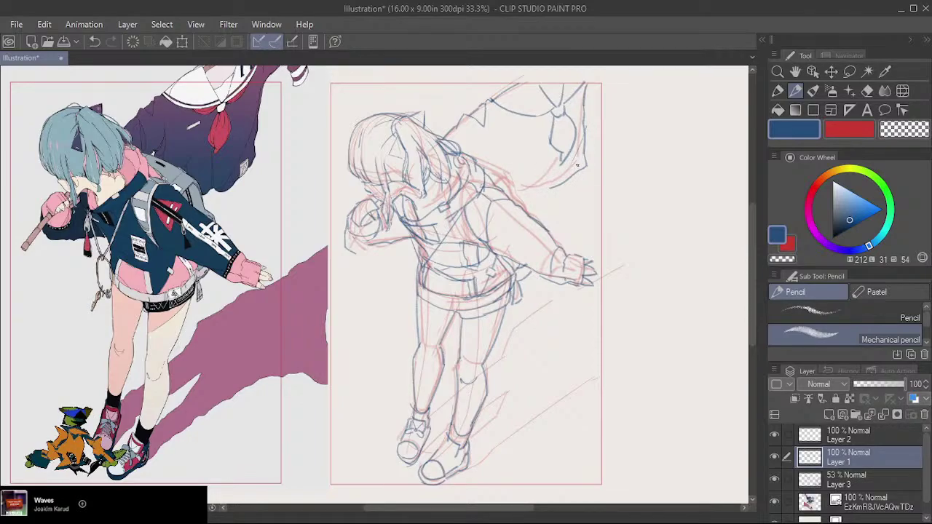
{"action": "mouse_move", "coordinate": [580, 159]}
{"action": "left_mouse_down"}
{"action": "mouse_move", "coordinate": [568, 179]}
{"action": "mouse_move", "coordinate": [566, 166]}
{"action": "mouse_move", "coordinate": [567, 184]}
{"action": "mouse_move", "coordinate": [581, 179]}
{"action": "mouse_move", "coordinate": [578, 170]}
{"action": "mouse_move", "coordinate": [568, 174]}
{"action": "left_mouse_up"}
{"action": "key", "text": "ctrl+z"}
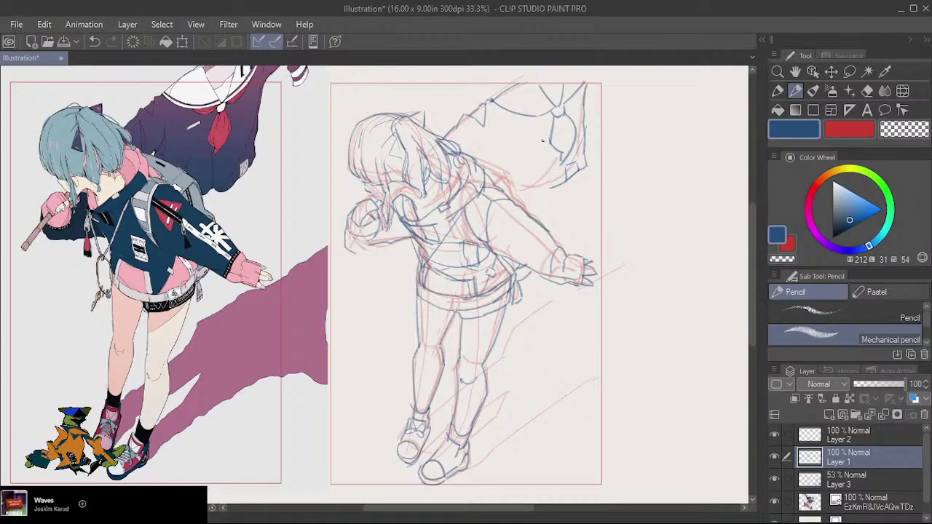
{"action": "left_click_drag", "start_coordinate": [542, 140], "coordinate": [547, 186]}
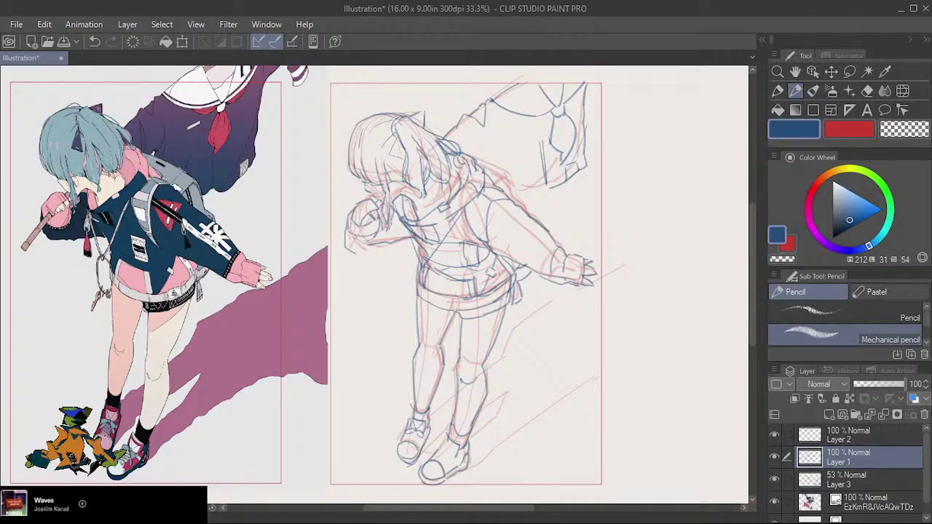
{"action": "key", "text": "ctrl+z"}
Outline the backpack behind the girl's shoulder, from its top edge to its far corner and down to the outstretched arm.
{"action": "left_click_drag", "start_coordinate": [475, 164], "coordinate": [487, 179]}
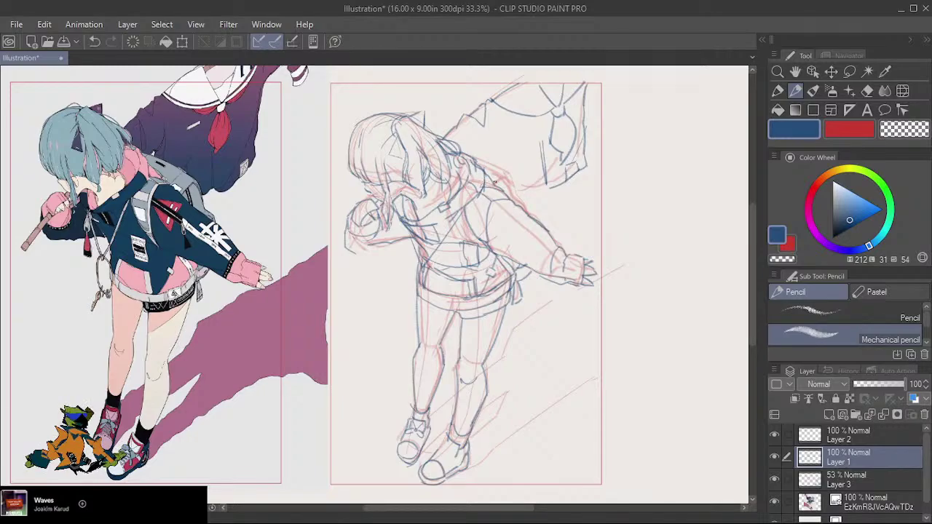
{"action": "left_click_drag", "start_coordinate": [487, 178], "coordinate": [495, 188]}
{"action": "left_click_drag", "start_coordinate": [470, 155], "coordinate": [475, 160]}
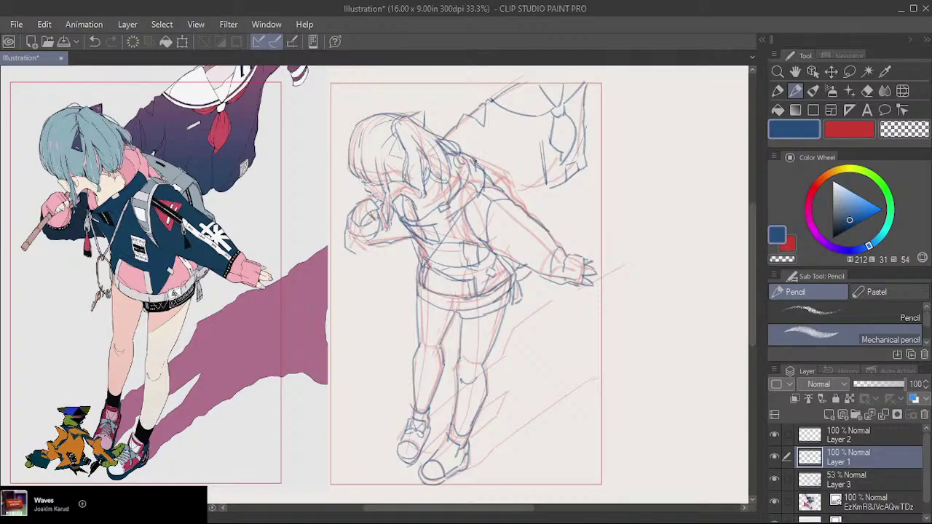
{"action": "left_click_drag", "start_coordinate": [478, 162], "coordinate": [525, 184]}
{"action": "key", "text": "ctrl+z"}
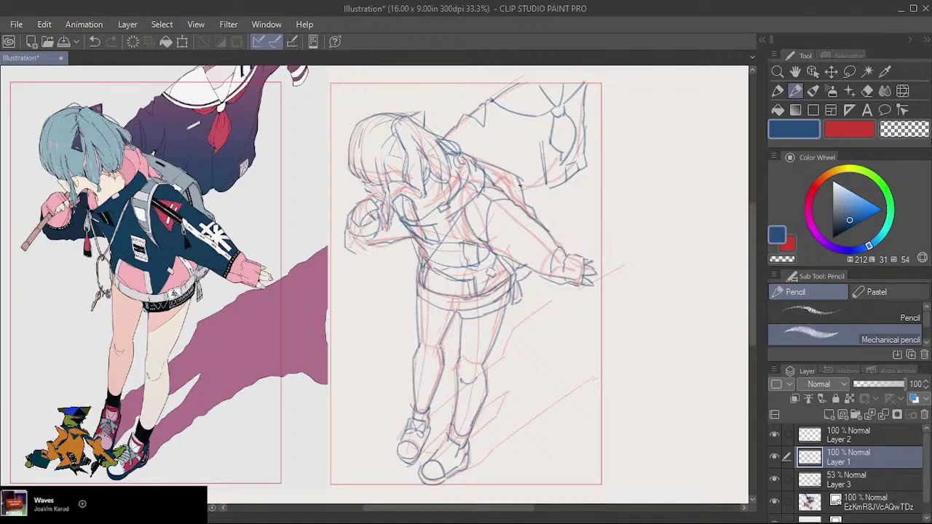
{"action": "mouse_move", "coordinate": [519, 177]}
{"action": "left_mouse_down"}
{"action": "mouse_move", "coordinate": [523, 193]}
{"action": "mouse_move", "coordinate": [508, 179]}
{"action": "left_mouse_up"}
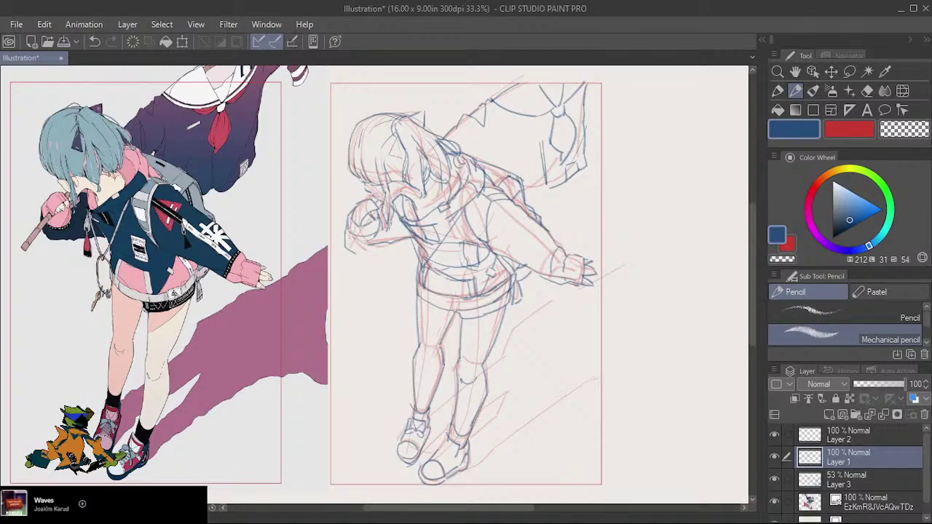
{"action": "mouse_move", "coordinate": [509, 177]}
{"action": "left_mouse_down"}
{"action": "mouse_move", "coordinate": [474, 159]}
{"action": "mouse_move", "coordinate": [508, 177]}
{"action": "left_mouse_up"}
{"action": "key", "text": "ctrl+z"}
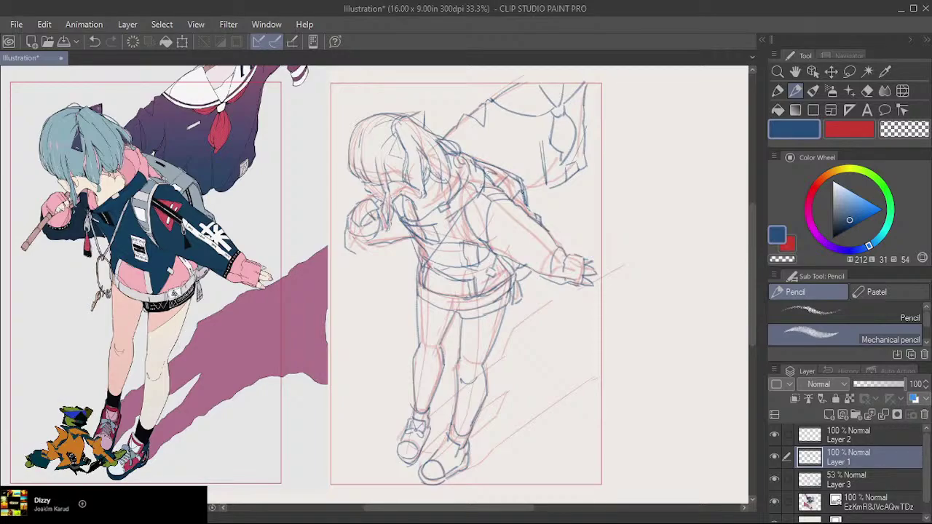
Draw the sailor top's lower hem from the backpack's far corner to the small patch.
{"action": "mouse_move", "coordinate": [526, 197]}
{"action": "left_mouse_down"}
{"action": "mouse_move", "coordinate": [550, 186]}
{"action": "mouse_move", "coordinate": [544, 189]}
{"action": "left_mouse_up"}
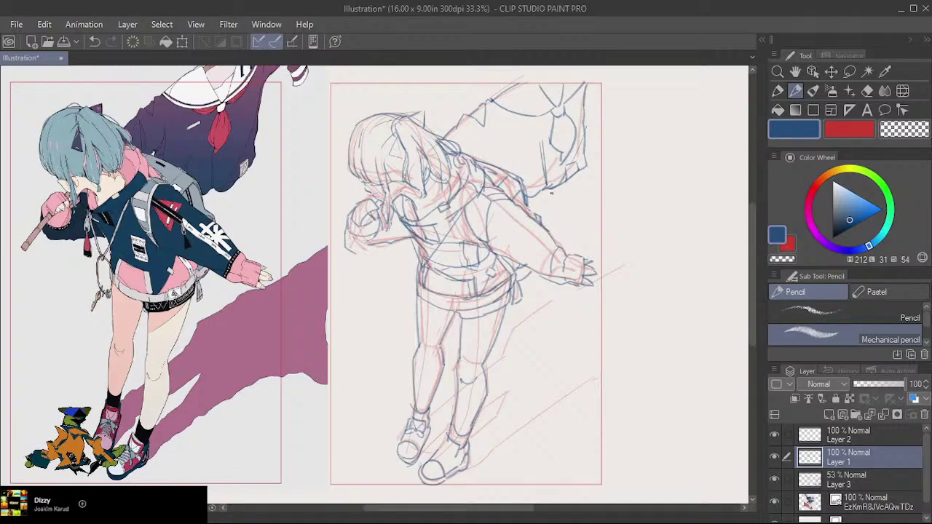
{"action": "left_click_drag", "start_coordinate": [545, 193], "coordinate": [578, 178]}
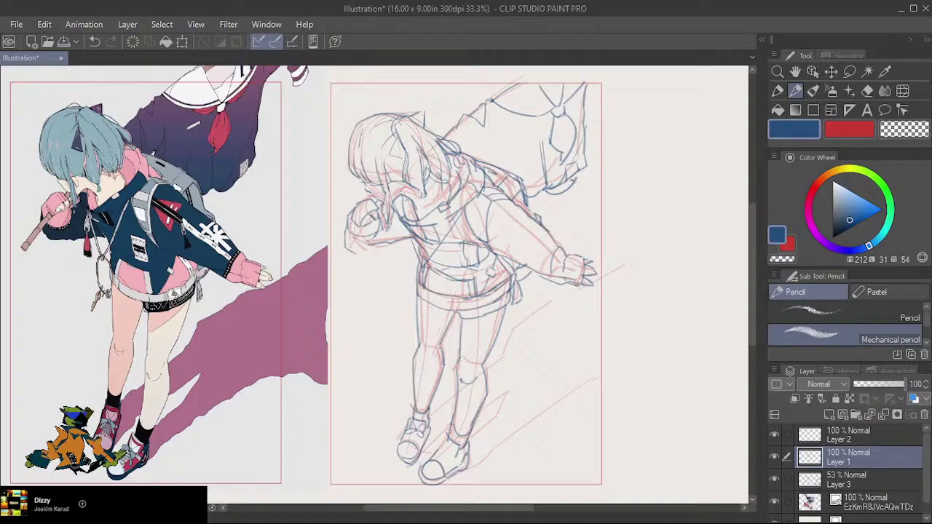
Undo the last strokes, then redraw the sailor top's far side edge and the upper edge of its collar.
{"action": "key", "text": "ctrl+z"}
{"action": "key", "text": "ctrl+z"}
{"action": "mouse_move", "coordinate": [541, 193]}
{"action": "left_mouse_down"}
{"action": "mouse_move", "coordinate": [589, 163]}
{"action": "mouse_move", "coordinate": [588, 88]}
{"action": "left_mouse_up"}
{"action": "left_click_drag", "start_coordinate": [517, 86], "coordinate": [491, 100]}
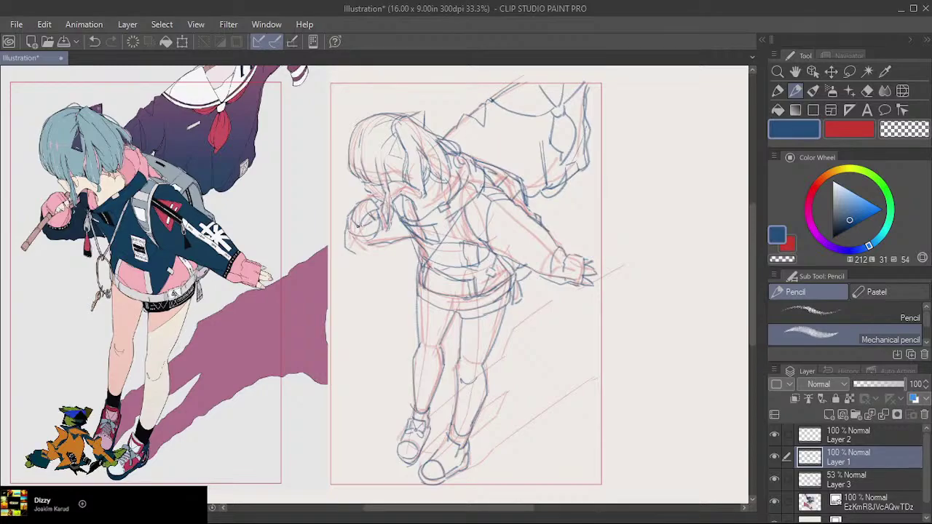
Draw the end of the stick protruding from the girl's raised fist.
{"action": "left_click_drag", "start_coordinate": [356, 226], "coordinate": [336, 253]}
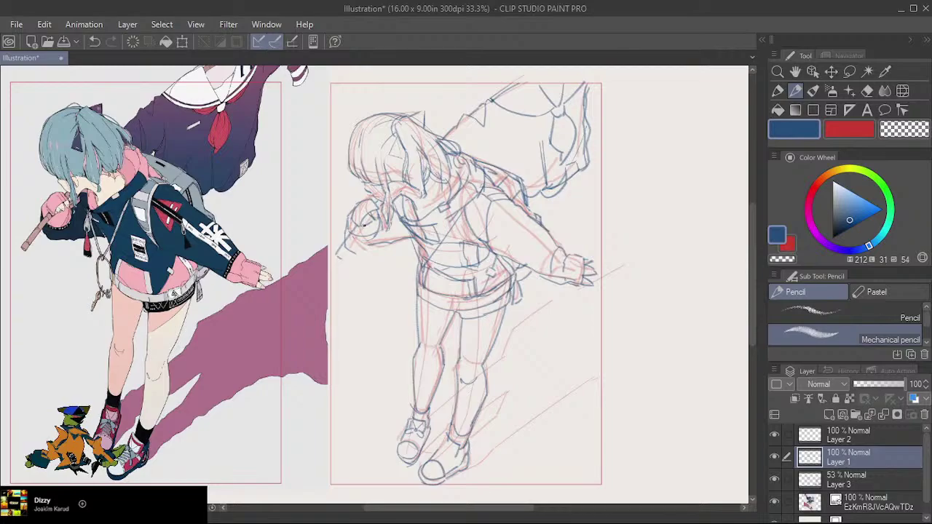
{"action": "left_click_drag", "start_coordinate": [364, 225], "coordinate": [341, 259]}
{"action": "key", "text": "ctrl+z"}
Sketch the tongue and lacing details on the girl's front shoe.
{"action": "left_click_drag", "start_coordinate": [446, 435], "coordinate": [445, 449]}
{"action": "key", "text": "ctrl+z"}
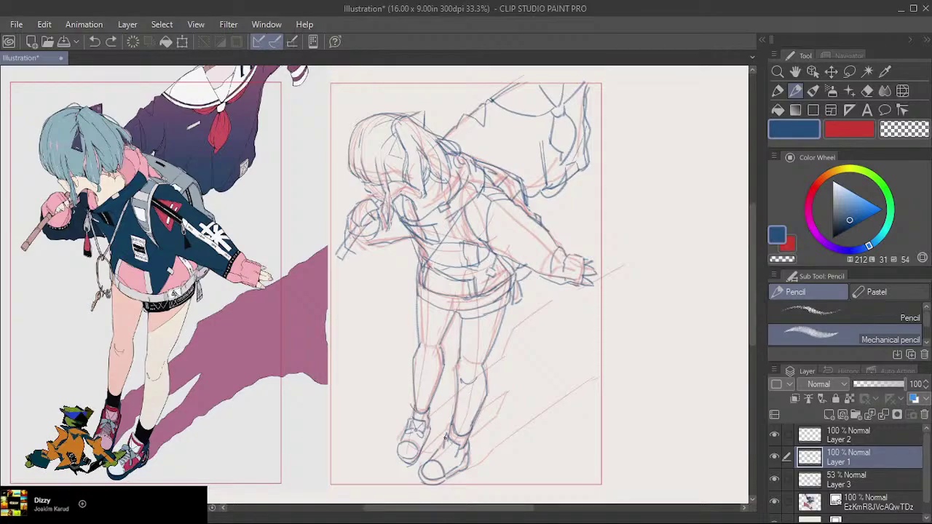
{"action": "left_click_drag", "start_coordinate": [446, 436], "coordinate": [444, 449]}
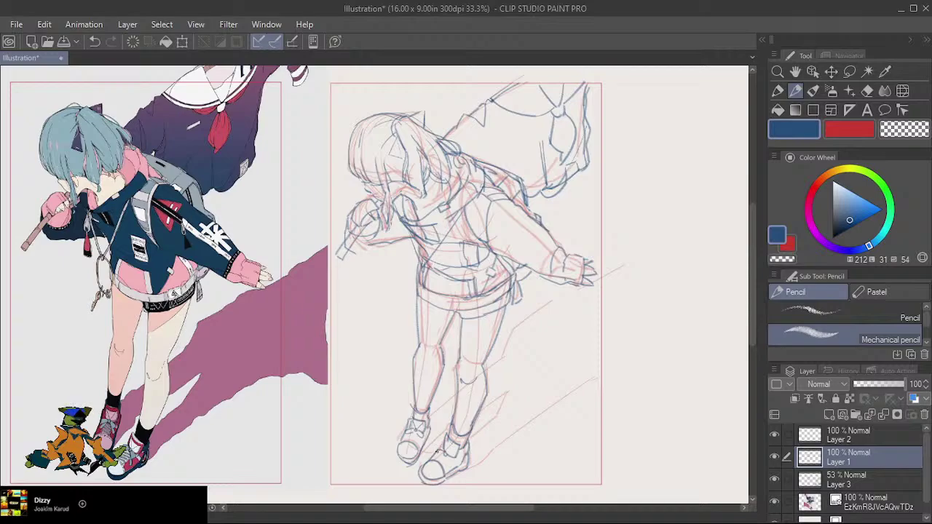
{"action": "left_click_drag", "start_coordinate": [437, 452], "coordinate": [442, 455]}
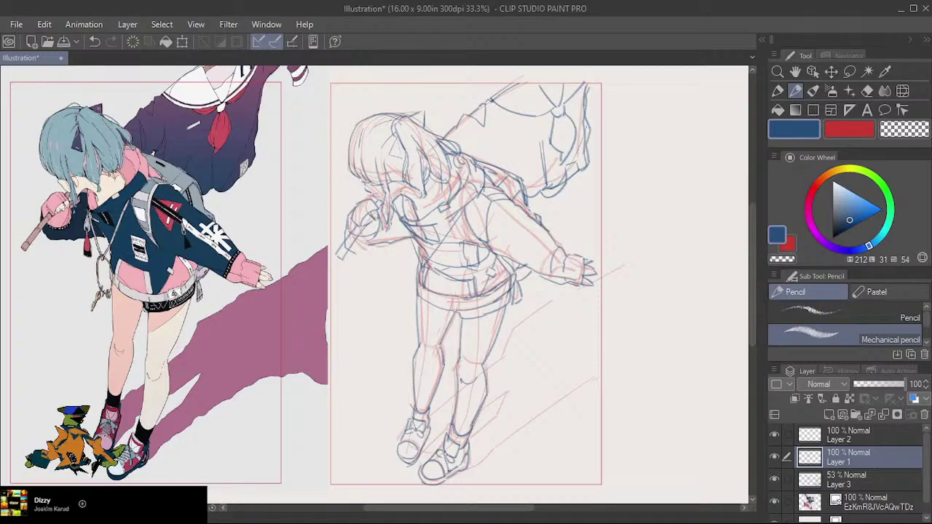
{"action": "mouse_move", "coordinate": [441, 454]}
{"action": "left_mouse_down"}
{"action": "mouse_move", "coordinate": [432, 460]}
{"action": "mouse_move", "coordinate": [440, 451]}
{"action": "left_mouse_up"}
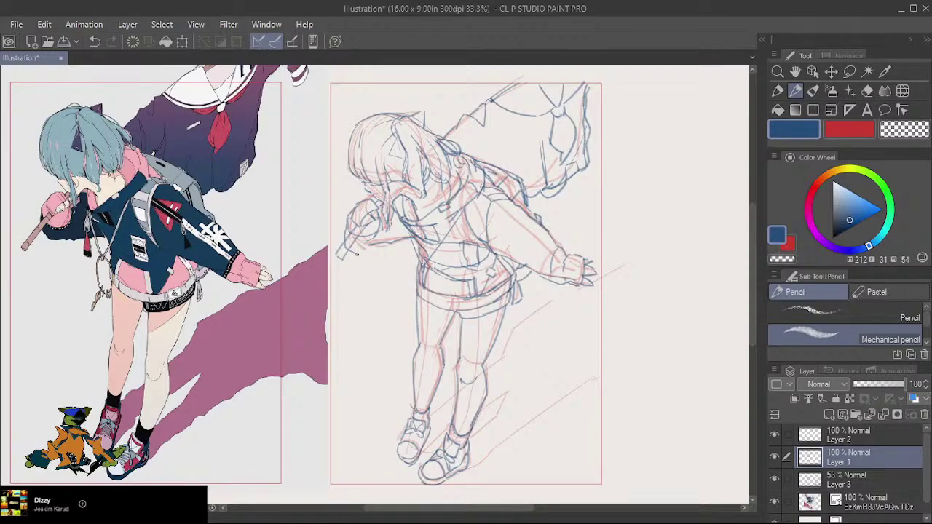
Undo the last strokes and redraw the lower edge of the bent arm's sleeve.
{"action": "key", "text": "ctrl+z"}
{"action": "key", "text": "ctrl+z"}
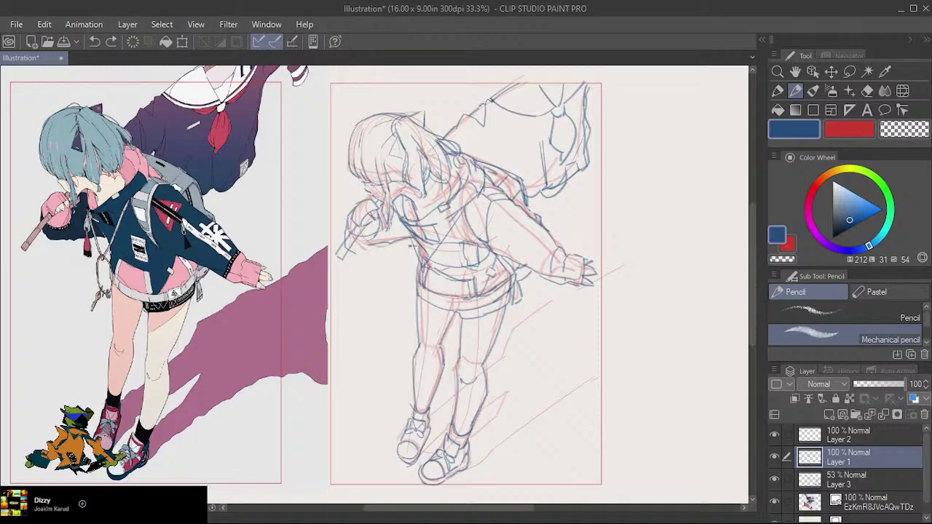
{"action": "left_click_drag", "start_coordinate": [410, 246], "coordinate": [393, 250]}
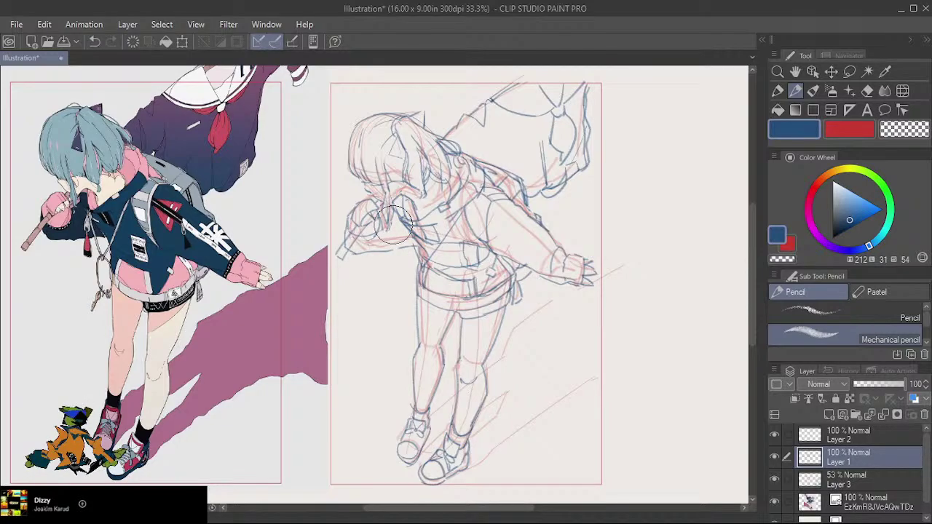
Hide the red rough on Layer 3, lower the reference image's opacity to 42%, and make Layer 1 active.
{"action": "left_click", "coordinate": [774, 479]}
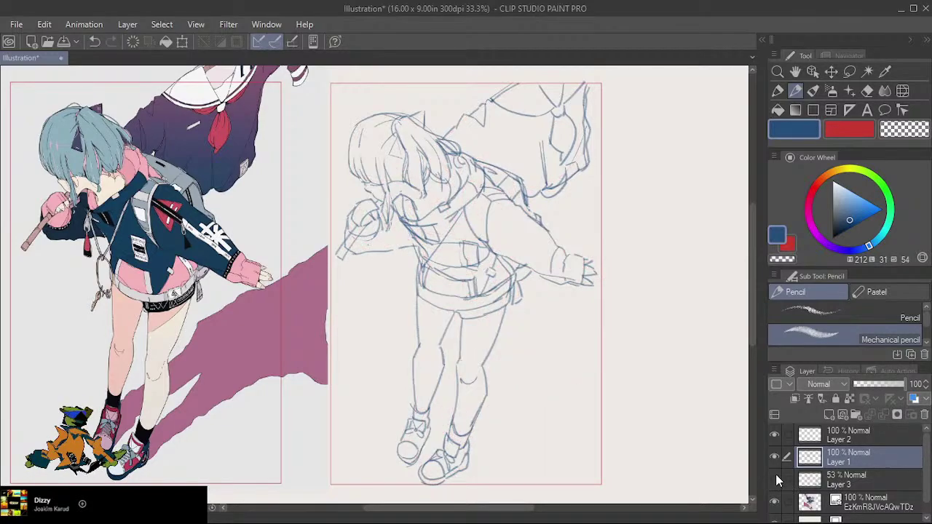
{"action": "left_click", "coordinate": [860, 506]}
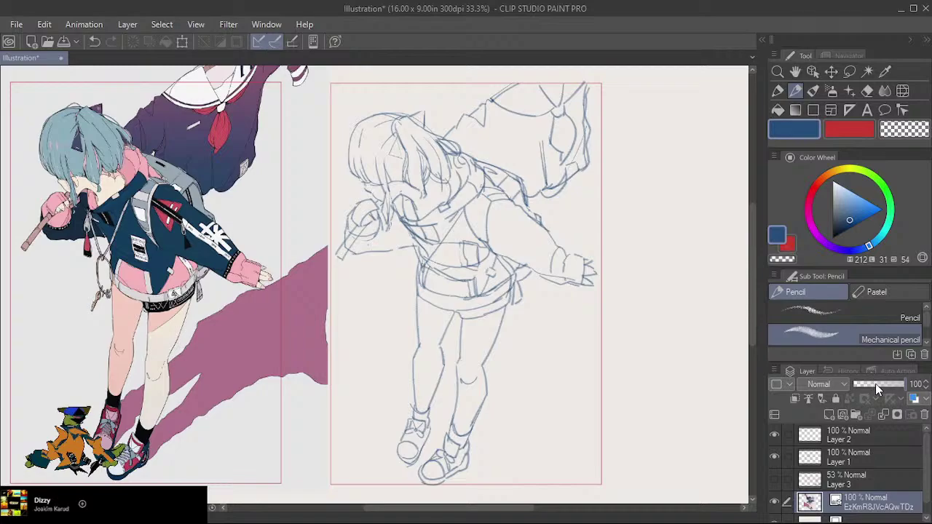
{"action": "left_click", "coordinate": [876, 384]}
{"action": "left_click", "coordinate": [856, 455]}
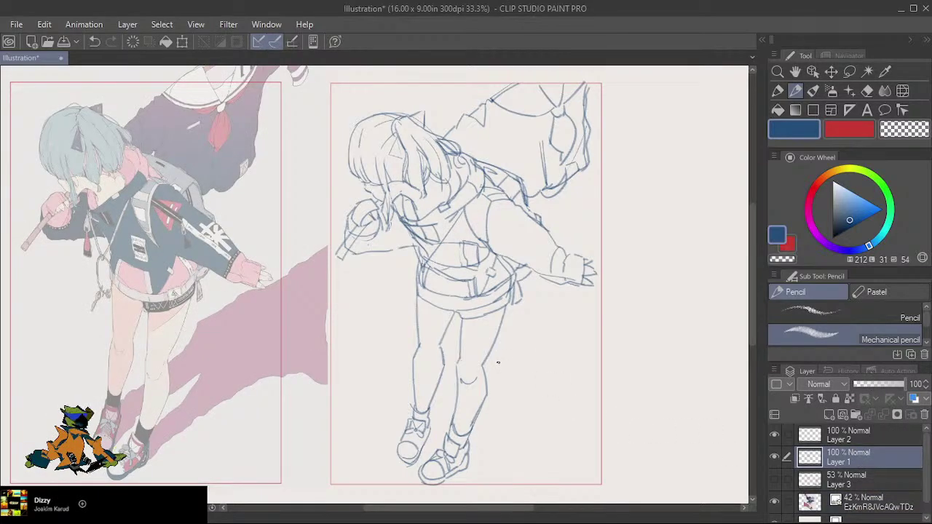
Temporarily overlay the blue sketch on the faded reference figure to compare their proportions, and cancel the transform.
{"action": "key", "text": "ctrl+t"}
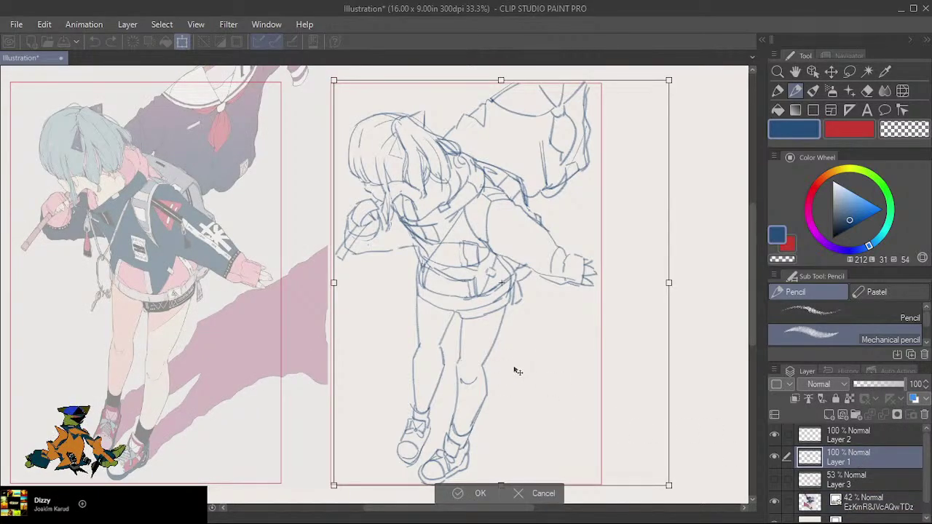
{"action": "mouse_move", "coordinate": [516, 371]}
{"action": "left_mouse_down"}
{"action": "mouse_move", "coordinate": [194, 367]}
{"action": "mouse_move", "coordinate": [227, 375]}
{"action": "left_mouse_up"}
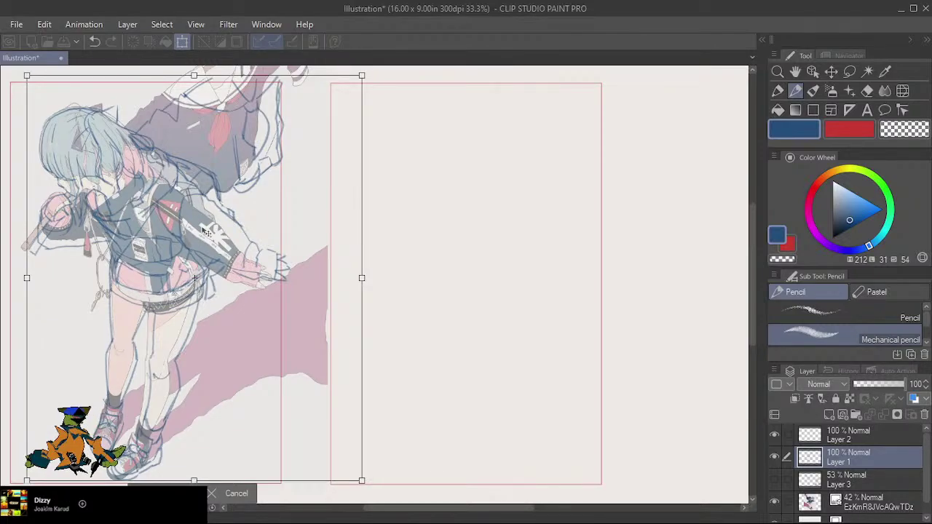
{"action": "mouse_move", "coordinate": [225, 242]}
{"action": "left_mouse_down"}
{"action": "mouse_move", "coordinate": [217, 240]}
{"action": "mouse_move", "coordinate": [241, 231]}
{"action": "left_mouse_up"}
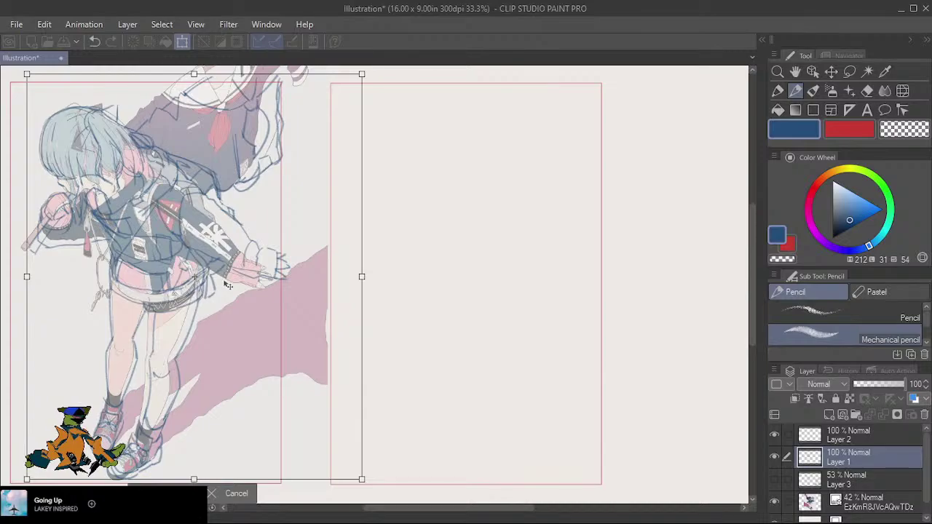
{"action": "left_click_drag", "start_coordinate": [241, 343], "coordinate": [369, 340]}
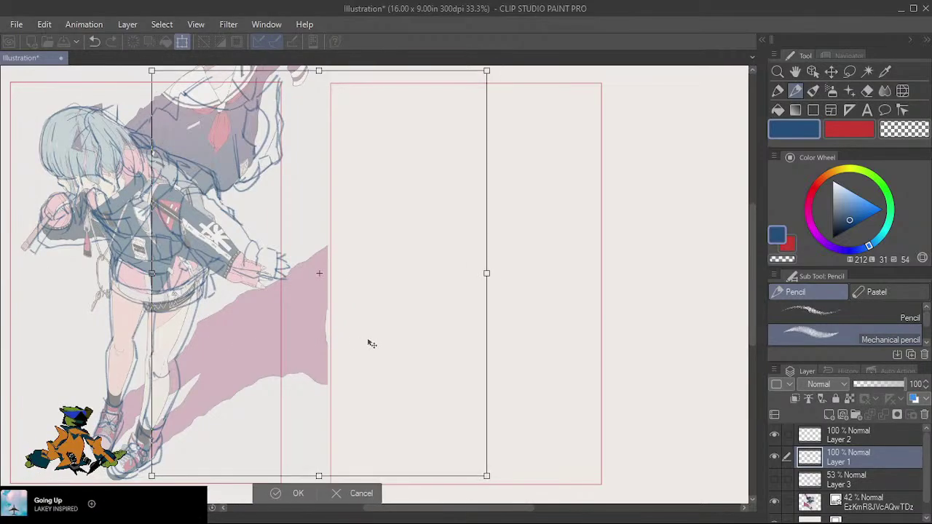
{"action": "left_click", "coordinate": [353, 494]}
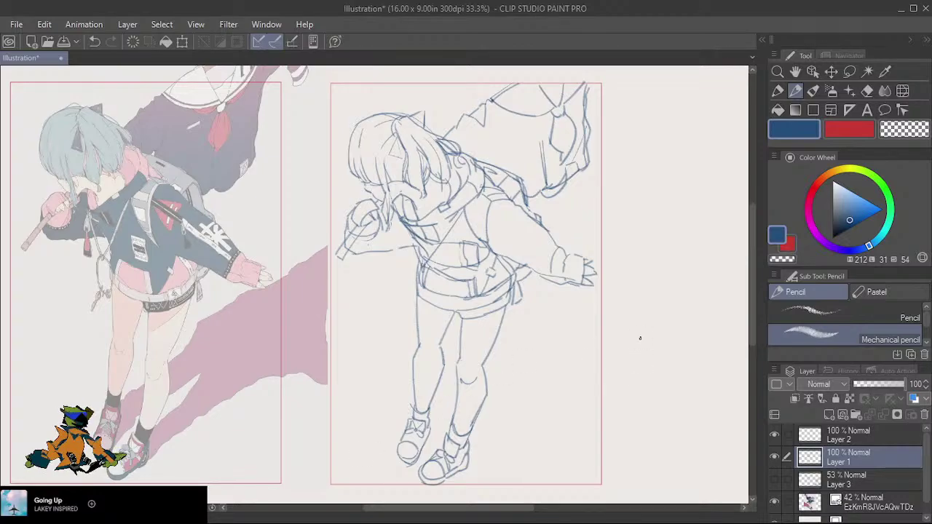
Show Layer 3 with the red rough again and raise its opacity to 100%.
{"action": "left_click_drag", "start_coordinate": [648, 377], "coordinate": [425, 331]}
{"action": "scroll", "coordinate": [607, 378], "scroll_direction": "down", "scroll_amount": 3}
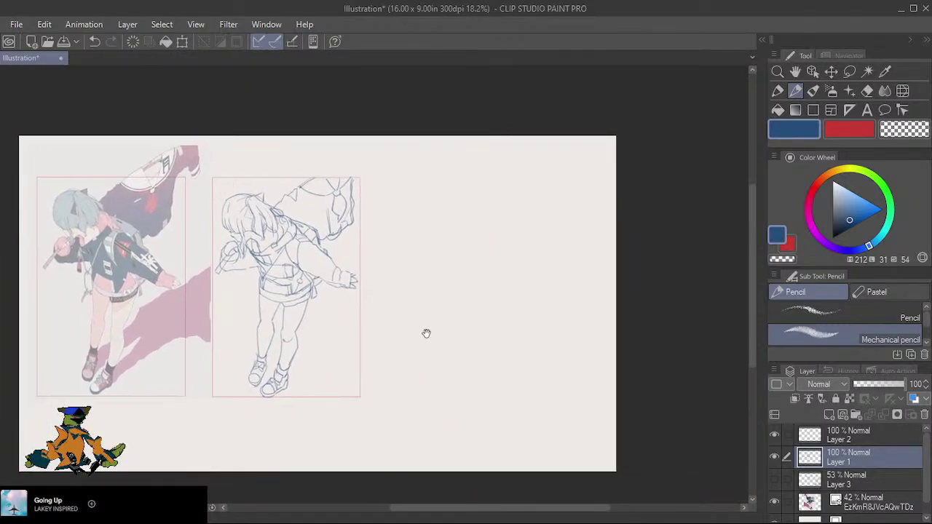
{"action": "left_click", "coordinate": [775, 480]}
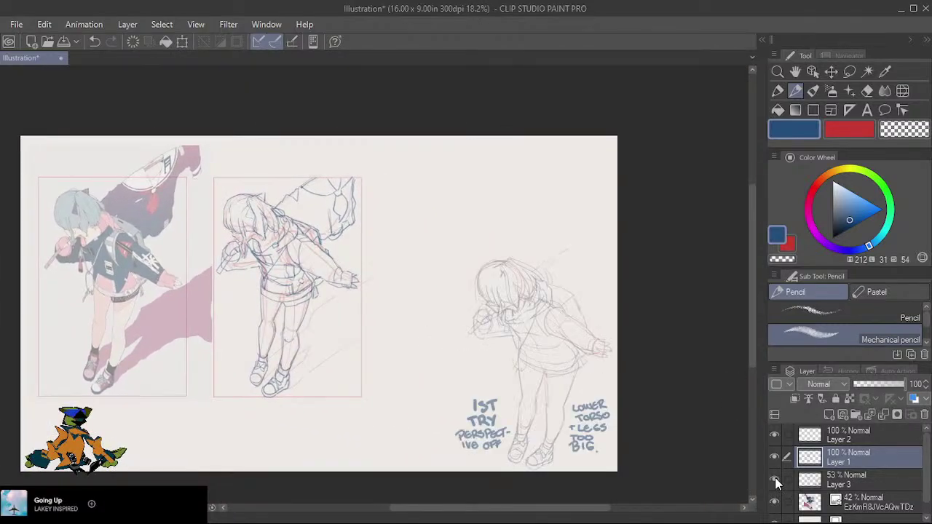
{"action": "left_click", "coordinate": [850, 481]}
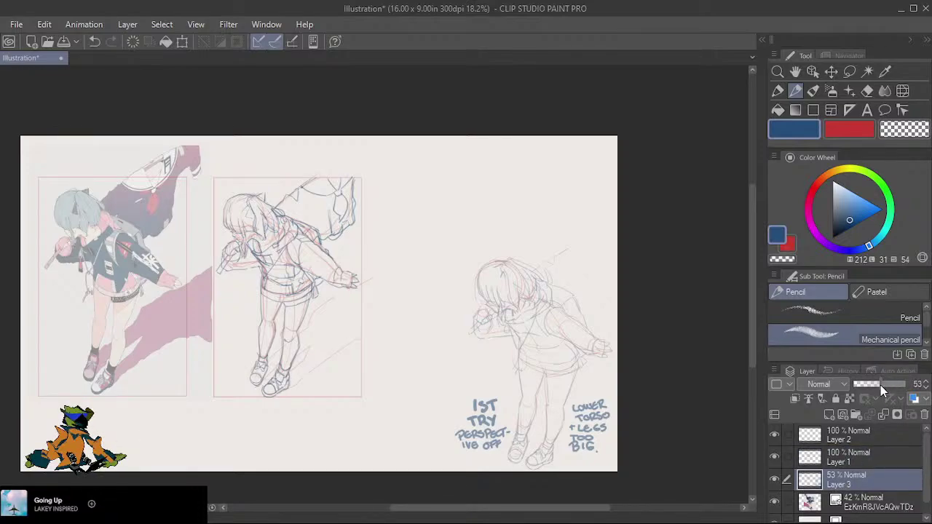
{"action": "left_click_drag", "start_coordinate": [880, 386], "coordinate": [909, 386]}
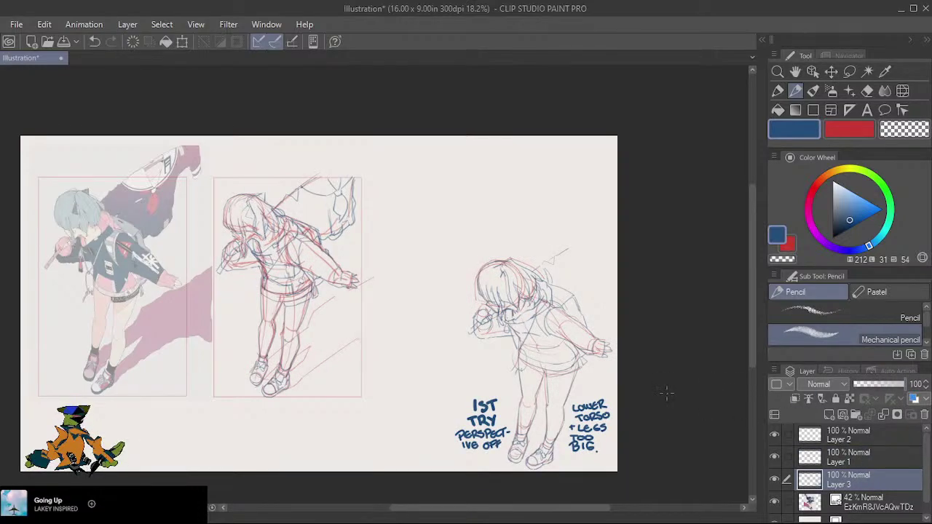
{"action": "key", "text": "alt"}
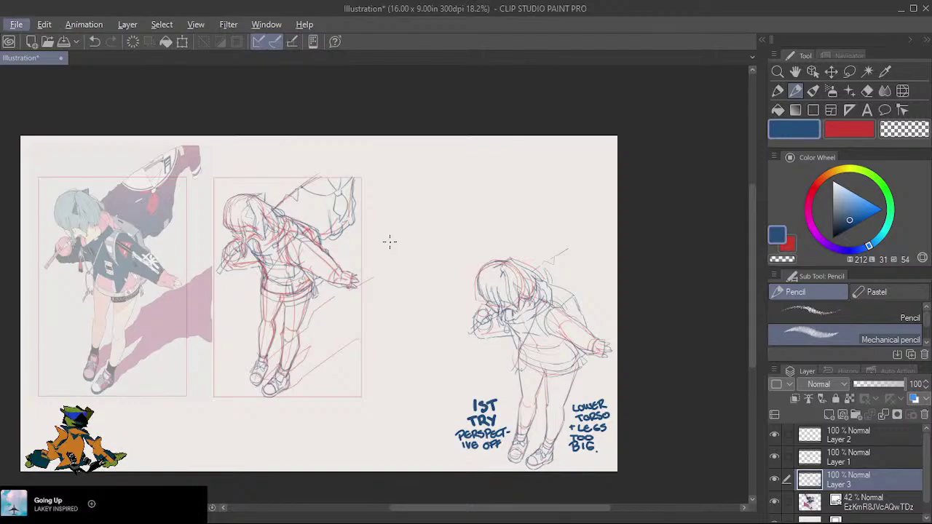
{"action": "mouse_move", "coordinate": [399, 248]}
{"action": "left_mouse_down"}
{"action": "mouse_move", "coordinate": [395, 213]}
{"action": "mouse_move", "coordinate": [367, 170]}
{"action": "mouse_move", "coordinate": [323, 158]}
{"action": "mouse_move", "coordinate": [228, 165]}
{"action": "left_mouse_up"}
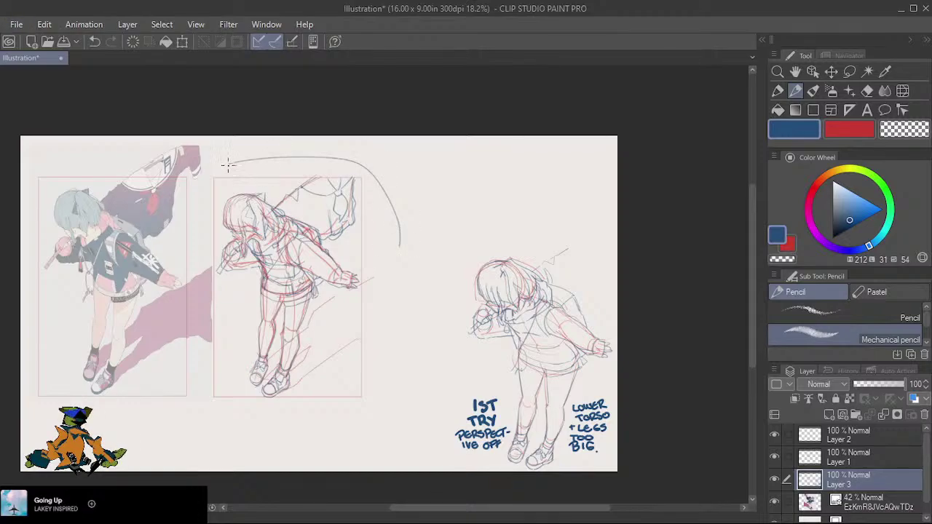
{"action": "key", "text": "ctrl+z"}
Lasso the red rough under the blue sketch, move it into the empty space beside the framed drawing, and deselect.
{"action": "key", "text": "m"}
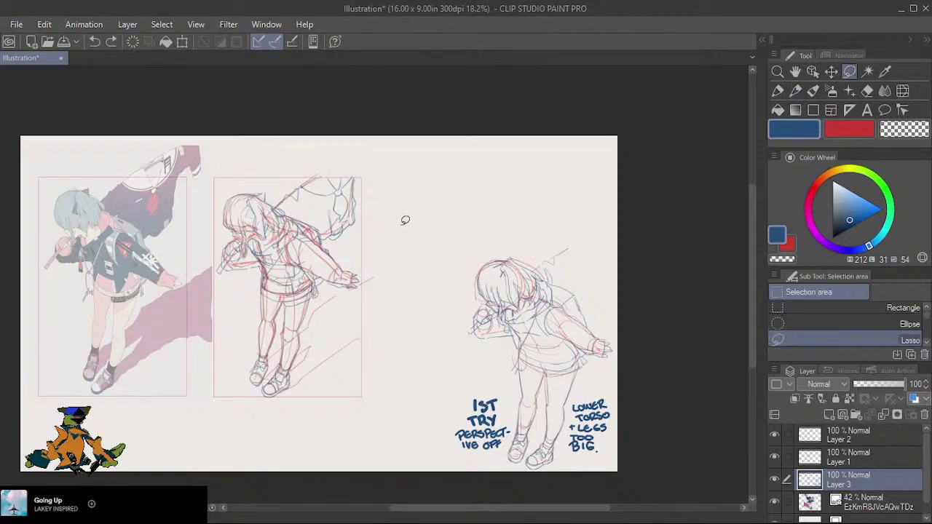
{"action": "mouse_move", "coordinate": [401, 225]}
{"action": "left_mouse_down"}
{"action": "mouse_move", "coordinate": [355, 152]}
{"action": "mouse_move", "coordinate": [221, 168]}
{"action": "mouse_move", "coordinate": [205, 247]}
{"action": "mouse_move", "coordinate": [210, 413]}
{"action": "mouse_move", "coordinate": [285, 455]}
{"action": "mouse_move", "coordinate": [396, 391]}
{"action": "mouse_move", "coordinate": [408, 320]}
{"action": "left_mouse_up"}
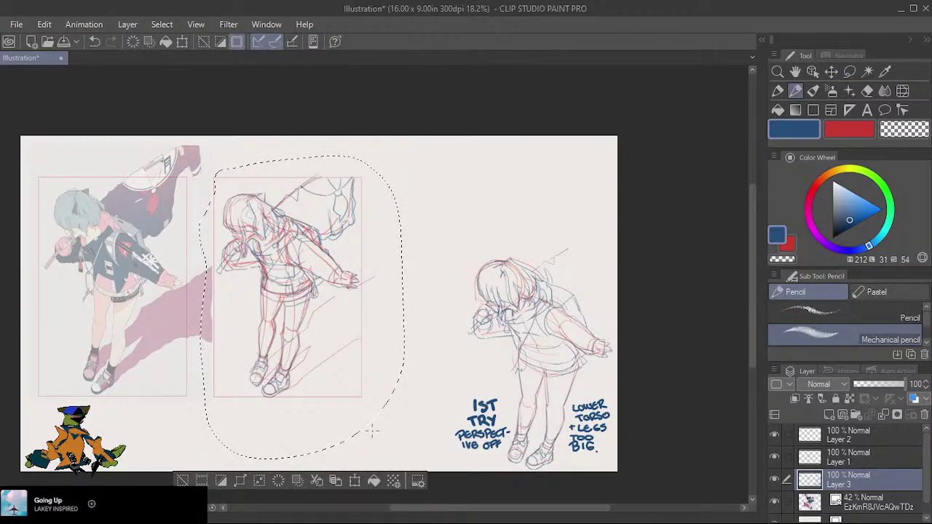
{"action": "left_click", "coordinate": [358, 482]}
{"action": "left_click_drag", "start_coordinate": [380, 395], "coordinate": [494, 365]}
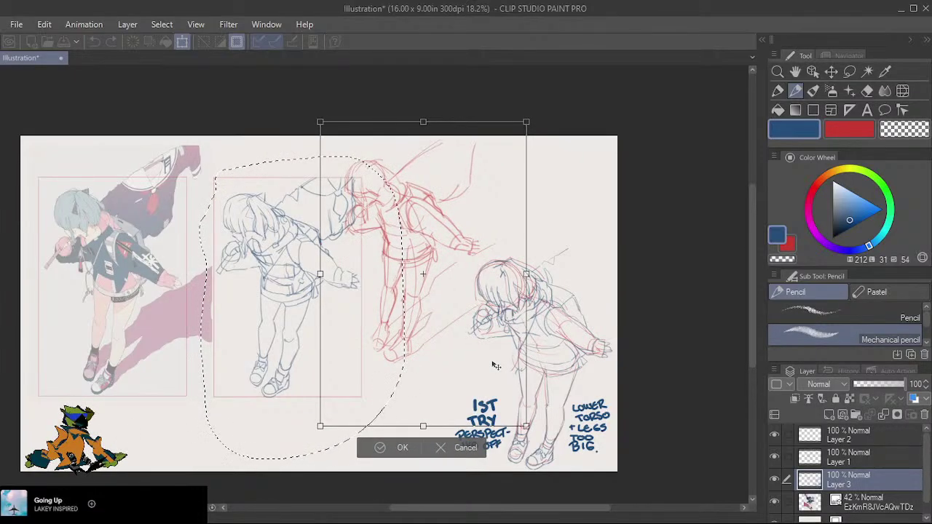
{"action": "left_click", "coordinate": [402, 447]}
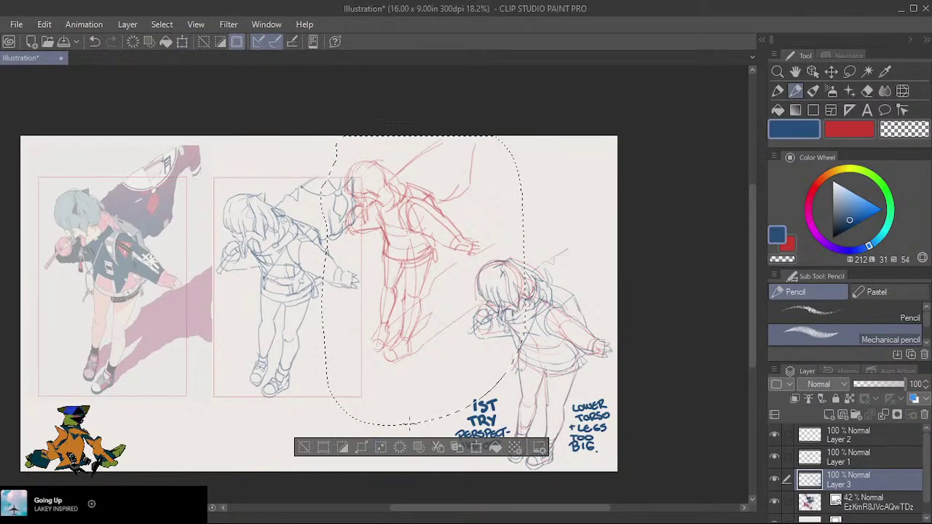
{"action": "left_click", "coordinate": [304, 447]}
Lasso the first-try sketch with its notes, shrink it slightly, shift it toward the canvas's lower corner, and deselect.
{"action": "key", "text": "m"}
{"action": "mouse_move", "coordinate": [596, 258]}
{"action": "left_mouse_down"}
{"action": "mouse_move", "coordinate": [589, 236]}
{"action": "mouse_move", "coordinate": [473, 262]}
{"action": "mouse_move", "coordinate": [465, 279]}
{"action": "mouse_move", "coordinate": [474, 304]}
{"action": "mouse_move", "coordinate": [430, 425]}
{"action": "mouse_move", "coordinate": [469, 464]}
{"action": "mouse_move", "coordinate": [521, 480]}
{"action": "mouse_move", "coordinate": [580, 477]}
{"action": "mouse_move", "coordinate": [642, 443]}
{"action": "mouse_move", "coordinate": [657, 379]}
{"action": "mouse_move", "coordinate": [631, 283]}
{"action": "mouse_move", "coordinate": [606, 257]}
{"action": "left_mouse_up"}
{"action": "key", "text": "p"}
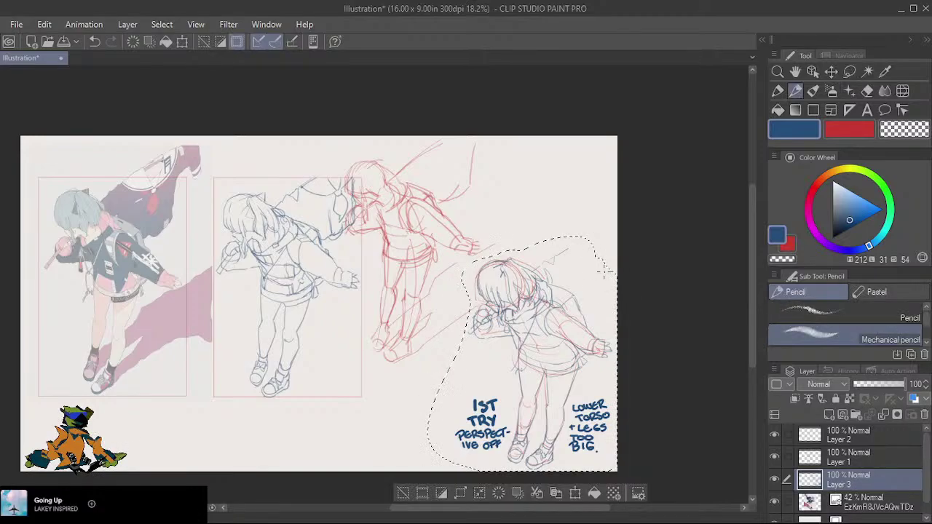
{"action": "left_click", "coordinate": [575, 493]}
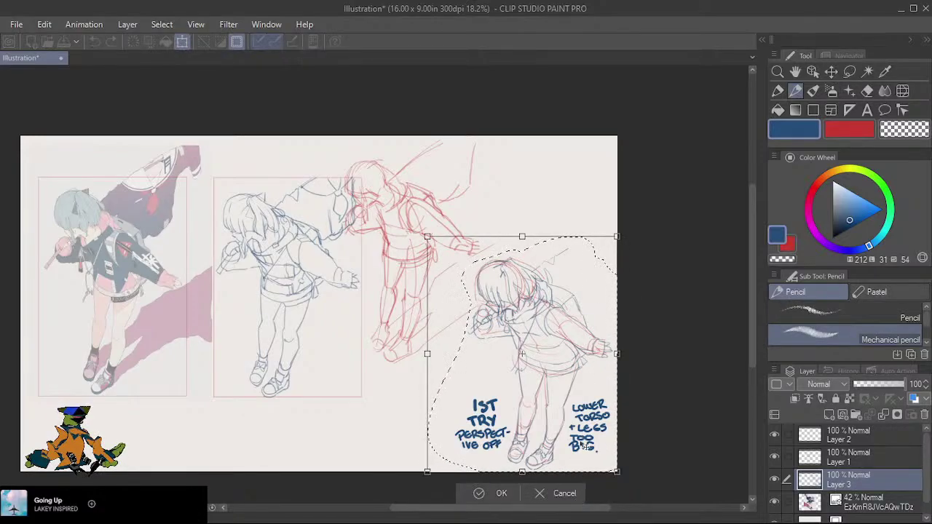
{"action": "left_click_drag", "start_coordinate": [617, 237], "coordinate": [611, 243]}
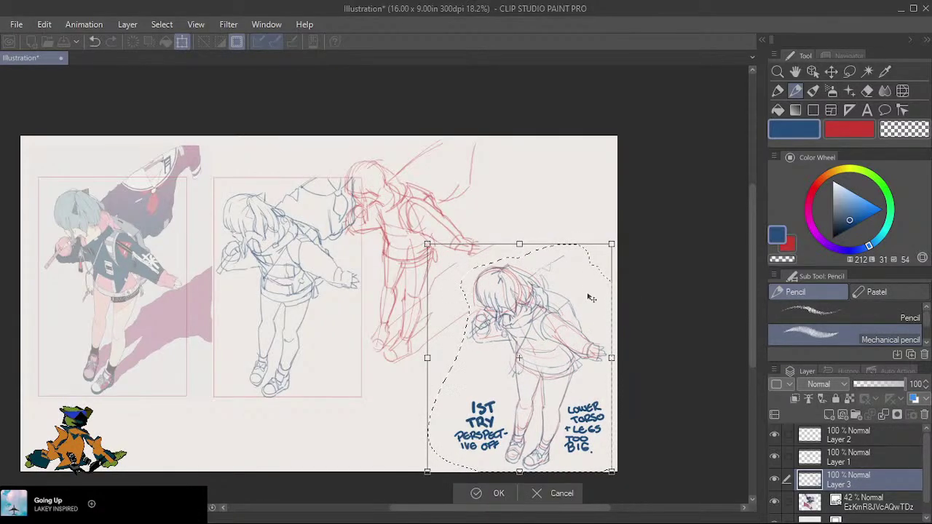
{"action": "left_click_drag", "start_coordinate": [589, 295], "coordinate": [601, 302]}
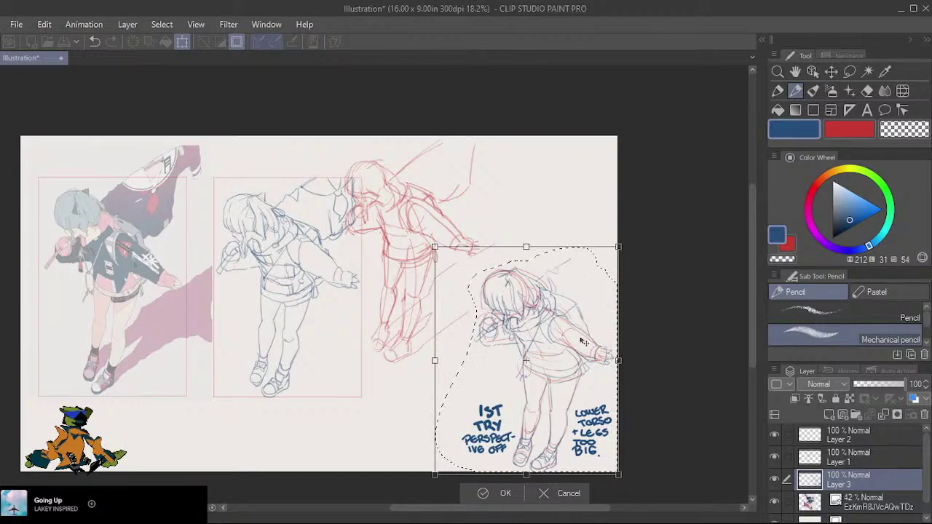
{"action": "left_click", "coordinate": [482, 498]}
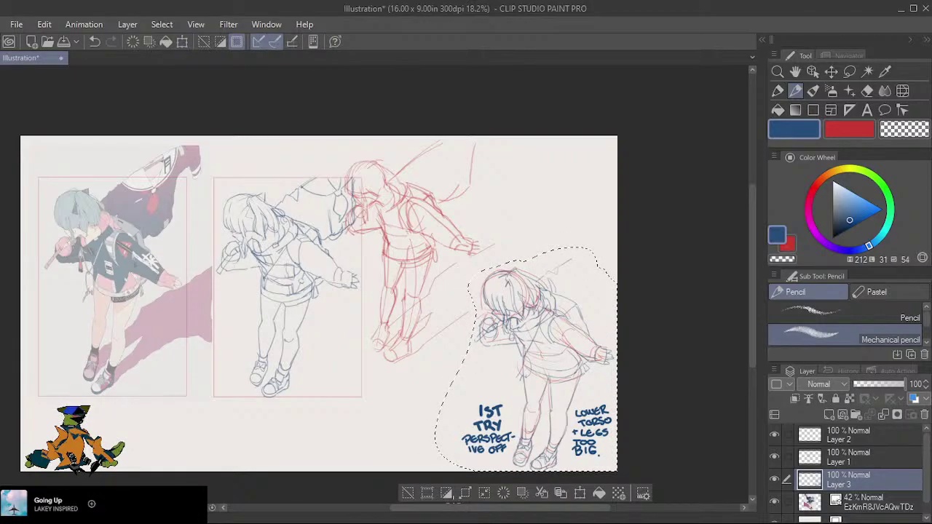
{"action": "left_click", "coordinate": [405, 495]}
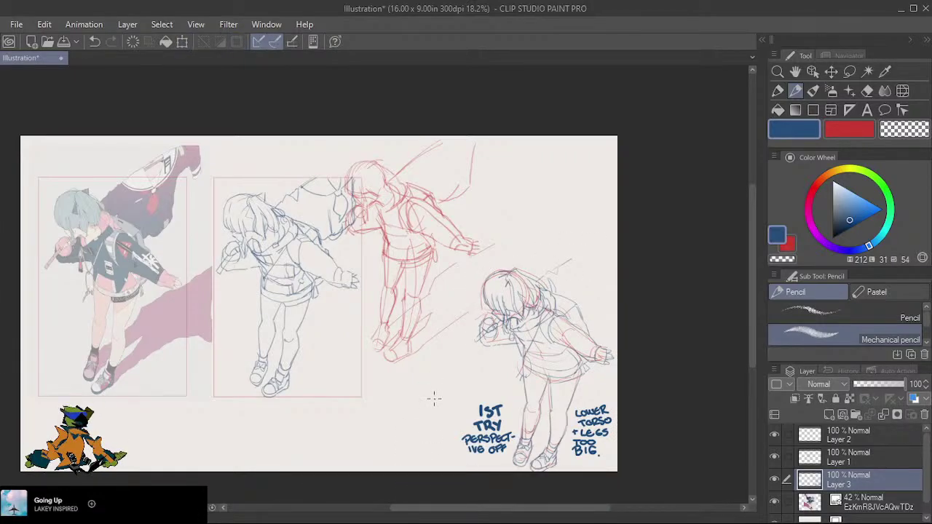
{"action": "key", "text": "m"}
{"action": "mouse_move", "coordinate": [501, 154]}
{"action": "left_mouse_down"}
{"action": "mouse_move", "coordinate": [428, 122]}
{"action": "mouse_move", "coordinate": [344, 134]}
{"action": "mouse_move", "coordinate": [333, 149]}
{"action": "mouse_move", "coordinate": [332, 224]}
{"action": "mouse_move", "coordinate": [361, 275]}
{"action": "mouse_move", "coordinate": [354, 331]}
{"action": "mouse_move", "coordinate": [401, 398]}
{"action": "left_mouse_up"}
{"action": "mouse_move", "coordinate": [454, 350]}
{"action": "left_mouse_down"}
{"action": "mouse_move", "coordinate": [478, 267]}
{"action": "mouse_move", "coordinate": [545, 210]}
{"action": "left_mouse_up"}
{"action": "key", "text": "p"}
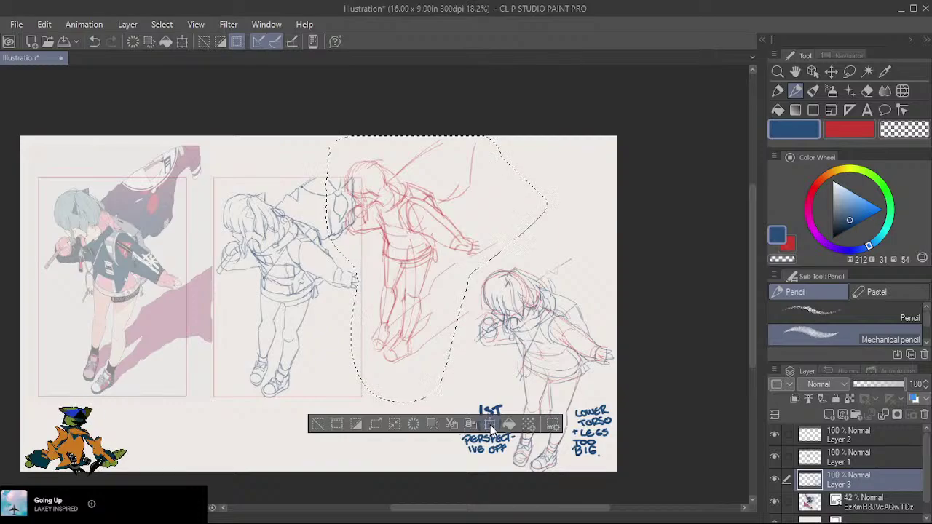
{"action": "key", "text": "ctrl+d"}
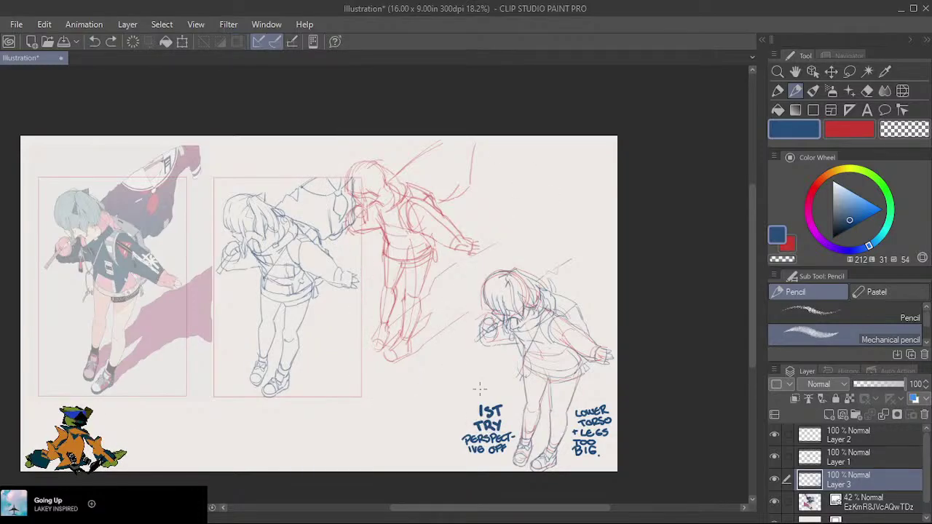
Lasso the red rough, move it up and farther from the framed blue sketch, and deselect.
{"action": "key", "text": "m"}
{"action": "mouse_move", "coordinate": [468, 331]}
{"action": "left_mouse_down"}
{"action": "mouse_move", "coordinate": [476, 276]}
{"action": "mouse_move", "coordinate": [519, 236]}
{"action": "mouse_move", "coordinate": [521, 198]}
{"action": "mouse_move", "coordinate": [488, 132]}
{"action": "mouse_move", "coordinate": [395, 112]}
{"action": "mouse_move", "coordinate": [315, 150]}
{"action": "mouse_move", "coordinate": [319, 218]}
{"action": "mouse_move", "coordinate": [366, 267]}
{"action": "mouse_move", "coordinate": [355, 328]}
{"action": "mouse_move", "coordinate": [410, 395]}
{"action": "mouse_move", "coordinate": [478, 335]}
{"action": "left_mouse_up"}
{"action": "key", "text": "p"}
{"action": "left_click", "coordinate": [467, 420]}
{"action": "mouse_move", "coordinate": [477, 335]}
{"action": "left_mouse_down"}
{"action": "mouse_move", "coordinate": [485, 337]}
{"action": "mouse_move", "coordinate": [483, 323]}
{"action": "mouse_move", "coordinate": [472, 351]}
{"action": "mouse_move", "coordinate": [475, 340]}
{"action": "left_mouse_up"}
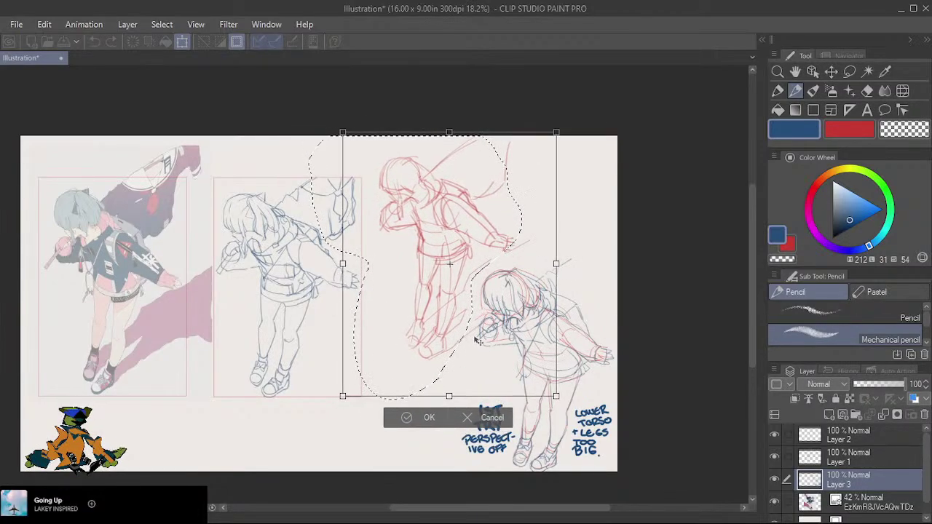
{"action": "left_click", "coordinate": [405, 416]}
{"action": "left_click", "coordinate": [329, 417]}
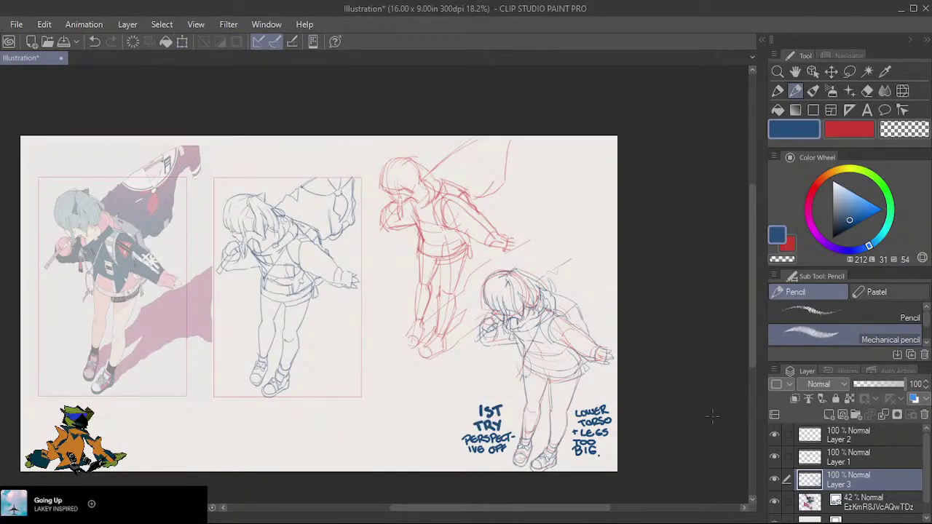
{"action": "left_click", "coordinate": [843, 458]}
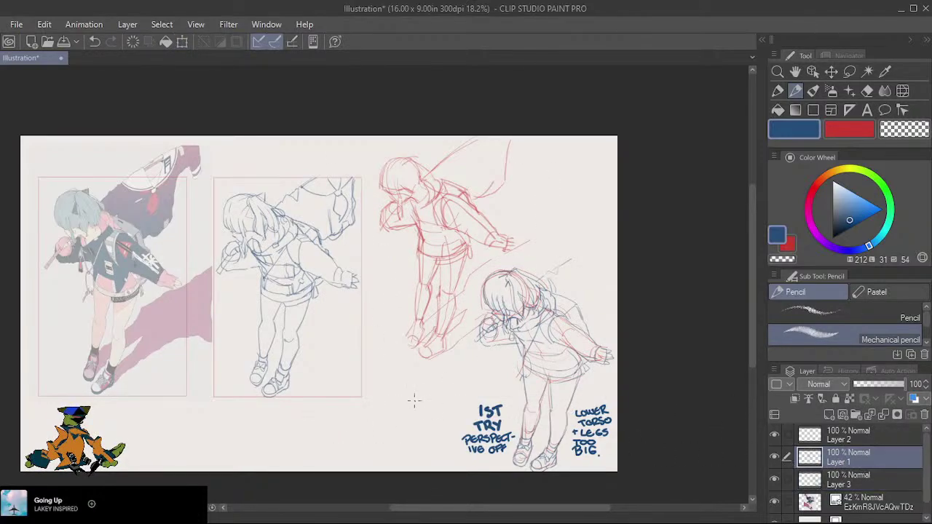
{"action": "key", "text": "ctrl+t"}
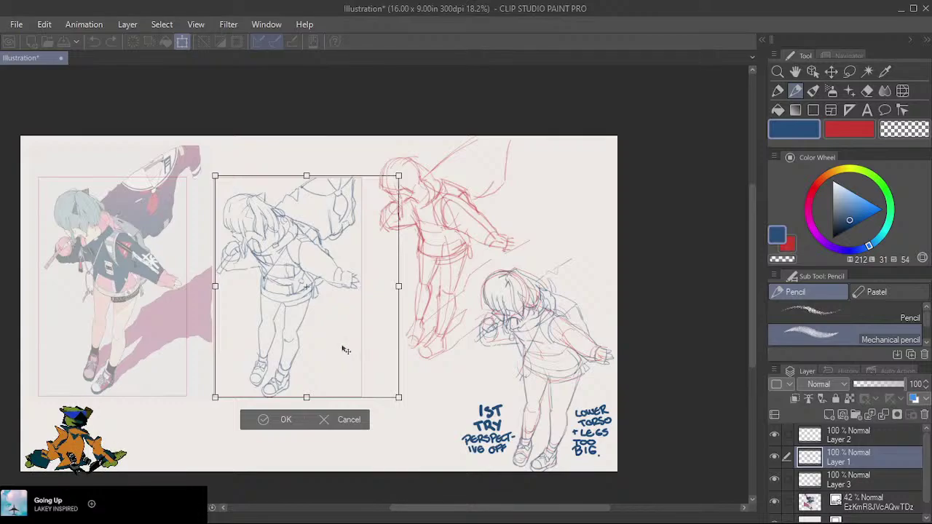
{"action": "mouse_move", "coordinate": [353, 359]}
{"action": "left_mouse_down"}
{"action": "mouse_move", "coordinate": [401, 399]}
{"action": "mouse_move", "coordinate": [412, 427]}
{"action": "left_mouse_up"}
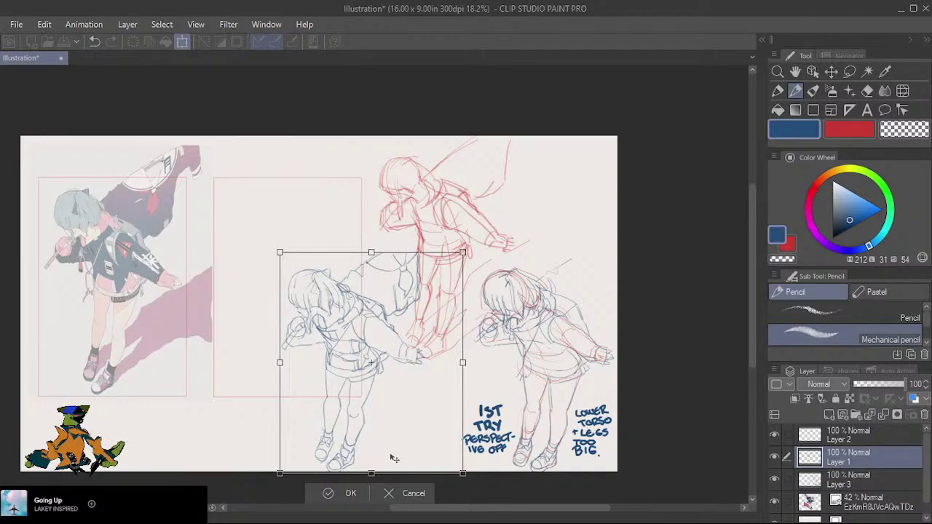
{"action": "left_click", "coordinate": [390, 493]}
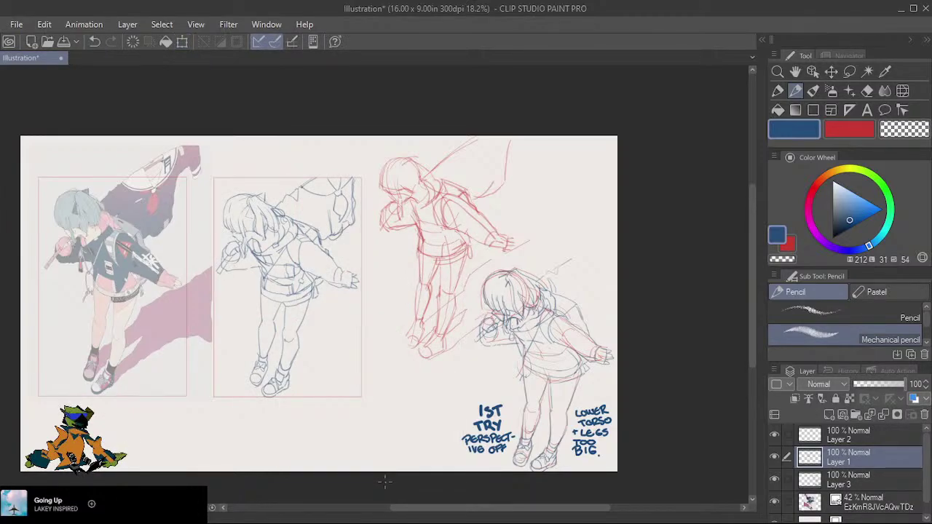
Undo the deselection and the last move of the red rough so that its lasso selection is active again.
{"action": "key", "text": "ctrl+z"}
{"action": "key", "text": "ctrl+z"}
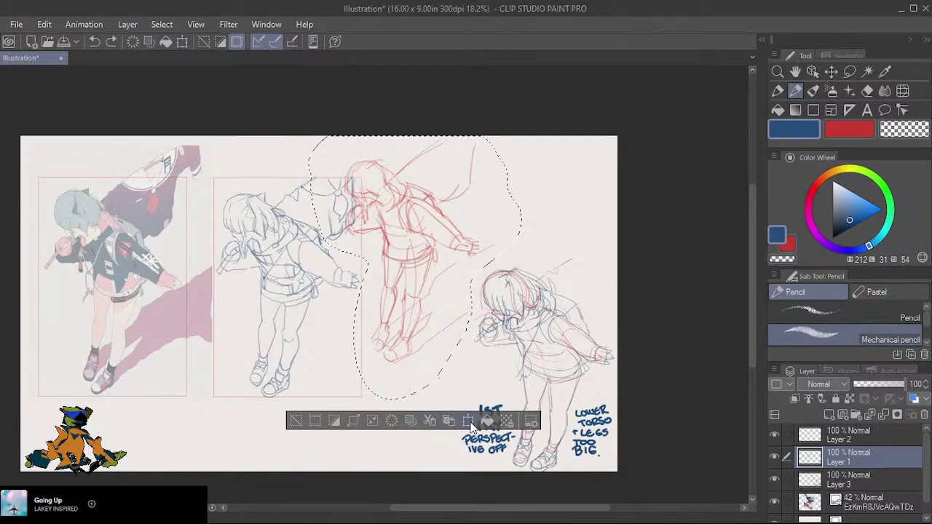
{"action": "left_click", "coordinate": [468, 421]}
{"action": "left_click_drag", "start_coordinate": [446, 370], "coordinate": [440, 388]}
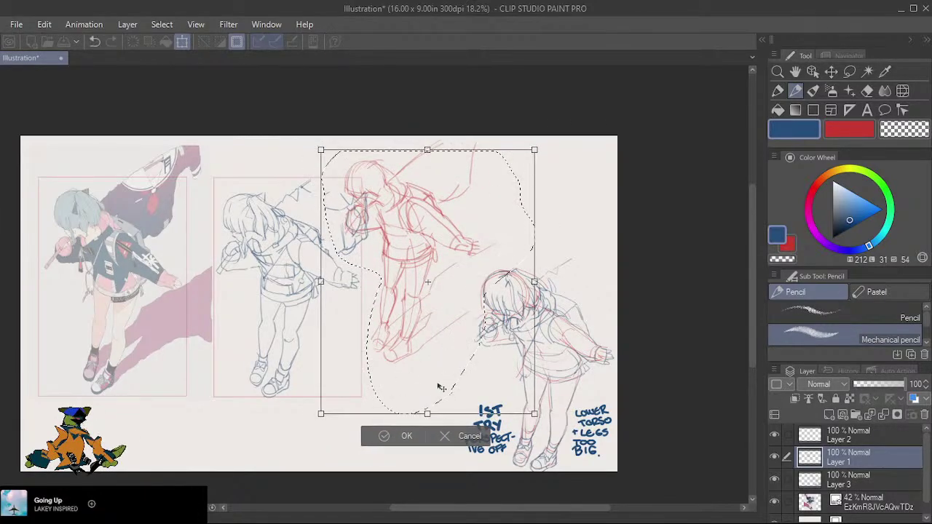
{"action": "left_click", "coordinate": [449, 440]}
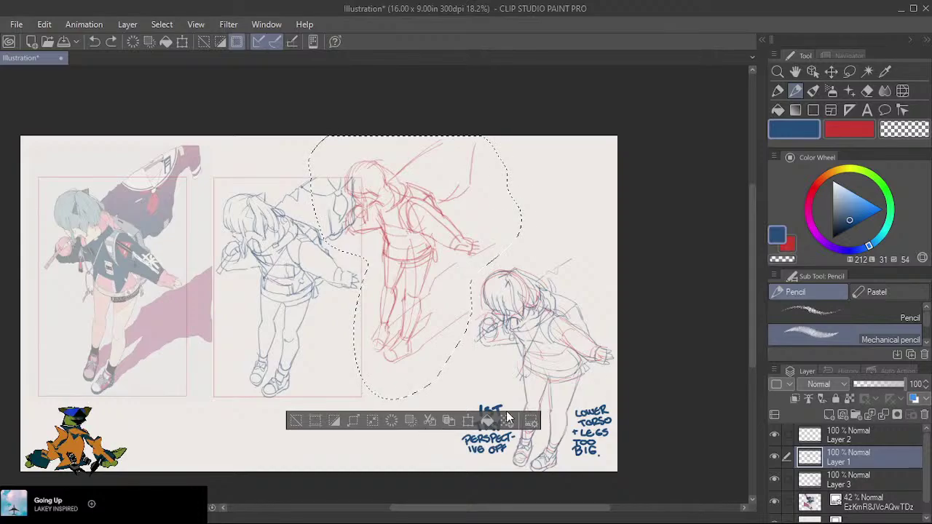
Move the lassoed red rough on Layer 3 slightly down and away from the blue sketch's frame, and deselect.
{"action": "left_click", "coordinate": [848, 478]}
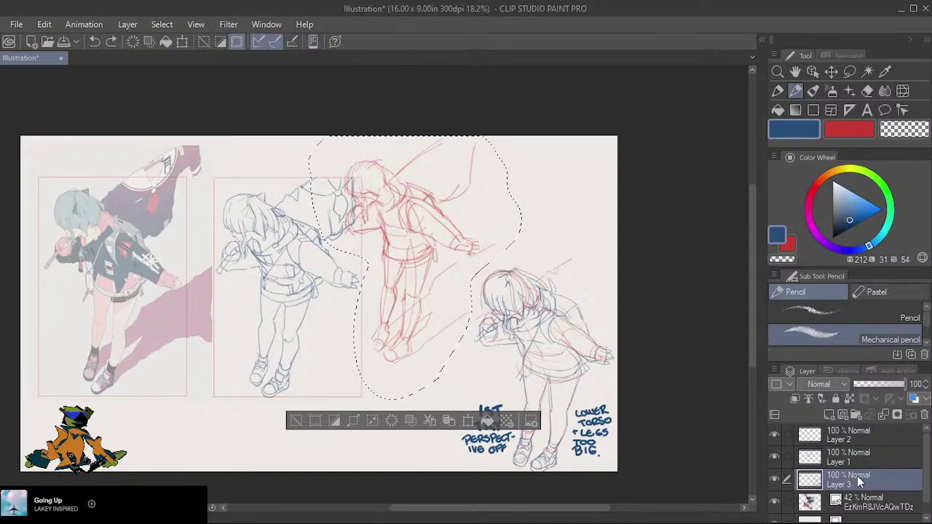
{"action": "left_click", "coordinate": [468, 422]}
{"action": "left_click_drag", "start_coordinate": [441, 360], "coordinate": [461, 389]}
{"action": "left_click", "coordinate": [388, 454]}
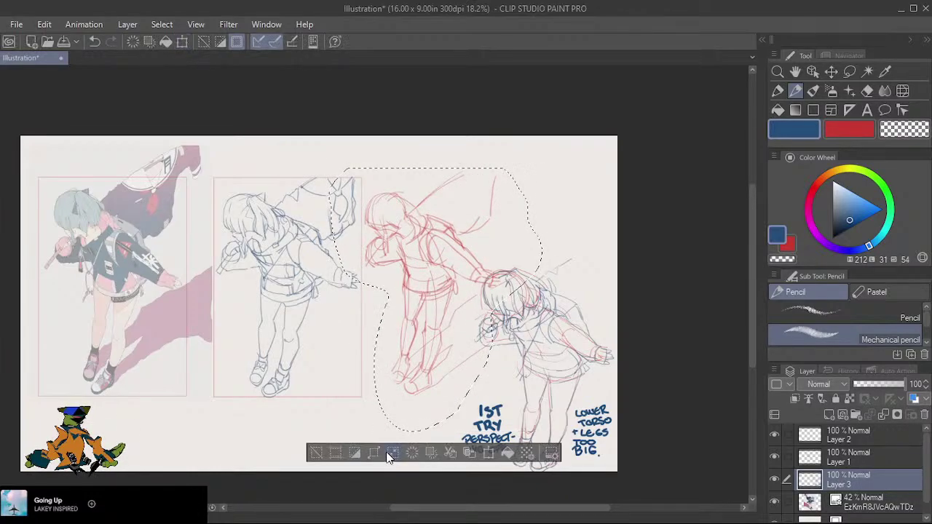
{"action": "left_click", "coordinate": [317, 453]}
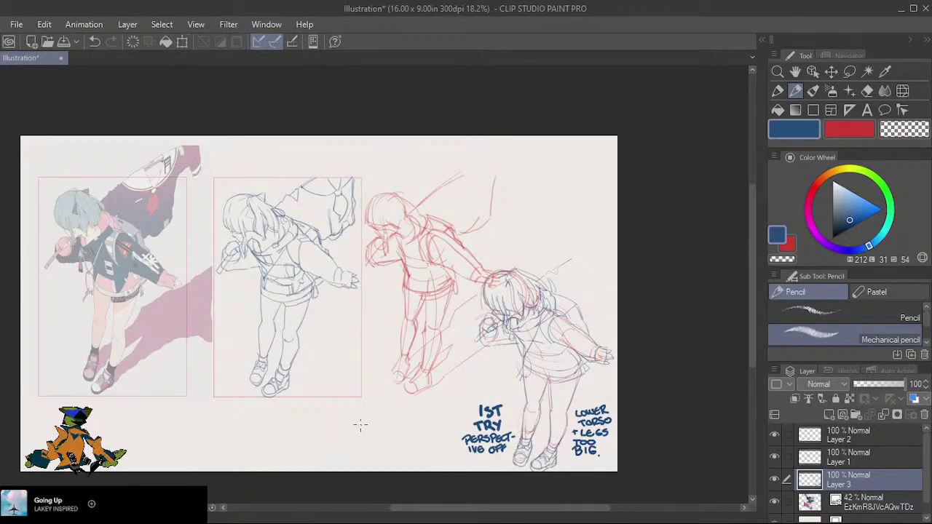
Draw a blue bracket with the Milli pen beneath the framed blue sketch and the red rough, joining the two.
{"action": "left_click_drag", "start_coordinate": [382, 422], "coordinate": [539, 407]}
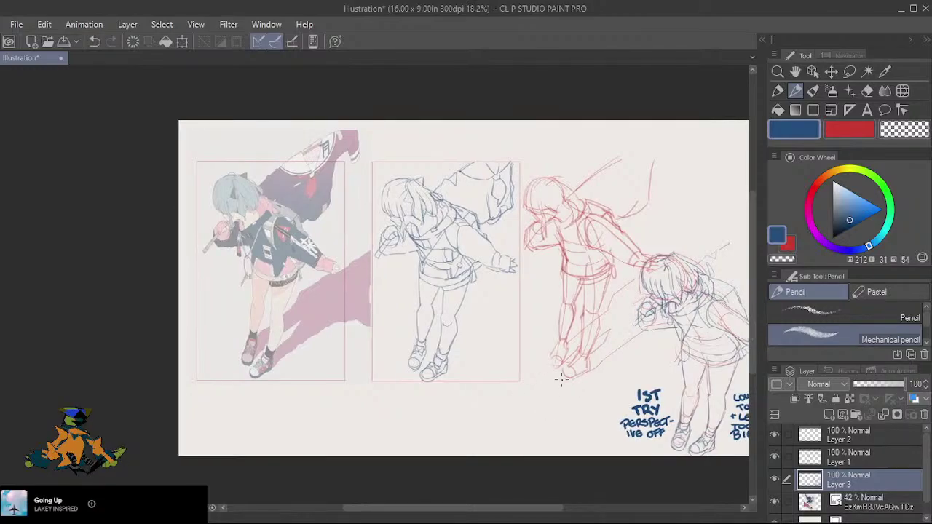
{"action": "left_click", "coordinate": [837, 325]}
{"action": "left_click", "coordinate": [777, 90]}
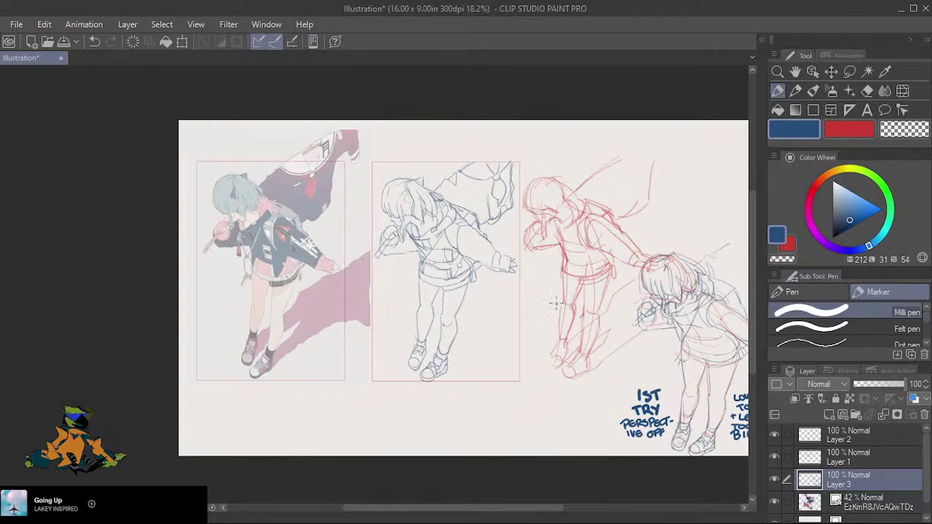
{"action": "left_click_drag", "start_coordinate": [380, 392], "coordinate": [577, 386]}
{"action": "key", "text": "ctrl+z"}
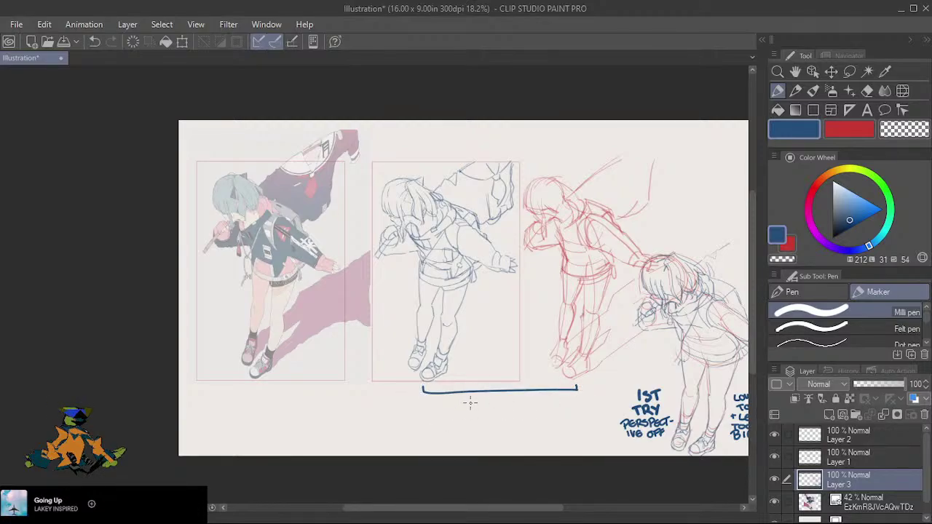
Handwrite "2ND ATTEMPT" and "PROPORTIONS CLOSER" below the bracket.
{"action": "mouse_move", "coordinate": [473, 399]}
{"action": "left_mouse_down"}
{"action": "mouse_move", "coordinate": [503, 402]}
{"action": "mouse_move", "coordinate": [470, 422]}
{"action": "mouse_move", "coordinate": [480, 412]}
{"action": "mouse_move", "coordinate": [475, 423]}
{"action": "mouse_move", "coordinate": [496, 417]}
{"action": "left_mouse_up"}
{"action": "left_click_drag", "start_coordinate": [490, 422], "coordinate": [527, 411]}
{"action": "left_click_drag", "start_coordinate": [523, 411], "coordinate": [522, 421]}
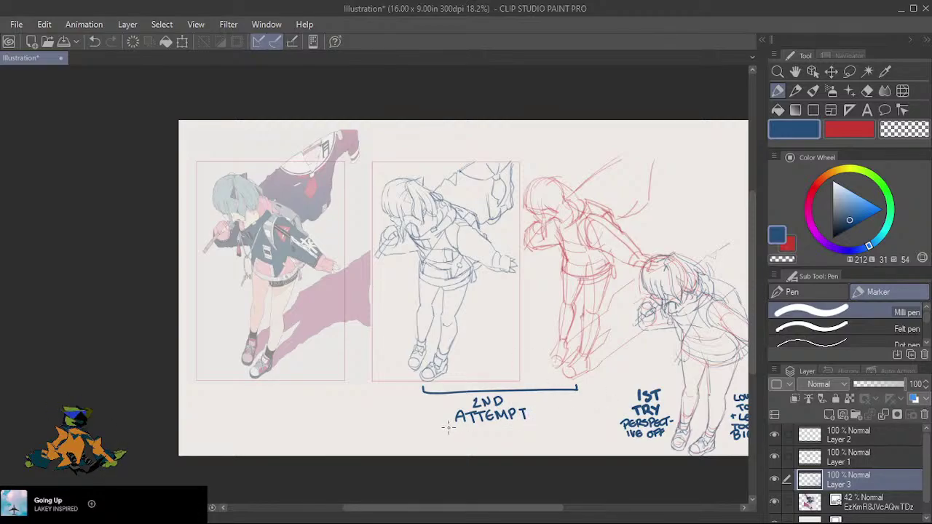
{"action": "mouse_move", "coordinate": [445, 426]}
{"action": "left_mouse_down"}
{"action": "mouse_move", "coordinate": [447, 435]}
{"action": "mouse_move", "coordinate": [500, 427]}
{"action": "mouse_move", "coordinate": [505, 435]}
{"action": "left_mouse_up"}
{"action": "left_click_drag", "start_coordinate": [501, 428], "coordinate": [513, 435]}
{"action": "left_click_drag", "start_coordinate": [520, 429], "coordinate": [551, 430]}
{"action": "mouse_move", "coordinate": [555, 422]}
{"action": "left_mouse_down"}
{"action": "mouse_move", "coordinate": [554, 430]}
{"action": "mouse_move", "coordinate": [580, 434]}
{"action": "mouse_move", "coordinate": [588, 423]}
{"action": "mouse_move", "coordinate": [593, 432]}
{"action": "left_mouse_up"}
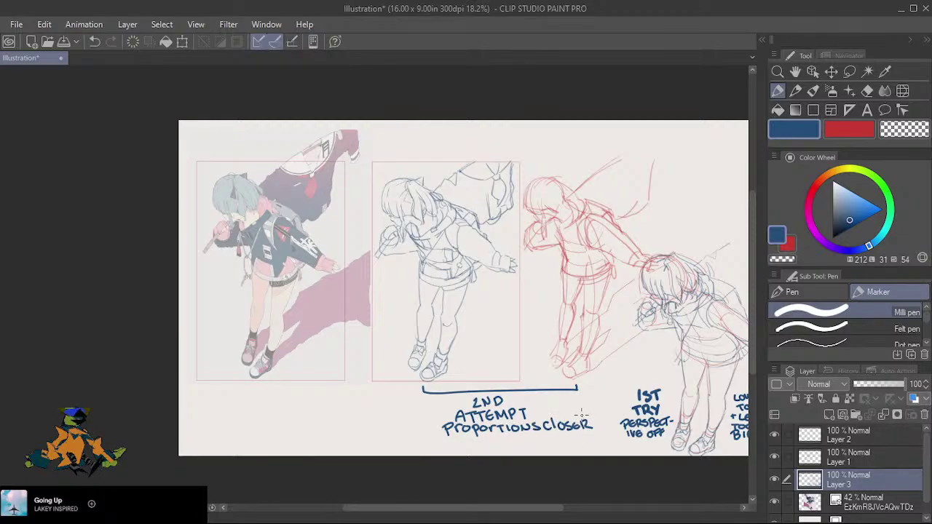
Add the handwritten note "ANGLES OFF, USE MORE STRAIGHTS WHEN SKETCHING" under the proportions note.
{"action": "mouse_move", "coordinate": [449, 446]}
{"action": "left_mouse_down"}
{"action": "mouse_move", "coordinate": [468, 437]}
{"action": "mouse_move", "coordinate": [530, 445]}
{"action": "mouse_move", "coordinate": [538, 436]}
{"action": "mouse_move", "coordinate": [539, 446]}
{"action": "left_mouse_up"}
{"action": "left_click_drag", "start_coordinate": [539, 437], "coordinate": [577, 444]}
{"action": "left_click_drag", "start_coordinate": [572, 437], "coordinate": [614, 446]}
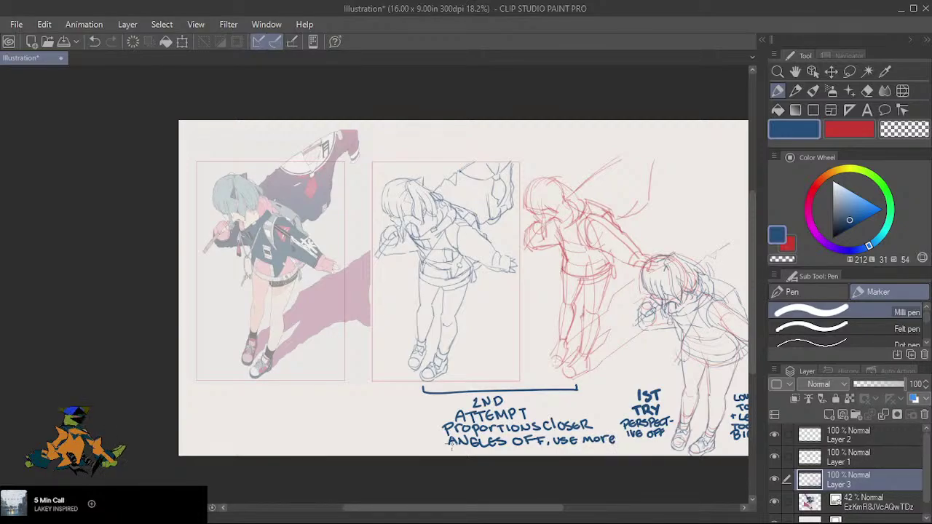
{"action": "mouse_move", "coordinate": [453, 440]}
{"action": "left_mouse_down"}
{"action": "mouse_move", "coordinate": [447, 453]}
{"action": "mouse_move", "coordinate": [467, 456]}
{"action": "mouse_move", "coordinate": [458, 442]}
{"action": "mouse_move", "coordinate": [469, 445]}
{"action": "mouse_move", "coordinate": [462, 458]}
{"action": "mouse_move", "coordinate": [472, 457]}
{"action": "left_mouse_up"}
{"action": "left_click_drag", "start_coordinate": [472, 446], "coordinate": [496, 458]}
{"action": "mouse_move", "coordinate": [503, 446]}
{"action": "left_mouse_down"}
{"action": "mouse_move", "coordinate": [504, 458]}
{"action": "mouse_move", "coordinate": [520, 446]}
{"action": "mouse_move", "coordinate": [514, 457]}
{"action": "mouse_move", "coordinate": [560, 450]}
{"action": "left_mouse_up"}
{"action": "mouse_move", "coordinate": [563, 456]}
{"action": "left_mouse_down"}
{"action": "mouse_move", "coordinate": [564, 447]}
{"action": "mouse_move", "coordinate": [586, 450]}
{"action": "left_mouse_up"}
{"action": "left_click_drag", "start_coordinate": [586, 450], "coordinate": [595, 455]}
{"action": "left_click_drag", "start_coordinate": [594, 451], "coordinate": [600, 447]}
{"action": "left_click_drag", "start_coordinate": [600, 447], "coordinate": [623, 457]}
{"action": "left_click_drag", "start_coordinate": [618, 451], "coordinate": [628, 457]}
{"action": "mouse_move", "coordinate": [631, 458]}
{"action": "left_mouse_down"}
{"action": "mouse_move", "coordinate": [631, 445]}
{"action": "mouse_move", "coordinate": [636, 457]}
{"action": "left_mouse_up"}
Draw an arrow from the note up toward the red rough, and add divider lines around the "1ST TRY" note.
{"action": "mouse_move", "coordinate": [637, 457]}
{"action": "left_mouse_down"}
{"action": "mouse_move", "coordinate": [645, 447]}
{"action": "mouse_move", "coordinate": [598, 380]}
{"action": "left_mouse_up"}
{"action": "left_click_drag", "start_coordinate": [599, 381], "coordinate": [604, 390]}
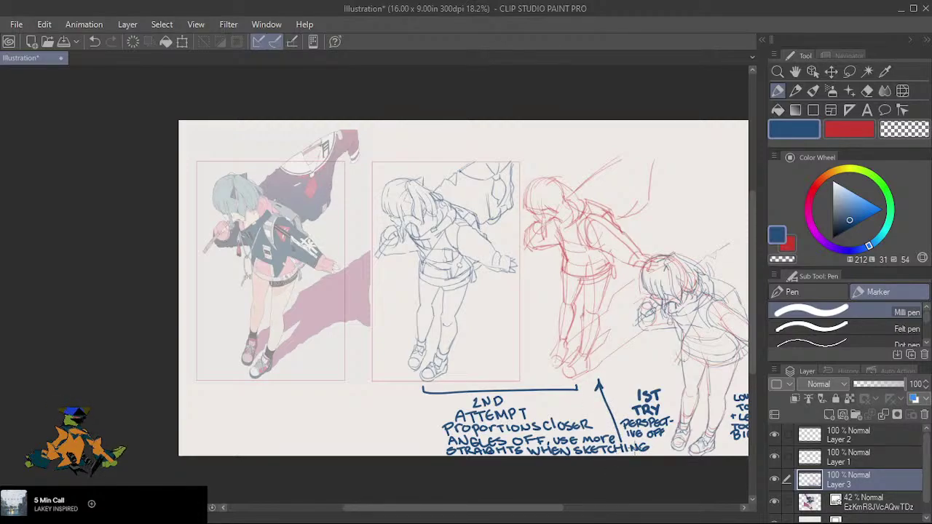
{"action": "mouse_move", "coordinate": [655, 453]}
{"action": "left_mouse_down"}
{"action": "mouse_move", "coordinate": [647, 437]}
{"action": "mouse_move", "coordinate": [622, 431]}
{"action": "mouse_move", "coordinate": [624, 407]}
{"action": "mouse_move", "coordinate": [645, 373]}
{"action": "left_mouse_up"}
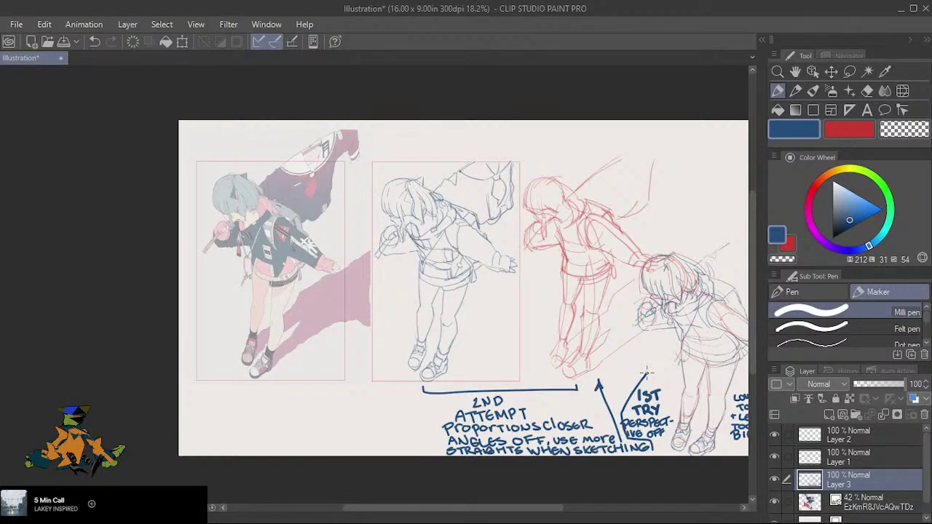
{"action": "key", "text": "ctrl+z"}
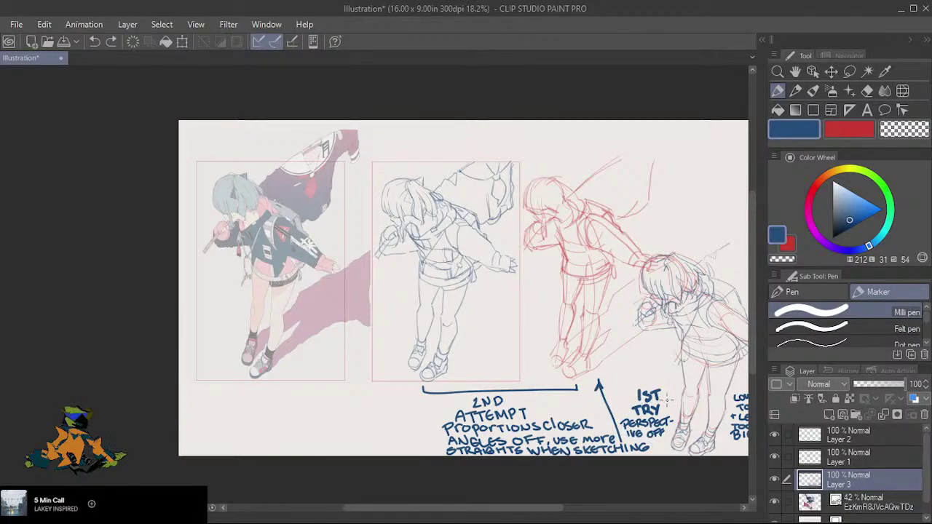
{"action": "mouse_move", "coordinate": [667, 397]}
{"action": "left_mouse_down"}
{"action": "mouse_move", "coordinate": [677, 394]}
{"action": "mouse_move", "coordinate": [626, 392]}
{"action": "mouse_move", "coordinate": [619, 411]}
{"action": "mouse_move", "coordinate": [624, 441]}
{"action": "mouse_move", "coordinate": [663, 449]}
{"action": "left_mouse_up"}
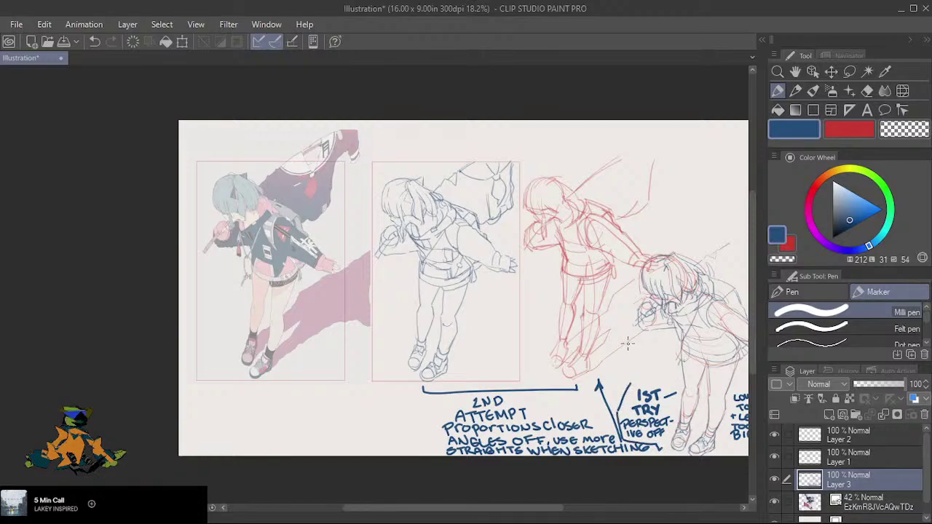
{"action": "left_click_drag", "start_coordinate": [445, 423], "coordinate": [440, 434]}
Toggle the visibility of Layer 3, Layer 1 and Layer 2 to check which drawing each one holds.
{"action": "scroll", "coordinate": [428, 277], "scroll_direction": "up", "scroll_amount": 2}
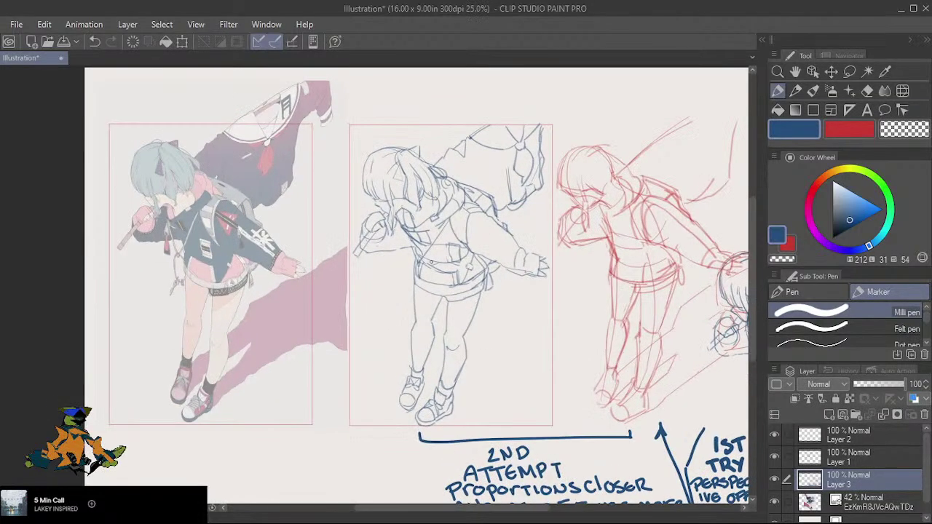
{"action": "scroll", "coordinate": [431, 263], "scroll_direction": "up", "scroll_amount": 1}
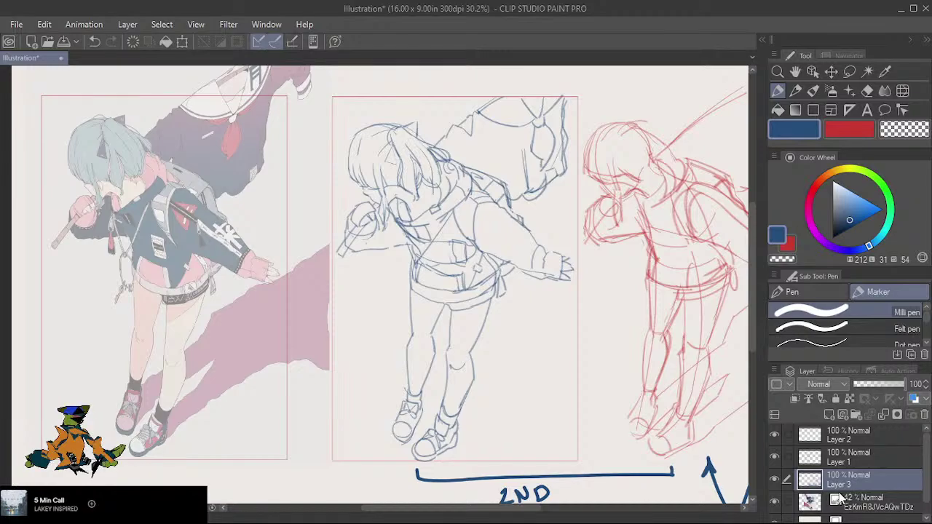
{"action": "left_click", "coordinate": [775, 478]}
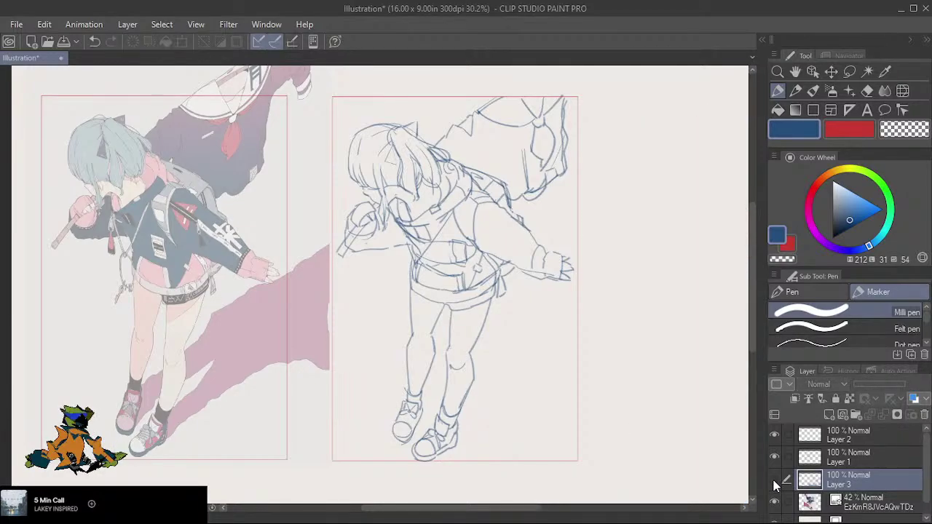
{"action": "left_click", "coordinate": [775, 479]}
{"action": "left_click", "coordinate": [775, 456]}
{"action": "left_click", "coordinate": [775, 456]}
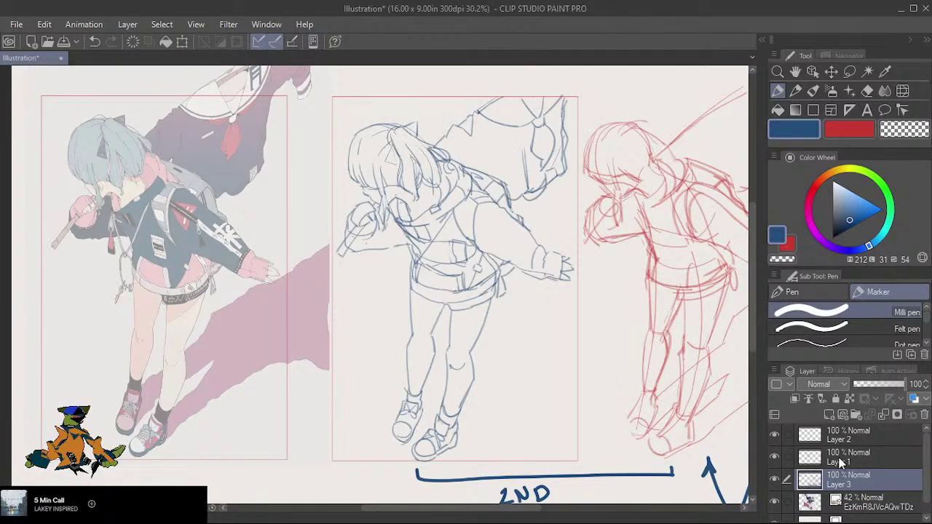
{"action": "left_click", "coordinate": [858, 455]}
{"action": "left_click", "coordinate": [775, 435]}
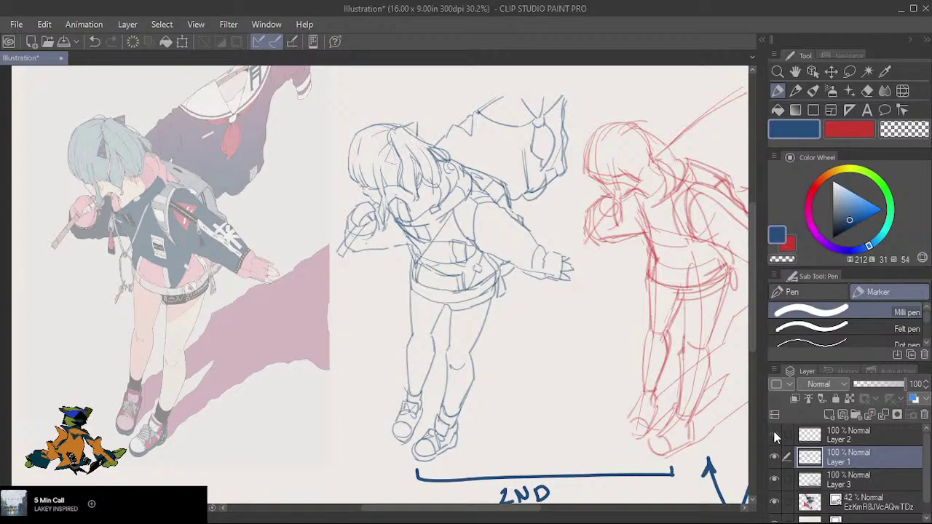
{"action": "left_click", "coordinate": [775, 434]}
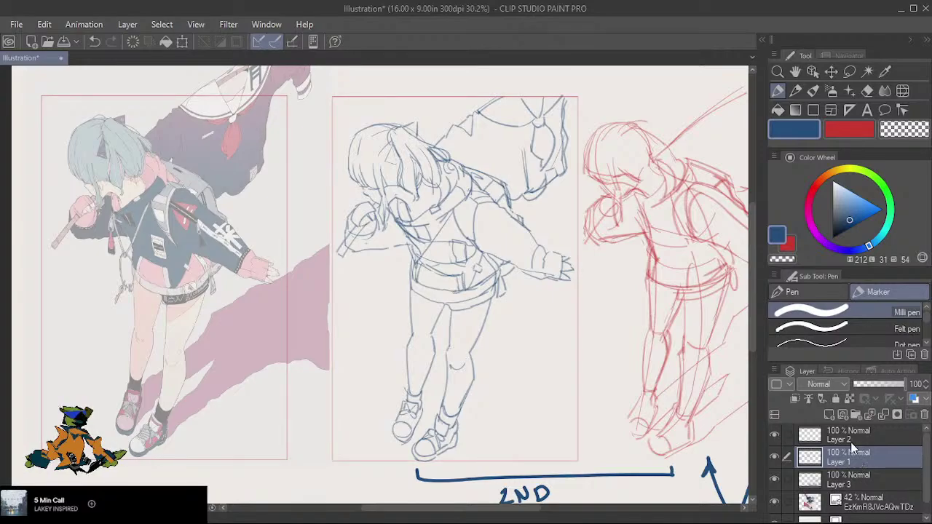
Add a new layer above Layer 1, fade Layer 1 to 45% opacity, and make the new layer active.
{"action": "key", "text": "ctrl+shift+n"}
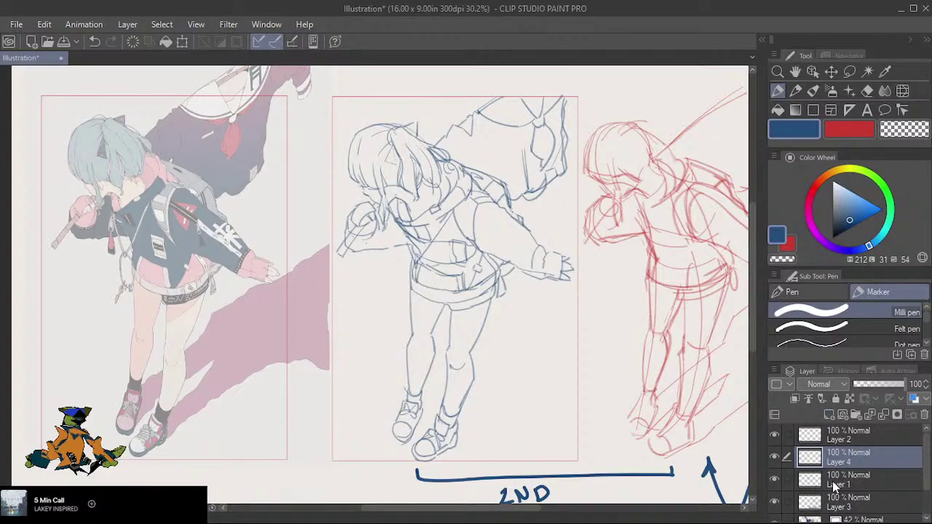
{"action": "left_click", "coordinate": [837, 482]}
{"action": "left_click", "coordinate": [876, 384]}
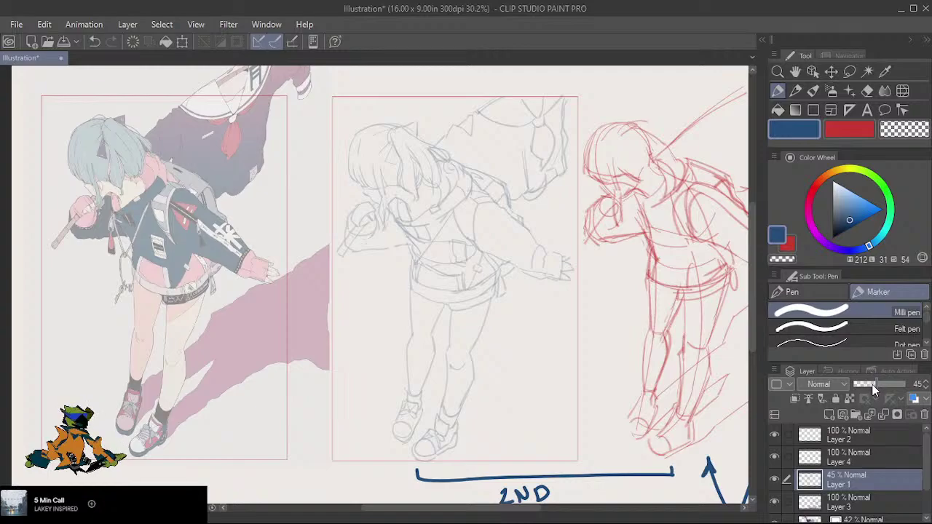
{"action": "left_click", "coordinate": [858, 455]}
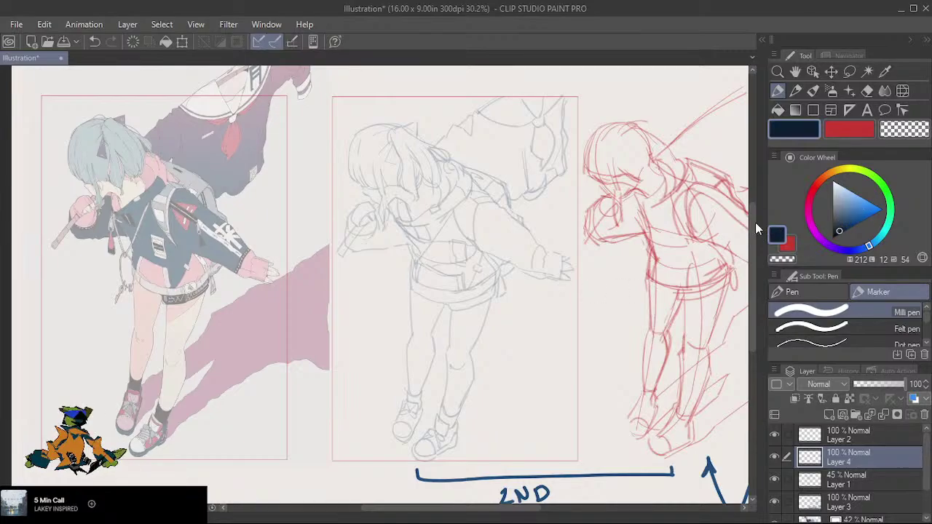
Reduce the Milli pen's brush size to a thin line suited to inking the faded sketch.
{"action": "key", "text": "bracketleft"}
{"action": "key", "text": "bracketleft"}
{"action": "key", "text": "bracketleft"}
{"action": "key", "text": "bracketleft"}
{"action": "key", "text": "bracketleft"}
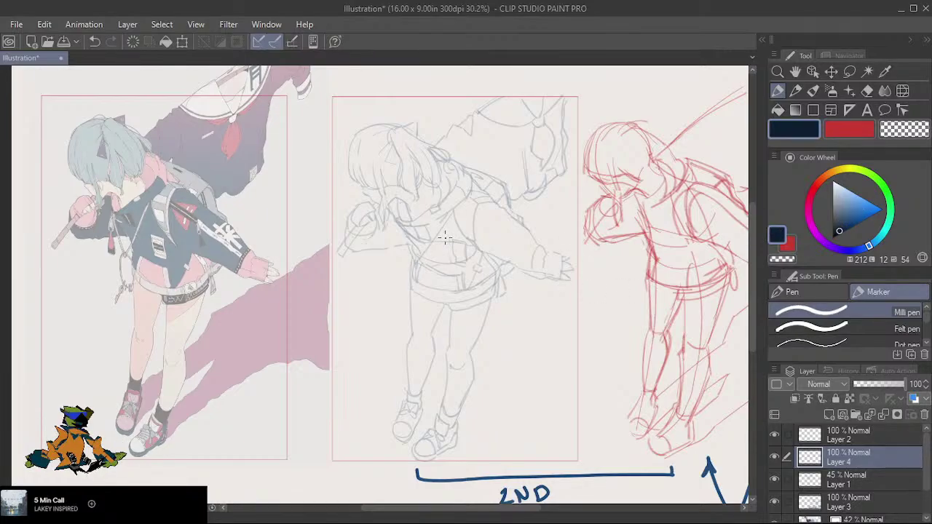
{"action": "mouse_move", "coordinate": [434, 113]}
{"action": "left_mouse_down"}
{"action": "mouse_move", "coordinate": [514, 126]}
{"action": "mouse_move", "coordinate": [513, 137]}
{"action": "left_mouse_up"}
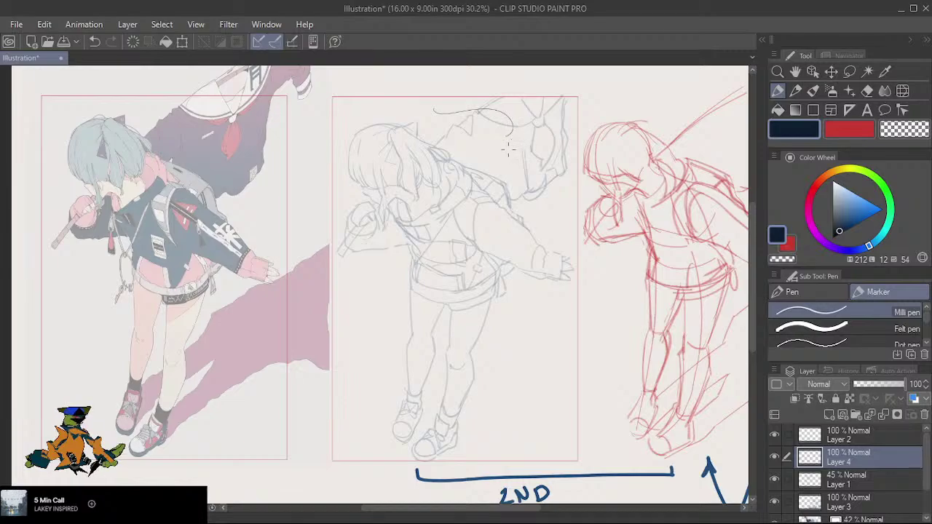
{"action": "key", "text": "ctrl+z"}
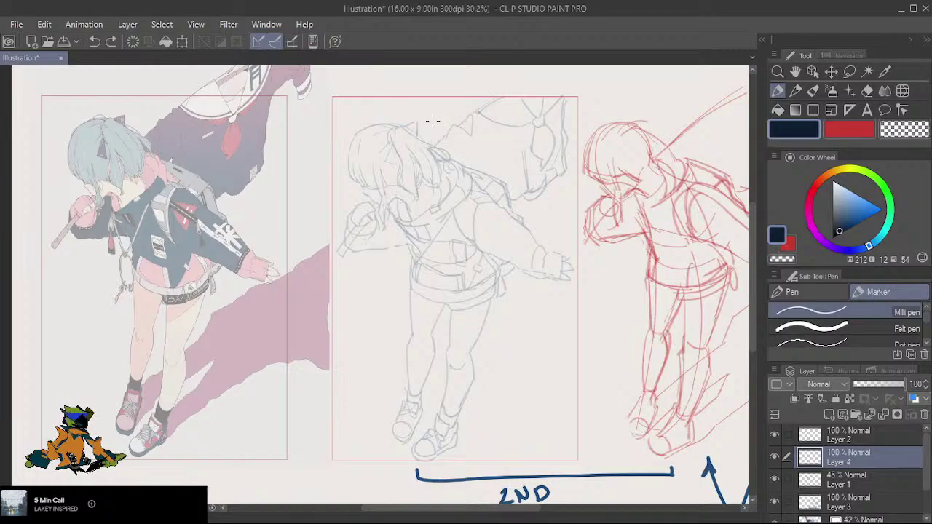
{"action": "left_click_drag", "start_coordinate": [433, 118], "coordinate": [451, 126]}
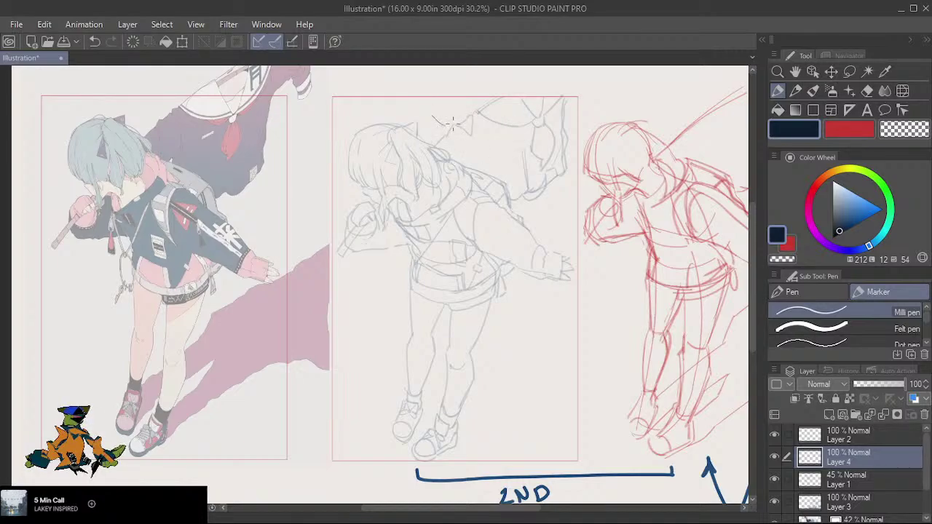
{"action": "key", "text": "ctrl+z"}
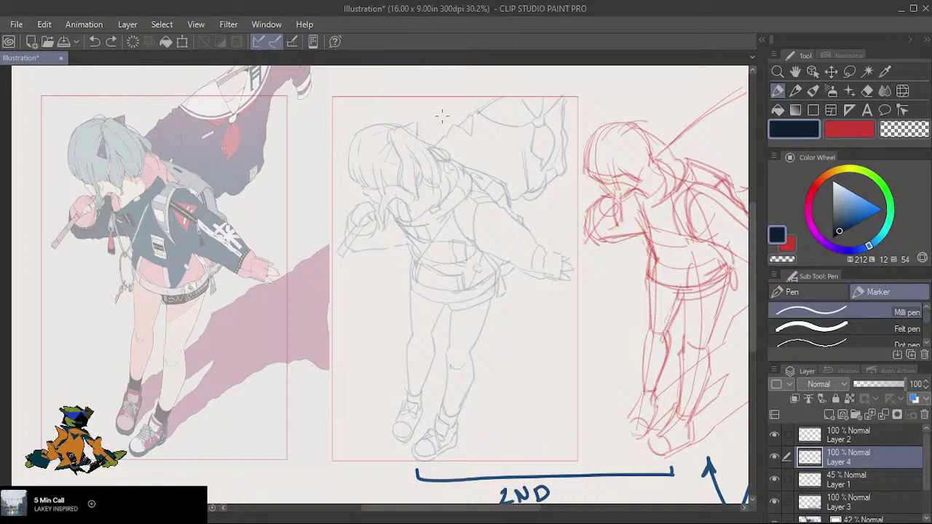
{"action": "mouse_move", "coordinate": [438, 110]}
{"action": "left_mouse_down"}
{"action": "mouse_move", "coordinate": [455, 124]}
{"action": "mouse_move", "coordinate": [445, 132]}
{"action": "left_mouse_up"}
{"action": "left_click_drag", "start_coordinate": [487, 121], "coordinate": [485, 144]}
{"action": "key", "text": "ctrl+z"}
{"action": "key", "text": "ctrl+z"}
{"action": "key", "text": "ctrl+z"}
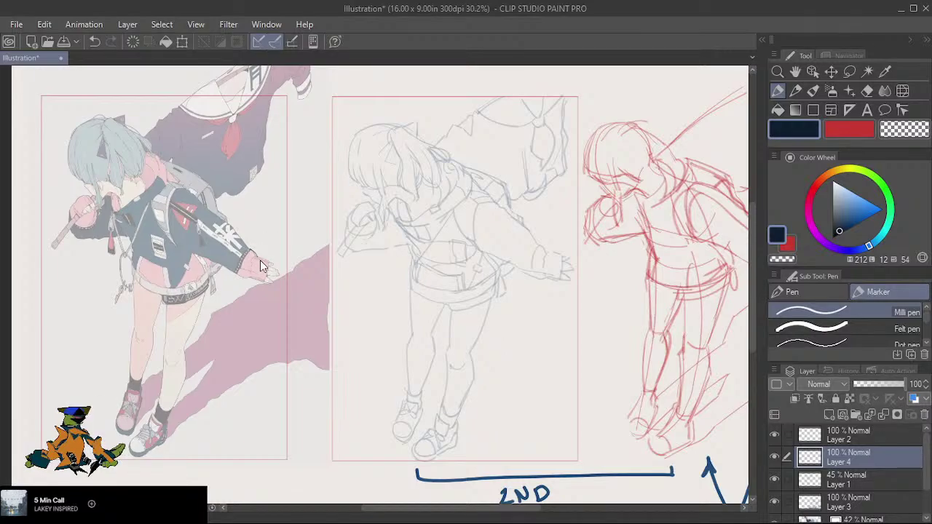
{"action": "key", "text": "ctrl+z"}
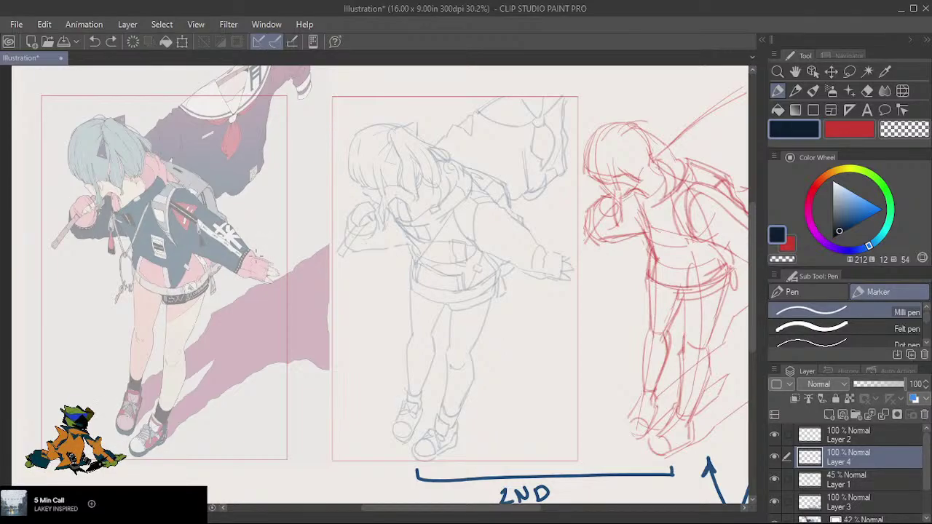
{"action": "left_click_drag", "start_coordinate": [258, 257], "coordinate": [274, 263]}
{"action": "key", "text": "ctrl+z"}
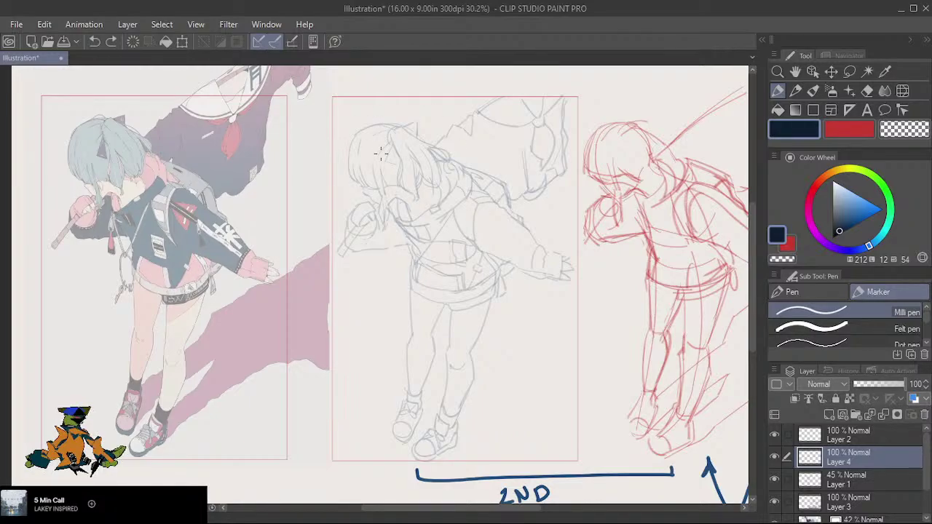
Hide the side palettes and ink the hair outline on the middle sketch from the crown down to the back of the head.
{"action": "scroll", "coordinate": [380, 151], "scroll_direction": "up", "scroll_amount": 1}
{"action": "scroll", "coordinate": [408, 180], "scroll_direction": "up", "scroll_amount": 1}
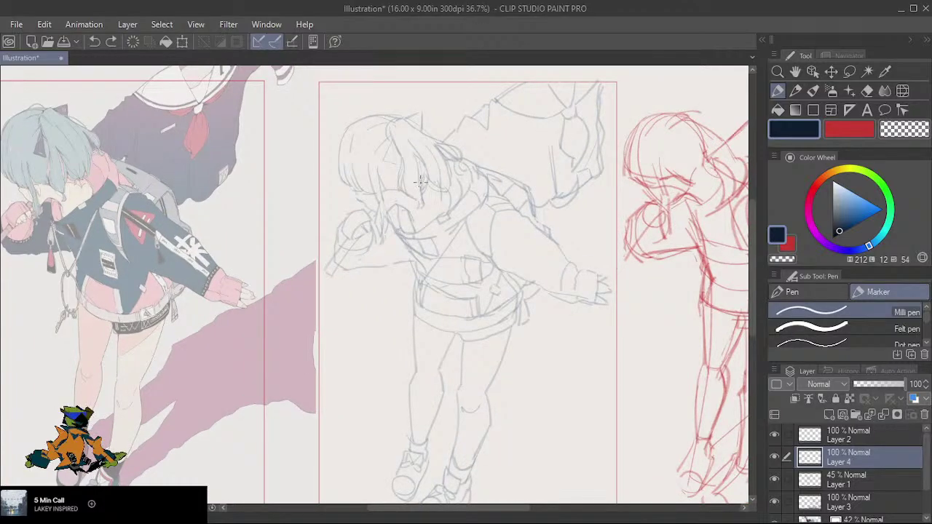
{"action": "key", "text": "Tab"}
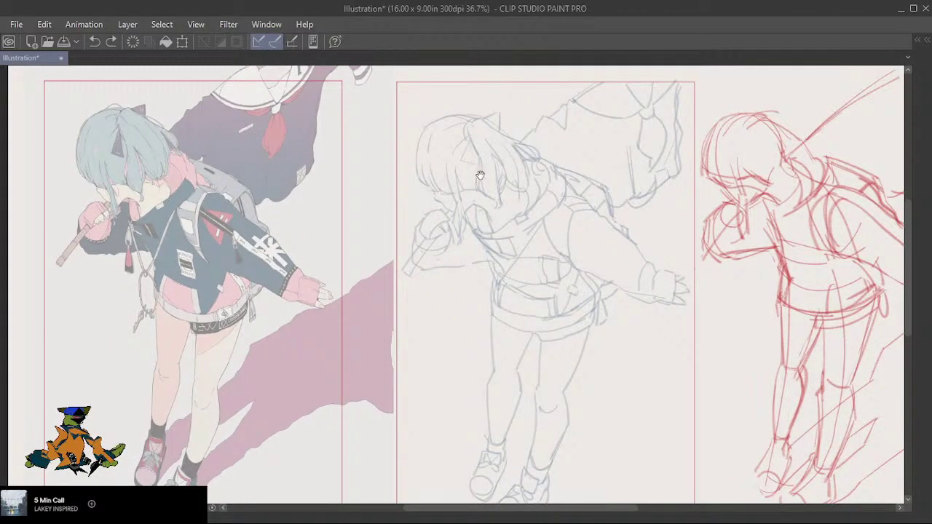
{"action": "left_click_drag", "start_coordinate": [481, 171], "coordinate": [416, 162]}
{"action": "scroll", "coordinate": [432, 173], "scroll_direction": "up", "scroll_amount": 1}
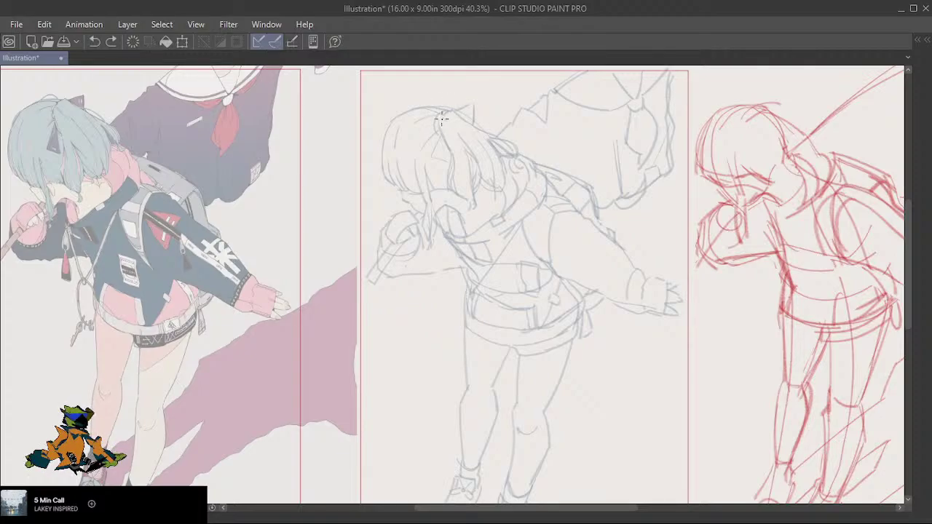
{"action": "mouse_move", "coordinate": [441, 116]}
{"action": "left_mouse_down"}
{"action": "mouse_move", "coordinate": [454, 109]}
{"action": "mouse_move", "coordinate": [472, 126]}
{"action": "left_mouse_up"}
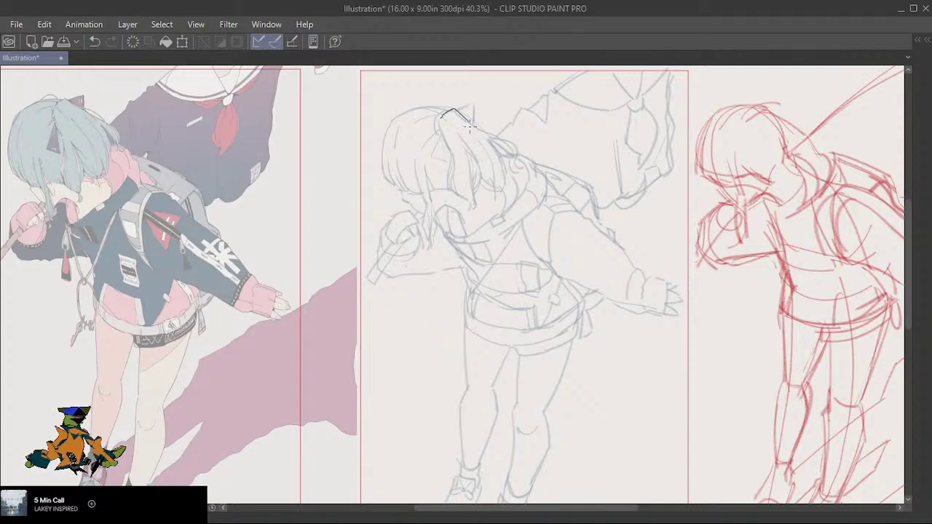
{"action": "key", "text": "ctrl+z"}
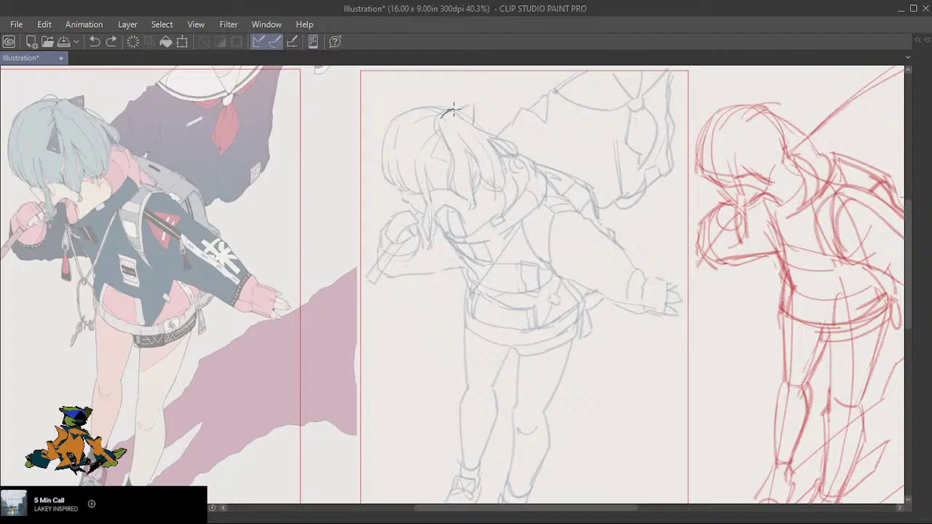
{"action": "left_click_drag", "start_coordinate": [454, 109], "coordinate": [495, 132]}
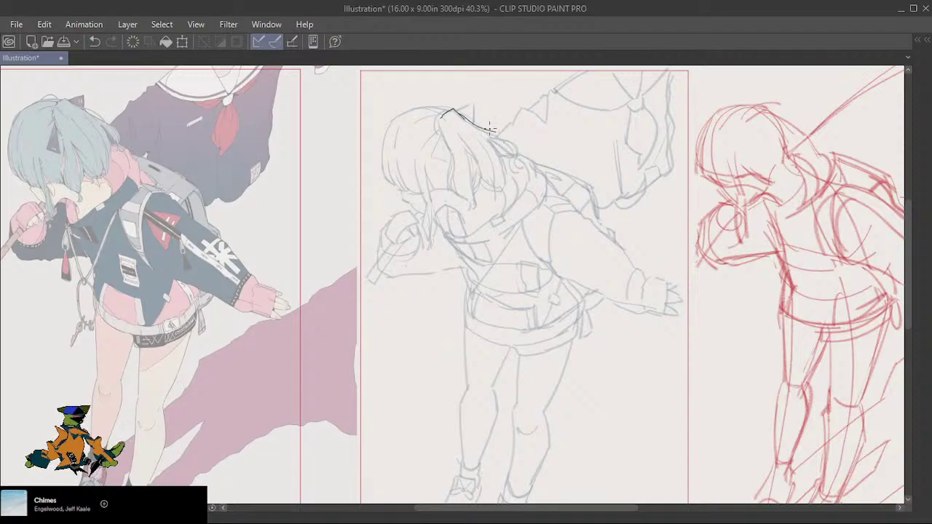
{"action": "left_click_drag", "start_coordinate": [496, 133], "coordinate": [510, 141]}
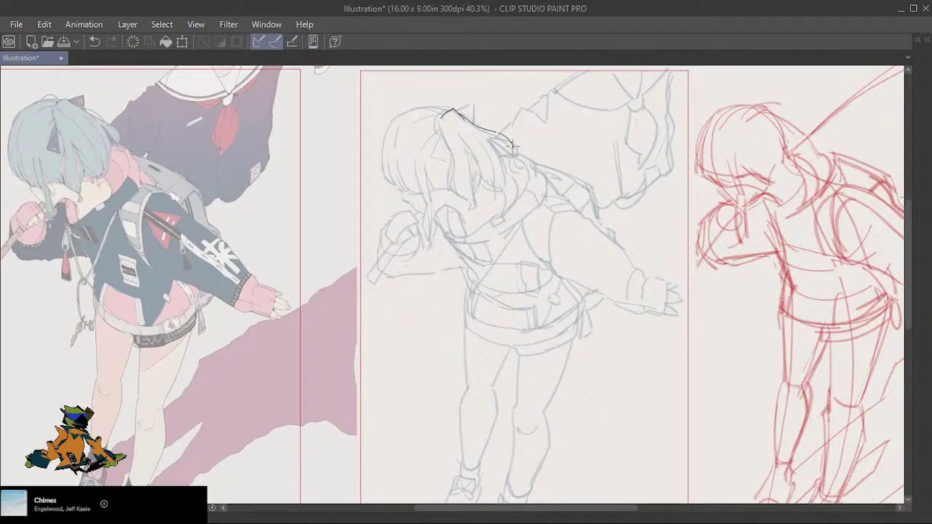
{"action": "key", "text": "ctrl+z"}
{"action": "left_click_drag", "start_coordinate": [498, 131], "coordinate": [509, 151]}
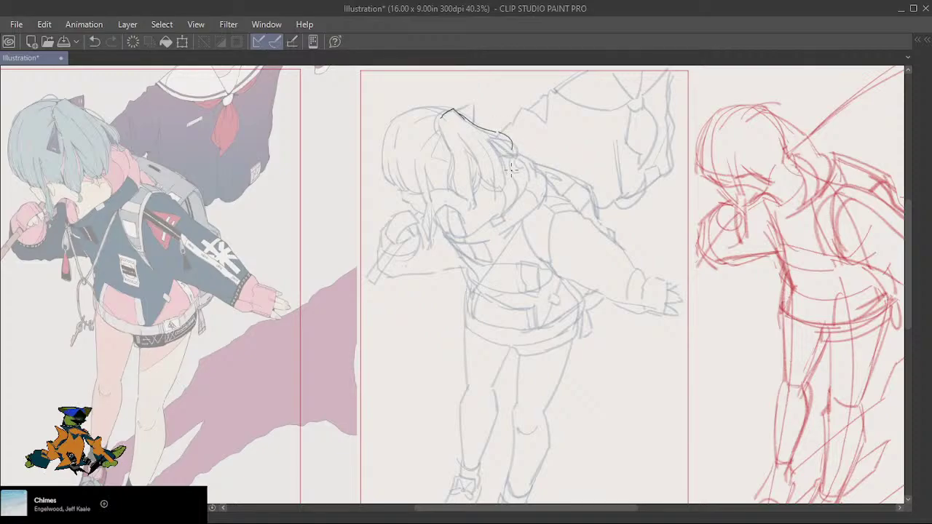
Raise the reference image layer's opacity to 100%, make Layer 4 active again and hide the side palettes.
{"action": "key", "text": "Tab"}
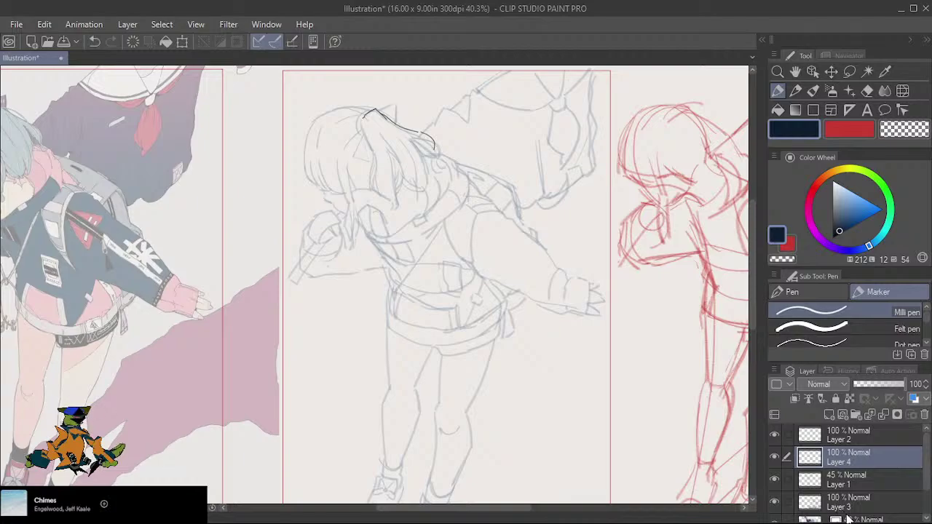
{"action": "scroll", "coordinate": [860, 494], "scroll_direction": "down", "scroll_amount": 1}
{"action": "left_click", "coordinate": [860, 493]}
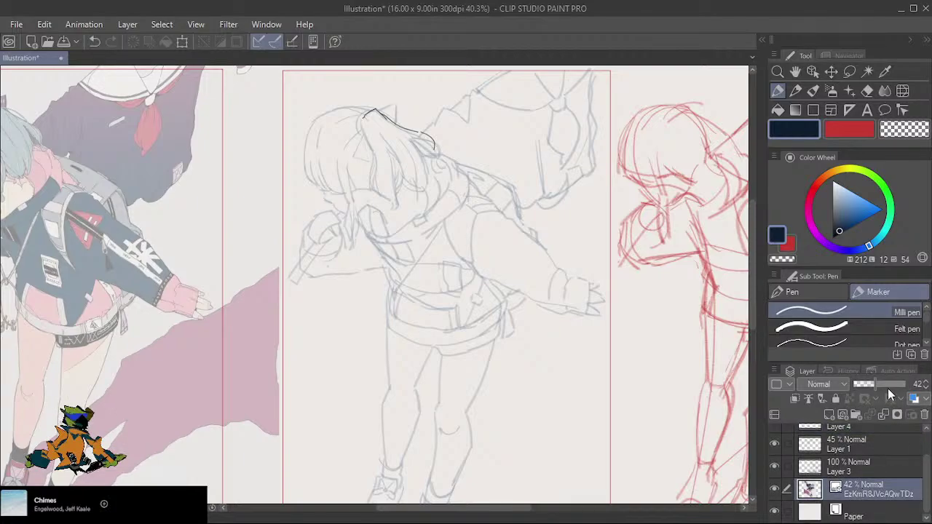
{"action": "left_click_drag", "start_coordinate": [904, 387], "coordinate": [912, 392]}
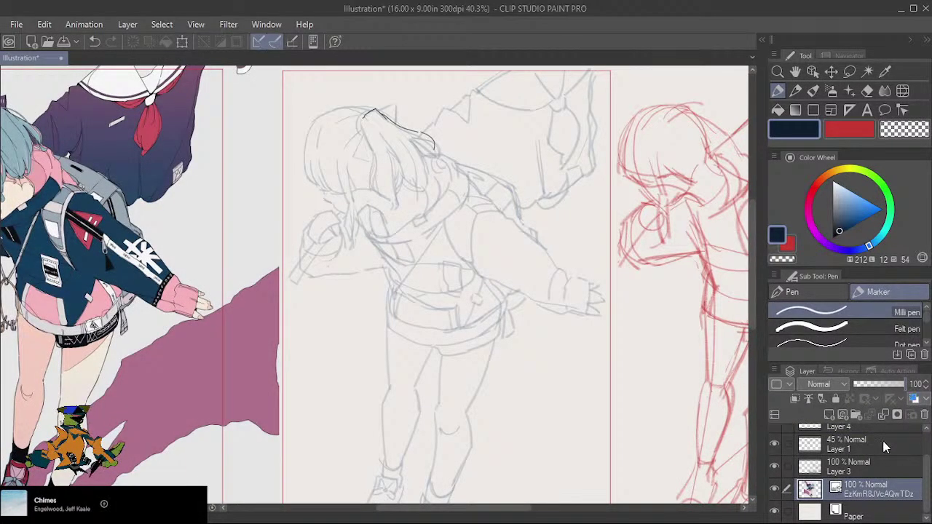
{"action": "scroll", "coordinate": [885, 448], "scroll_direction": "up", "scroll_amount": 2}
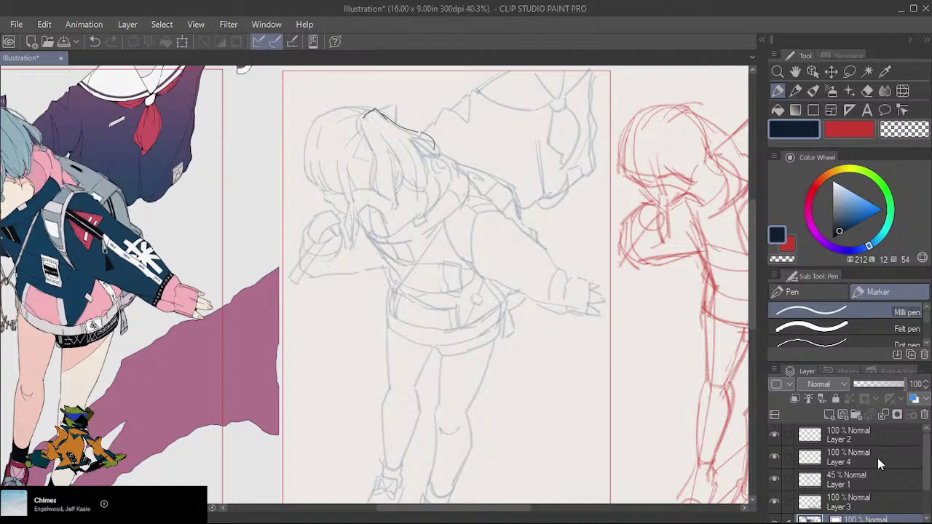
{"action": "left_click", "coordinate": [877, 458]}
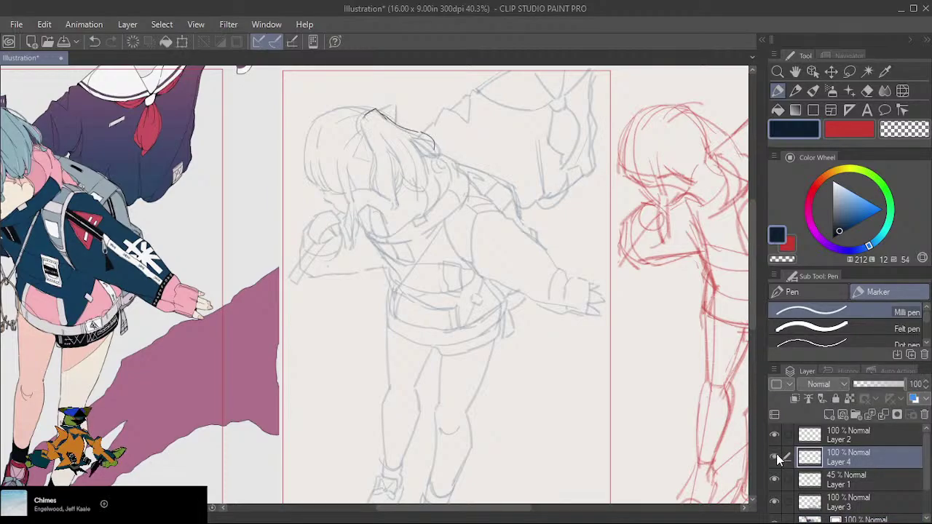
{"action": "key", "text": "Tab"}
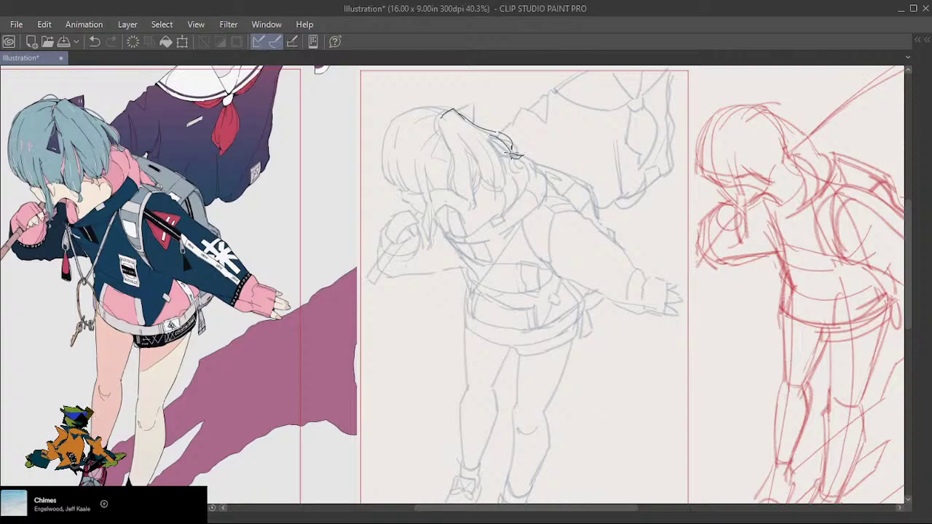
Ink the short overlapping hair strands at the back of the head, above the hood.
{"action": "key", "text": "ctrl+z"}
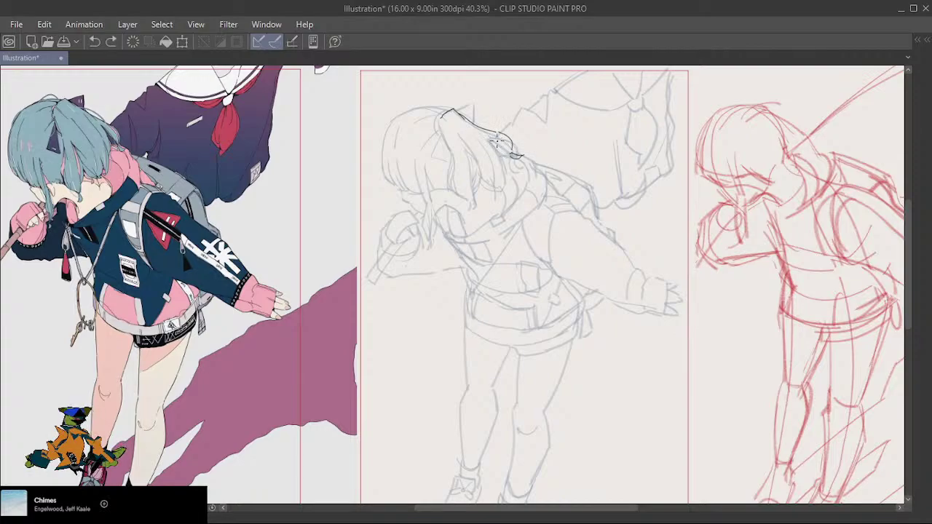
{"action": "left_click_drag", "start_coordinate": [493, 137], "coordinate": [502, 144]}
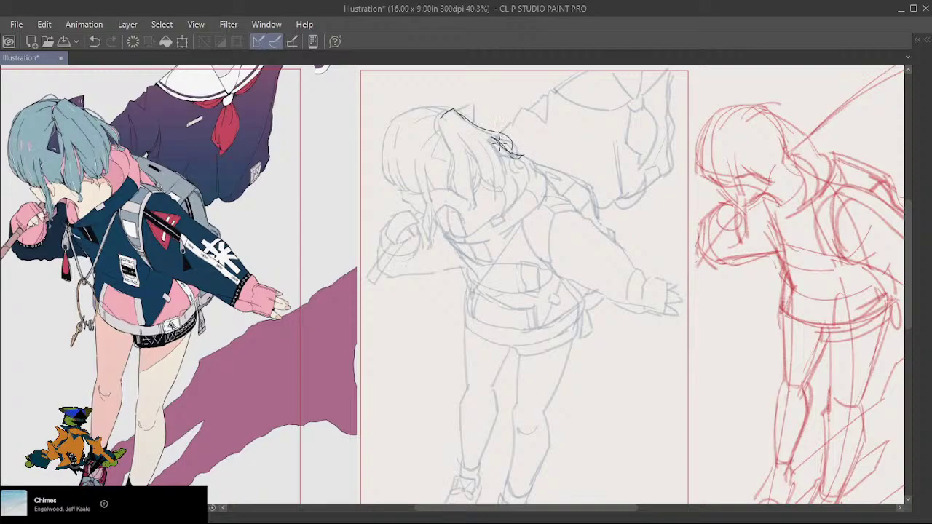
{"action": "left_click_drag", "start_coordinate": [501, 134], "coordinate": [512, 150]}
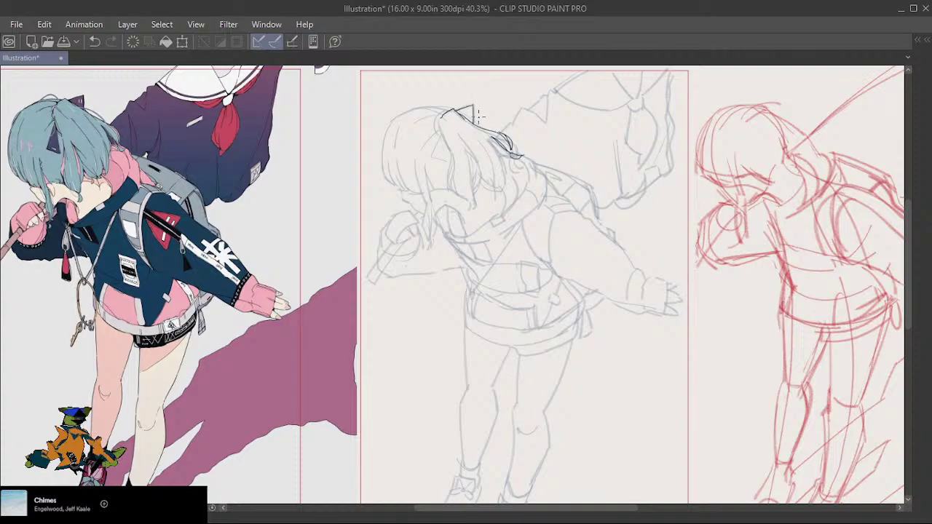
Ink the small triangular hair ornament with its inner marks, and add the curved hair line running behind it.
{"action": "key", "text": "ctrl+z"}
{"action": "left_click_drag", "start_coordinate": [471, 106], "coordinate": [460, 109]}
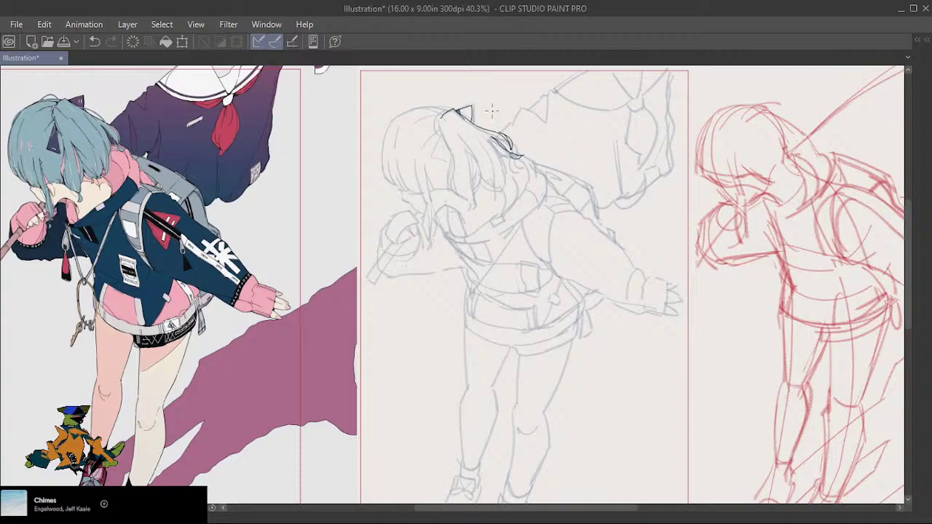
{"action": "left_click_drag", "start_coordinate": [464, 109], "coordinate": [469, 115]}
{"action": "left_click_drag", "start_coordinate": [463, 121], "coordinate": [500, 142]}
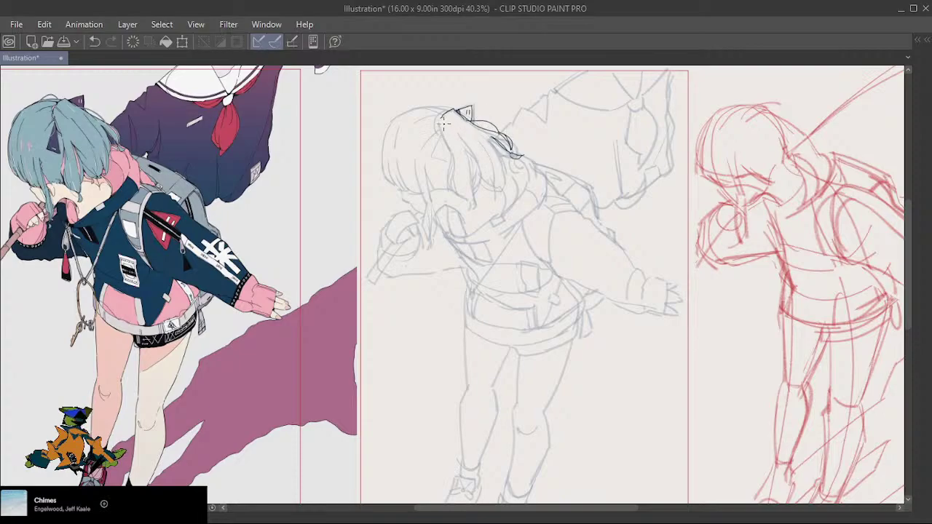
Ink the front edge of the side hair lock from the crown down to its pointed tip.
{"action": "left_click_drag", "start_coordinate": [440, 118], "coordinate": [440, 129]}
{"action": "key", "text": "ctrl+z"}
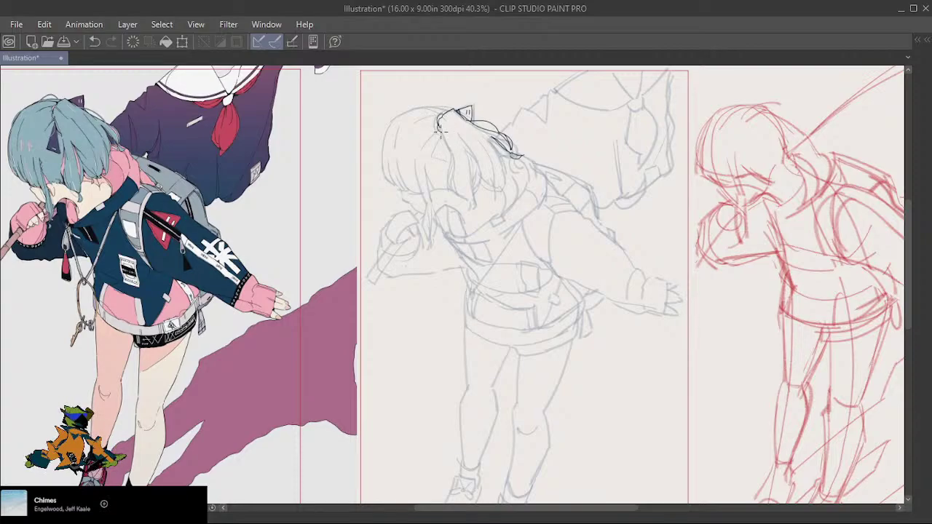
{"action": "mouse_move", "coordinate": [441, 127]}
{"action": "left_mouse_down"}
{"action": "mouse_move", "coordinate": [458, 178]}
{"action": "mouse_move", "coordinate": [447, 136]}
{"action": "mouse_move", "coordinate": [460, 195]}
{"action": "left_mouse_up"}
{"action": "key", "text": "ctrl+z"}
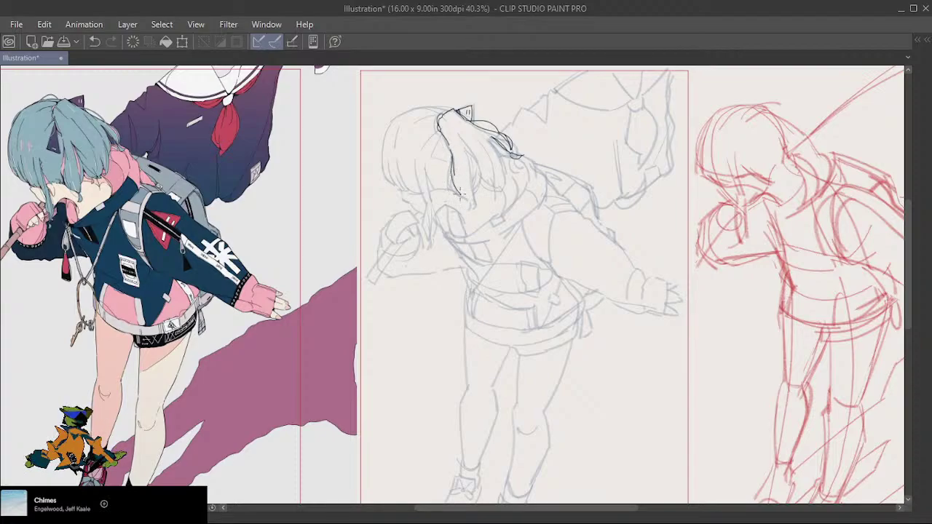
{"action": "left_click_drag", "start_coordinate": [454, 177], "coordinate": [461, 193]}
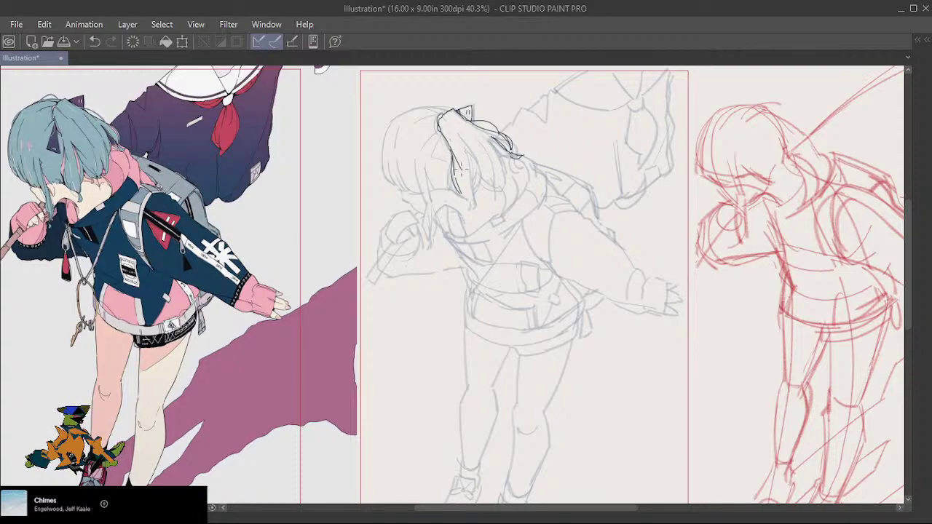
{"action": "left_click_drag", "start_coordinate": [455, 187], "coordinate": [474, 198]}
Ink the inner line of the side hair lock, running from its middle down toward the pointed tip.
{"action": "left_click_drag", "start_coordinate": [458, 141], "coordinate": [467, 167]}
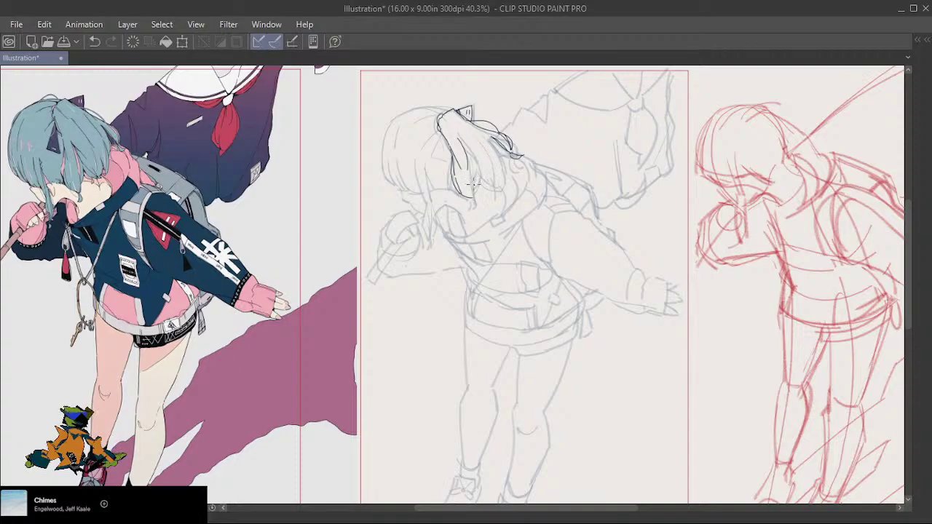
{"action": "key", "text": "ctrl+z"}
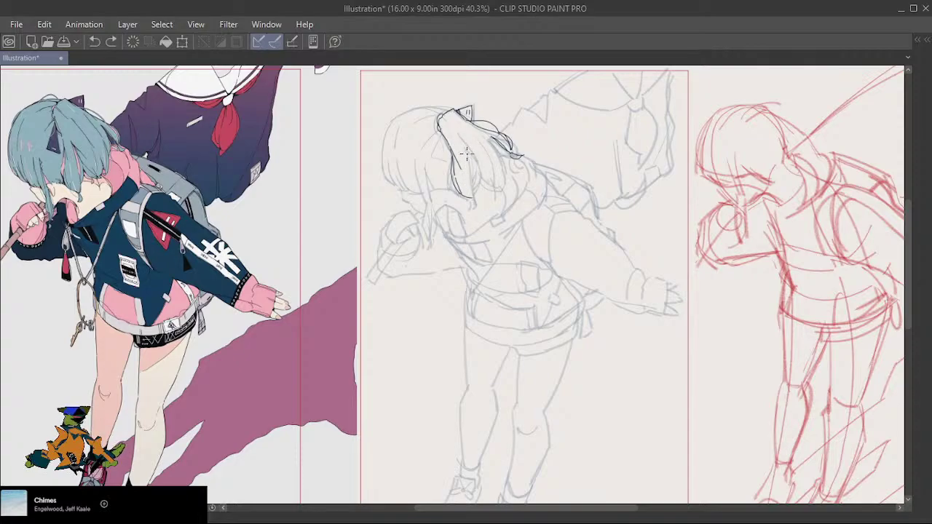
{"action": "left_click_drag", "start_coordinate": [459, 146], "coordinate": [472, 195]}
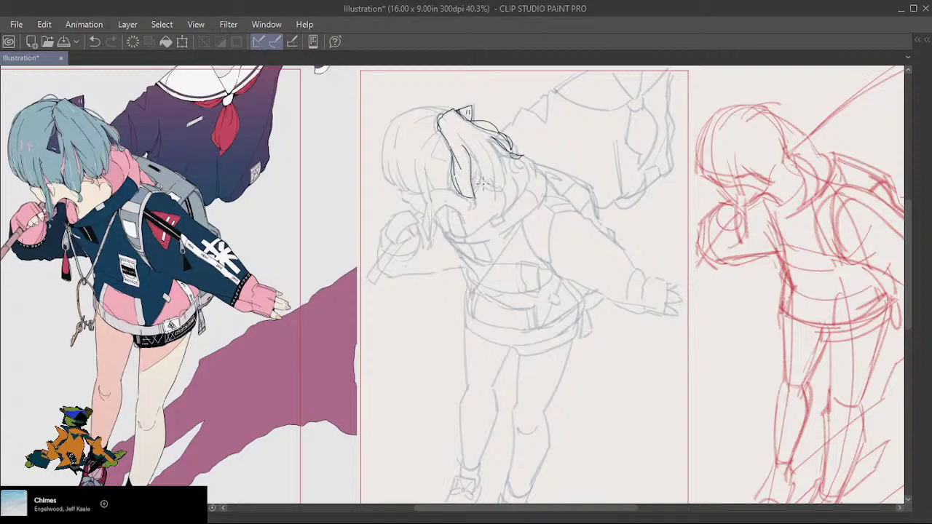
{"action": "key", "text": "ctrl+z"}
{"action": "left_click_drag", "start_coordinate": [462, 147], "coordinate": [472, 167]}
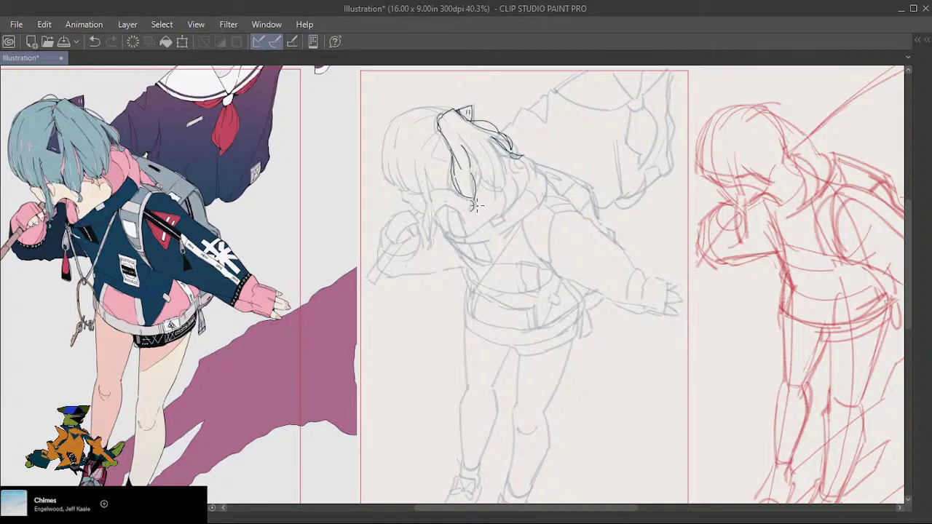
{"action": "key", "text": "ctrl+z"}
{"action": "key", "text": "ctrl+z"}
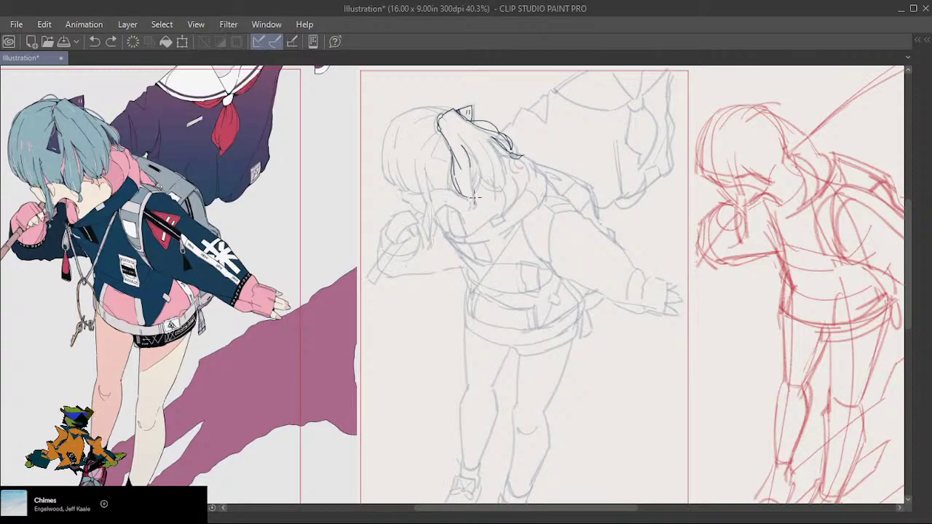
Ink the lower back edge of the side hair lock and close it with a small hooked tip.
{"action": "left_click_drag", "start_coordinate": [470, 167], "coordinate": [473, 199]}
{"action": "key", "text": "ctrl+z"}
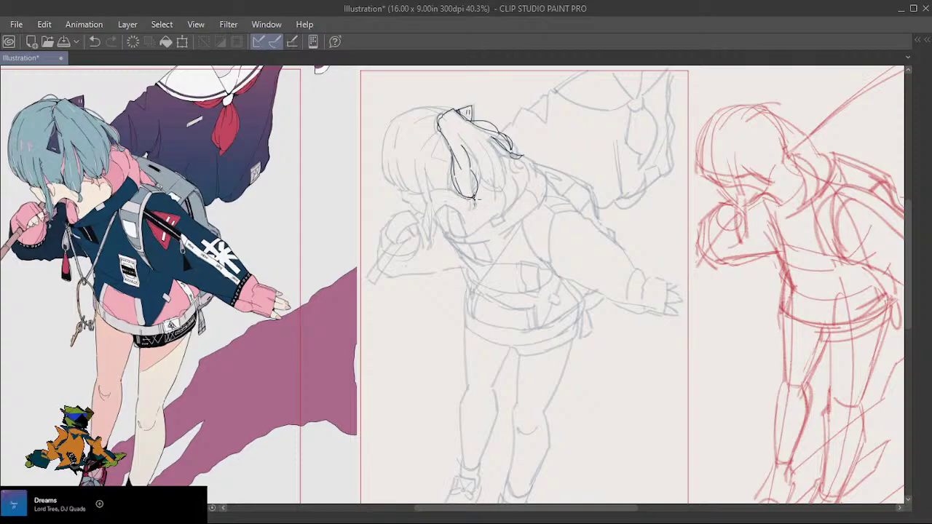
{"action": "key", "text": "ctrl+z"}
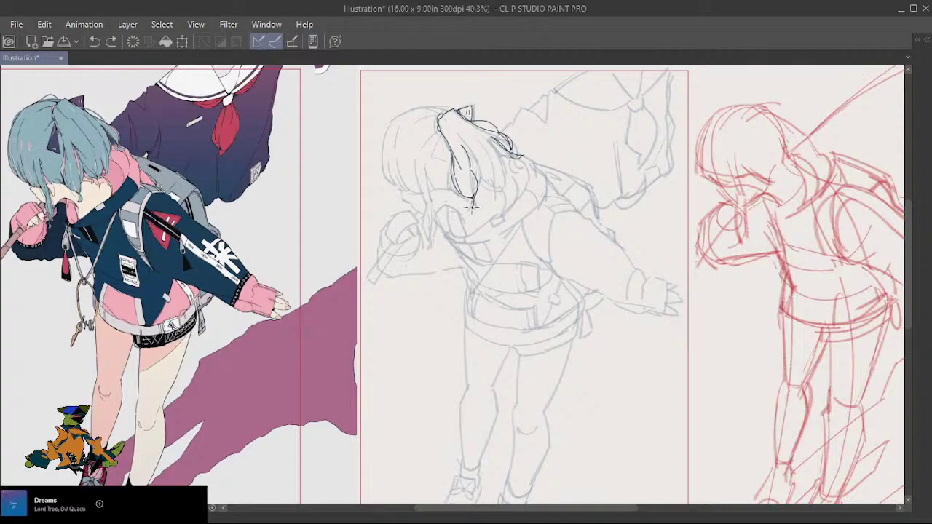
{"action": "left_click_drag", "start_coordinate": [472, 207], "coordinate": [477, 199]}
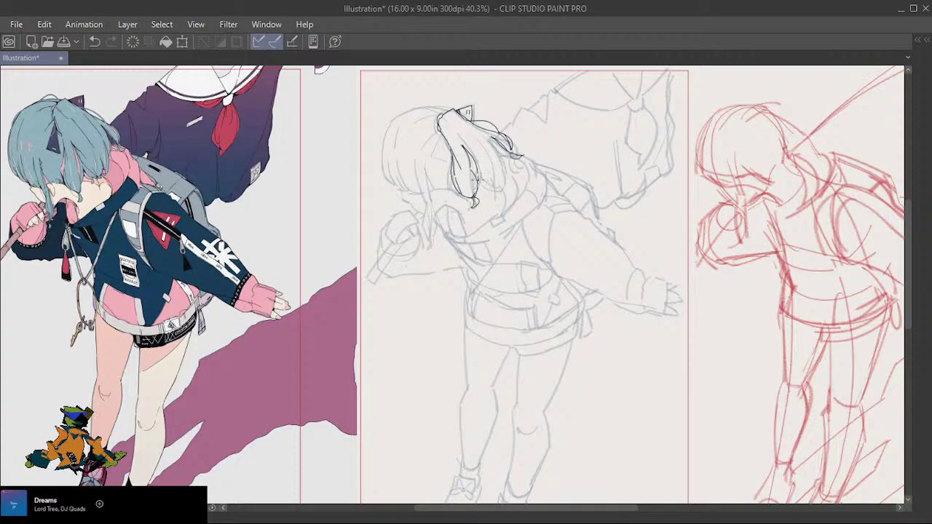
Ink the strand branching off behind the side lock and slanting down toward the hood.
{"action": "key", "text": "ctrl+z"}
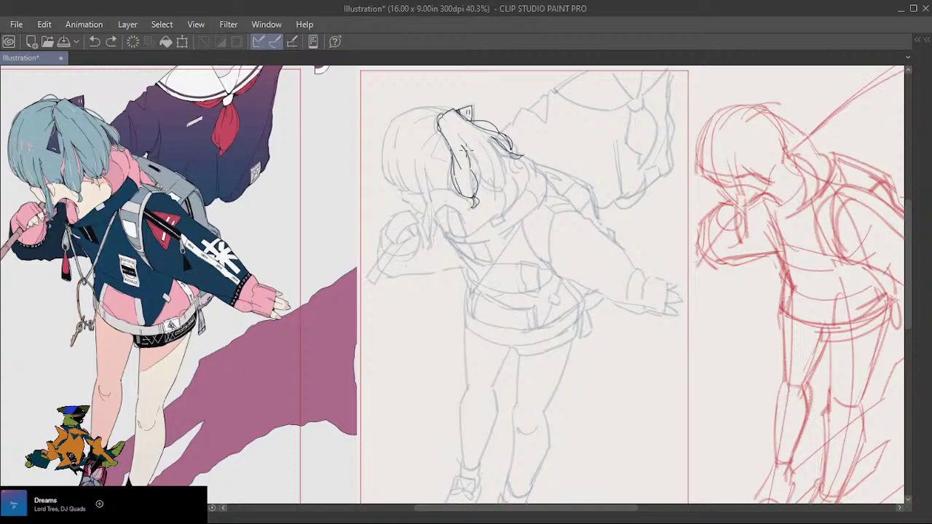
{"action": "left_click_drag", "start_coordinate": [465, 150], "coordinate": [480, 190]}
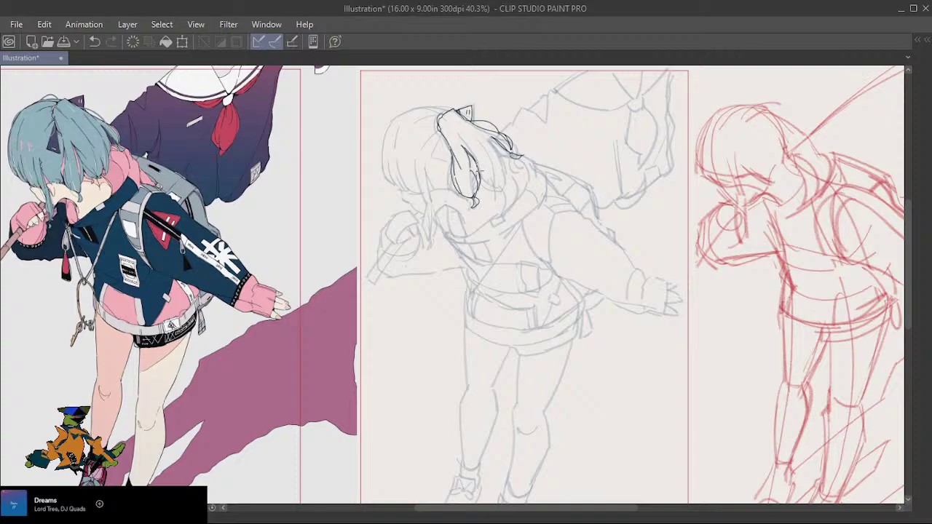
{"action": "key", "text": "ctrl+z"}
{"action": "left_click_drag", "start_coordinate": [468, 151], "coordinate": [480, 191]}
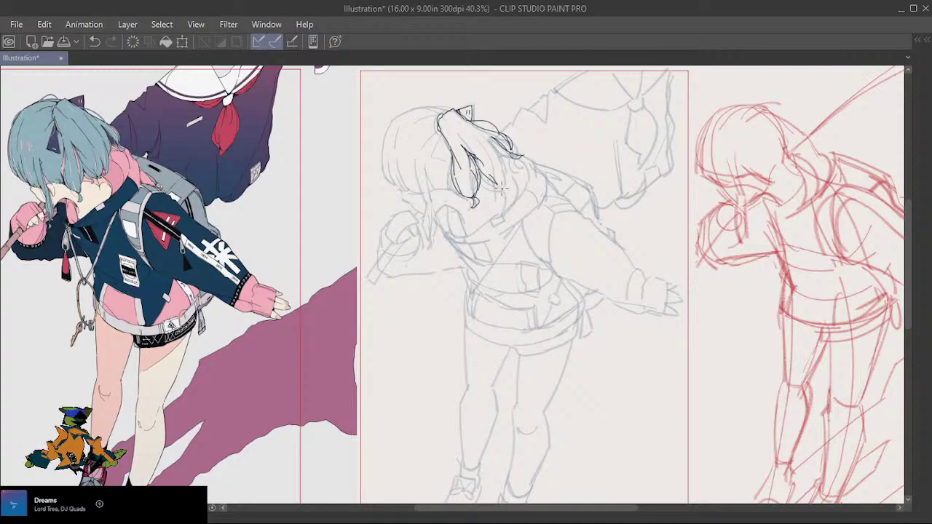
Ink the pointed lower ends of the strands just behind the side lock.
{"action": "left_click_drag", "start_coordinate": [495, 184], "coordinate": [509, 184]}
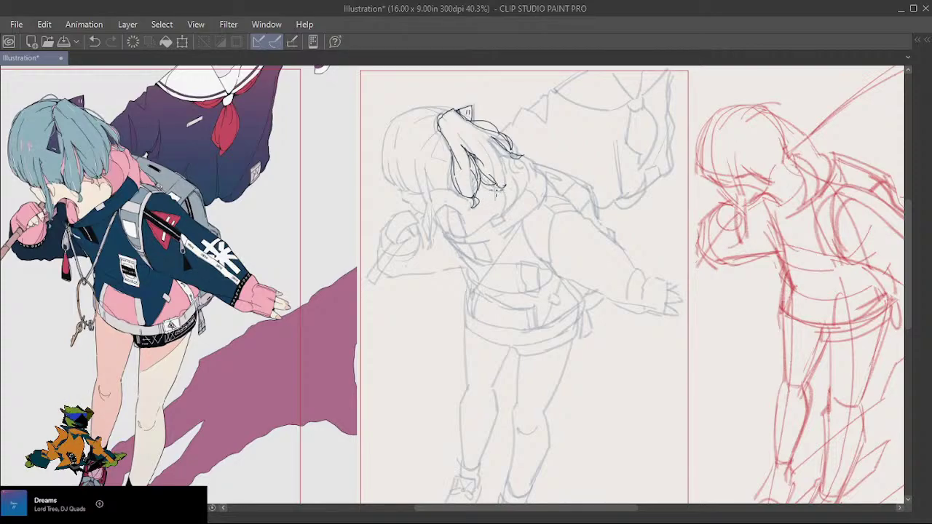
{"action": "key", "text": "ctrl+z"}
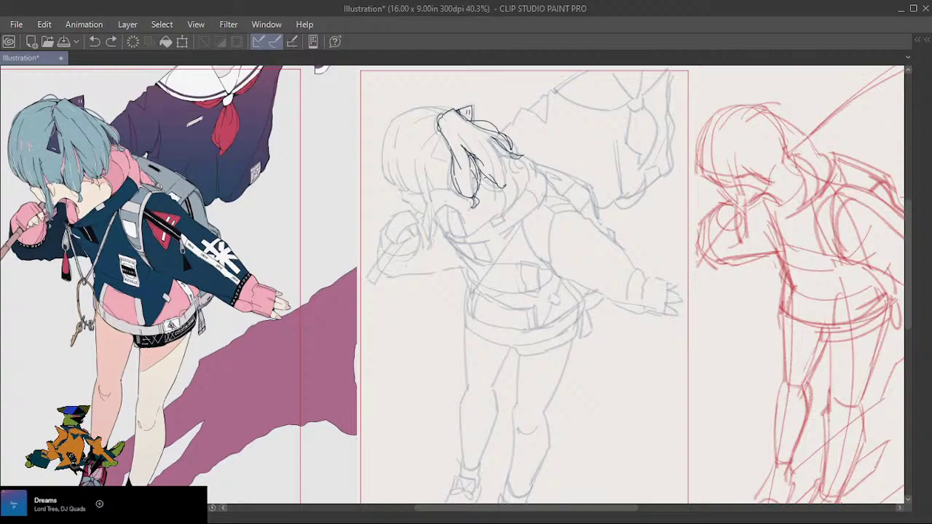
{"action": "key", "text": "ctrl+y"}
{"action": "left_click_drag", "start_coordinate": [480, 186], "coordinate": [493, 192]}
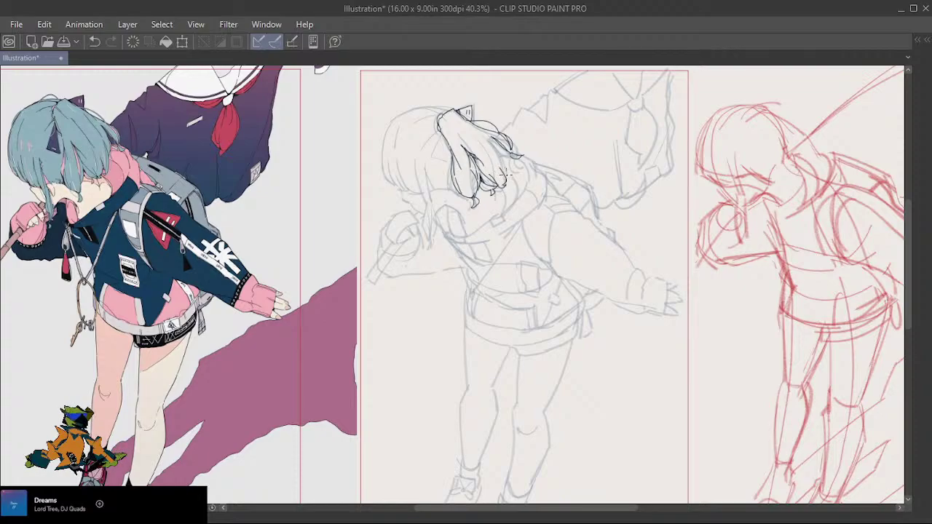
Ink the next narrow strand toward the back of the head, with its tip ending beside the hood.
{"action": "key", "text": "ctrl+z"}
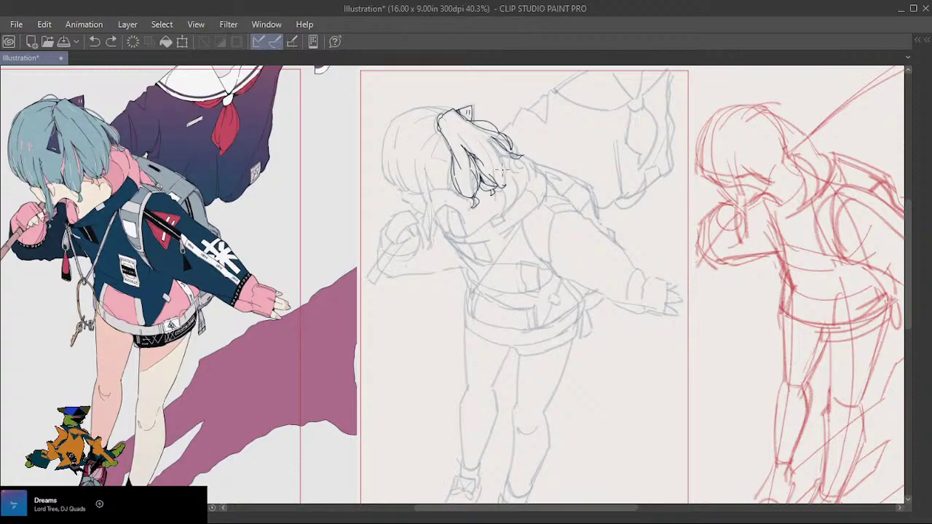
{"action": "left_click_drag", "start_coordinate": [501, 172], "coordinate": [505, 185]}
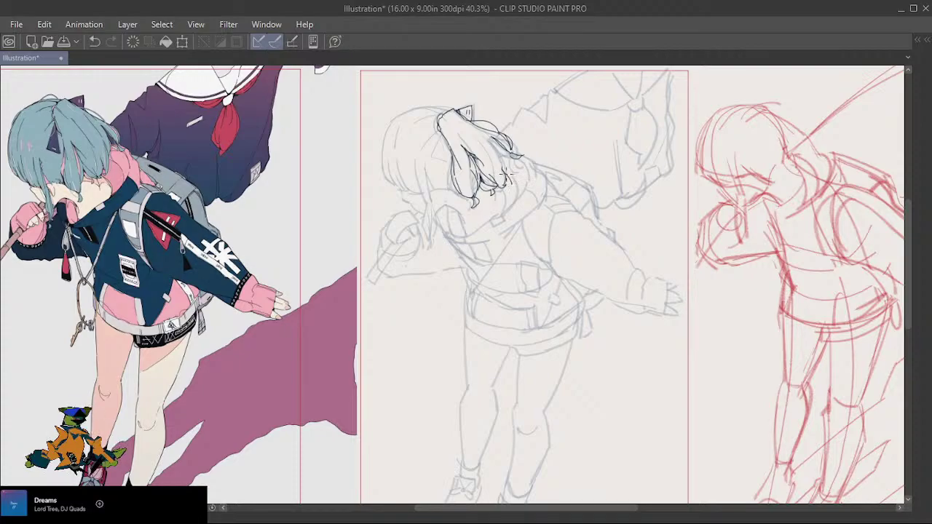
{"action": "key", "text": "ctrl+z"}
{"action": "left_click_drag", "start_coordinate": [508, 183], "coordinate": [511, 180]}
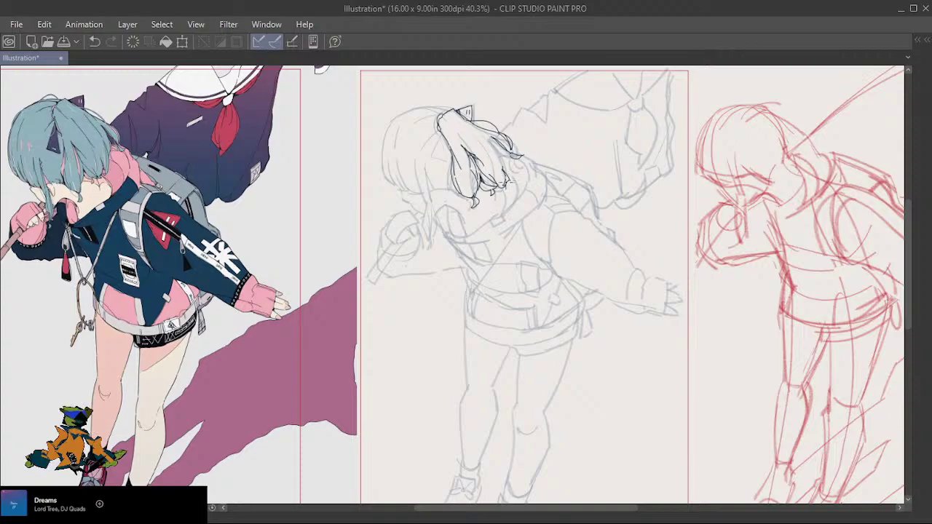
{"action": "key", "text": "ctrl+z"}
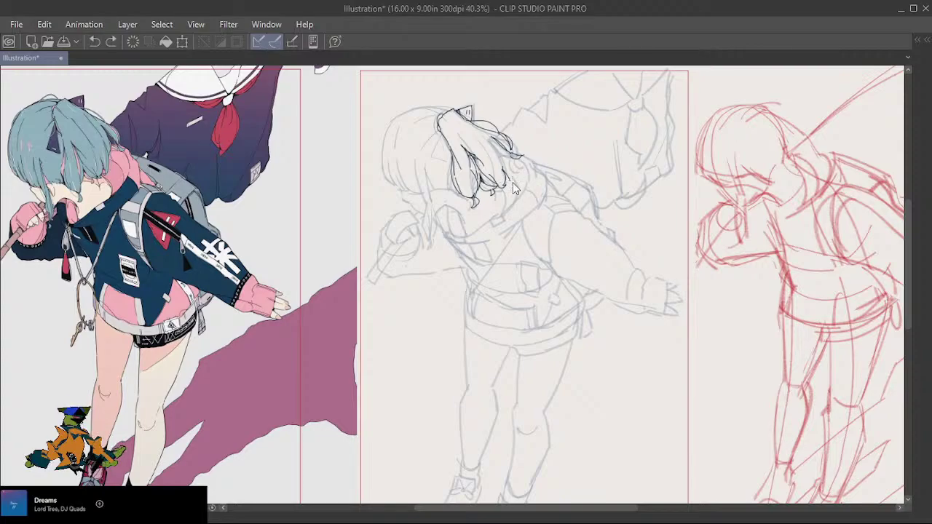
{"action": "left_click_drag", "start_coordinate": [508, 184], "coordinate": [511, 180]}
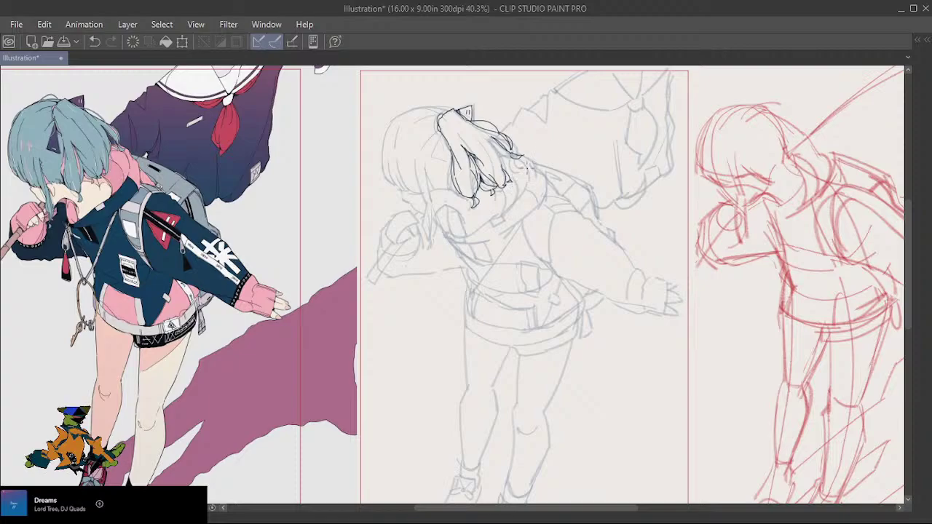
{"action": "key", "text": "ctrl+z"}
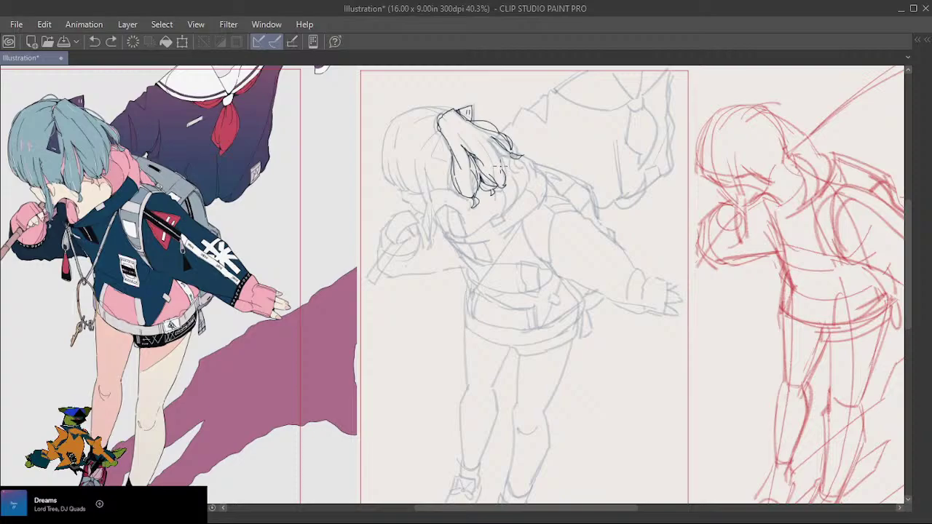
{"action": "mouse_move", "coordinate": [514, 178]}
{"action": "left_mouse_down"}
{"action": "mouse_move", "coordinate": [516, 193]}
{"action": "mouse_move", "coordinate": [516, 172]}
{"action": "left_mouse_up"}
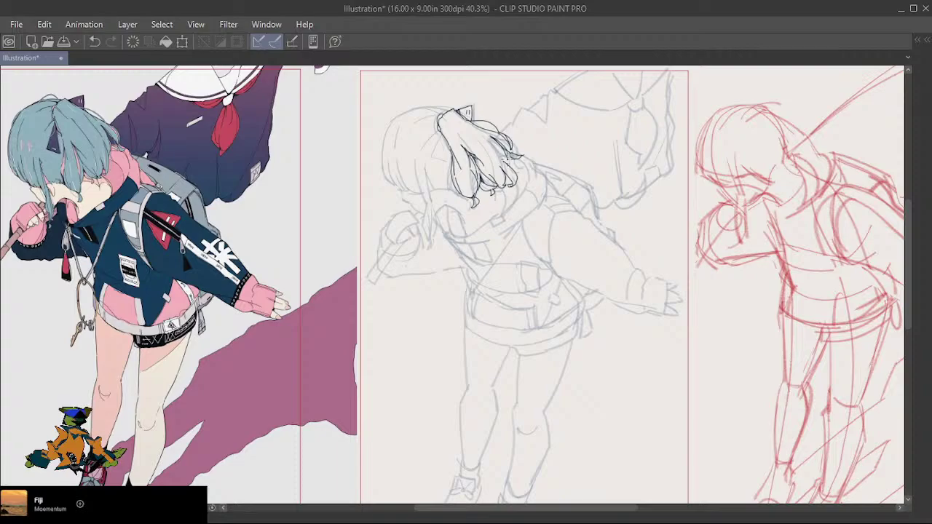
Rework the back edge of the rearmost strand, running from the back of the head down along the hood.
{"action": "key", "text": "ctrl+z"}
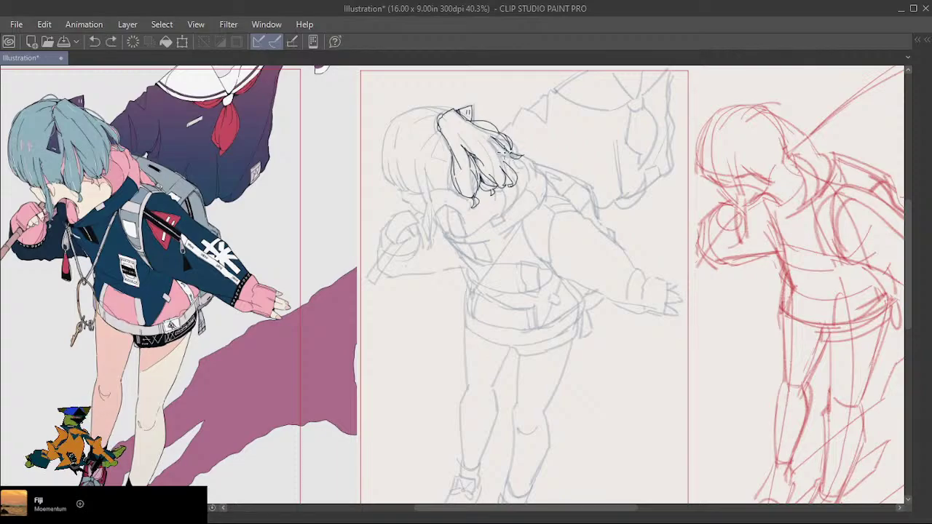
{"action": "key", "text": "ctrl+y"}
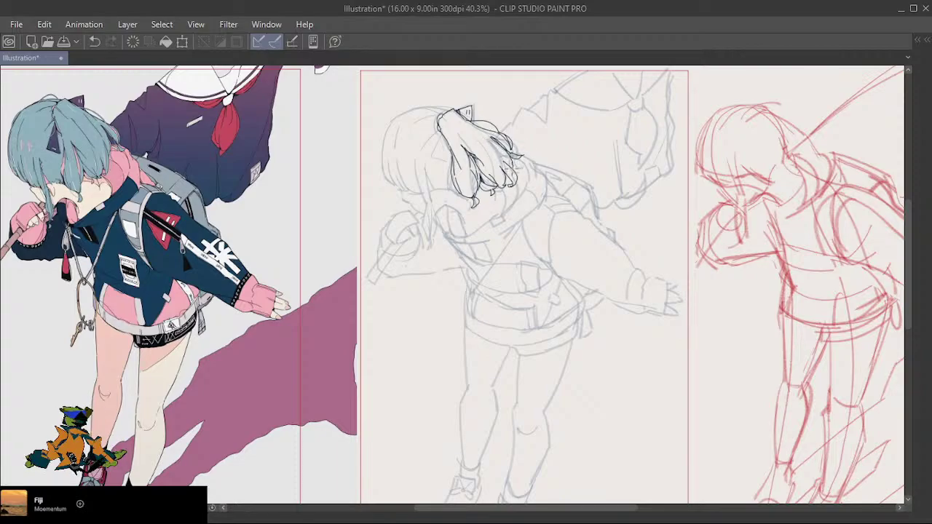
{"action": "key", "text": "ctrl+z"}
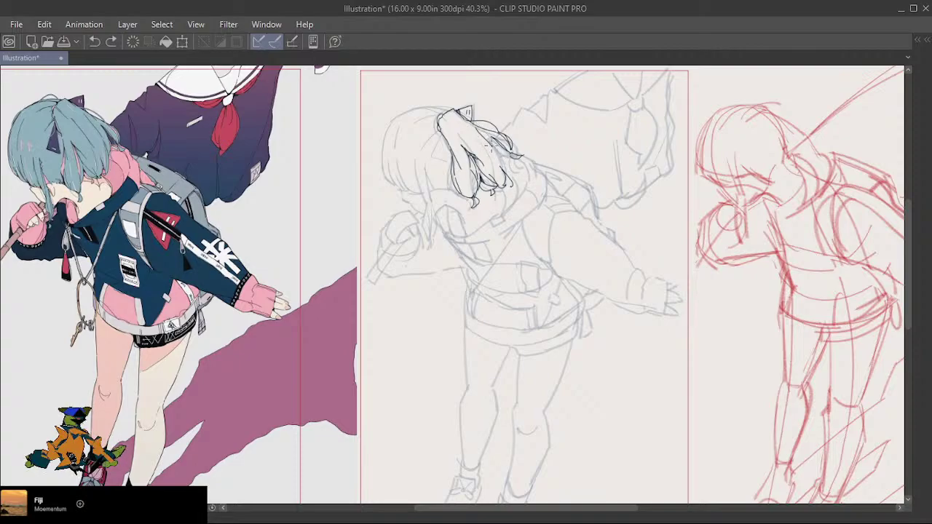
{"action": "key", "text": "ctrl+y"}
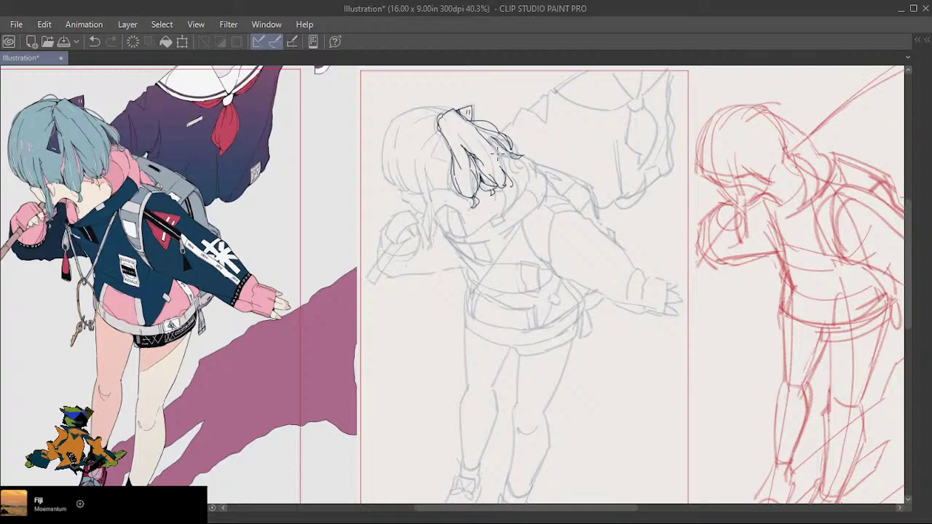
{"action": "key", "text": "ctrl+z"}
{"action": "mouse_move", "coordinate": [516, 167]}
{"action": "left_mouse_down"}
{"action": "mouse_move", "coordinate": [496, 149]}
{"action": "mouse_move", "coordinate": [509, 191]}
{"action": "left_mouse_up"}
{"action": "key", "text": "ctrl+z"}
{"action": "key", "text": "ctrl+z"}
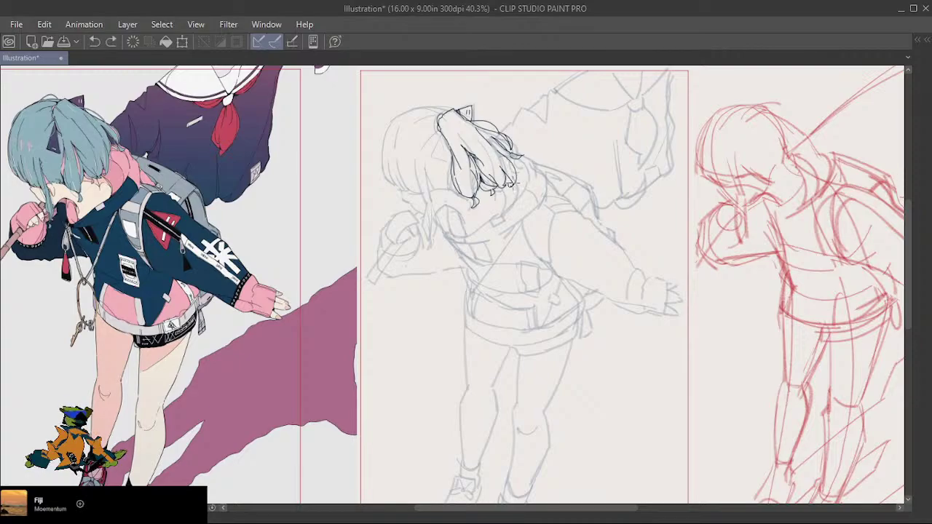
{"action": "key", "text": "ctrl+y"}
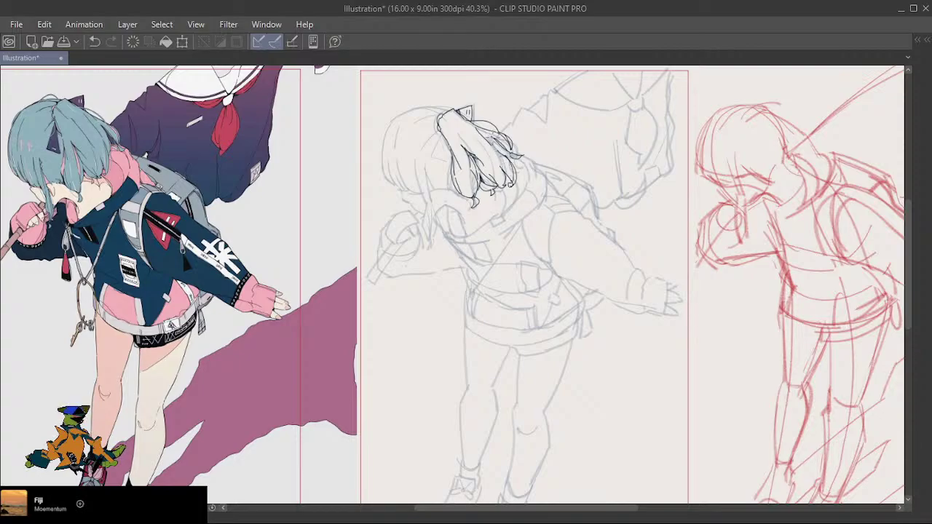
Try a short inner strand at the back of the head and redraw the rear strand's edge down to its tip.
{"action": "left_click_drag", "start_coordinate": [493, 135], "coordinate": [498, 151]}
{"action": "key", "text": "ctrl+z"}
{"action": "key", "text": "ctrl+z"}
{"action": "key", "text": "ctrl+y"}
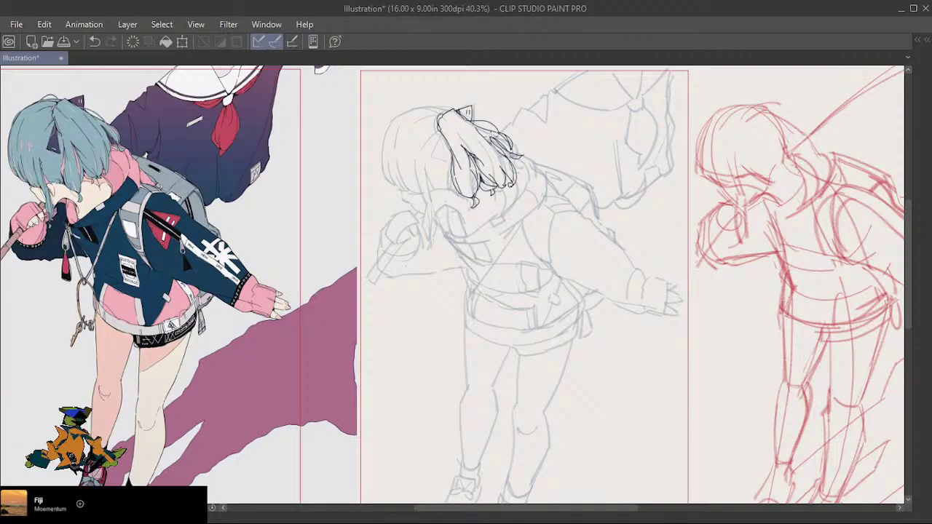
{"action": "key", "text": "ctrl+z"}
{"action": "key", "text": "ctrl+y"}
{"action": "key", "text": "ctrl+z"}
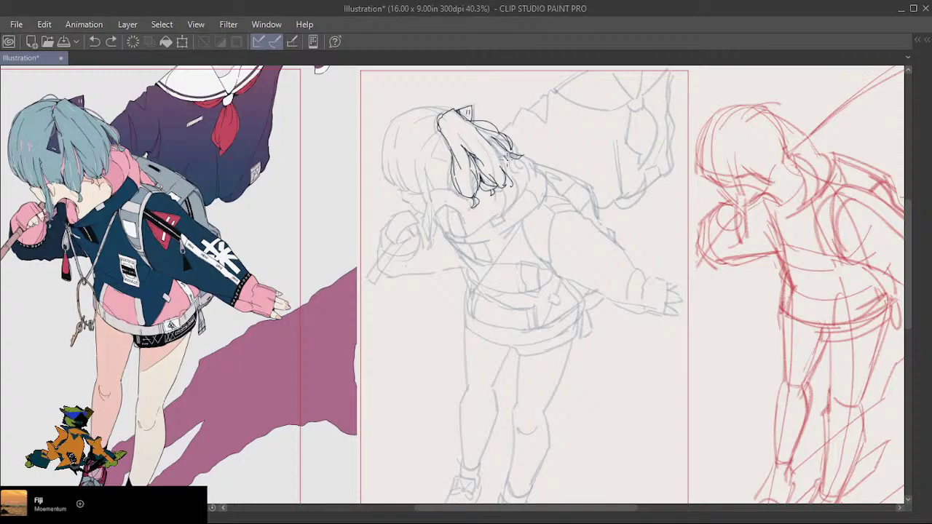
{"action": "left_click_drag", "start_coordinate": [501, 185], "coordinate": [512, 188]}
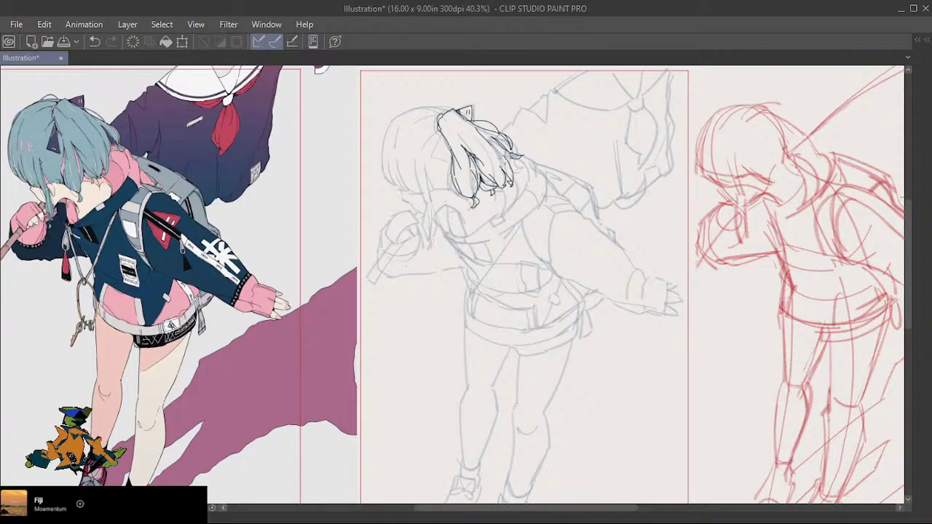
{"action": "key", "text": "ctrl+z"}
{"action": "left_click_drag", "start_coordinate": [501, 149], "coordinate": [510, 162]}
{"action": "key", "text": "ctrl+z"}
{"action": "key", "text": "ctrl+z"}
{"action": "key", "text": "ctrl+z"}
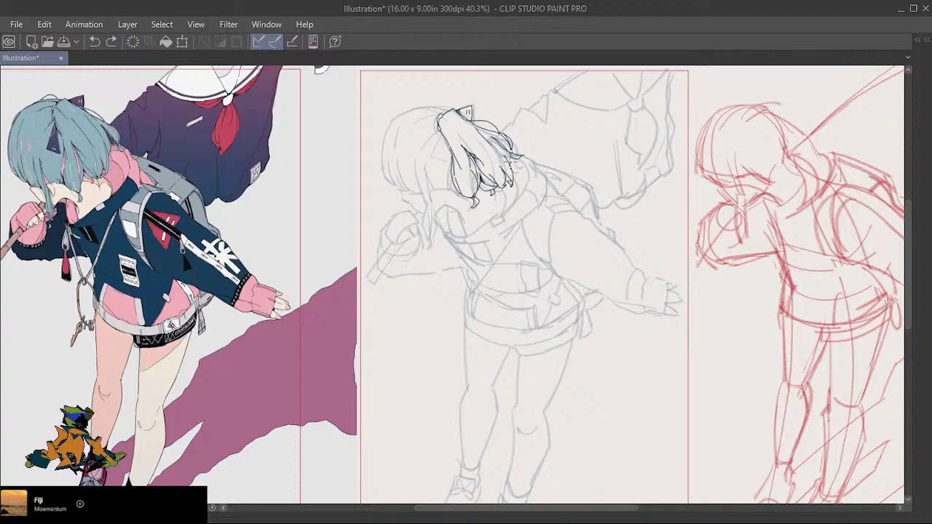
Clear the overlapping strand ends that stick out at the back of the head above the hood.
{"action": "key", "text": "ctrl+y"}
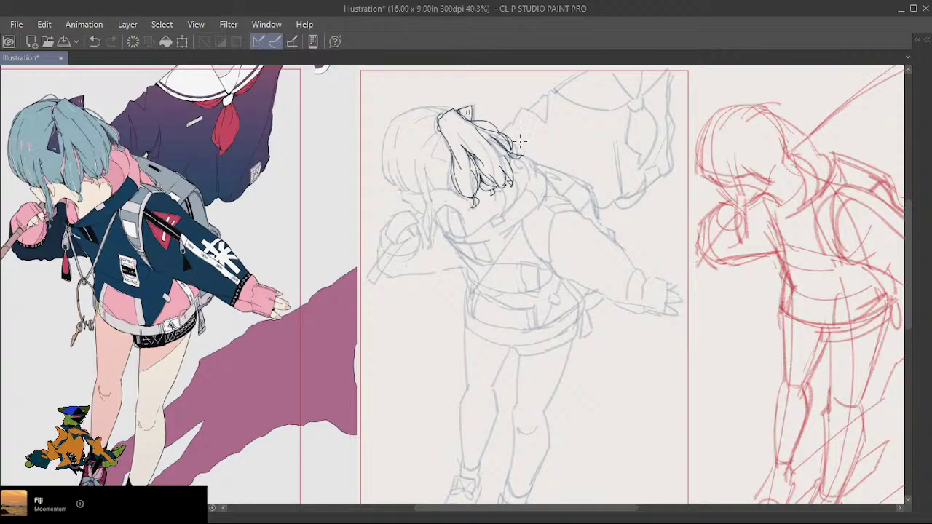
{"action": "key", "text": "ctrl+z"}
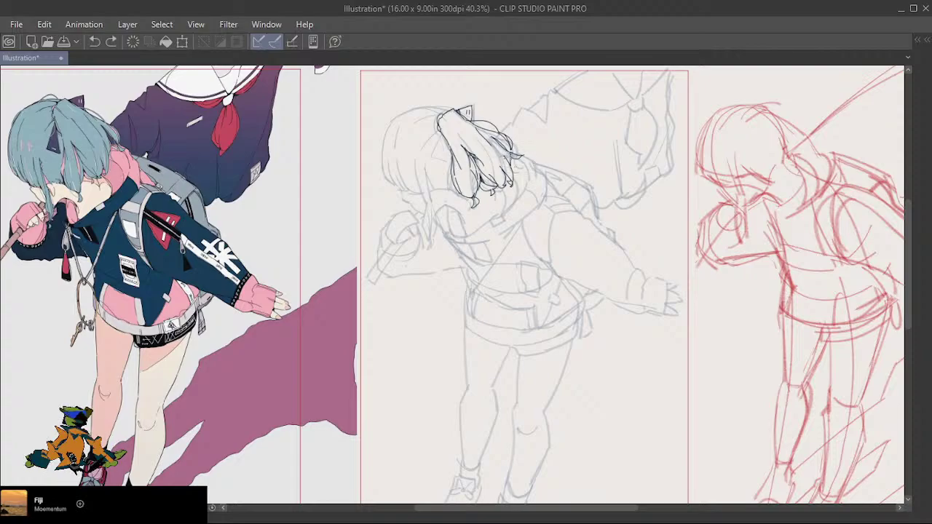
{"action": "key", "text": "ctrl+y"}
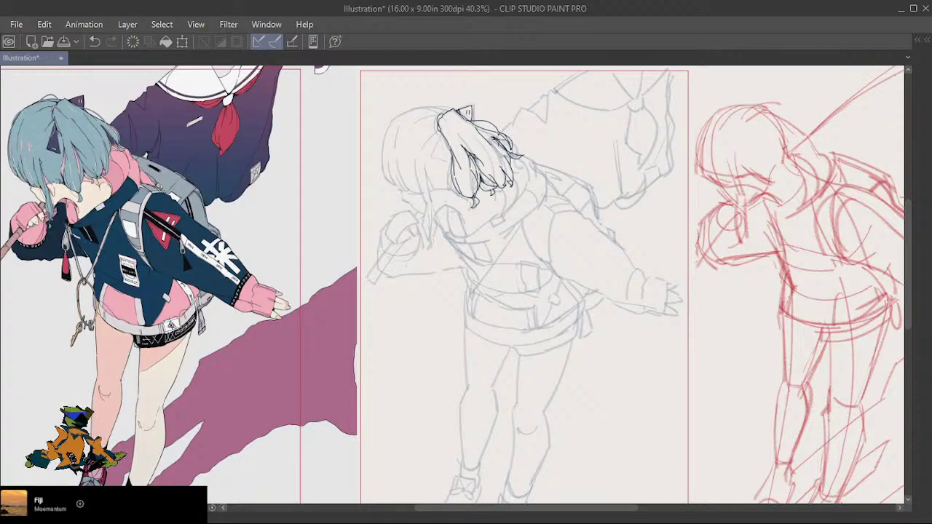
{"action": "key", "text": "ctrl+z"}
{"action": "left_click_drag", "start_coordinate": [517, 151], "coordinate": [508, 135]}
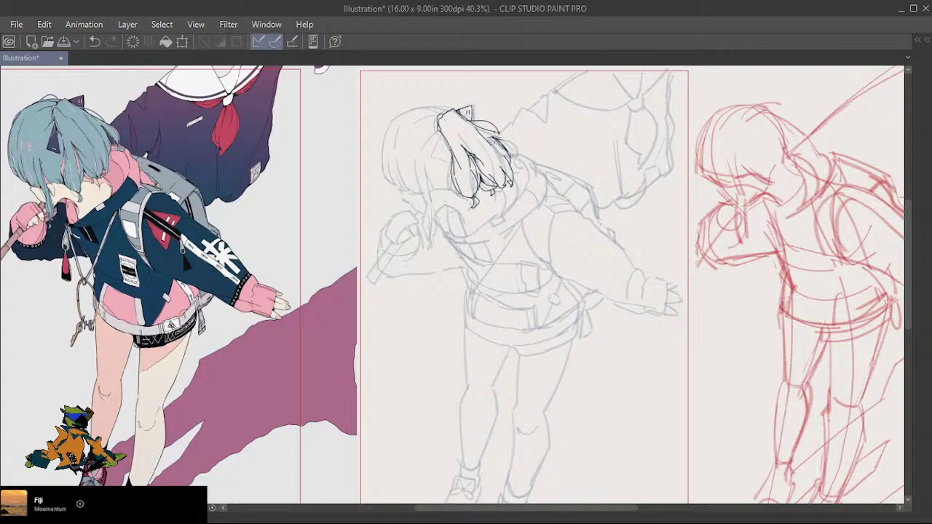
Ink the outer strand at the back of the head, curving down to a pointed tip beside the hood.
{"action": "key", "text": "ctrl+z"}
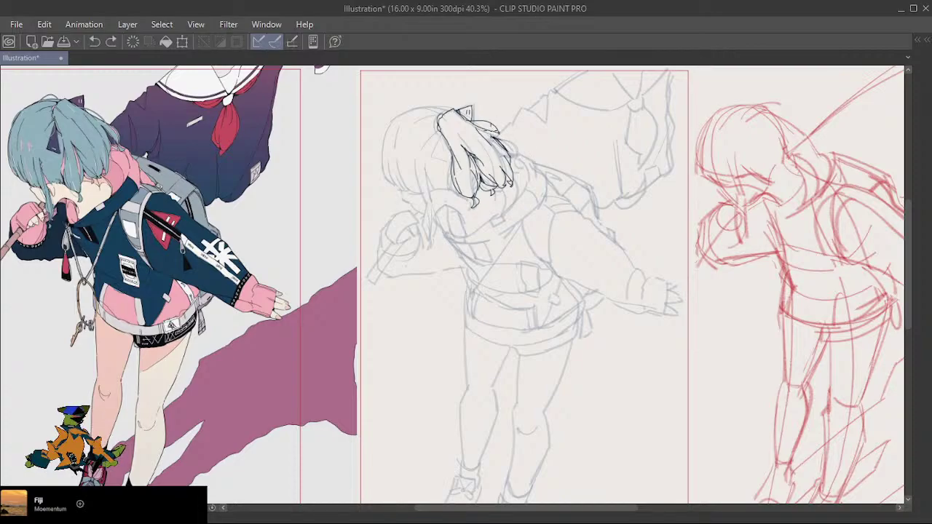
{"action": "key", "text": "ctrl+y"}
{"action": "key", "text": "ctrl+z"}
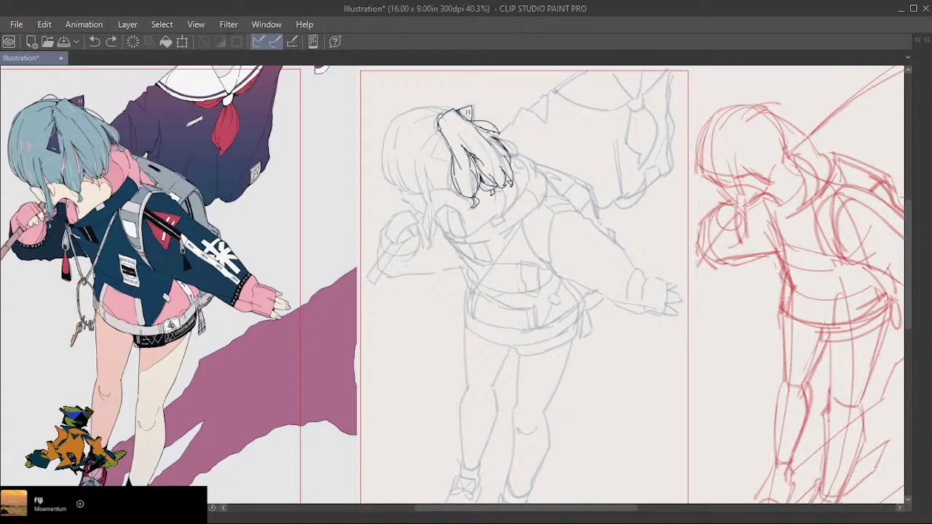
{"action": "key", "text": "ctrl+y"}
{"action": "key", "text": "ctrl+z"}
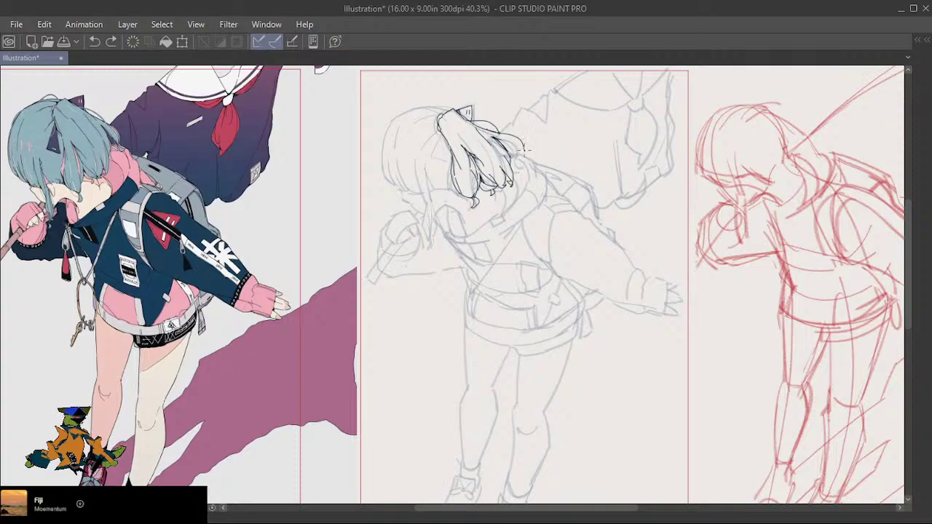
{"action": "key", "text": "ctrl+y"}
{"action": "key", "text": "ctrl+z"}
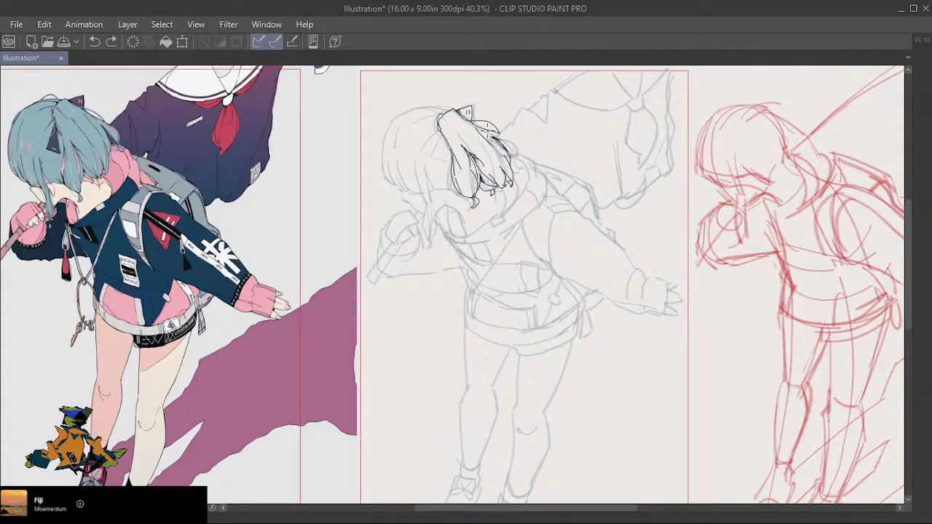
{"action": "key", "text": "ctrl+z"}
{"action": "key", "text": "ctrl+y"}
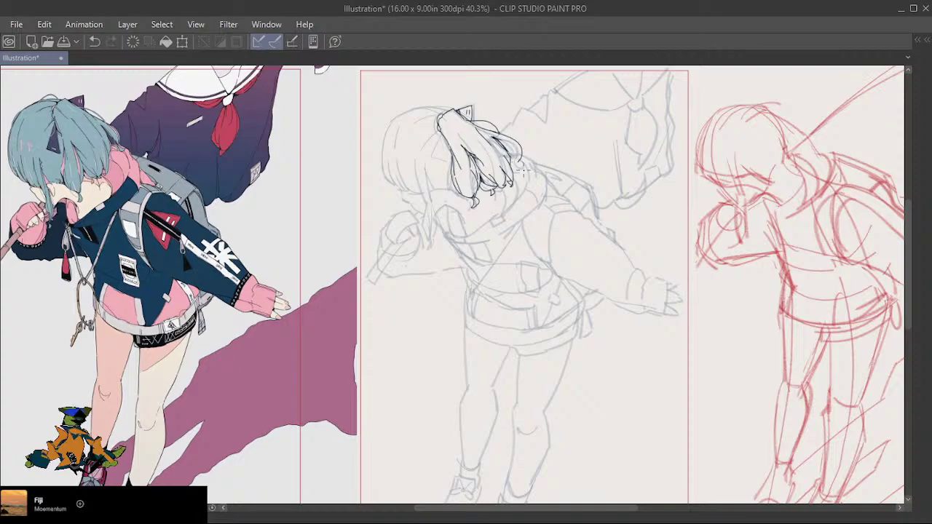
{"action": "key", "text": "ctrl+z"}
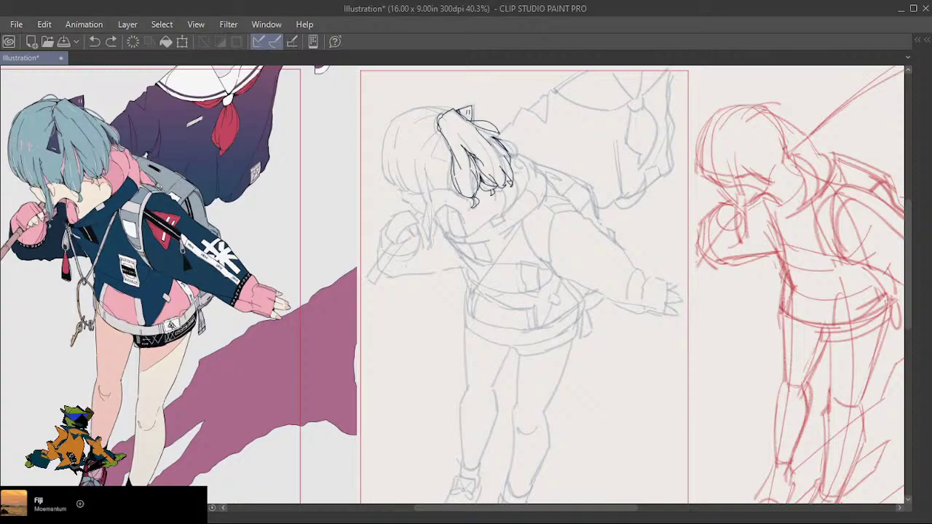
{"action": "key", "text": "ctrl+y"}
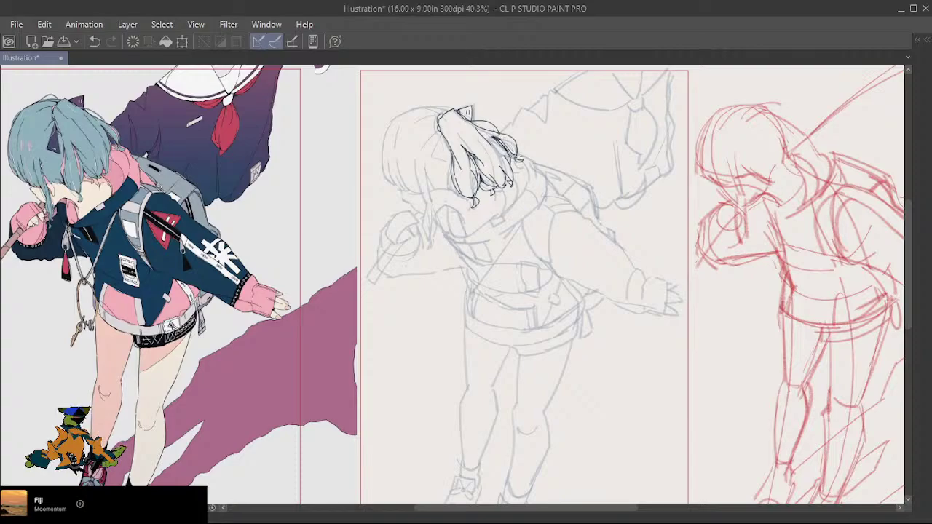
Refine the rearmost strand with short inner hair lines between the back of the head and its tip.
{"action": "key", "text": "ctrl+z"}
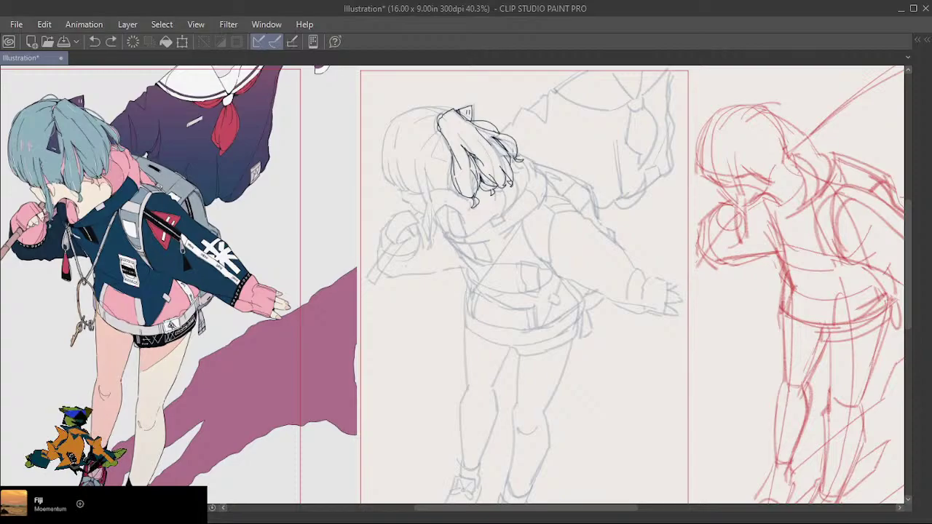
{"action": "key", "text": "ctrl+y"}
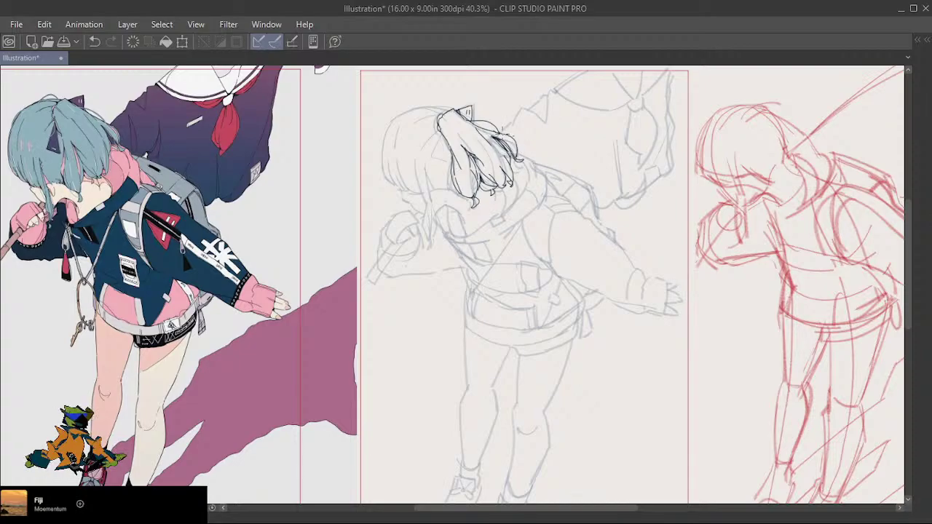
{"action": "key", "text": "ctrl+z"}
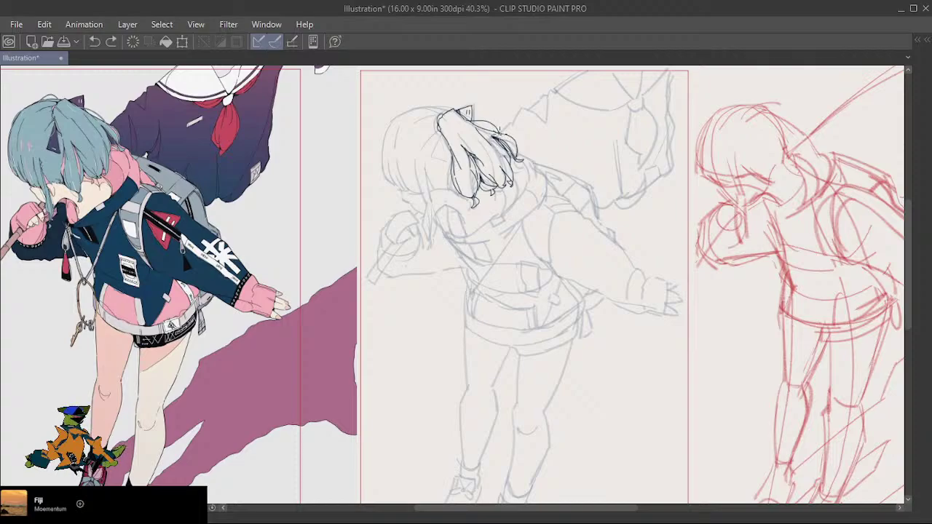
{"action": "key", "text": "ctrl+y"}
{"action": "key", "text": "ctrl+z"}
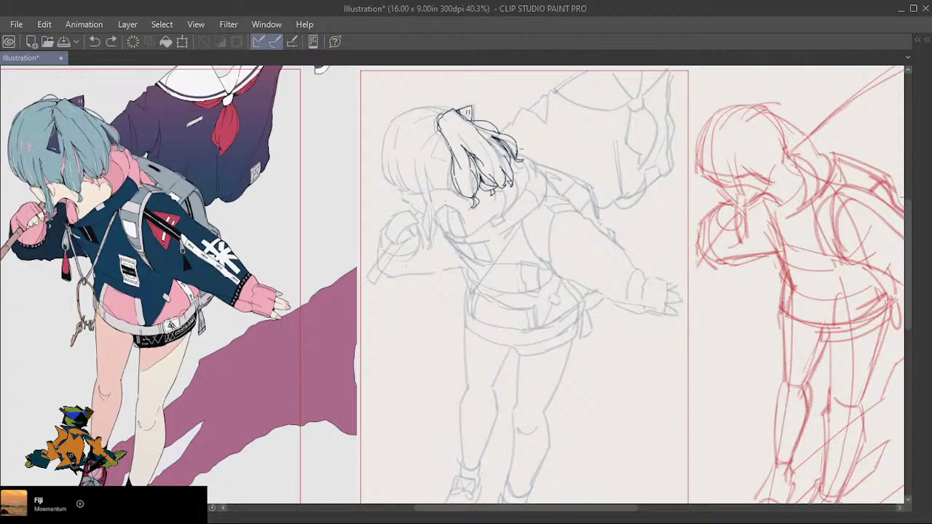
{"action": "key", "text": "ctrl+y"}
{"action": "key", "text": "ctrl+z"}
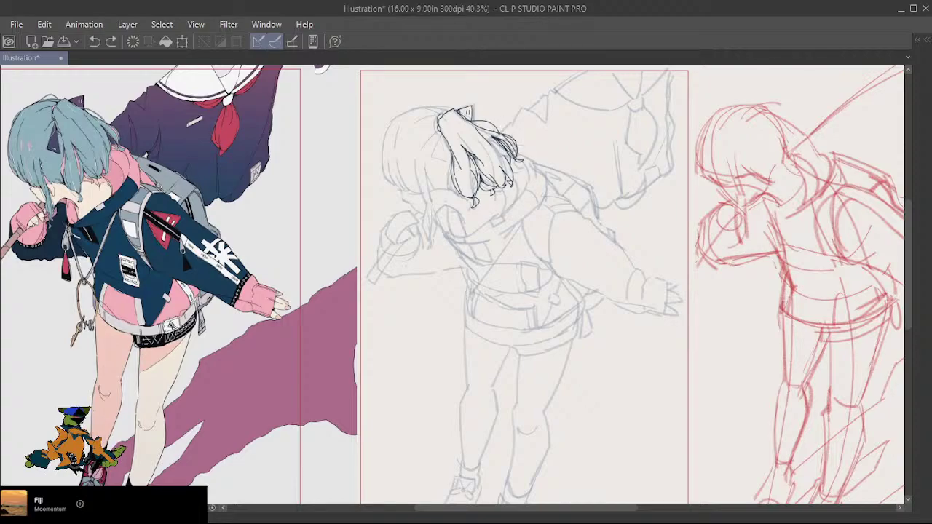
{"action": "key", "text": "ctrl+y"}
{"action": "key", "text": "ctrl+z"}
{"action": "left_click_drag", "start_coordinate": [513, 143], "coordinate": [518, 157]}
{"action": "key", "text": "ctrl+z"}
{"action": "key", "text": "ctrl+z"}
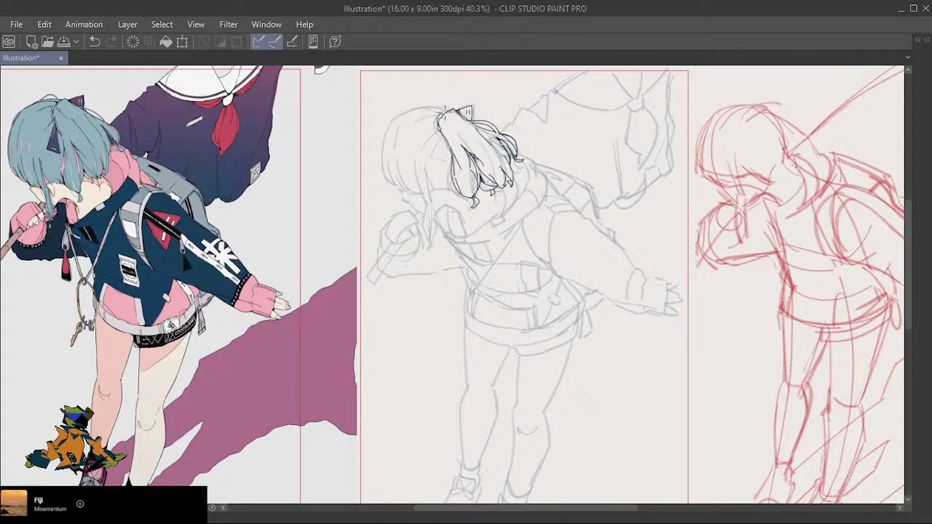
Ink the head's outline from the hair tie over the crown and down the front of the hair.
{"action": "left_click_drag", "start_coordinate": [447, 112], "coordinate": [421, 109]}
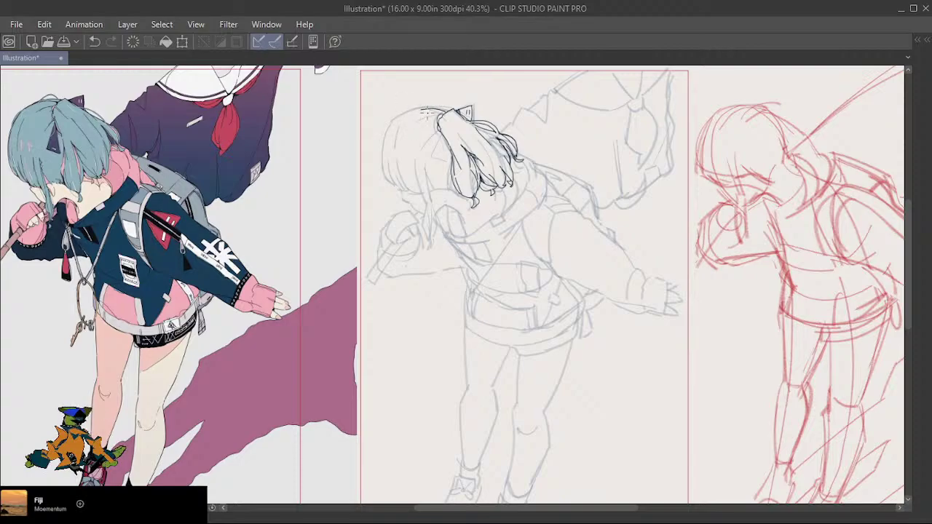
{"action": "key", "text": "ctrl+z"}
{"action": "mouse_move", "coordinate": [445, 111]}
{"action": "left_mouse_down"}
{"action": "mouse_move", "coordinate": [396, 114]}
{"action": "mouse_move", "coordinate": [391, 145]}
{"action": "mouse_move", "coordinate": [392, 119]}
{"action": "mouse_move", "coordinate": [382, 179]}
{"action": "mouse_move", "coordinate": [377, 158]}
{"action": "mouse_move", "coordinate": [385, 187]}
{"action": "mouse_move", "coordinate": [381, 155]}
{"action": "mouse_move", "coordinate": [386, 183]}
{"action": "left_mouse_up"}
{"action": "key", "text": "ctrl+z"}
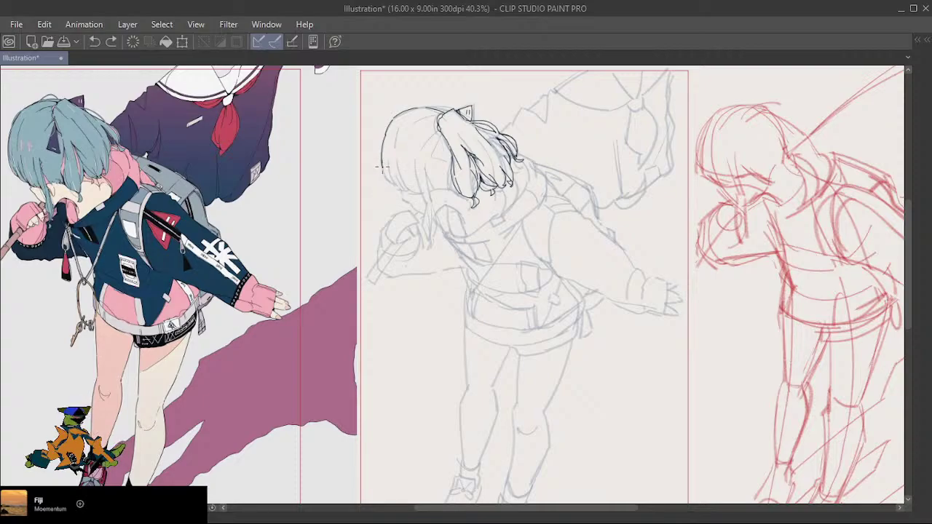
Ink the lower ends of the fringe as separate pointed strands along the forehead.
{"action": "left_click_drag", "start_coordinate": [382, 167], "coordinate": [391, 187]}
{"action": "key", "text": "ctrl+z"}
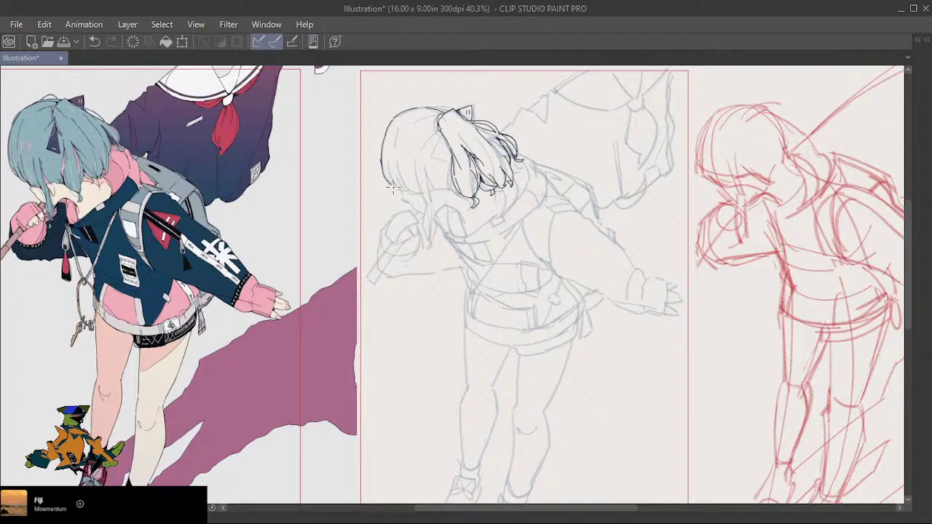
{"action": "left_click_drag", "start_coordinate": [388, 155], "coordinate": [397, 188]}
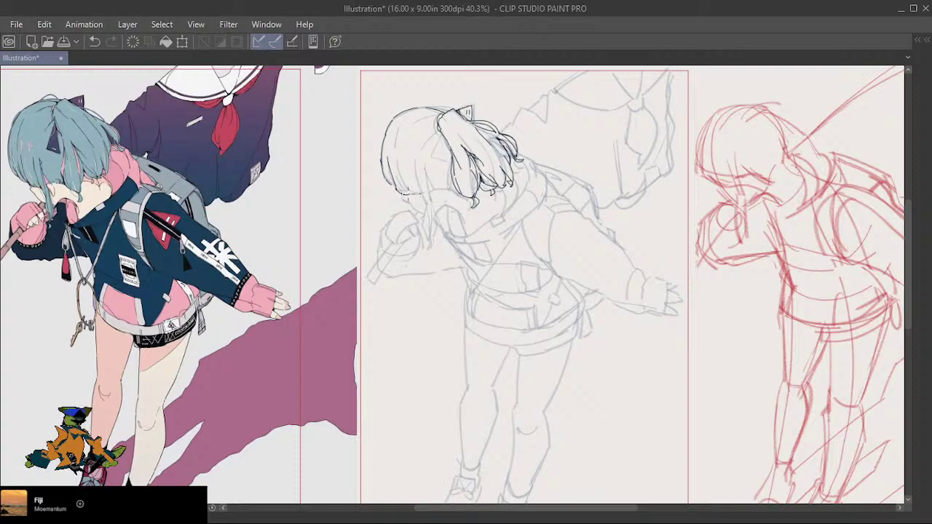
{"action": "left_click_drag", "start_coordinate": [397, 169], "coordinate": [410, 195]}
{"action": "left_click_drag", "start_coordinate": [414, 162], "coordinate": [418, 187]}
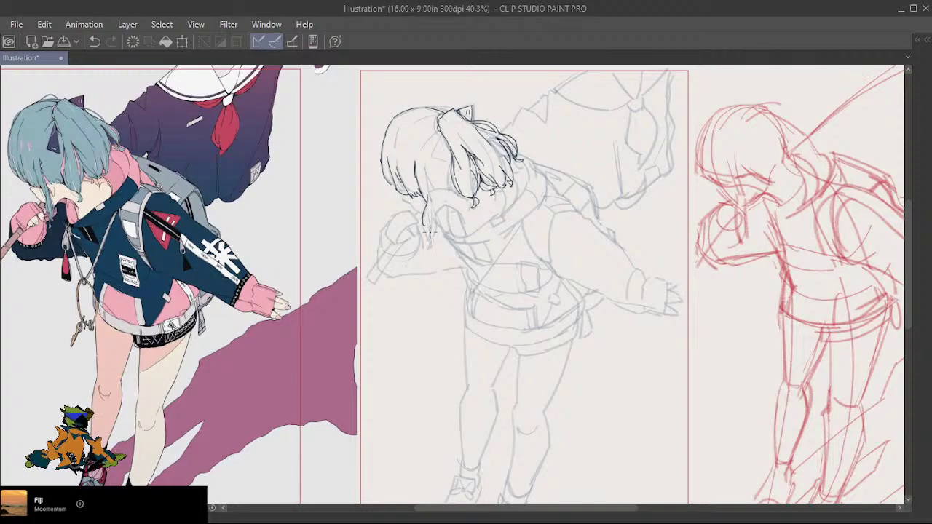
Ink the front edge of the long lock hanging below the fringe and the hair line leading into it.
{"action": "key", "text": "ctrl+z"}
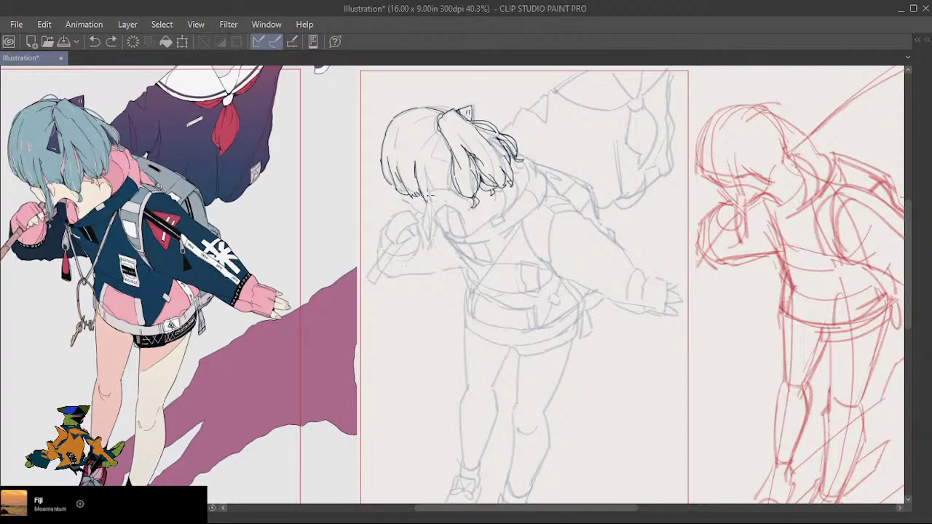
{"action": "left_click_drag", "start_coordinate": [430, 195], "coordinate": [429, 233]}
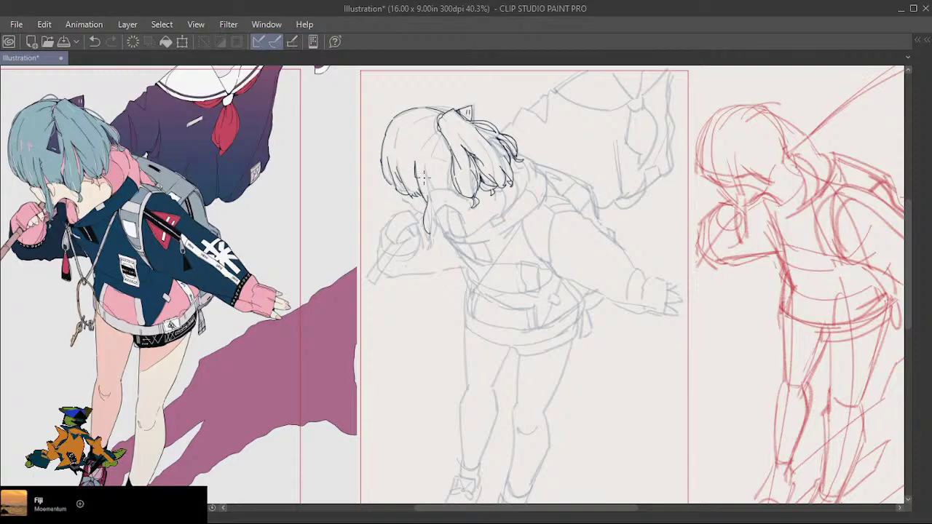
{"action": "left_click_drag", "start_coordinate": [421, 161], "coordinate": [426, 184]}
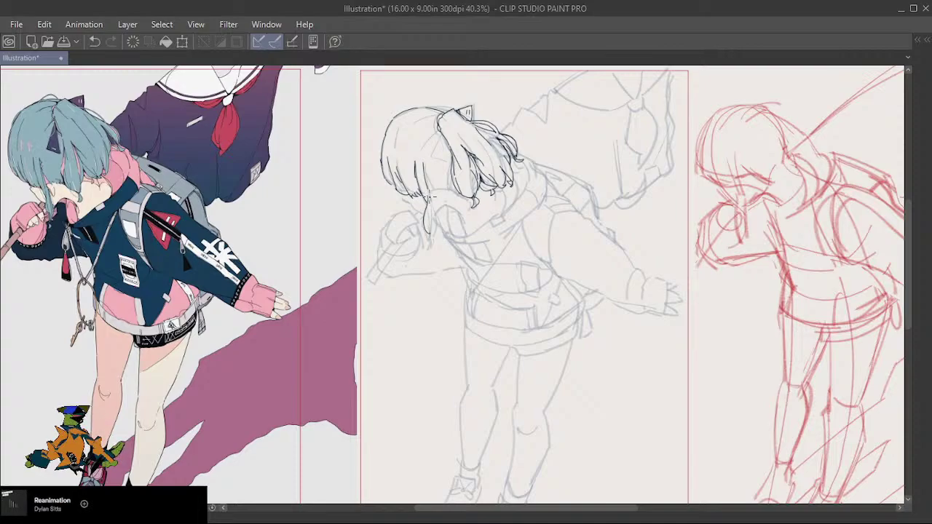
{"action": "key", "text": "ctrl+z"}
{"action": "left_click_drag", "start_coordinate": [423, 162], "coordinate": [426, 189]}
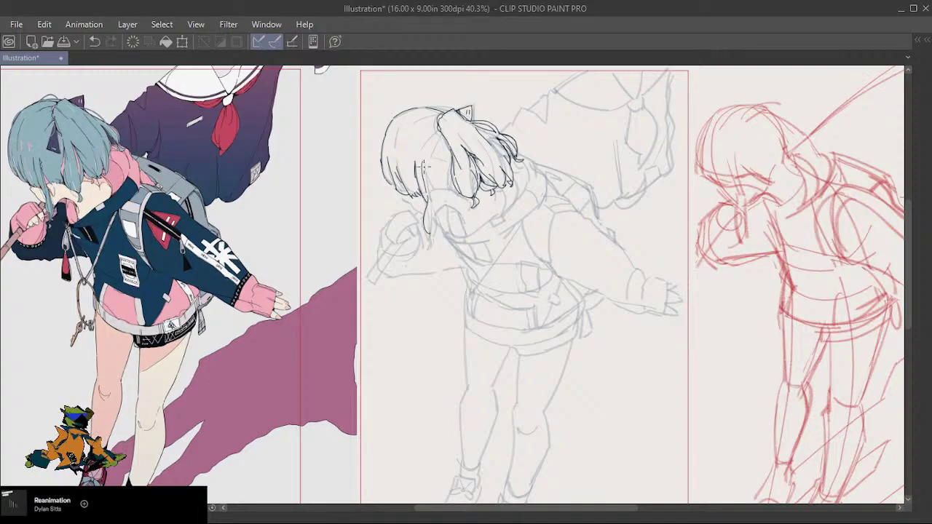
{"action": "key", "text": "ctrl+z"}
{"action": "key", "text": "ctrl+y"}
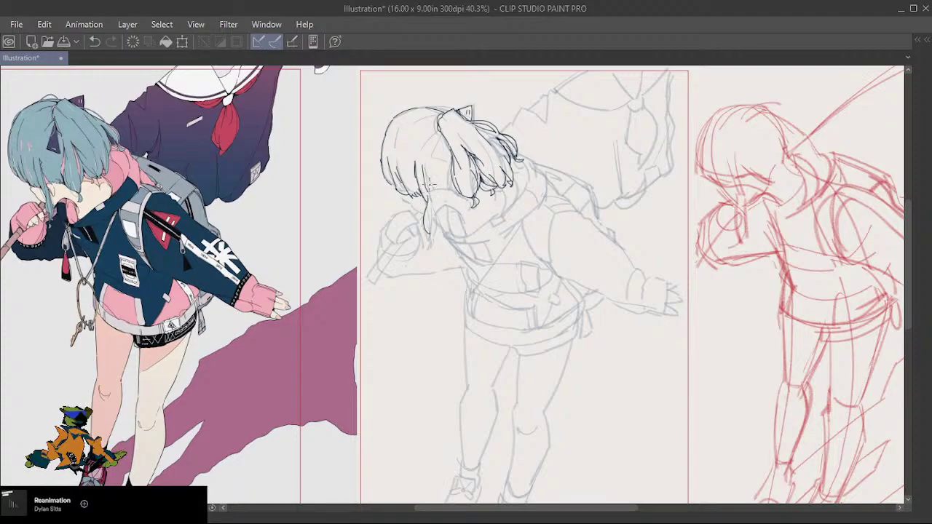
Ink the back edge of the long front lock, closing it in a pointed tip below the face.
{"action": "left_click_drag", "start_coordinate": [425, 167], "coordinate": [434, 226]}
{"action": "key", "text": "ctrl+z"}
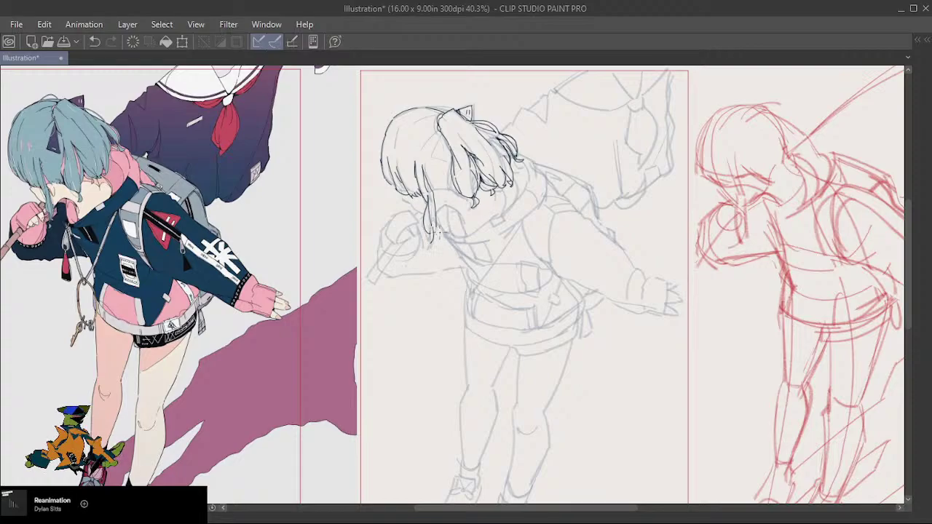
{"action": "left_click_drag", "start_coordinate": [437, 200], "coordinate": [434, 243]}
{"action": "key", "text": "ctrl+z"}
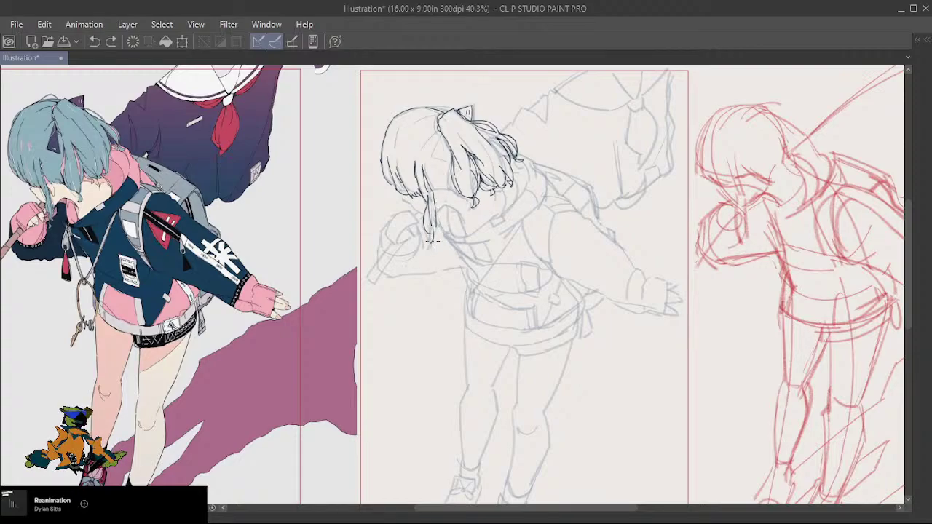
{"action": "key", "text": "ctrl+y"}
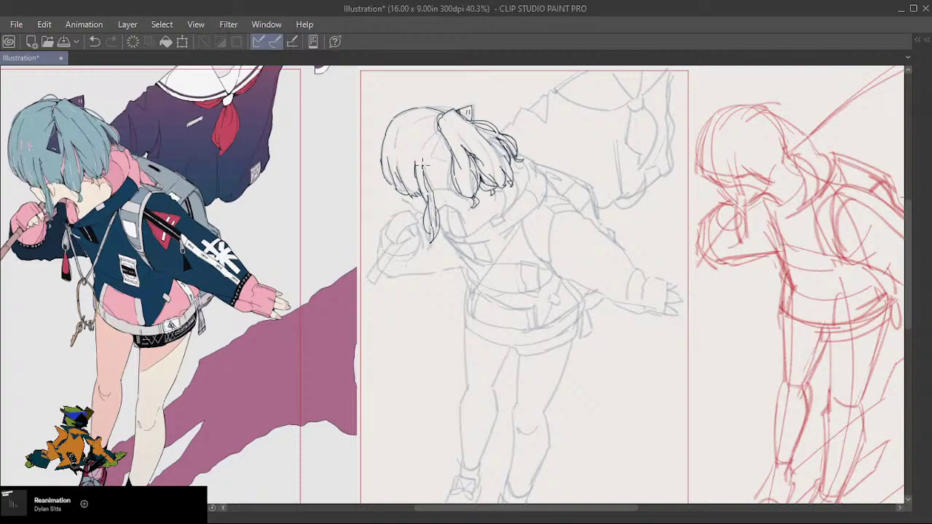
Add short strand lines at the root of the long lock and a small strand beside it.
{"action": "left_click_drag", "start_coordinate": [423, 165], "coordinate": [428, 188]}
{"action": "key", "text": "ctrl+z"}
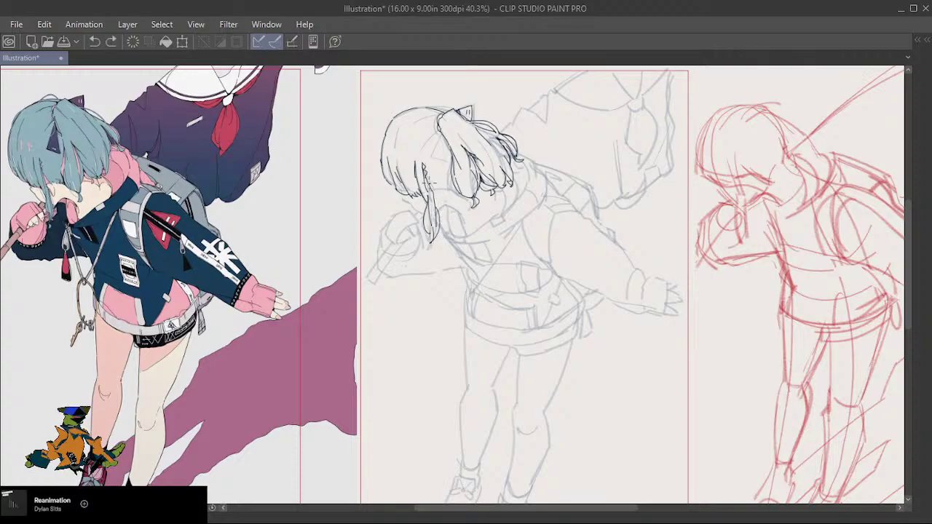
{"action": "left_click_drag", "start_coordinate": [430, 188], "coordinate": [434, 187]}
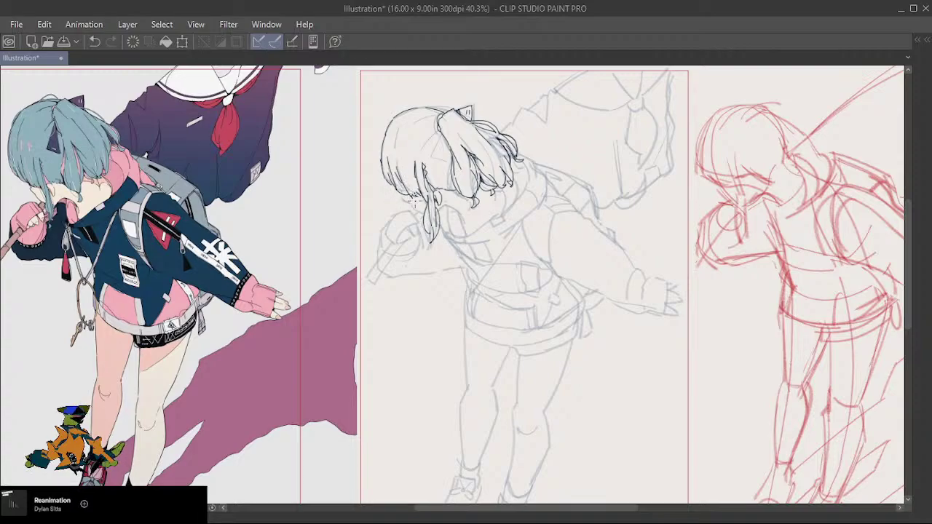
Add inner hair lines to the fringe and front of the head, plus raised flyaway lines at the crown beside the hair tie.
{"action": "left_click_drag", "start_coordinate": [405, 158], "coordinate": [414, 194]}
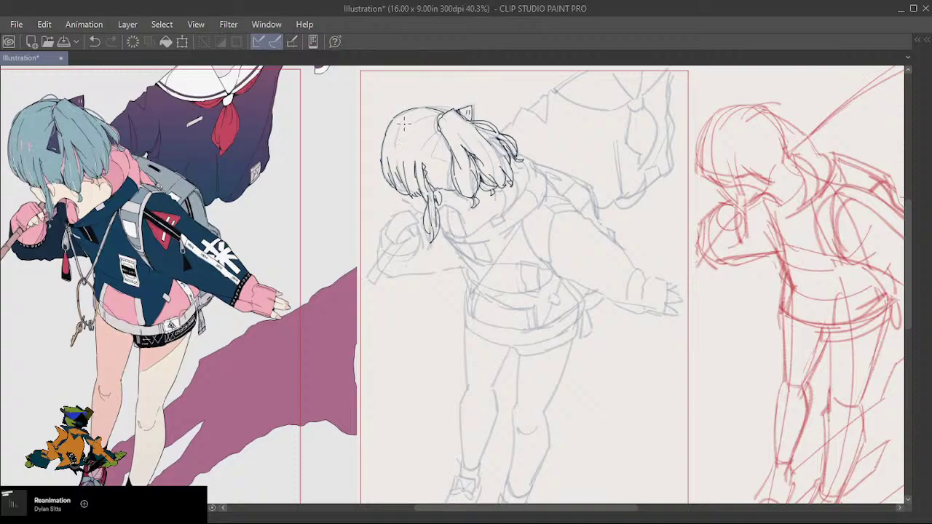
{"action": "left_click_drag", "start_coordinate": [405, 124], "coordinate": [393, 149]}
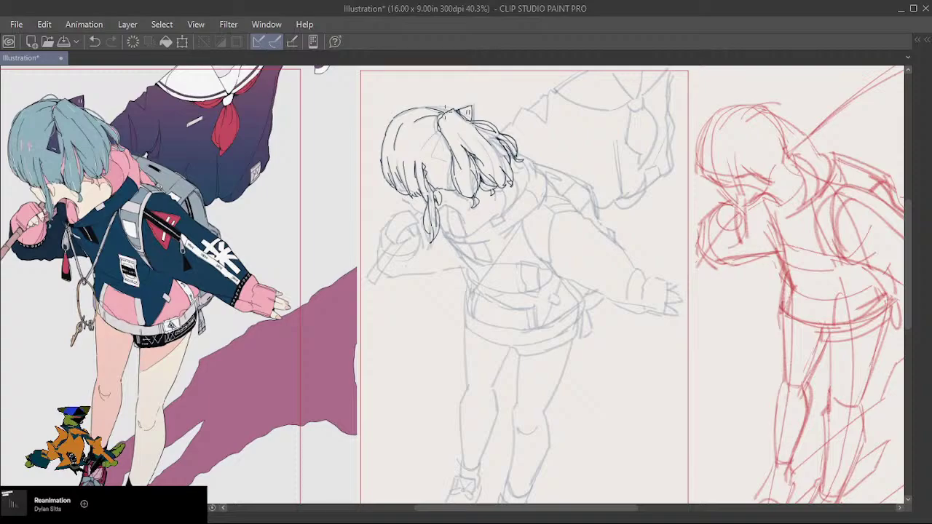
{"action": "left_click_drag", "start_coordinate": [450, 109], "coordinate": [414, 108]}
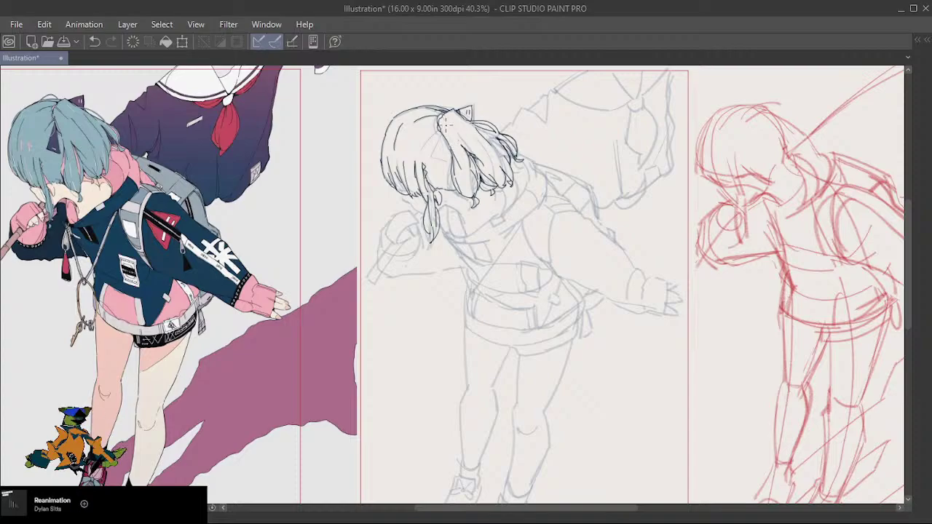
{"action": "mouse_move", "coordinate": [426, 106]}
{"action": "left_mouse_down"}
{"action": "mouse_move", "coordinate": [443, 97]}
{"action": "mouse_move", "coordinate": [447, 106]}
{"action": "left_mouse_up"}
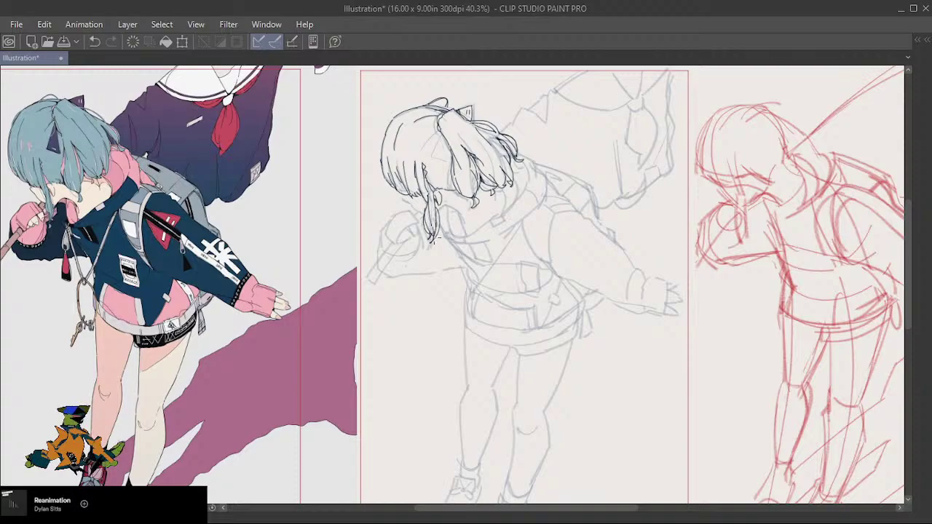
Rework the tip and inner lines of the long lock hanging in front of the face.
{"action": "key", "text": "ctrl+z"}
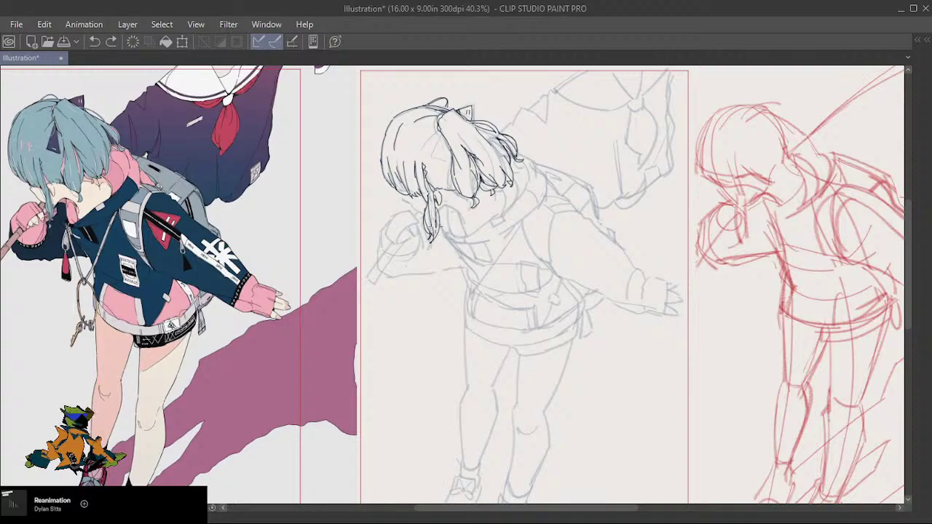
{"action": "left_click_drag", "start_coordinate": [435, 224], "coordinate": [430, 242]}
{"action": "key", "text": "ctrl+z"}
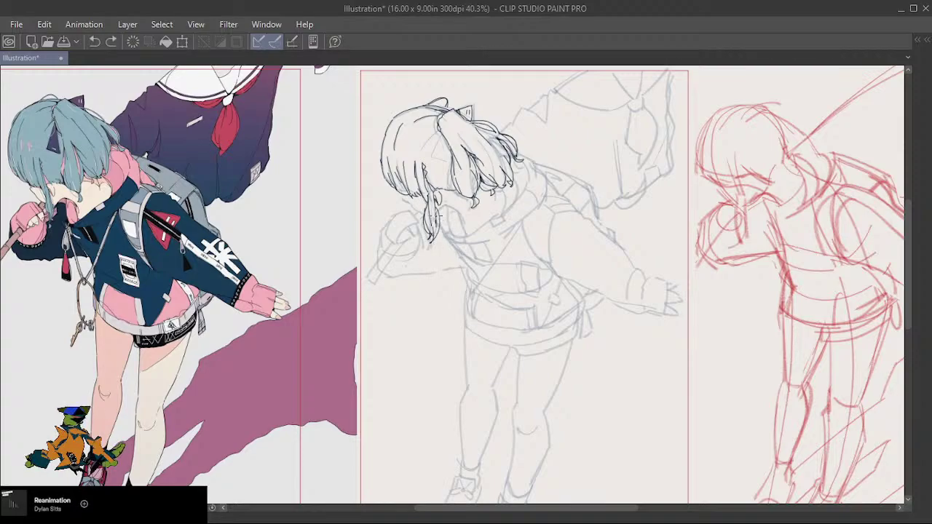
{"action": "key", "text": "ctrl+y"}
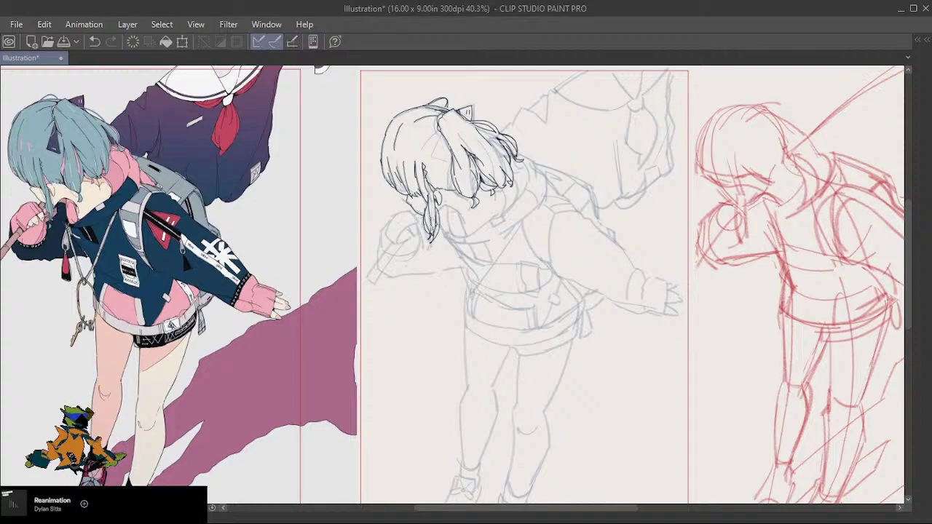
{"action": "key", "text": "ctrl+z"}
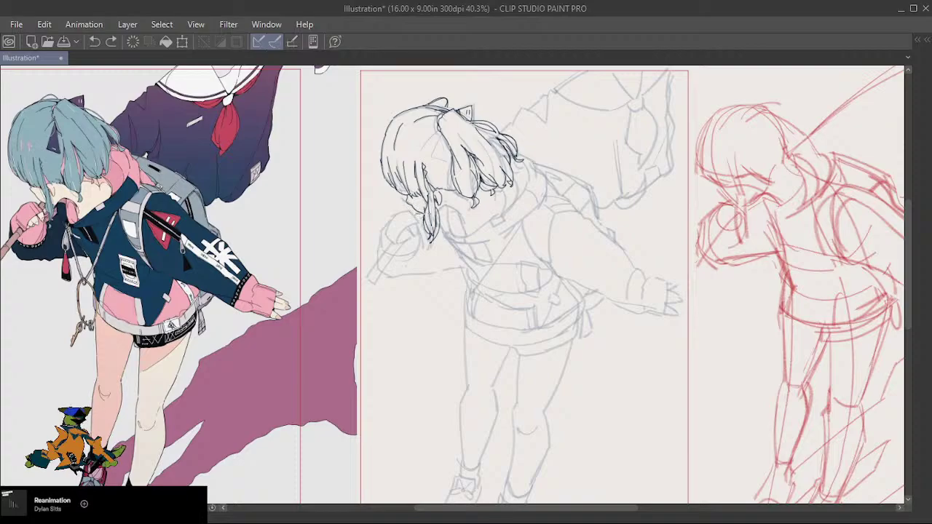
{"action": "left_click_drag", "start_coordinate": [427, 210], "coordinate": [428, 222]}
{"action": "key", "text": "ctrl+z"}
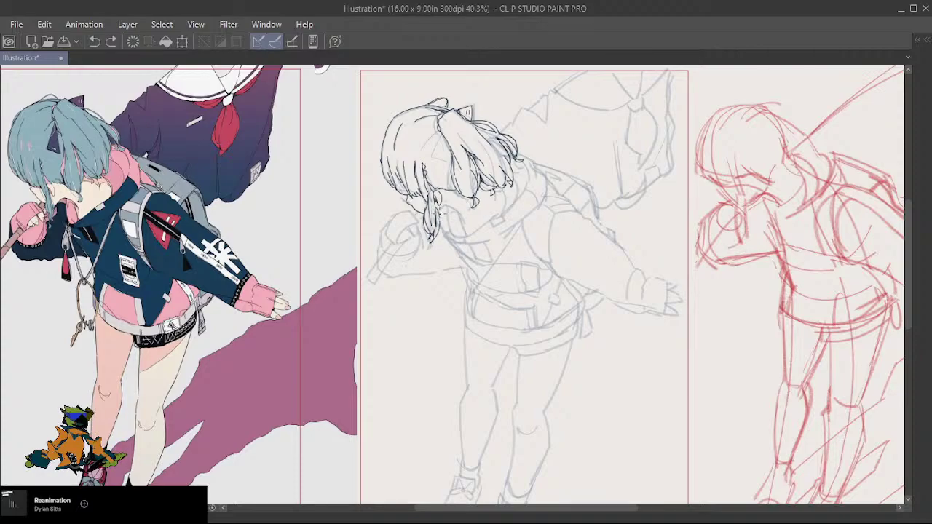
{"action": "left_click_drag", "start_coordinate": [440, 217], "coordinate": [460, 209]}
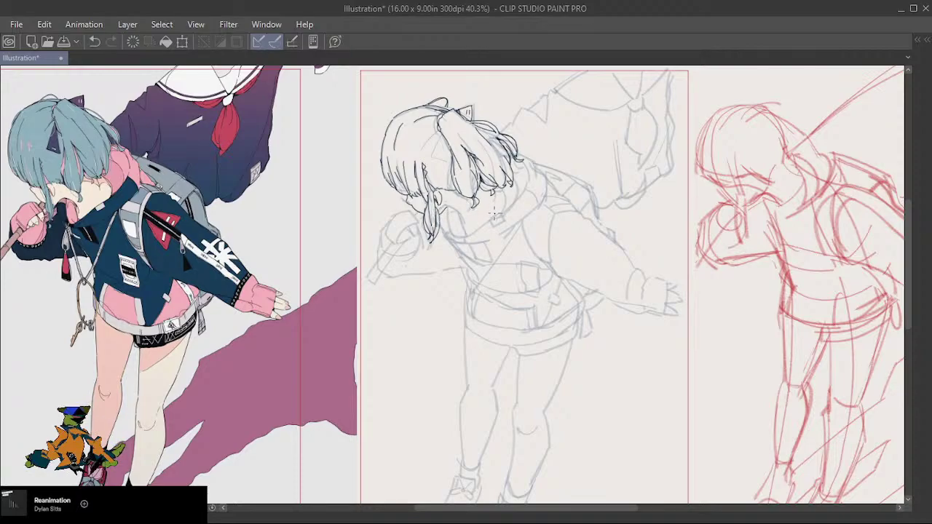
{"action": "key", "text": "ctrl+z"}
{"action": "key", "text": "ctrl+z"}
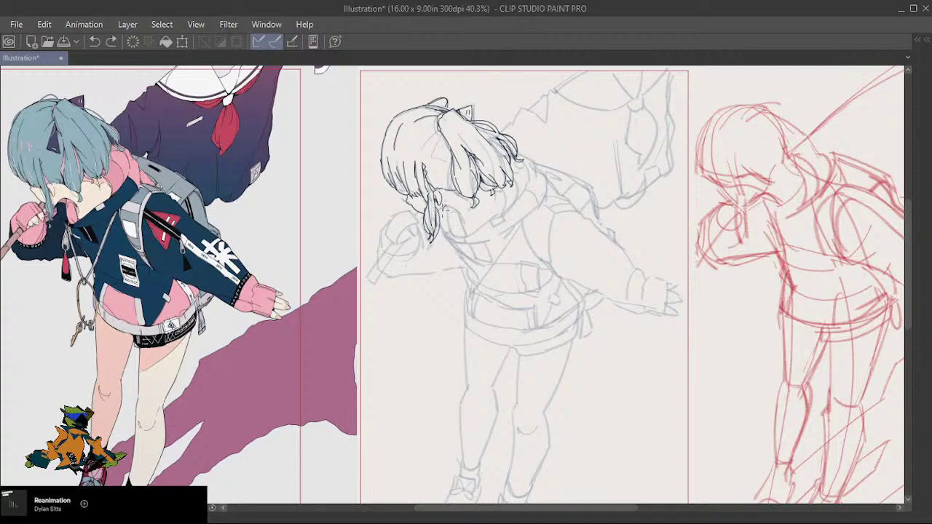
Ink the looping inner edge of the collar opening below the face, beside the long front lock, with its lower rim.
{"action": "mouse_move", "coordinate": [446, 204]}
{"action": "left_mouse_down"}
{"action": "mouse_move", "coordinate": [439, 220]}
{"action": "mouse_move", "coordinate": [442, 204]}
{"action": "mouse_move", "coordinate": [461, 229]}
{"action": "left_mouse_up"}
{"action": "key", "text": "ctrl+z"}
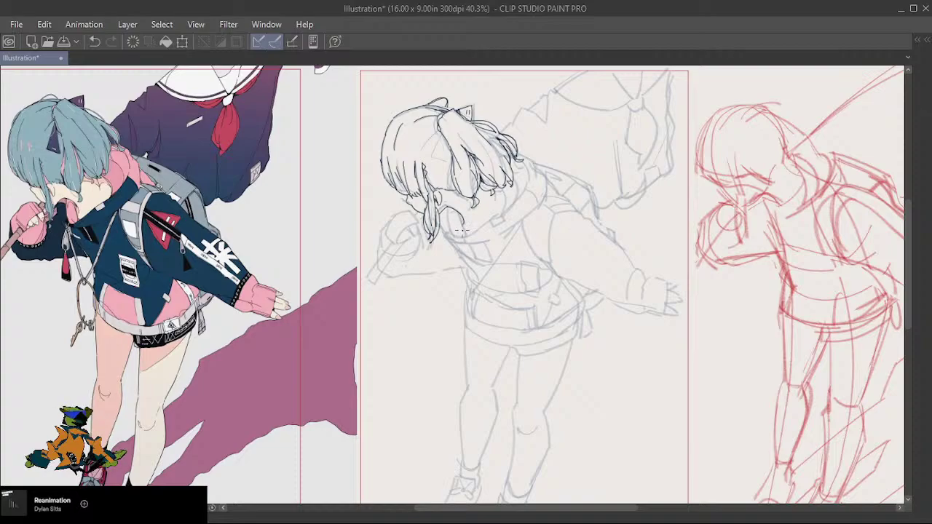
{"action": "key", "text": "ctrl+z"}
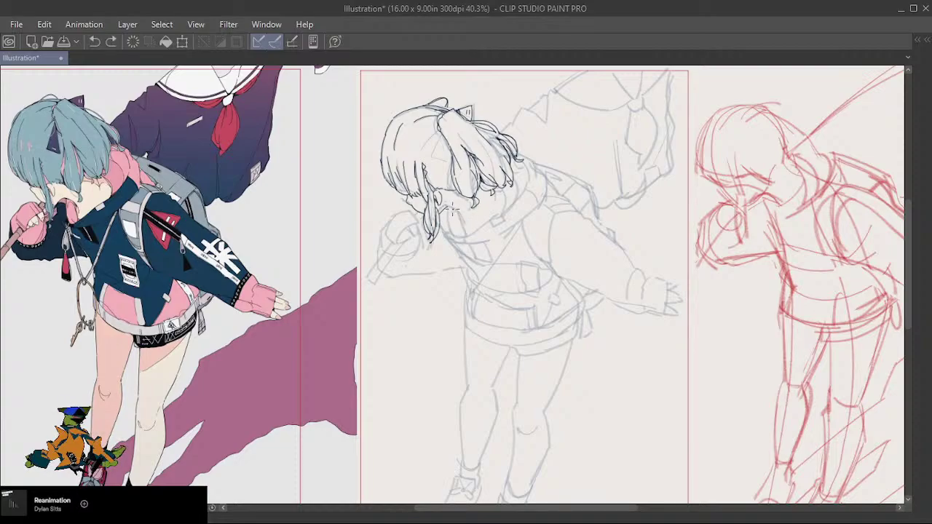
{"action": "left_click_drag", "start_coordinate": [447, 206], "coordinate": [466, 230]}
{"action": "key", "text": "ctrl+z"}
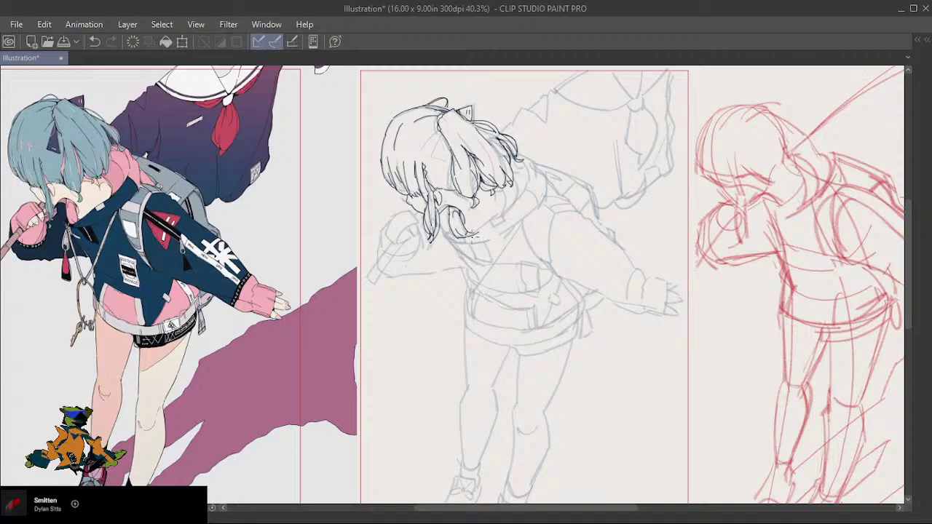
{"action": "key", "text": "ctrl+z"}
{"action": "left_click_drag", "start_coordinate": [459, 235], "coordinate": [477, 232]}
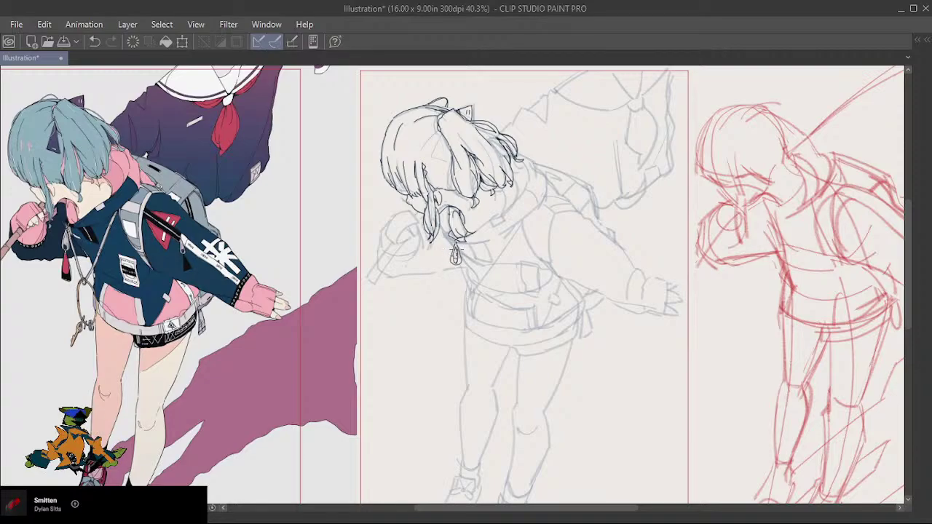
Ink the small teardrop-shaped zipper pull hanging from the front of the collar.
{"action": "key", "text": "ctrl+z"}
{"action": "left_click_drag", "start_coordinate": [455, 260], "coordinate": [457, 251]}
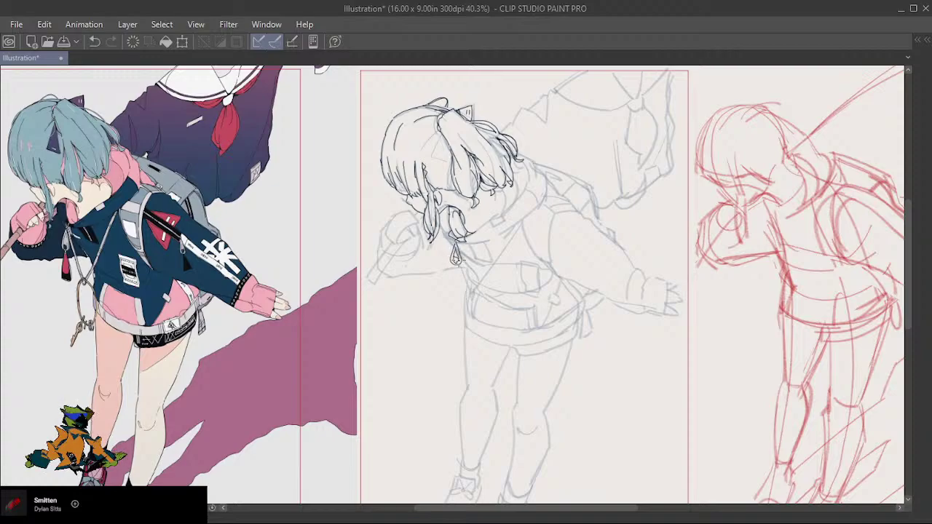
{"action": "key", "text": "ctrl+z"}
{"action": "left_click_drag", "start_coordinate": [452, 259], "coordinate": [459, 261]}
Ink the front collar edge running back from the zipper, with a small rectangular tag at its end.
{"action": "mouse_move", "coordinate": [458, 241]}
{"action": "left_mouse_down"}
{"action": "mouse_move", "coordinate": [495, 240]}
{"action": "mouse_move", "coordinate": [481, 227]}
{"action": "mouse_move", "coordinate": [498, 220]}
{"action": "left_mouse_up"}
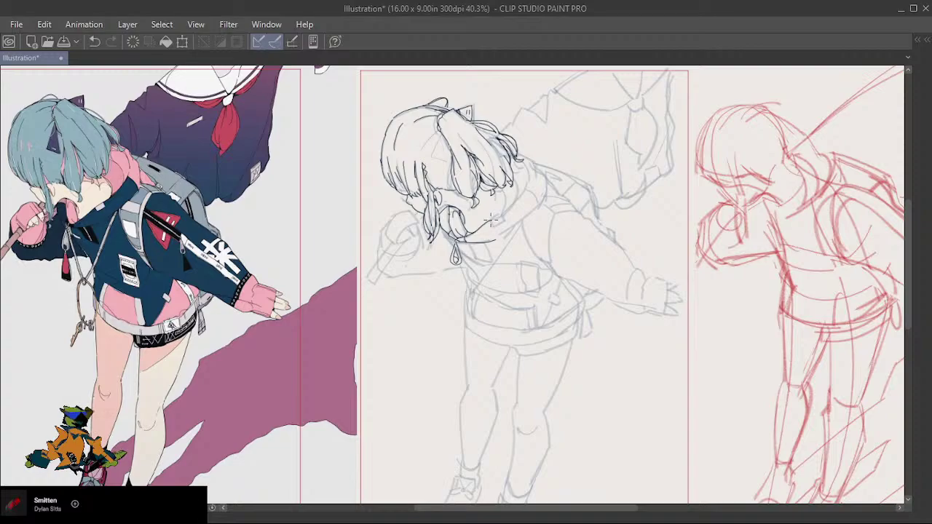
{"action": "left_click_drag", "start_coordinate": [489, 223], "coordinate": [516, 203]}
{"action": "key", "text": "ctrl+z"}
{"action": "left_click_drag", "start_coordinate": [493, 220], "coordinate": [504, 220]}
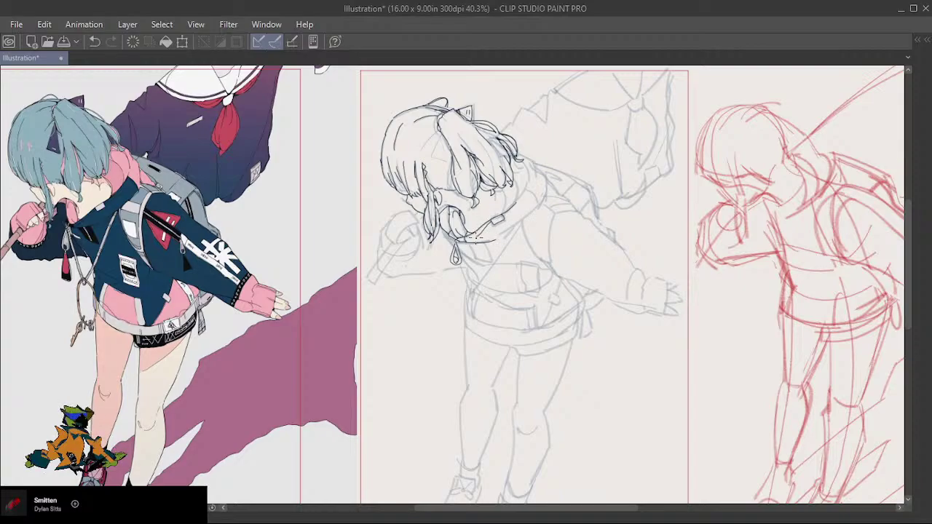
{"action": "key", "text": "ctrl+z"}
{"action": "left_click_drag", "start_coordinate": [461, 239], "coordinate": [492, 222]}
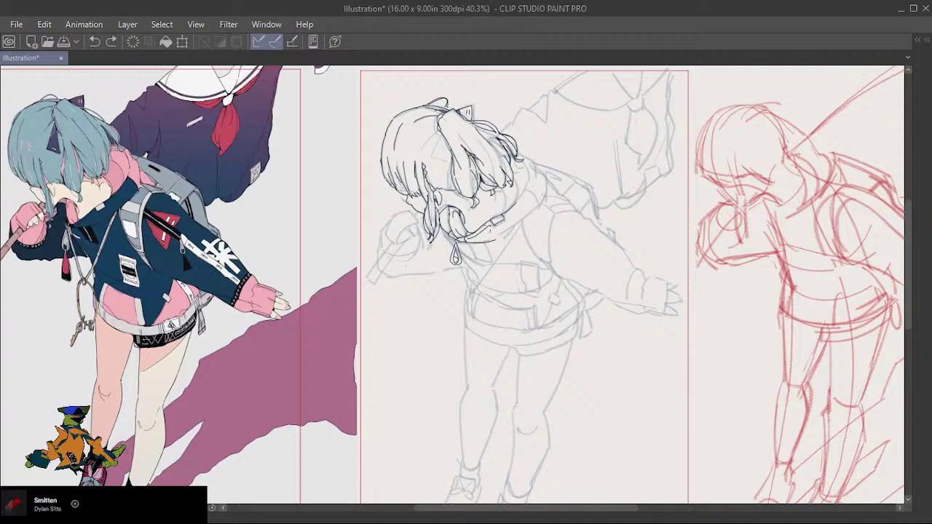
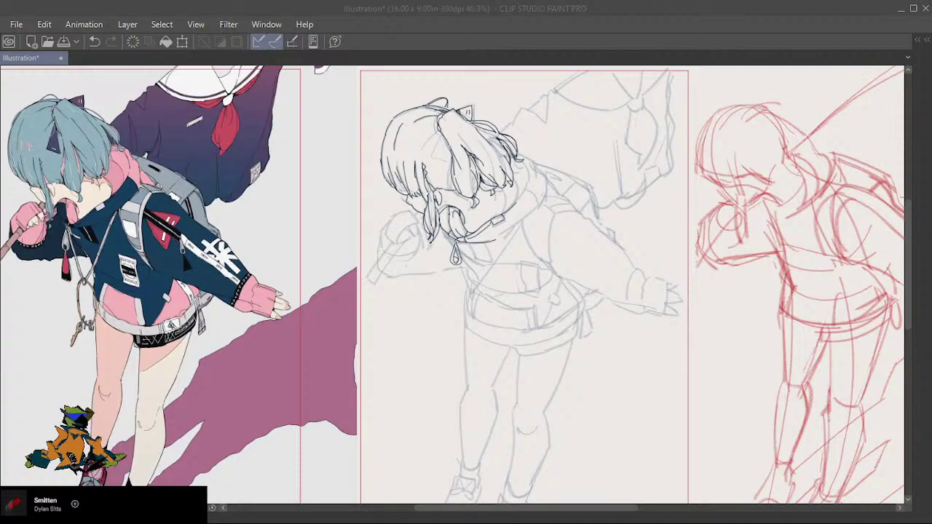
{"action": "left_click", "coordinate": [570, 137]}
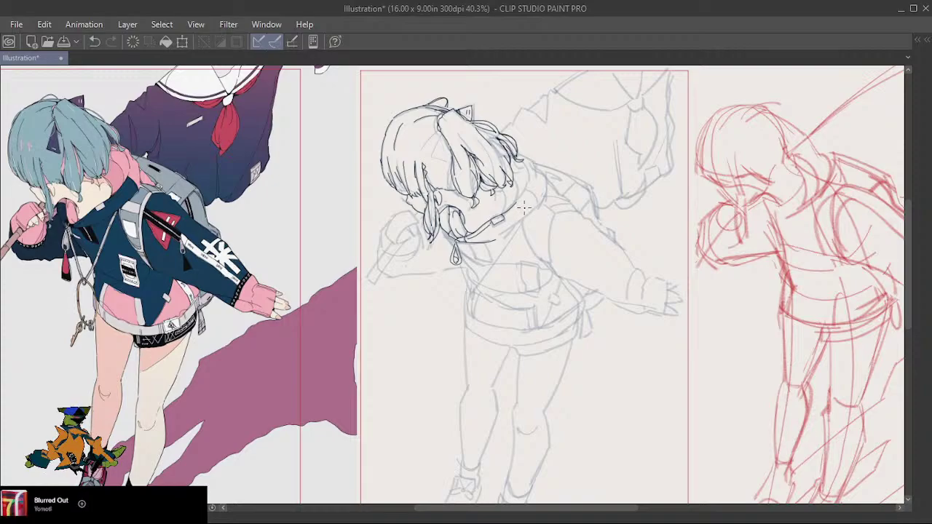
{"action": "key", "text": "Tab"}
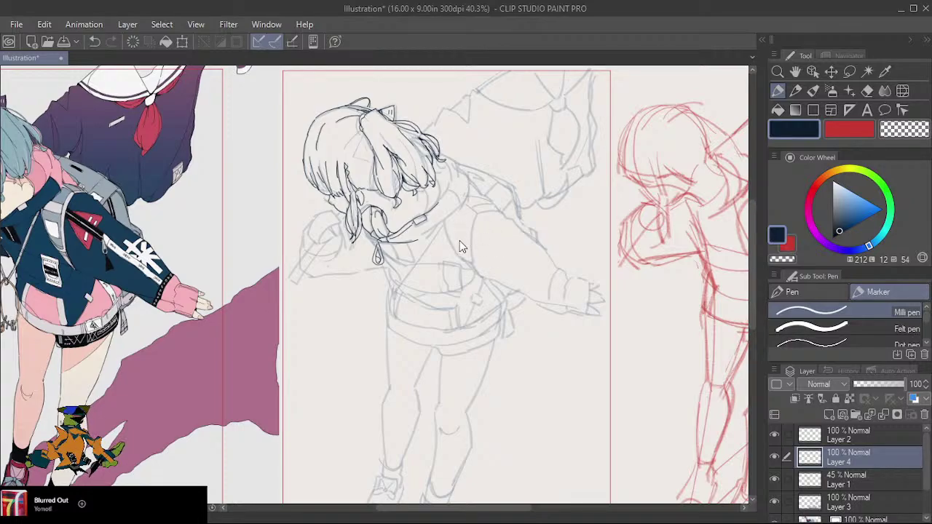
{"action": "left_click", "coordinate": [912, 277]}
{"action": "left_click", "coordinate": [831, 276]}
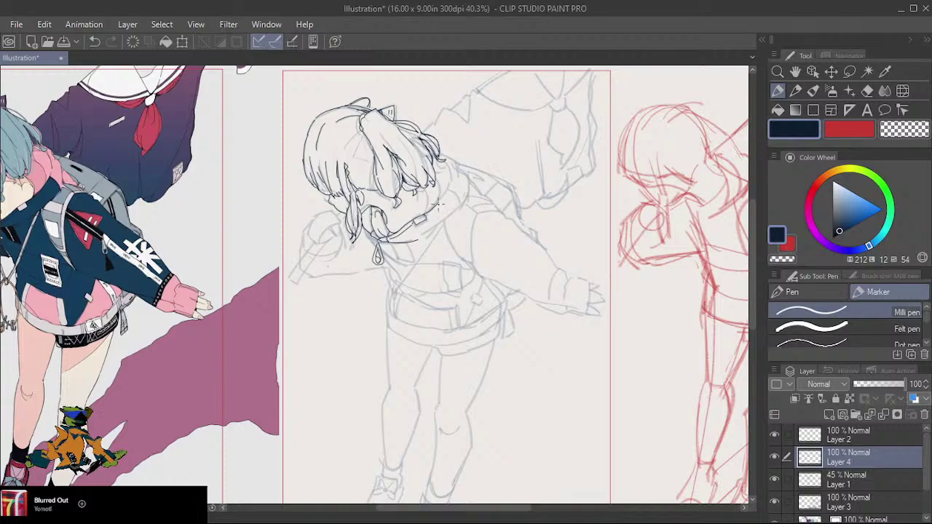
{"action": "left_click_drag", "start_coordinate": [445, 212], "coordinate": [506, 241]}
{"action": "key", "text": "Tab"}
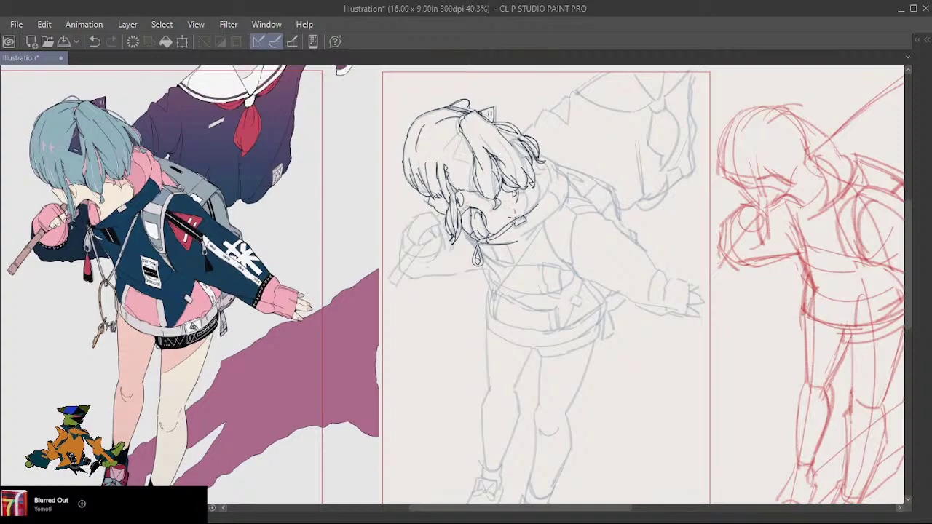
Ink the collar edge curving from the small tag up to the back of the hair, with short lines beneath the hair tips.
{"action": "key", "text": "ctrl+z"}
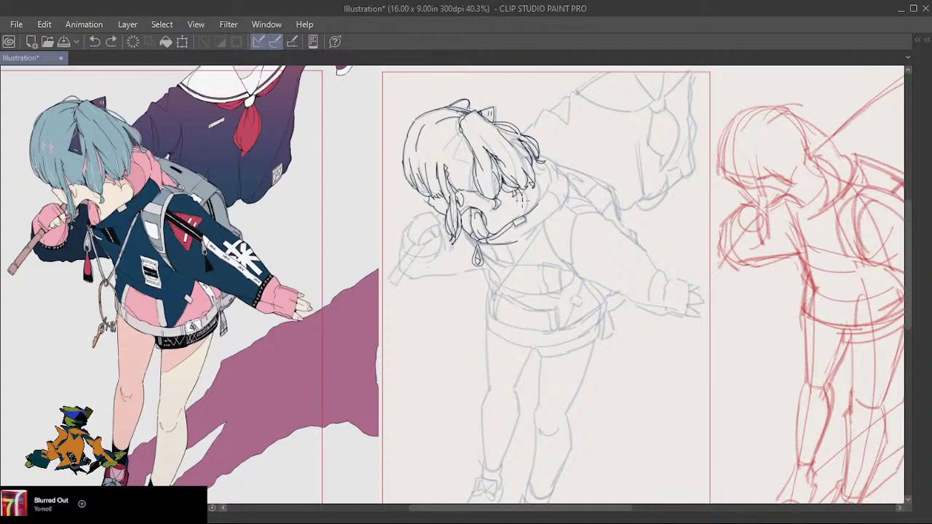
{"action": "left_click_drag", "start_coordinate": [521, 222], "coordinate": [532, 214]}
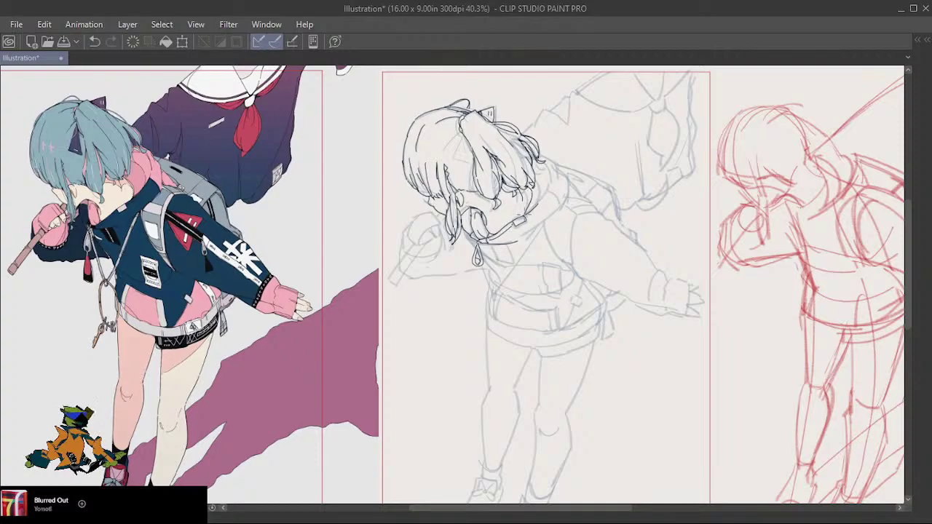
{"action": "key", "text": "ctrl+z"}
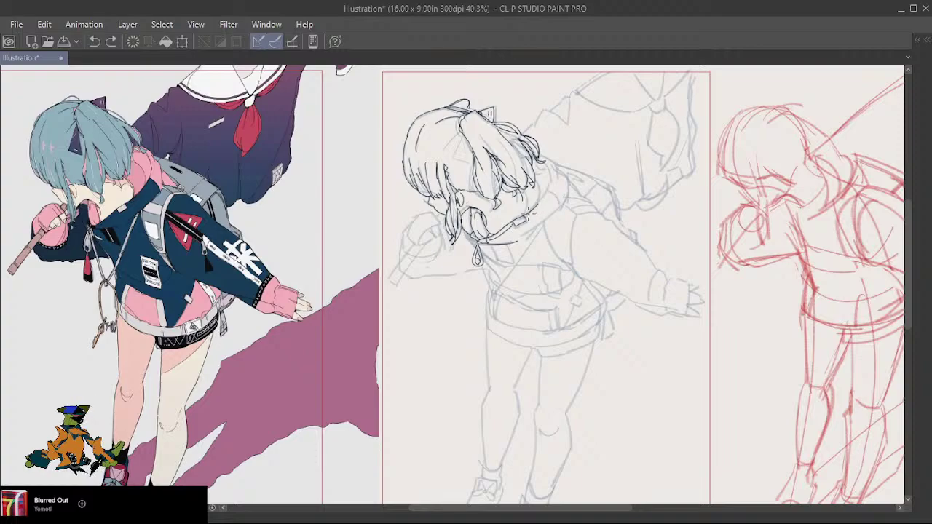
{"action": "left_click_drag", "start_coordinate": [532, 186], "coordinate": [530, 195]}
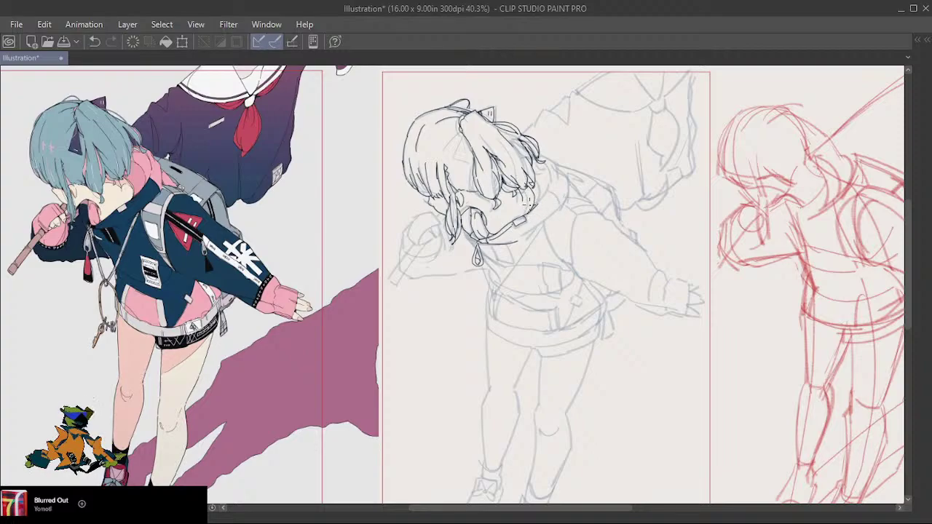
{"action": "key", "text": "ctrl+z"}
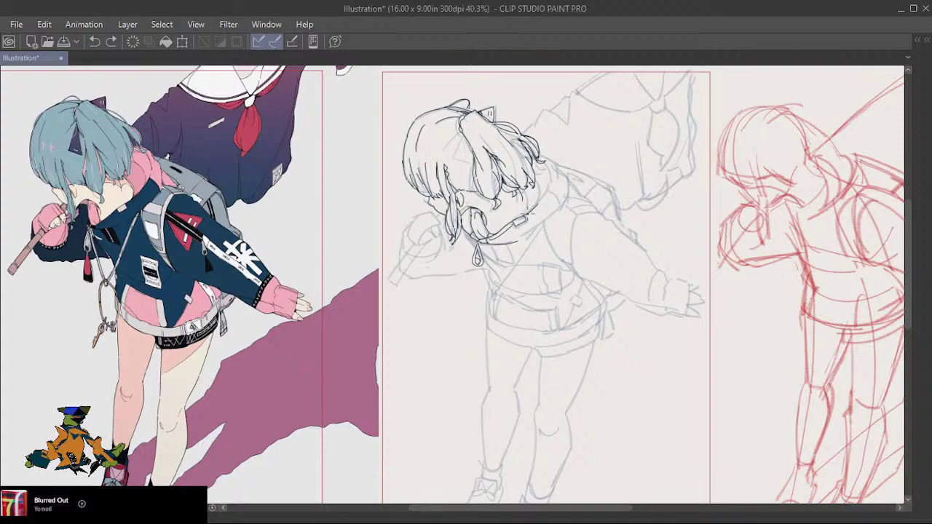
{"action": "left_click_drag", "start_coordinate": [533, 188], "coordinate": [529, 207]}
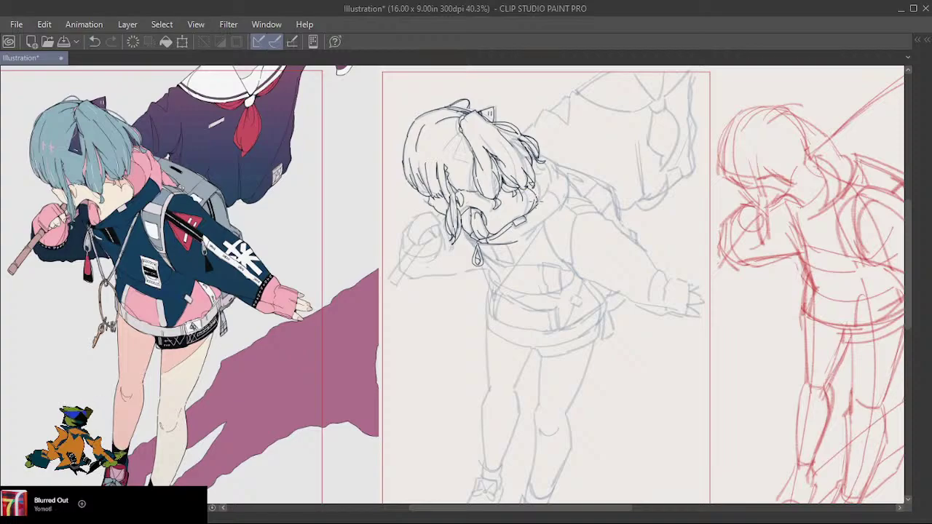
{"action": "key", "text": "ctrl+z"}
{"action": "left_click_drag", "start_coordinate": [525, 212], "coordinate": [533, 224]}
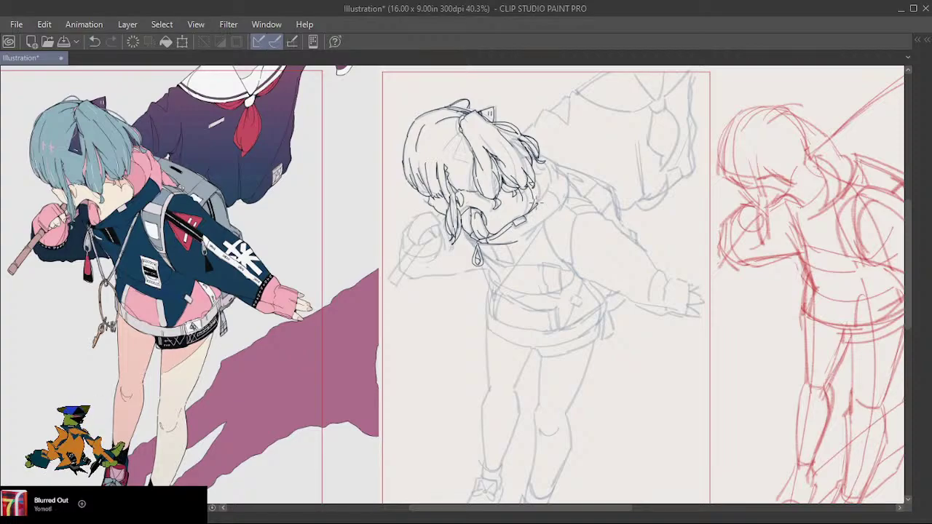
{"action": "left_click_drag", "start_coordinate": [529, 178], "coordinate": [533, 191]}
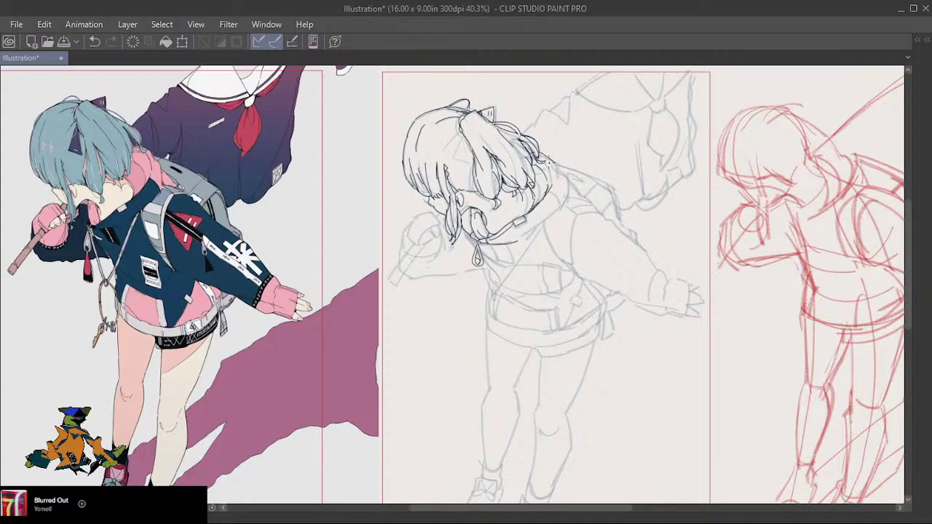
{"action": "key", "text": "ctrl+z"}
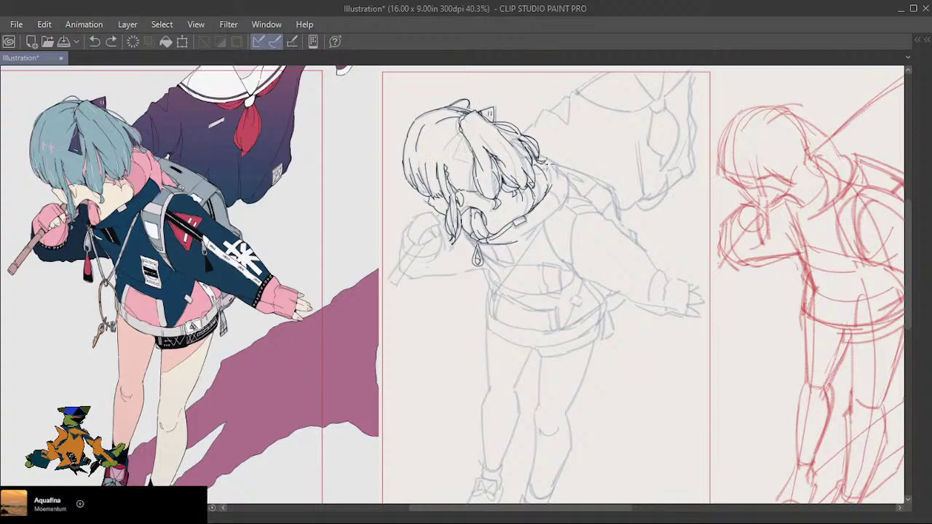
{"action": "left_click_drag", "start_coordinate": [545, 169], "coordinate": [545, 176]}
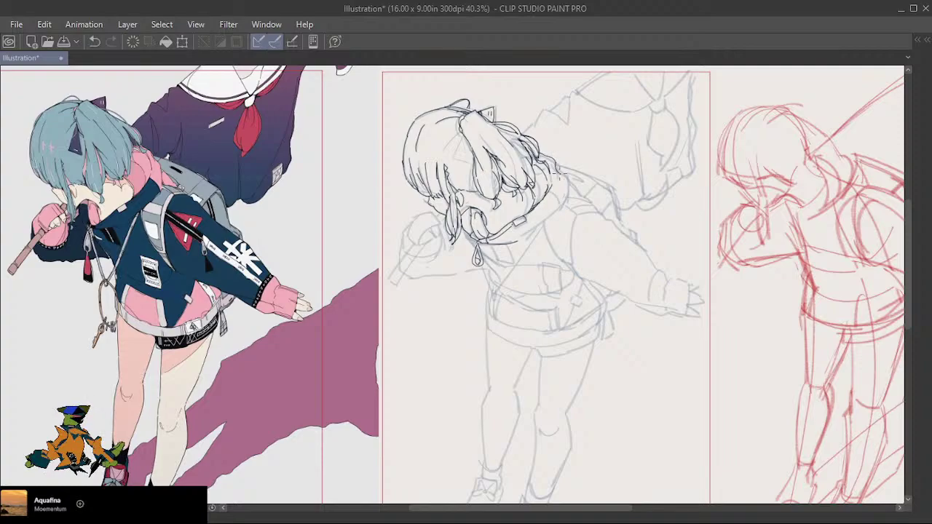
{"action": "key", "text": "ctrl+z"}
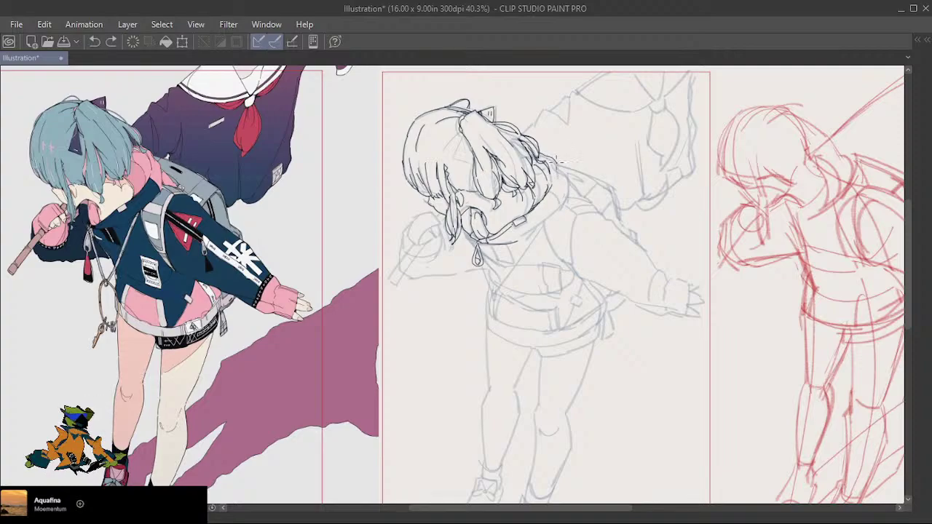
{"action": "mouse_move", "coordinate": [557, 160]}
{"action": "left_mouse_down"}
{"action": "mouse_move", "coordinate": [571, 185]}
{"action": "mouse_move", "coordinate": [560, 197]}
{"action": "left_mouse_up"}
{"action": "key", "text": "ctrl+z"}
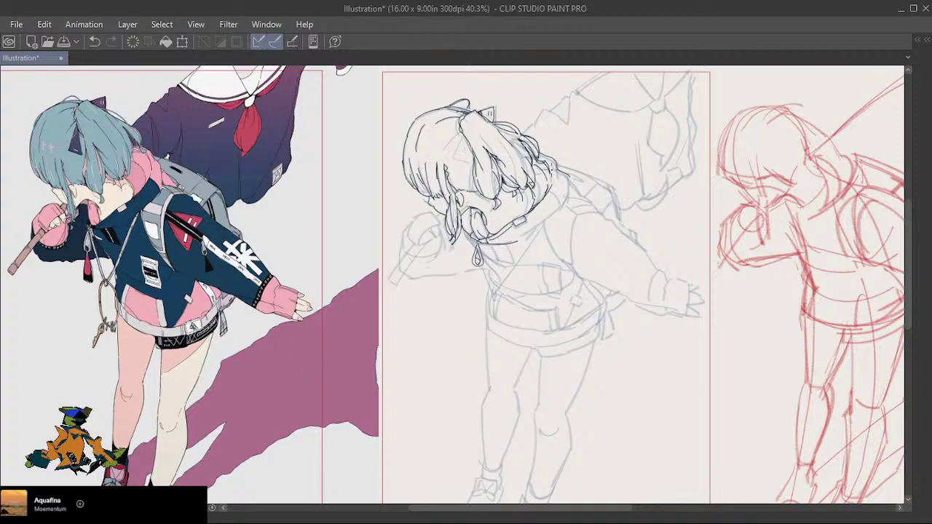
{"action": "key", "text": "ctrl+z"}
{"action": "key", "text": "ctrl+z"}
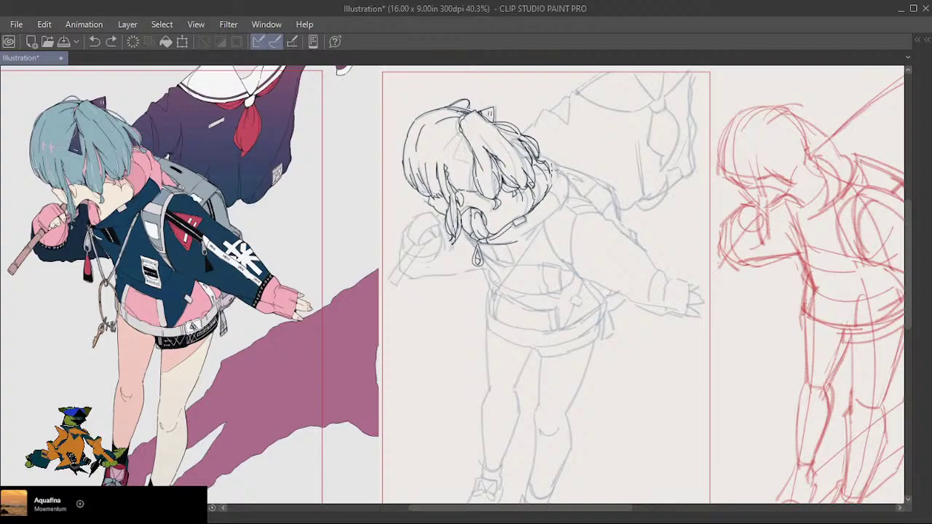
Ink a short line behind the back hair tips where the hair meets the top of the hood.
{"action": "left_click_drag", "start_coordinate": [554, 166], "coordinate": [547, 182]}
{"action": "key", "text": "ctrl+z"}
{"action": "key", "text": "ctrl+z"}
{"action": "key", "text": "ctrl+z"}
{"action": "mouse_move", "coordinate": [535, 159]}
{"action": "left_mouse_down"}
{"action": "mouse_move", "coordinate": [550, 173]}
{"action": "mouse_move", "coordinate": [544, 185]}
{"action": "left_mouse_up"}
{"action": "key", "text": "ctrl+z"}
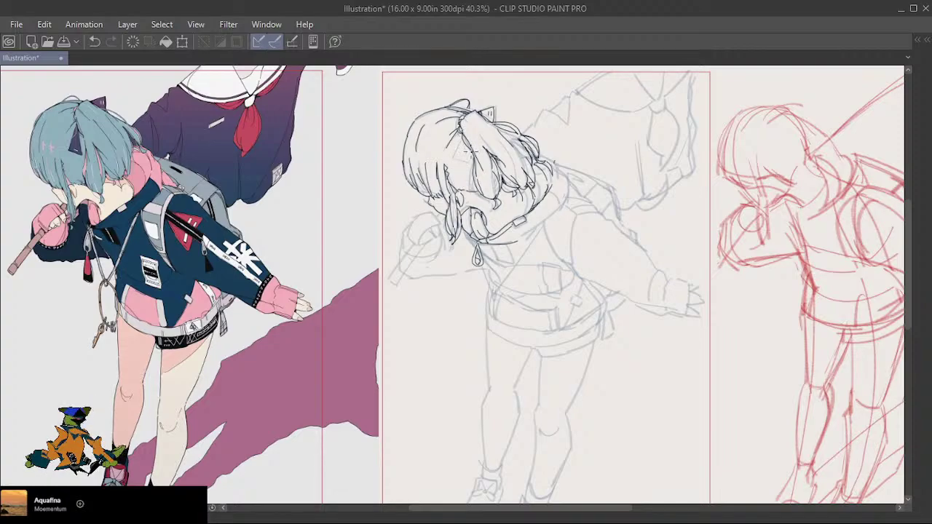
Rework the short strand line along the front edge of the tied lock, below the hair tie.
{"action": "key", "text": "ctrl+z"}
{"action": "left_click_drag", "start_coordinate": [462, 142], "coordinate": [470, 151]}
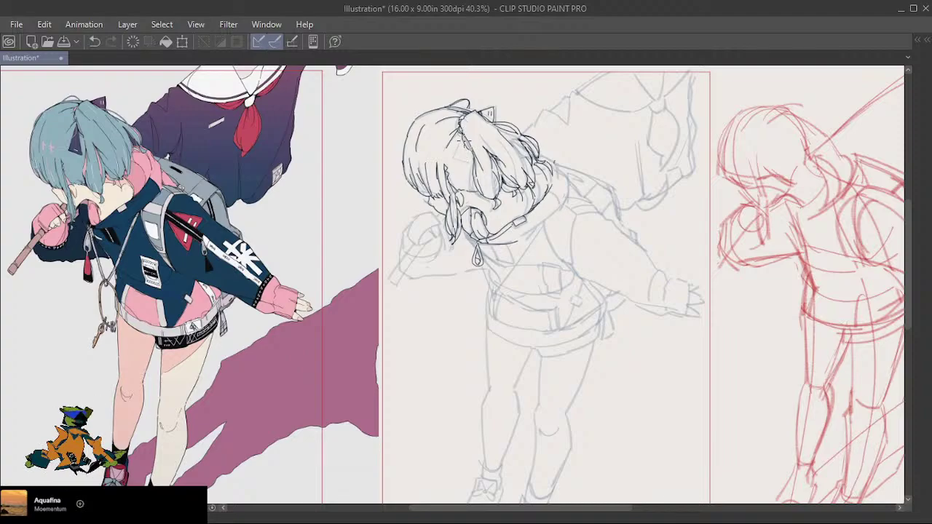
{"action": "key", "text": "ctrl+z"}
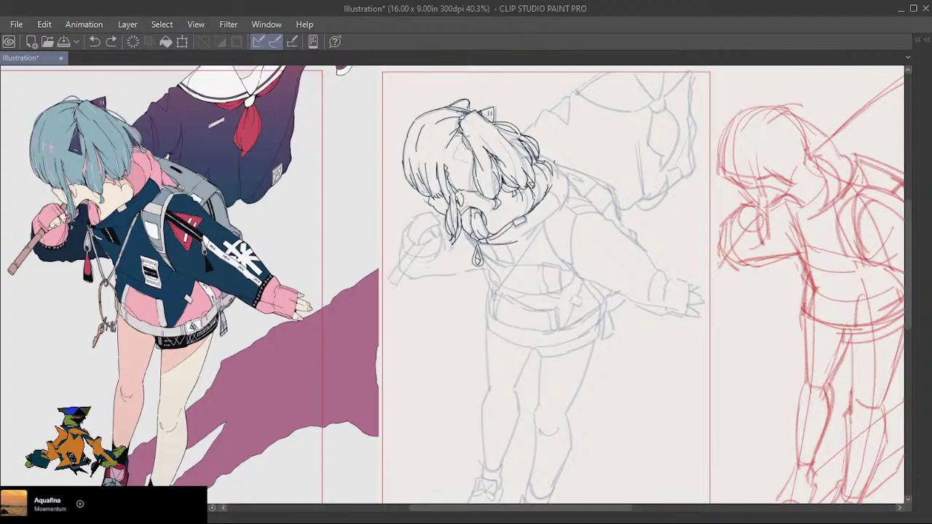
{"action": "key", "text": "ctrl+y"}
{"action": "key", "text": "ctrl+z"}
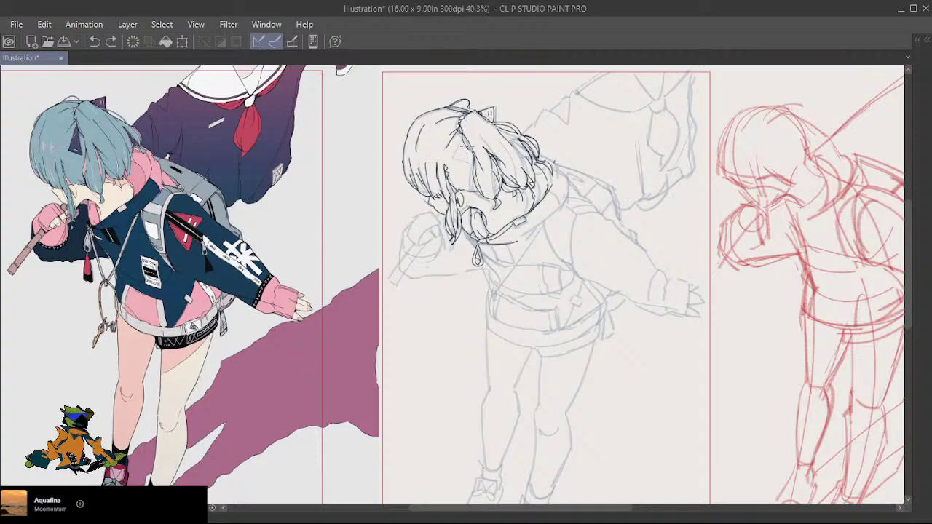
{"action": "key", "text": "ctrl+y"}
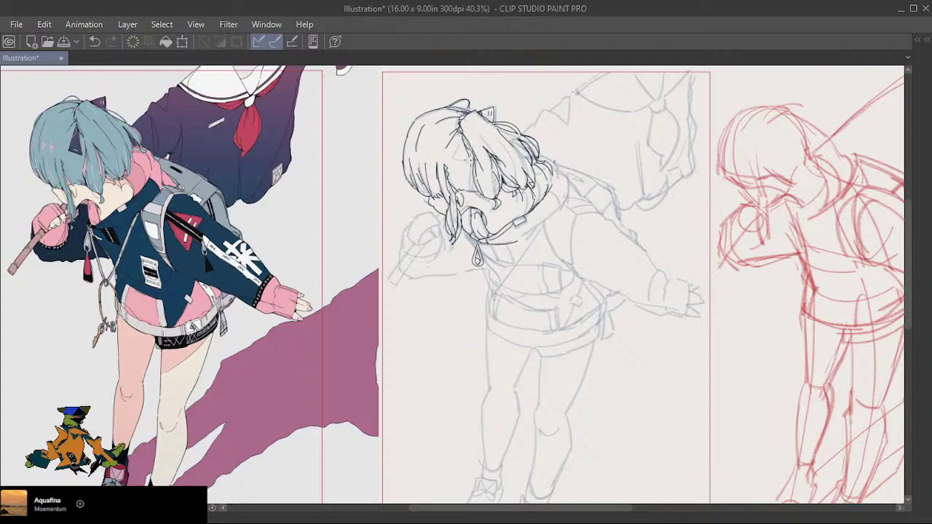
Ink the small triangular hair ornament on the bangs below the hair tie, redrawing its lines until they fit.
{"action": "key", "text": "ctrl+z"}
{"action": "key", "text": "ctrl+y"}
{"action": "key", "text": "ctrl+z"}
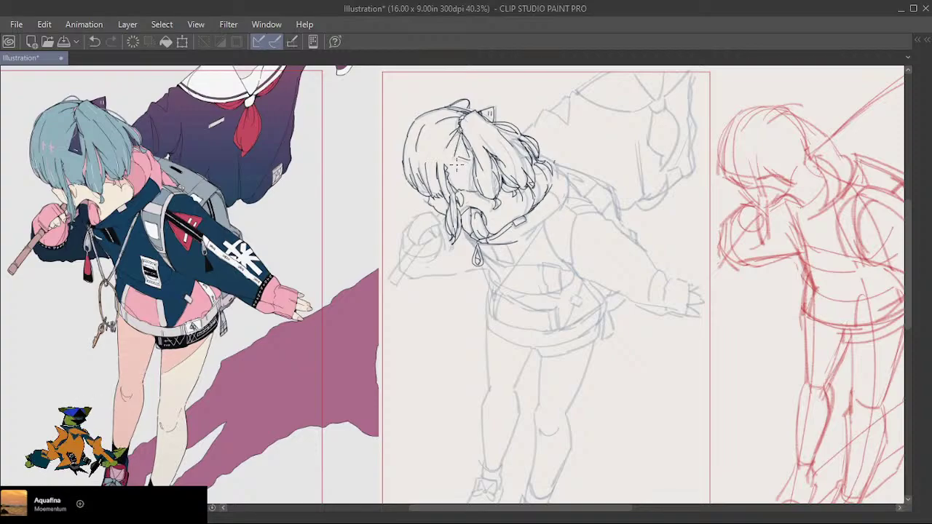
{"action": "key", "text": "ctrl+z"}
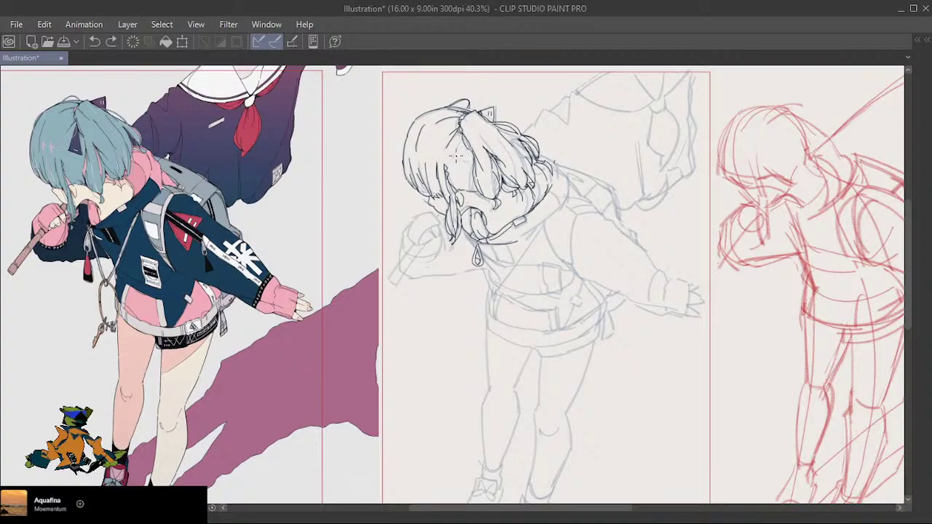
{"action": "mouse_move", "coordinate": [460, 131]}
{"action": "left_mouse_down"}
{"action": "mouse_move", "coordinate": [454, 165]}
{"action": "mouse_move", "coordinate": [468, 163]}
{"action": "mouse_move", "coordinate": [465, 152]}
{"action": "mouse_move", "coordinate": [468, 164]}
{"action": "left_mouse_up"}
{"action": "key", "text": "ctrl+z"}
{"action": "key", "text": "ctrl+z"}
{"action": "key", "text": "ctrl+y"}
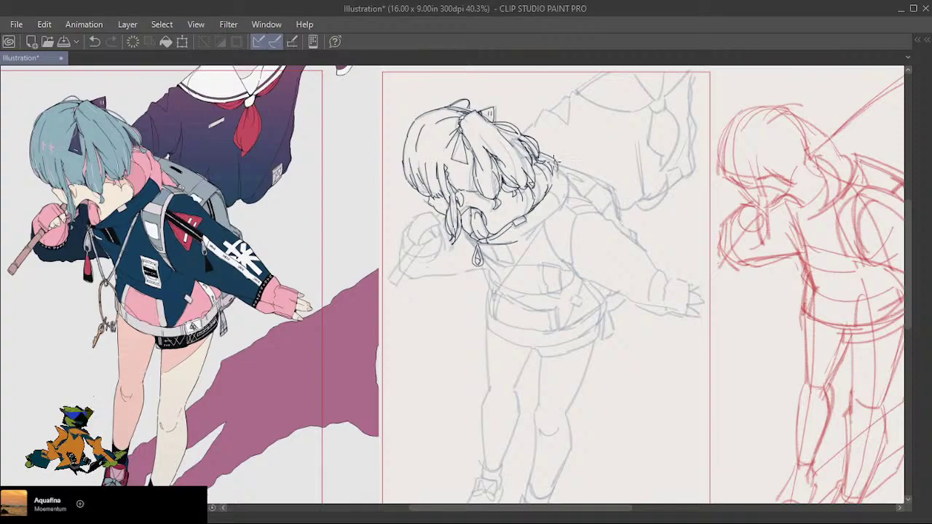
{"action": "key", "text": "ctrl+z"}
{"action": "key", "text": "ctrl+y"}
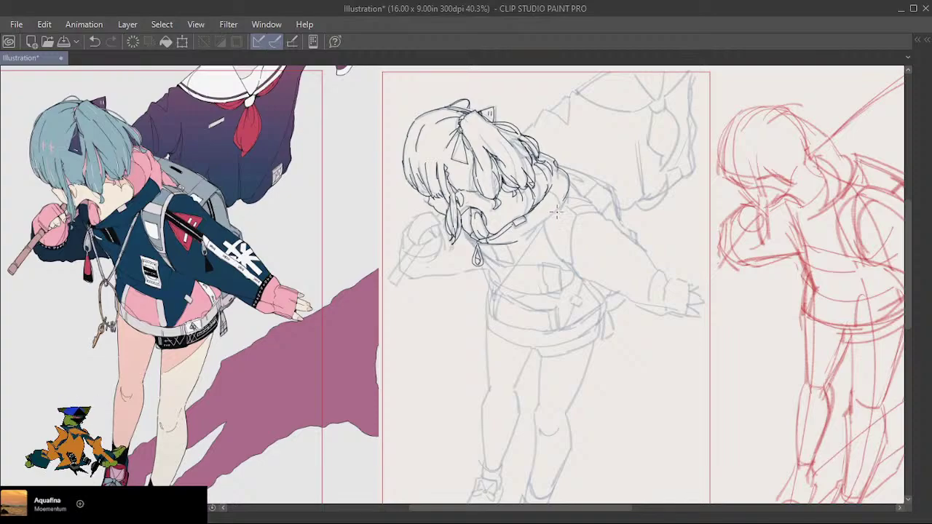
{"action": "key", "text": "ctrl+z"}
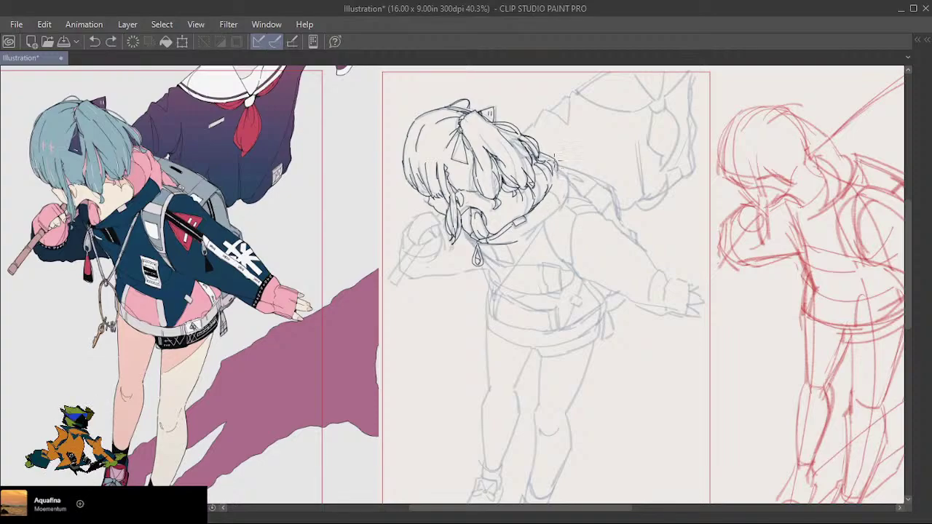
{"action": "left_click_drag", "start_coordinate": [564, 195], "coordinate": [558, 167]}
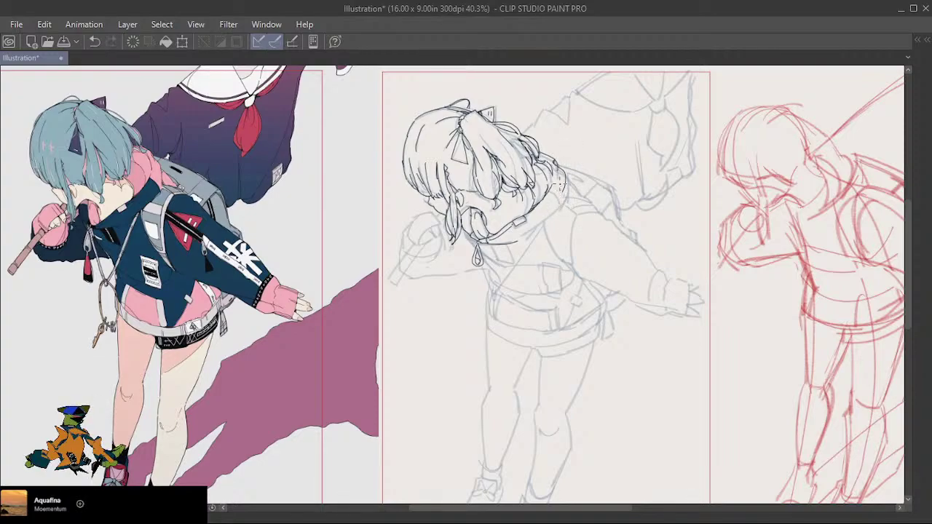
{"action": "key", "text": "ctrl+z"}
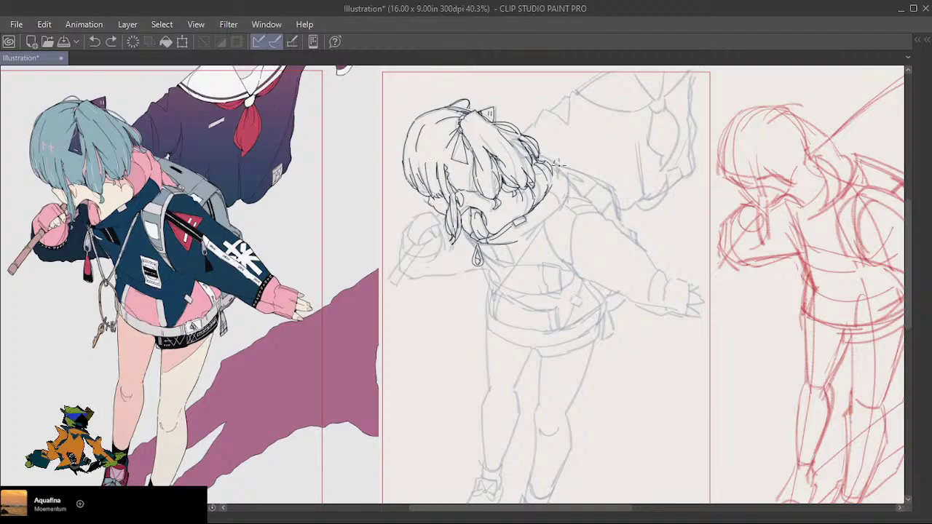
{"action": "key", "text": "e"}
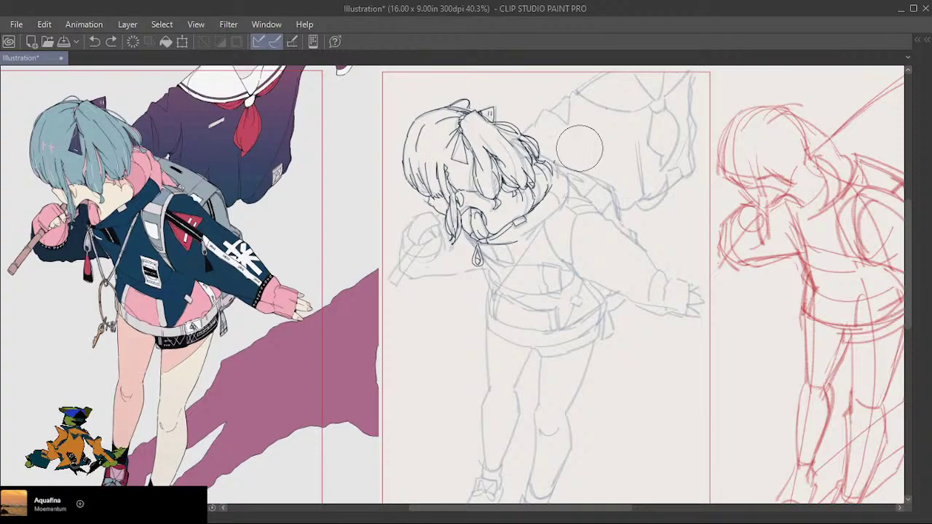
{"action": "left_click_drag", "start_coordinate": [561, 156], "coordinate": [560, 159]}
{"action": "key", "text": "ctrl+z"}
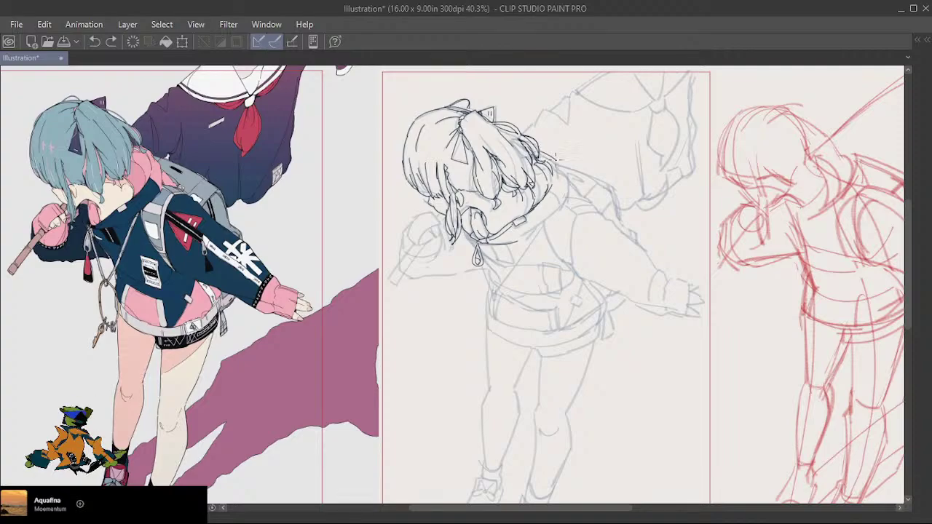
{"action": "key", "text": "ctrl+y"}
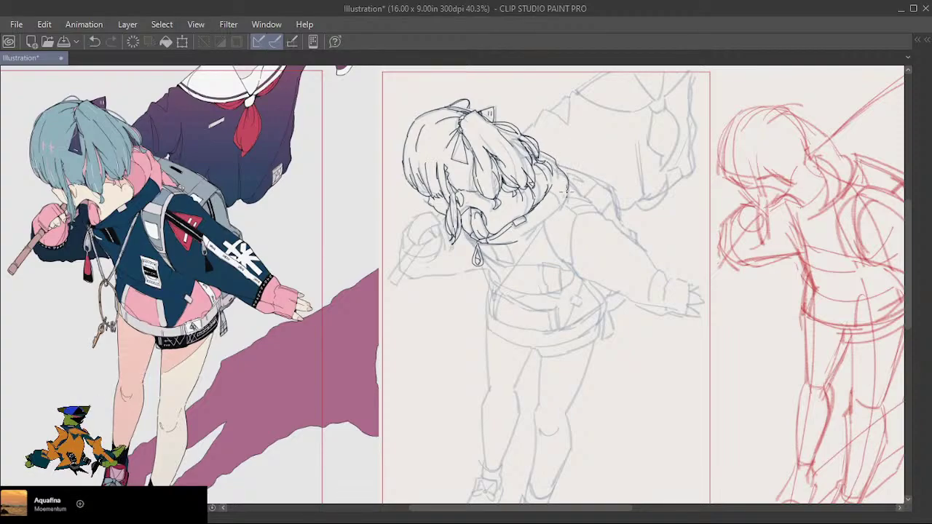
{"action": "key", "text": "ctrl+z"}
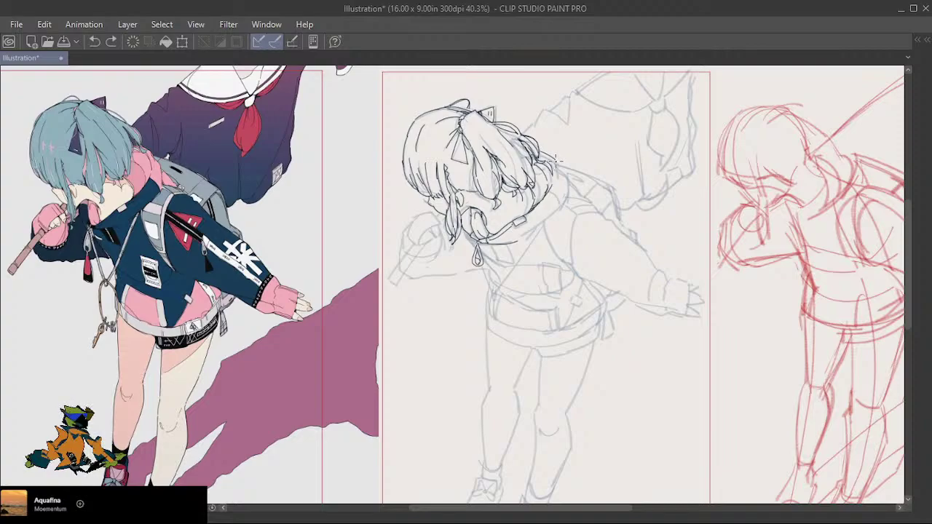
{"action": "left_click_drag", "start_coordinate": [568, 184], "coordinate": [561, 204]}
{"action": "key", "text": "ctrl+z"}
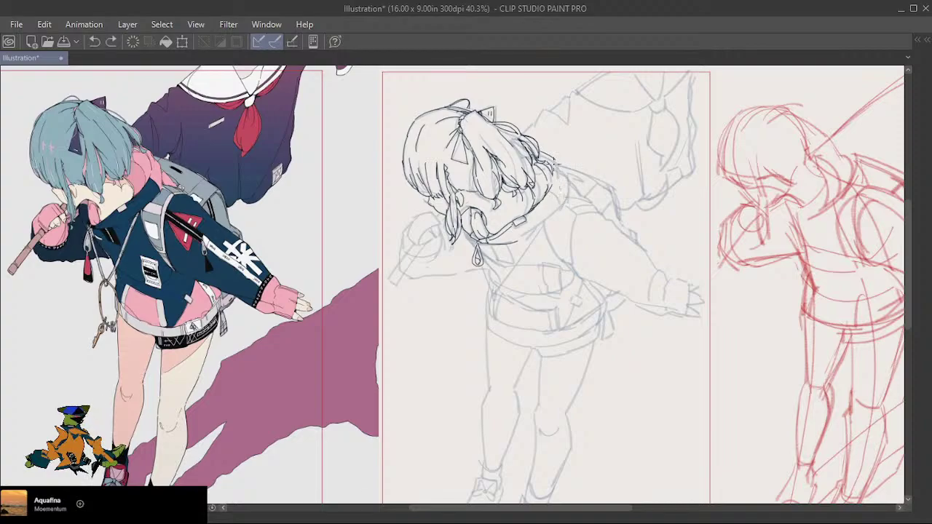
{"action": "left_click_drag", "start_coordinate": [559, 167], "coordinate": [573, 197]}
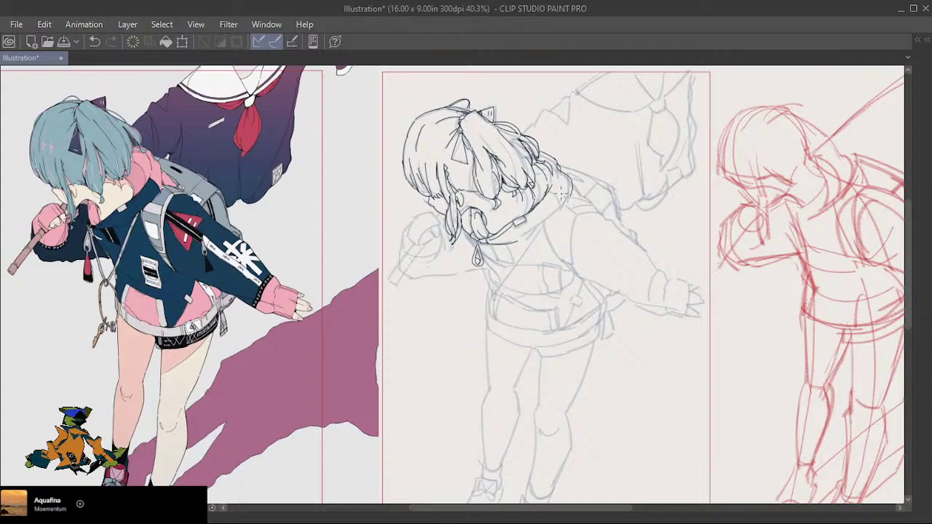
{"action": "key", "text": "ctrl+z"}
{"action": "left_click_drag", "start_coordinate": [569, 186], "coordinate": [563, 208]}
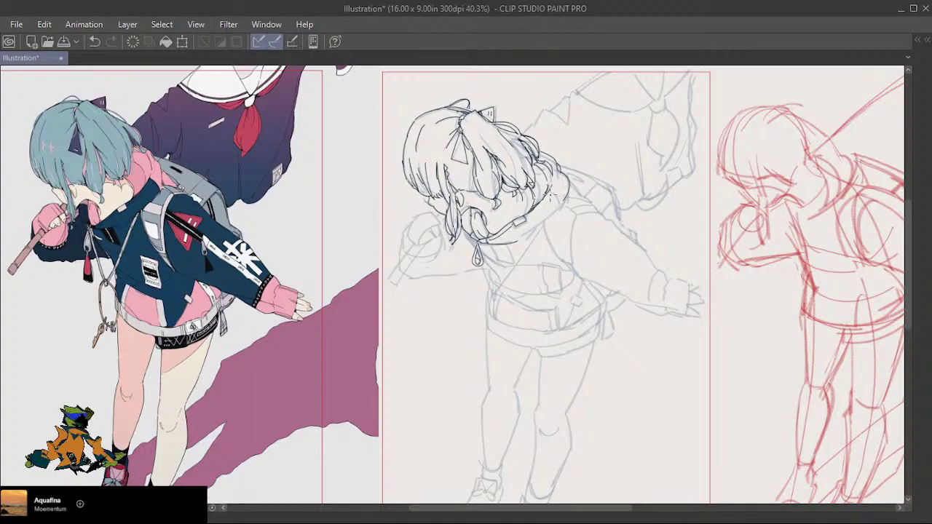
{"action": "key", "text": "ctrl+z"}
{"action": "key", "text": "ctrl+z"}
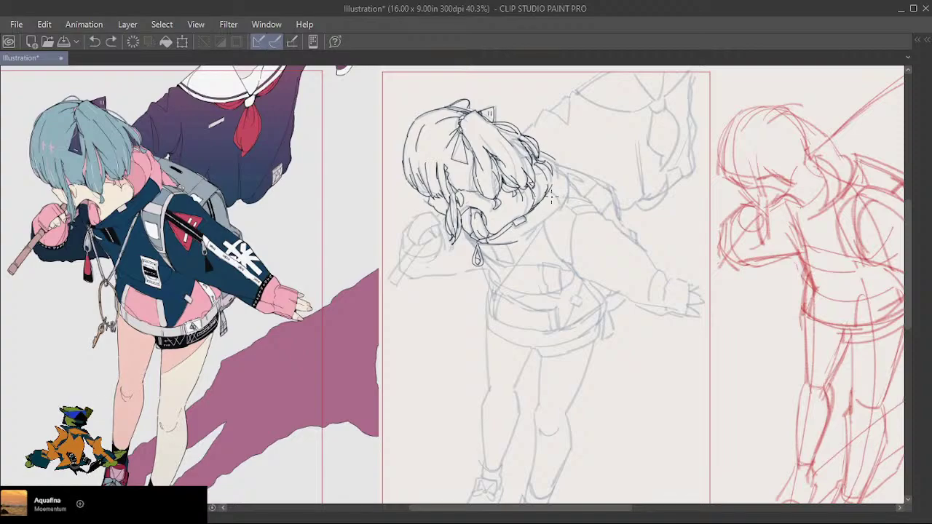
Ink a short fold line inside the hood and the near-vertical line down its back corner.
{"action": "left_click_drag", "start_coordinate": [561, 207], "coordinate": [561, 209]}
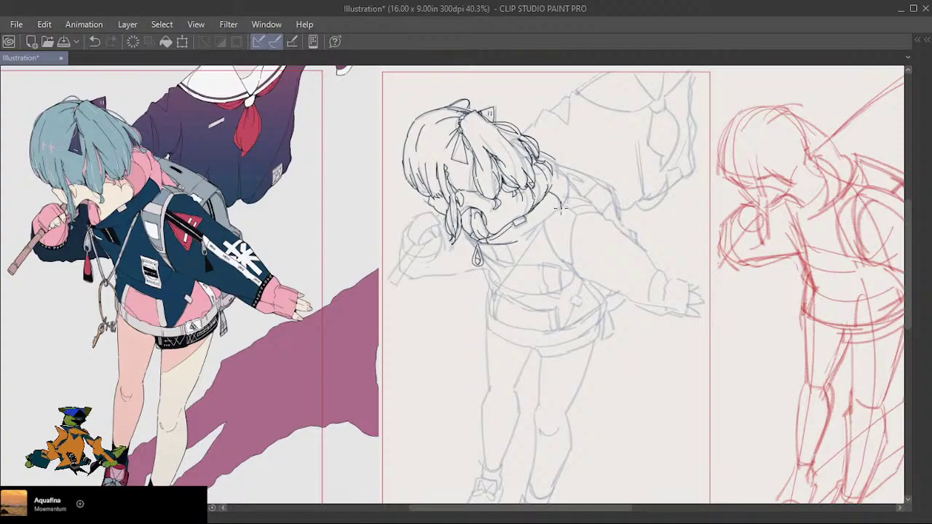
{"action": "key", "text": "ctrl+z"}
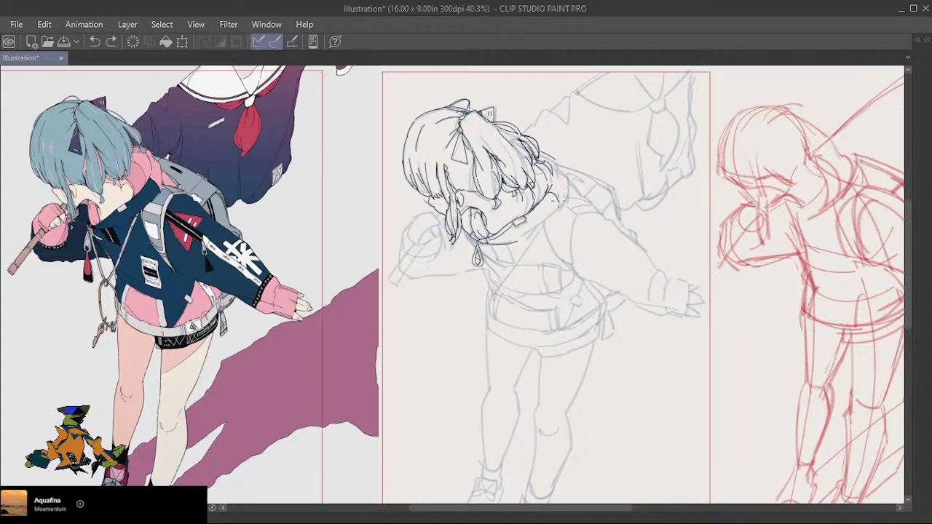
{"action": "left_click", "coordinate": [561, 211]}
{"action": "key", "text": "ctrl+z"}
{"action": "left_click", "coordinate": [559, 199]}
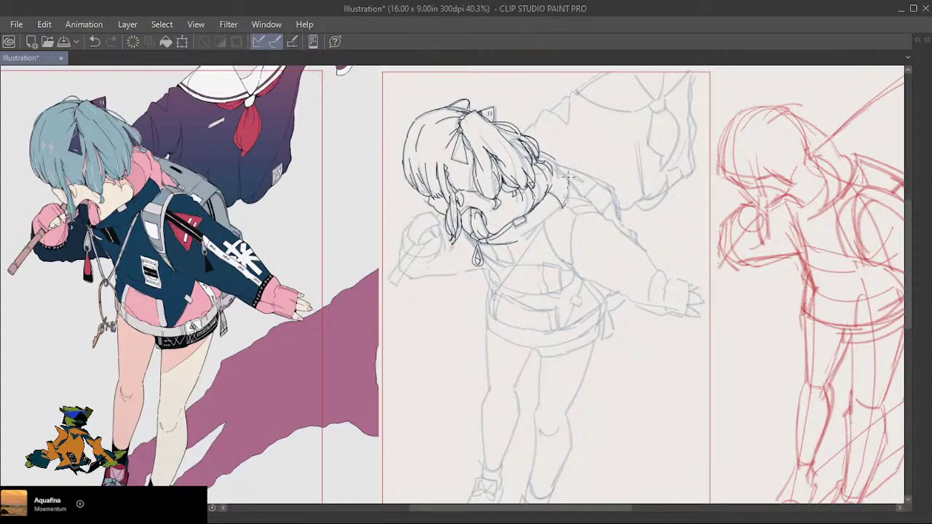
{"action": "left_click_drag", "start_coordinate": [569, 177], "coordinate": [568, 205]}
{"action": "key", "text": "ctrl+z"}
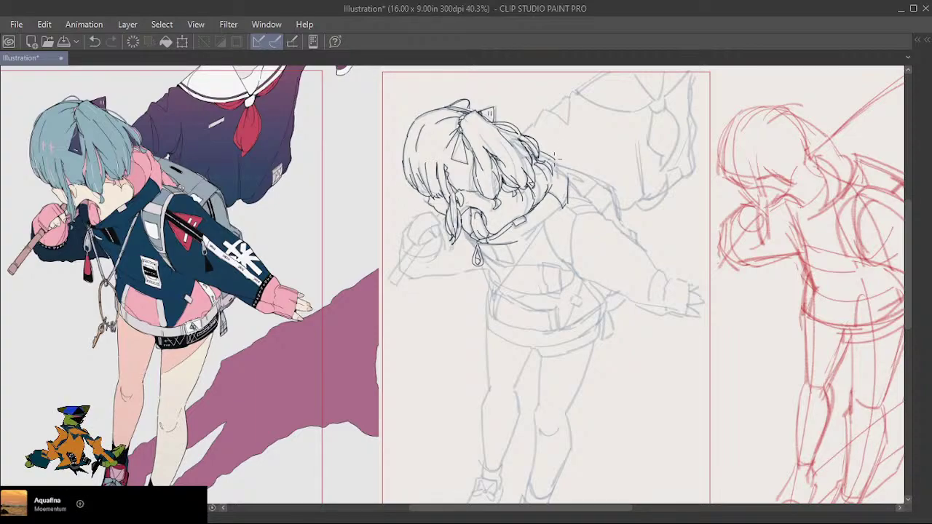
Ink the hood's upper back edge, sloping from the back hair tips down to the vertical back line.
{"action": "left_click_drag", "start_coordinate": [555, 155], "coordinate": [575, 185]}
{"action": "key", "text": "ctrl+z"}
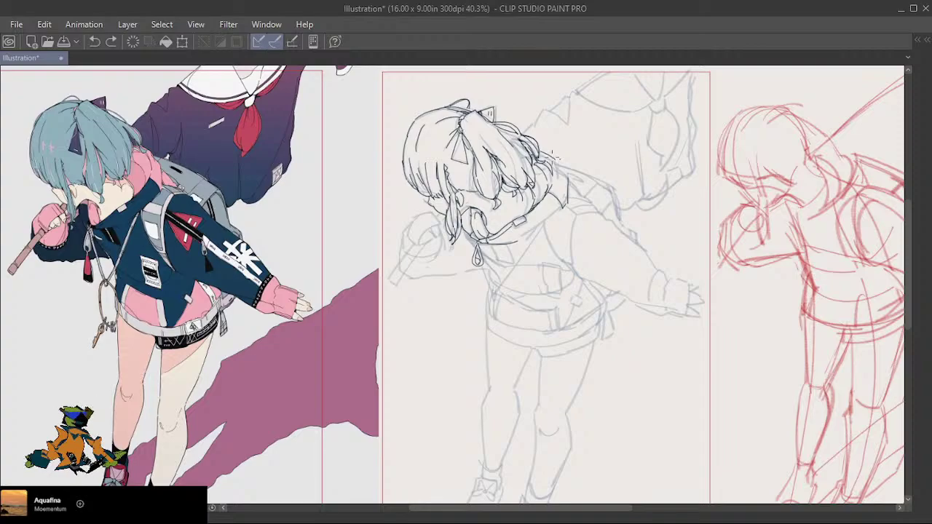
{"action": "left_click_drag", "start_coordinate": [552, 154], "coordinate": [569, 183]}
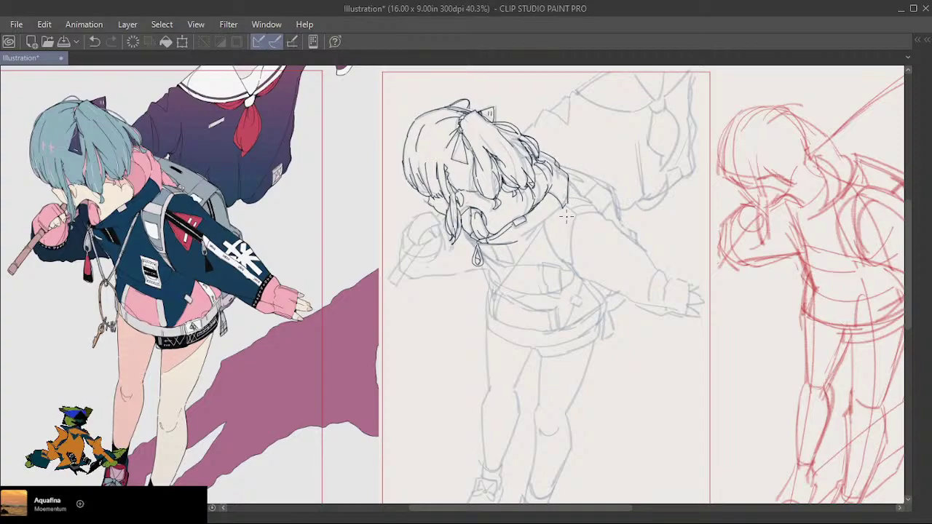
{"action": "key", "text": "ctrl+z"}
{"action": "left_click_drag", "start_coordinate": [553, 161], "coordinate": [562, 176]}
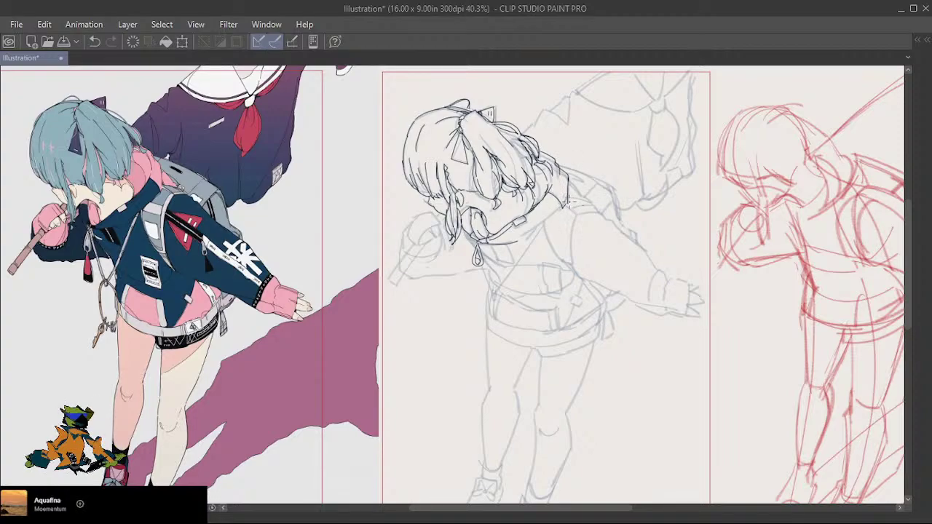
Ink the shoulder strap shape behind the hood and the hood's lower edge running forward toward the front collar.
{"action": "left_click_drag", "start_coordinate": [568, 199], "coordinate": [591, 208]}
{"action": "key", "text": "ctrl+z"}
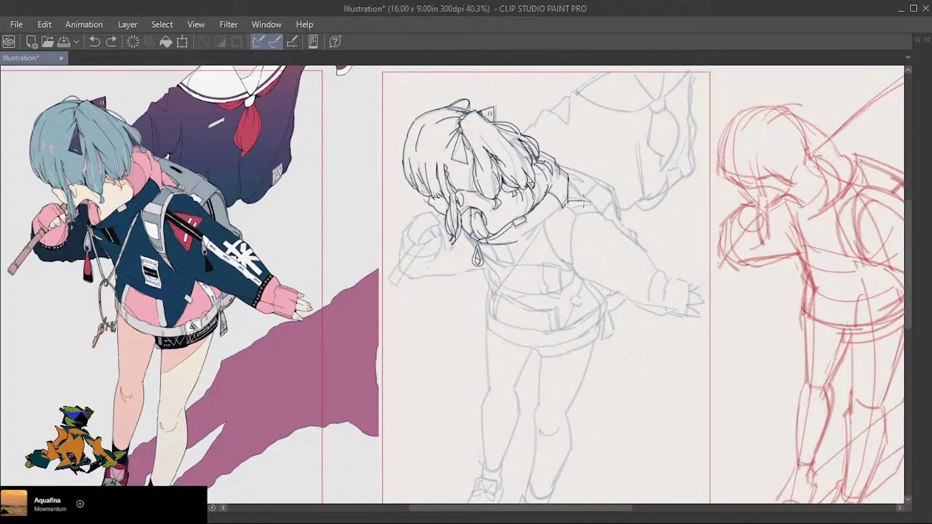
{"action": "left_click_drag", "start_coordinate": [582, 203], "coordinate": [598, 207]}
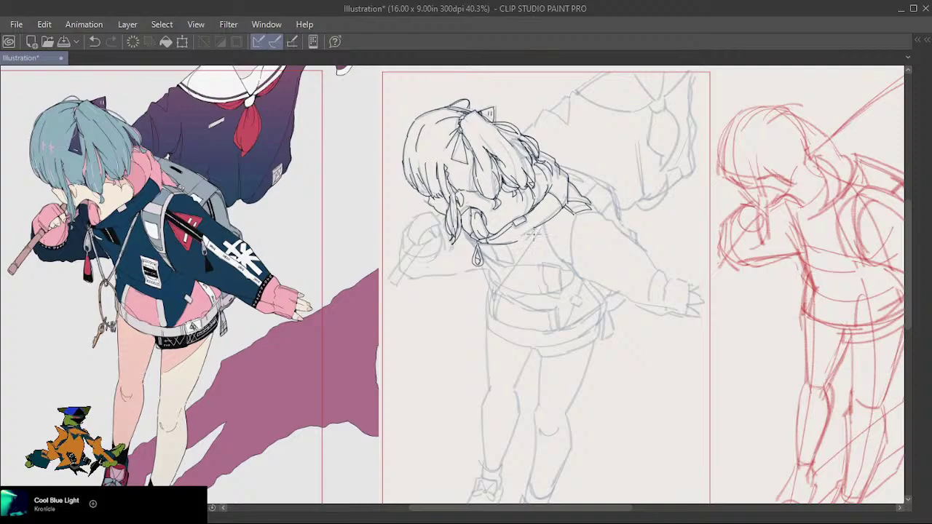
{"action": "key", "text": "ctrl+z"}
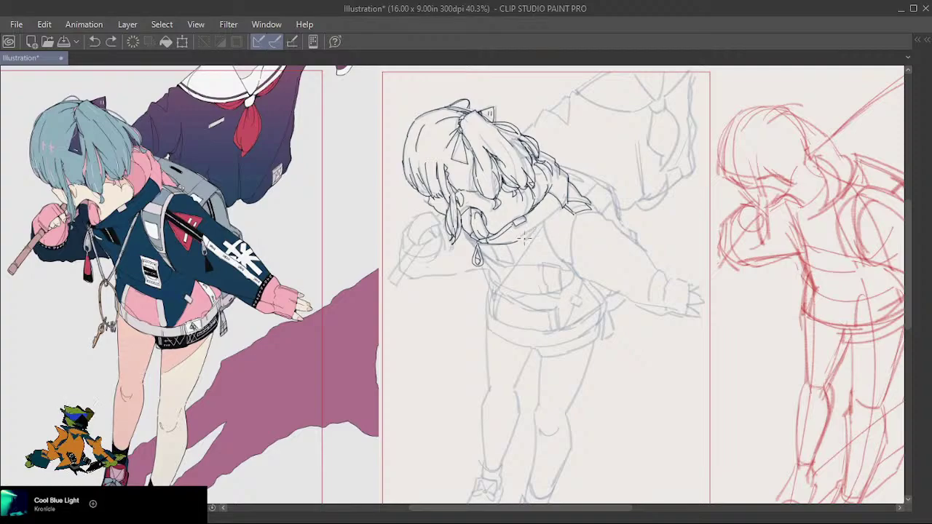
{"action": "left_click_drag", "start_coordinate": [561, 209], "coordinate": [526, 235]}
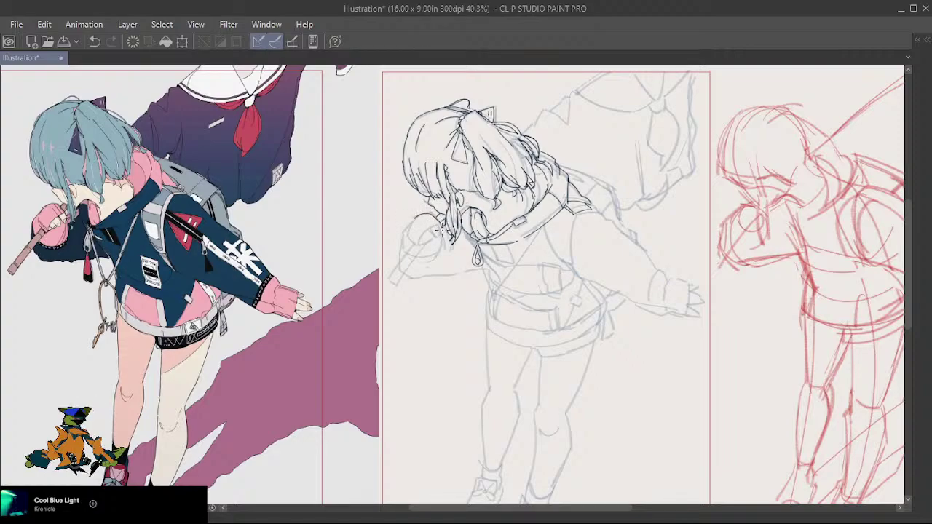
Ink the top edge of the raised hand beside the front hair lock, with the finger curling over the handle.
{"action": "key", "text": "ctrl+z"}
{"action": "mouse_move", "coordinate": [441, 230]}
{"action": "left_mouse_down"}
{"action": "mouse_move", "coordinate": [429, 217]}
{"action": "mouse_move", "coordinate": [436, 228]}
{"action": "left_mouse_up"}
{"action": "key", "text": "ctrl+z"}
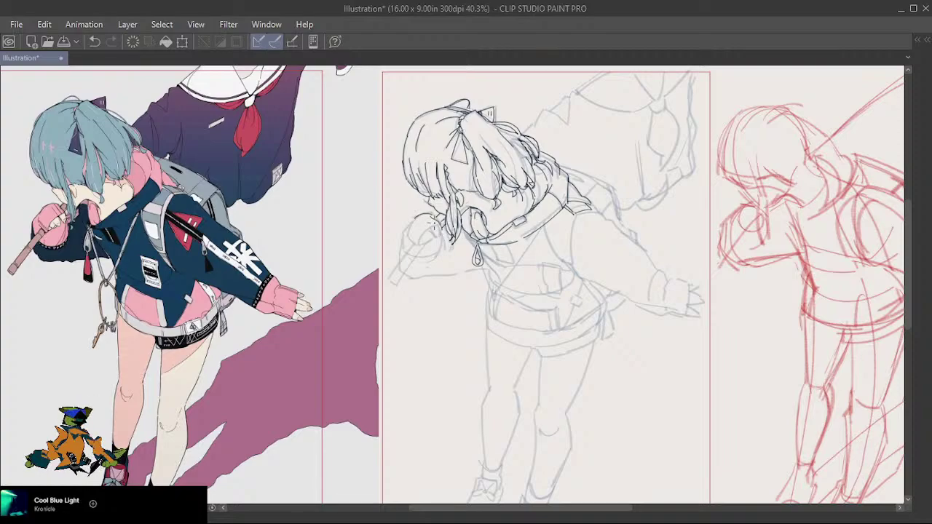
{"action": "key", "text": "ctrl+z"}
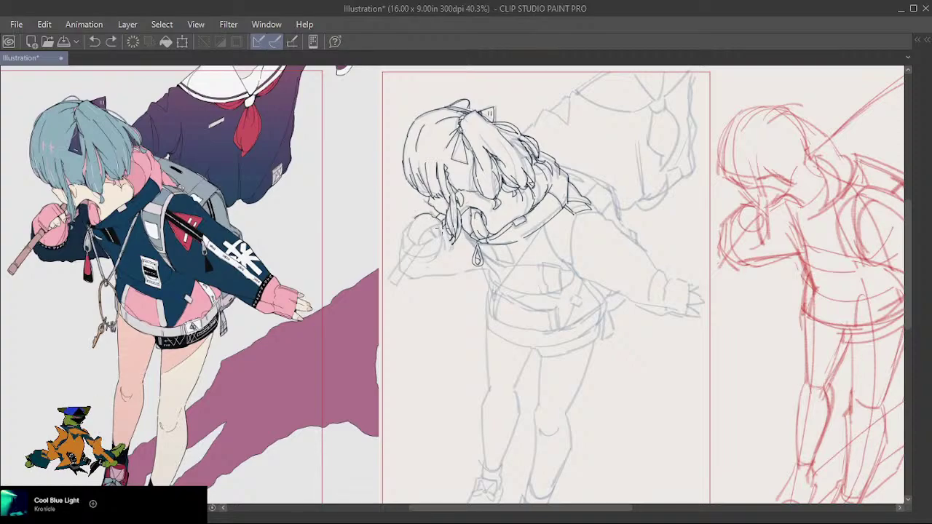
{"action": "key", "text": "ctrl+y"}
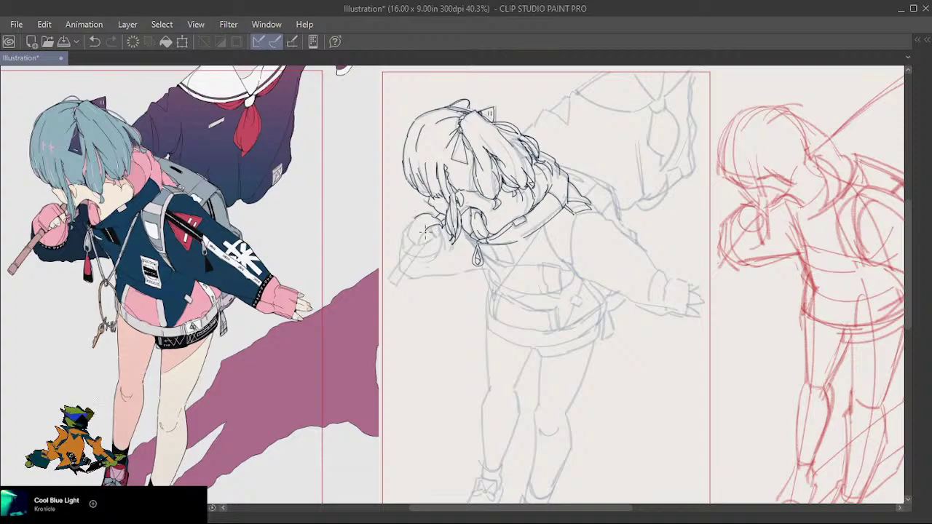
{"action": "key", "text": "ctrl+z"}
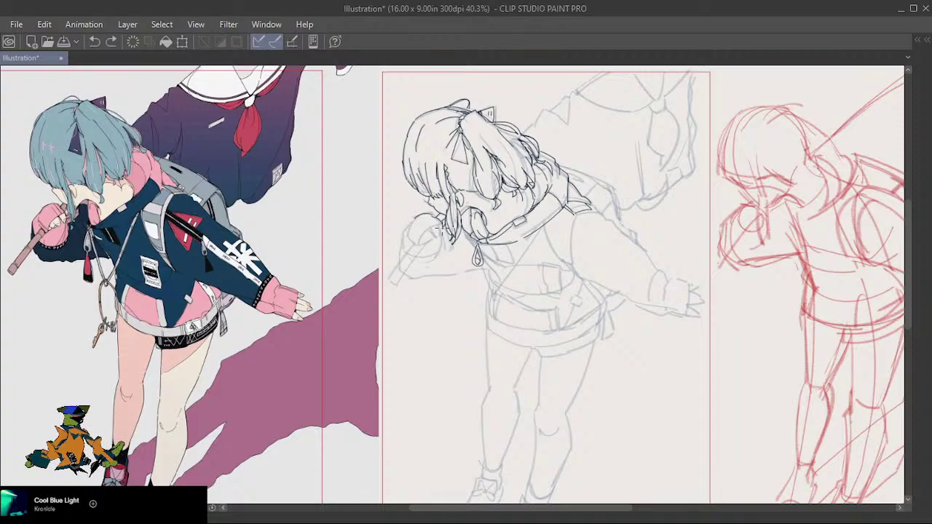
{"action": "key", "text": "ctrl+y"}
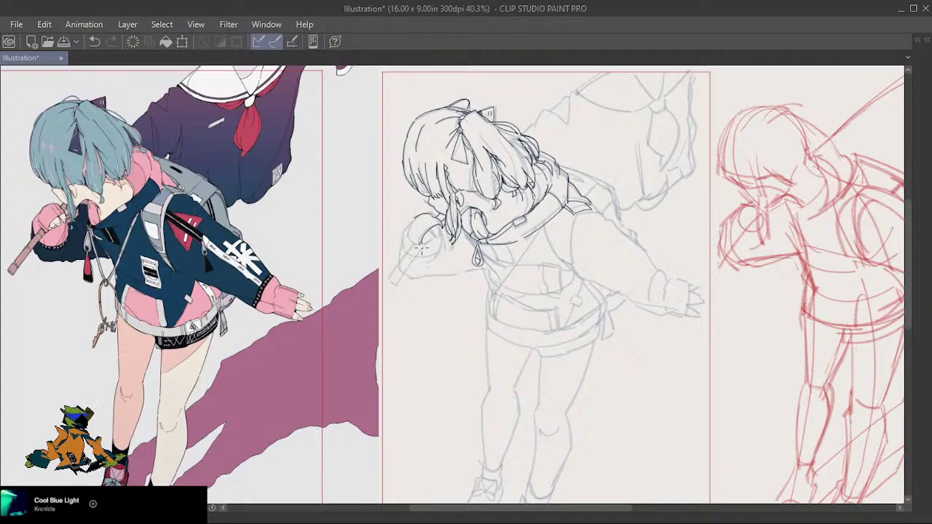
{"action": "key", "text": "ctrl+z"}
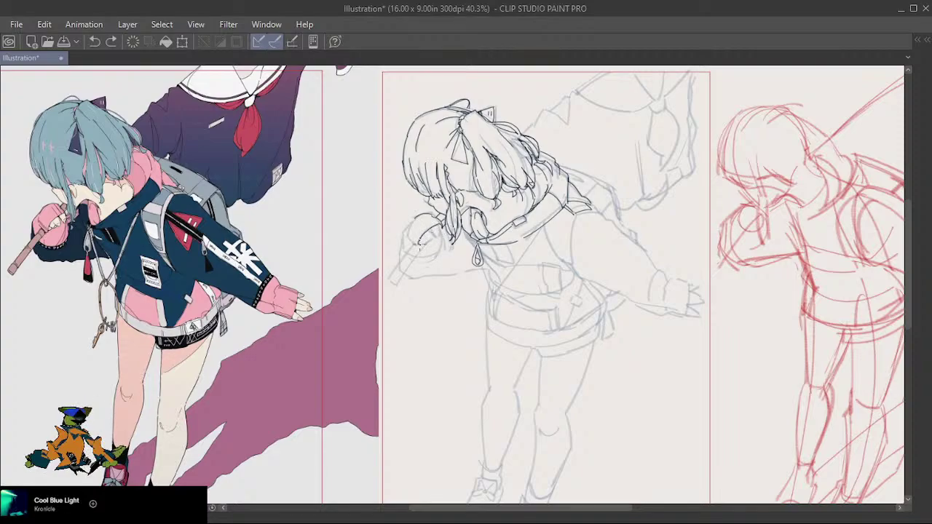
{"action": "key", "text": "ctrl+y"}
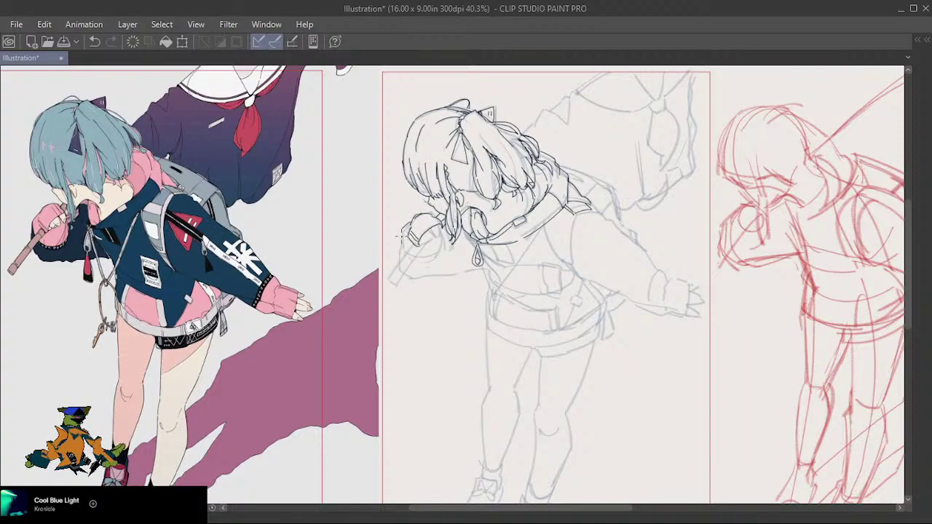
Ink the outer edge of the raised hand's sleeve, curving down from the knuckles.
{"action": "key", "text": "ctrl+z"}
{"action": "left_click_drag", "start_coordinate": [410, 222], "coordinate": [402, 242]}
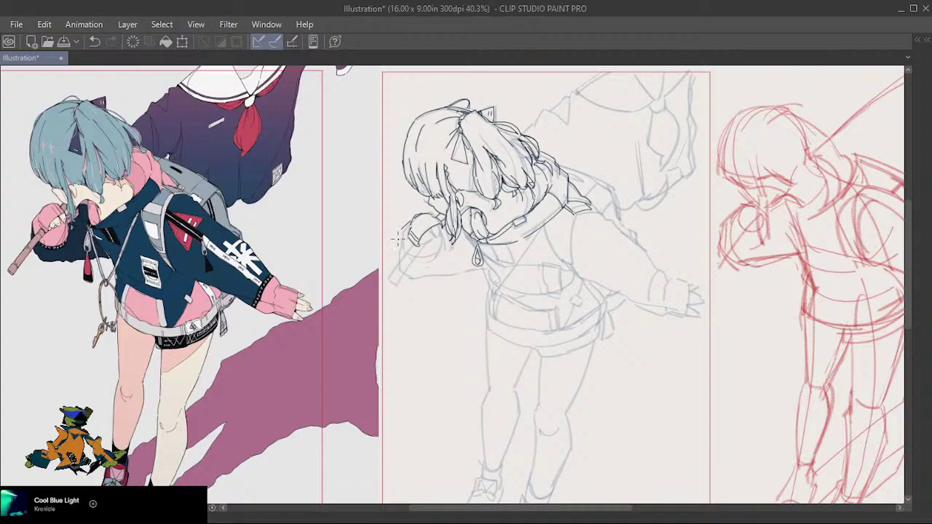
{"action": "key", "text": "ctrl+z"}
{"action": "key", "text": "ctrl+y"}
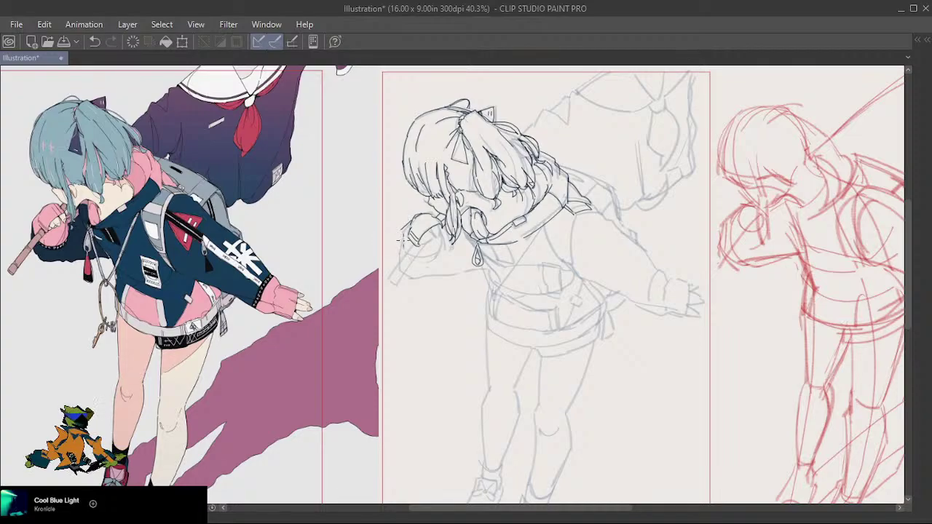
Ink the fingers of the raised hand wrapping around the handle, with the handle's edges passing through the grip.
{"action": "key", "text": "ctrl+z"}
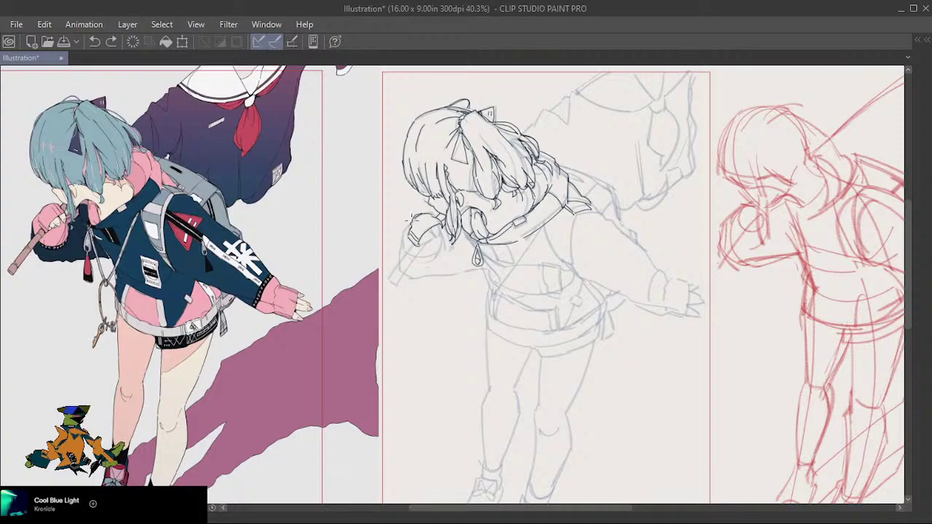
{"action": "key", "text": "ctrl+y"}
{"action": "key", "text": "ctrl+z"}
{"action": "key", "text": "ctrl+y"}
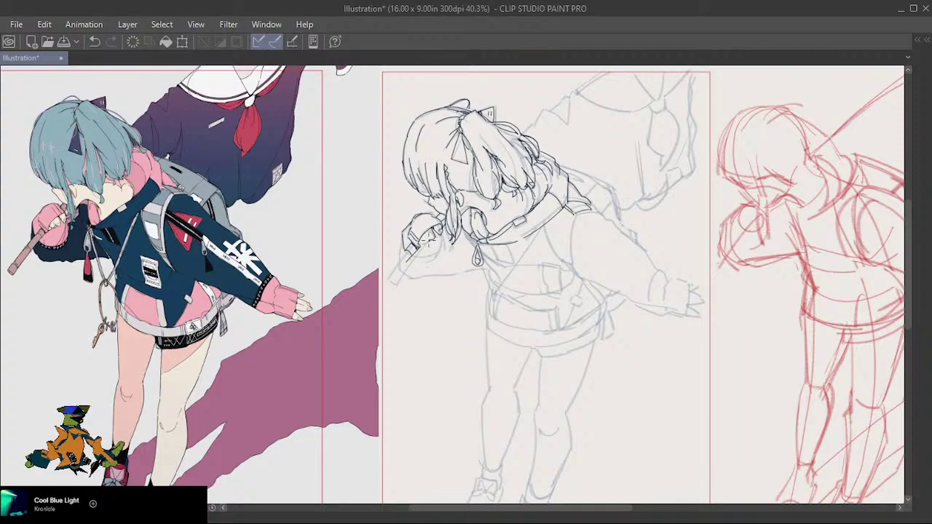
{"action": "key", "text": "ctrl+z"}
{"action": "key", "text": "ctrl+y"}
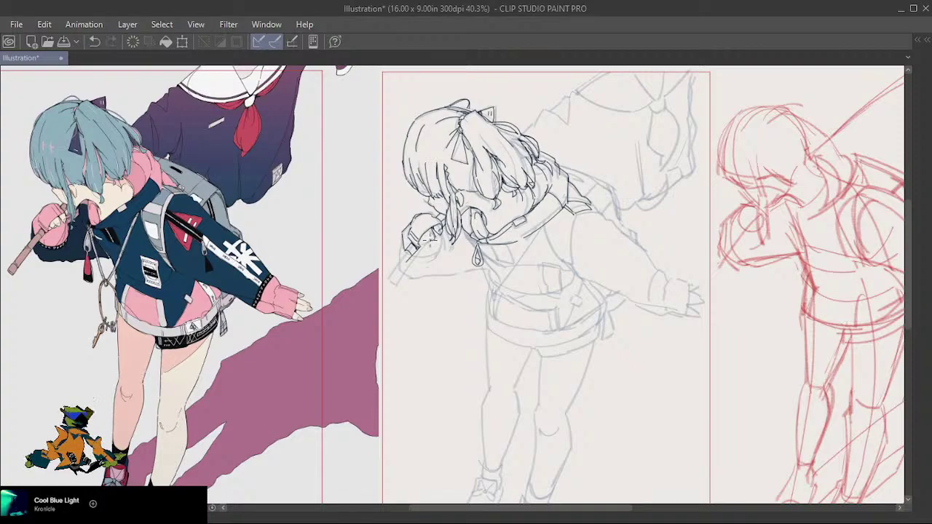
{"action": "key", "text": "ctrl+z"}
{"action": "key", "text": "ctrl+y"}
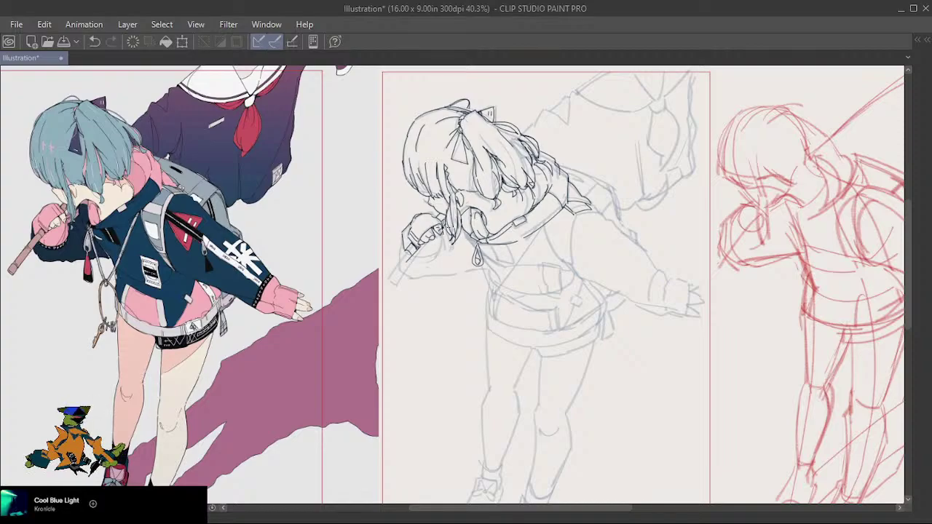
{"action": "key", "text": "ctrl+z"}
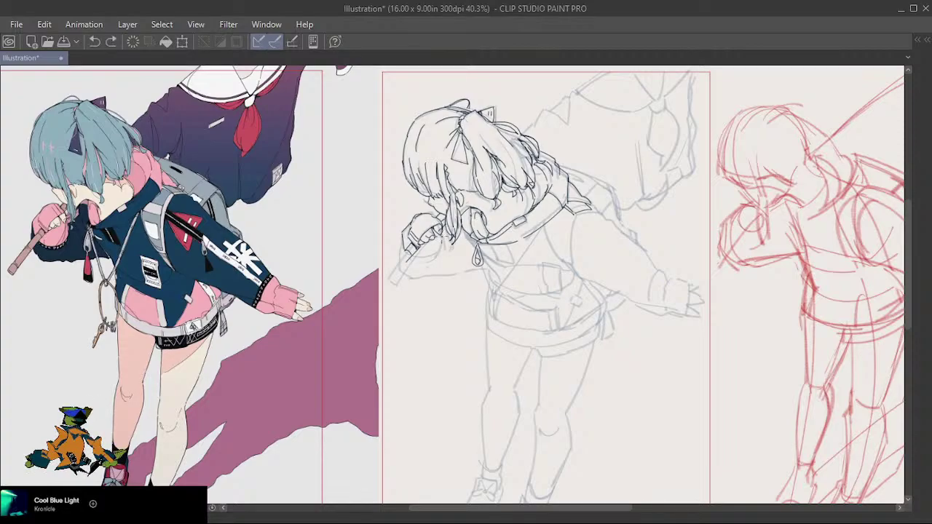
{"action": "left_click_drag", "start_coordinate": [441, 229], "coordinate": [435, 239]}
{"action": "key", "text": "ctrl+z"}
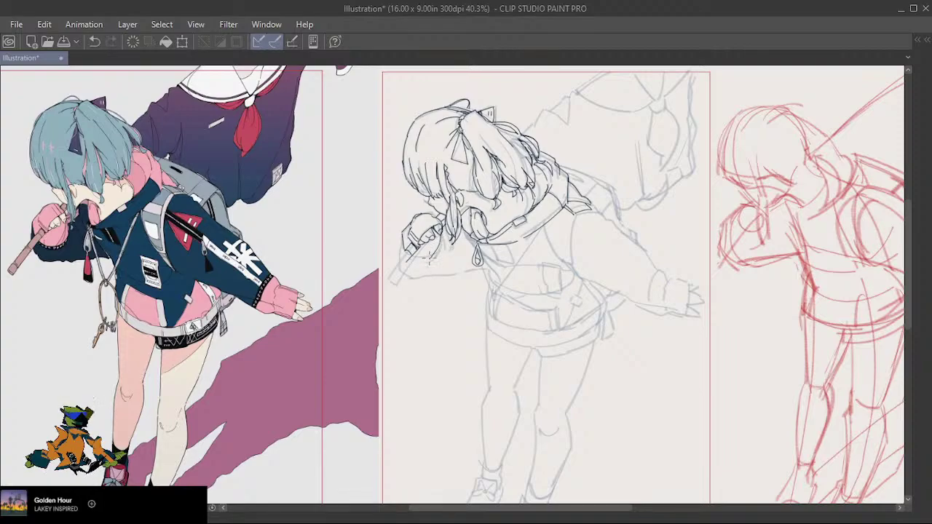
Ink the rounded lower edge of the raised hand's sleeve, curving from beneath the grip up toward the front hair lock.
{"action": "mouse_move", "coordinate": [415, 264]}
{"action": "left_mouse_down"}
{"action": "mouse_move", "coordinate": [410, 253]}
{"action": "mouse_move", "coordinate": [430, 261]}
{"action": "left_mouse_up"}
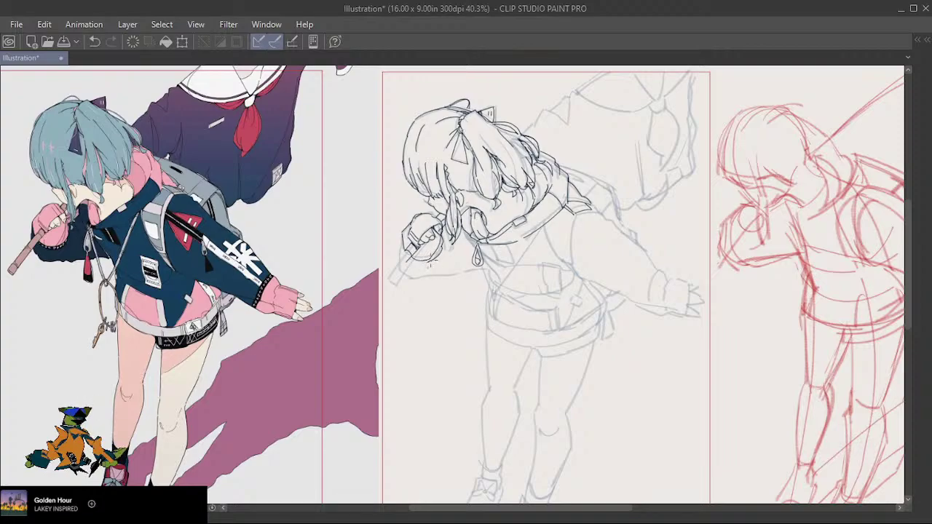
{"action": "key", "text": "ctrl+z"}
{"action": "left_click_drag", "start_coordinate": [437, 255], "coordinate": [442, 245]}
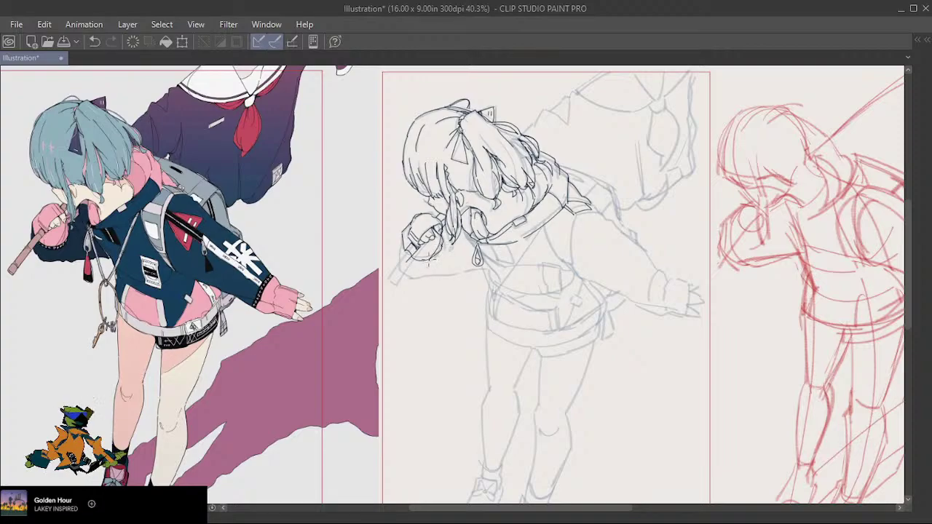
{"action": "key", "text": "ctrl+z"}
{"action": "left_click_drag", "start_coordinate": [441, 251], "coordinate": [431, 260]}
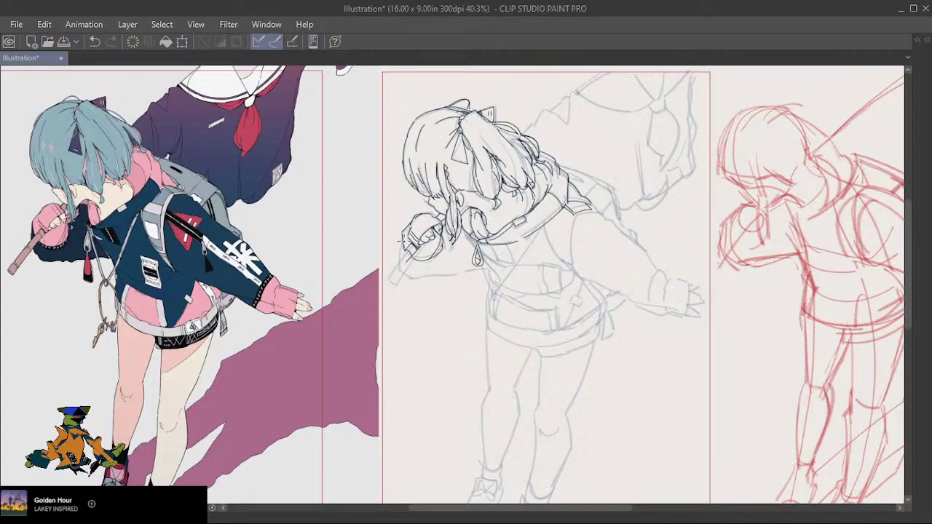
Ink the handle's end below the raised hand and the underside of the raised forearm, running back to the torso.
{"action": "mouse_move", "coordinate": [402, 234]}
{"action": "left_mouse_down"}
{"action": "mouse_move", "coordinate": [401, 257]}
{"action": "mouse_move", "coordinate": [393, 282]}
{"action": "left_mouse_up"}
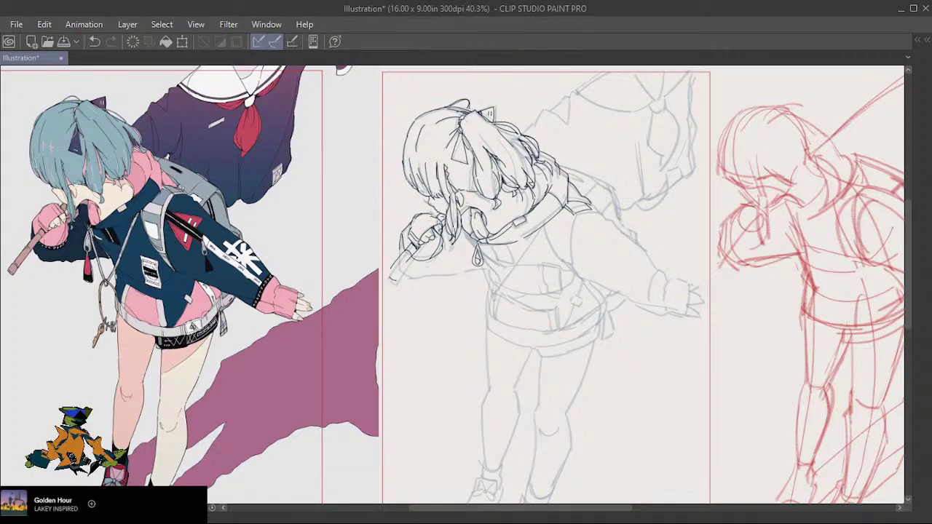
{"action": "key", "text": "ctrl+z"}
{"action": "key", "text": "ctrl+y"}
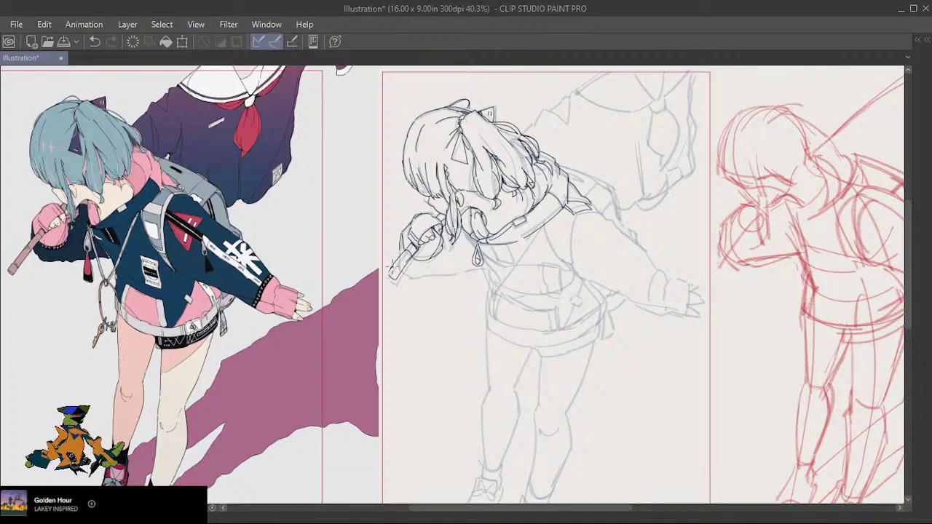
{"action": "key", "text": "ctrl+z"}
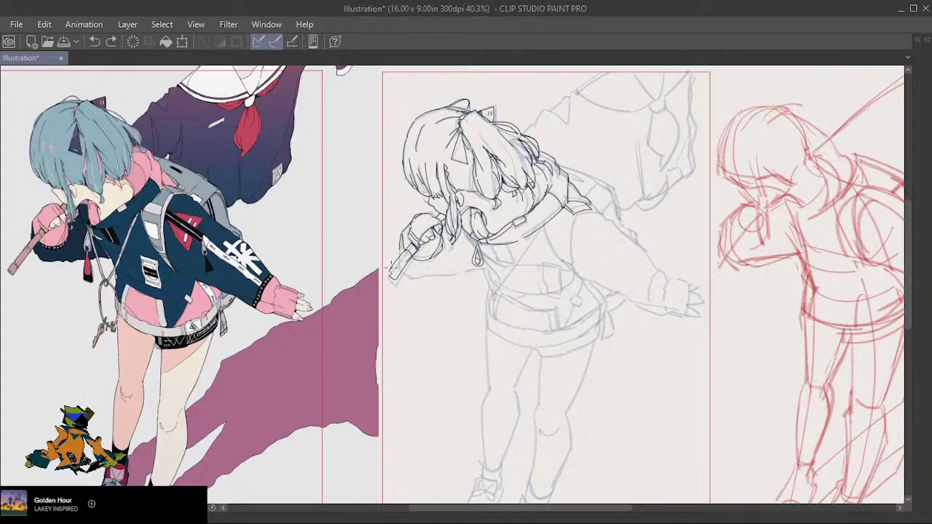
{"action": "key", "text": "ctrl+y"}
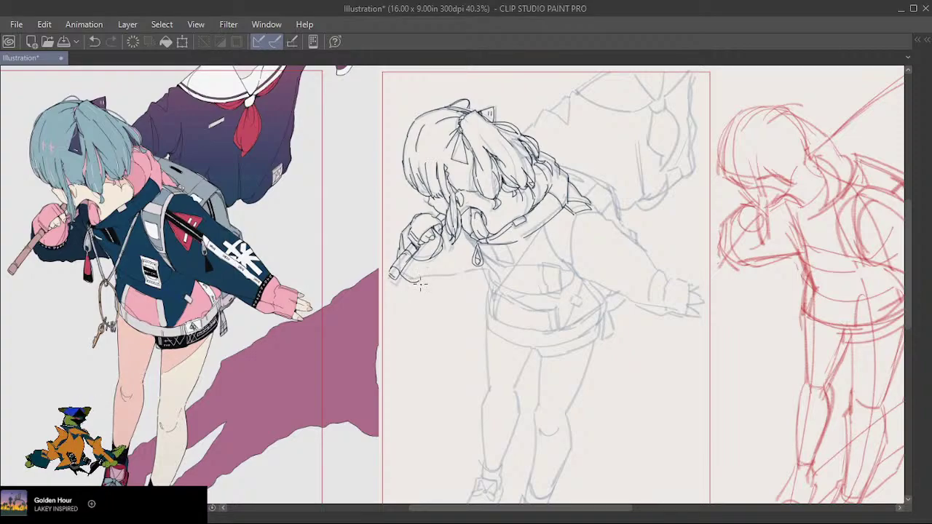
{"action": "key", "text": "ctrl+z"}
{"action": "left_click_drag", "start_coordinate": [410, 281], "coordinate": [486, 274]}
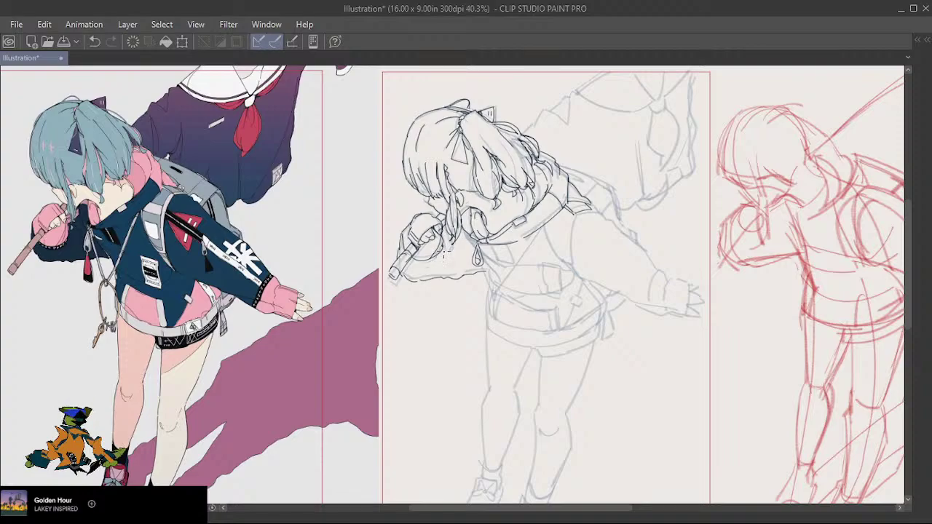
Ink the second edge of the raised arm's cuff band, following the rounded sleeve line beneath the hand.
{"action": "left_click_drag", "start_coordinate": [442, 249], "coordinate": [412, 268]}
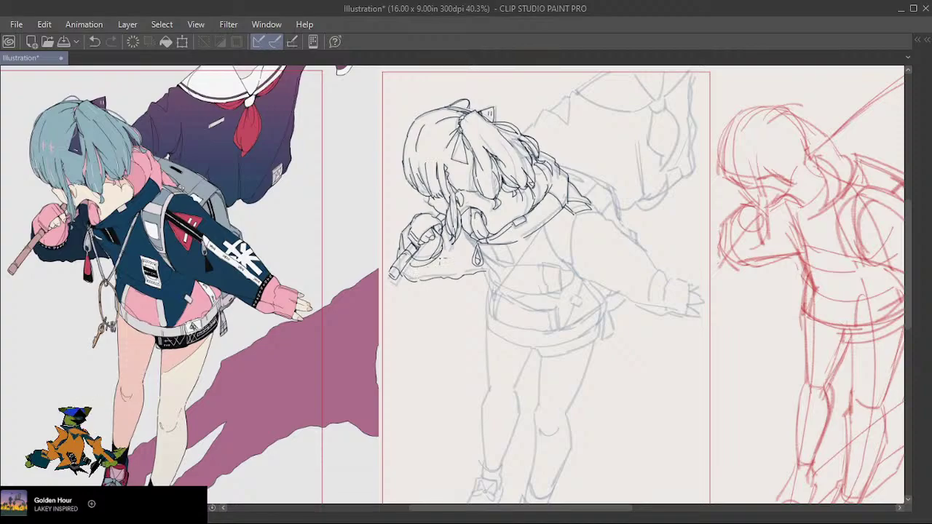
{"action": "key", "text": "ctrl+z"}
{"action": "key", "text": "ctrl+z"}
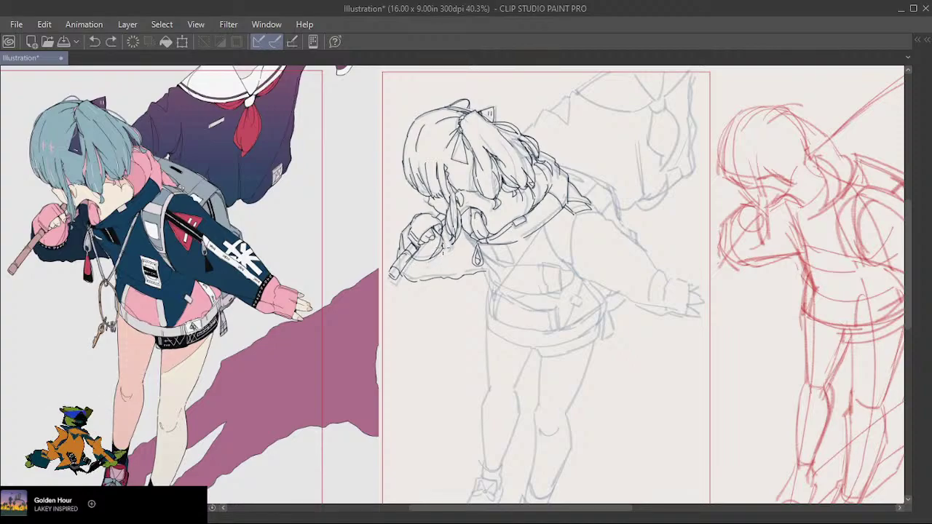
{"action": "mouse_move", "coordinate": [442, 257]}
{"action": "left_mouse_down"}
{"action": "mouse_move", "coordinate": [405, 270]}
{"action": "mouse_move", "coordinate": [392, 250]}
{"action": "mouse_move", "coordinate": [397, 255]}
{"action": "left_mouse_up"}
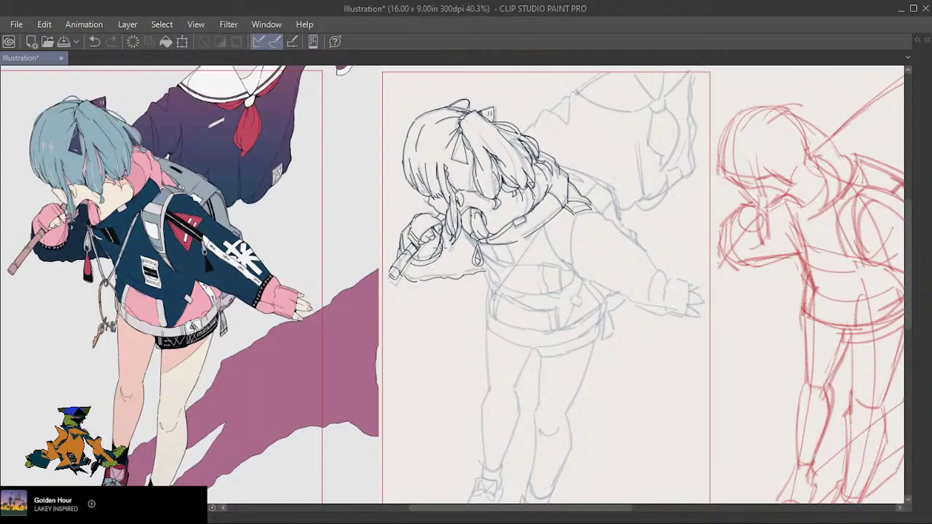
{"action": "key", "text": "ctrl+z"}
{"action": "left_click_drag", "start_coordinate": [442, 238], "coordinate": [436, 254]}
{"action": "key", "text": "ctrl+z"}
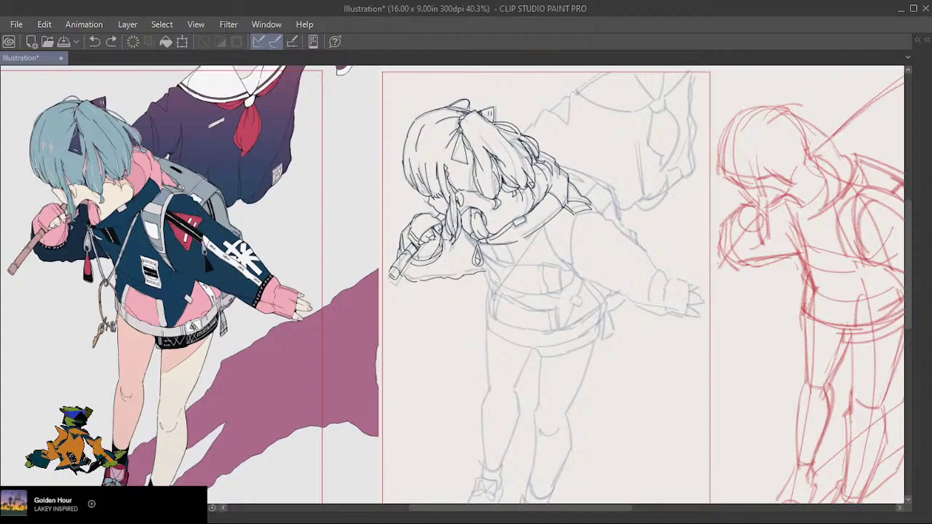
{"action": "key", "text": "ctrl+y"}
{"action": "key", "text": "ctrl+z"}
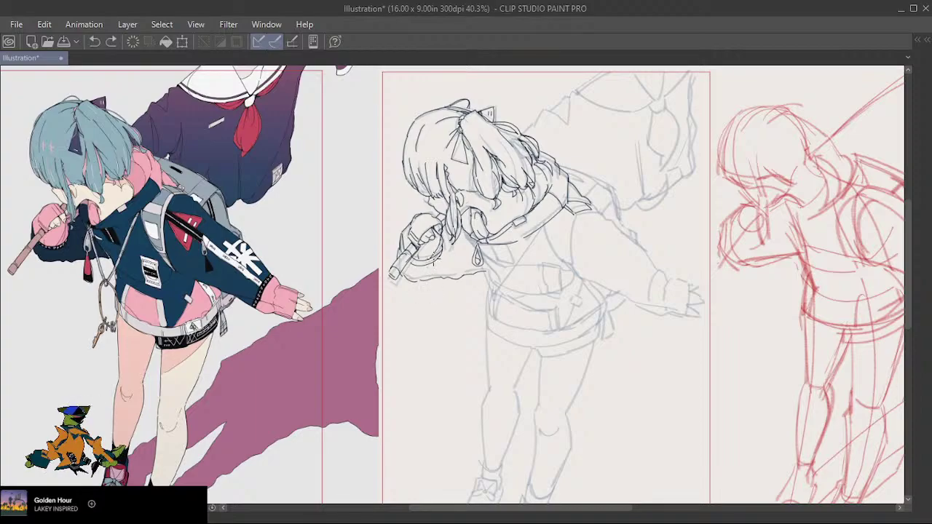
{"action": "key", "text": "ctrl+y"}
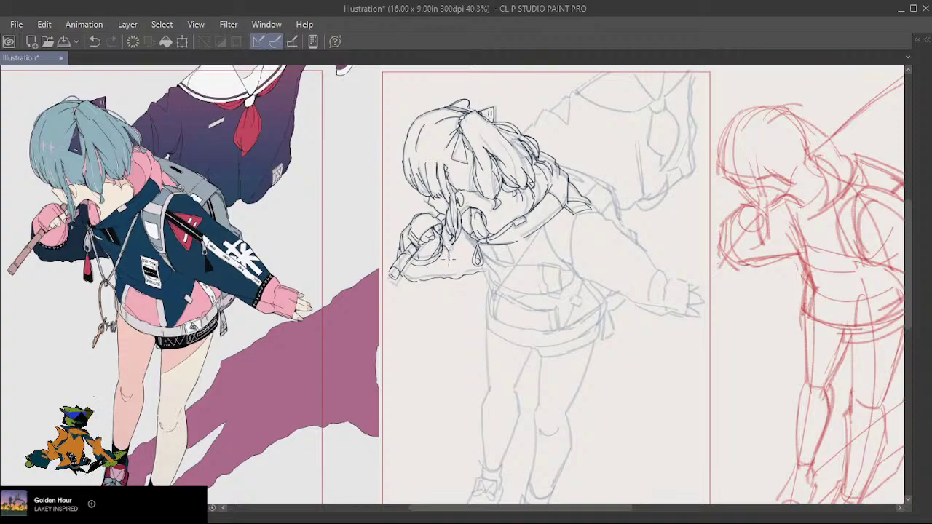
Ink the raised sleeve's inner fold below the hair lock and the jacket's front edge, descending from the armpit toward the hem.
{"action": "key", "text": "ctrl+z"}
{"action": "left_click_drag", "start_coordinate": [448, 244], "coordinate": [442, 267]}
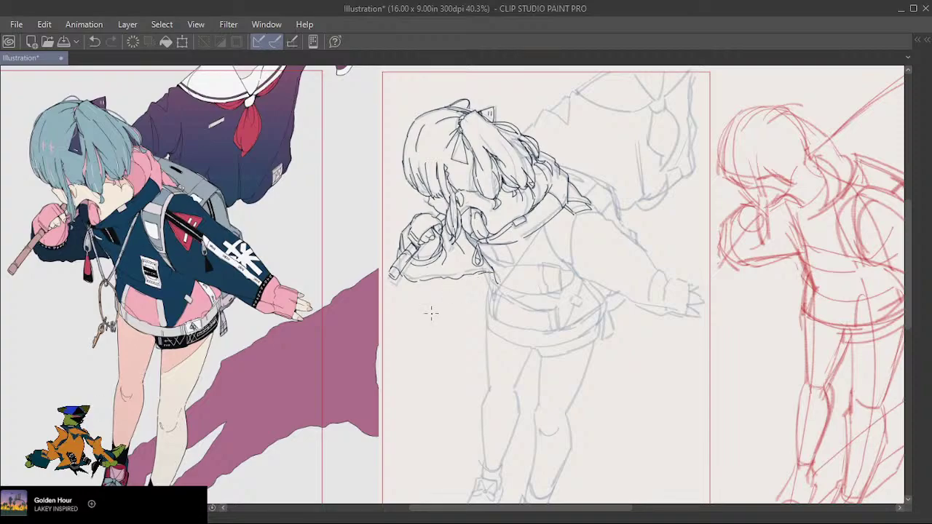
{"action": "key", "text": "ctrl+z"}
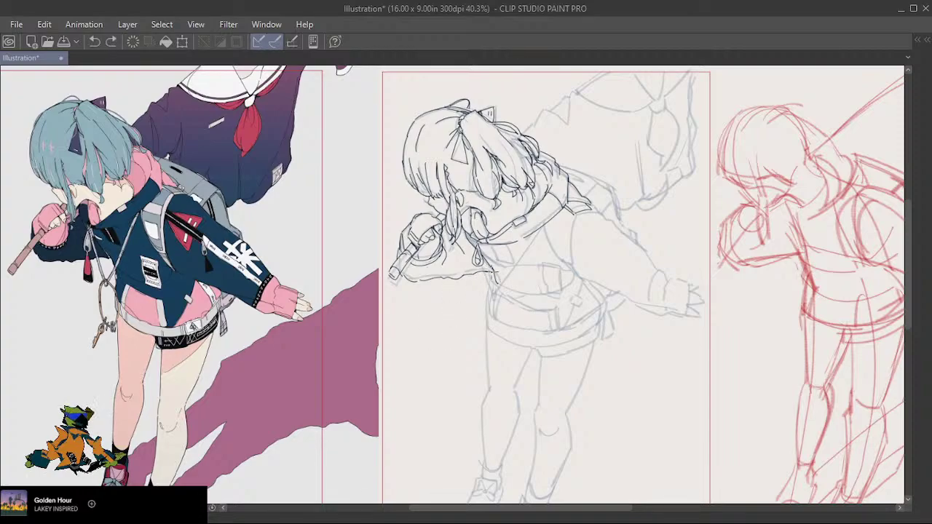
{"action": "left_click_drag", "start_coordinate": [496, 280], "coordinate": [493, 269]}
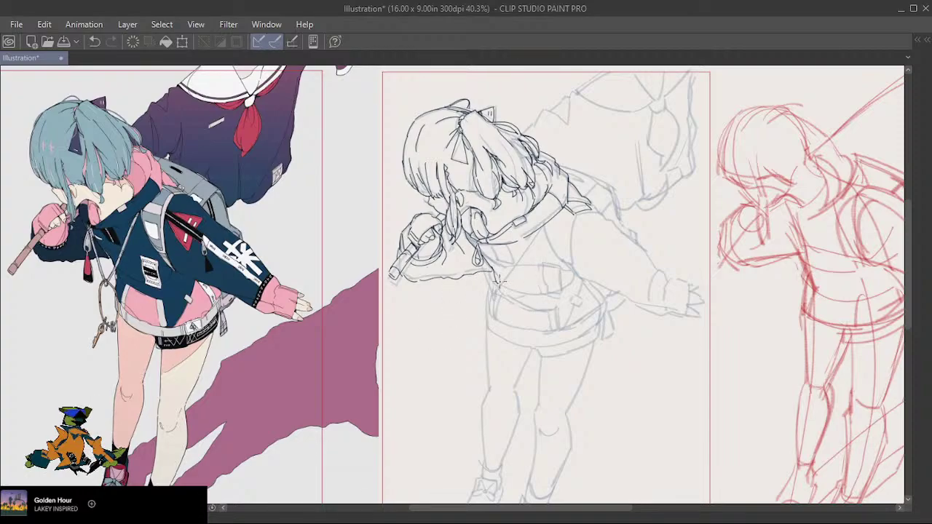
{"action": "left_click_drag", "start_coordinate": [492, 281], "coordinate": [494, 291]}
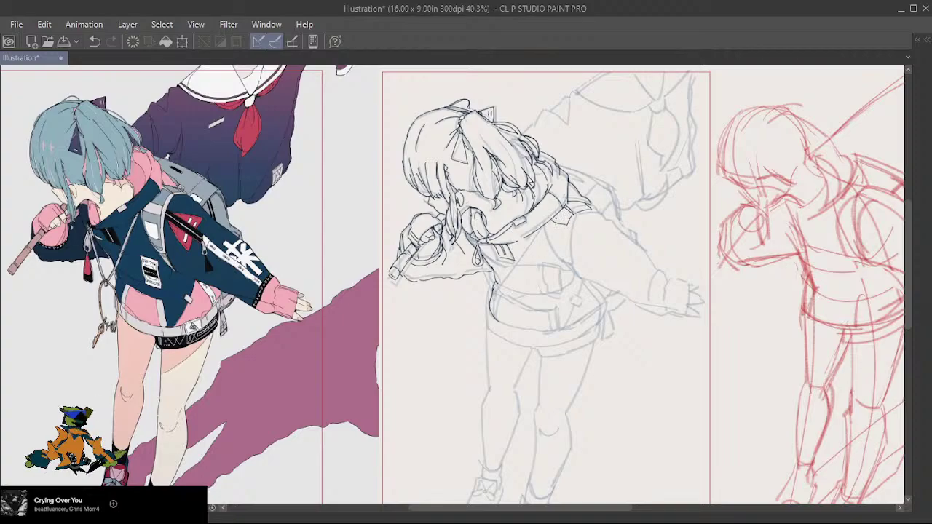
Ink the backpack strap across the chest, curving down from the shoulder to the side, with its inner edges and cross bands.
{"action": "key", "text": "ctrl+z"}
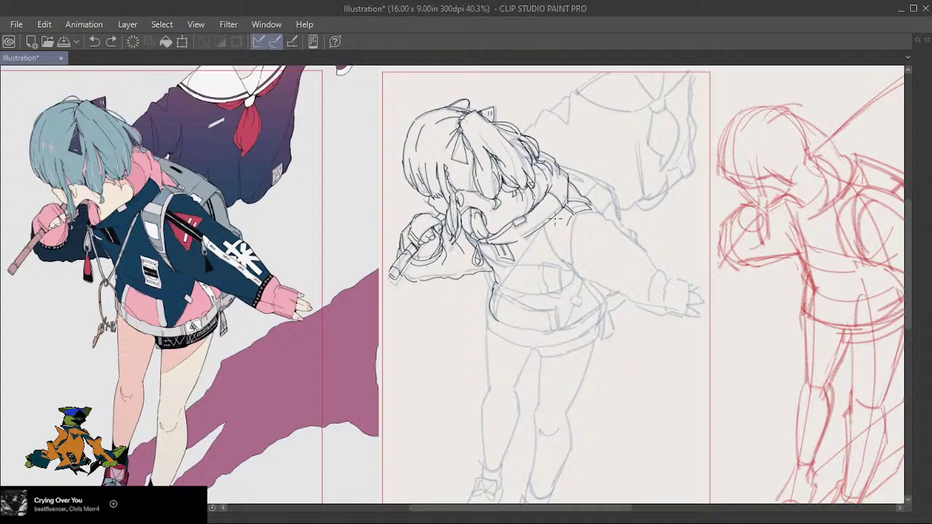
{"action": "left_click_drag", "start_coordinate": [562, 221], "coordinate": [569, 212]}
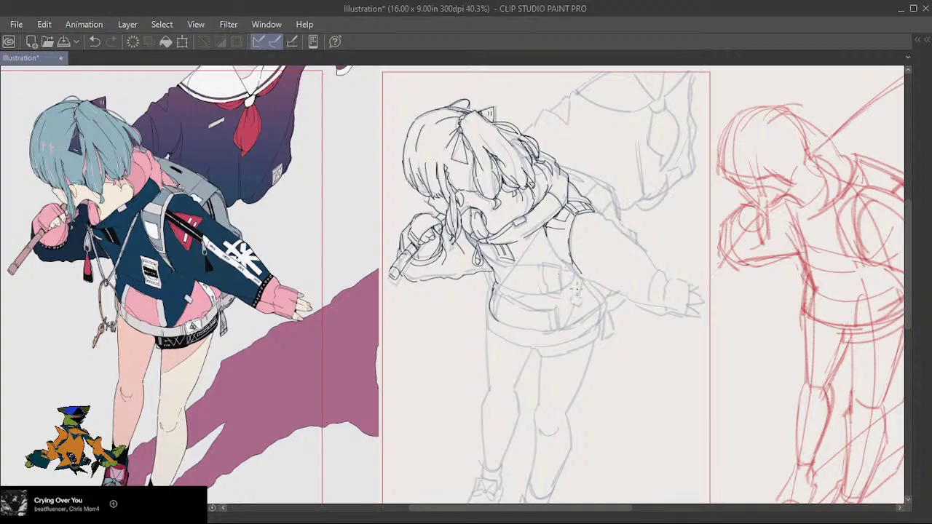
{"action": "key", "text": "ctrl+z"}
{"action": "key", "text": "ctrl+y"}
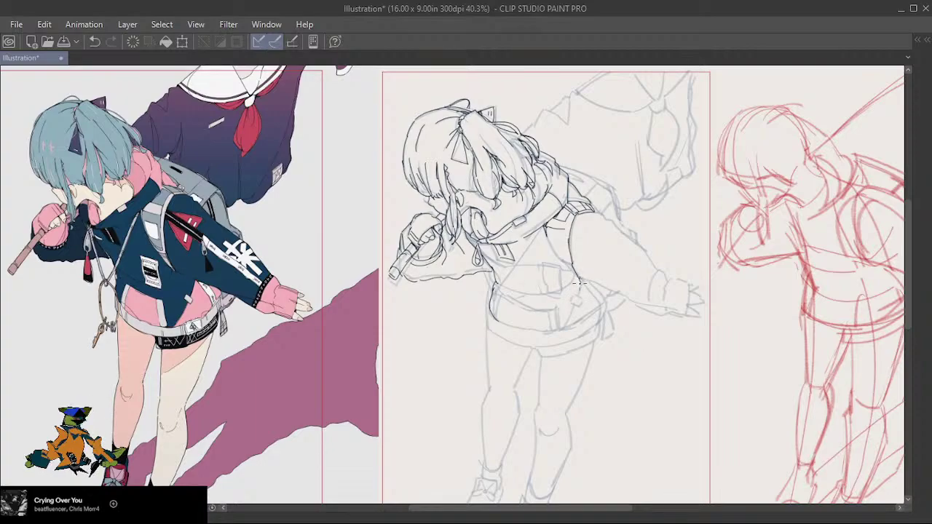
{"action": "key", "text": "ctrl+z"}
{"action": "key", "text": "ctrl+y"}
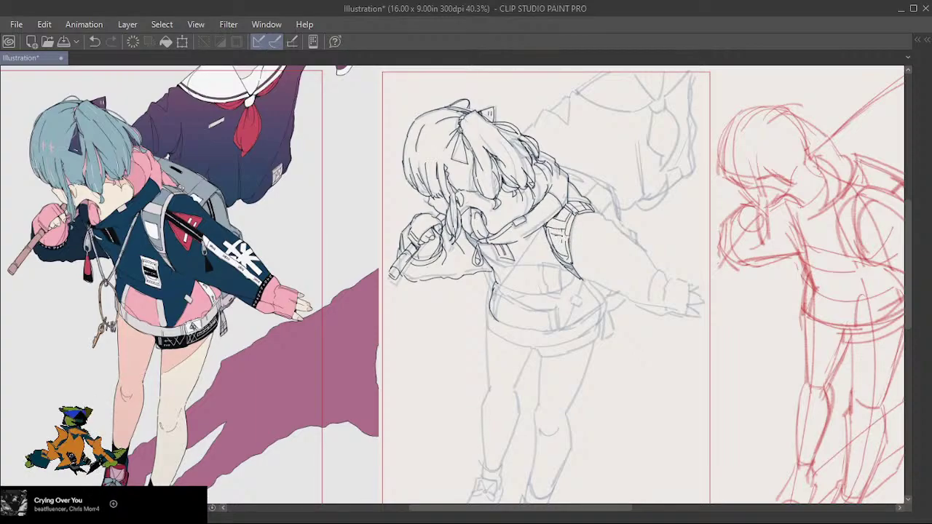
{"action": "mouse_move", "coordinate": [567, 233]}
{"action": "left_mouse_down"}
{"action": "mouse_move", "coordinate": [562, 255]}
{"action": "mouse_move", "coordinate": [555, 248]}
{"action": "mouse_move", "coordinate": [567, 248]}
{"action": "left_mouse_up"}
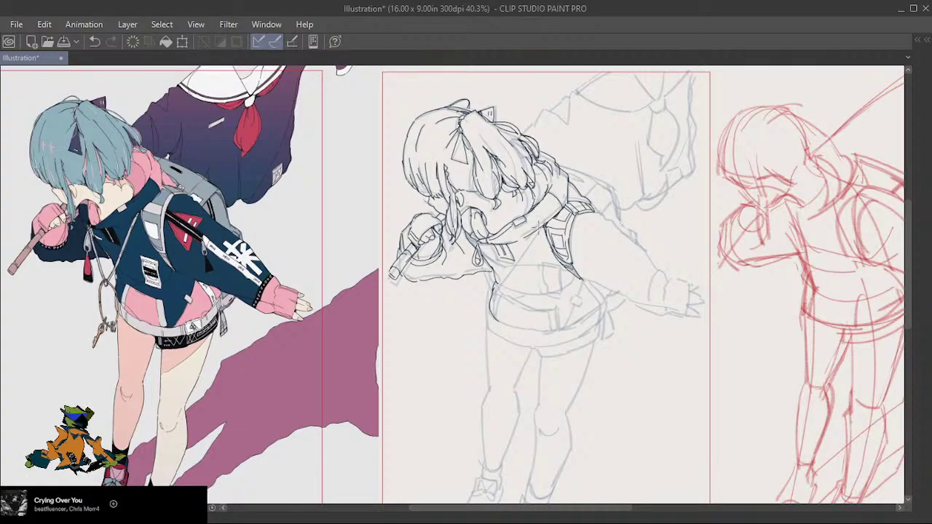
{"action": "key", "text": "ctrl+z"}
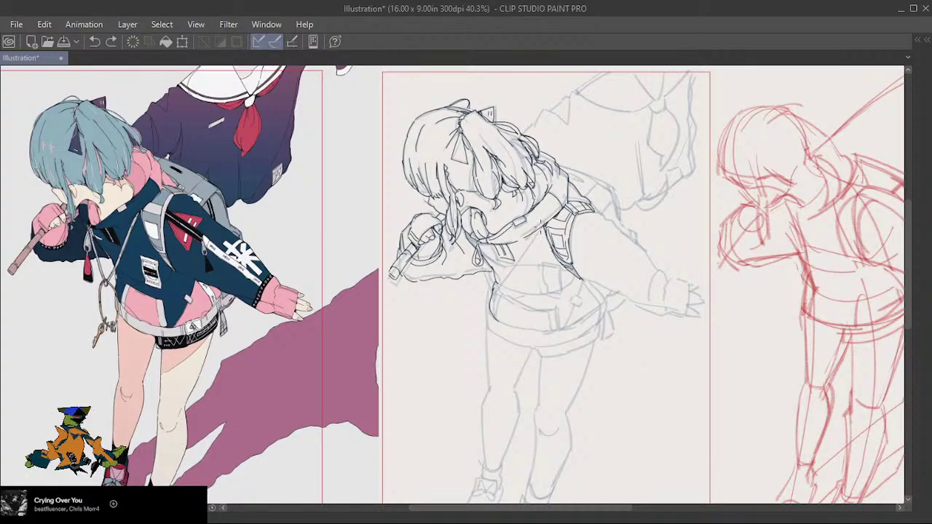
Ink the lanyard's two cords down the jacket front, converging at the waist above the hip.
{"action": "left_click_drag", "start_coordinate": [540, 228], "coordinate": [514, 271]}
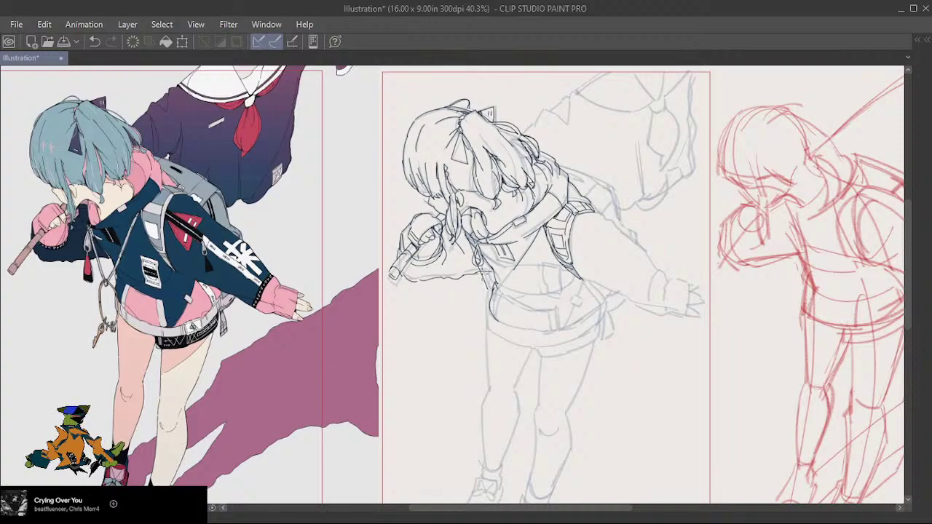
{"action": "key", "text": "ctrl+z"}
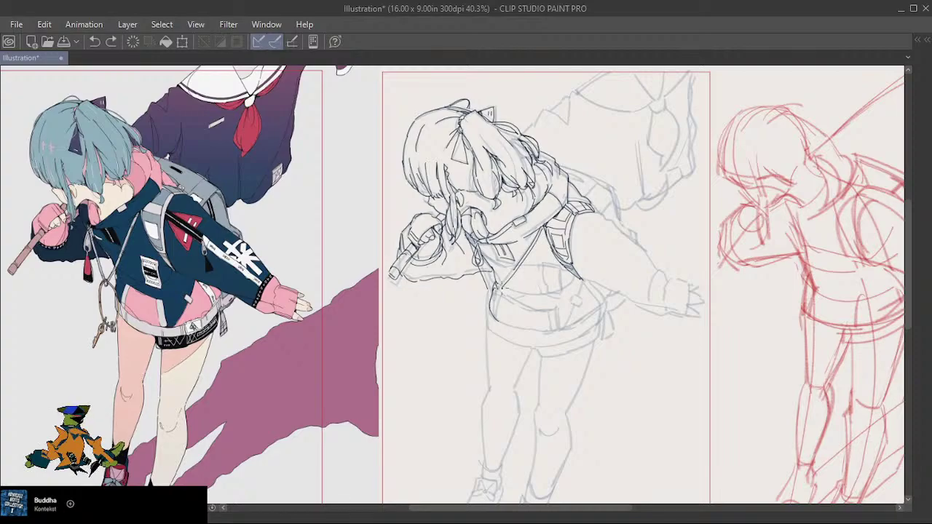
{"action": "left_click_drag", "start_coordinate": [502, 288], "coordinate": [494, 290]}
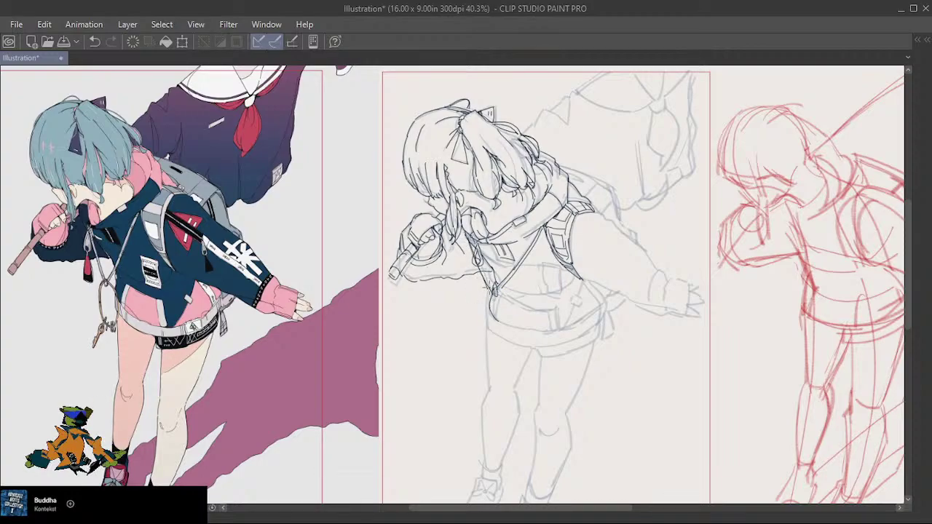
{"action": "left_click_drag", "start_coordinate": [472, 243], "coordinate": [491, 287]}
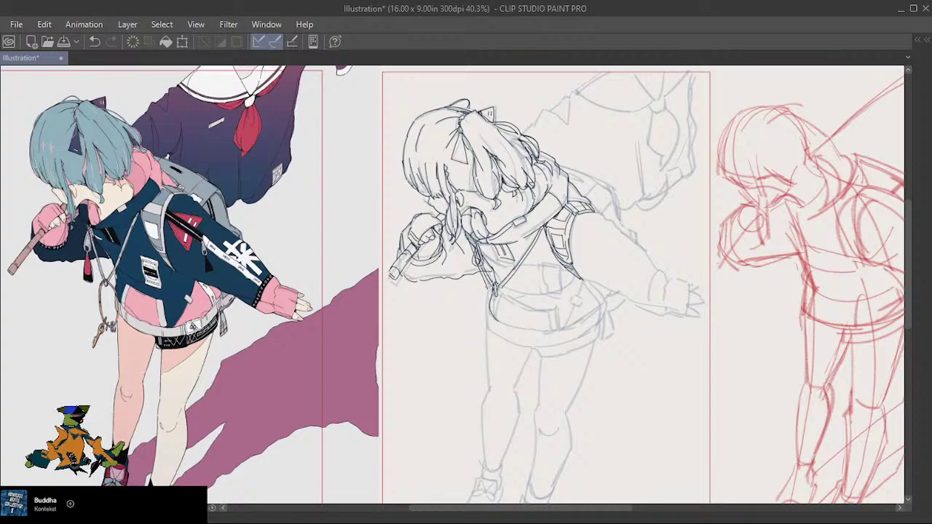
Ink the lanyard's lower end and the round loop hanging over the hip below the joined cords.
{"action": "key", "text": "e"}
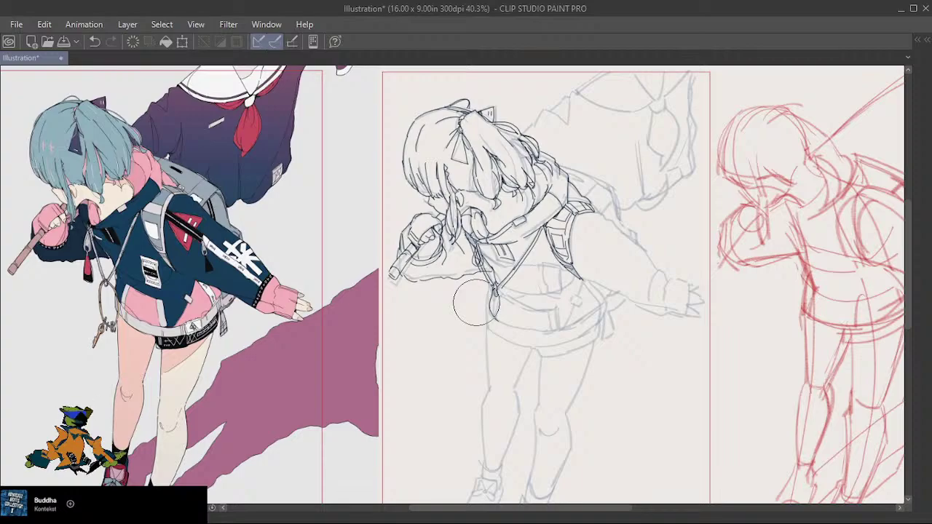
{"action": "key", "text": "p"}
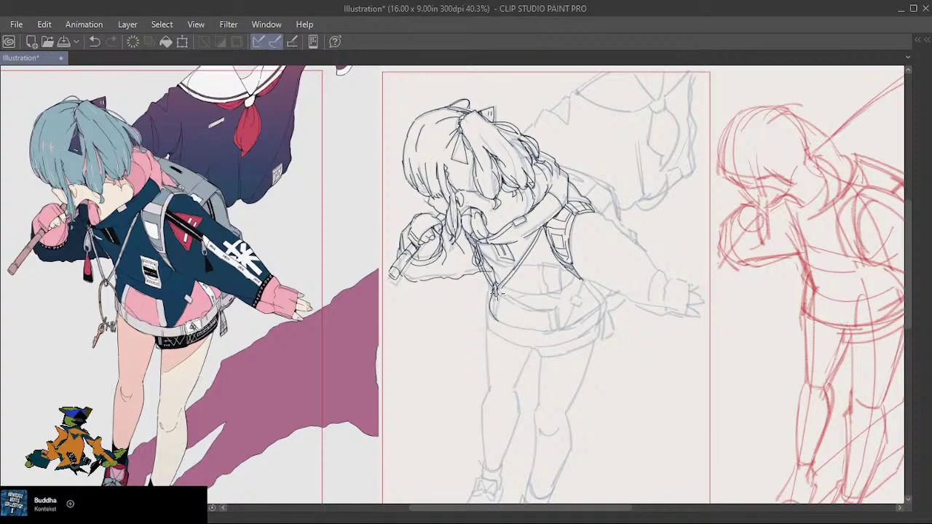
{"action": "left_click_drag", "start_coordinate": [498, 292], "coordinate": [502, 331]}
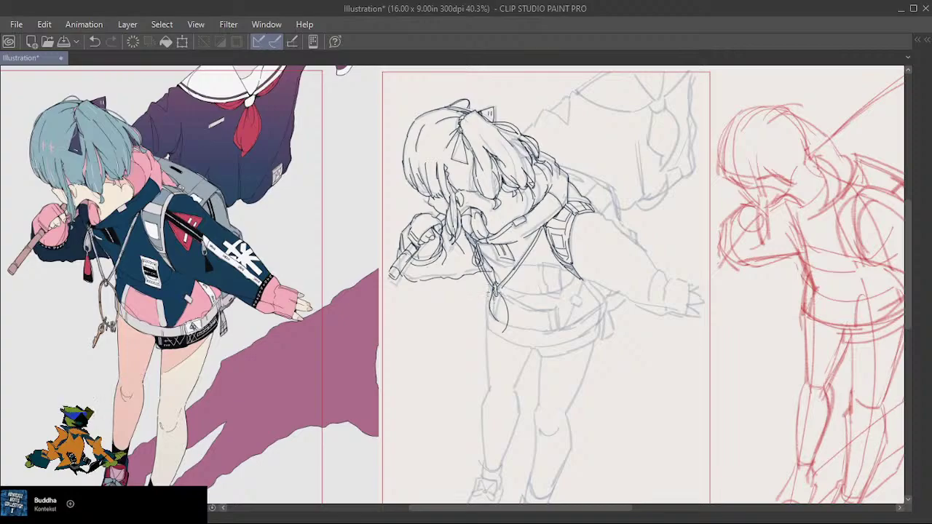
{"action": "mouse_move", "coordinate": [493, 294]}
{"action": "left_mouse_down"}
{"action": "mouse_move", "coordinate": [494, 332]}
{"action": "mouse_move", "coordinate": [507, 313]}
{"action": "left_mouse_up"}
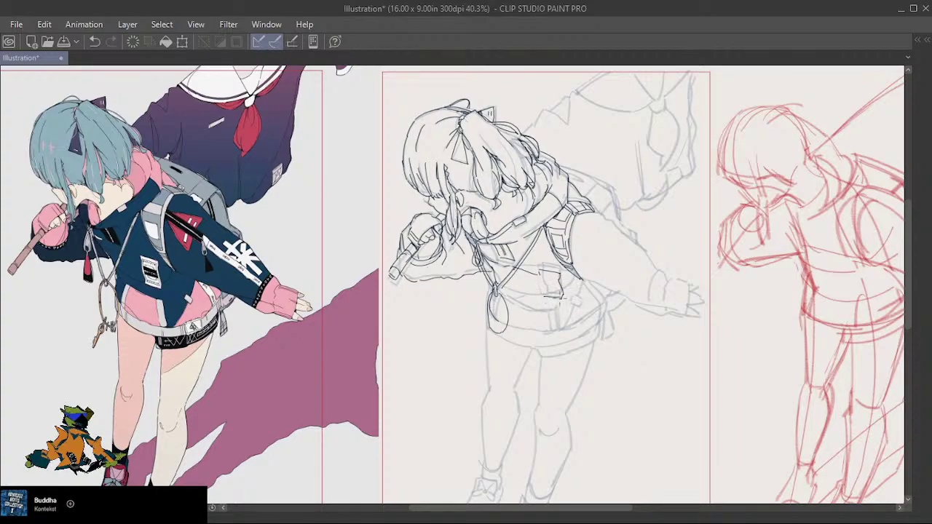
Ink the outline of the rectangular label patch on the jacket's lower front.
{"action": "key", "text": "ctrl+z"}
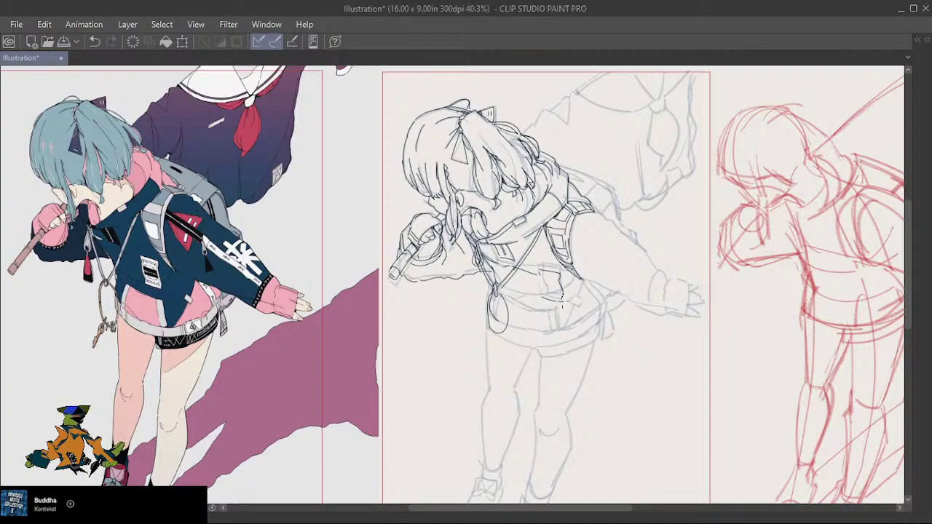
{"action": "left_click_drag", "start_coordinate": [550, 298], "coordinate": [561, 298]}
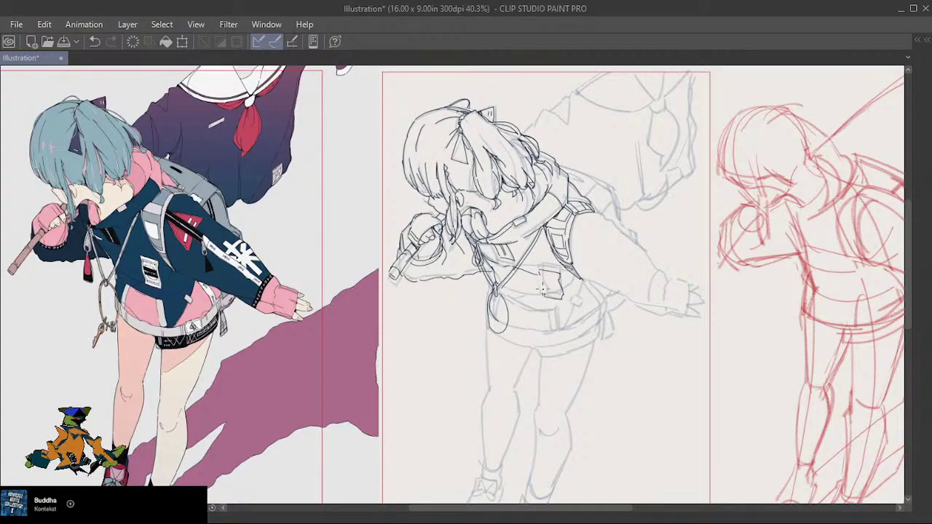
{"action": "left_click_drag", "start_coordinate": [539, 272], "coordinate": [545, 294]}
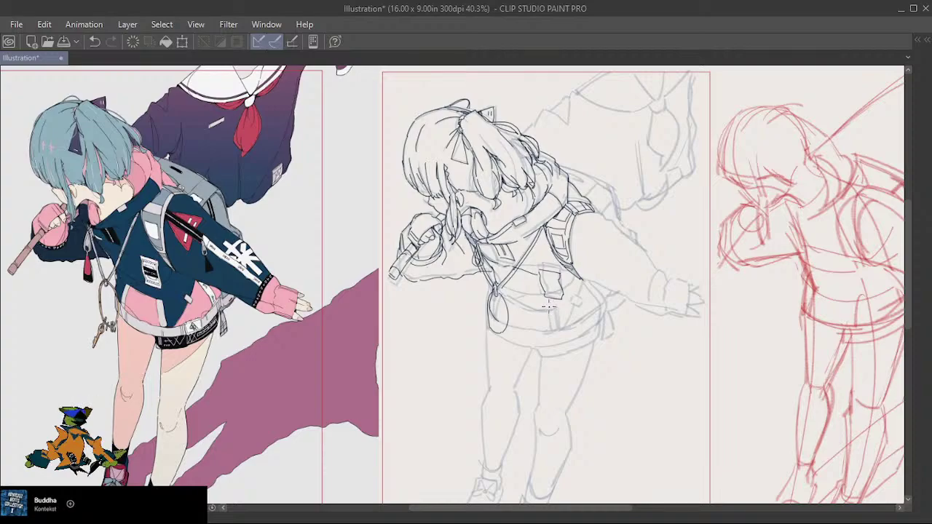
Ink the jacket's lower hem, running from the lanyard's joint across the waist to below the label patch.
{"action": "left_click_drag", "start_coordinate": [502, 294], "coordinate": [543, 298]}
{"action": "key", "text": "ctrl+z"}
{"action": "key", "text": "ctrl+z"}
{"action": "key", "text": "ctrl+z"}
{"action": "mouse_move", "coordinate": [504, 299]}
{"action": "left_mouse_down"}
{"action": "mouse_move", "coordinate": [497, 321]}
{"action": "mouse_move", "coordinate": [525, 303]}
{"action": "mouse_move", "coordinate": [542, 310]}
{"action": "left_mouse_up"}
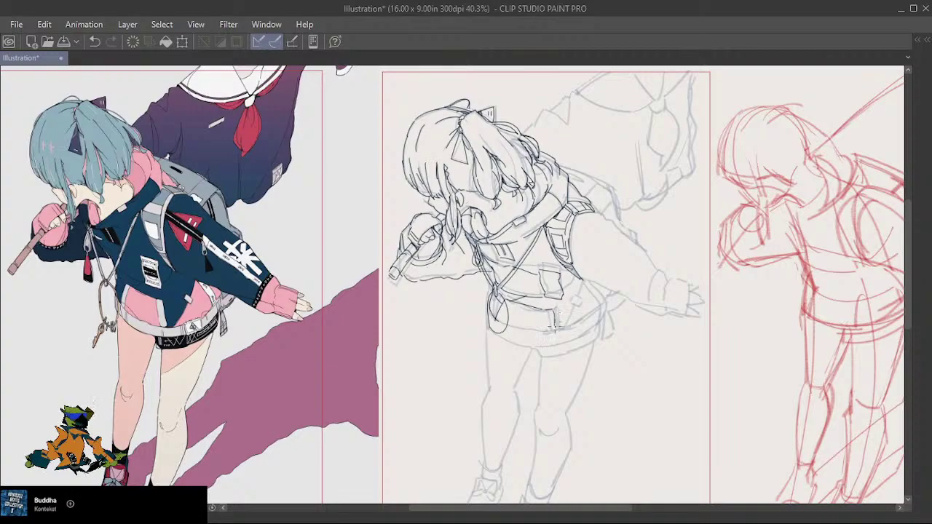
Ink the jacket front's lower corner and the curved lower hem of the shirt, sweeping across the hips.
{"action": "left_click_drag", "start_coordinate": [555, 330], "coordinate": [548, 327]}
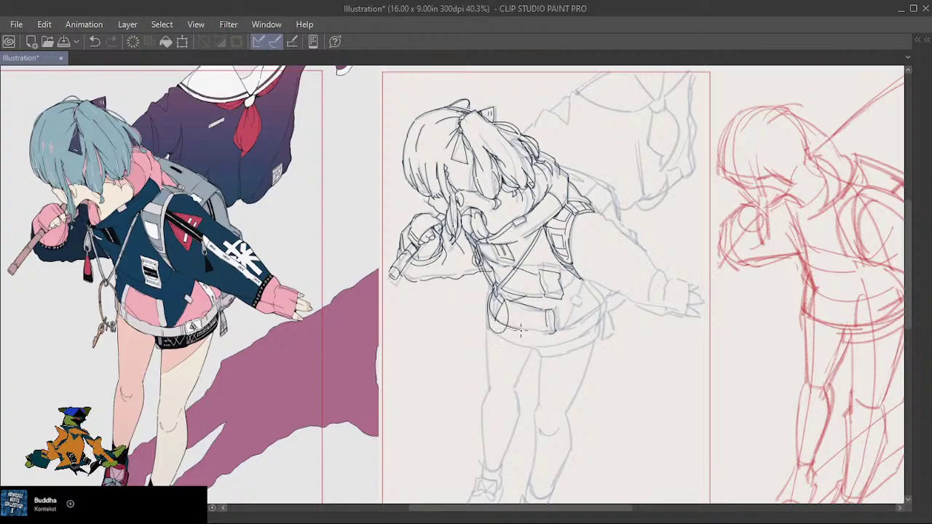
{"action": "key", "text": "ctrl+z"}
{"action": "left_click_drag", "start_coordinate": [499, 316], "coordinate": [551, 335]}
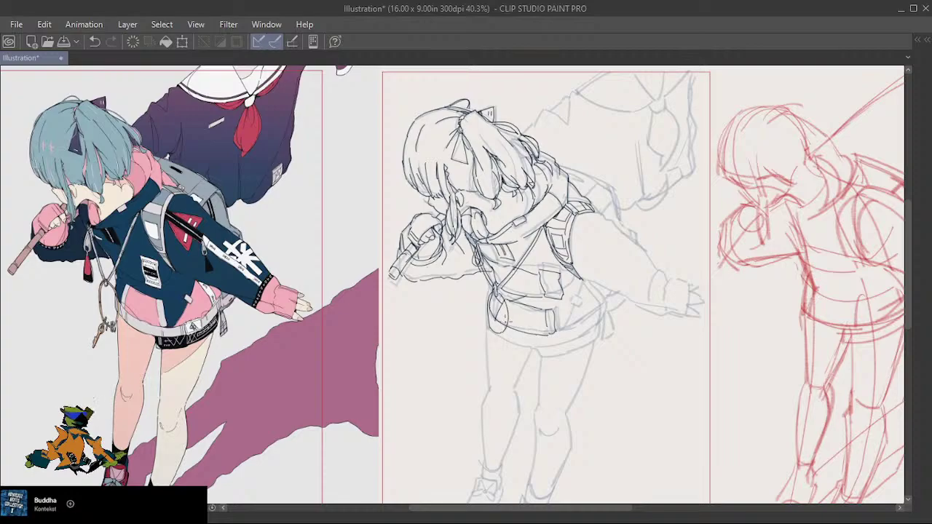
{"action": "mouse_move", "coordinate": [500, 317]}
{"action": "left_mouse_down"}
{"action": "mouse_move", "coordinate": [541, 339]}
{"action": "mouse_move", "coordinate": [575, 328]}
{"action": "mouse_move", "coordinate": [551, 338]}
{"action": "mouse_move", "coordinate": [573, 328]}
{"action": "left_mouse_up"}
{"action": "key", "text": "ctrl+z"}
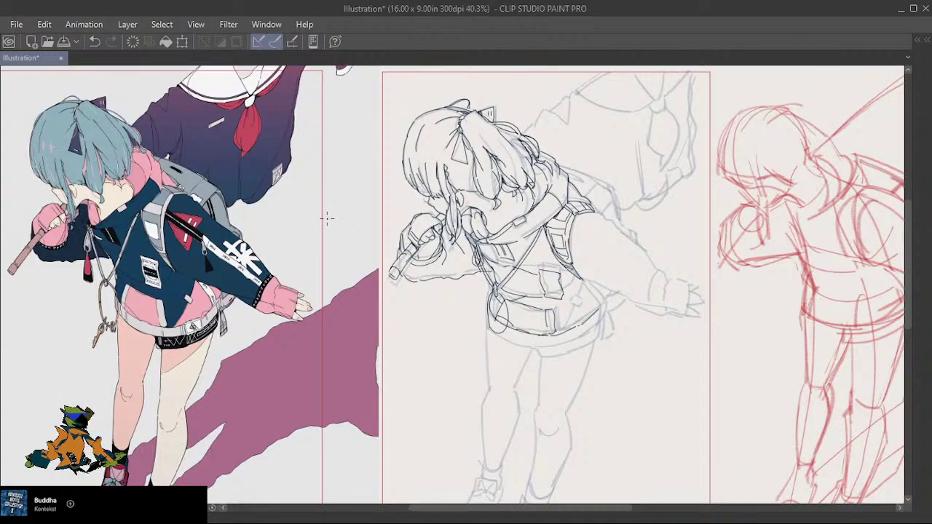
{"action": "scroll", "coordinate": [330, 251], "scroll_direction": "down", "scroll_amount": 2}
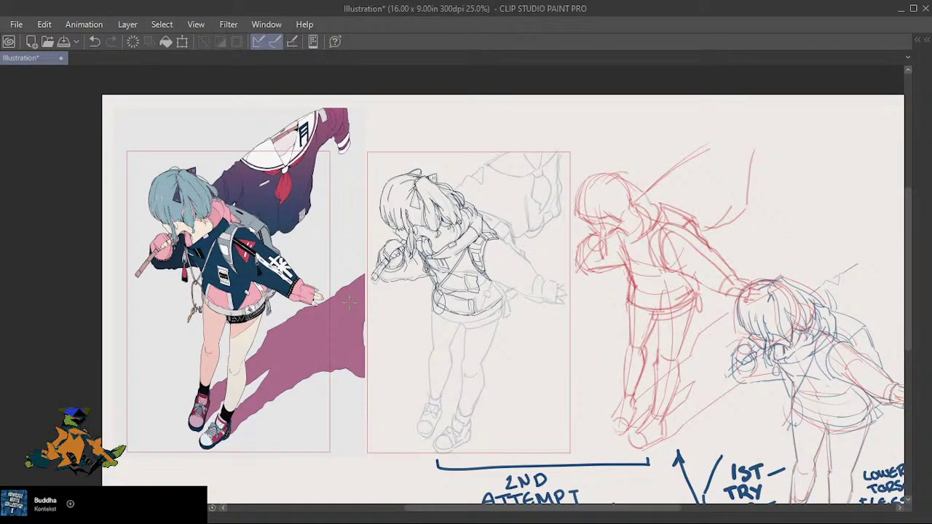
{"action": "scroll", "coordinate": [350, 302], "scroll_direction": "down", "scroll_amount": 2}
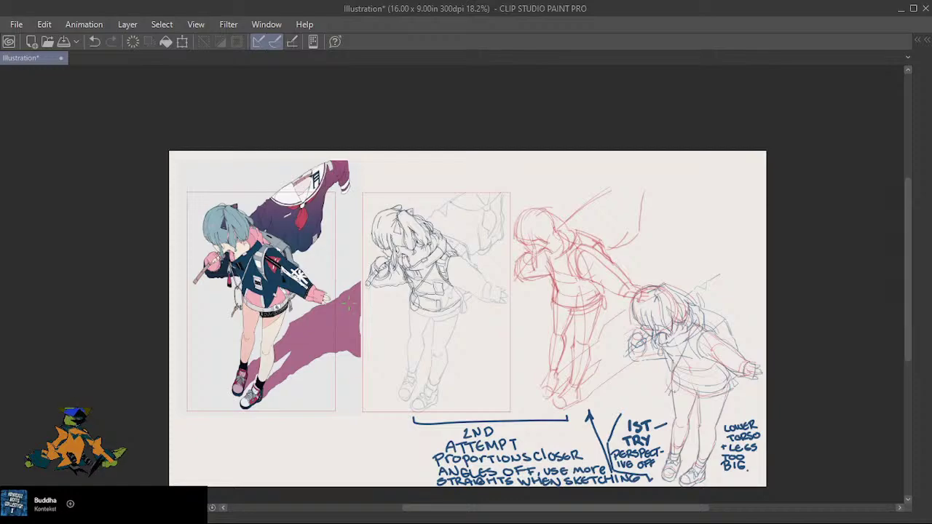